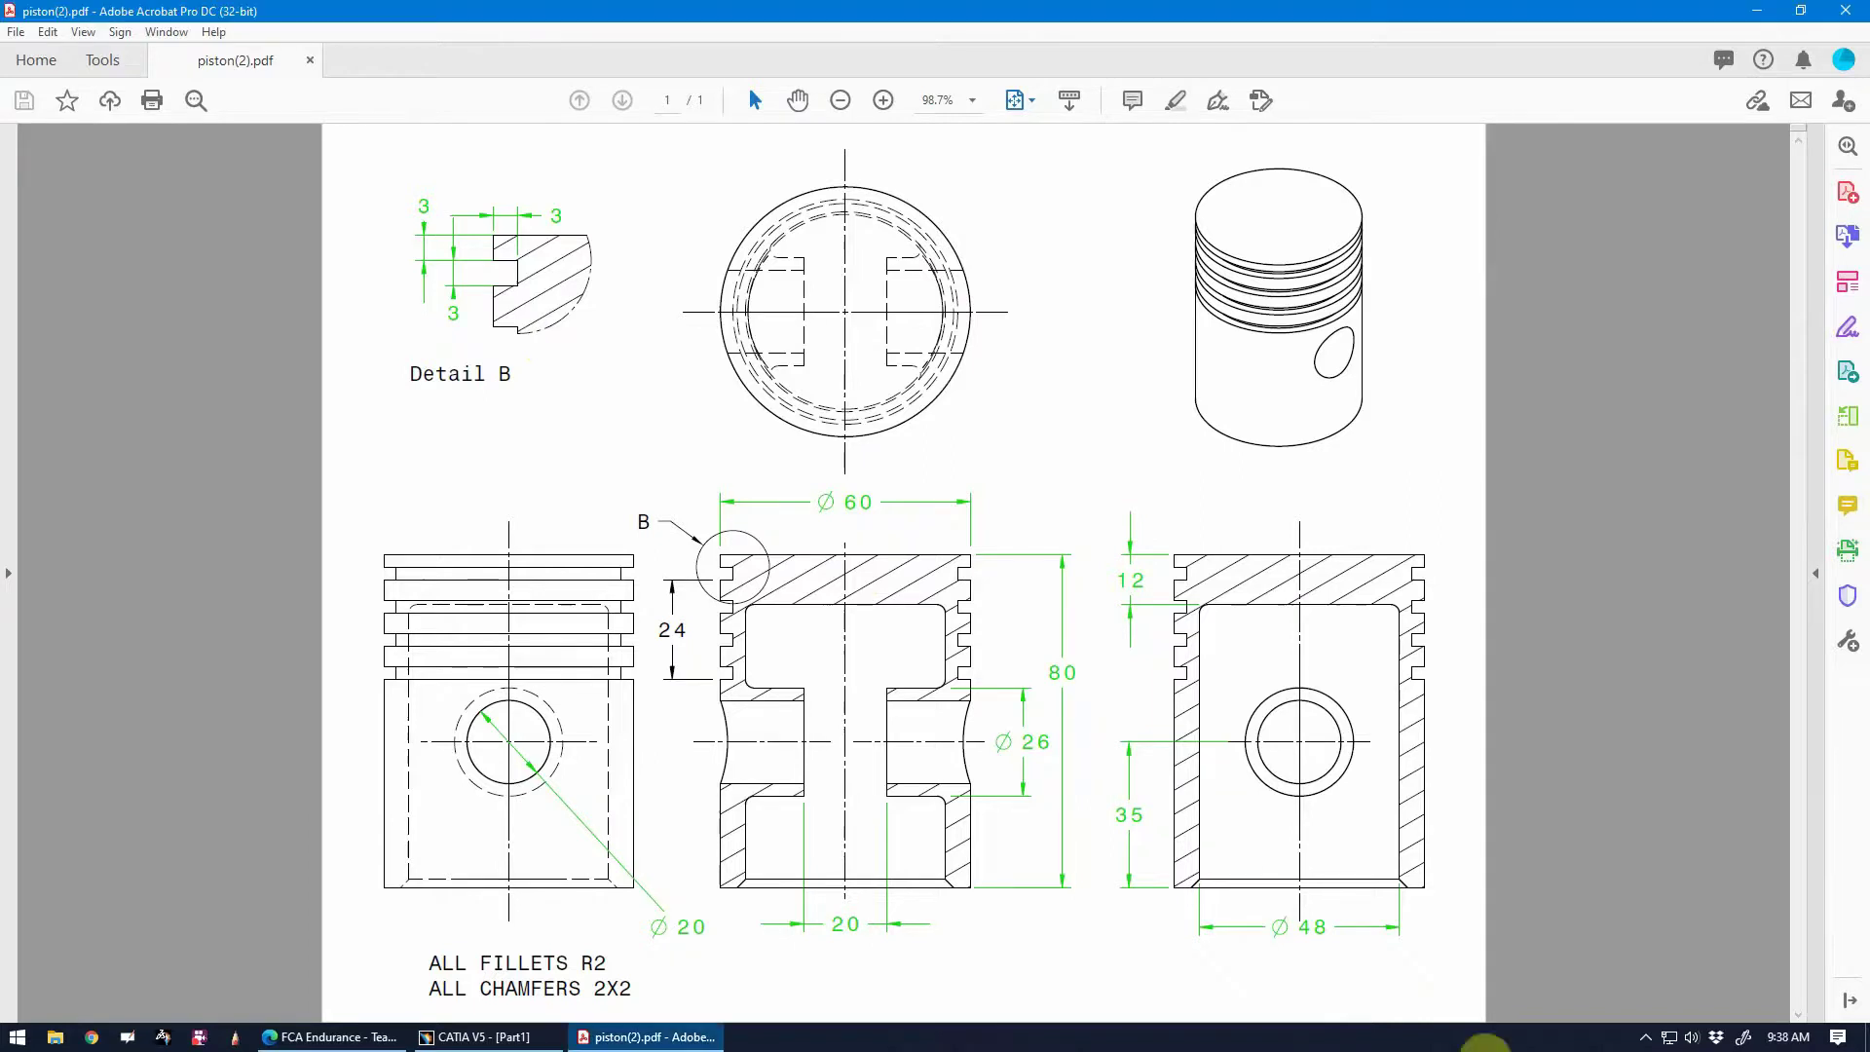
Switch to CATIA V5 and open the Body sketch of the Wireframe set for editing.
left_click(504, 1039)
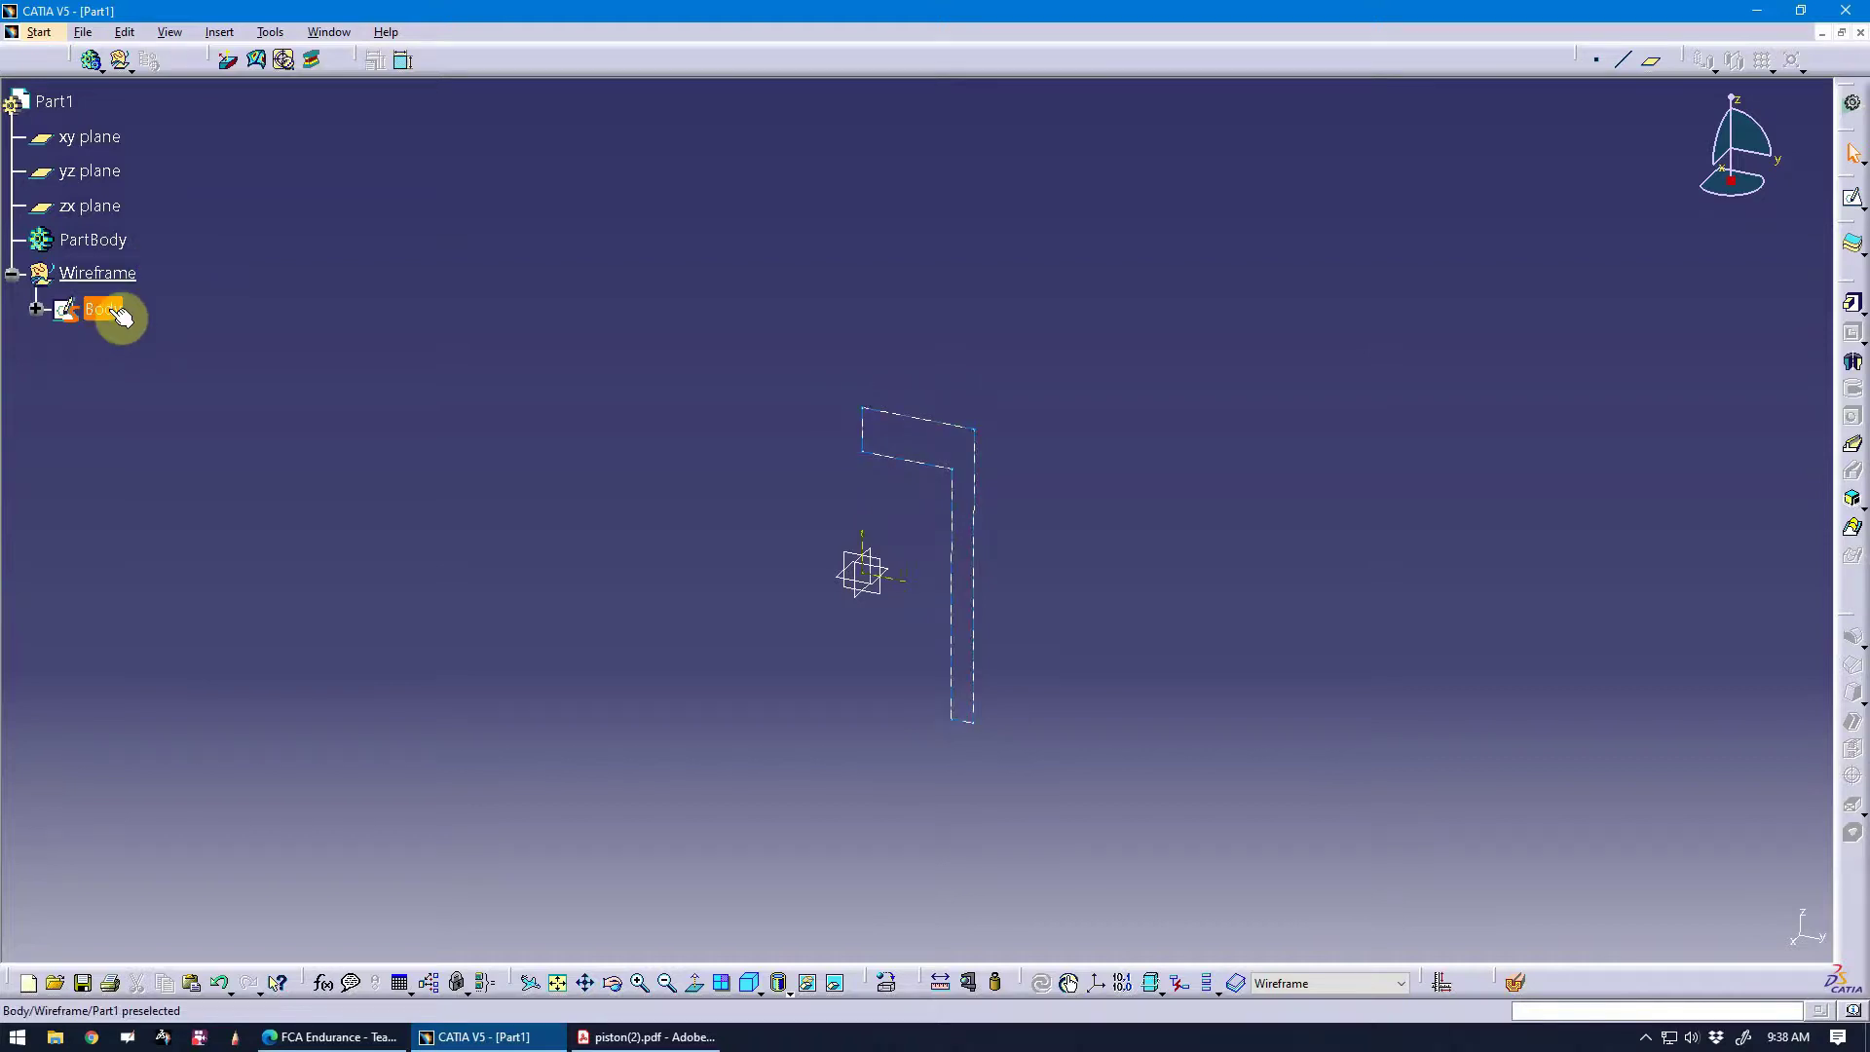
double_click(962, 530)
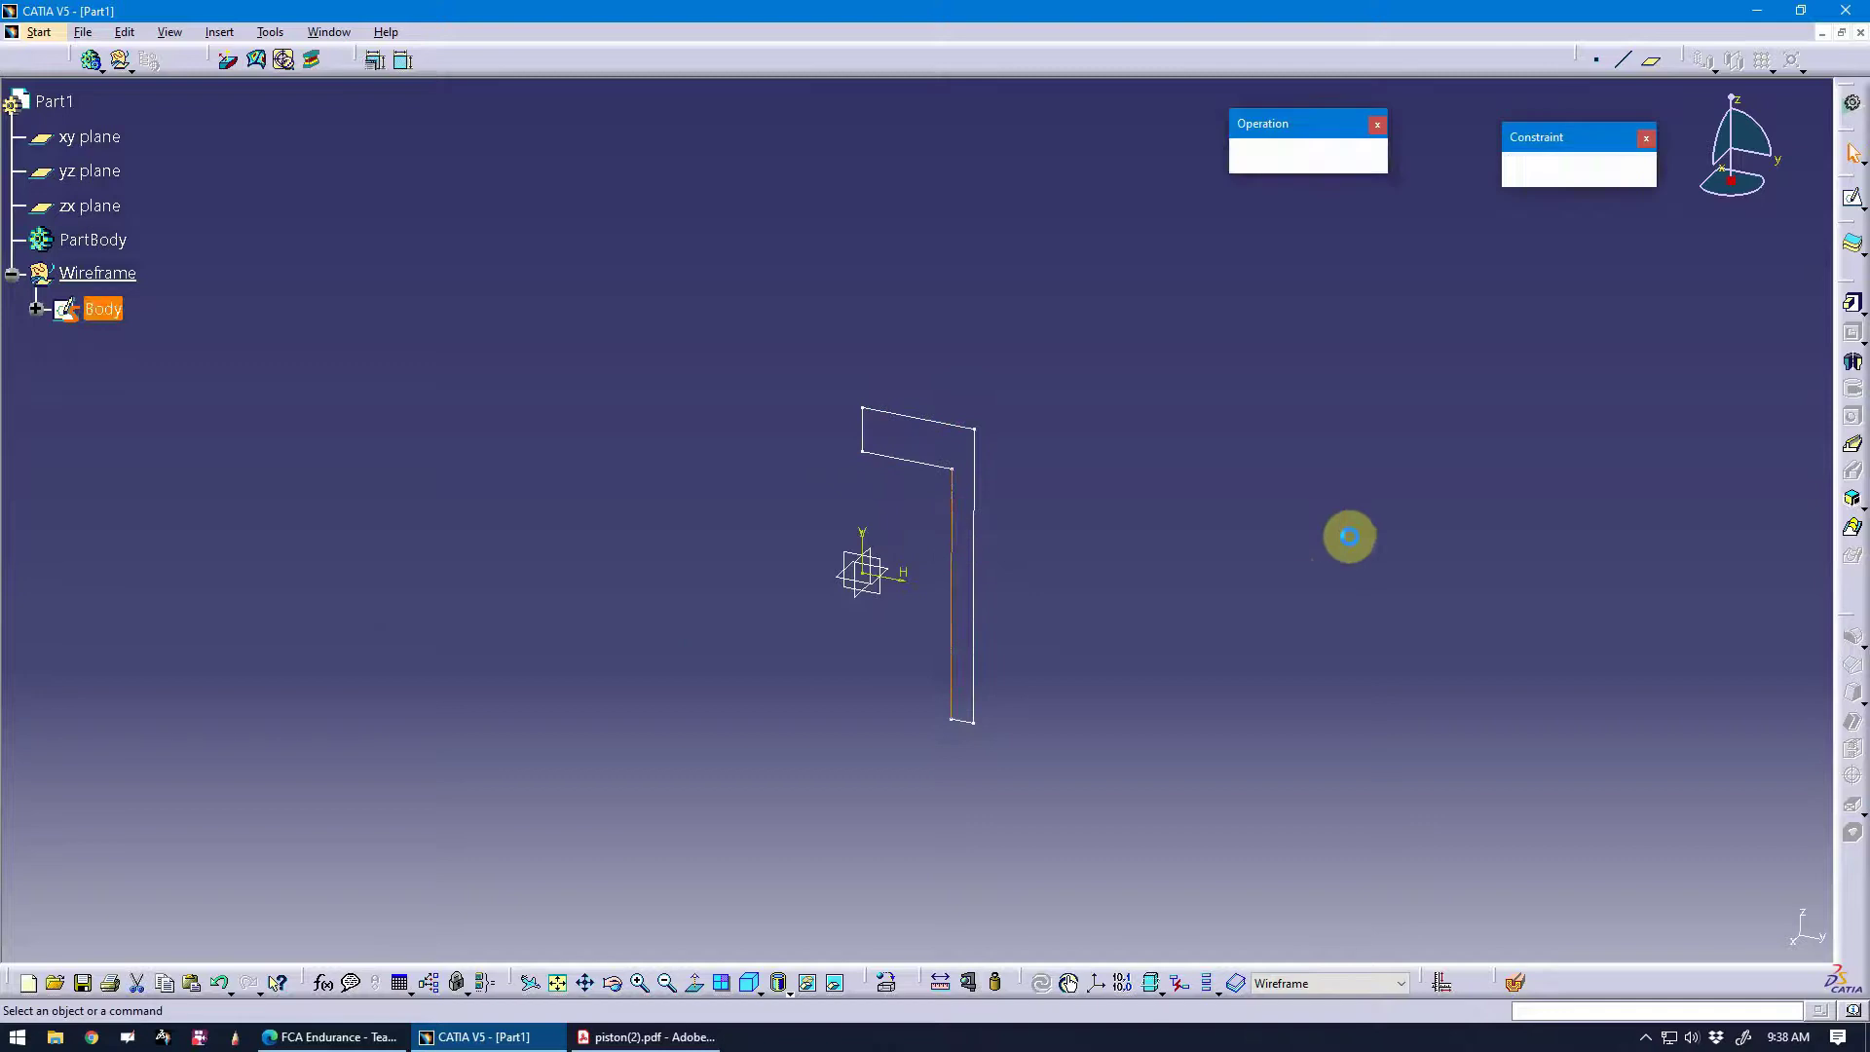
middle_click_drag(1151, 658, 951, 488)
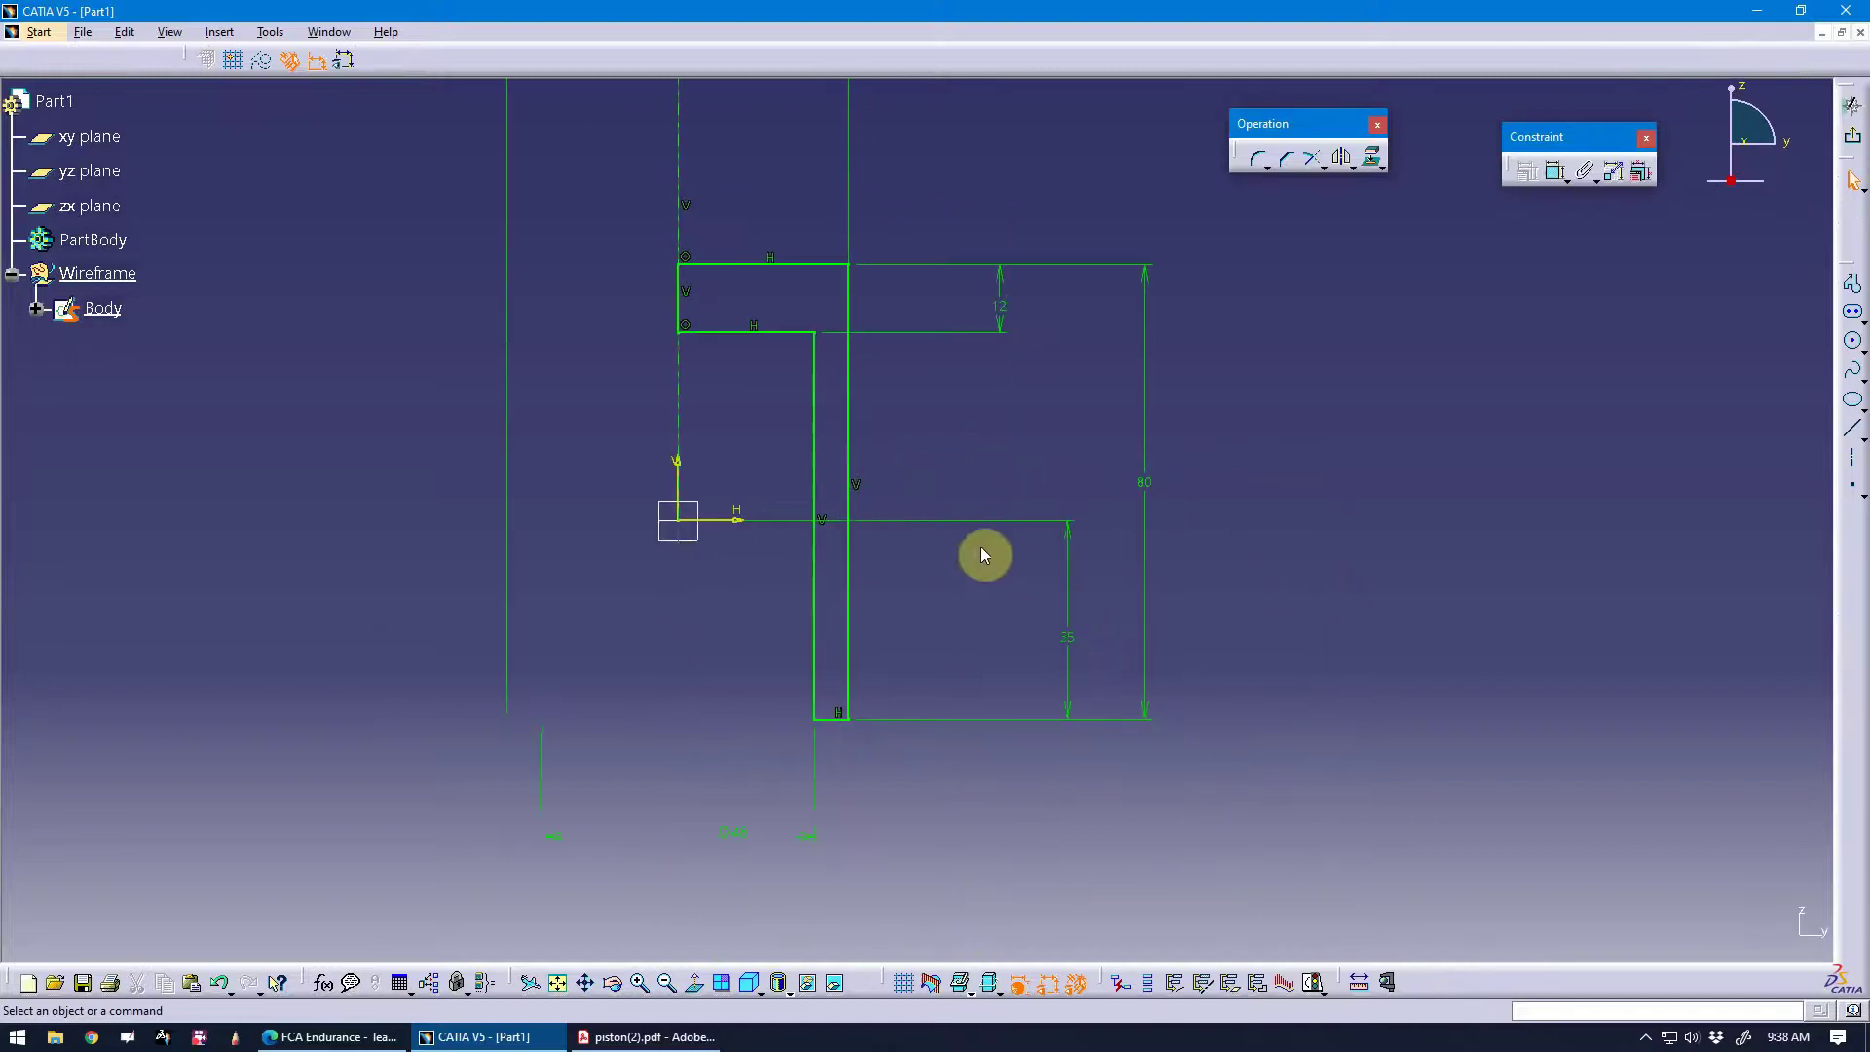
middle_click_drag(980, 555, 838, 648)
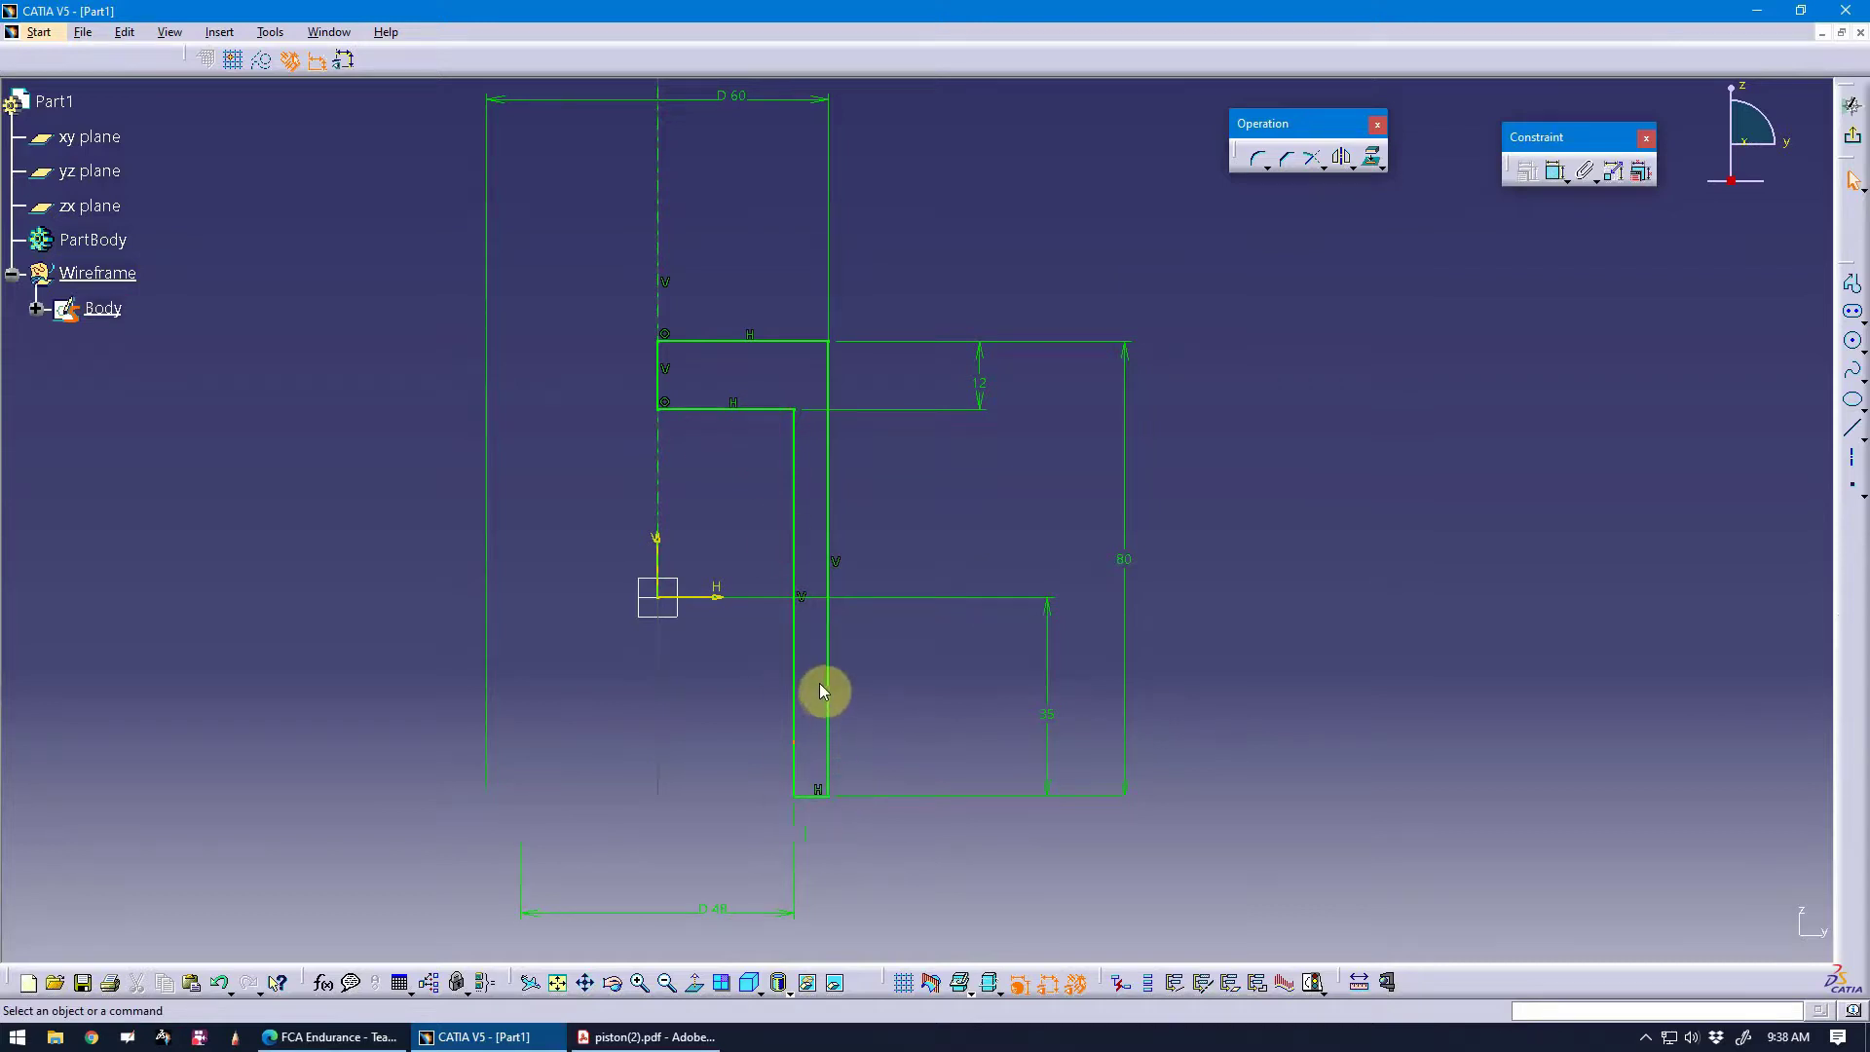
mouse_move(885, 626)
middle_mouse_down()
mouse_move(1028, 552)
mouse_move(1032, 527)
mouse_move(1069, 552)
middle_mouse_up()
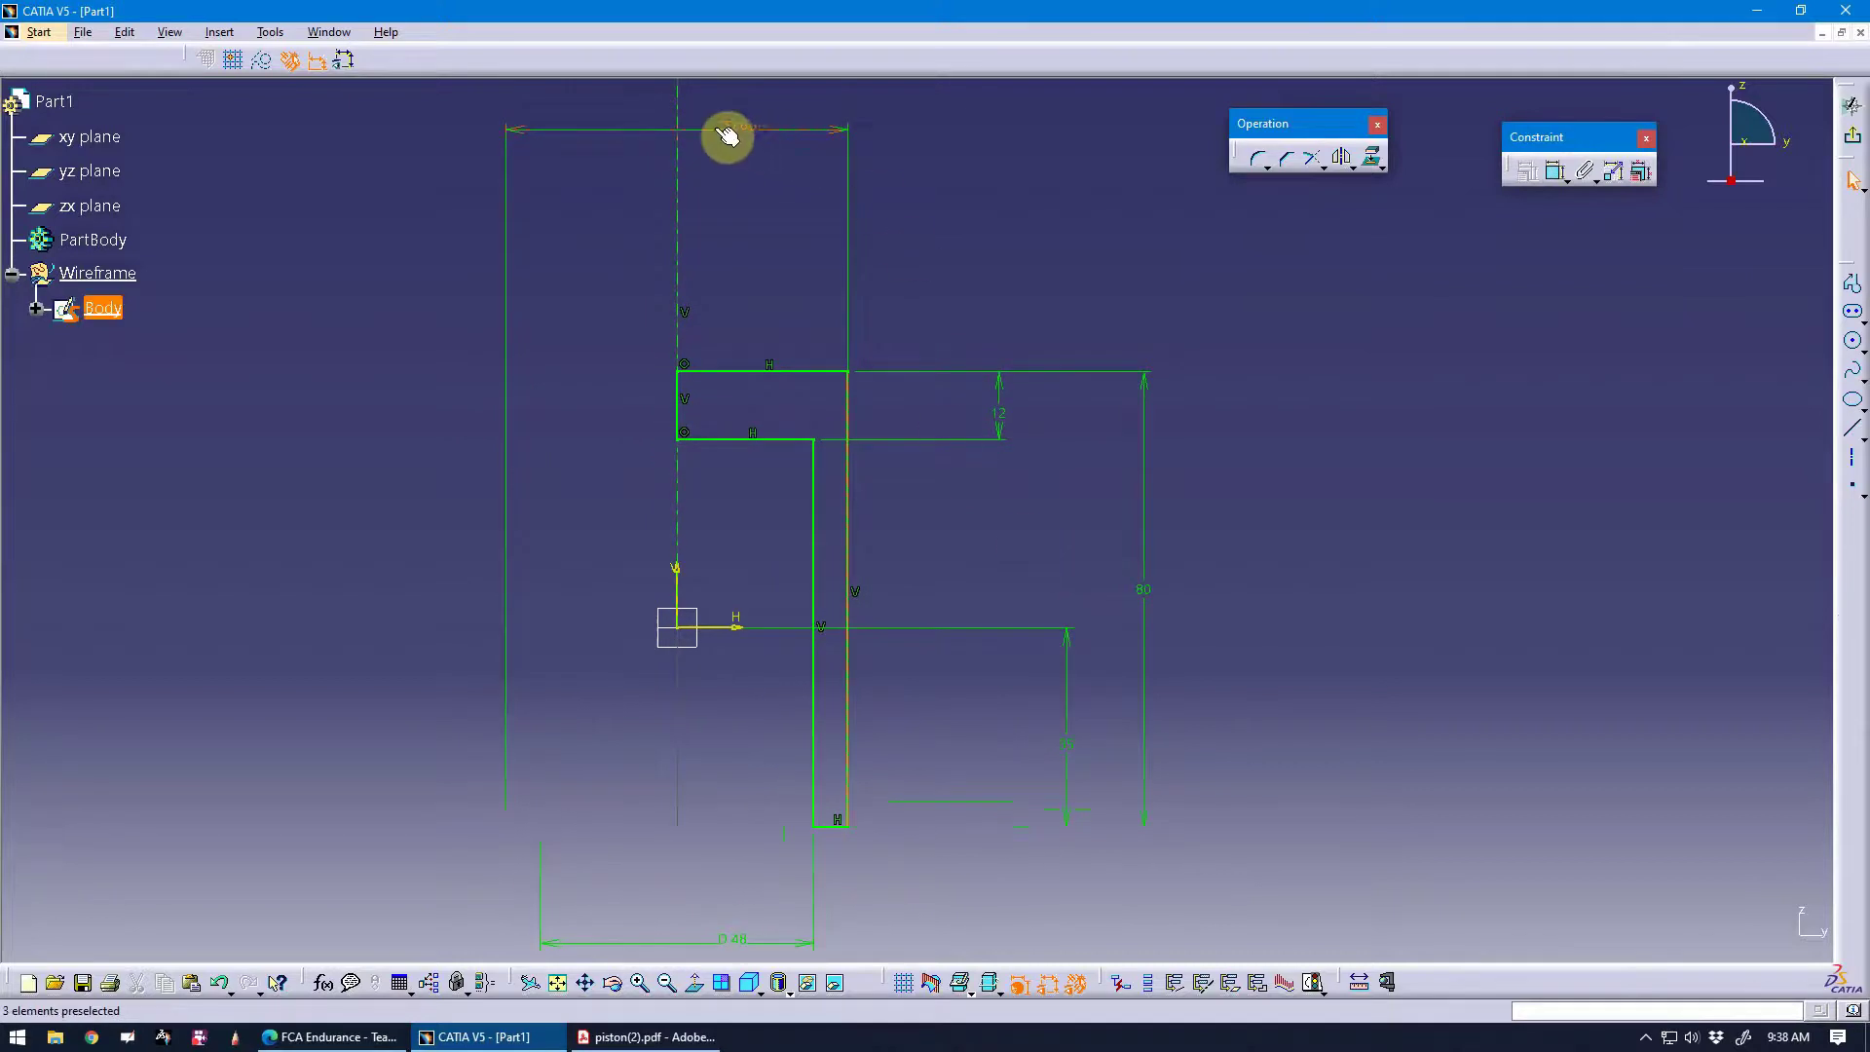
Move the 60 mm diameter dimension and the 35 mm height dimension closer to the sketched profile.
left_click_drag(721, 133, 728, 289)
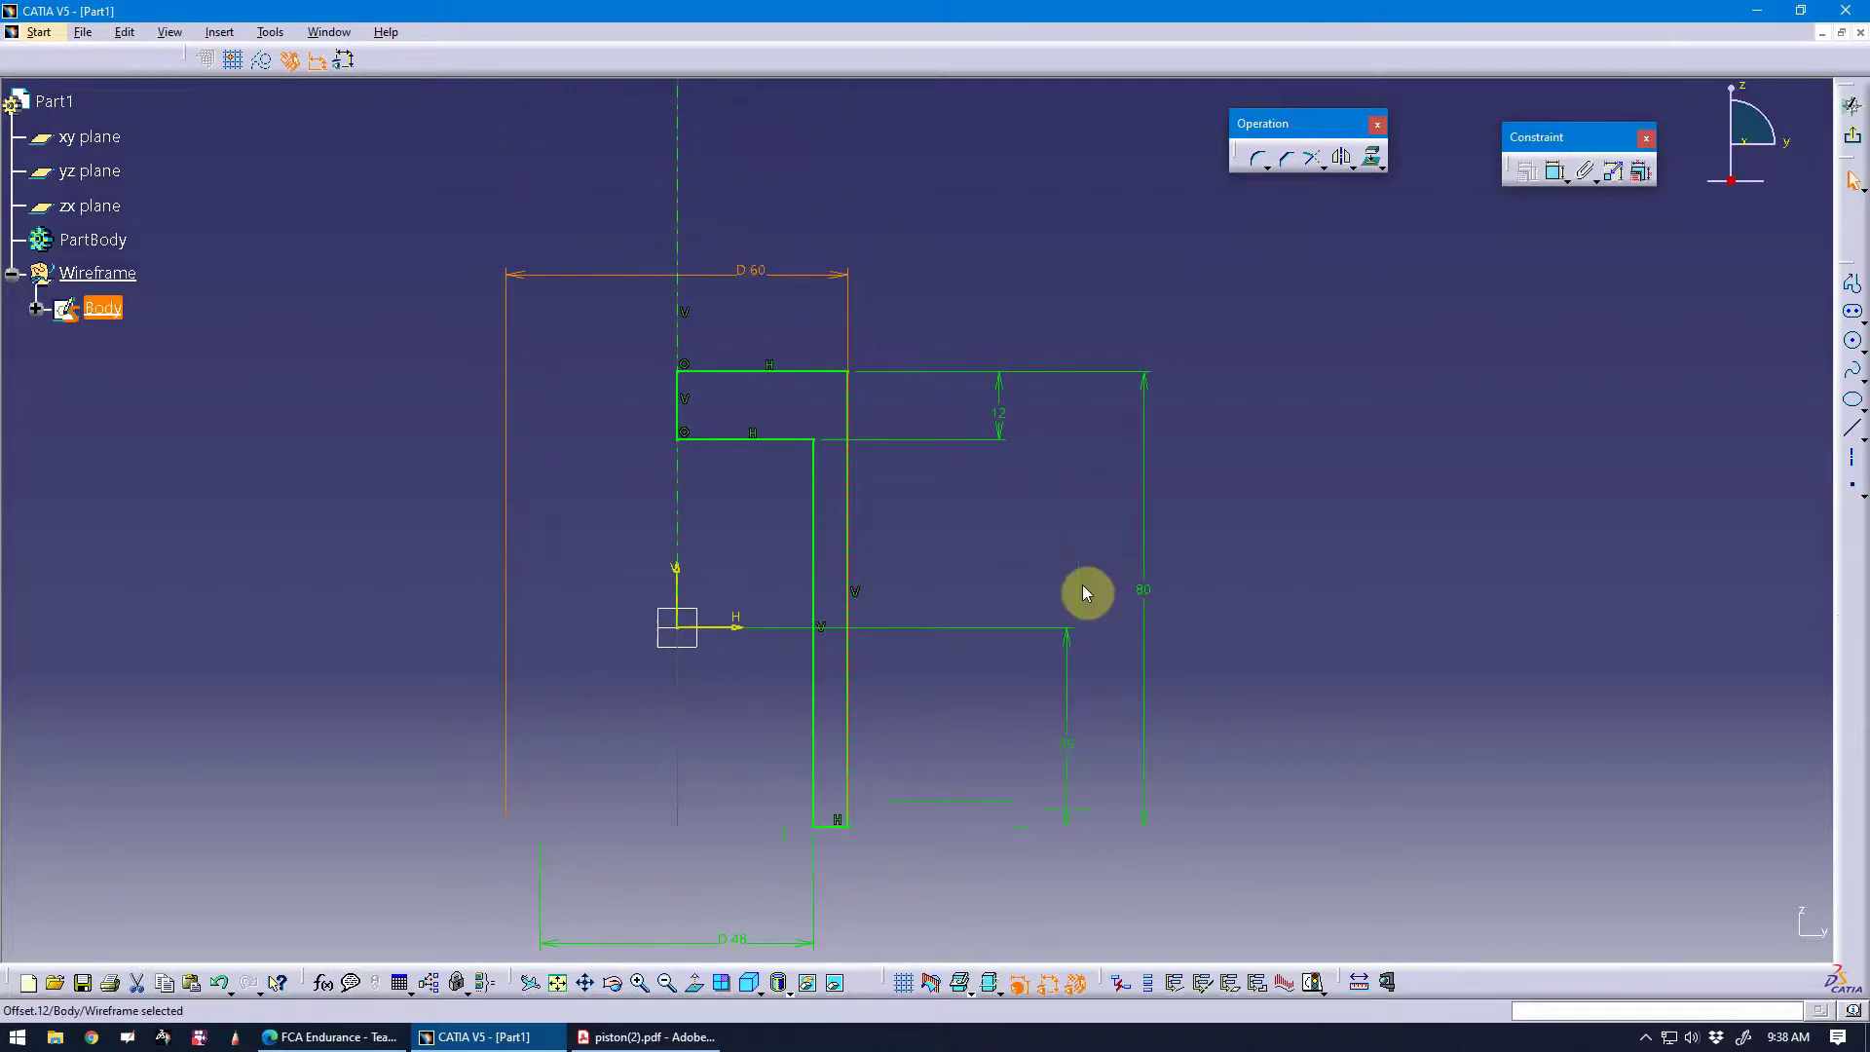
left_click_drag(1071, 708, 977, 716)
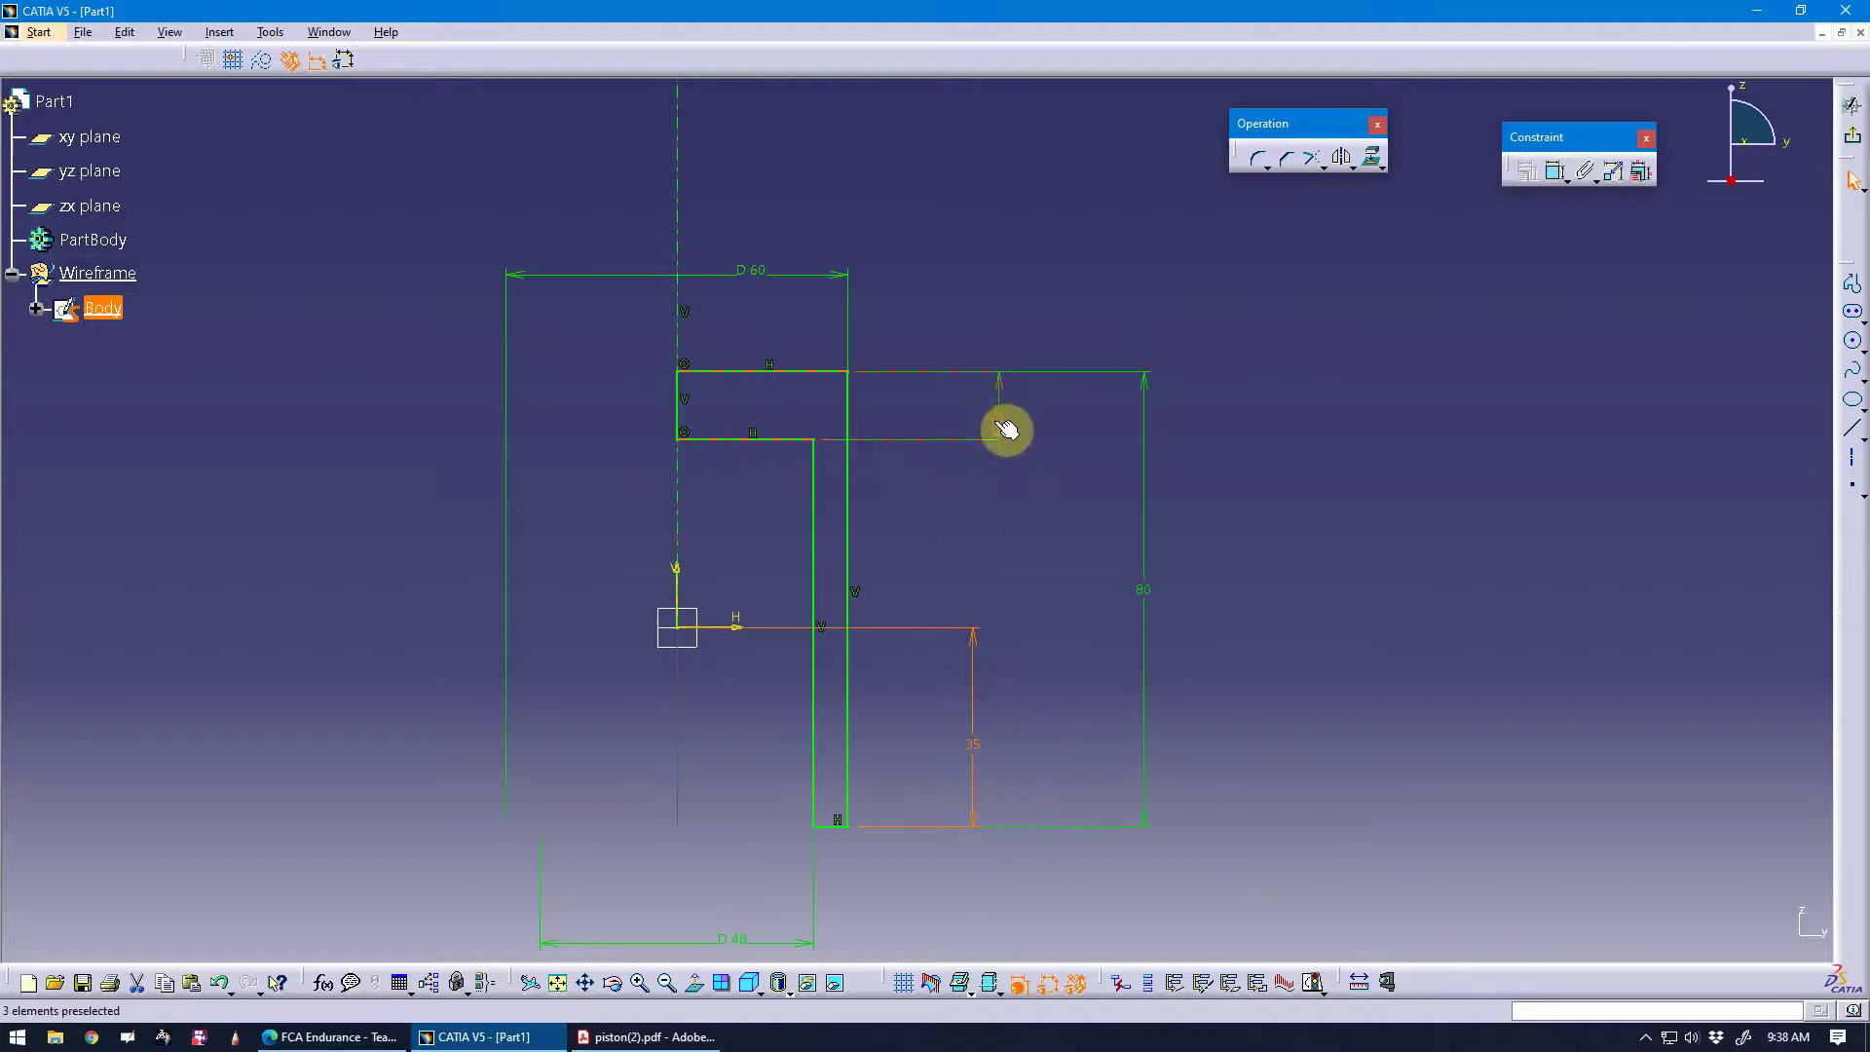
left_click(1015, 422)
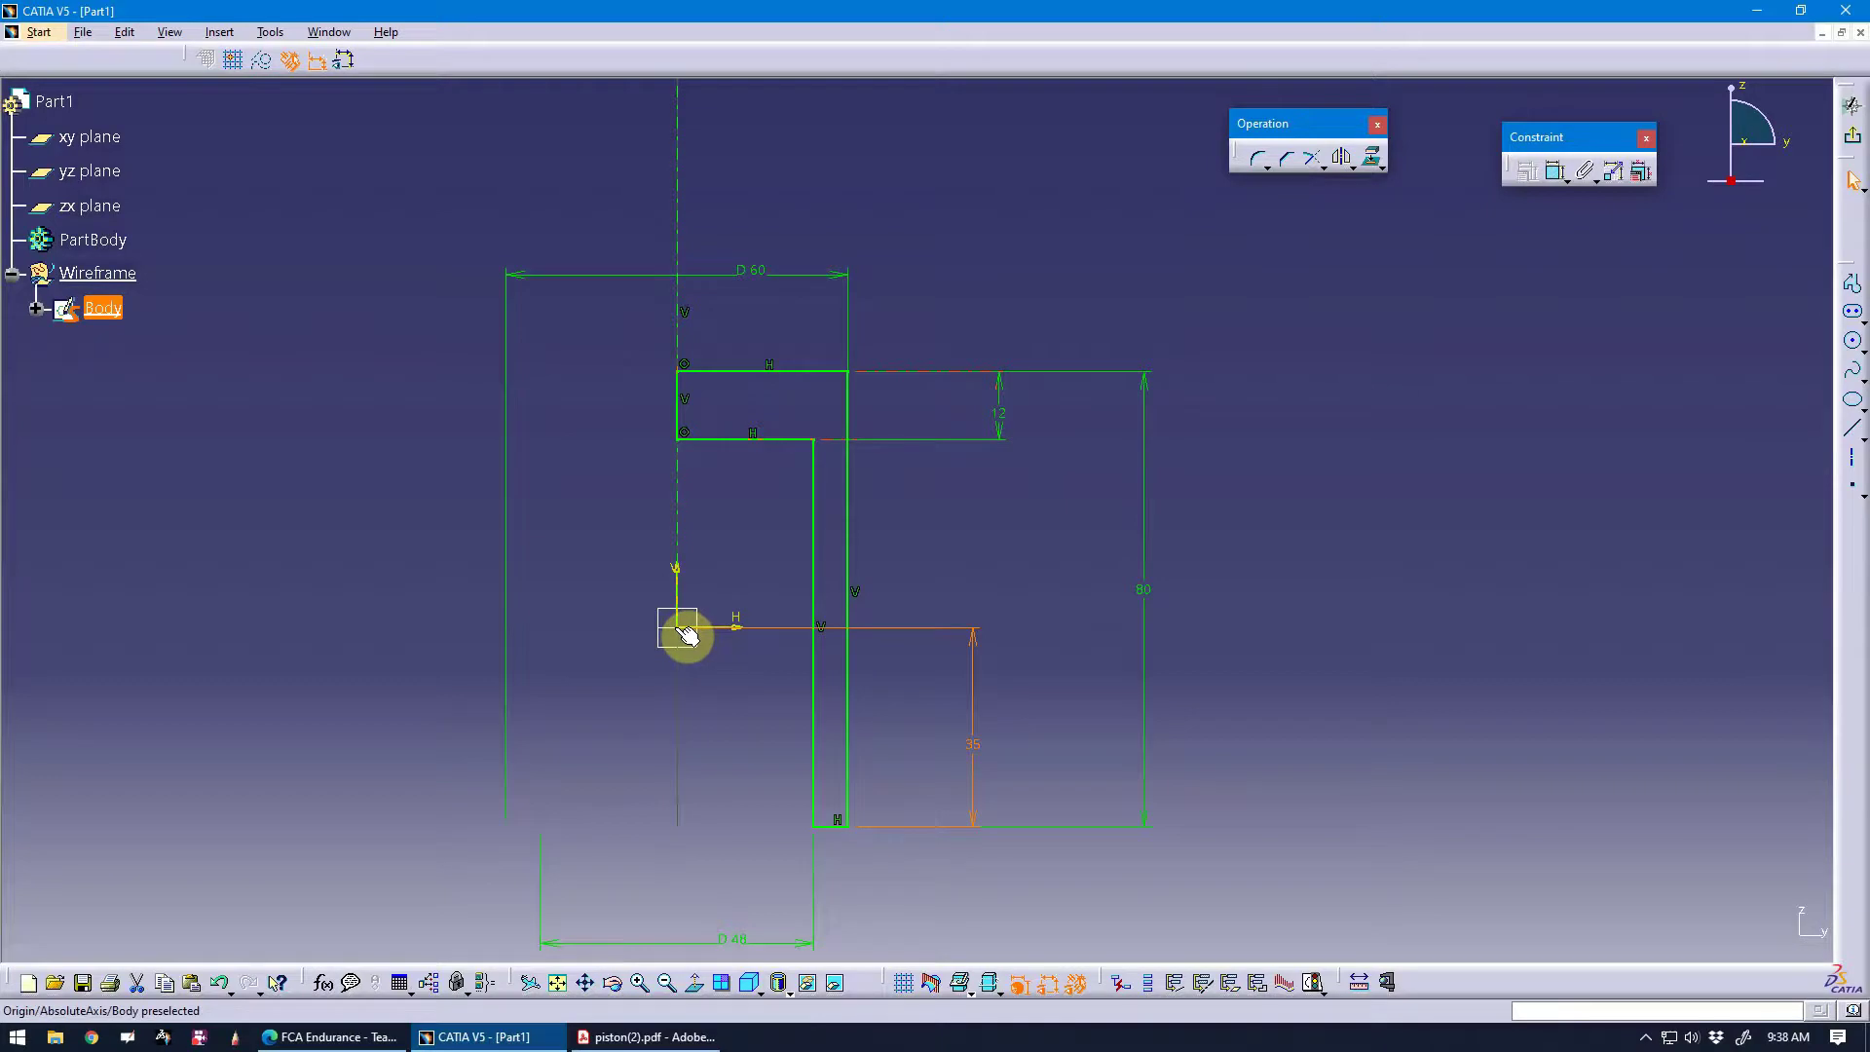
left_click(974, 643)
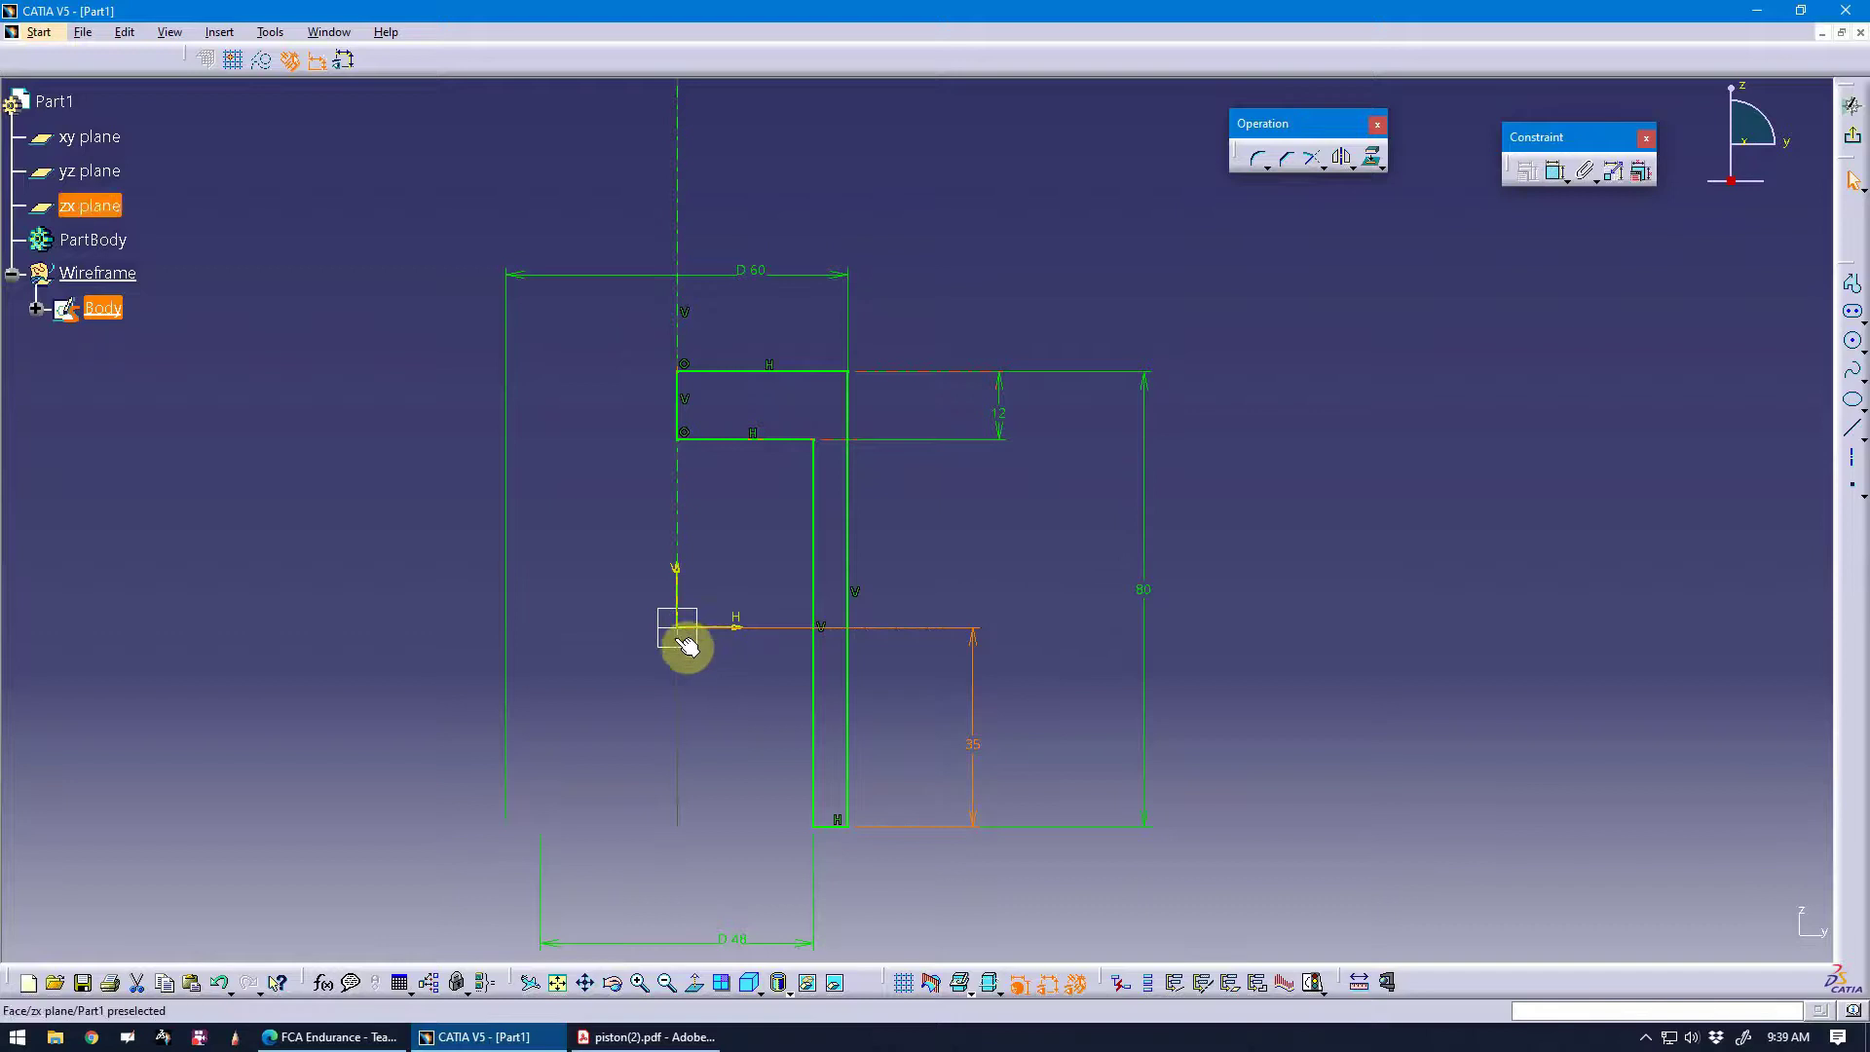
Check the profile against the piston drawing, exit the sketch, and define PartBody as the in-work object.
left_click(676, 1037)
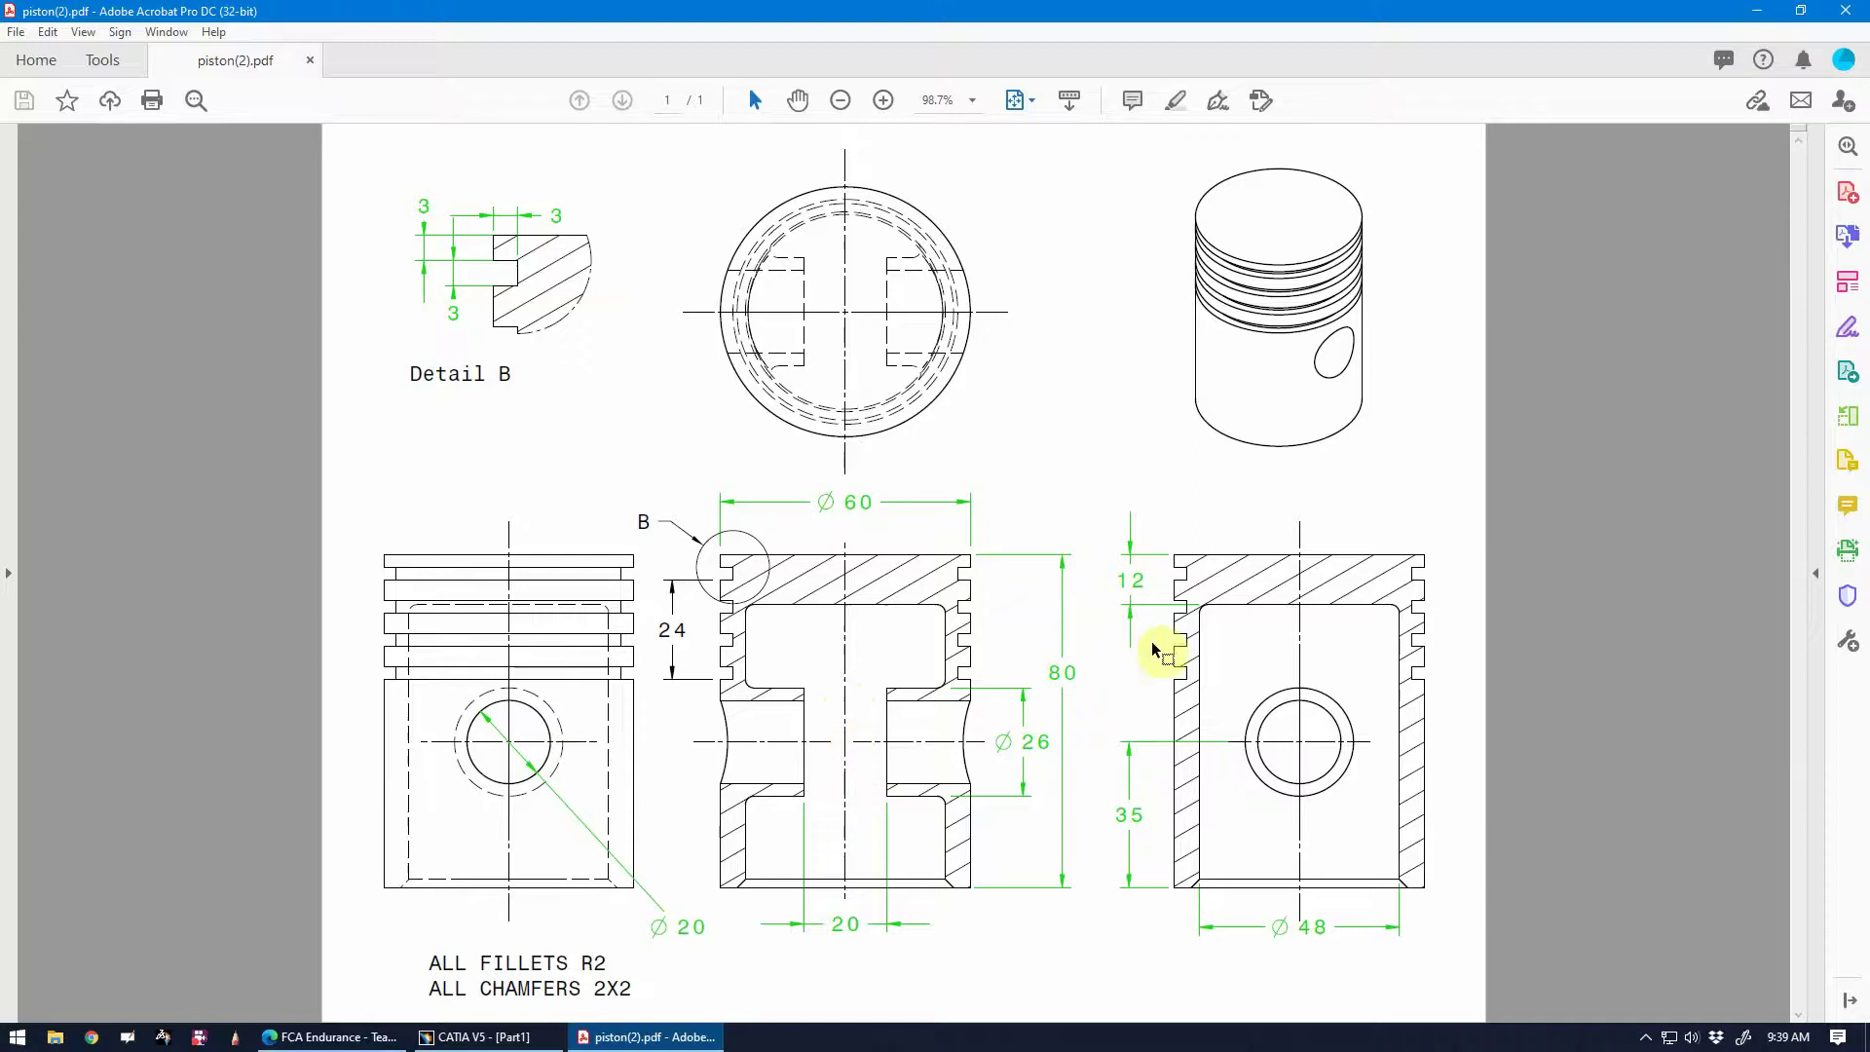
left_click(1759, 12)
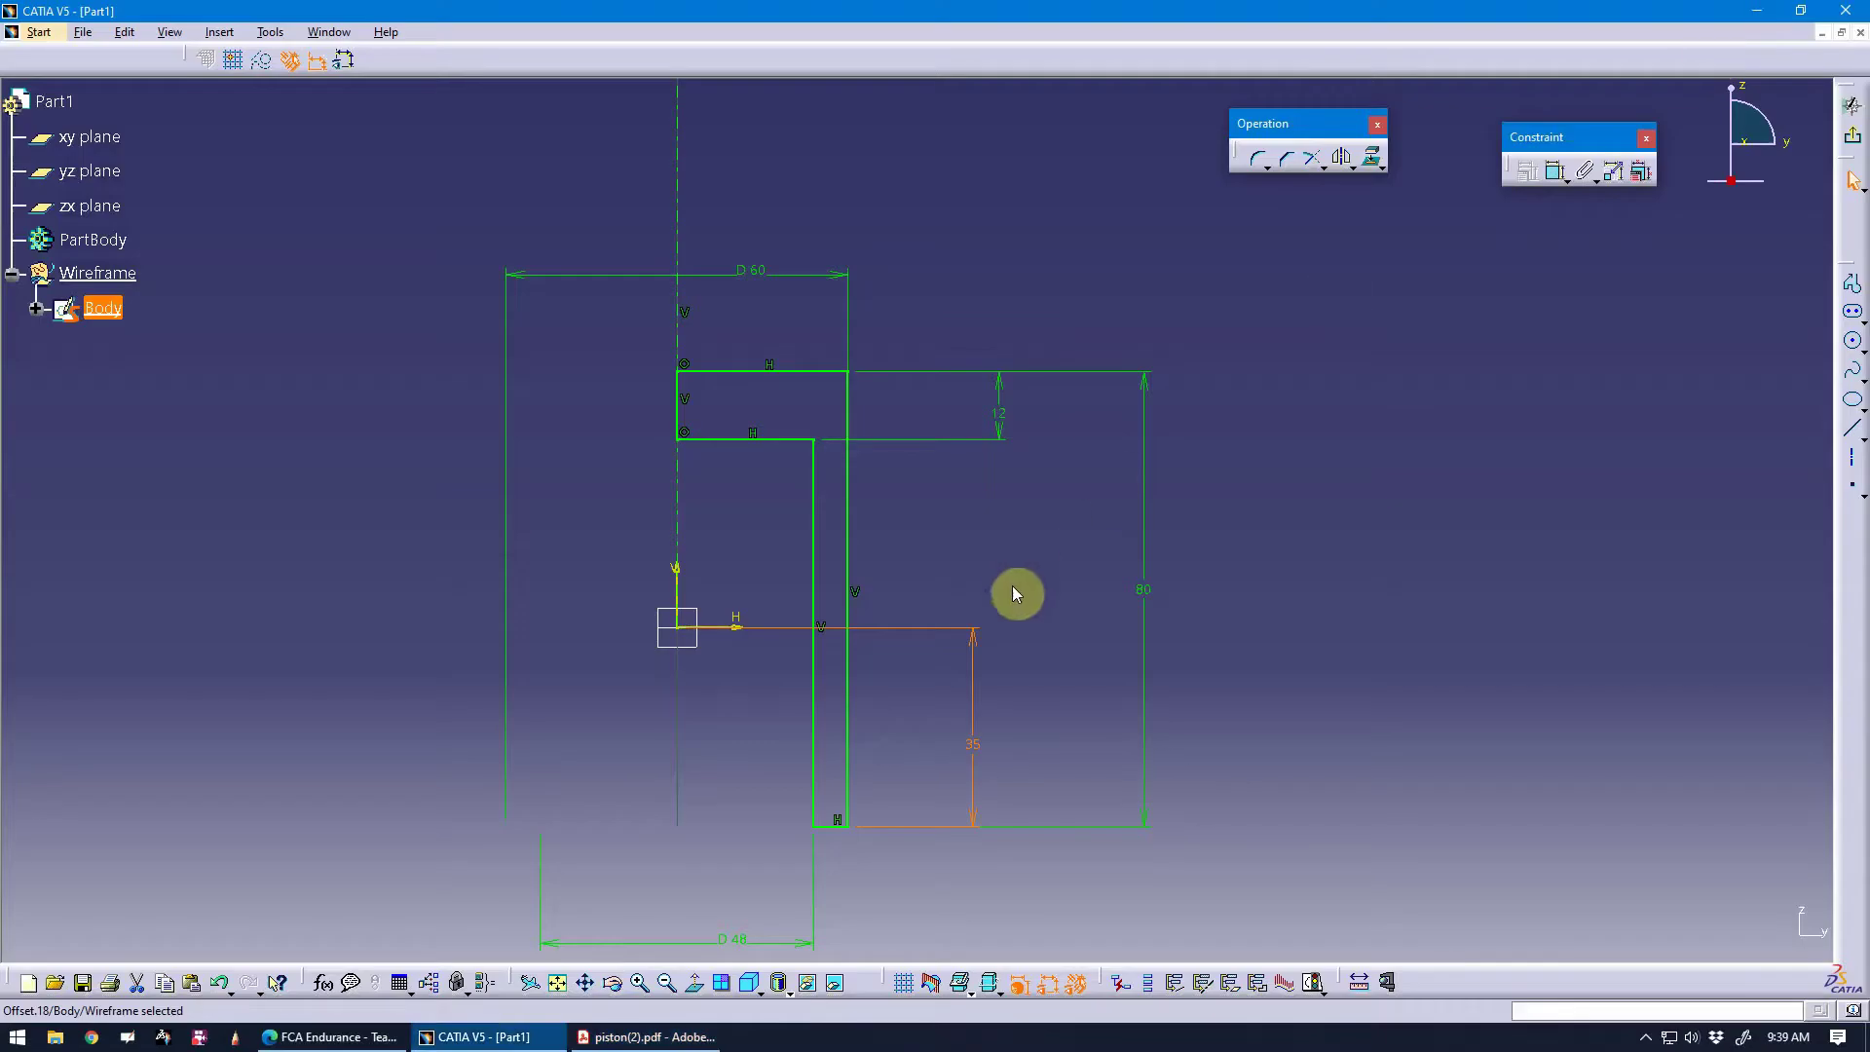
left_click(1853, 136)
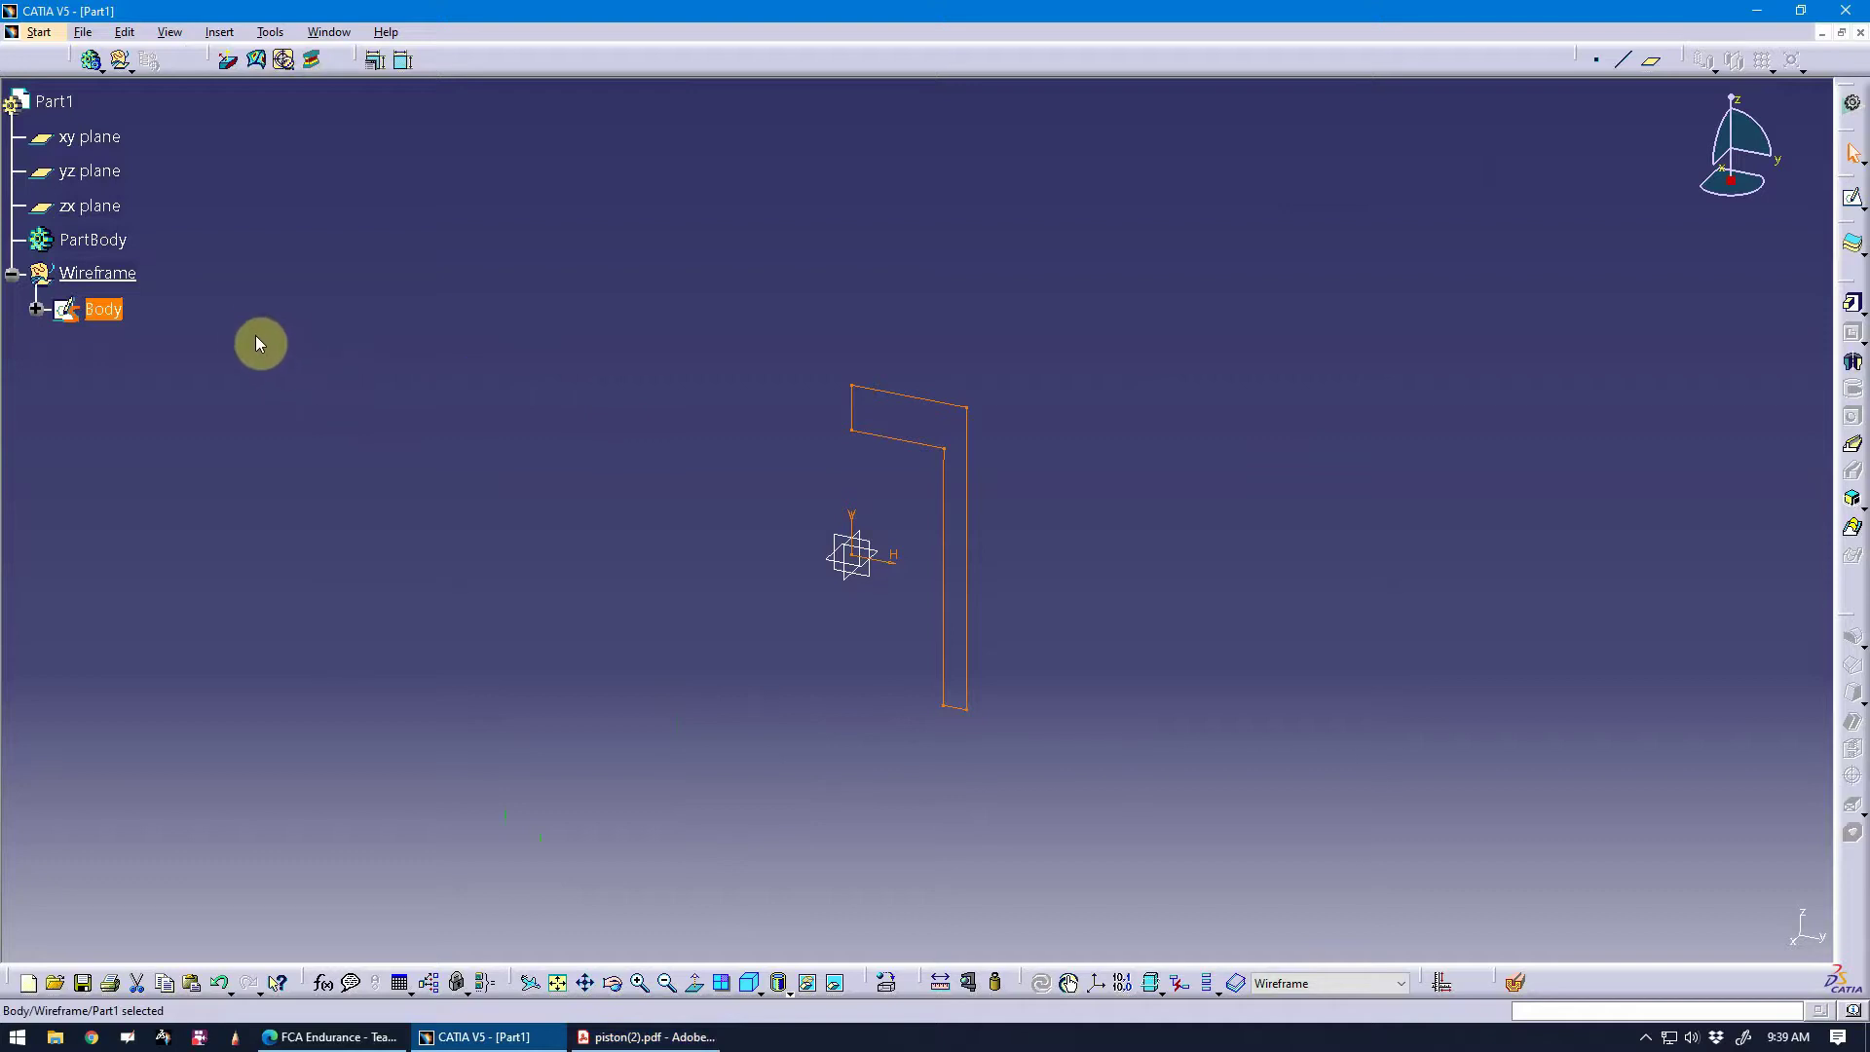
right_click(101, 243)
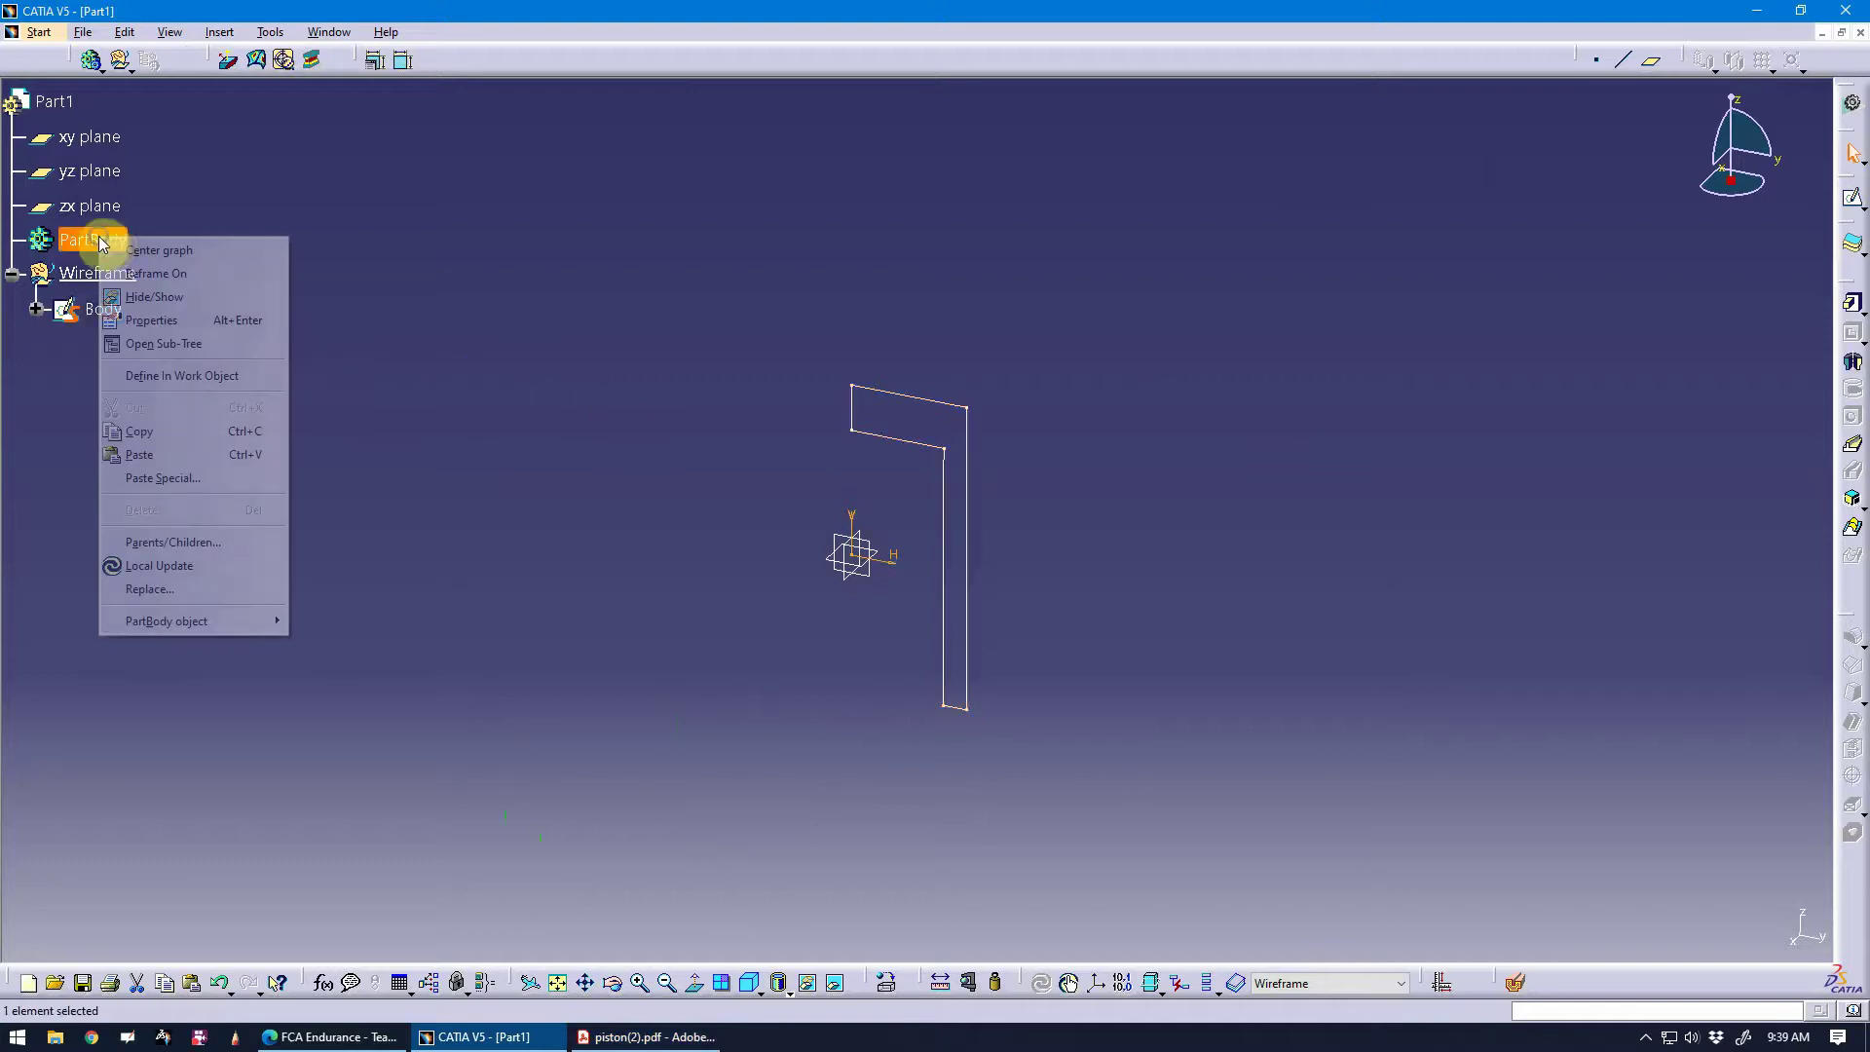
left_click(195, 378)
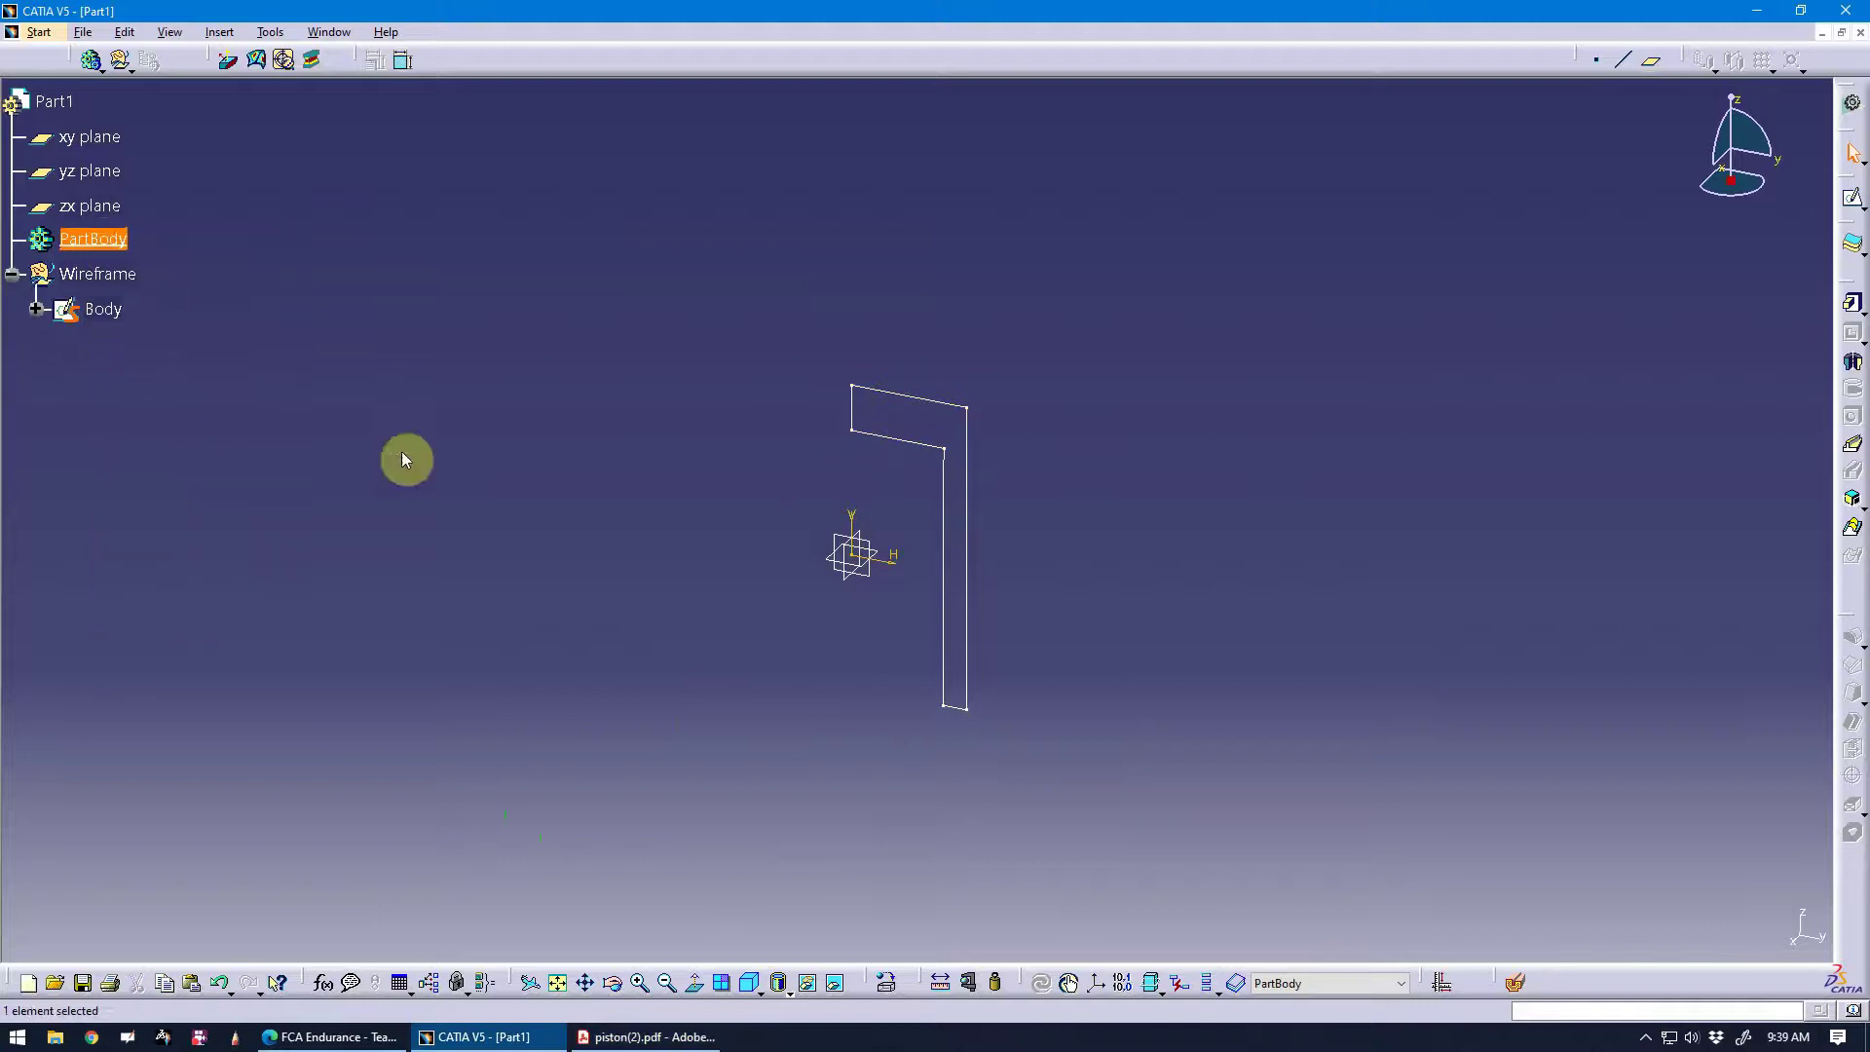
Create a 360-degree Shaft from the Body sketch around its sketch axis.
left_click(1851, 363)
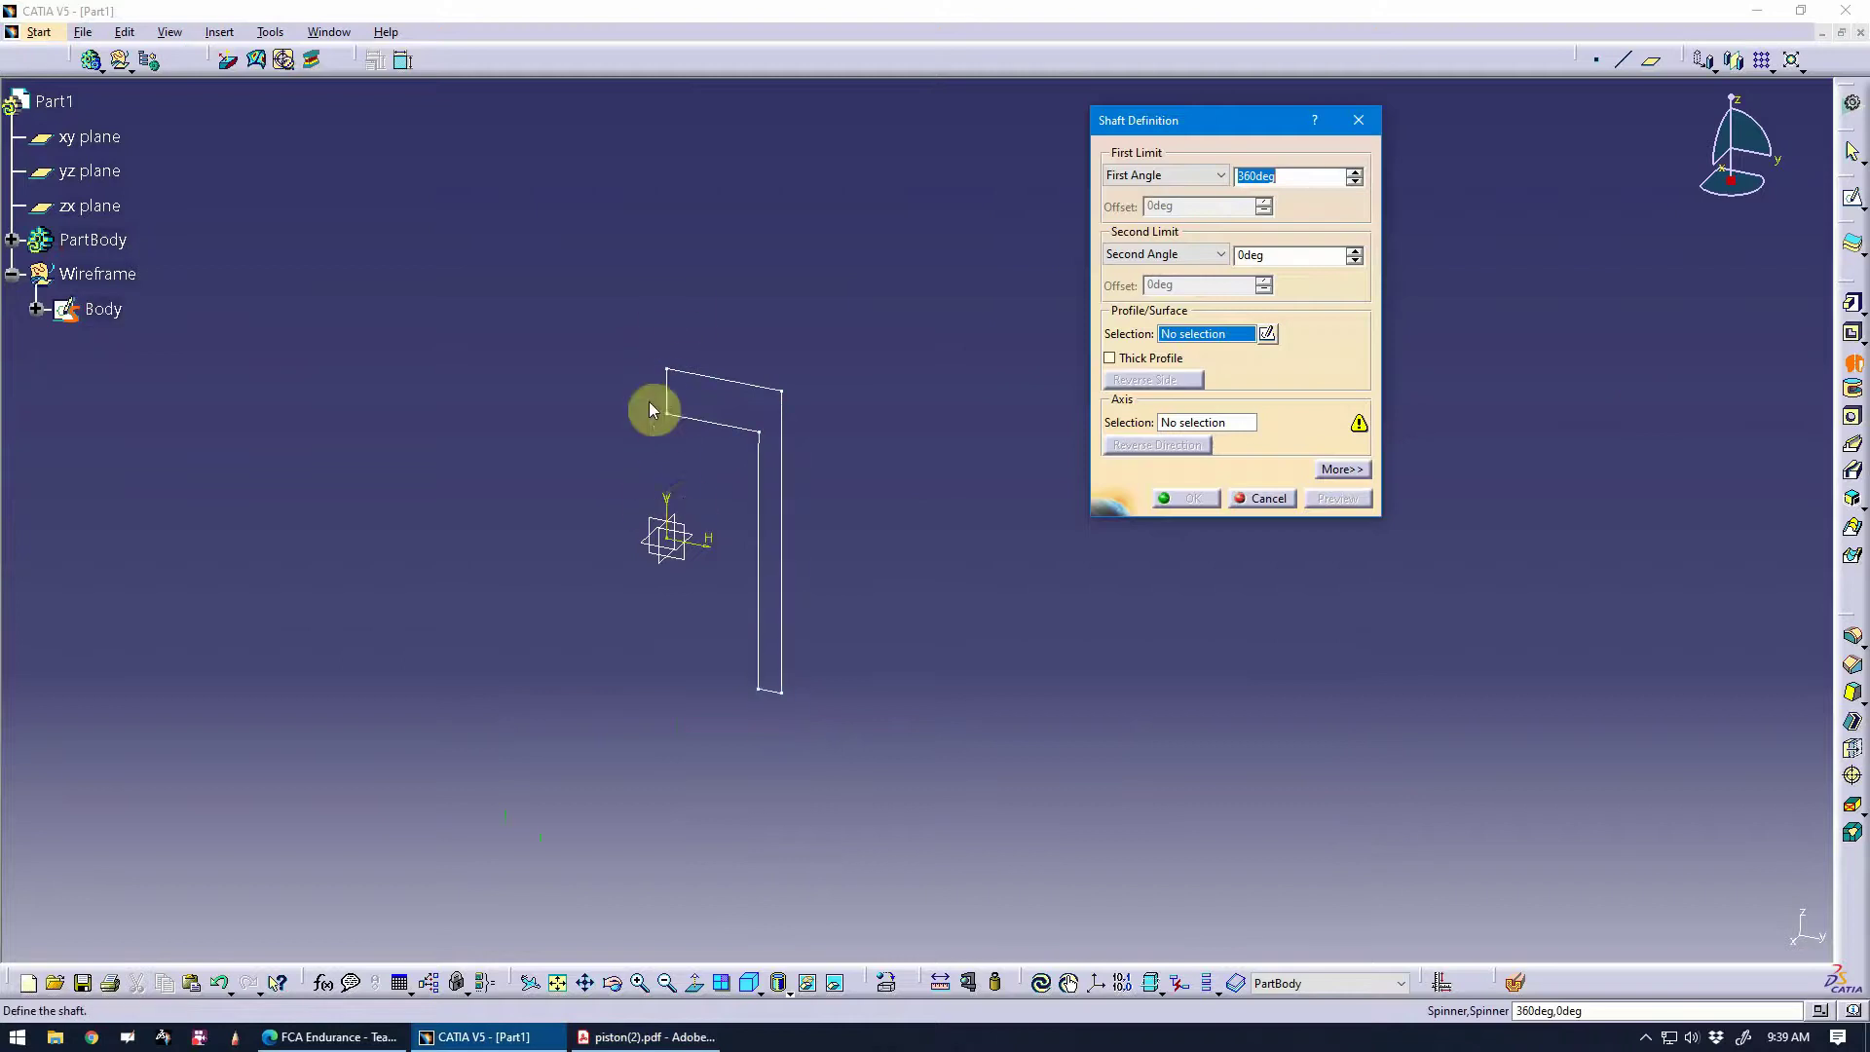
left_click(792, 539)
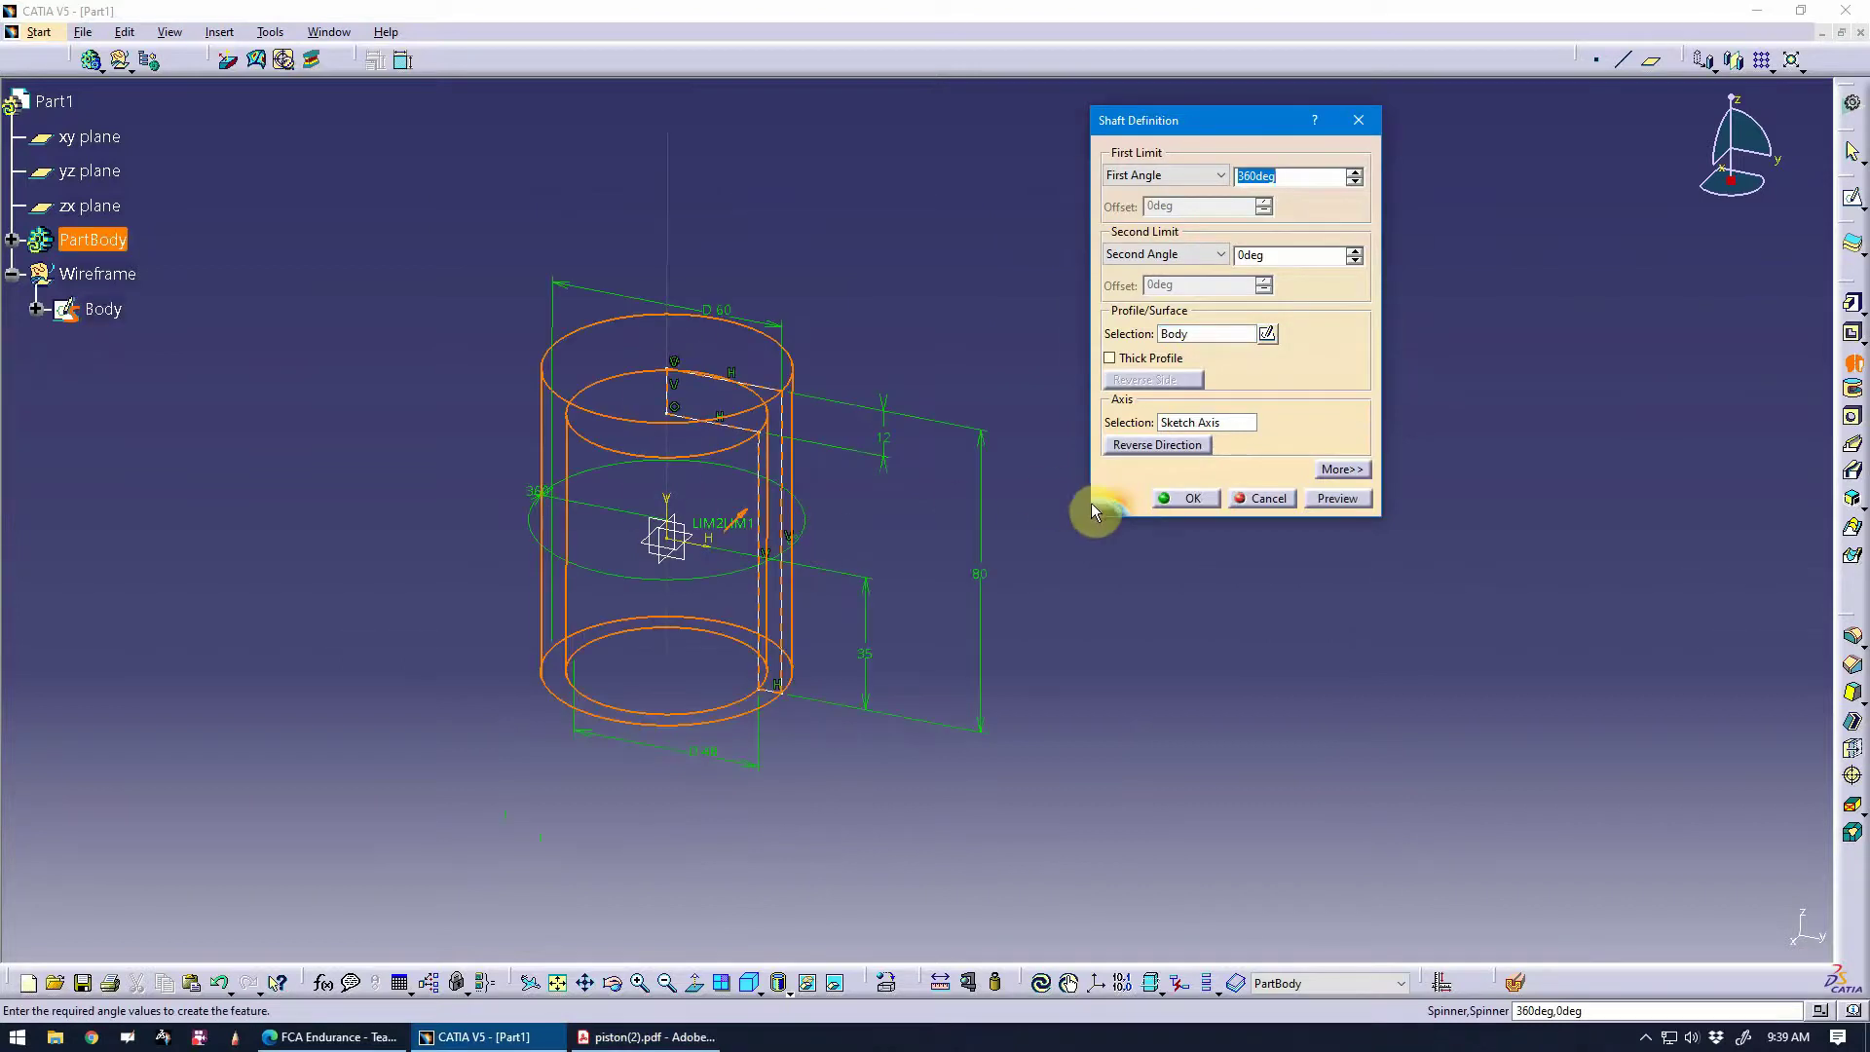
left_click(1189, 498)
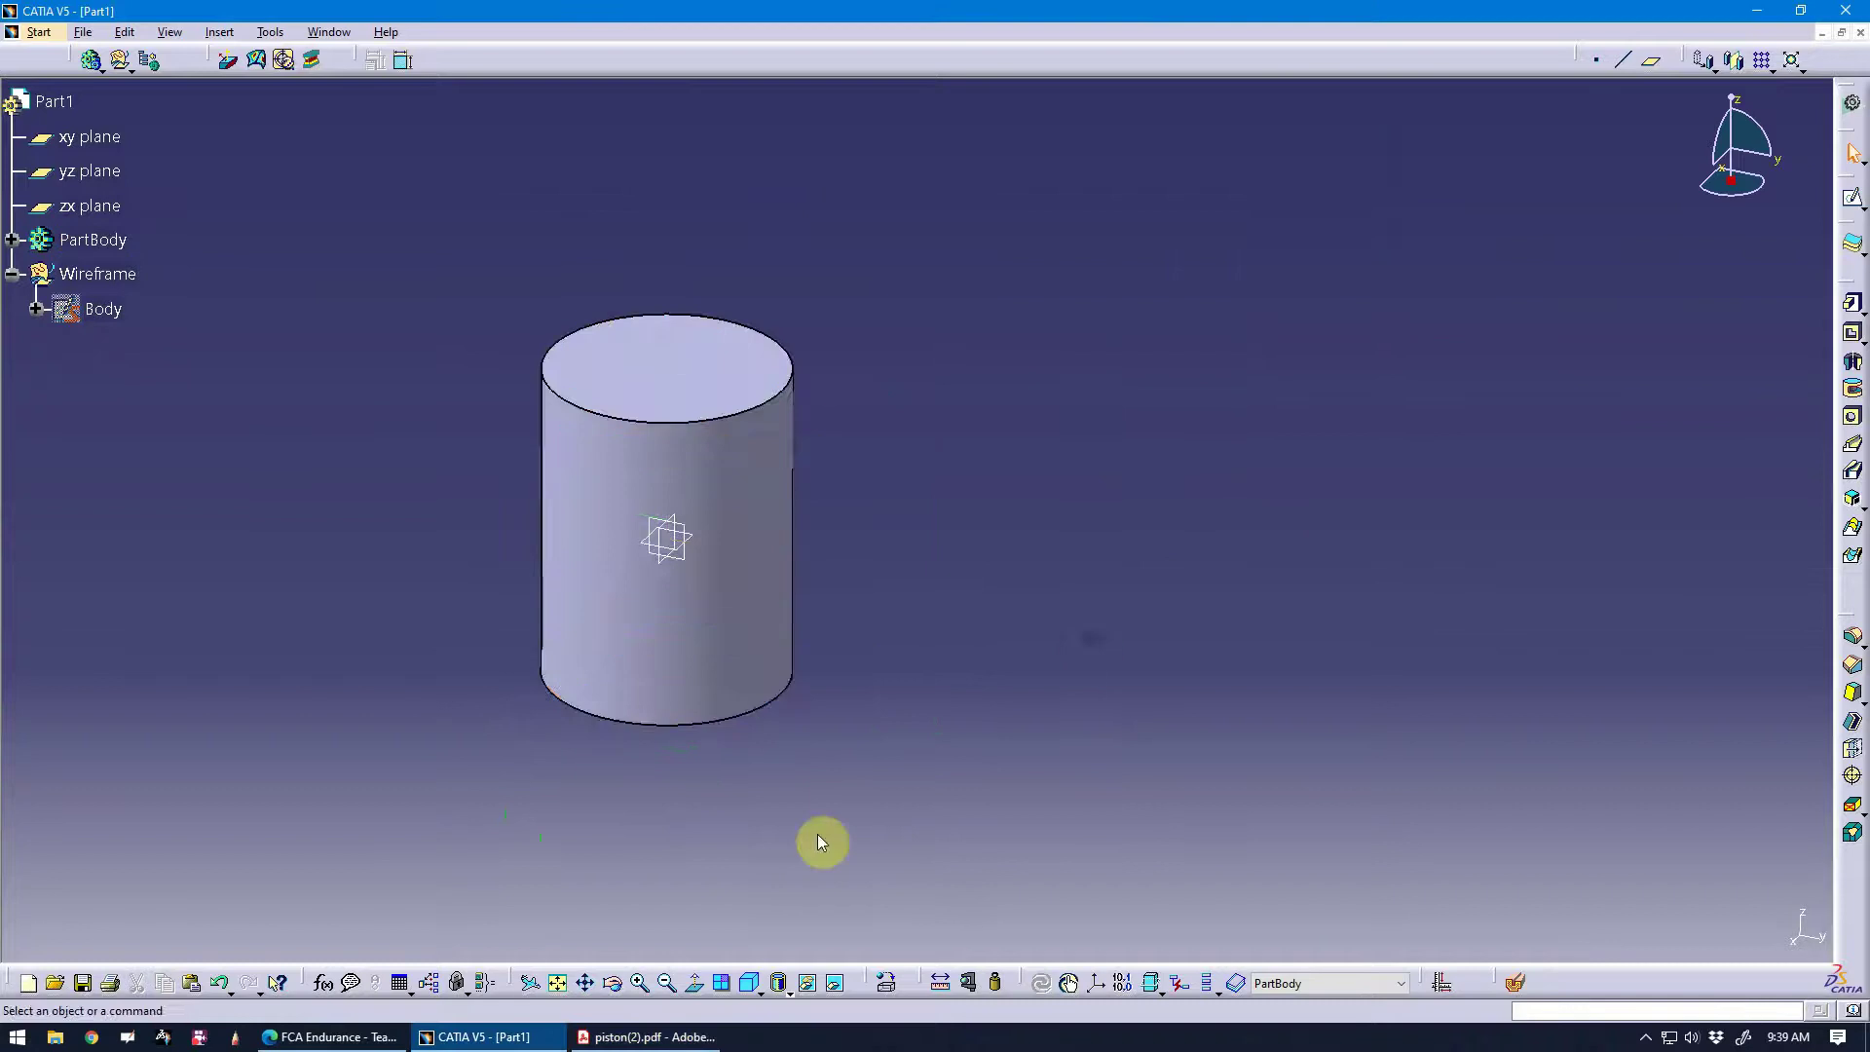
Look over the ring-groove dimensions in the piston PDF drawing and return to CATIA V5.
middle_click_drag(823, 642, 932, 763)
left_click(694, 1038)
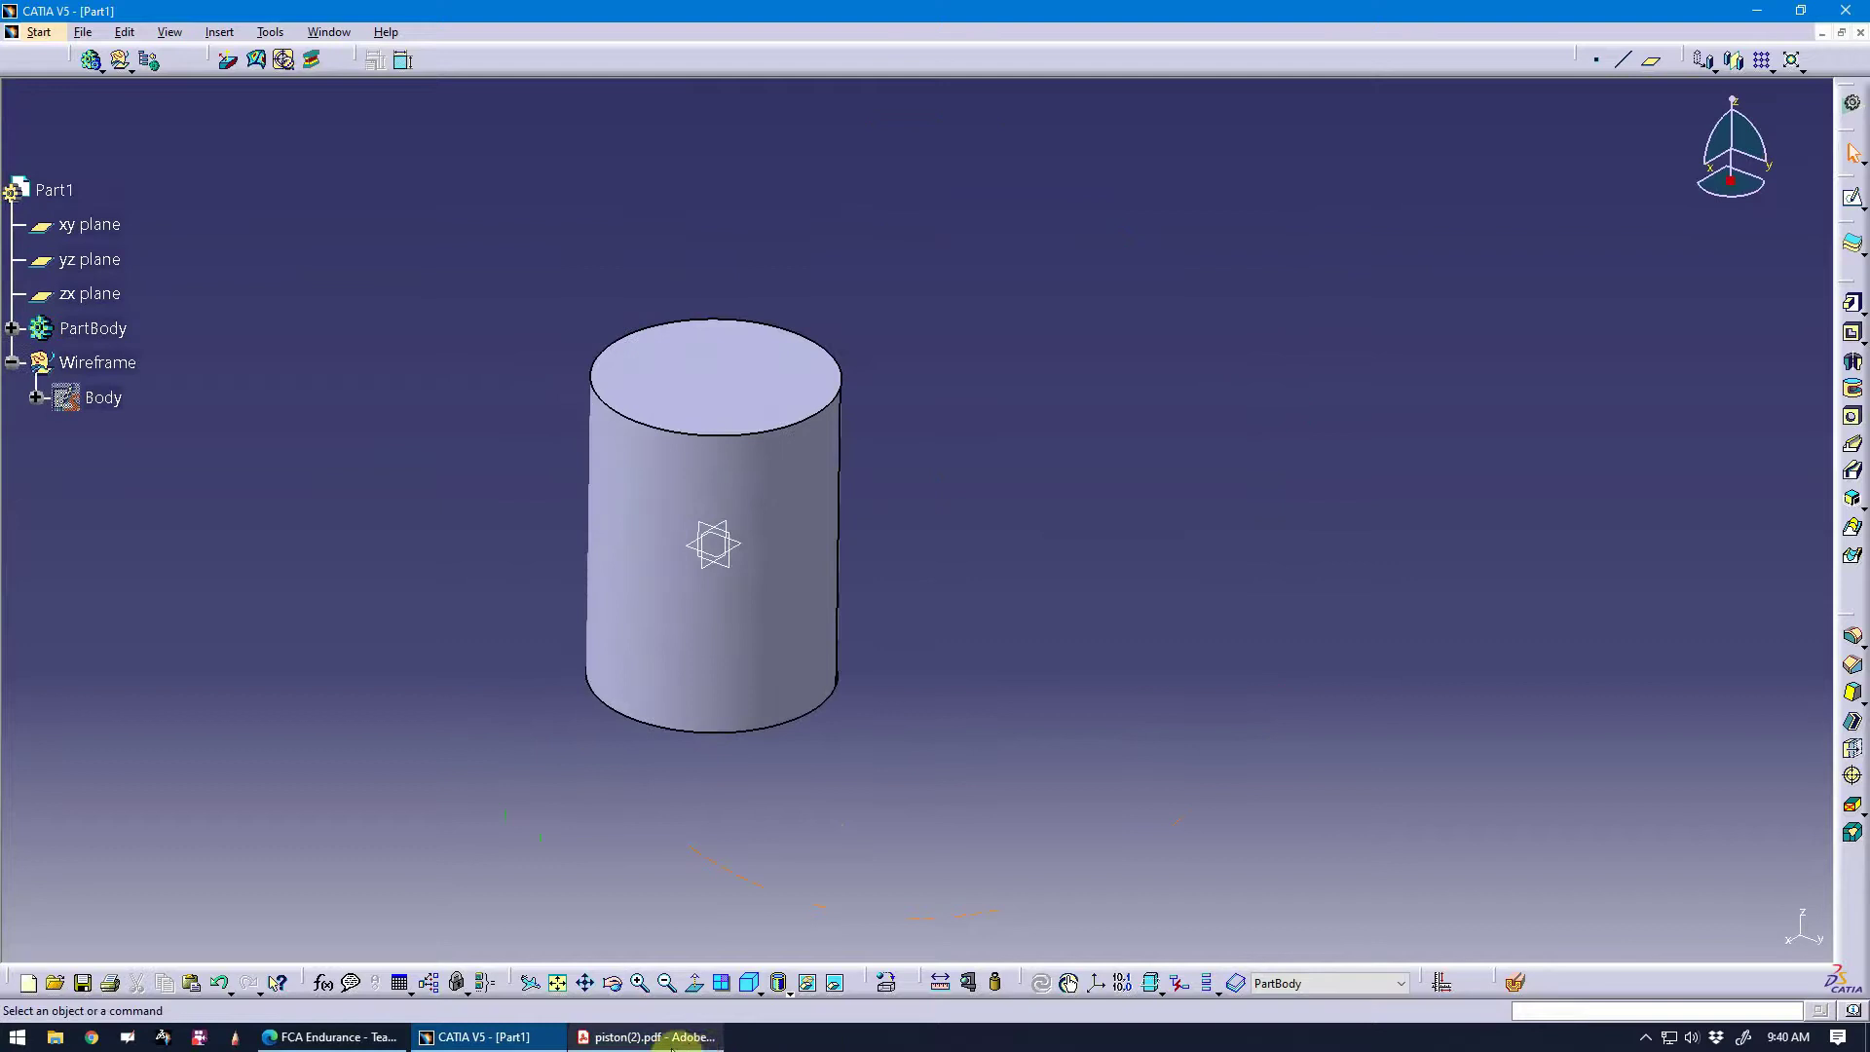
left_click(628, 1040)
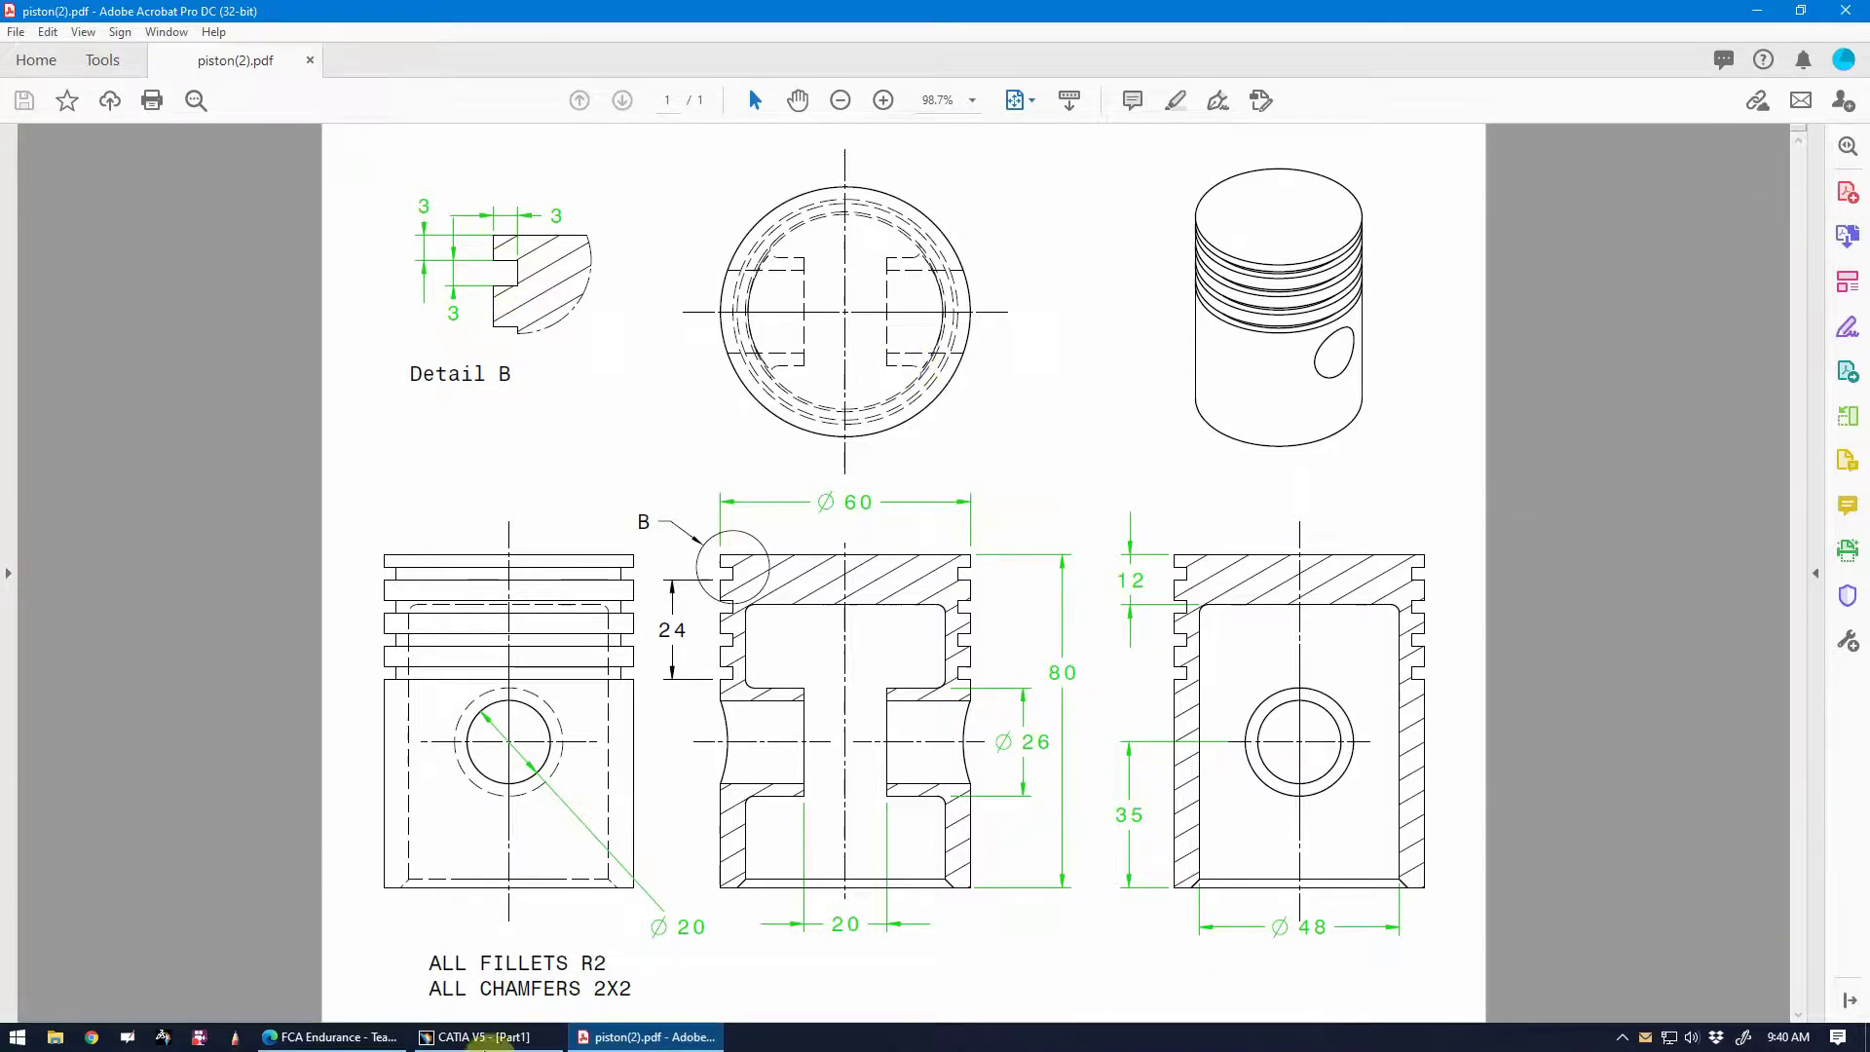
left_click(482, 1036)
middle_click_drag(787, 772, 802, 777)
Start a new sketch on the yz plane and dock the floating Operation and Constraint toolbars.
left_click(1851, 198)
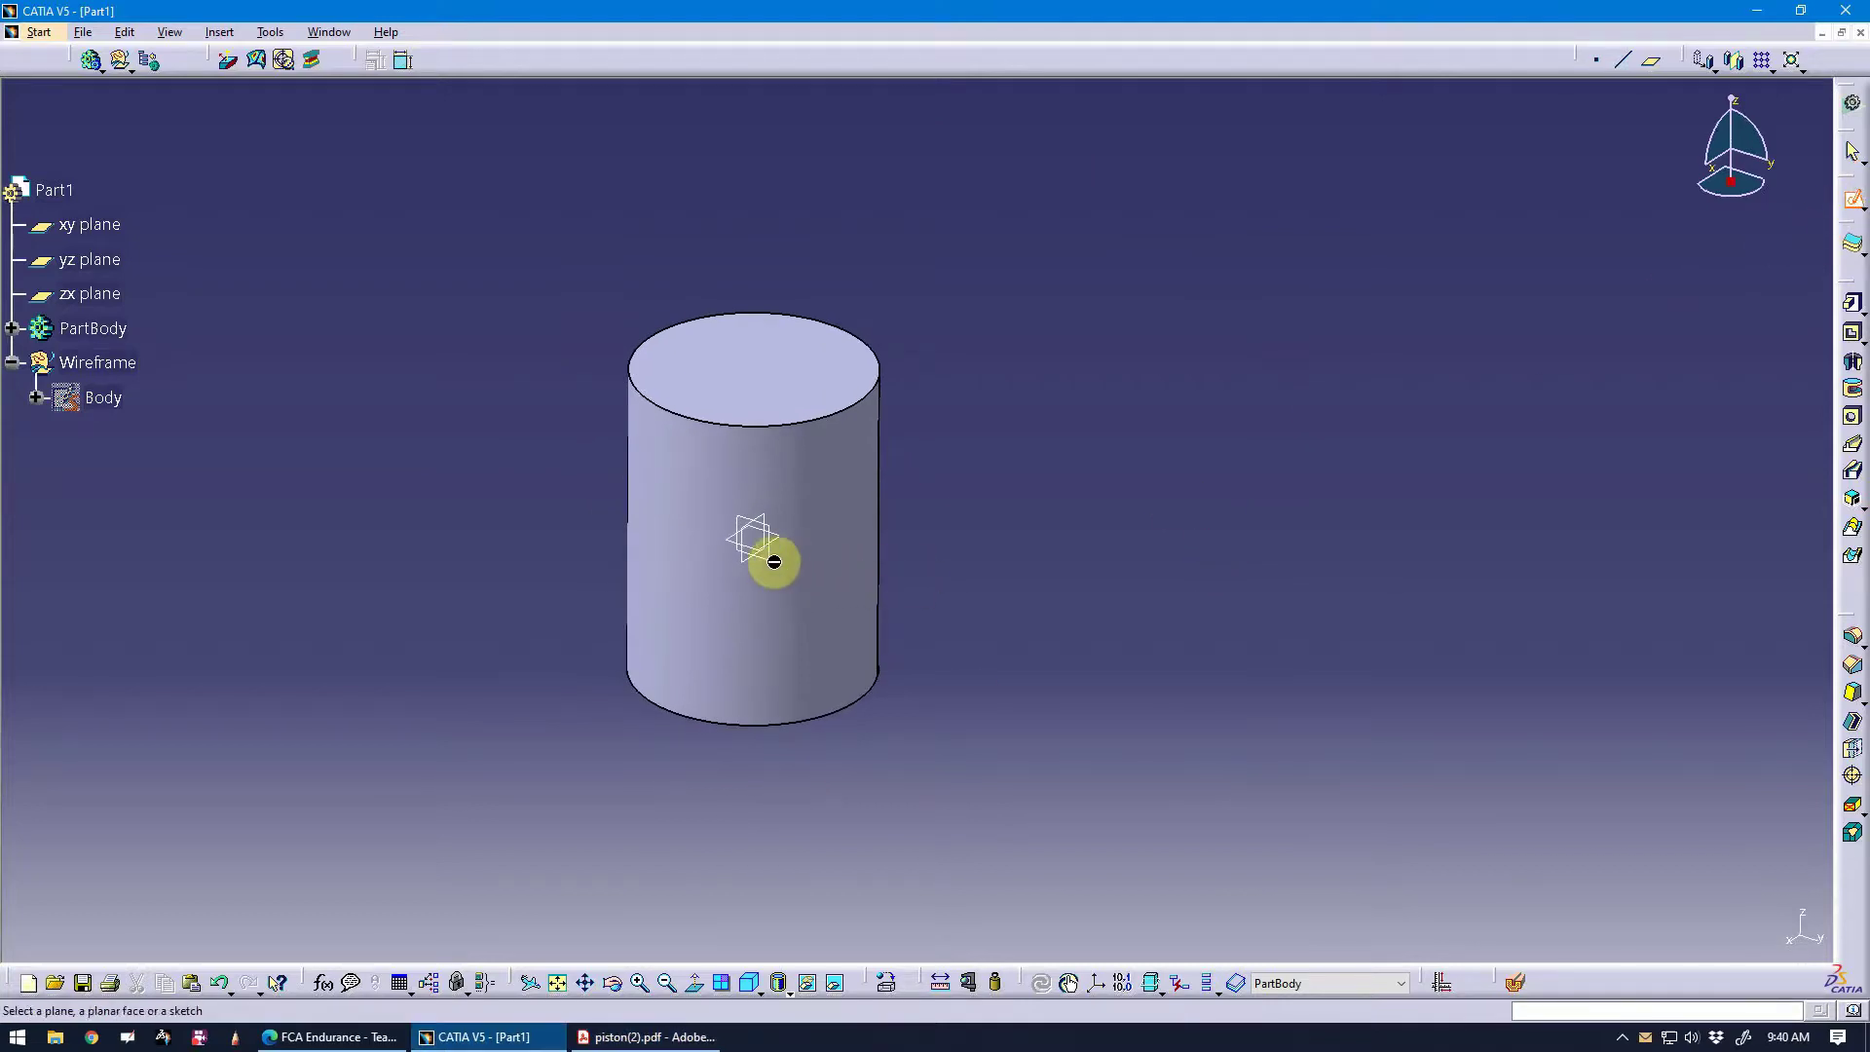
left_click(813, 565)
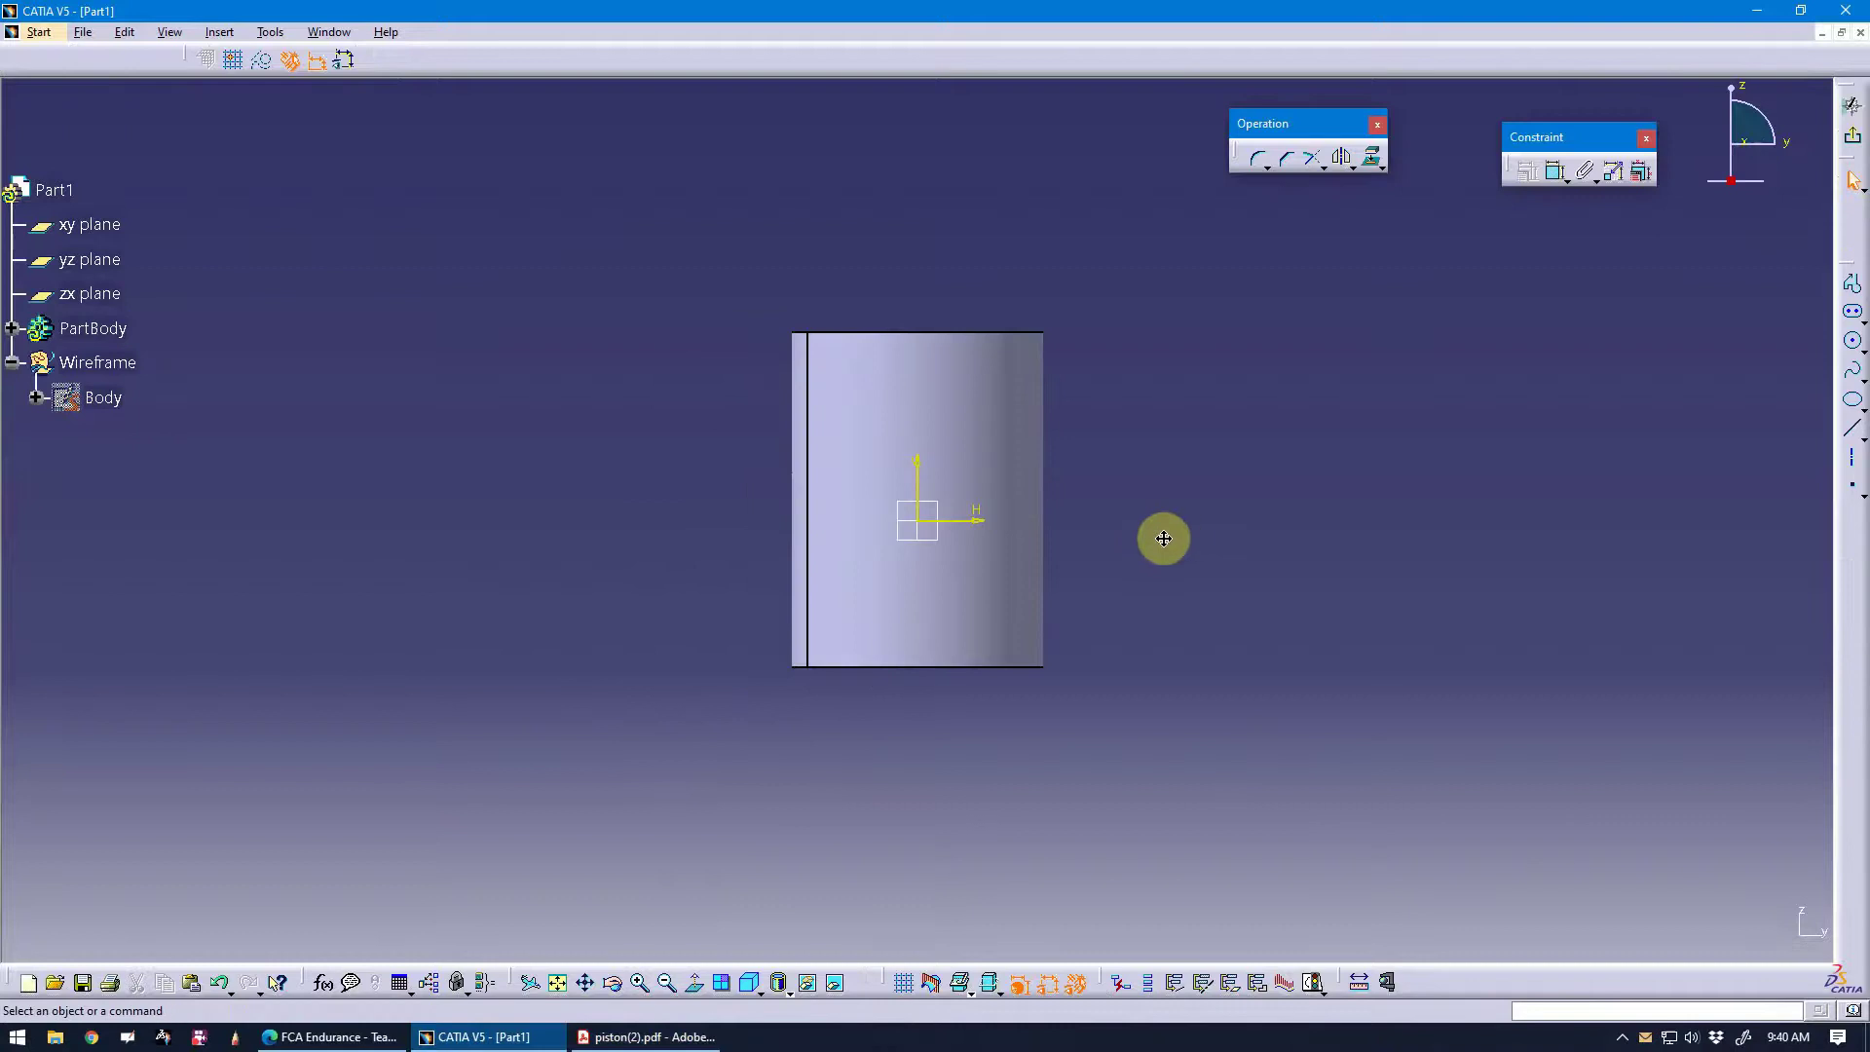
middle_click_drag(1160, 535, 977, 659)
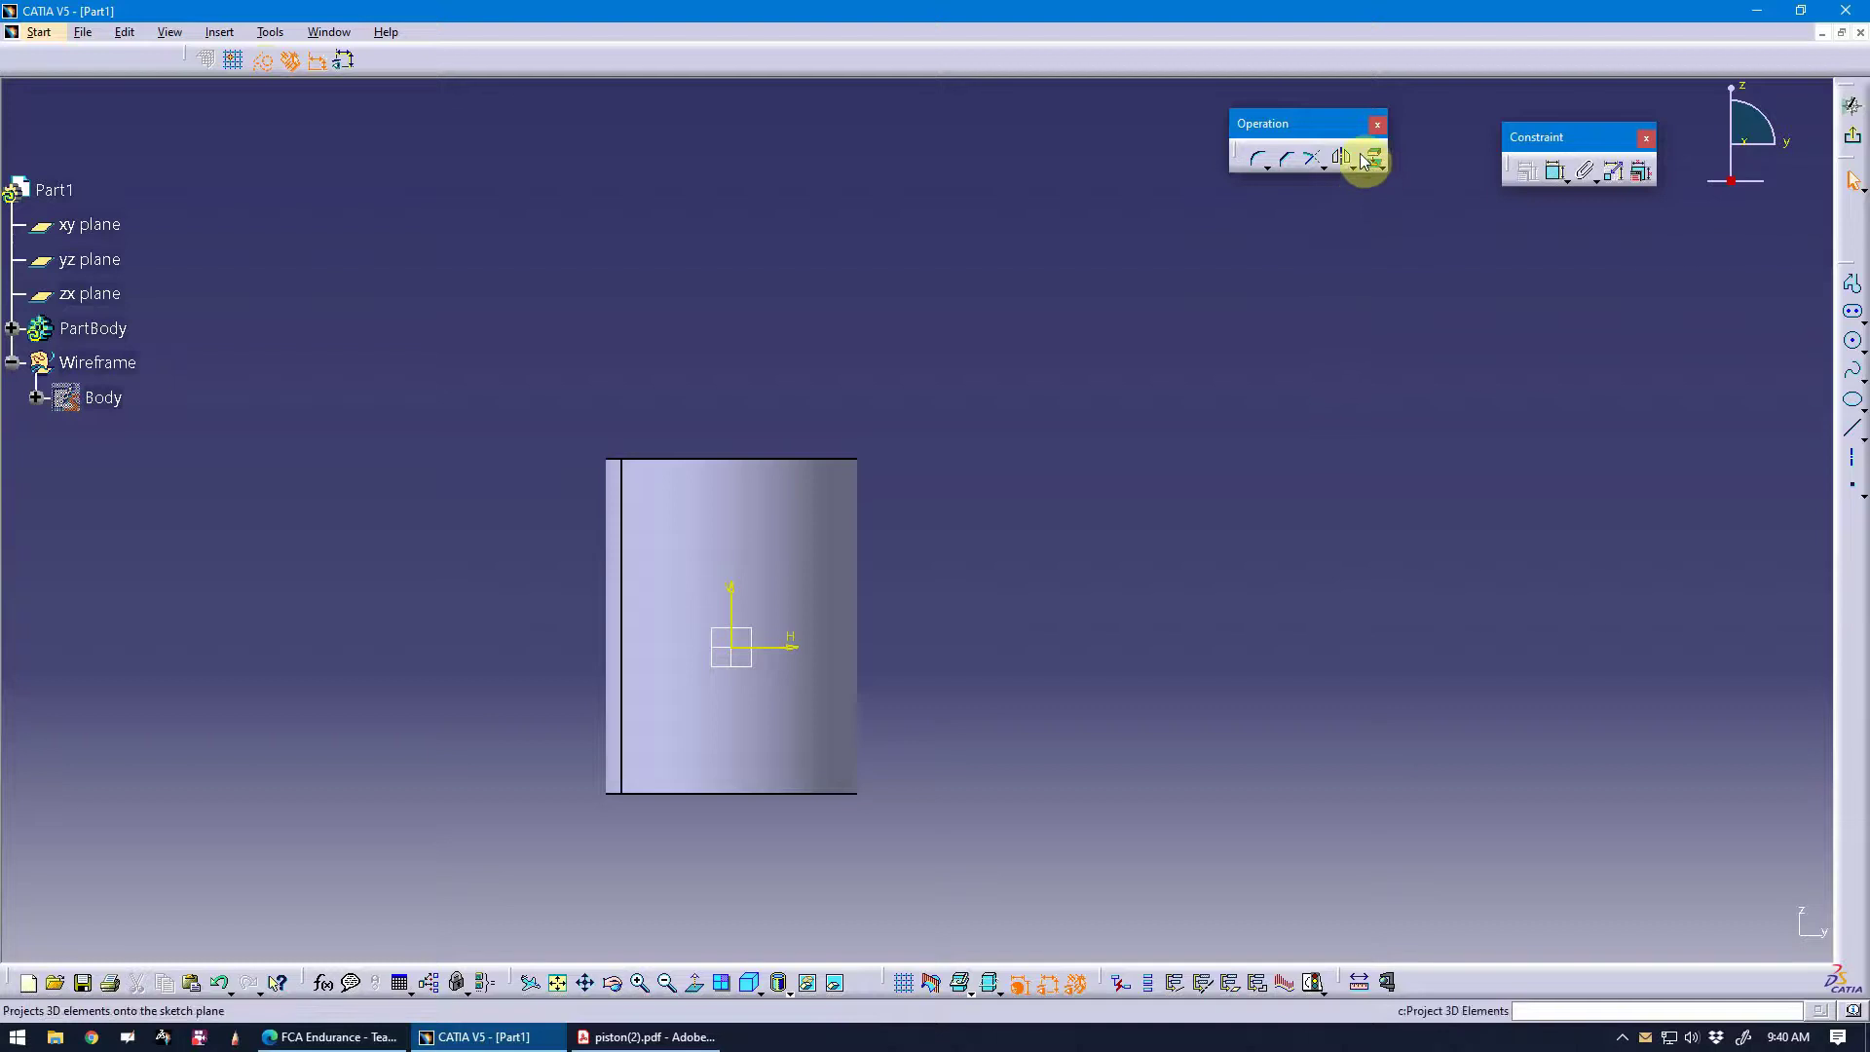
left_click_drag(1288, 124, 1144, 53)
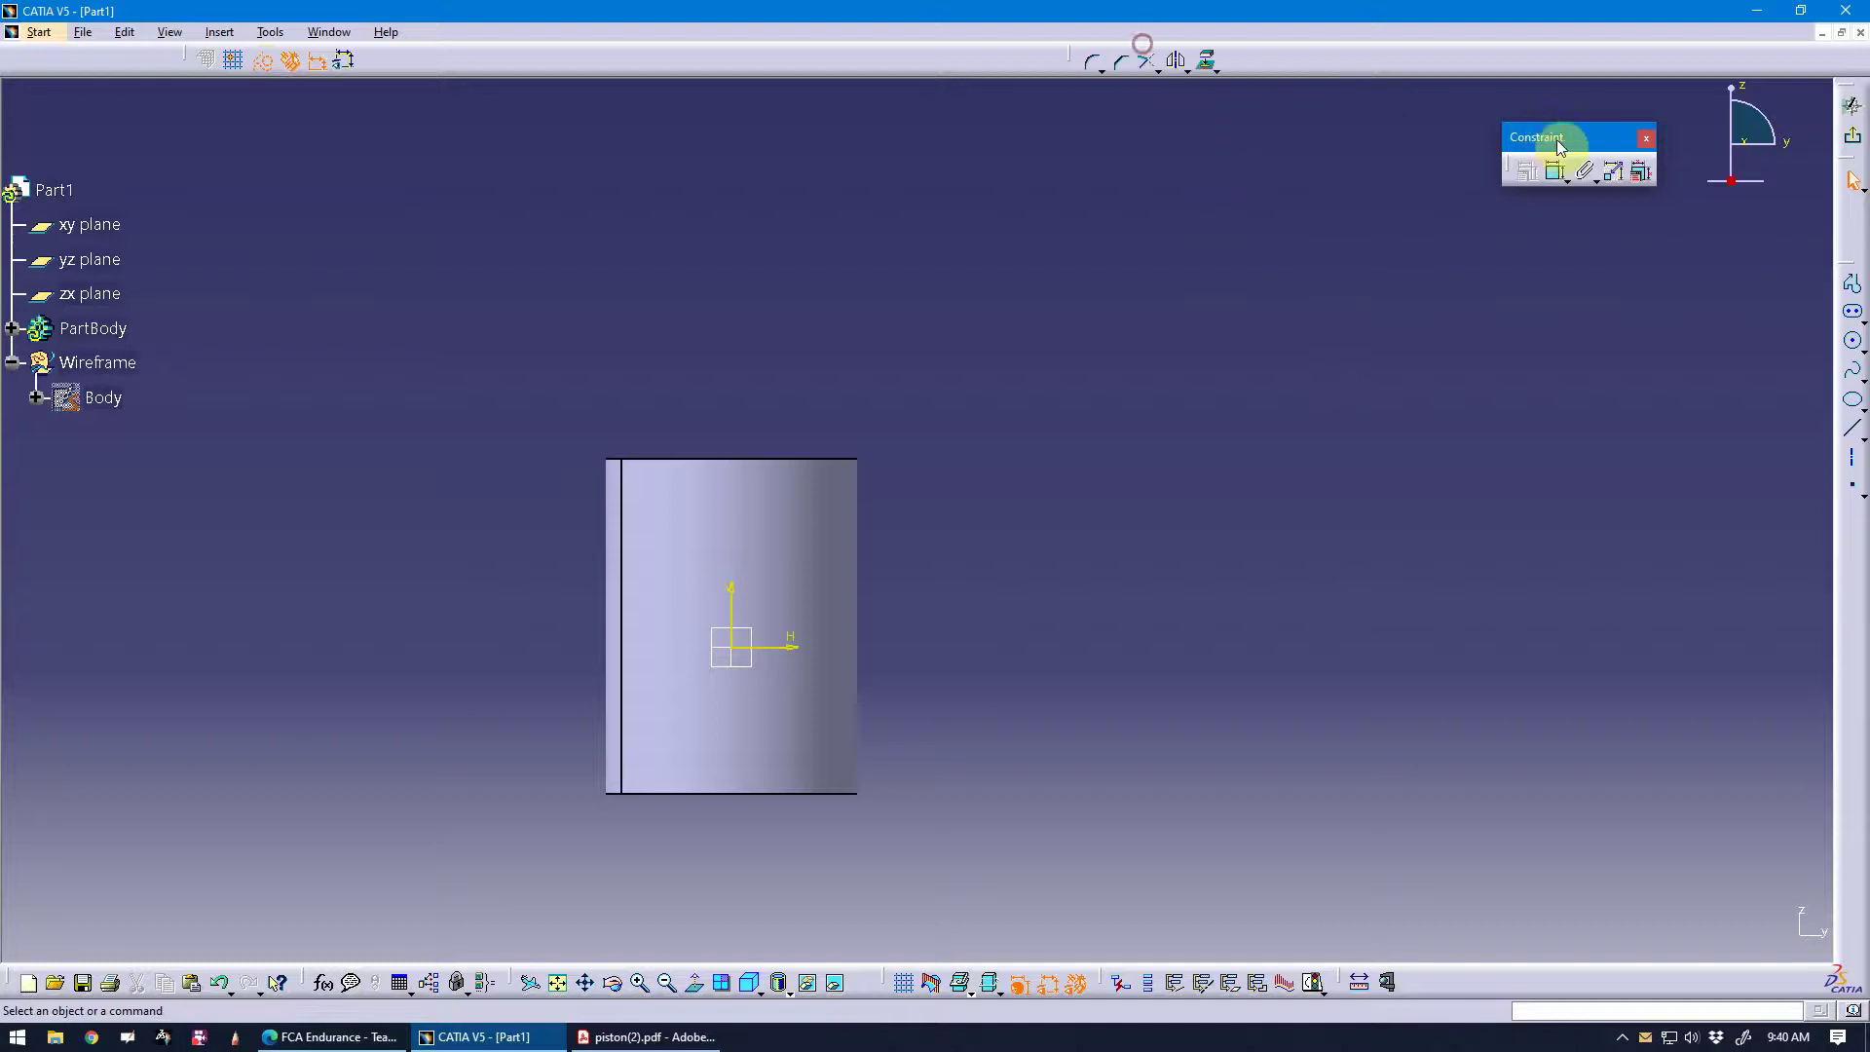
left_click_drag(1548, 137, 1399, 51)
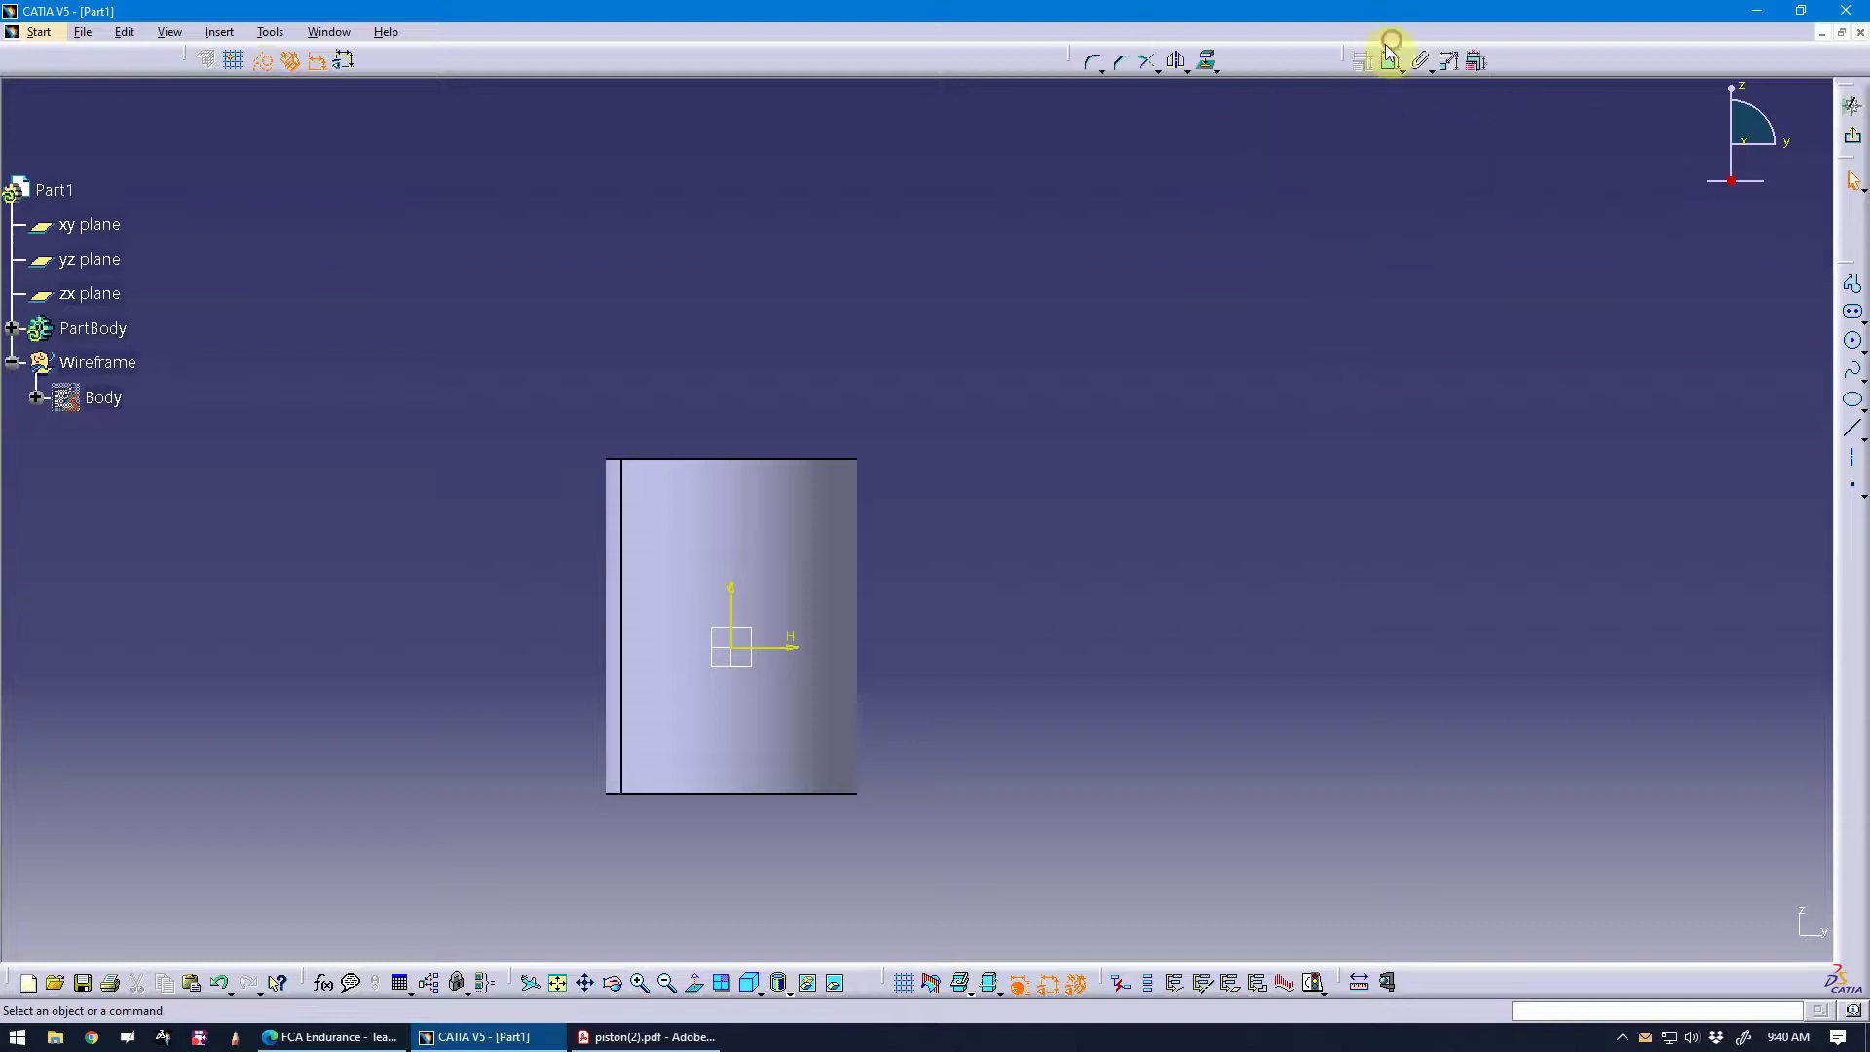
Project the 3D silhouette edges of the cylinder's outer surface onto the sketch plane.
left_click(1214, 72)
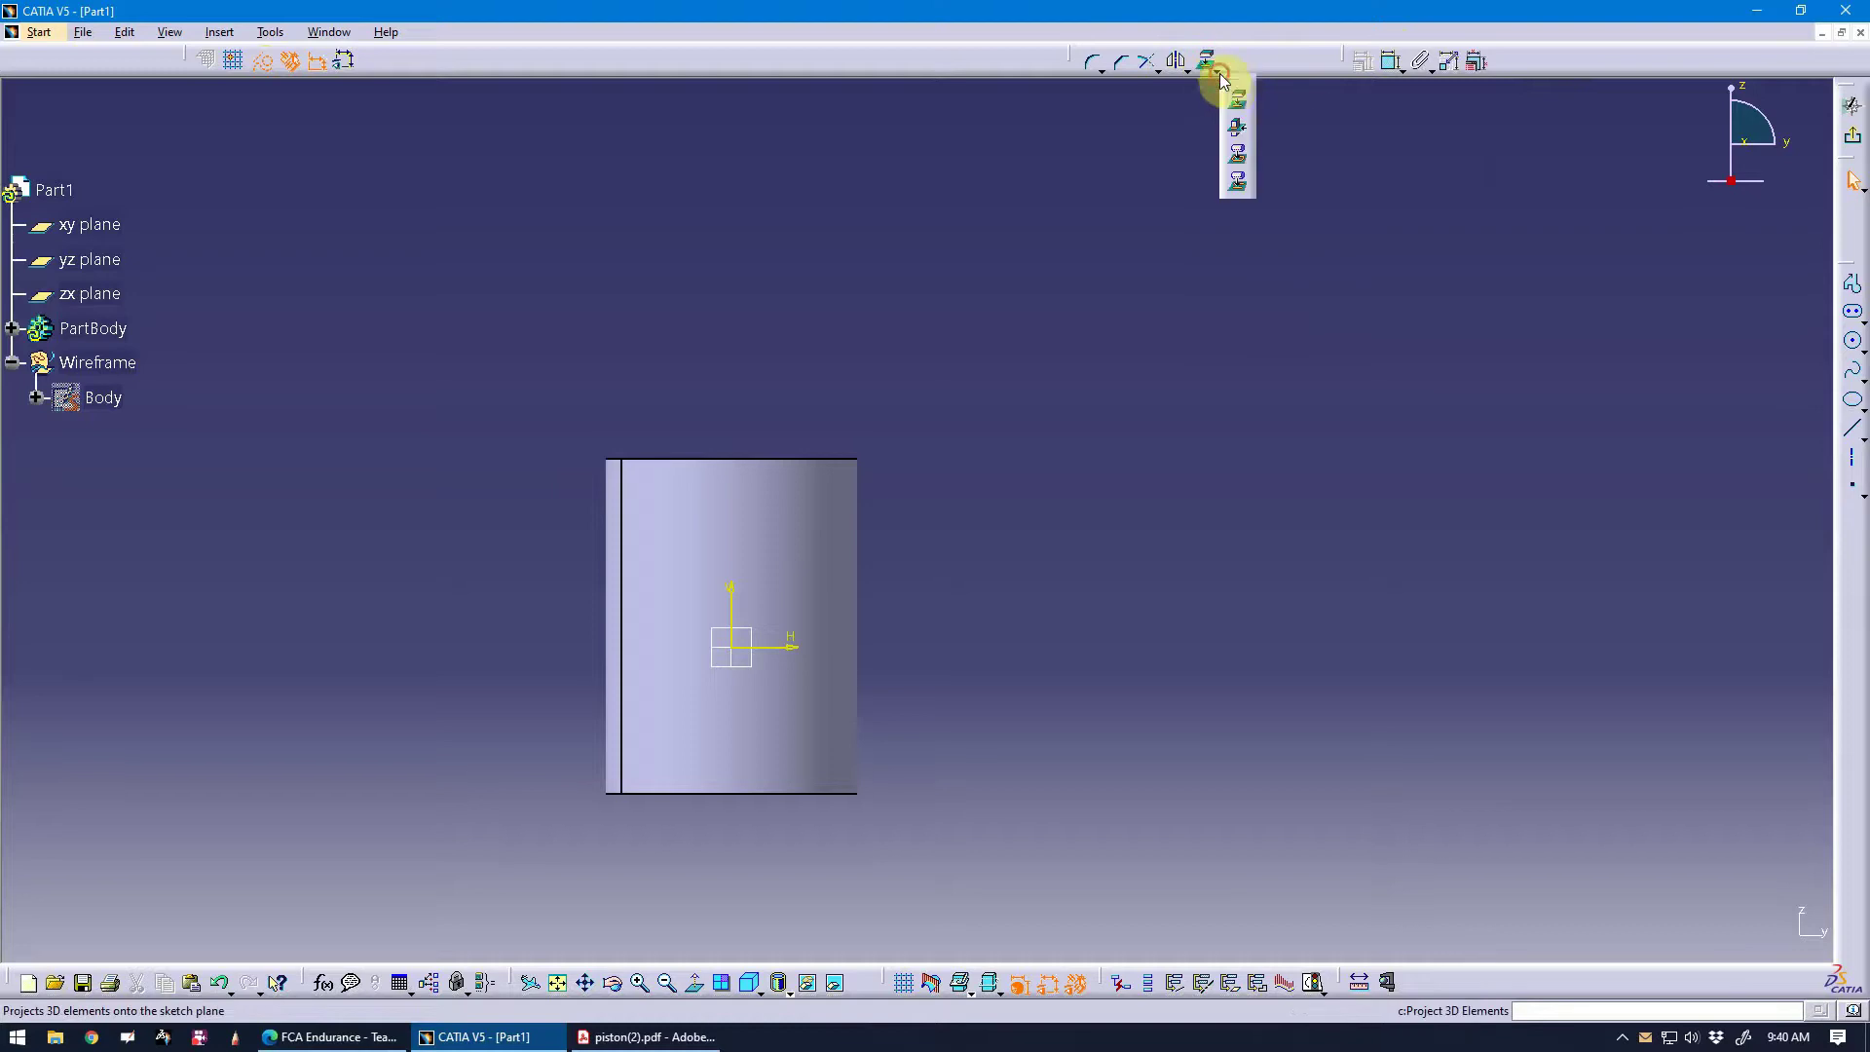
left_click(1241, 184)
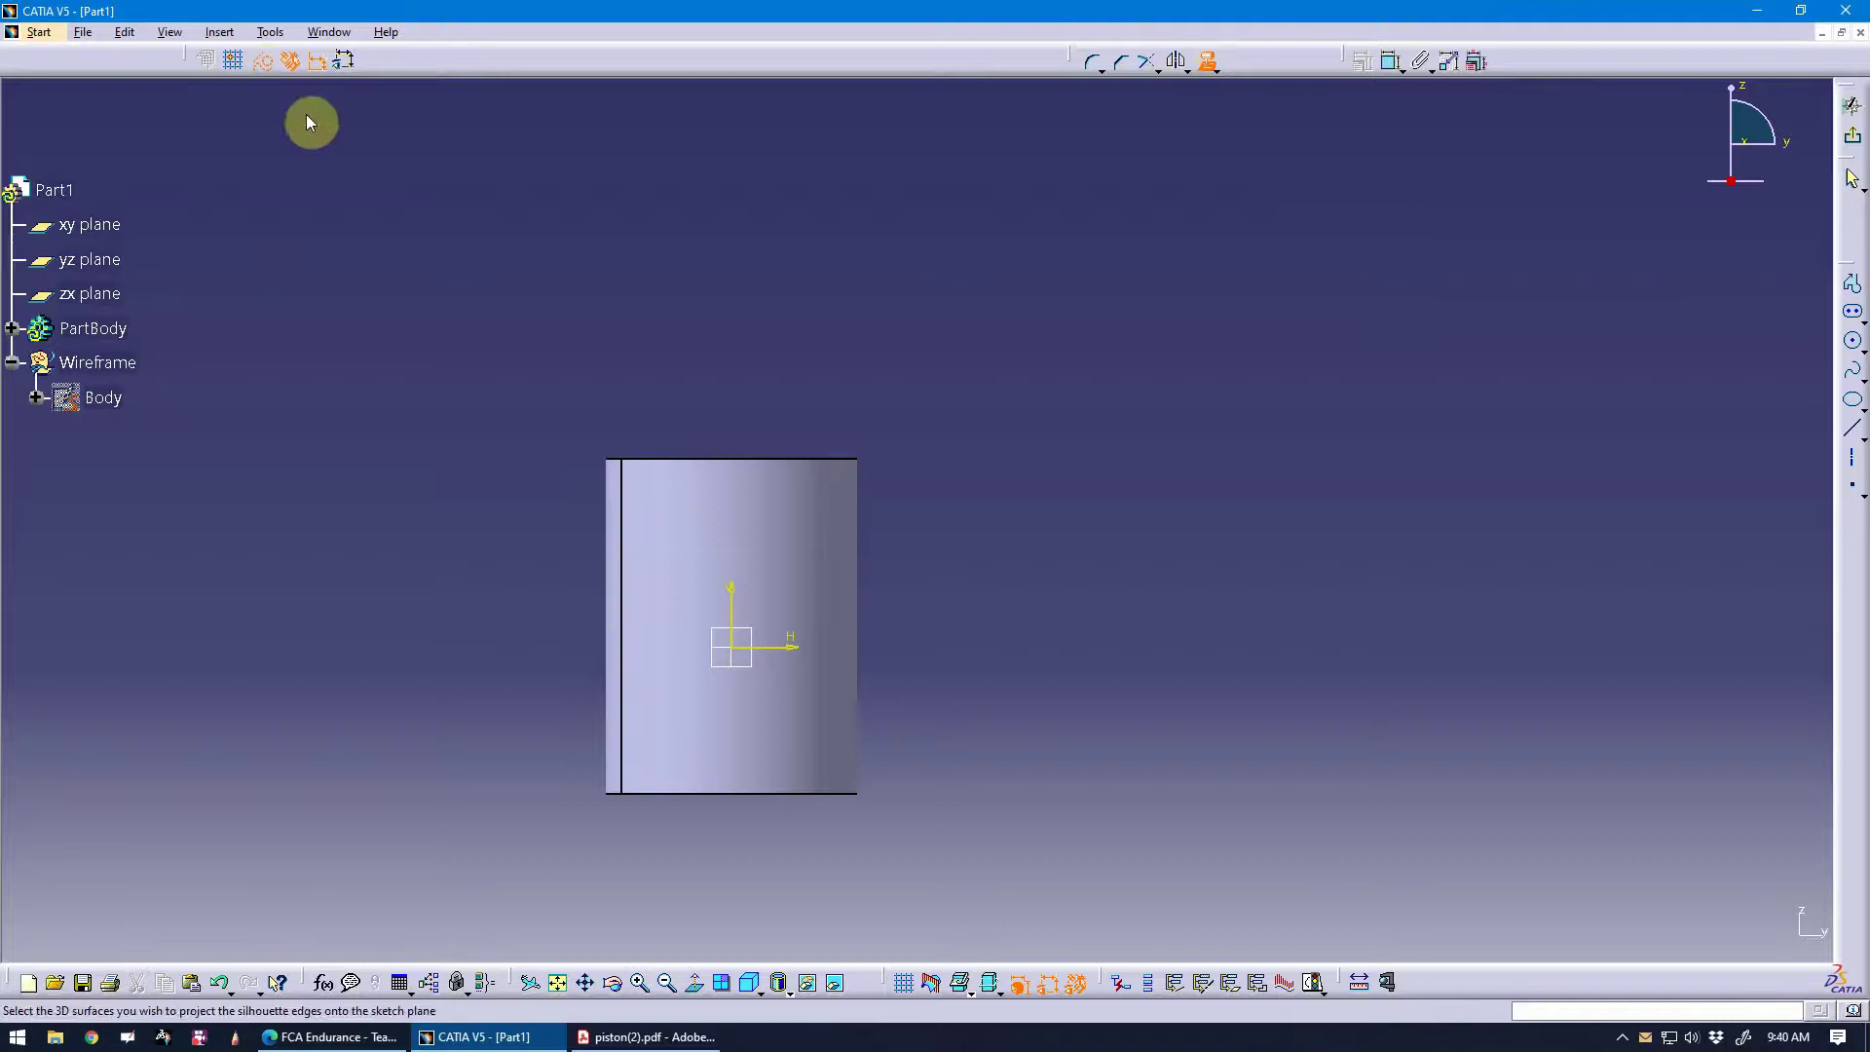
left_click(832, 574)
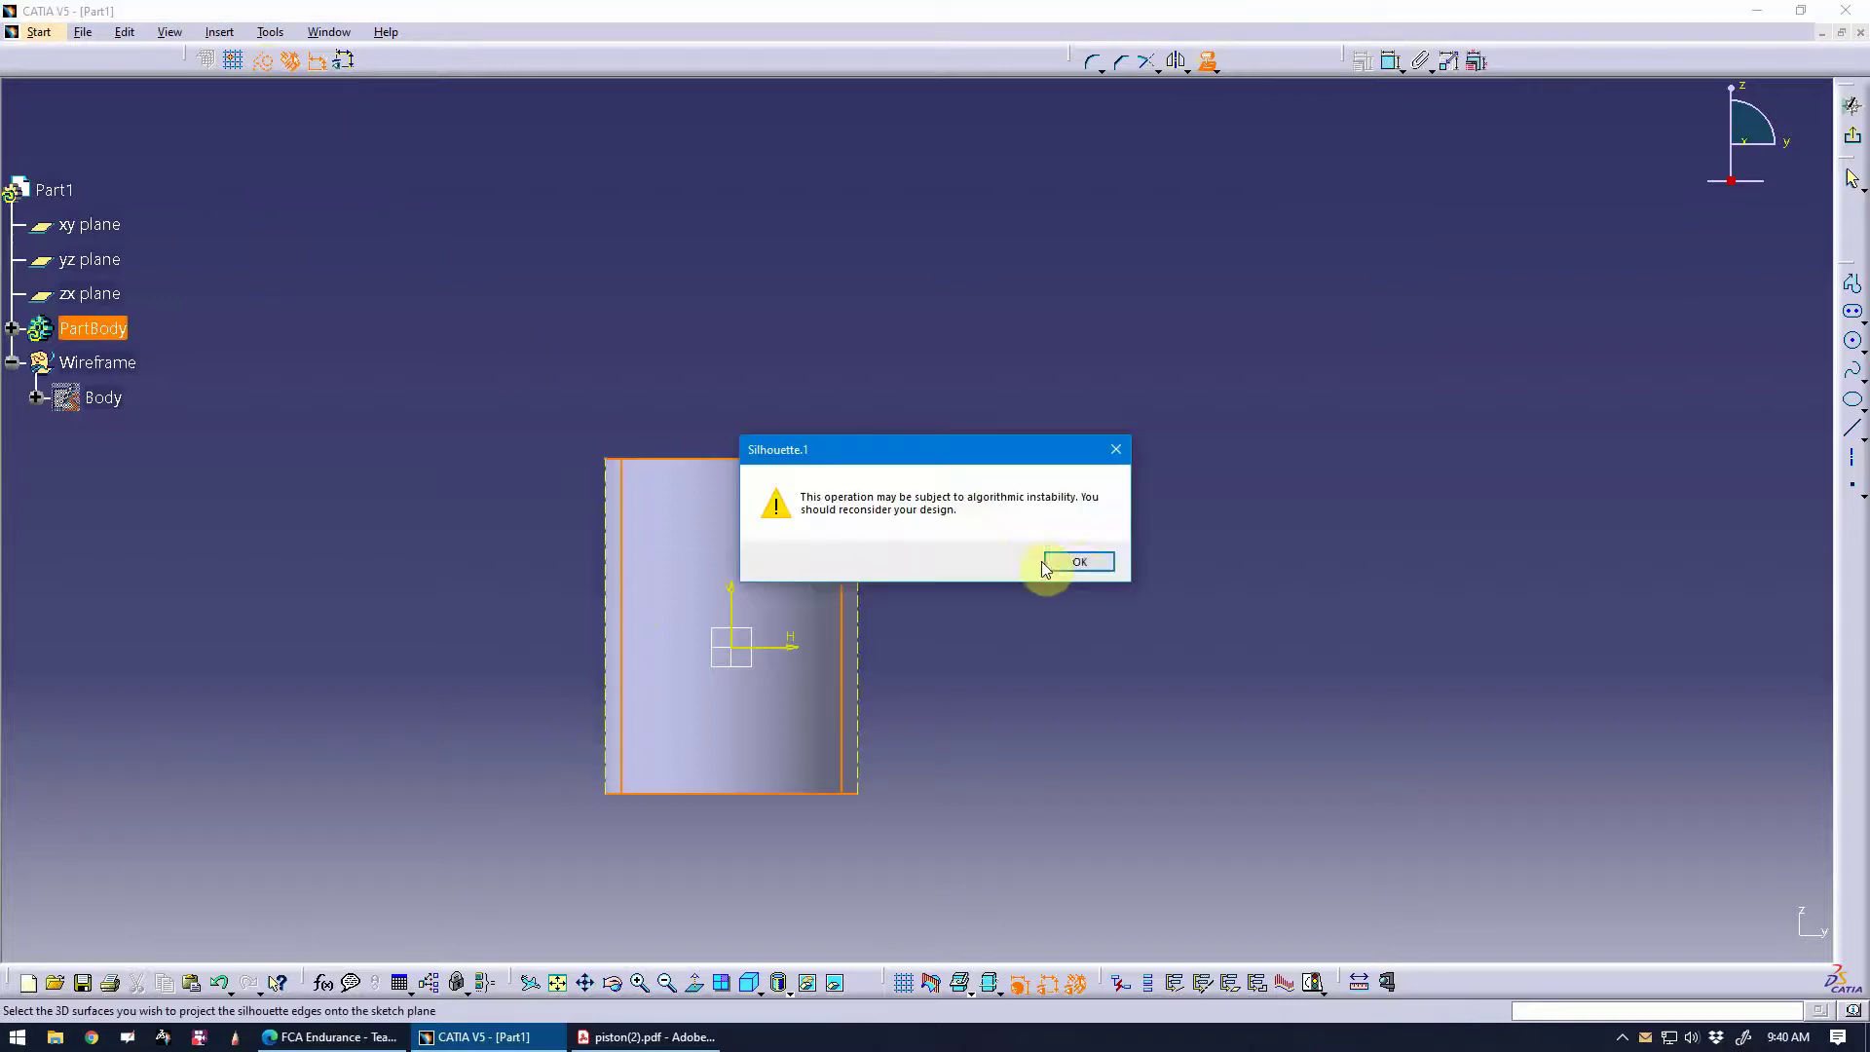
left_click(1074, 565)
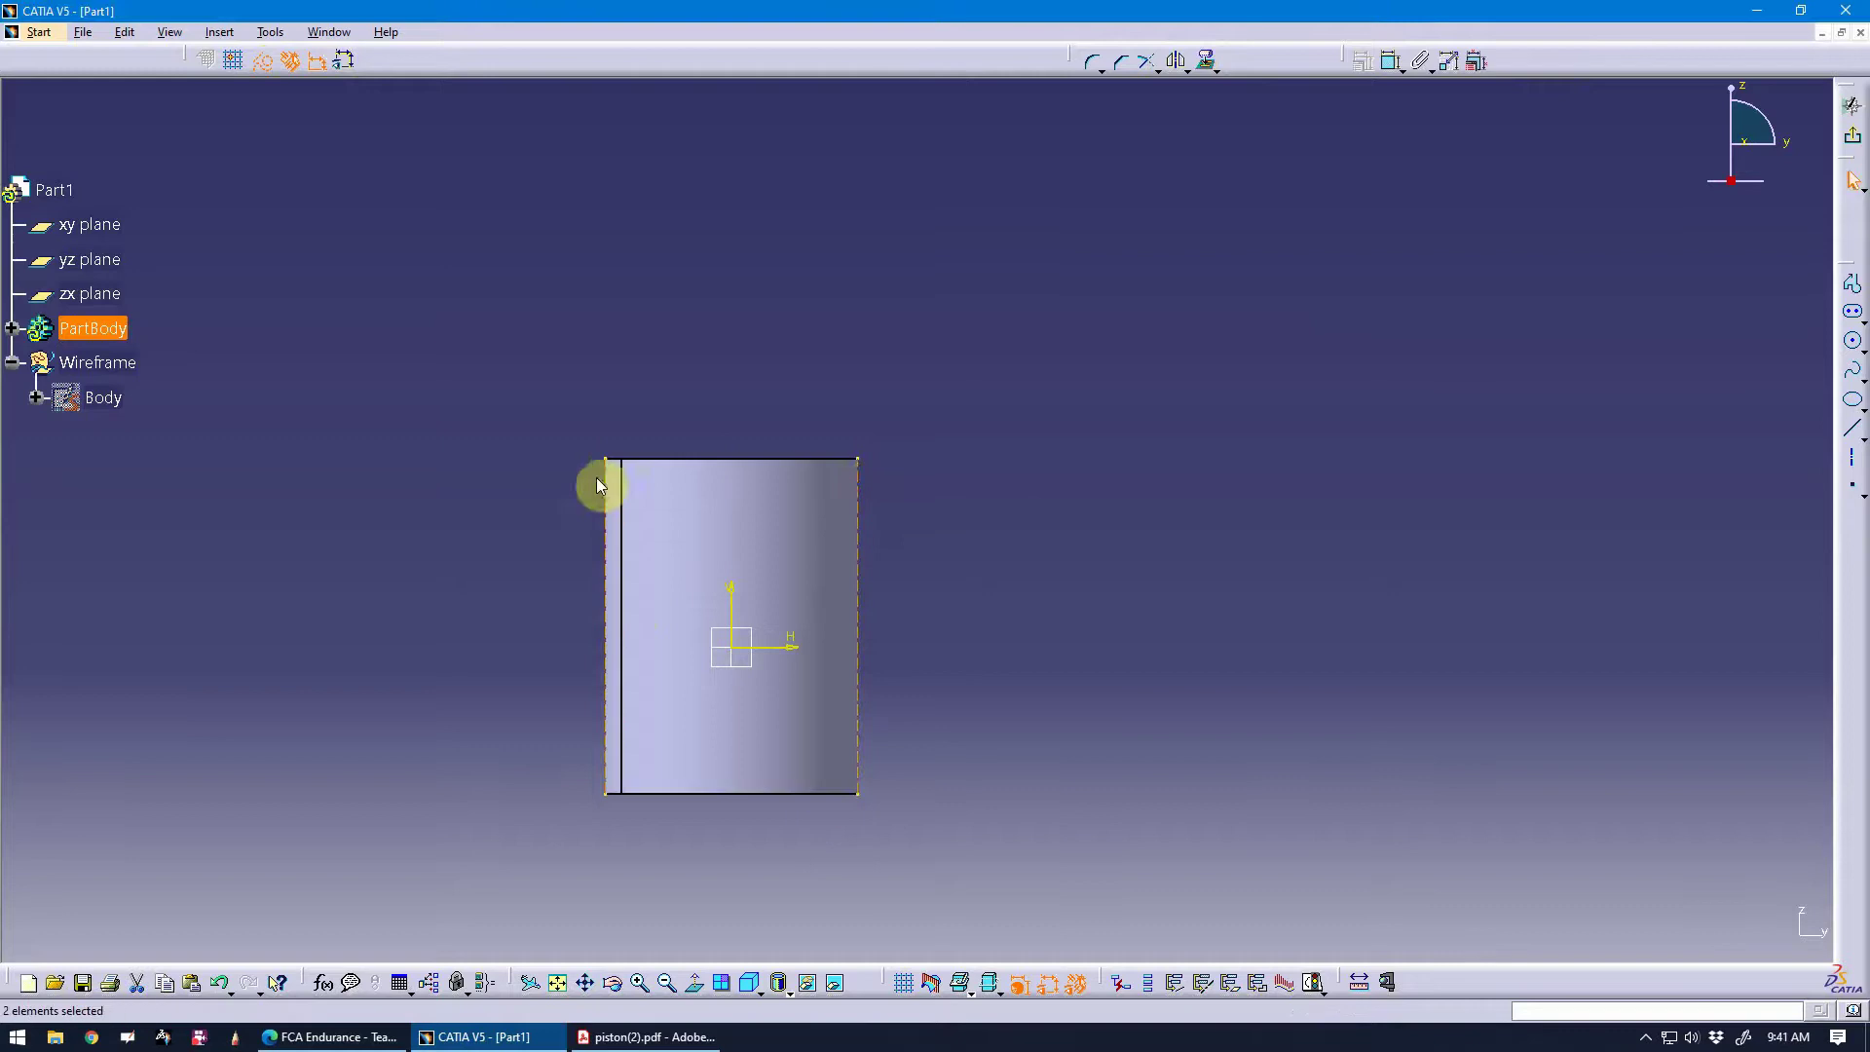
middle_click_drag(610, 826, 596, 693)
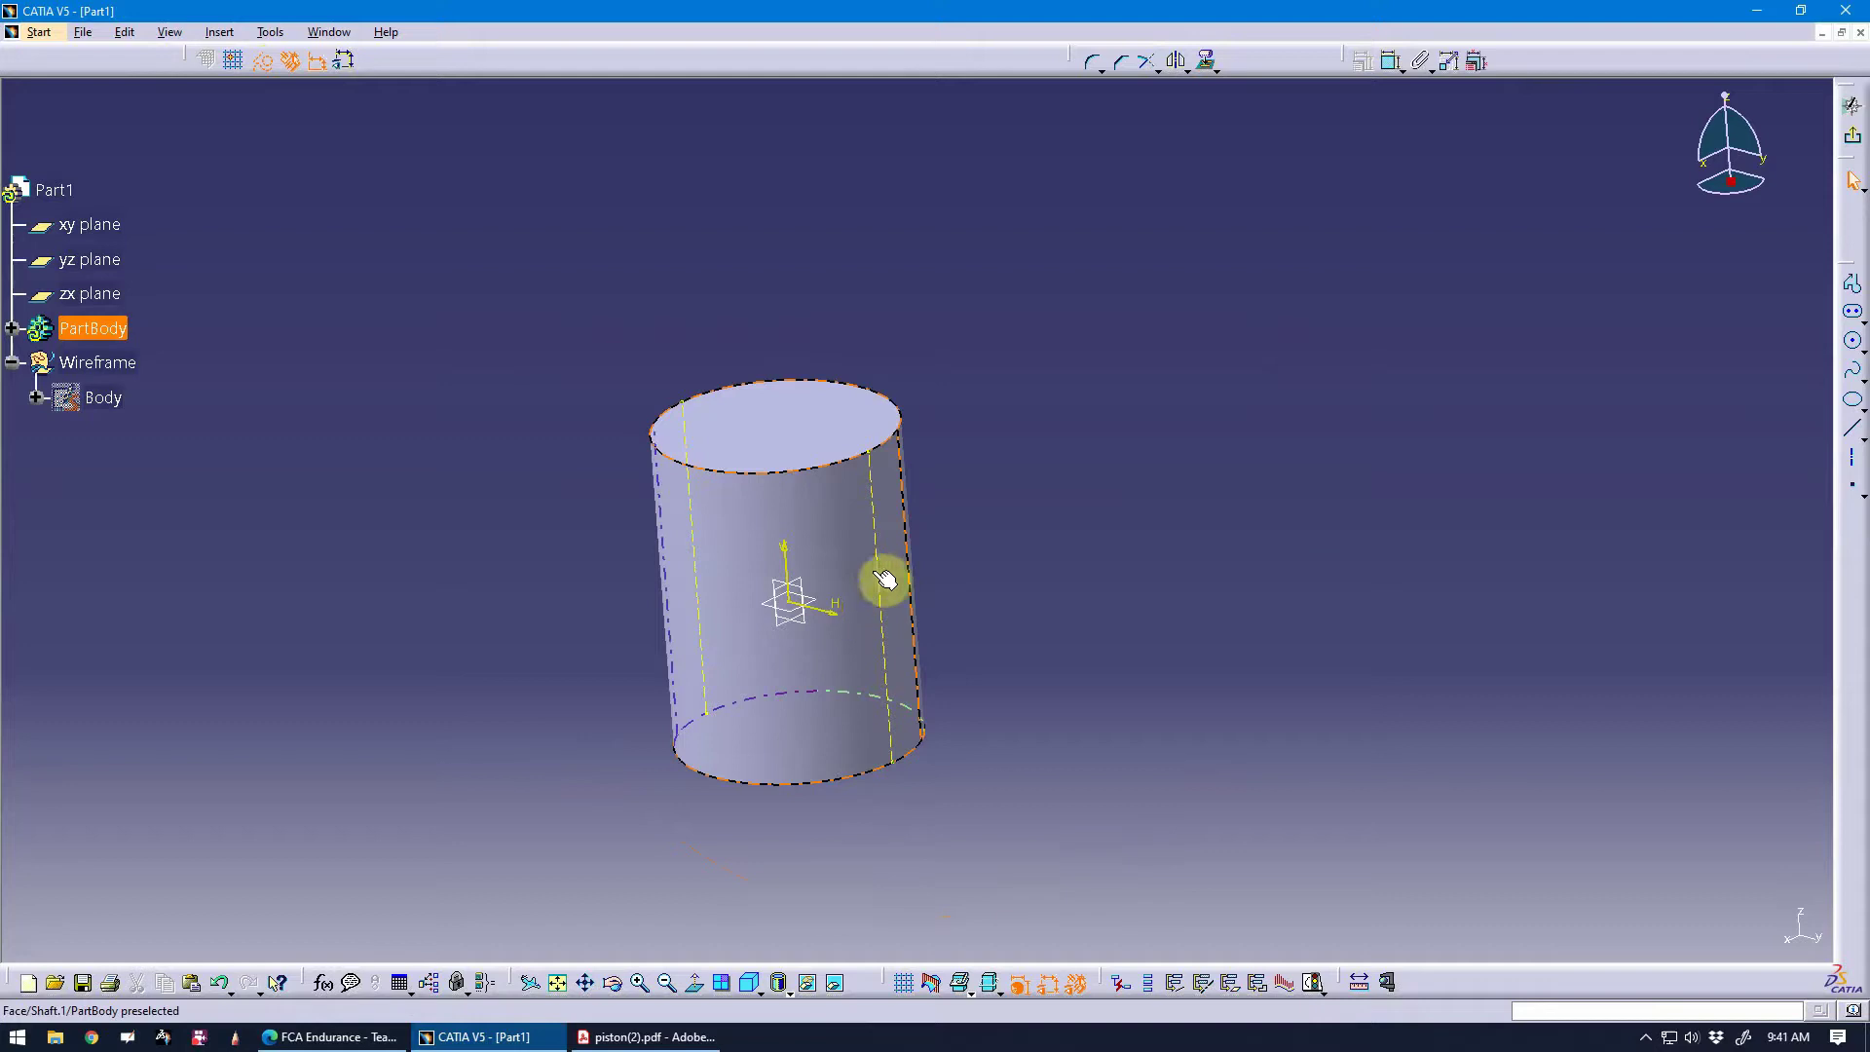
left_click(852, 856)
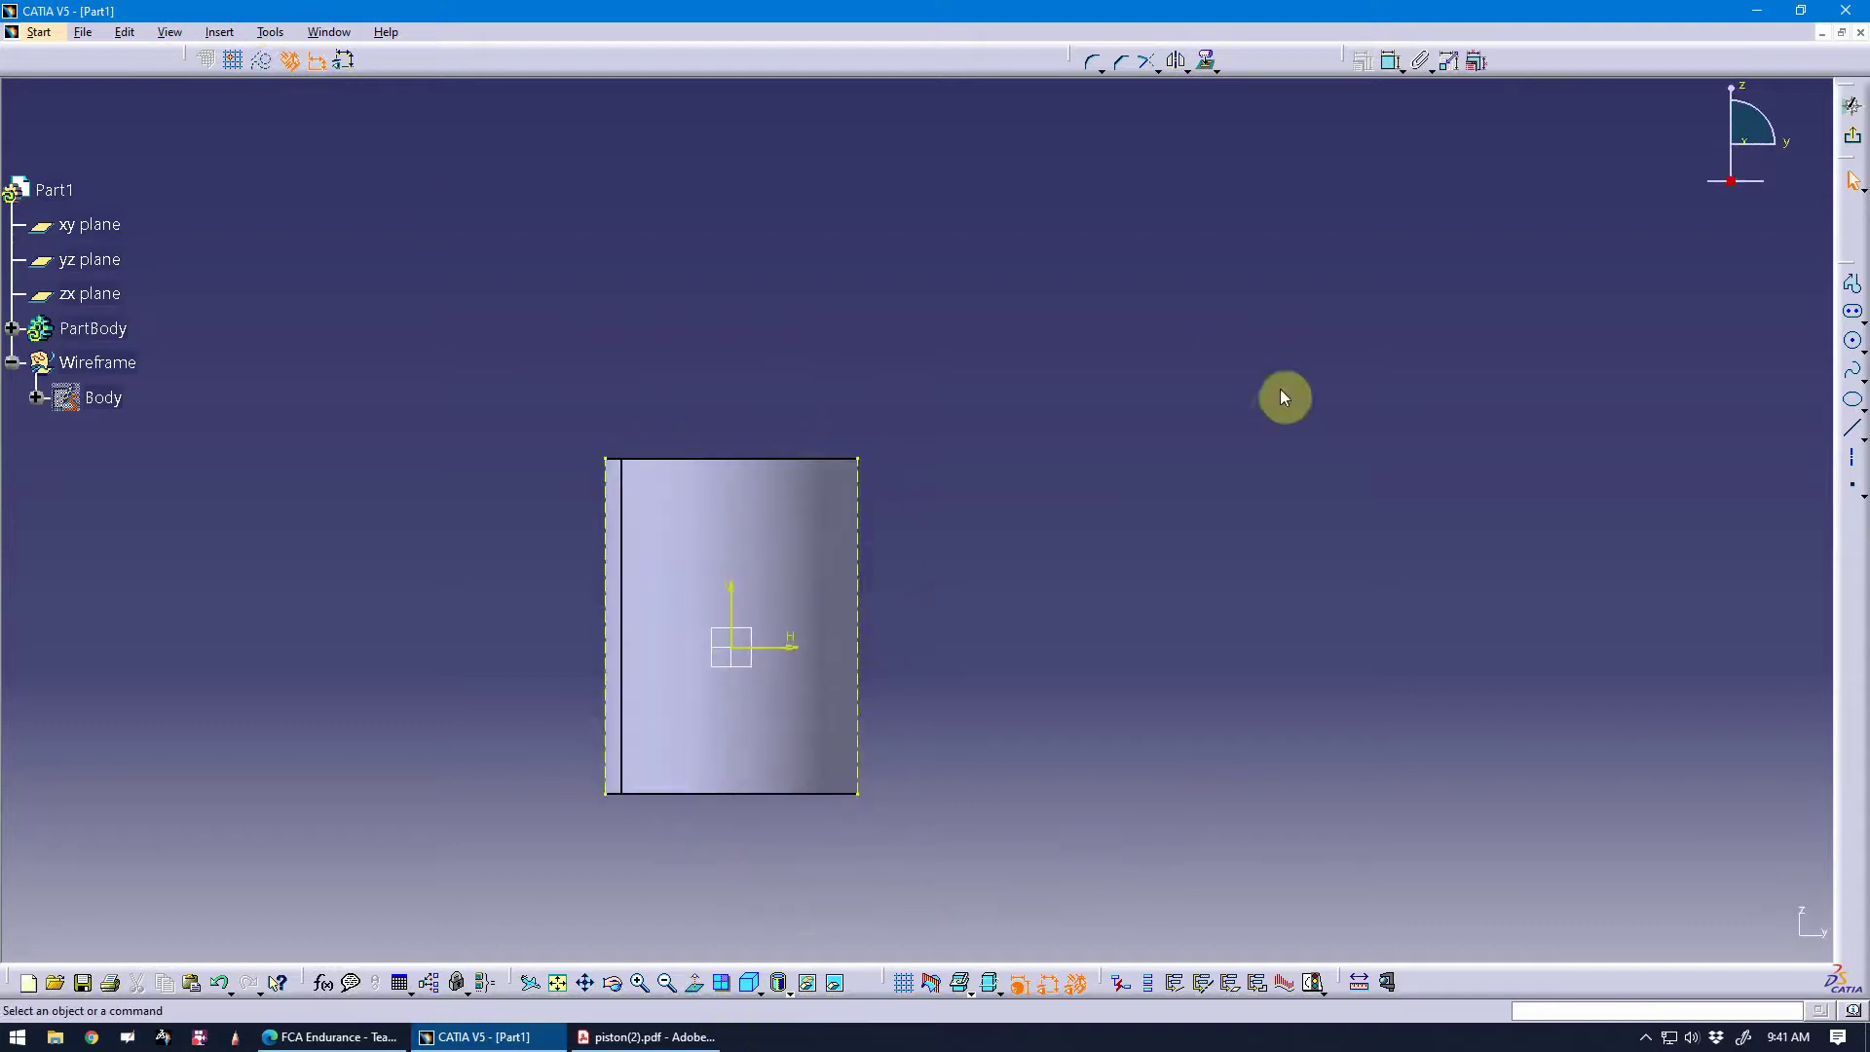
Sketch a rectangle about 5.1 by 4.8 mm with one side on the projected outer edge, just below the piston's top.
mouse_move(1282, 396)
middle_mouse_down("ctrl")
mouse_move(1473, 367)
mouse_move(1474, 283)
mouse_move(1343, 254)
mouse_move(1363, 119)
middle_mouse_up("ctrl")
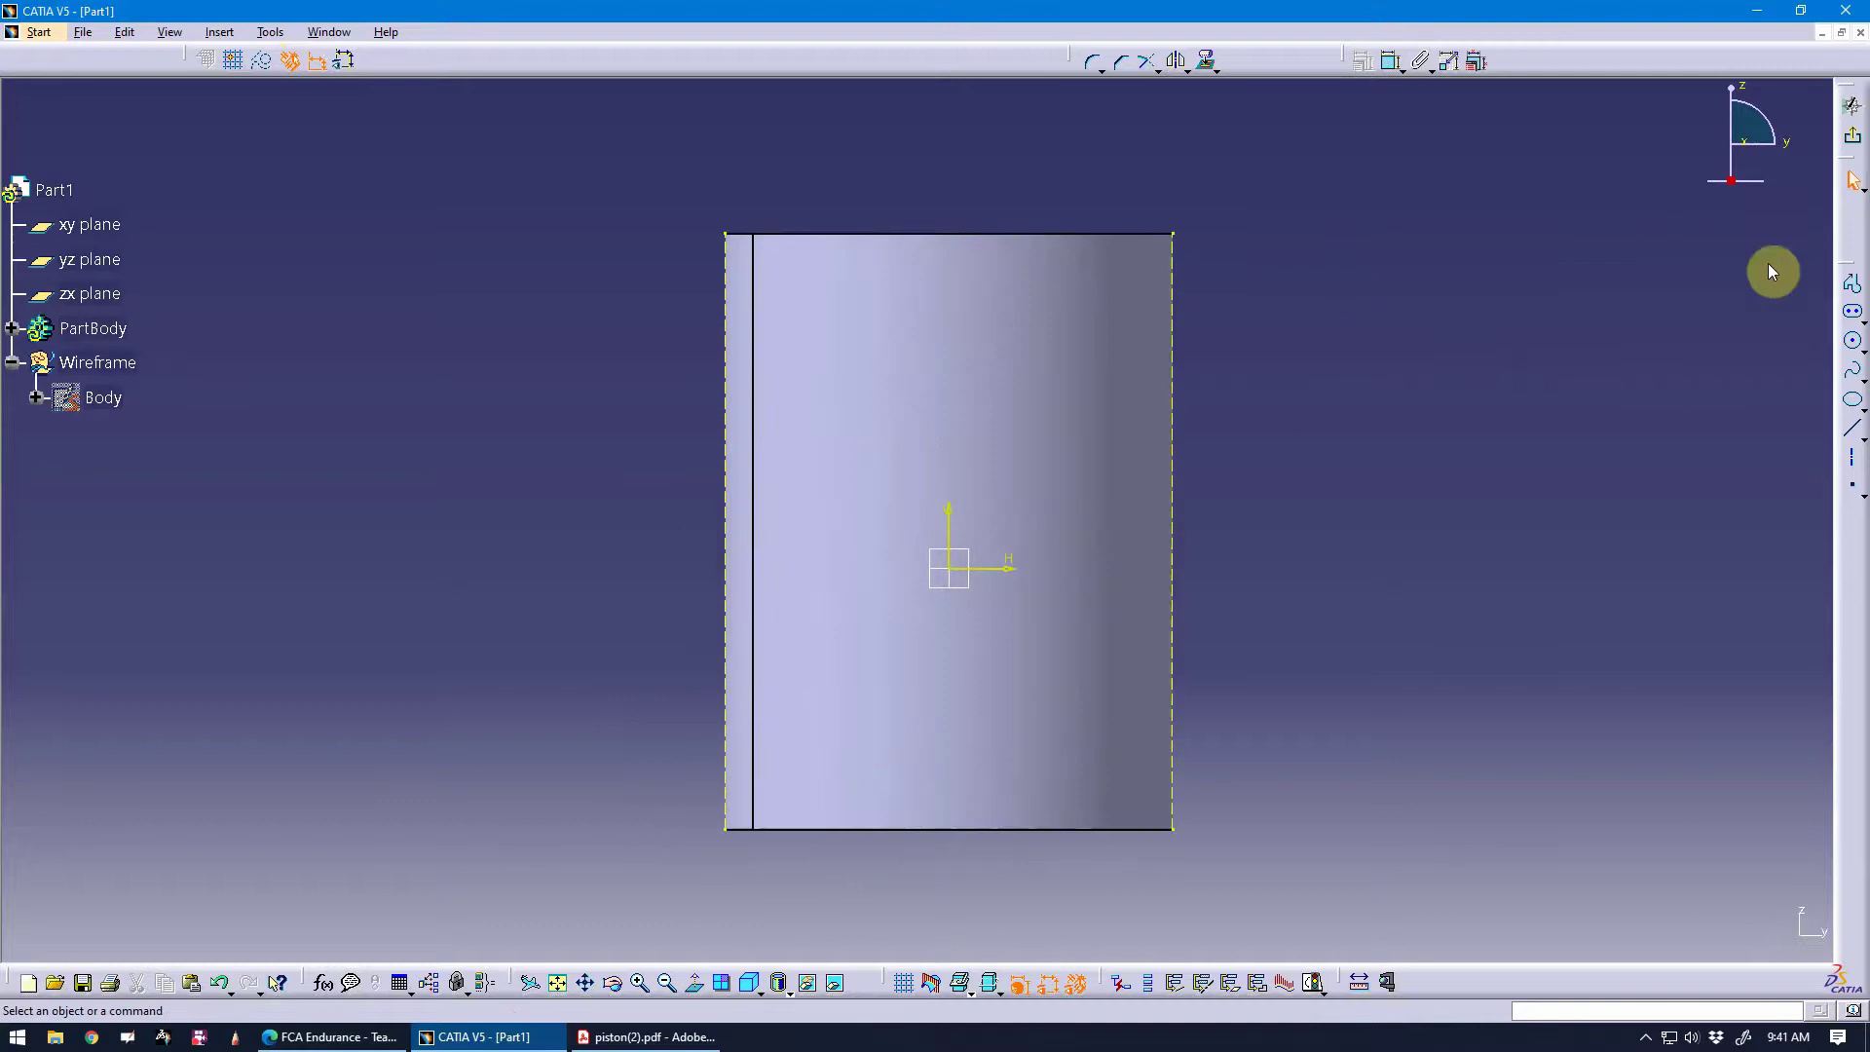
left_click(1863, 323)
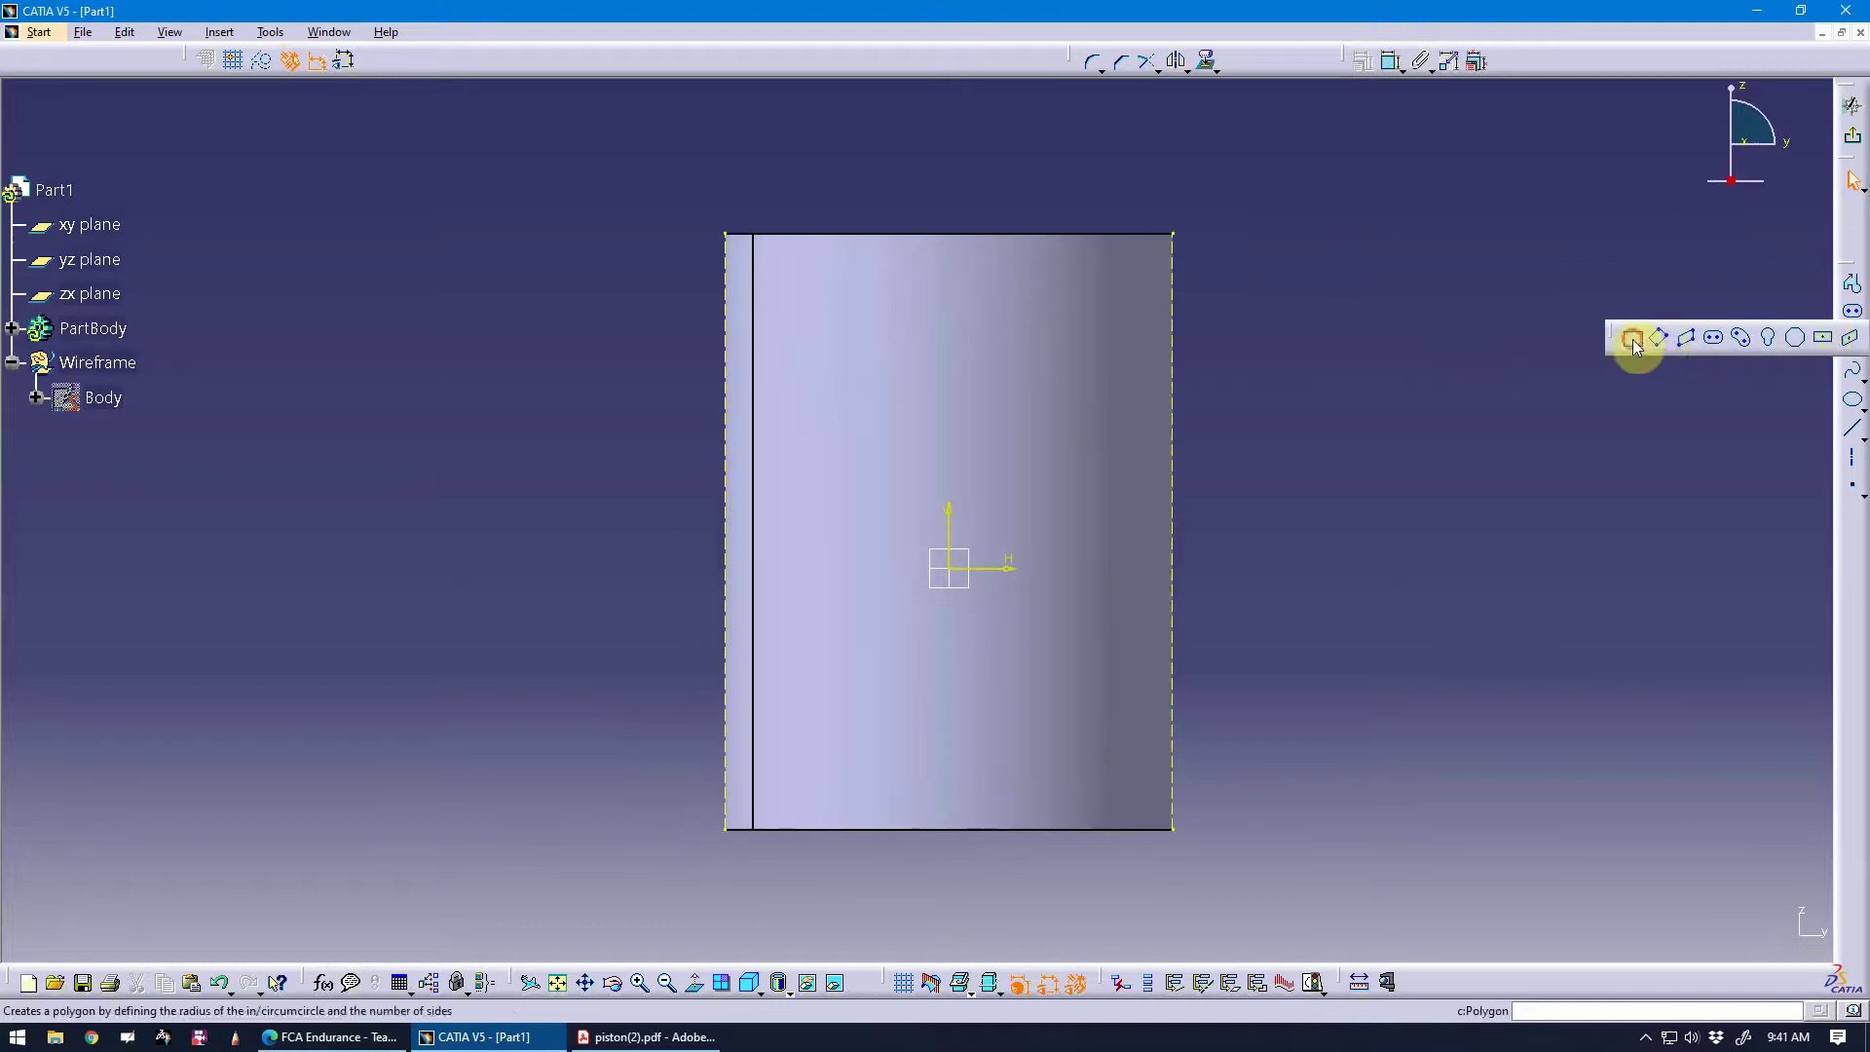
left_click(1178, 263)
left_click(1146, 313)
mouse_move(1415, 387)
middle_mouse_down()
mouse_move(1327, 435)
mouse_move(1377, 342)
mouse_move(1316, 513)
middle_mouse_up()
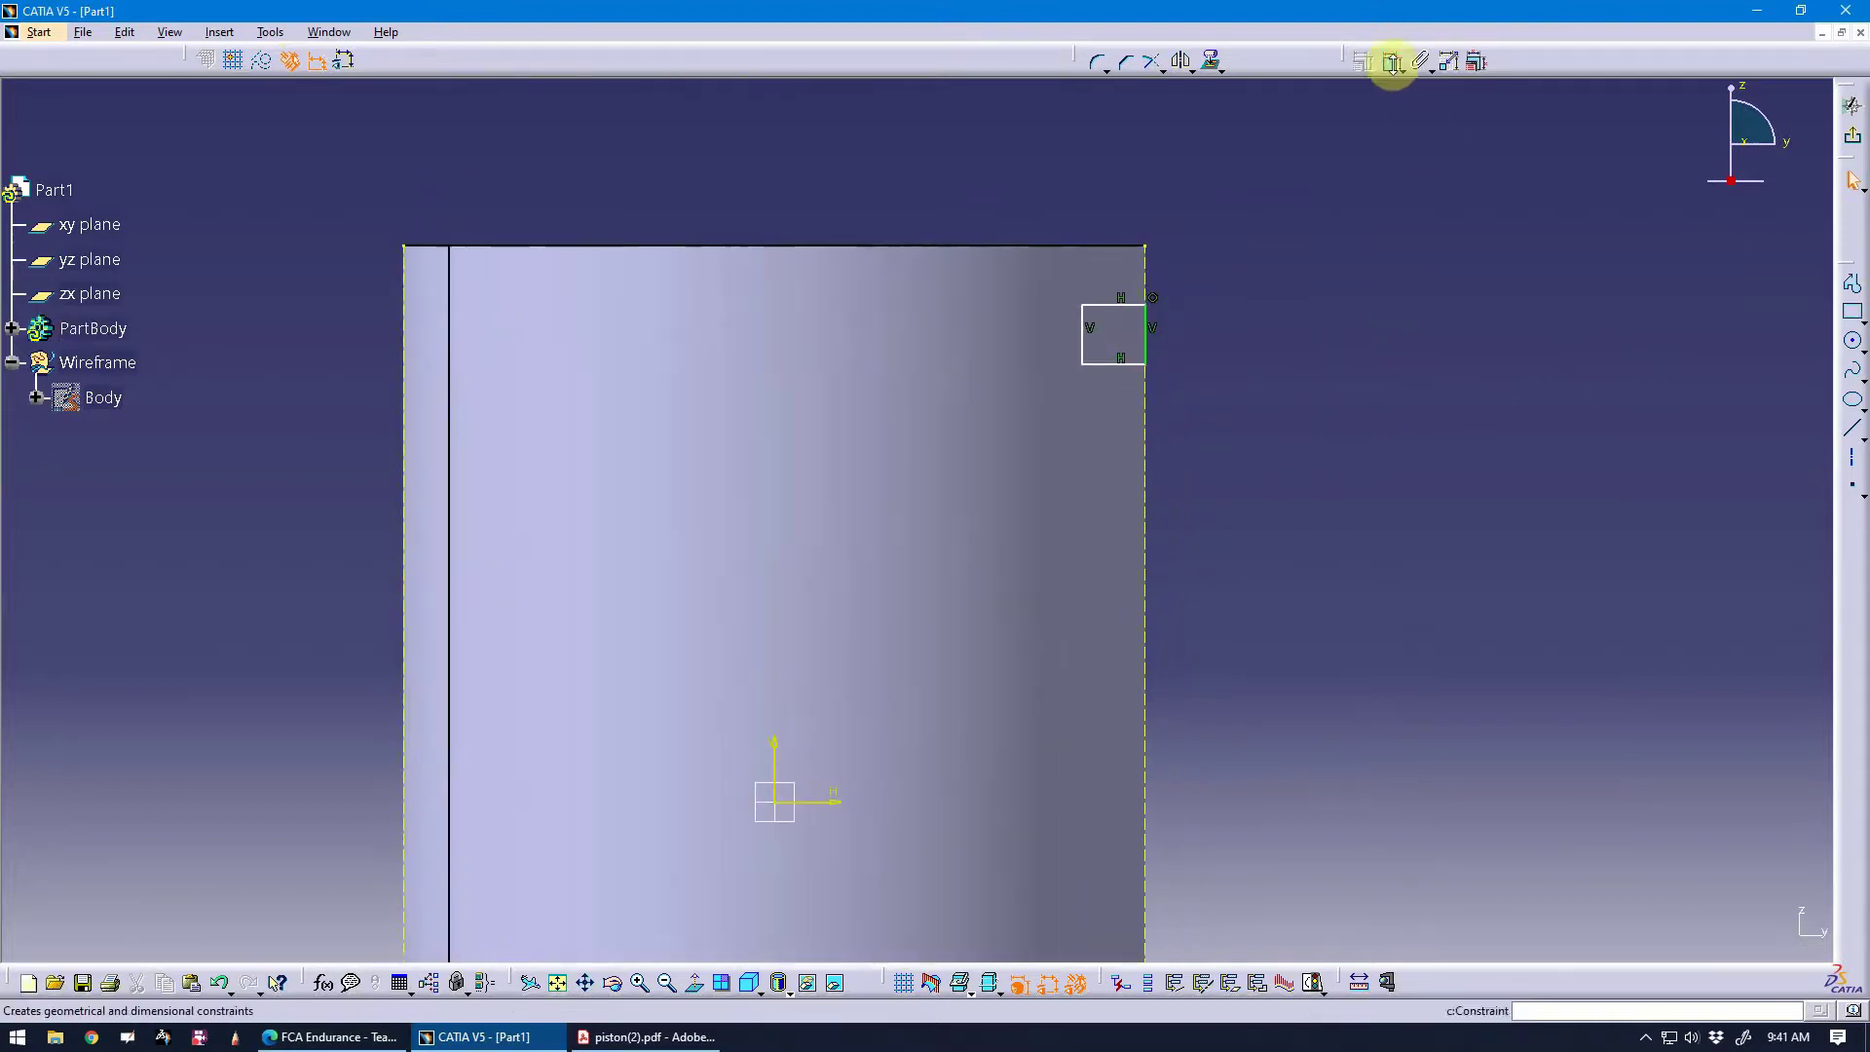
Add dimensional constraints for the width and height of the groove rectangle.
left_click(1118, 315)
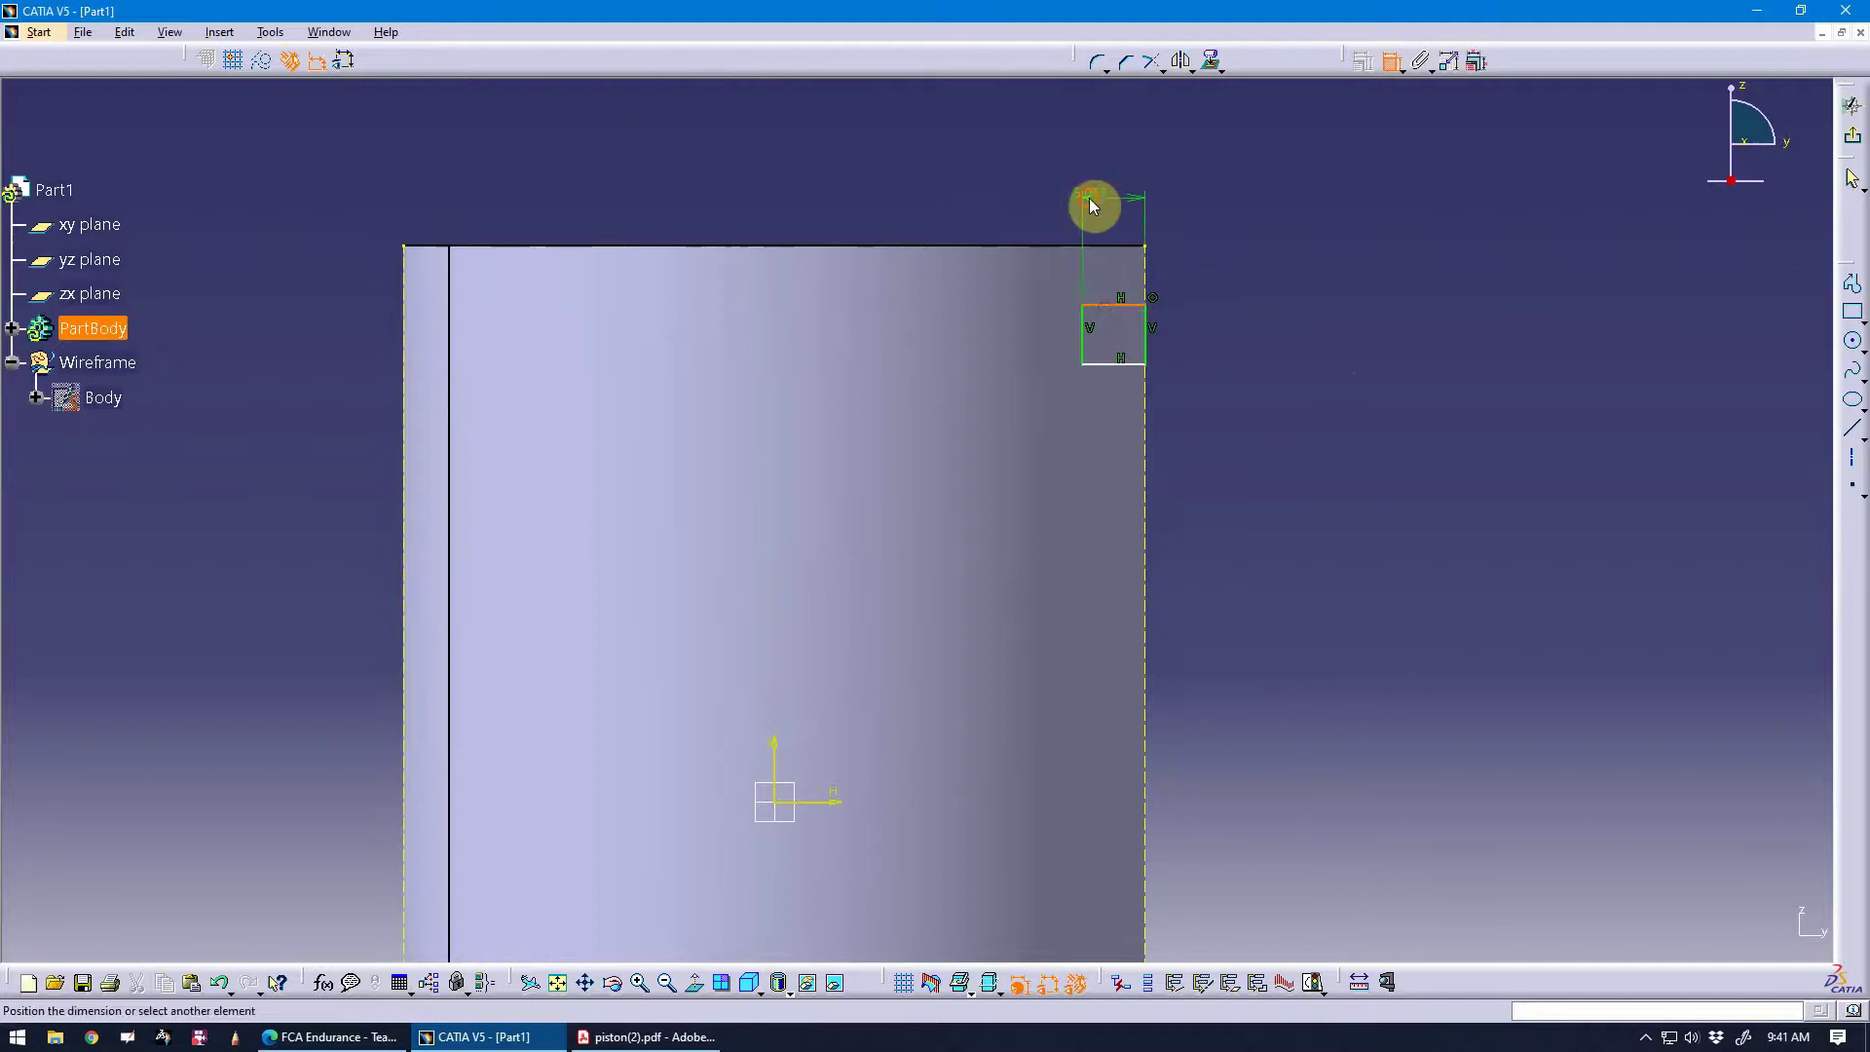
left_click(1096, 198)
left_click(1149, 333)
left_click(1264, 350)
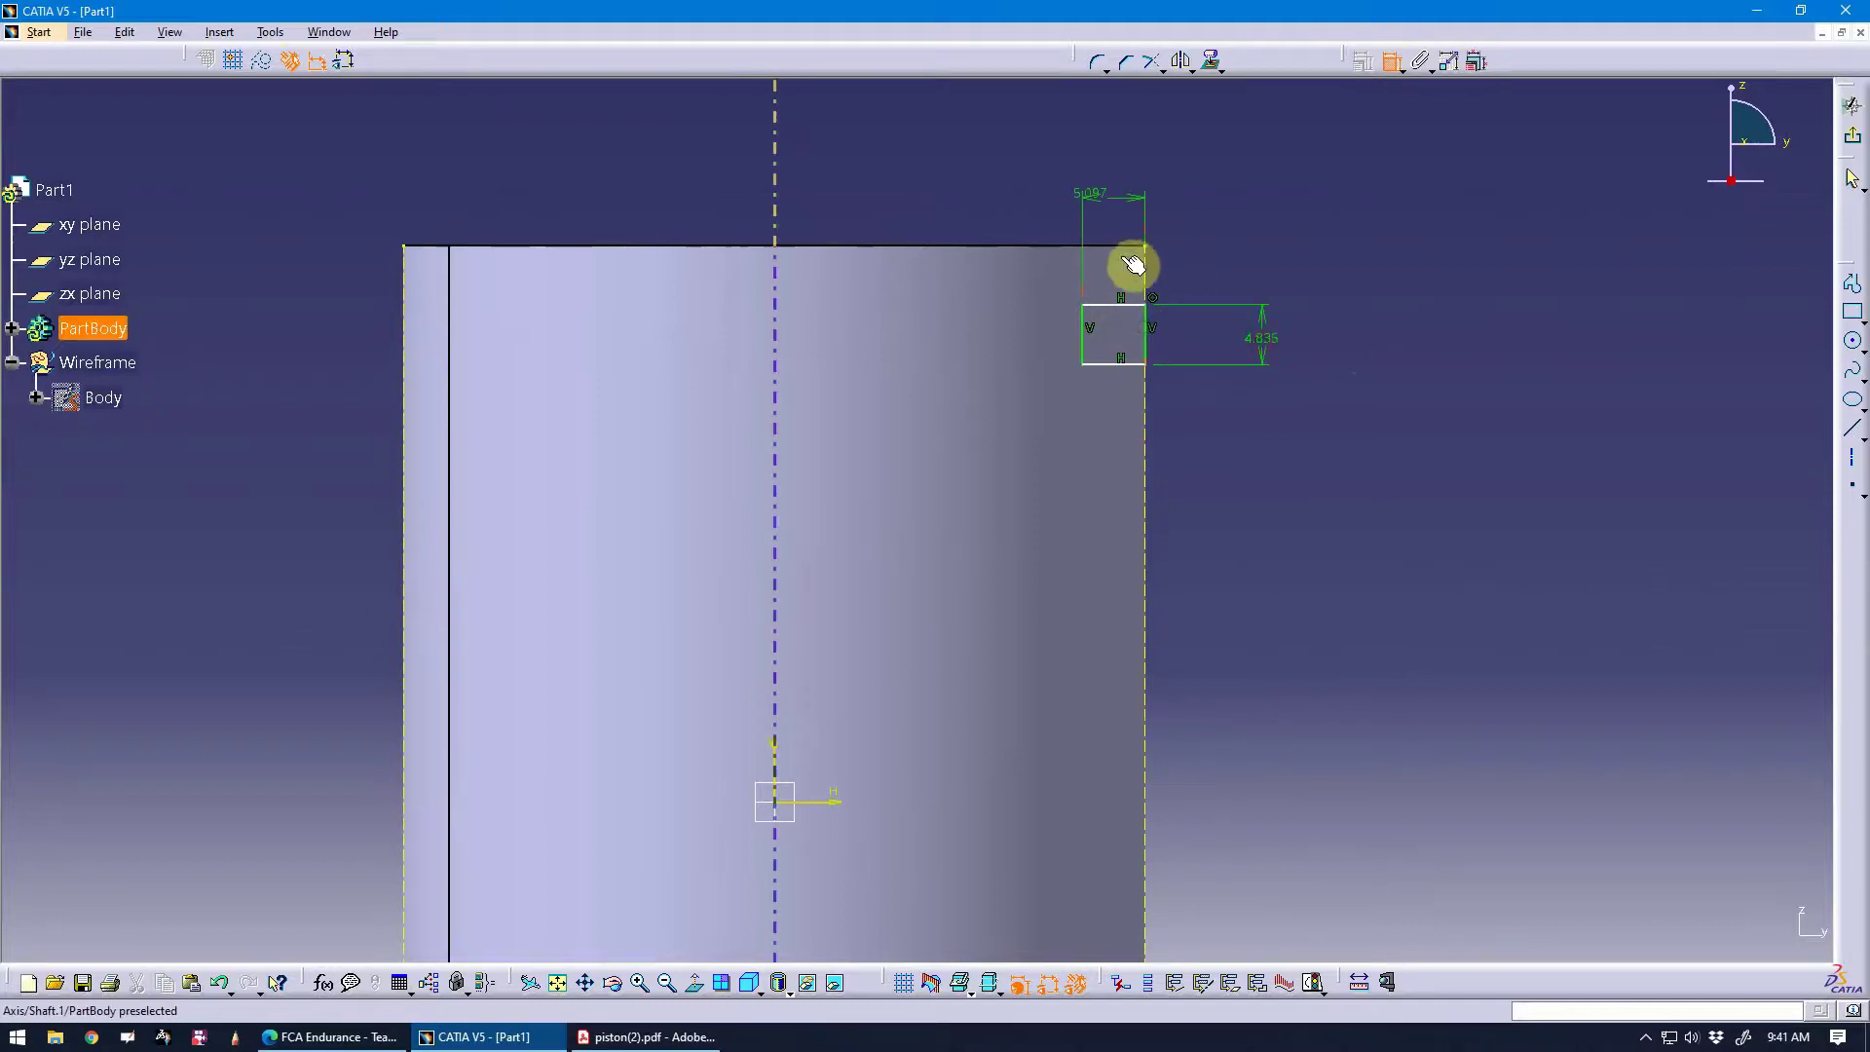
left_click(1128, 257)
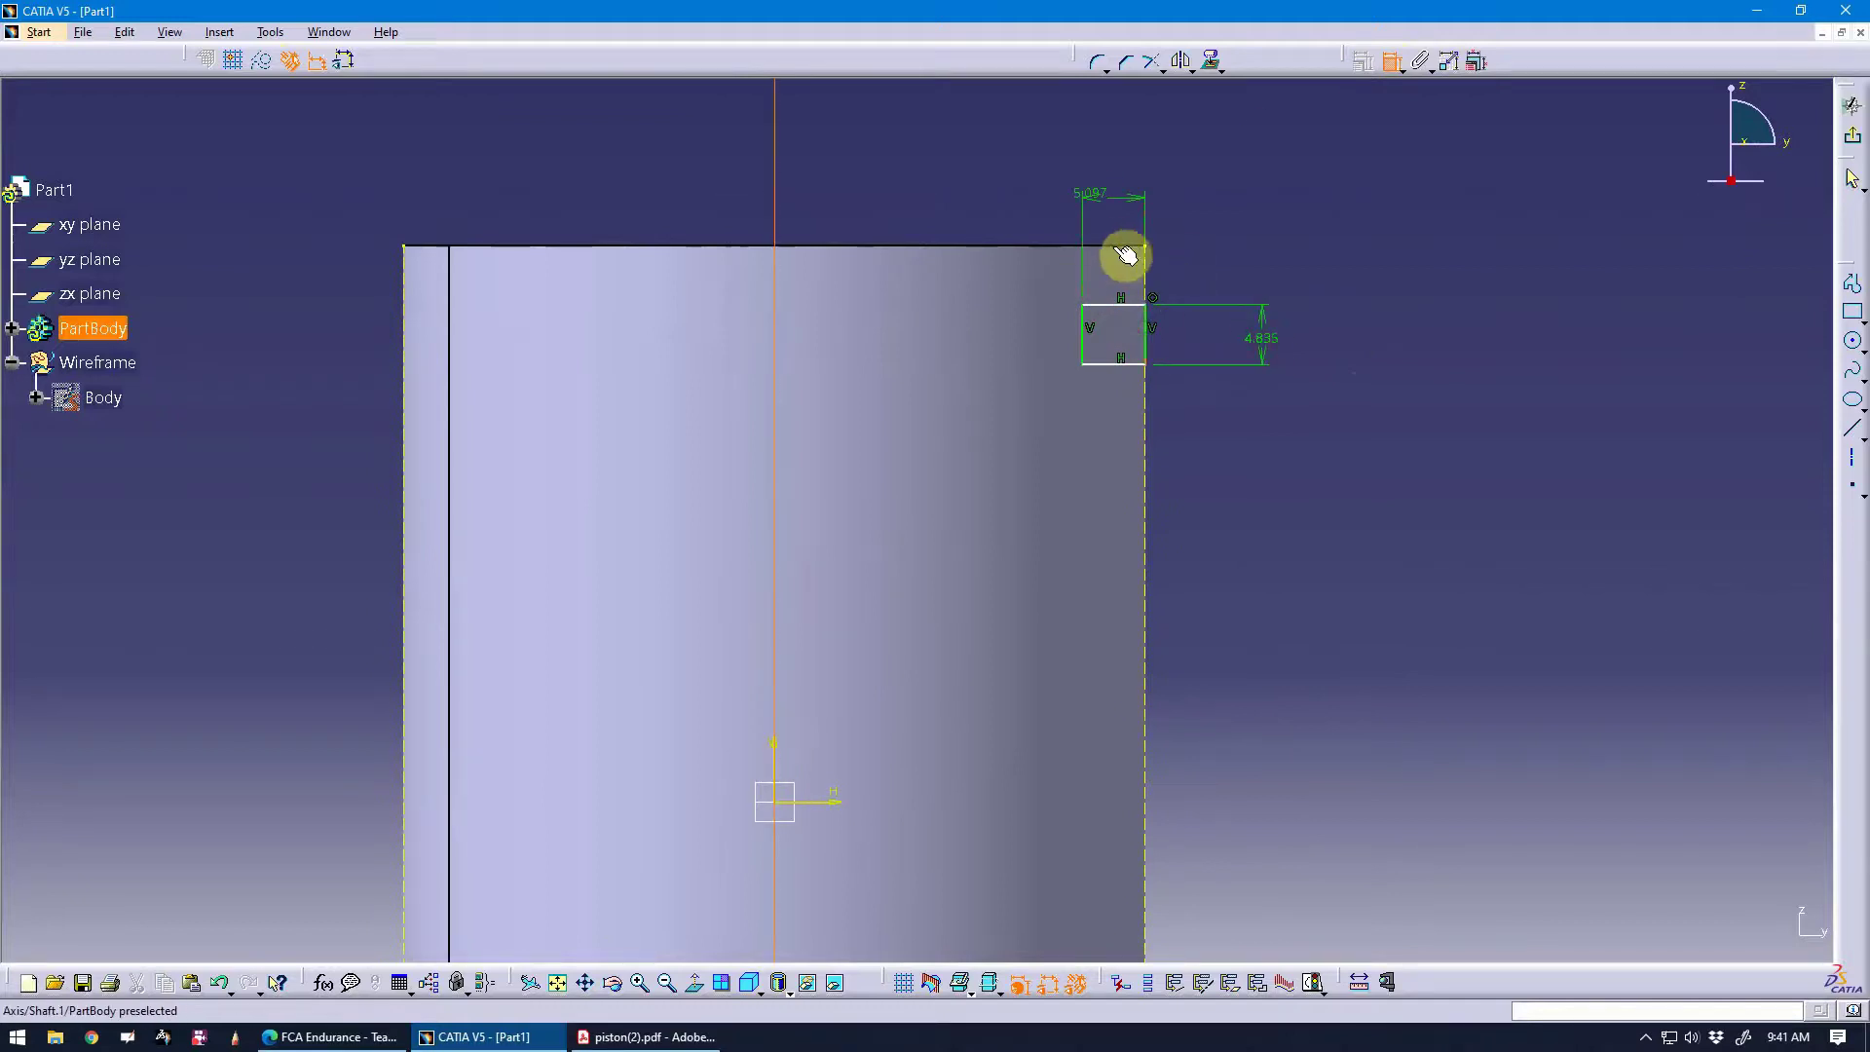
left_click(1130, 309)
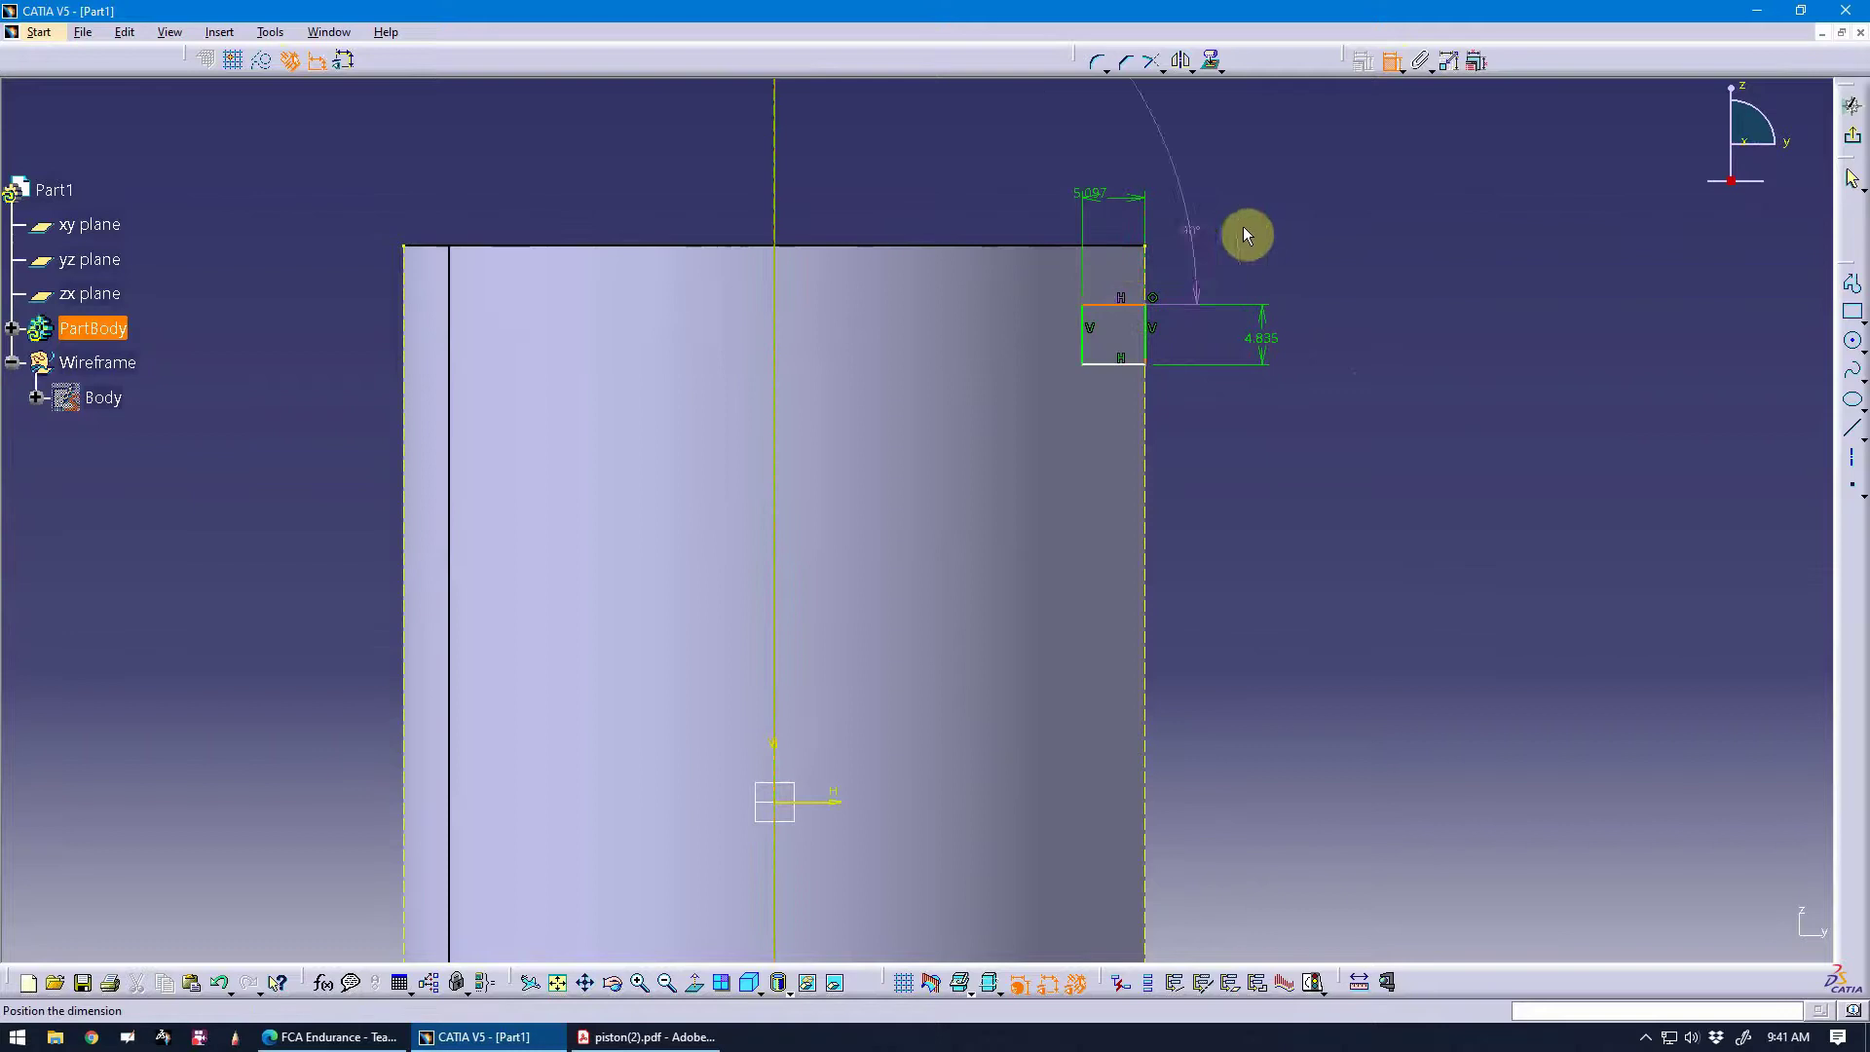
key("Escape")
Constrain the distance between the piston's top edge and the upper side of the groove rectangle to 3 mm.
left_click(1395, 70)
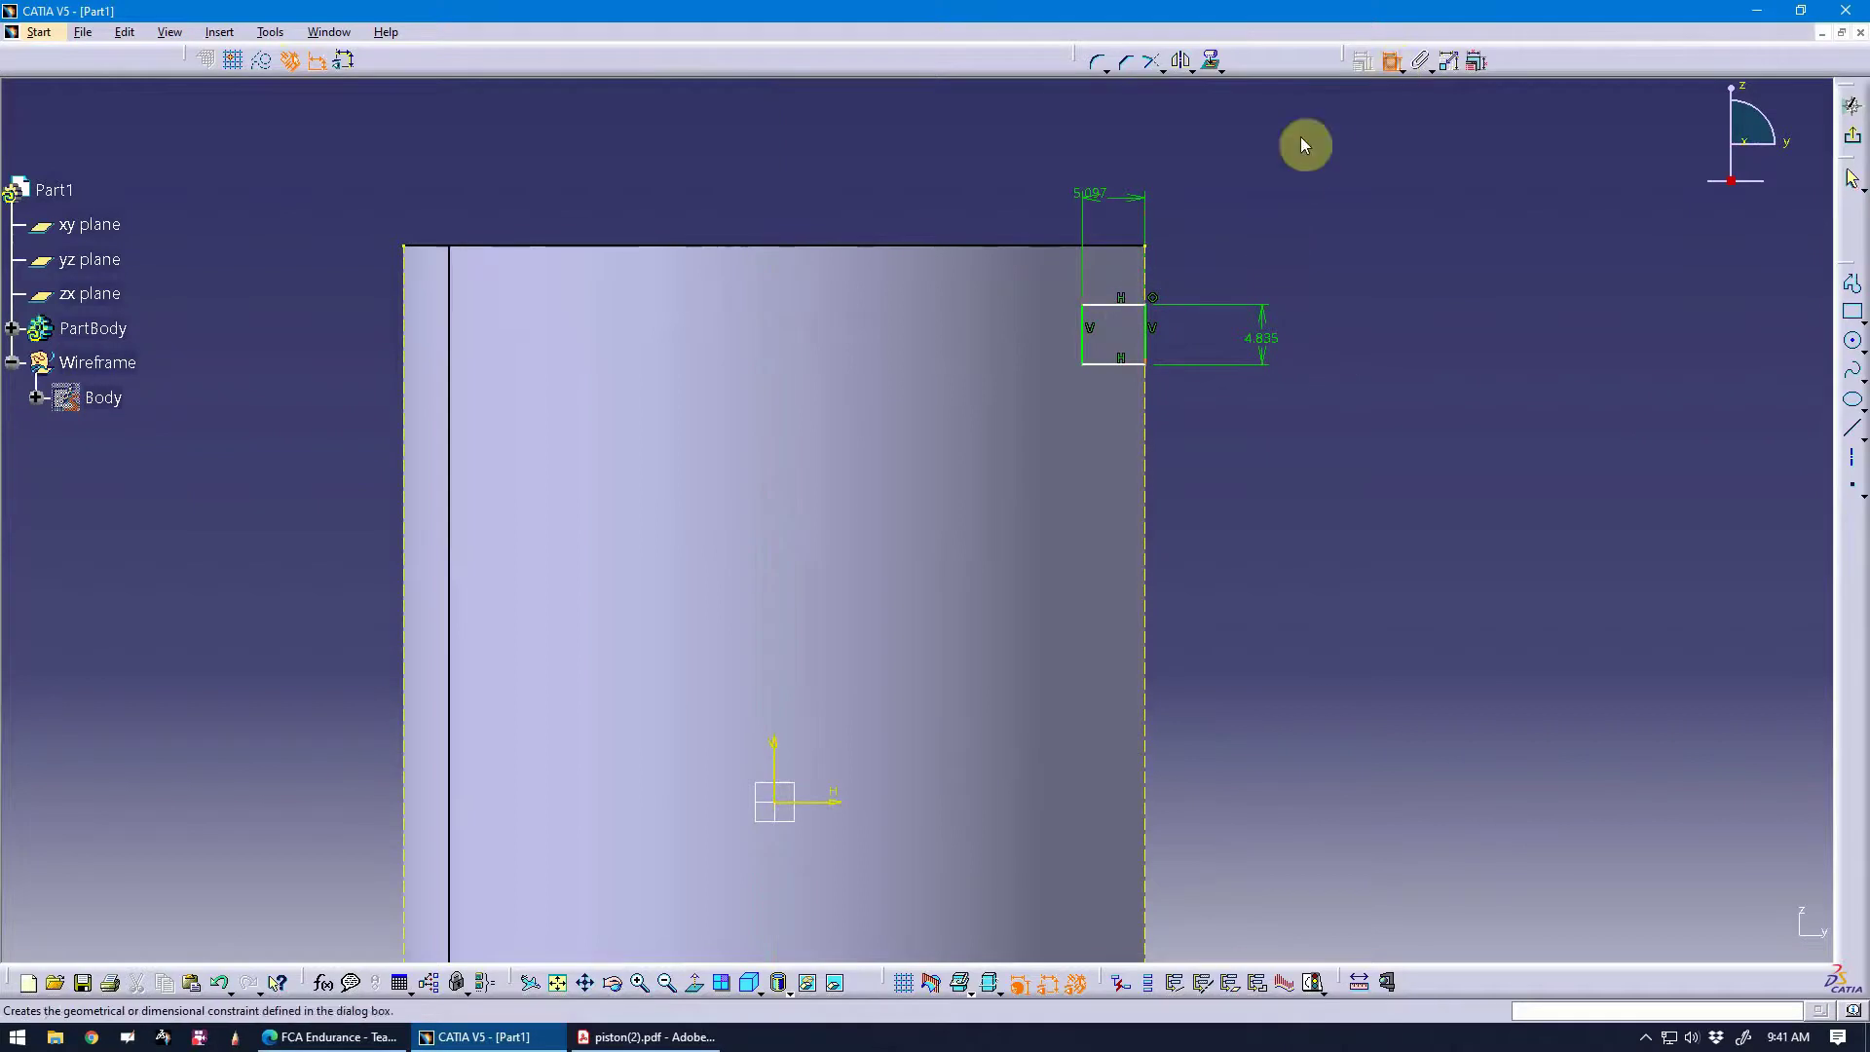
left_click(1116, 247)
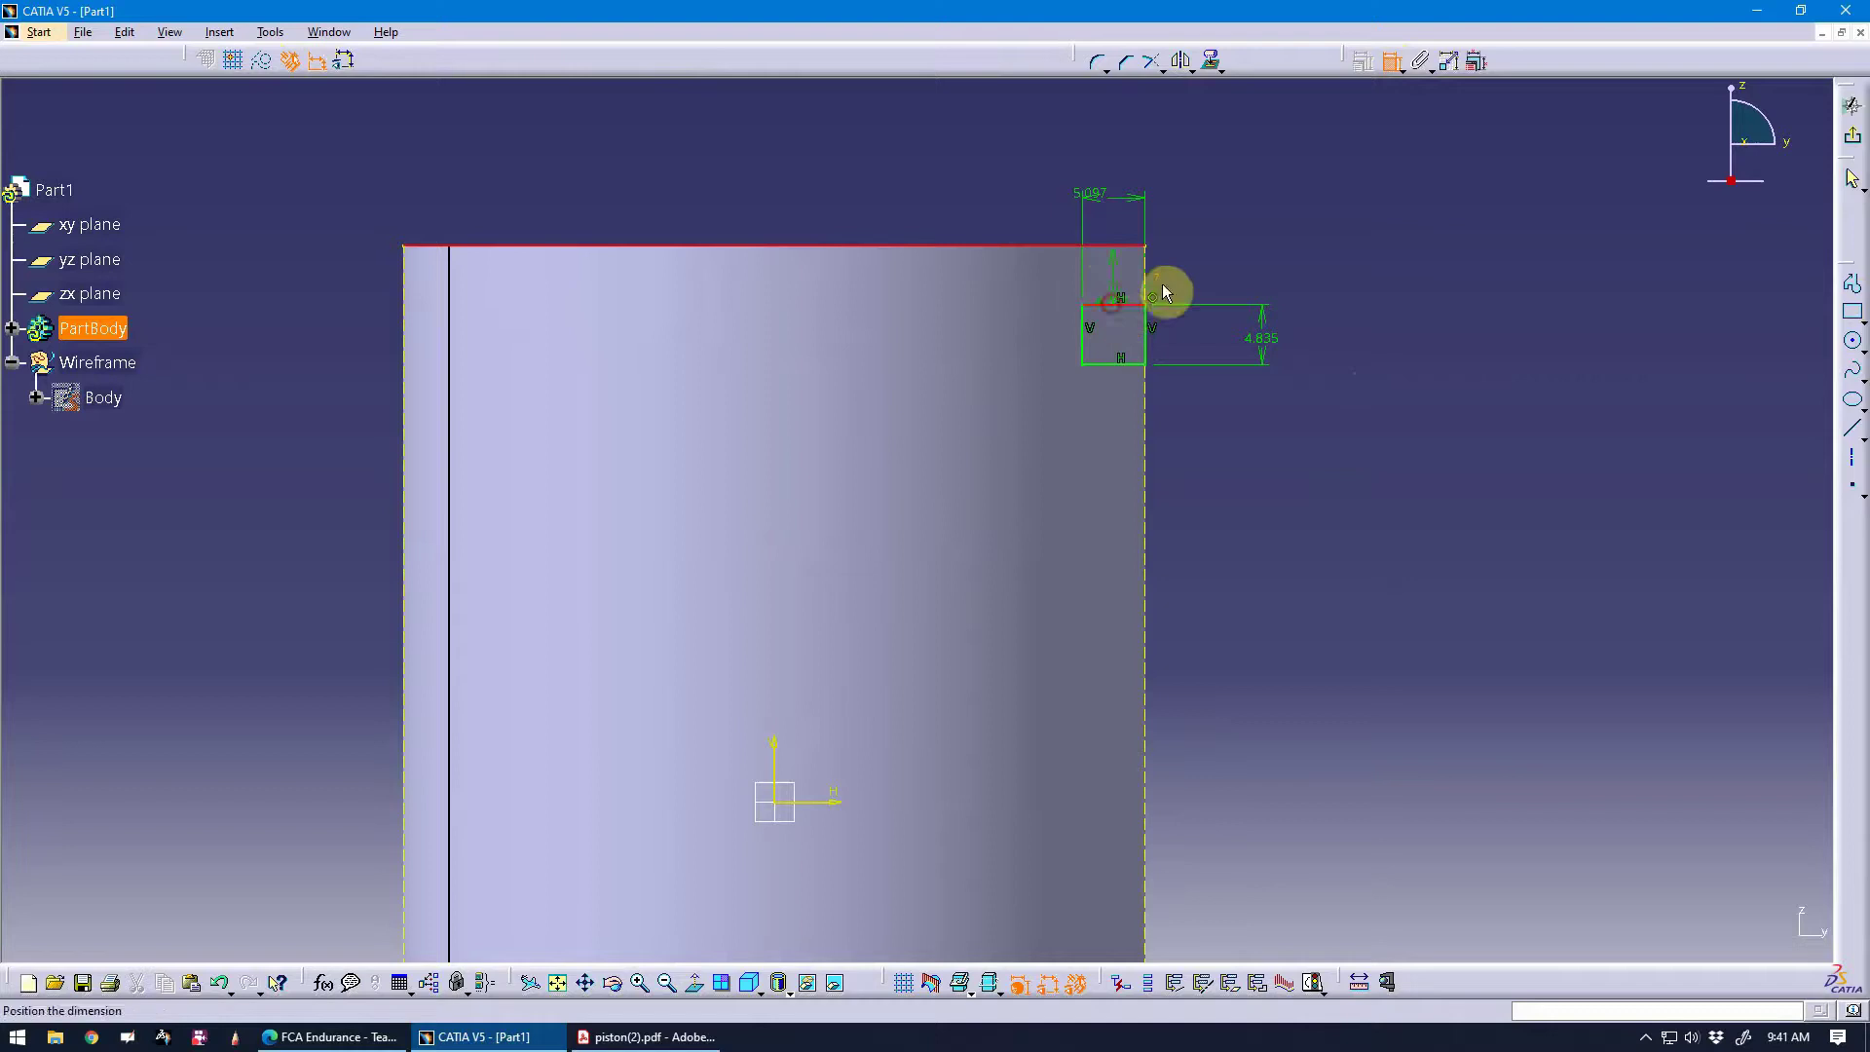
double_click(1282, 284)
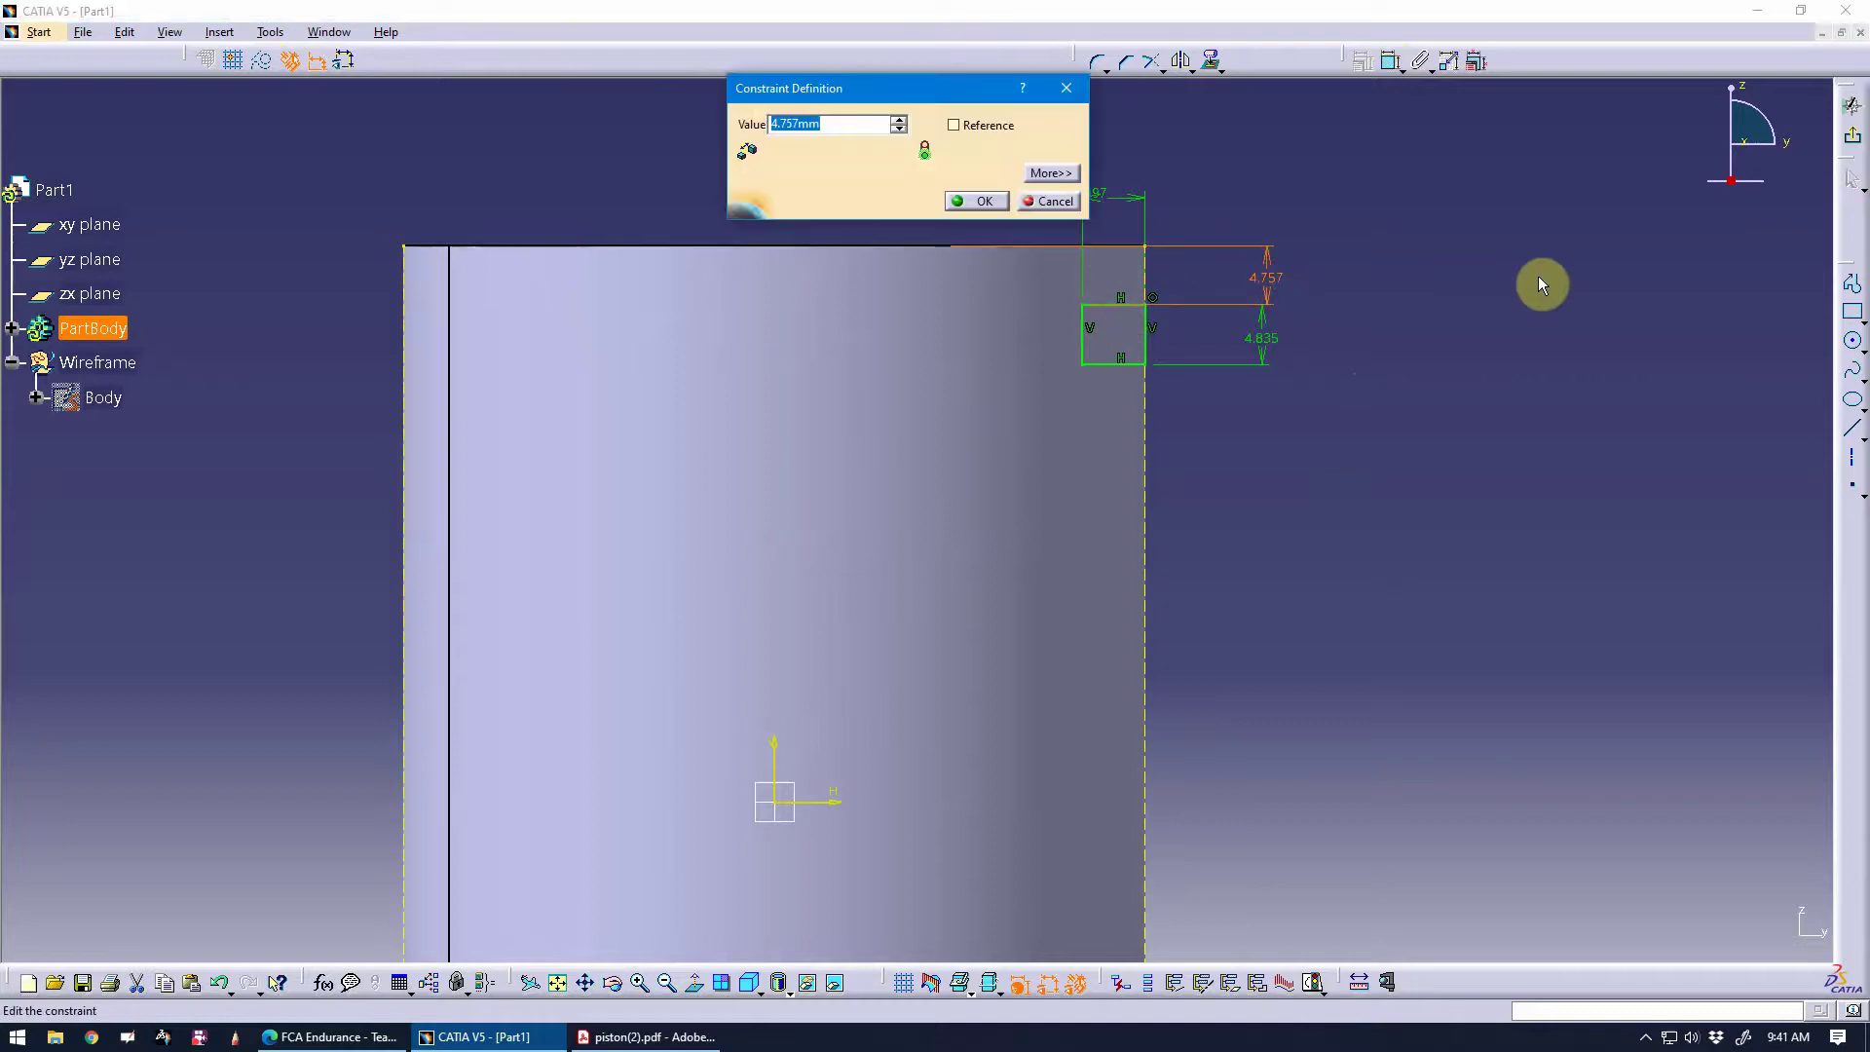
type("3")
key("Return")
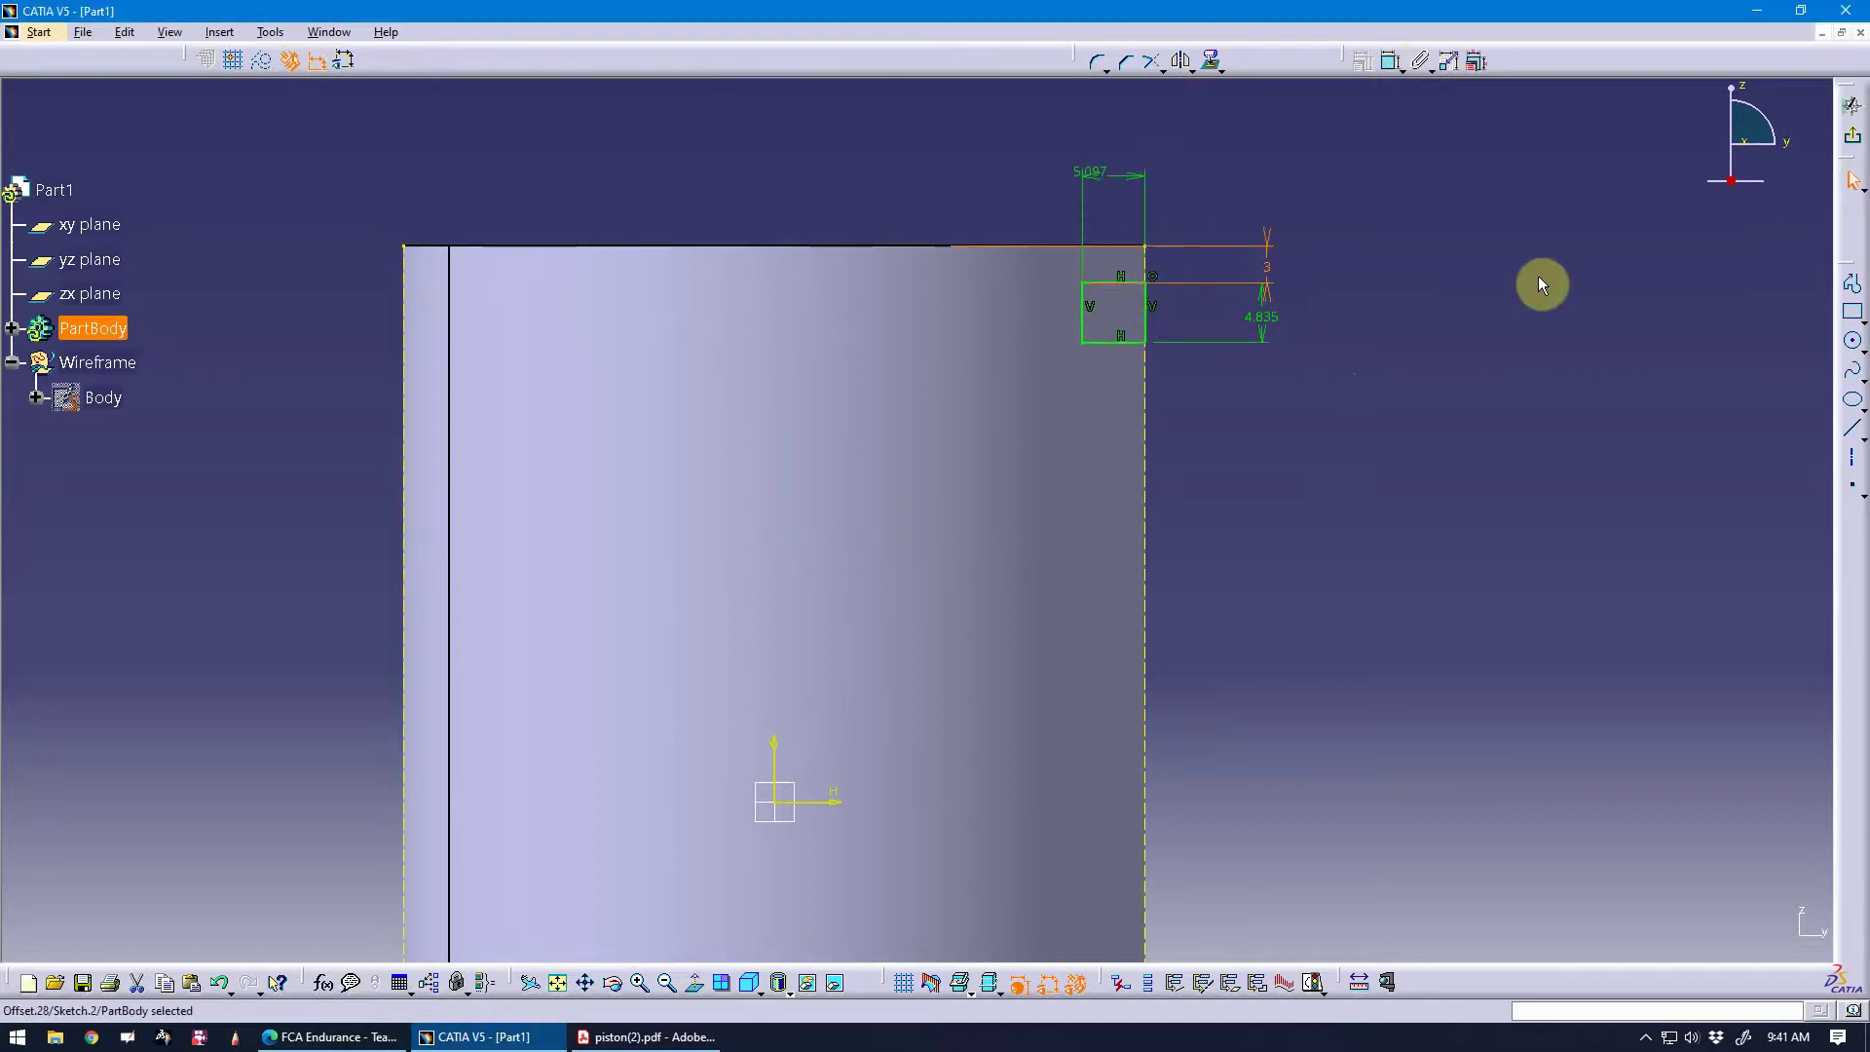
Set both the height and the width of the groove rectangle to 3 mm.
double_click(1264, 317)
type("3")
key("Return")
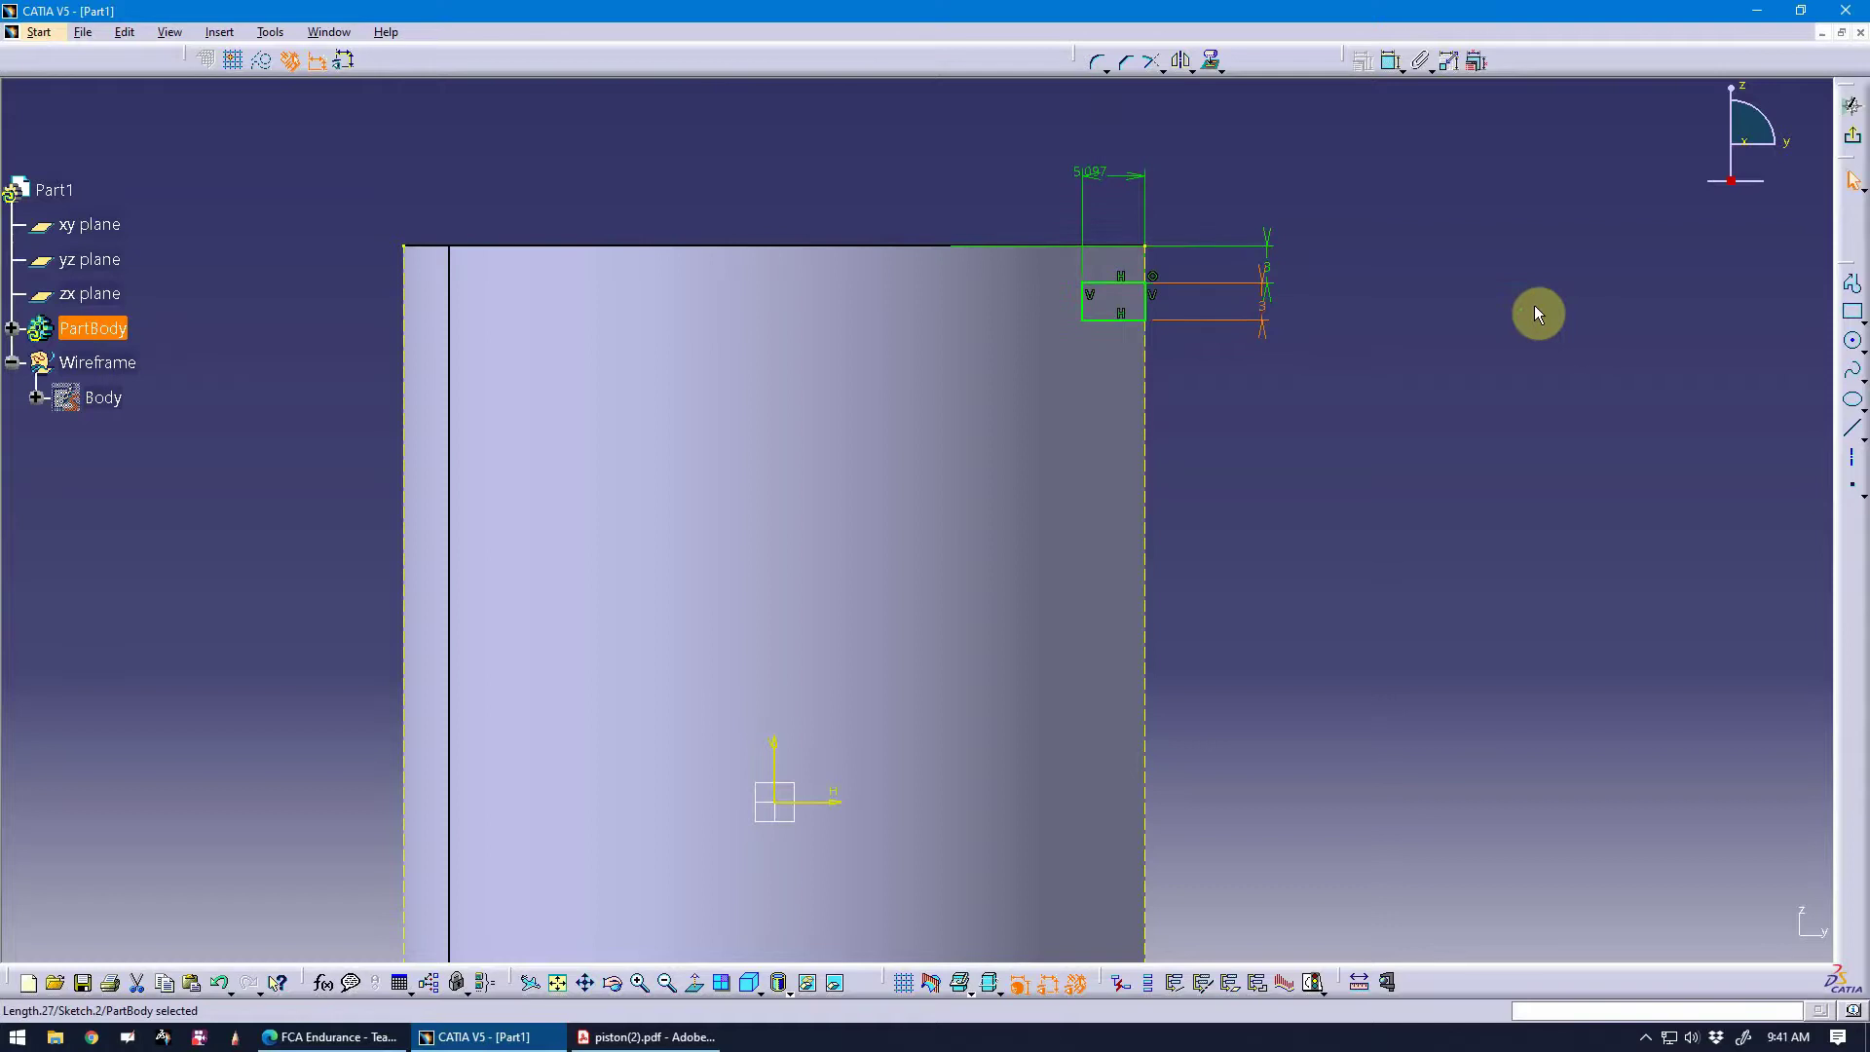
double_click(1093, 173)
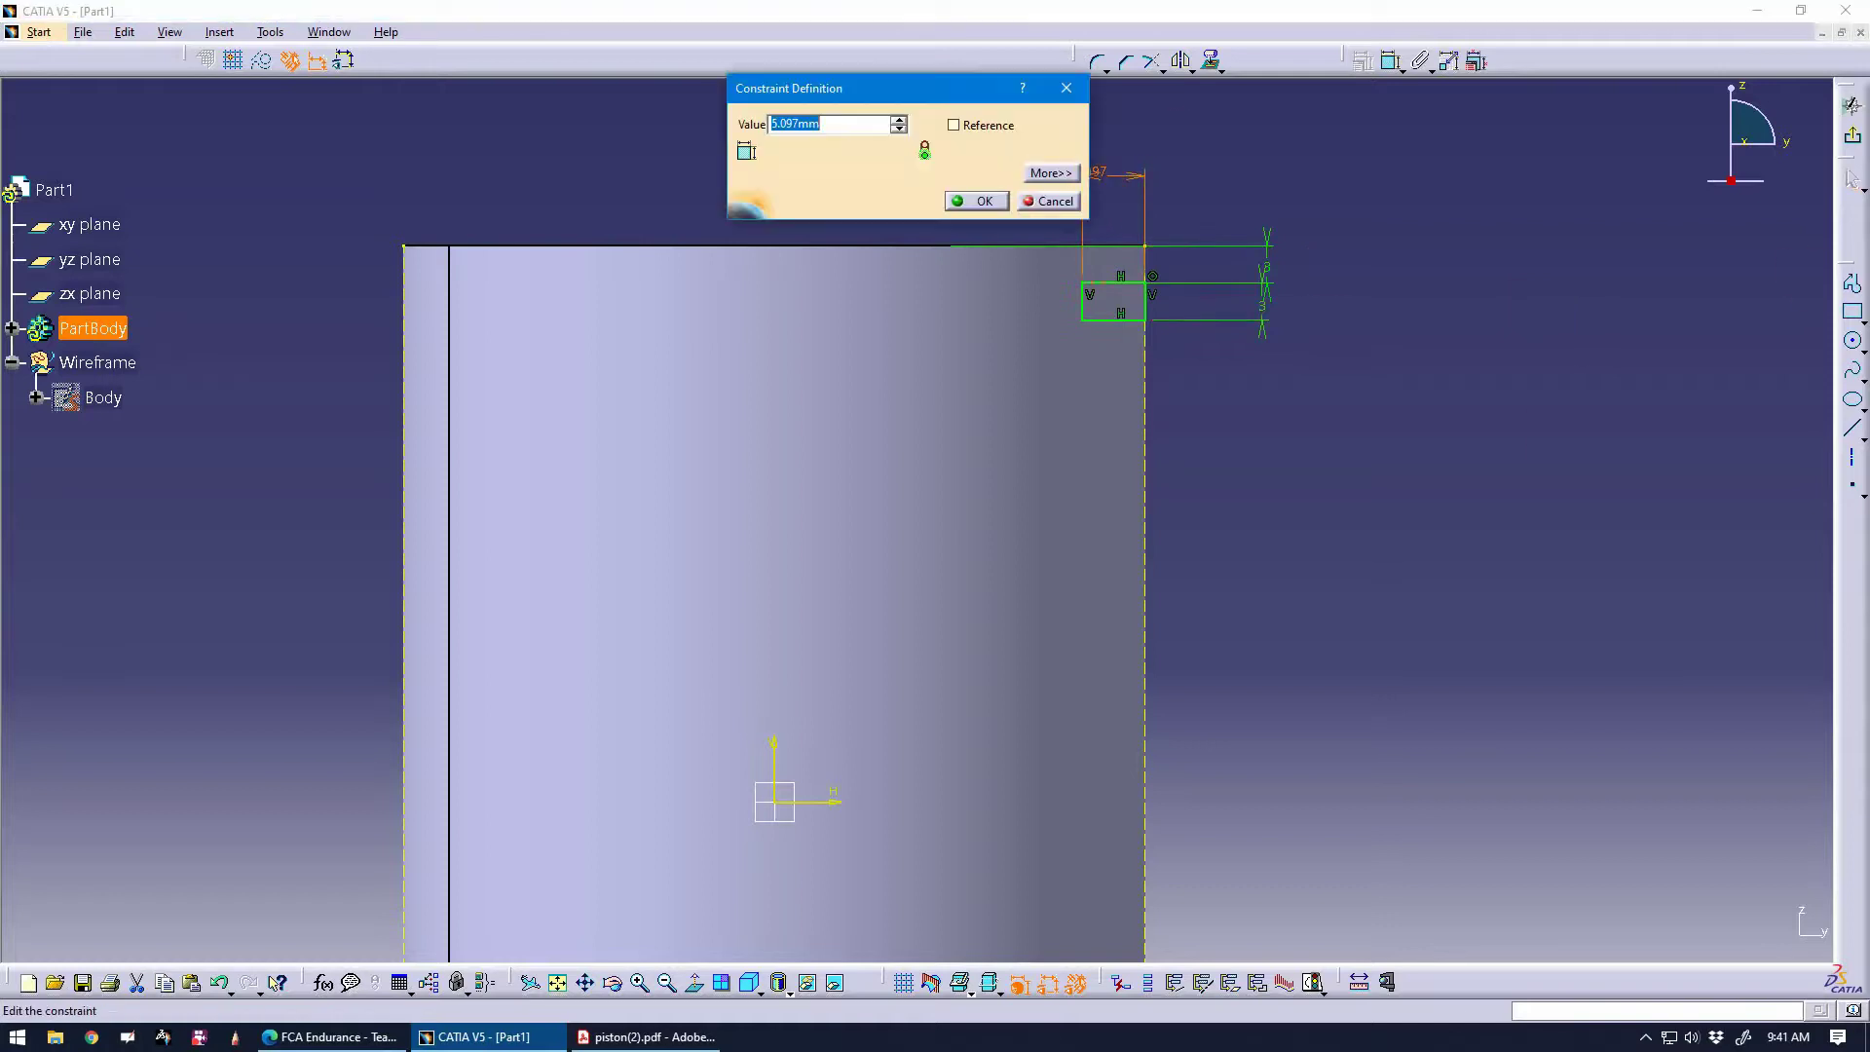
key("Return")
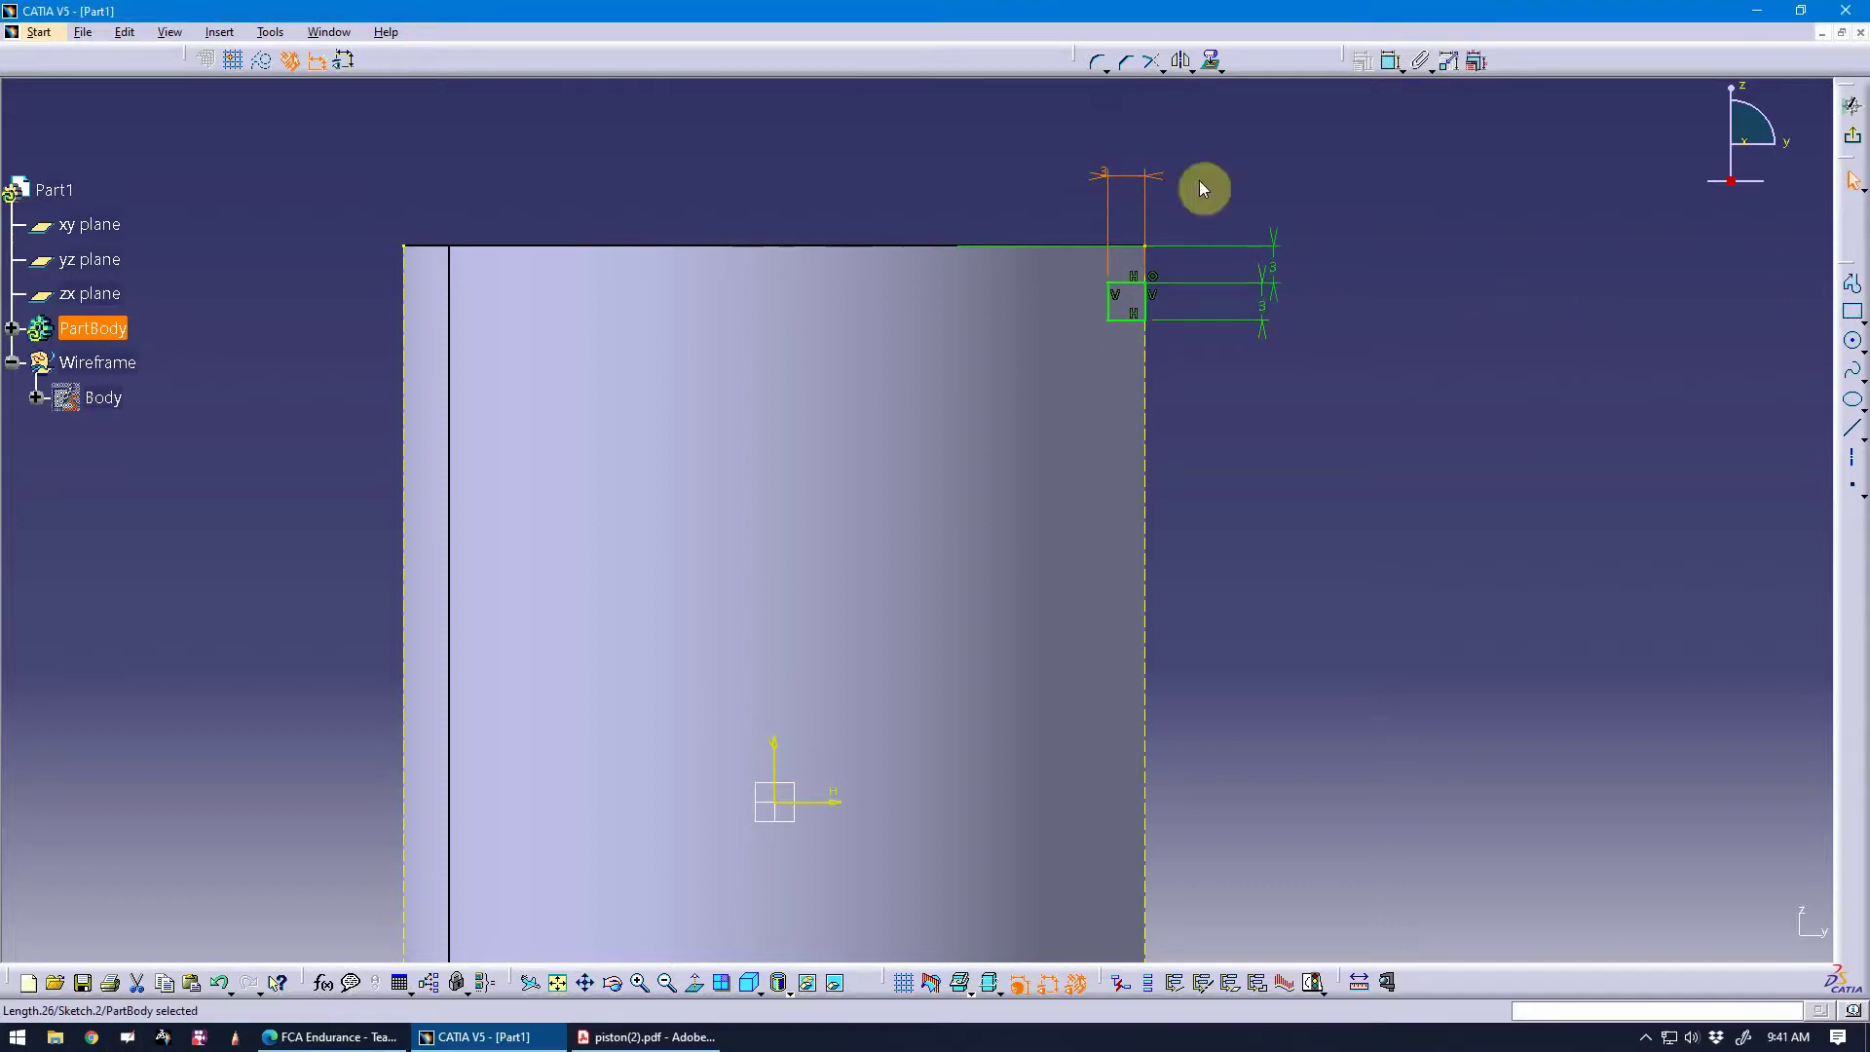
Exit the sketch and cut a 360-degree groove from the rectangle profile around the Z axis.
mouse_move(1160, 301)
middle_mouse_down()
mouse_move(1207, 359)
mouse_move(1493, 242)
middle_mouse_up()
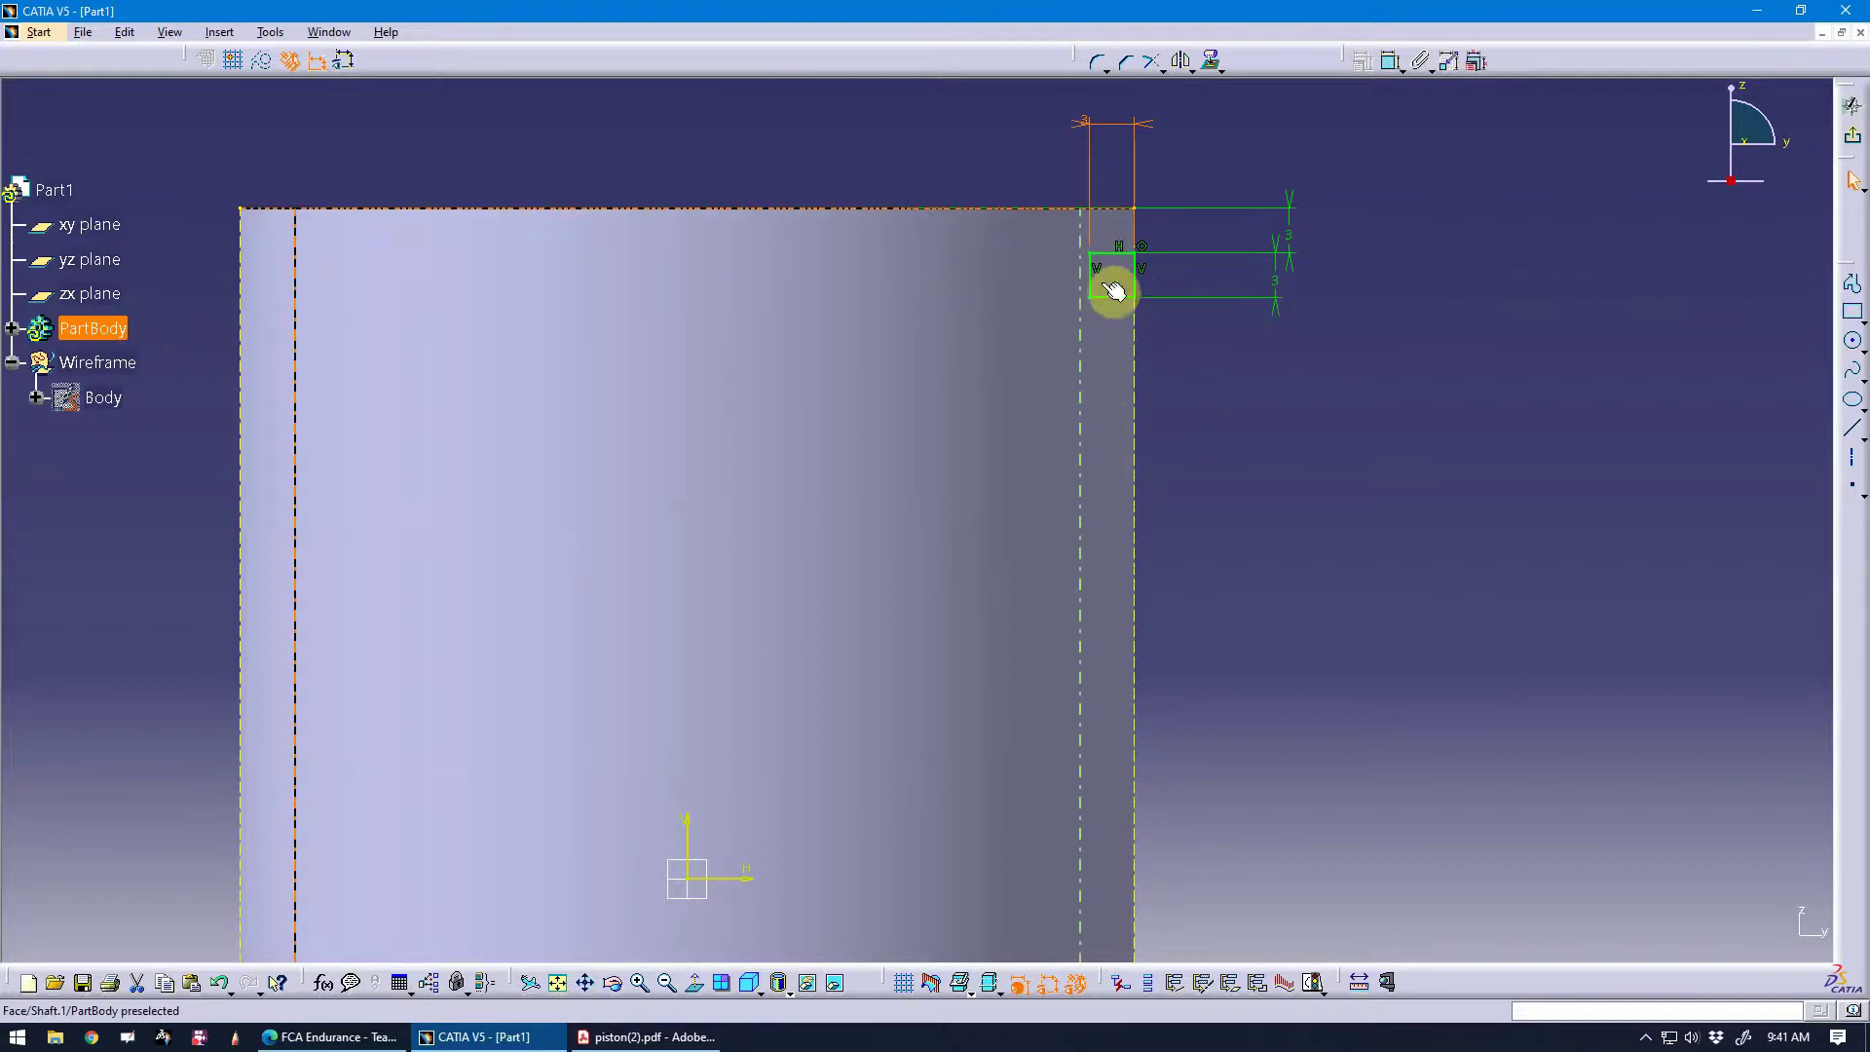
left_click(1143, 295)
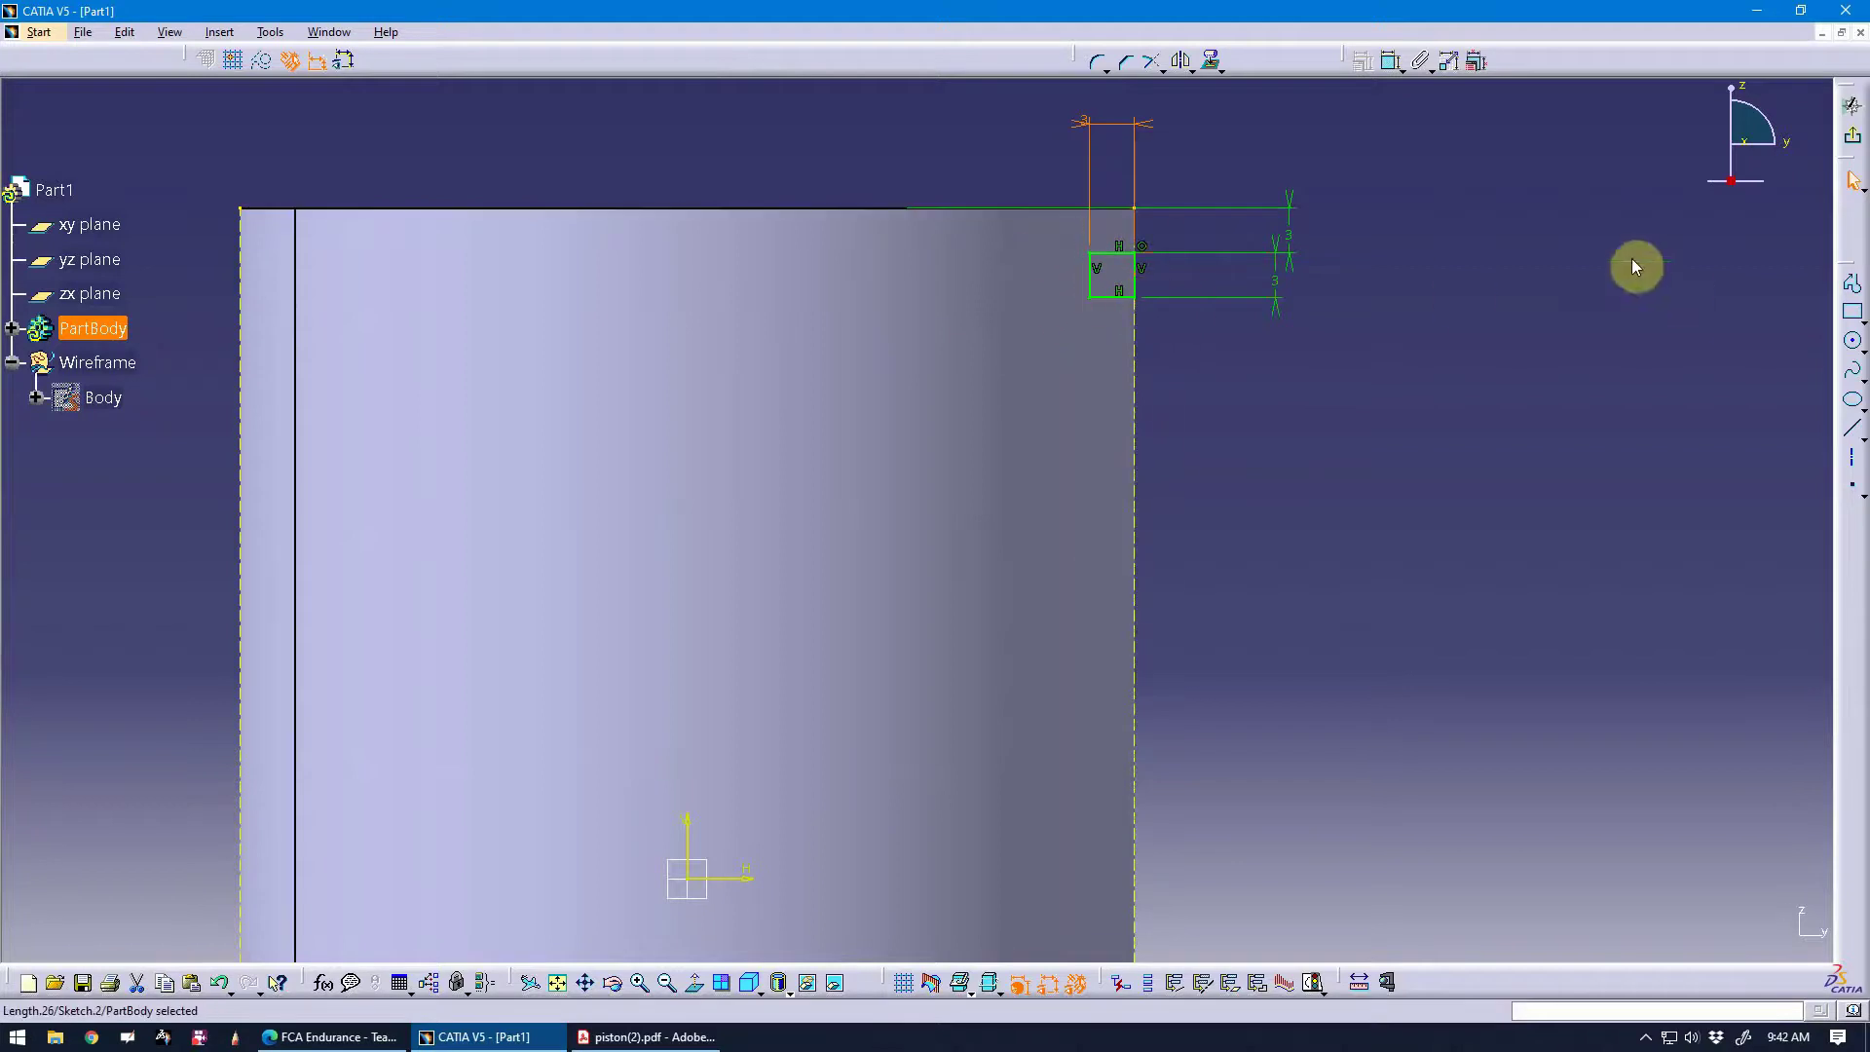
left_click(1850, 136)
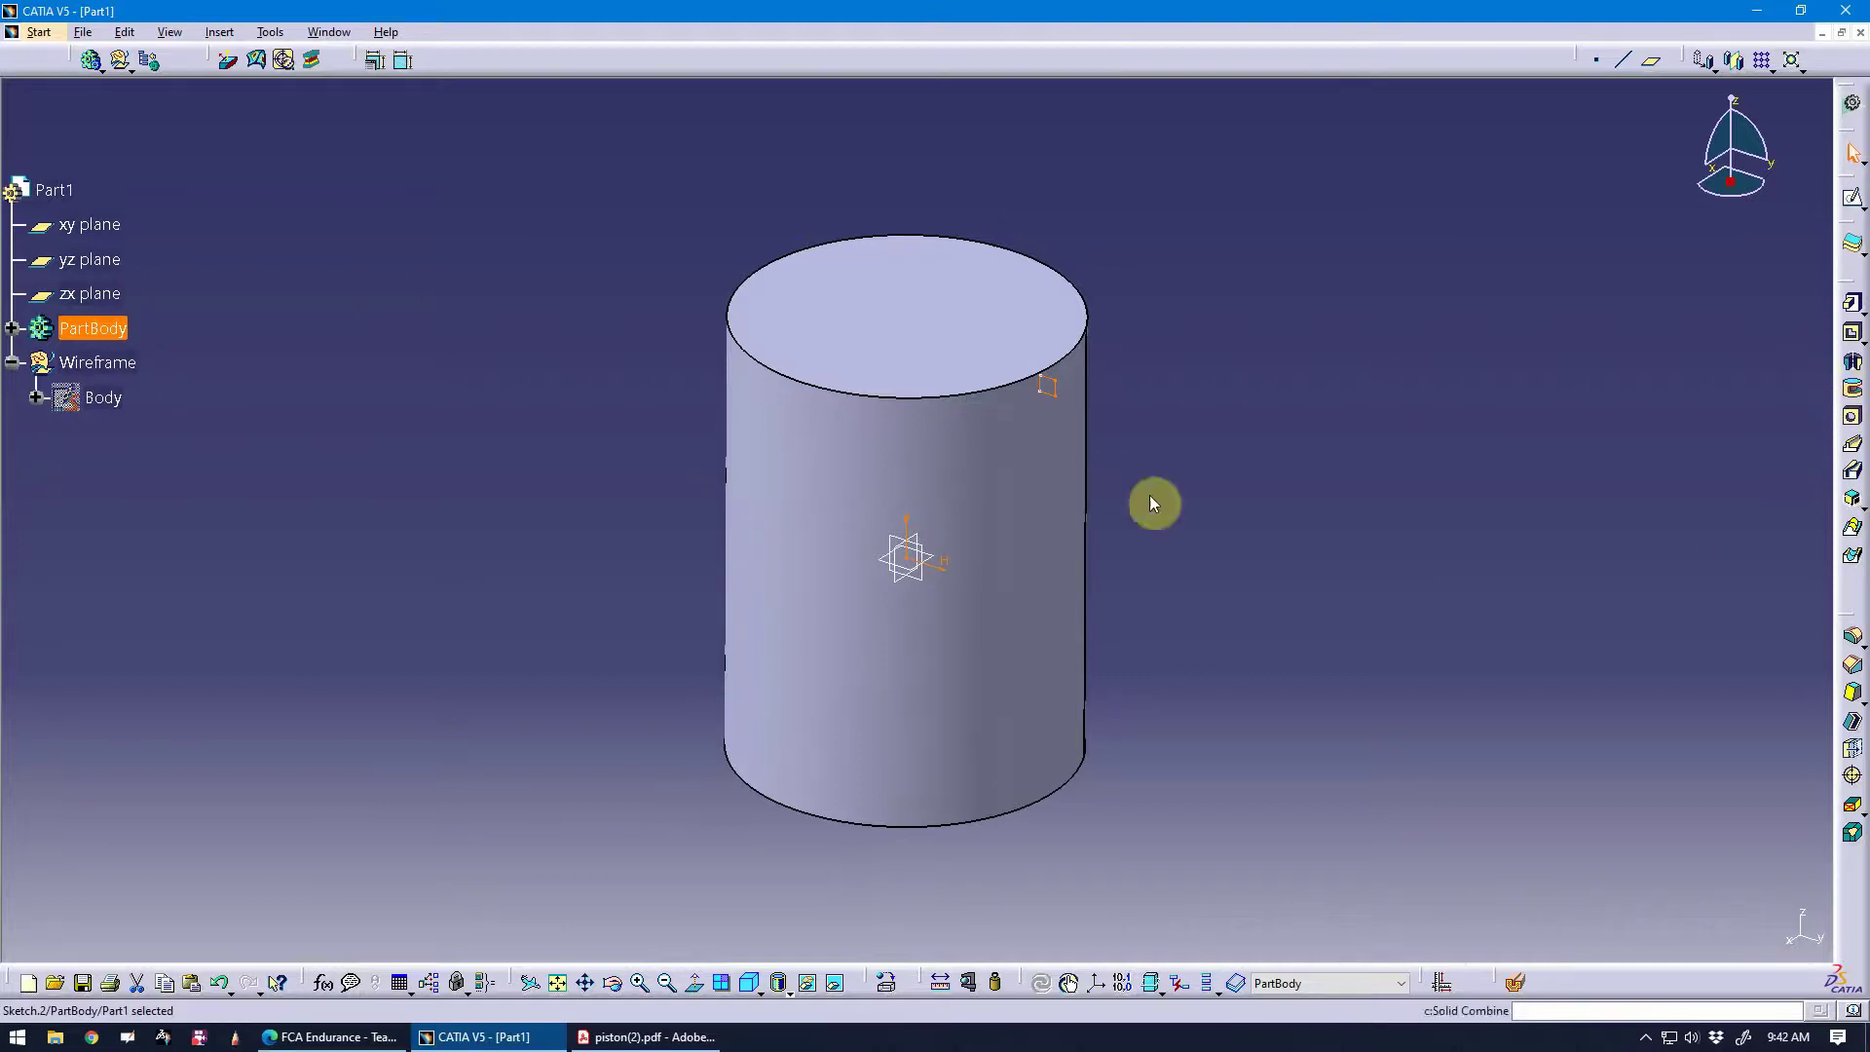
left_click(1849, 388)
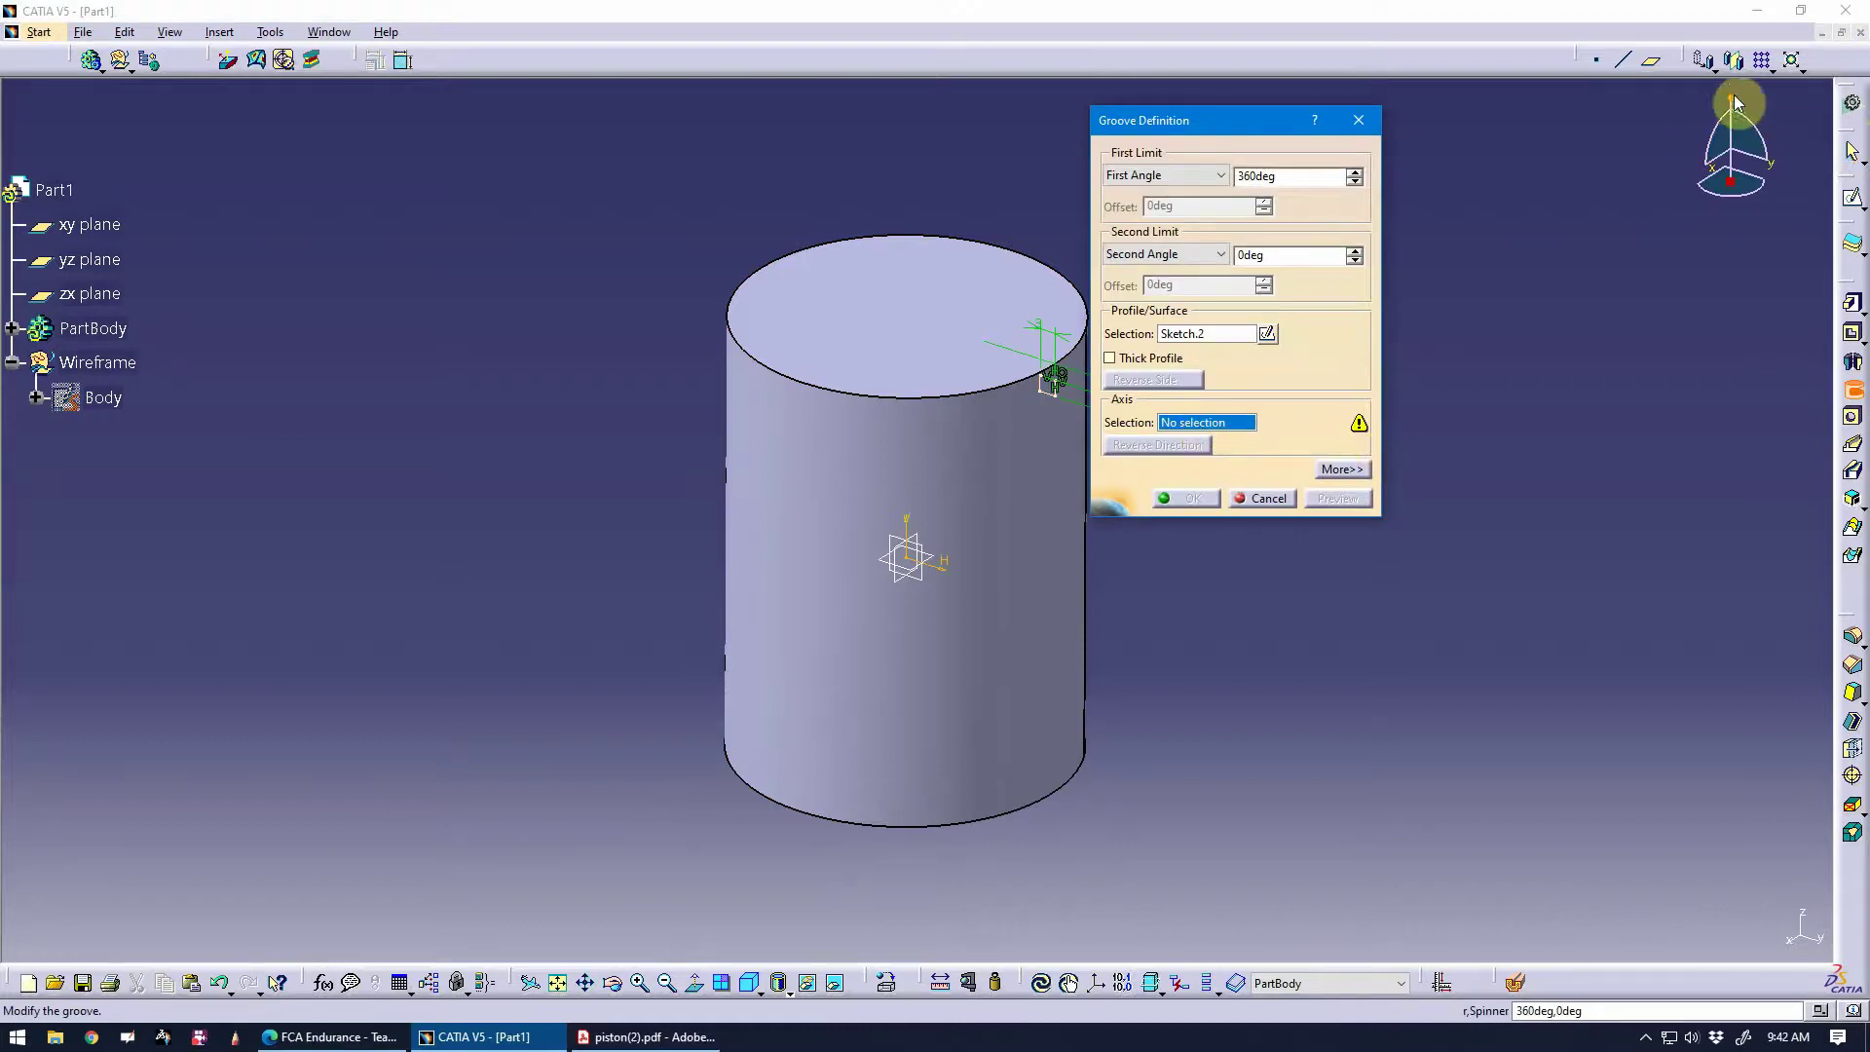
right_click(1232, 429)
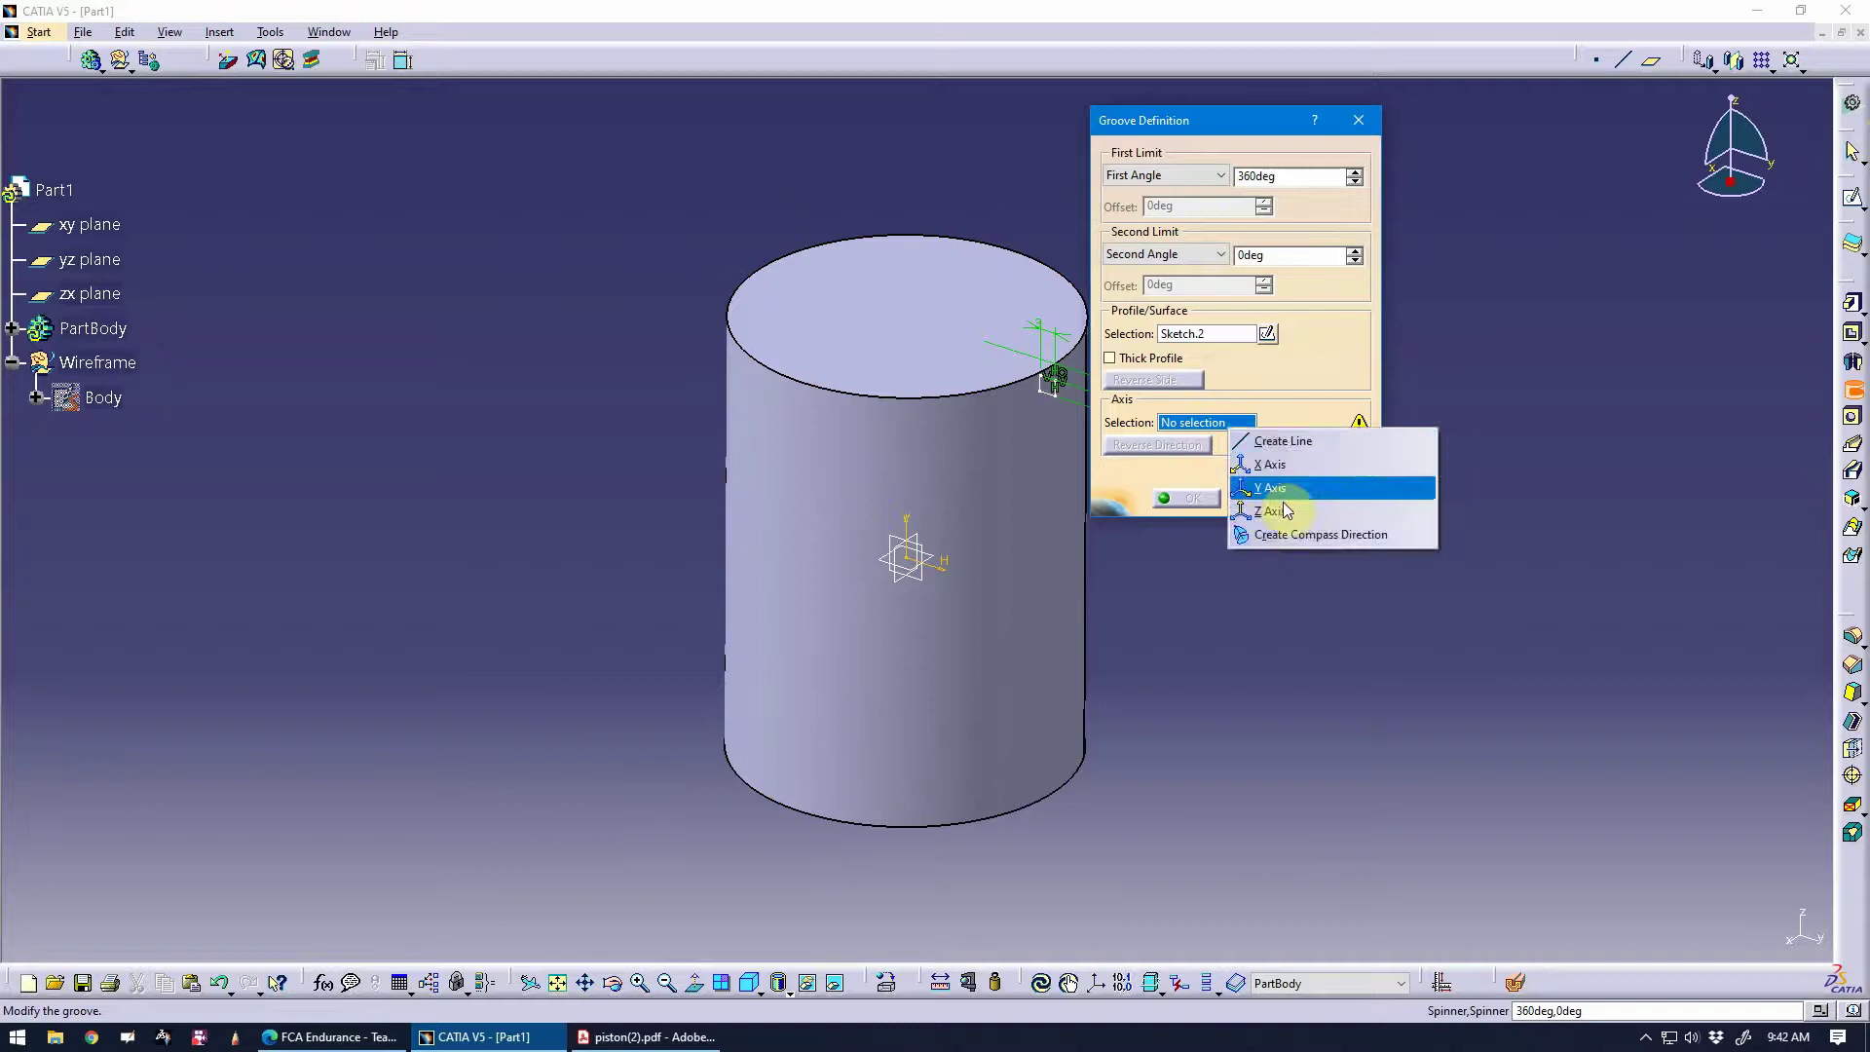
left_click(1247, 492)
left_click(1193, 498)
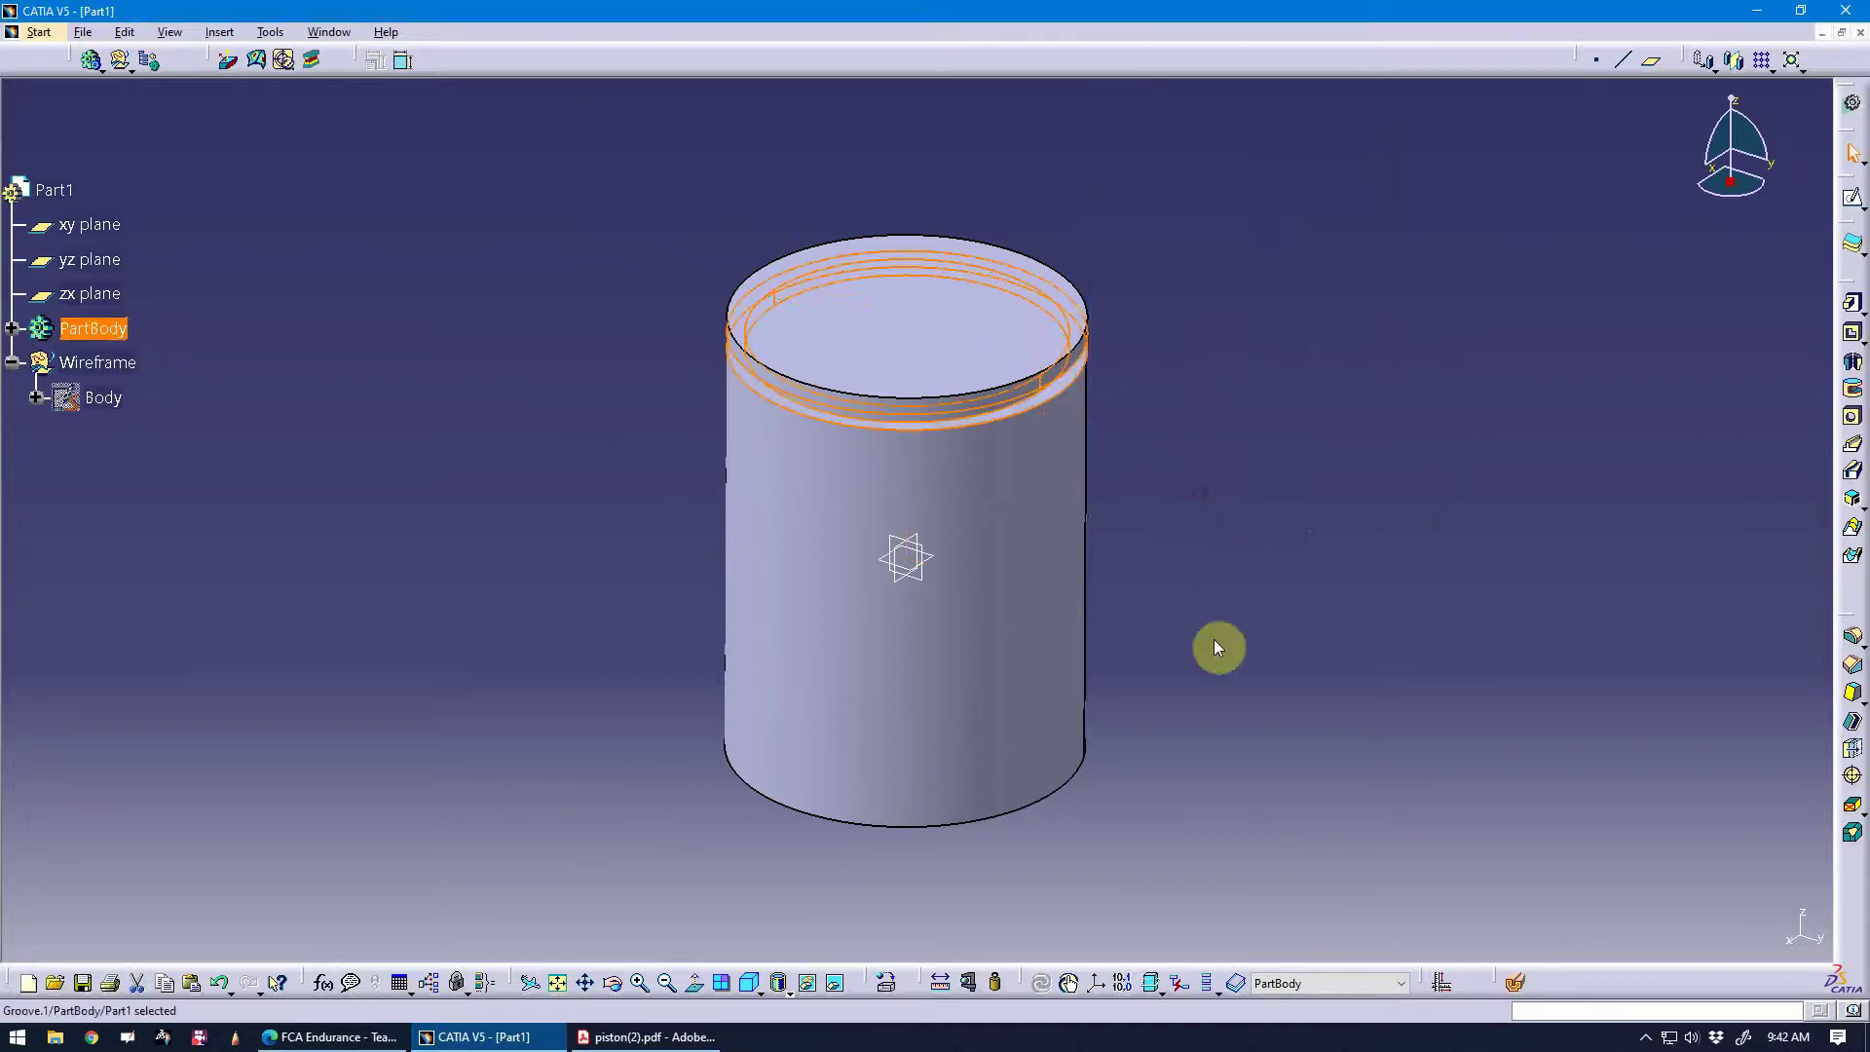
Expand PartBody in the specification tree and define it as the in-work object.
middle_click_drag(932, 888, 1070, 619)
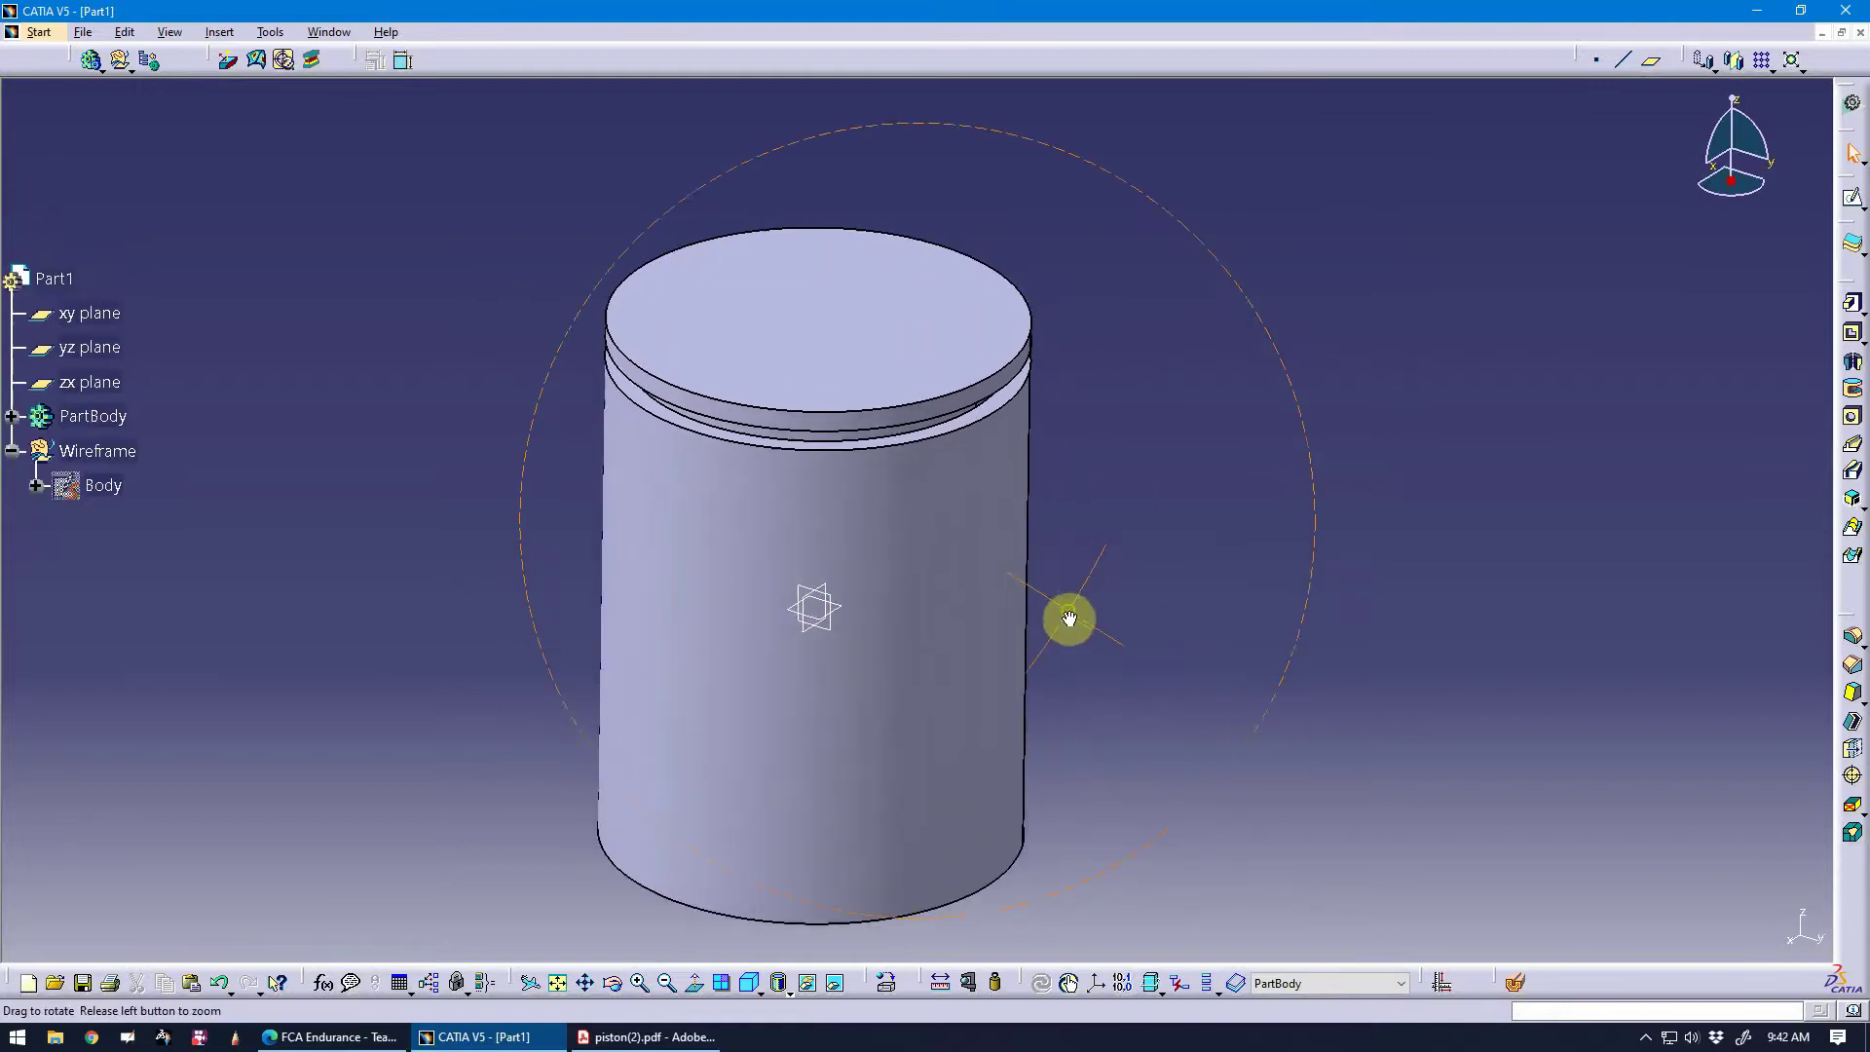
left_click(12, 416)
left_click(139, 556)
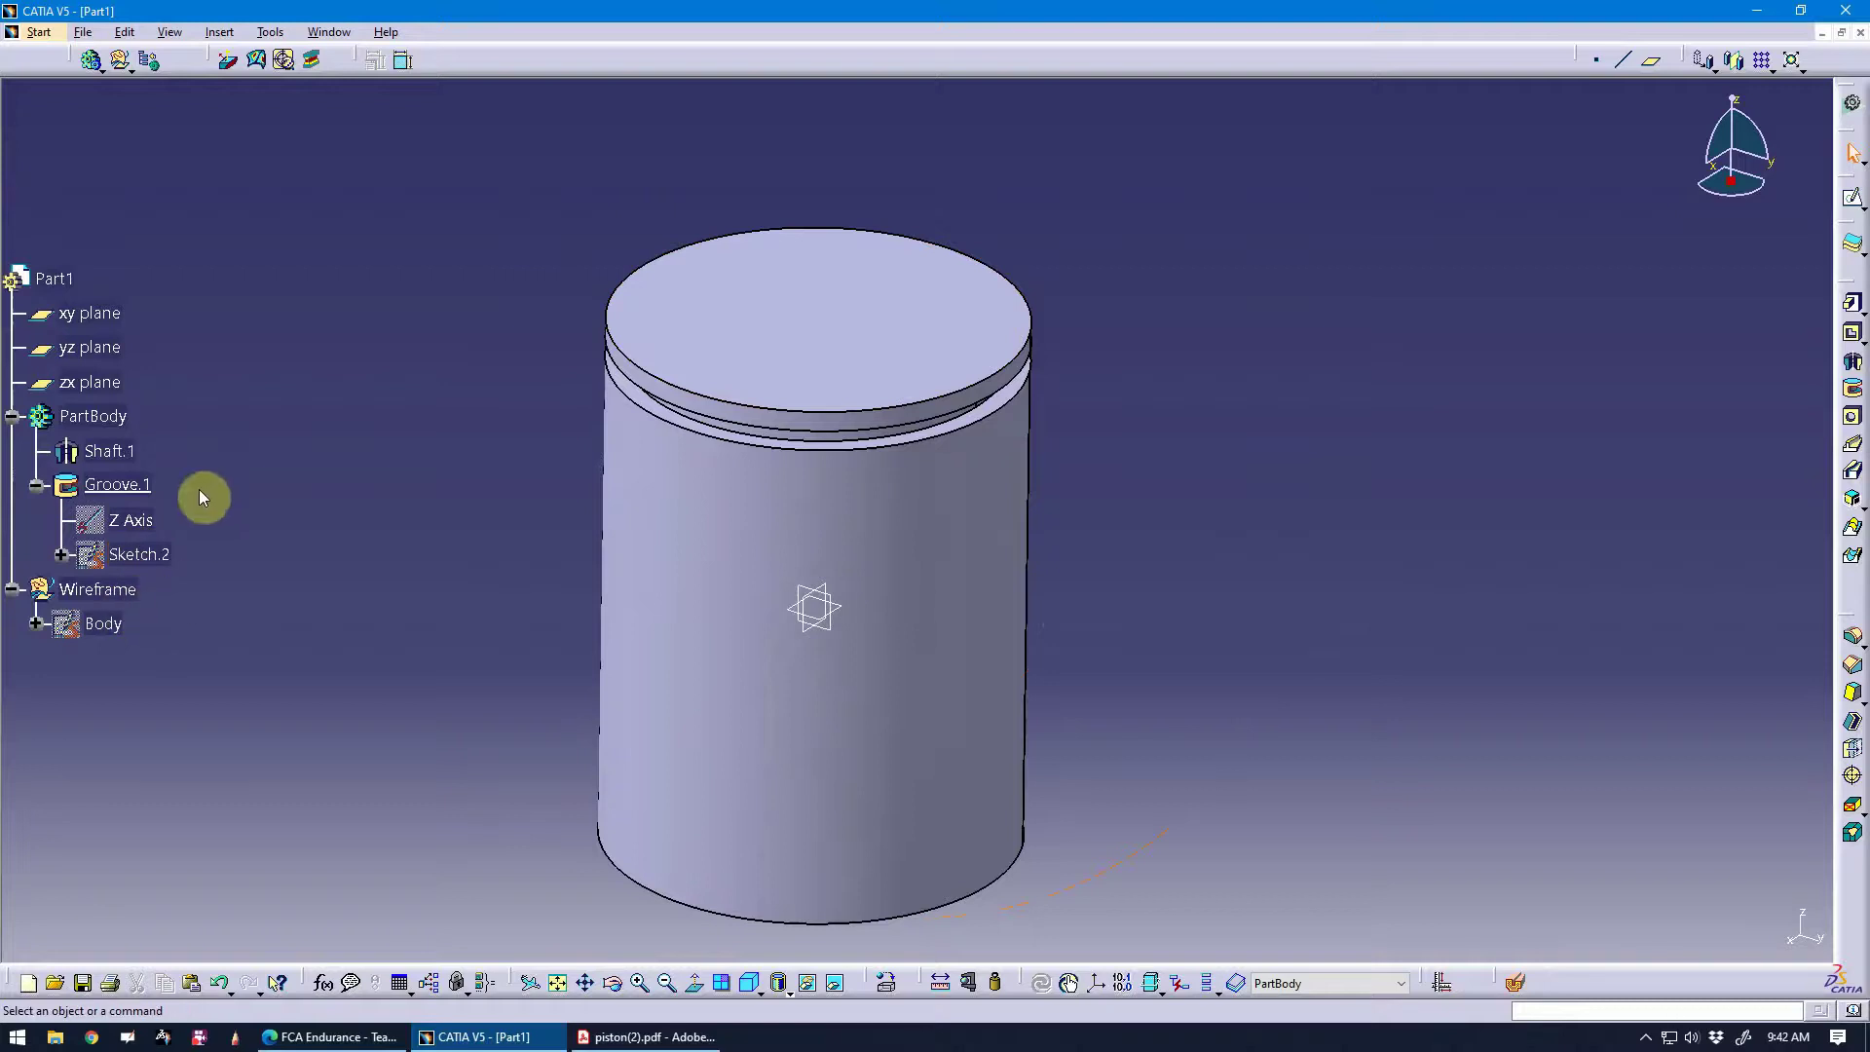
right_click(116, 425)
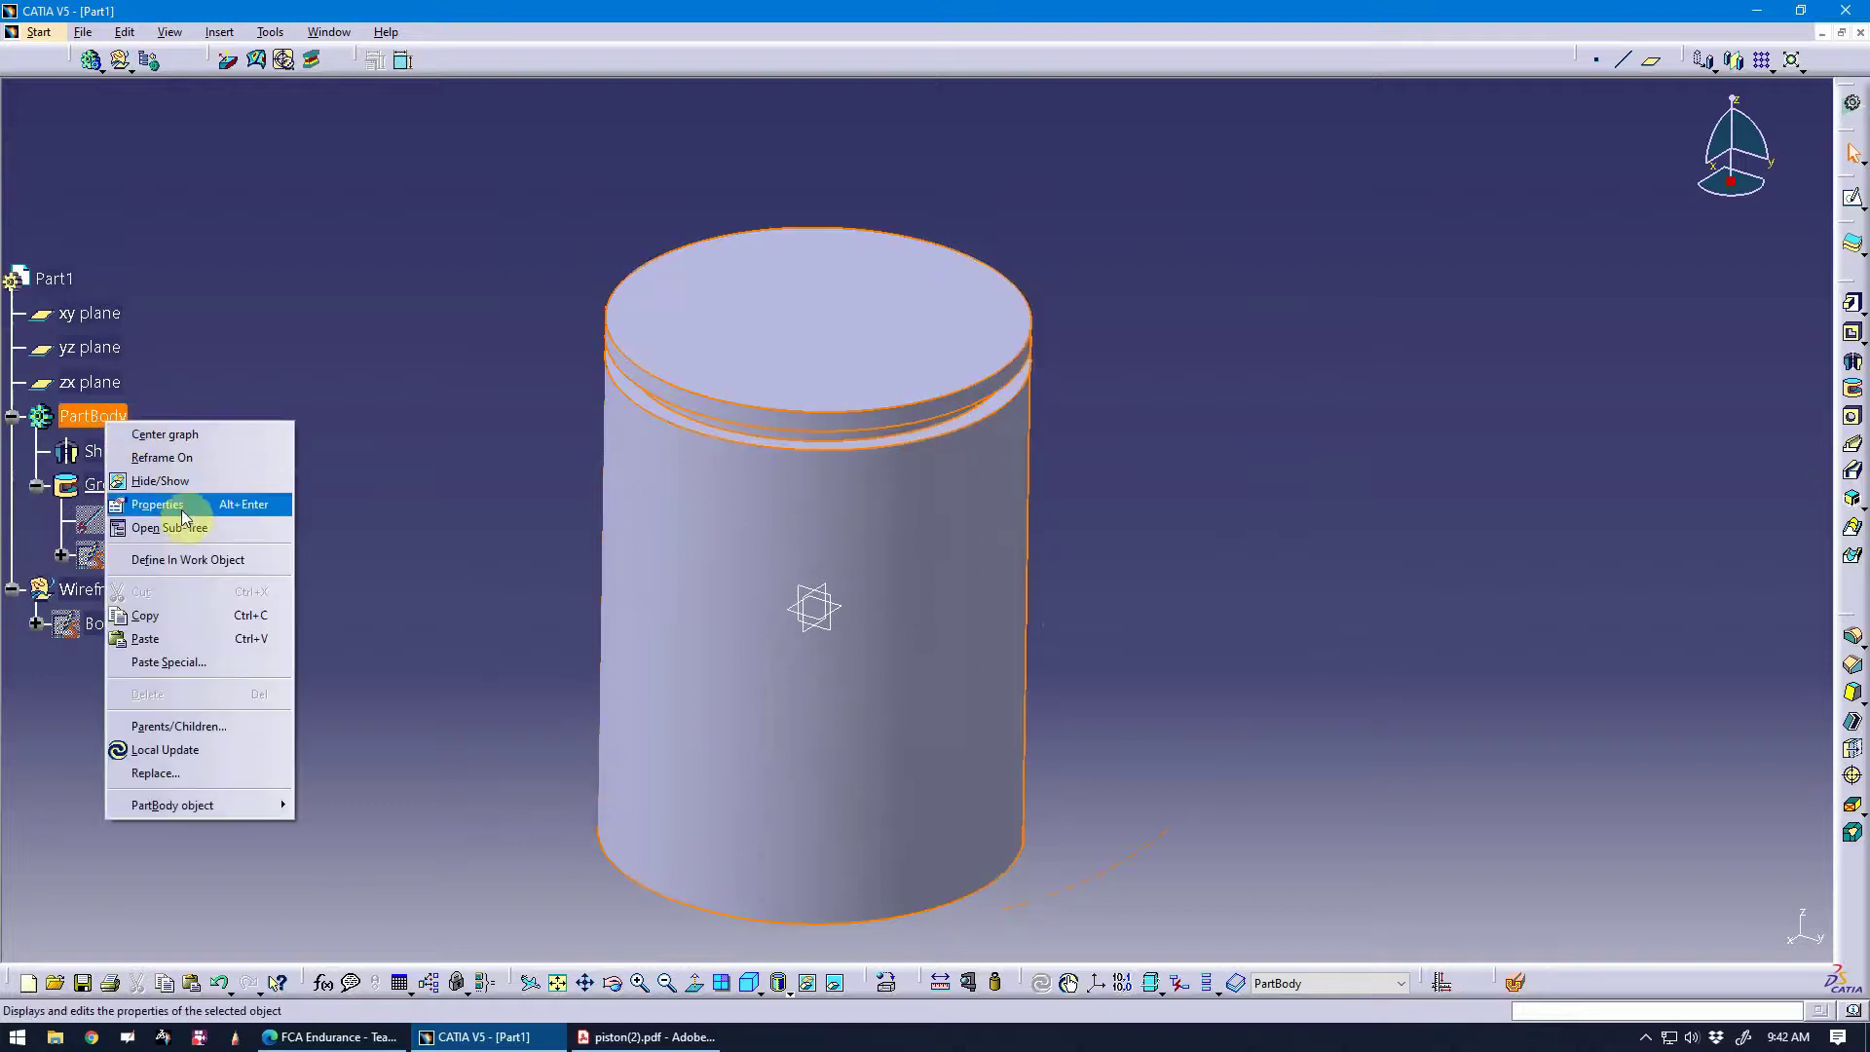
left_click(226, 553)
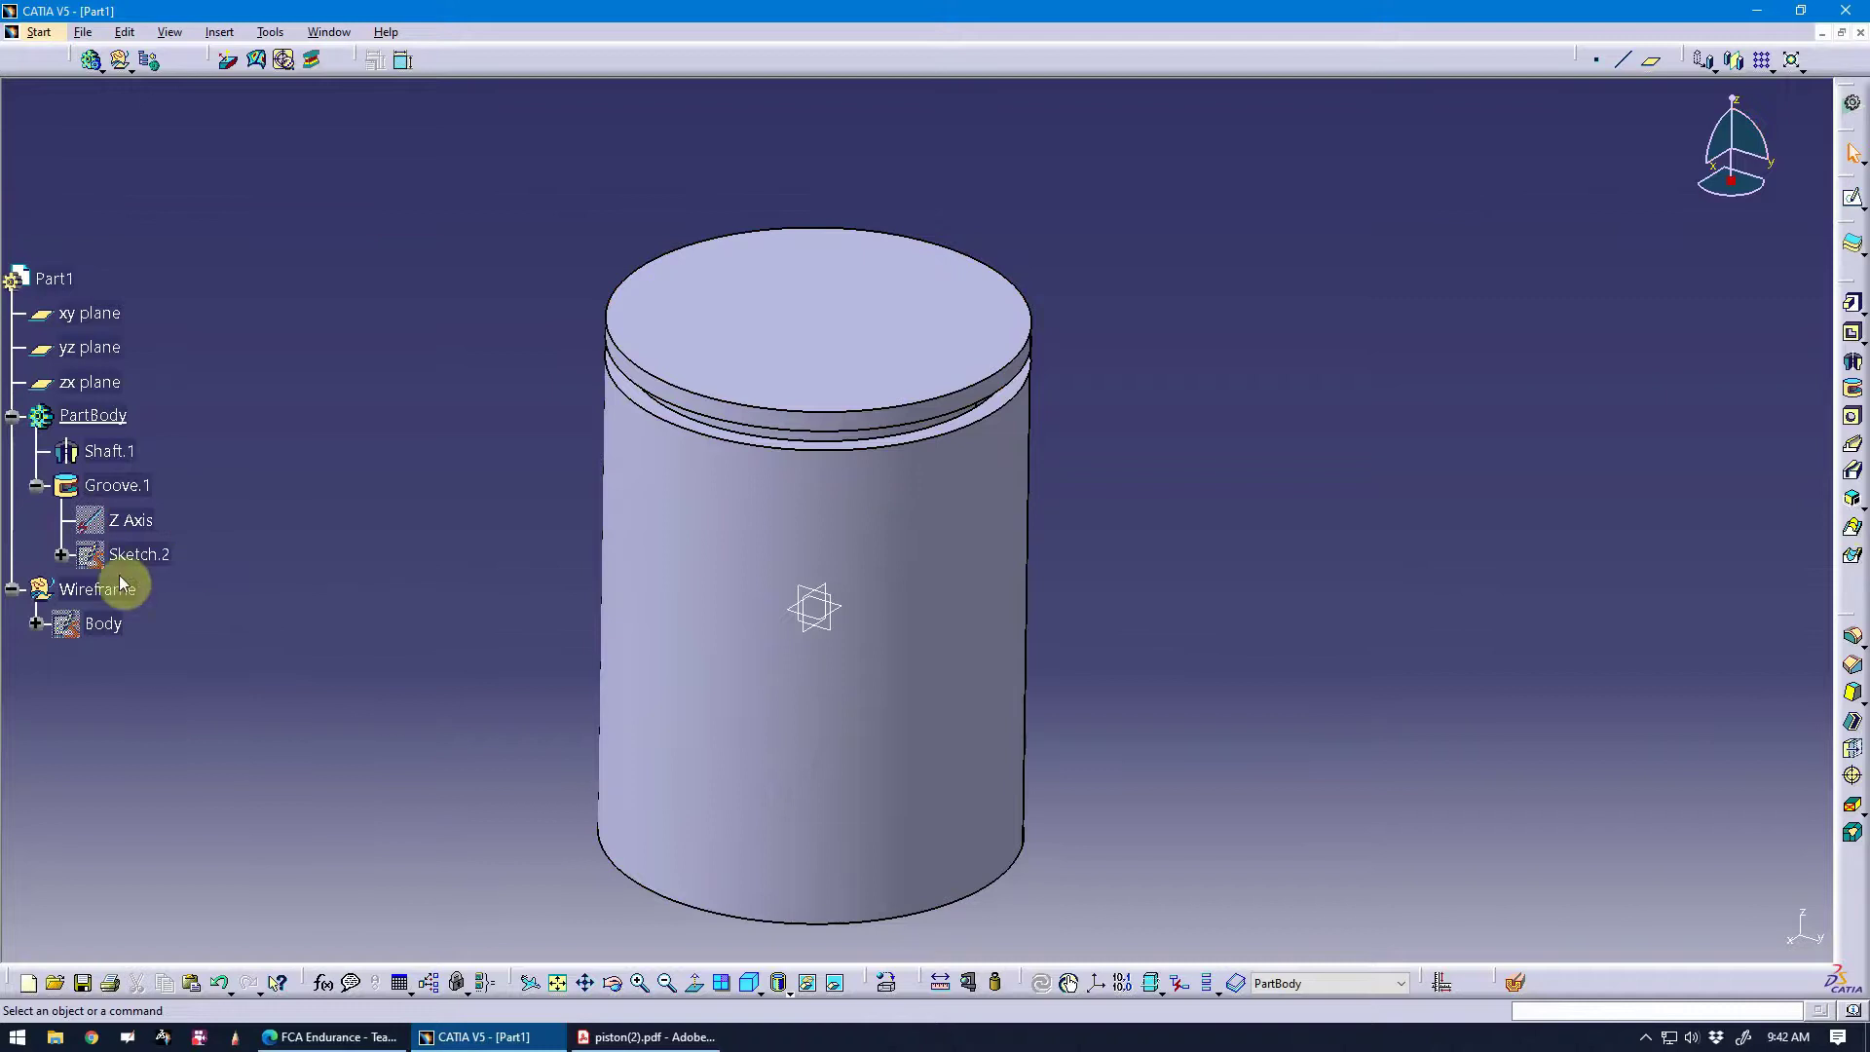
Start a rectangular pattern with Groove.1 as the object and the Z axis as the reference direction.
left_click(1766, 68)
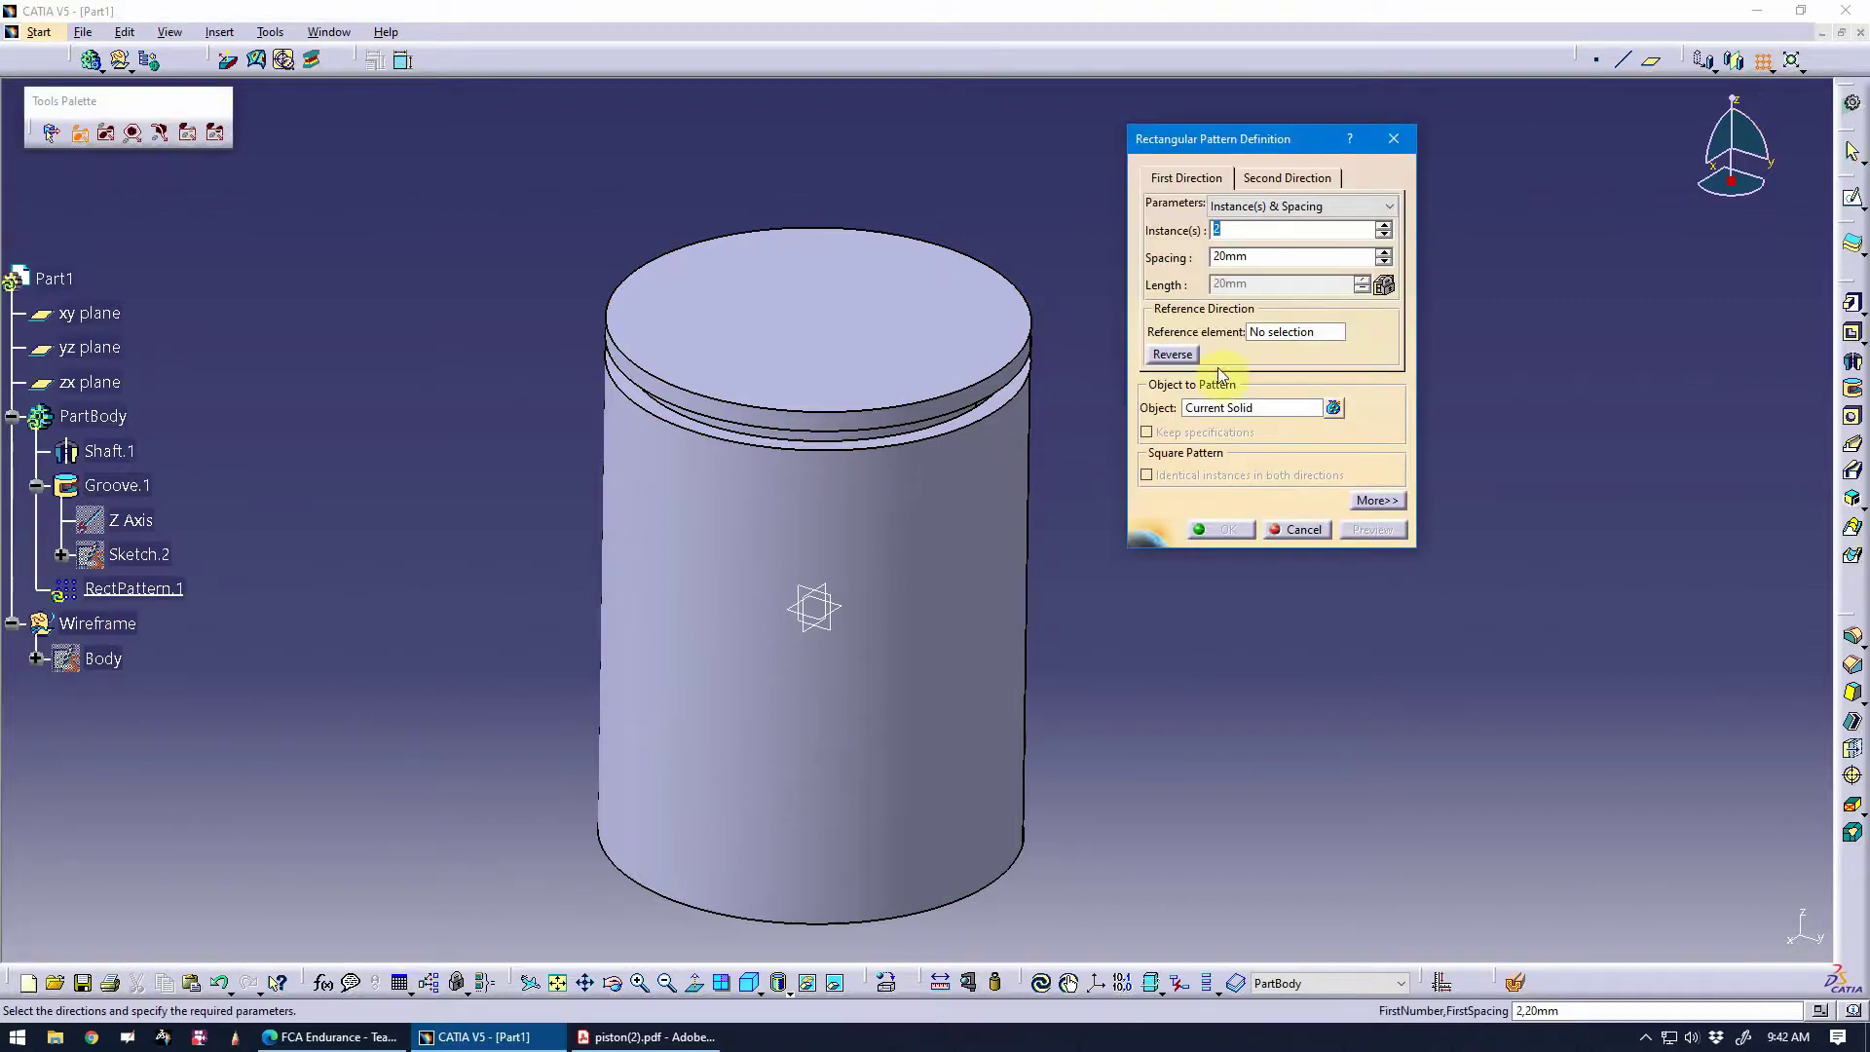
left_click(1285, 333)
left_click(1258, 409)
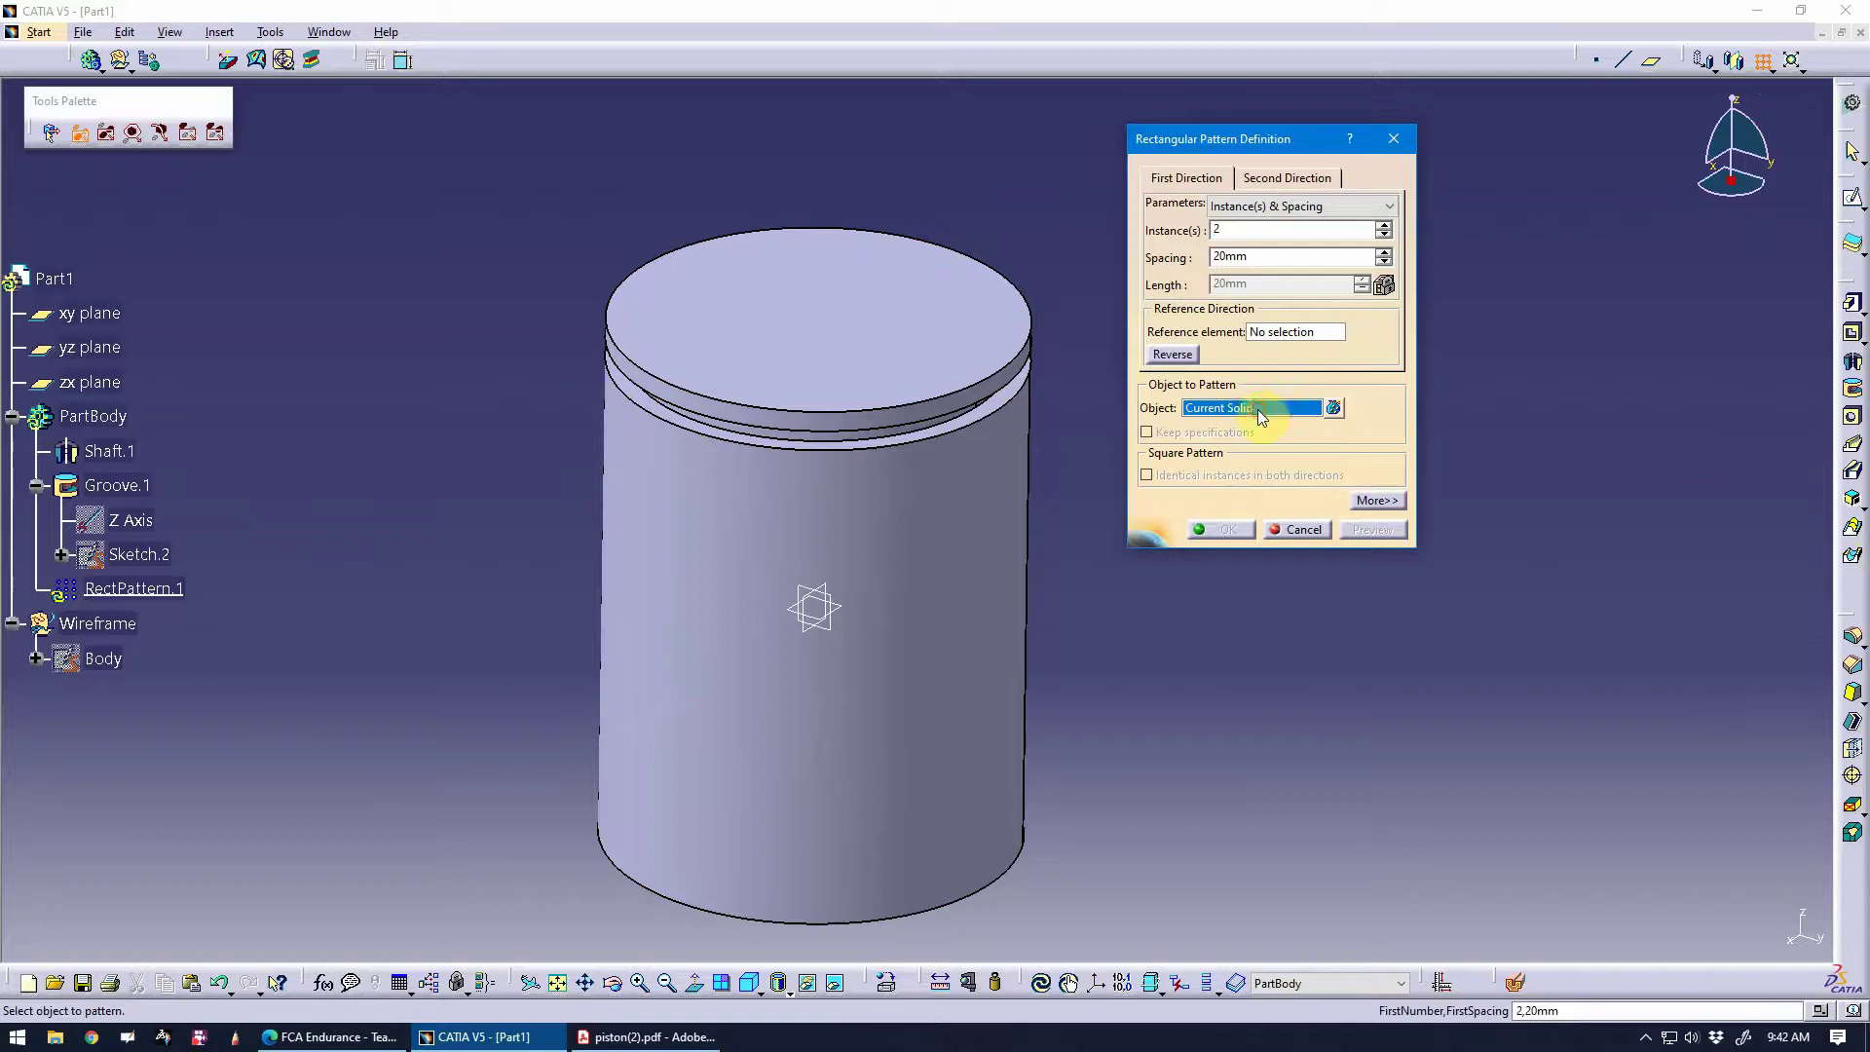
left_click(90, 487)
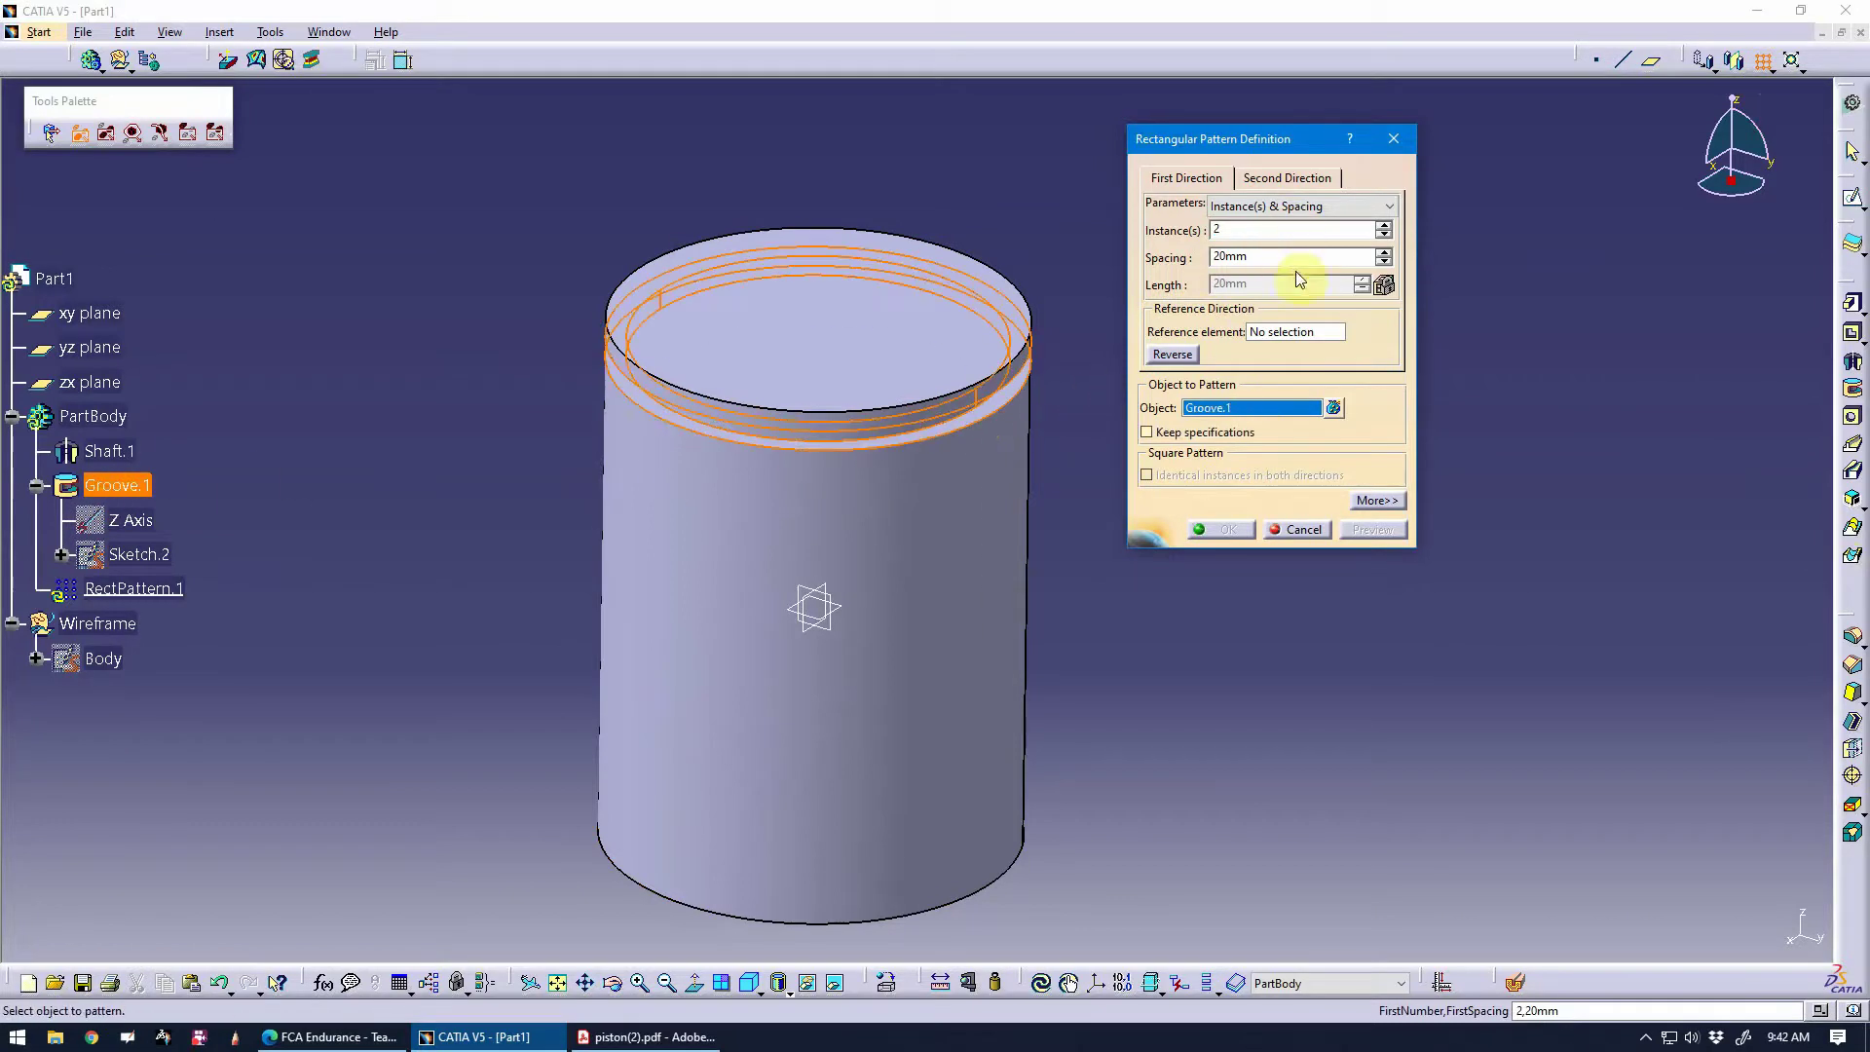
right_click(1292, 336)
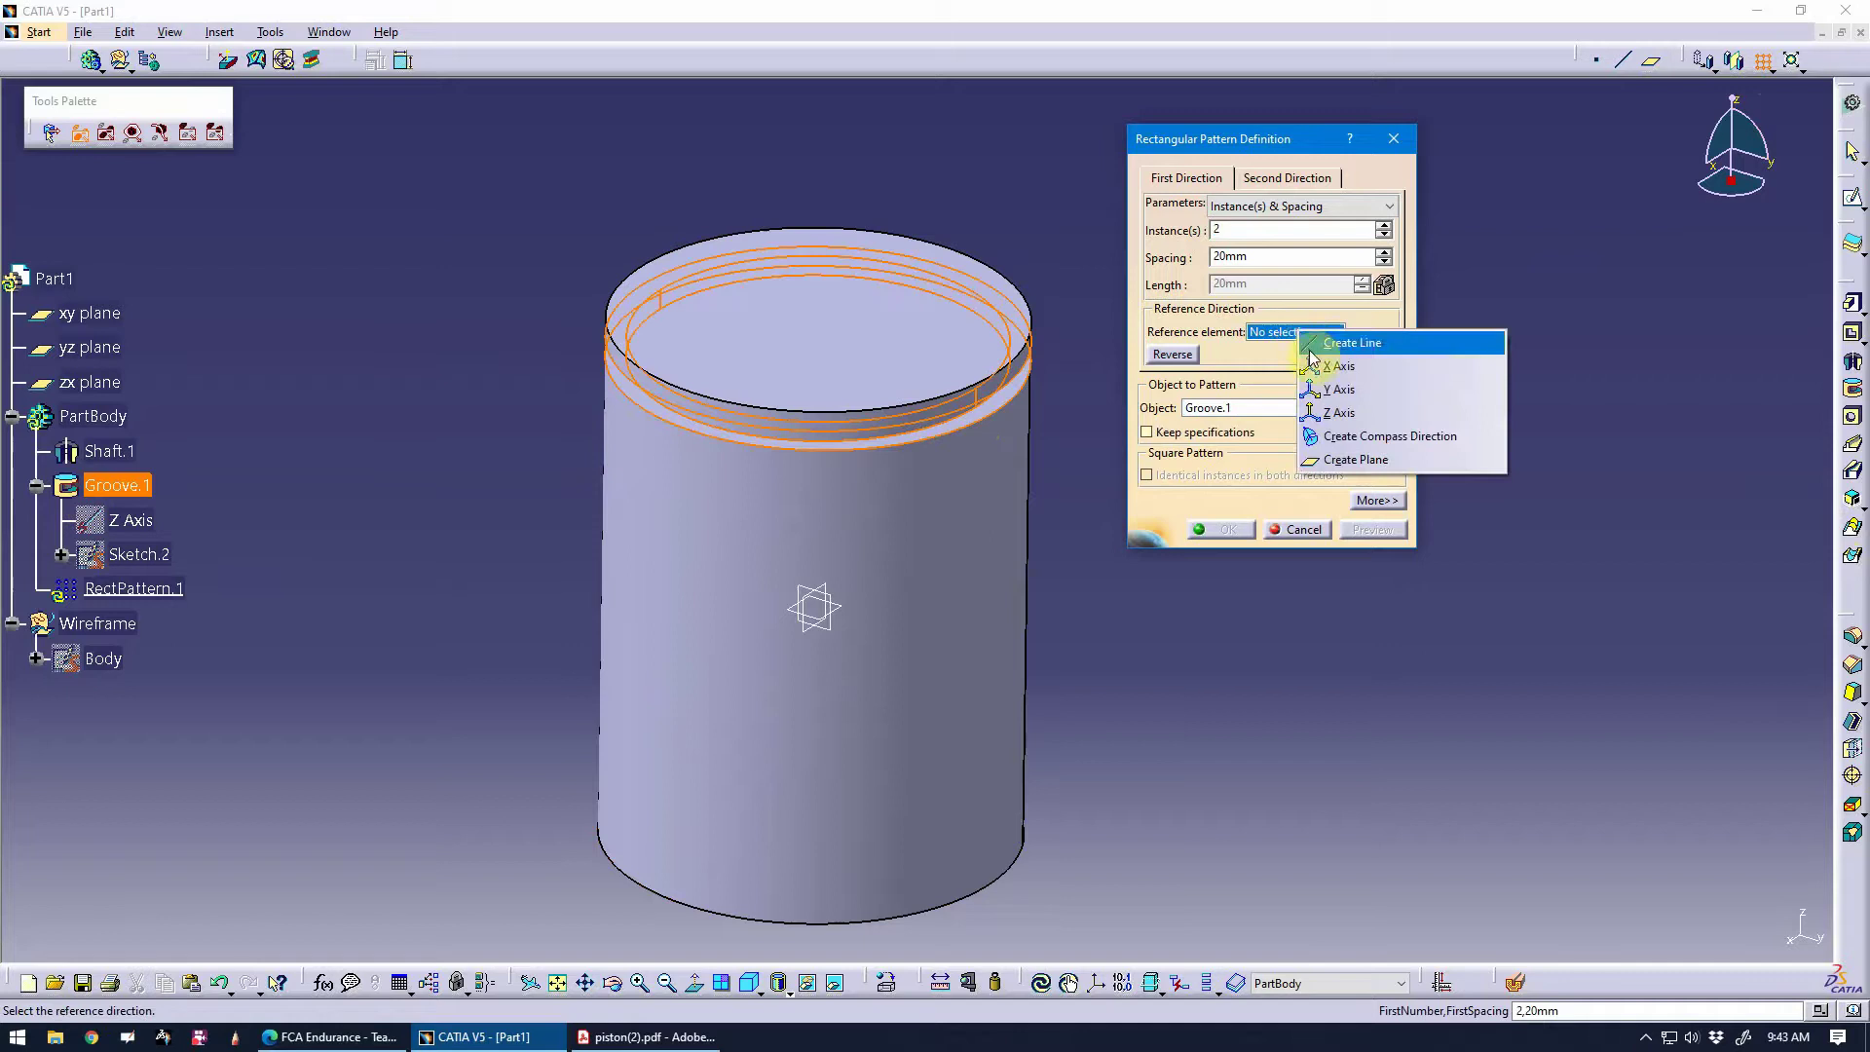
left_click(1266, 333)
right_click(1262, 333)
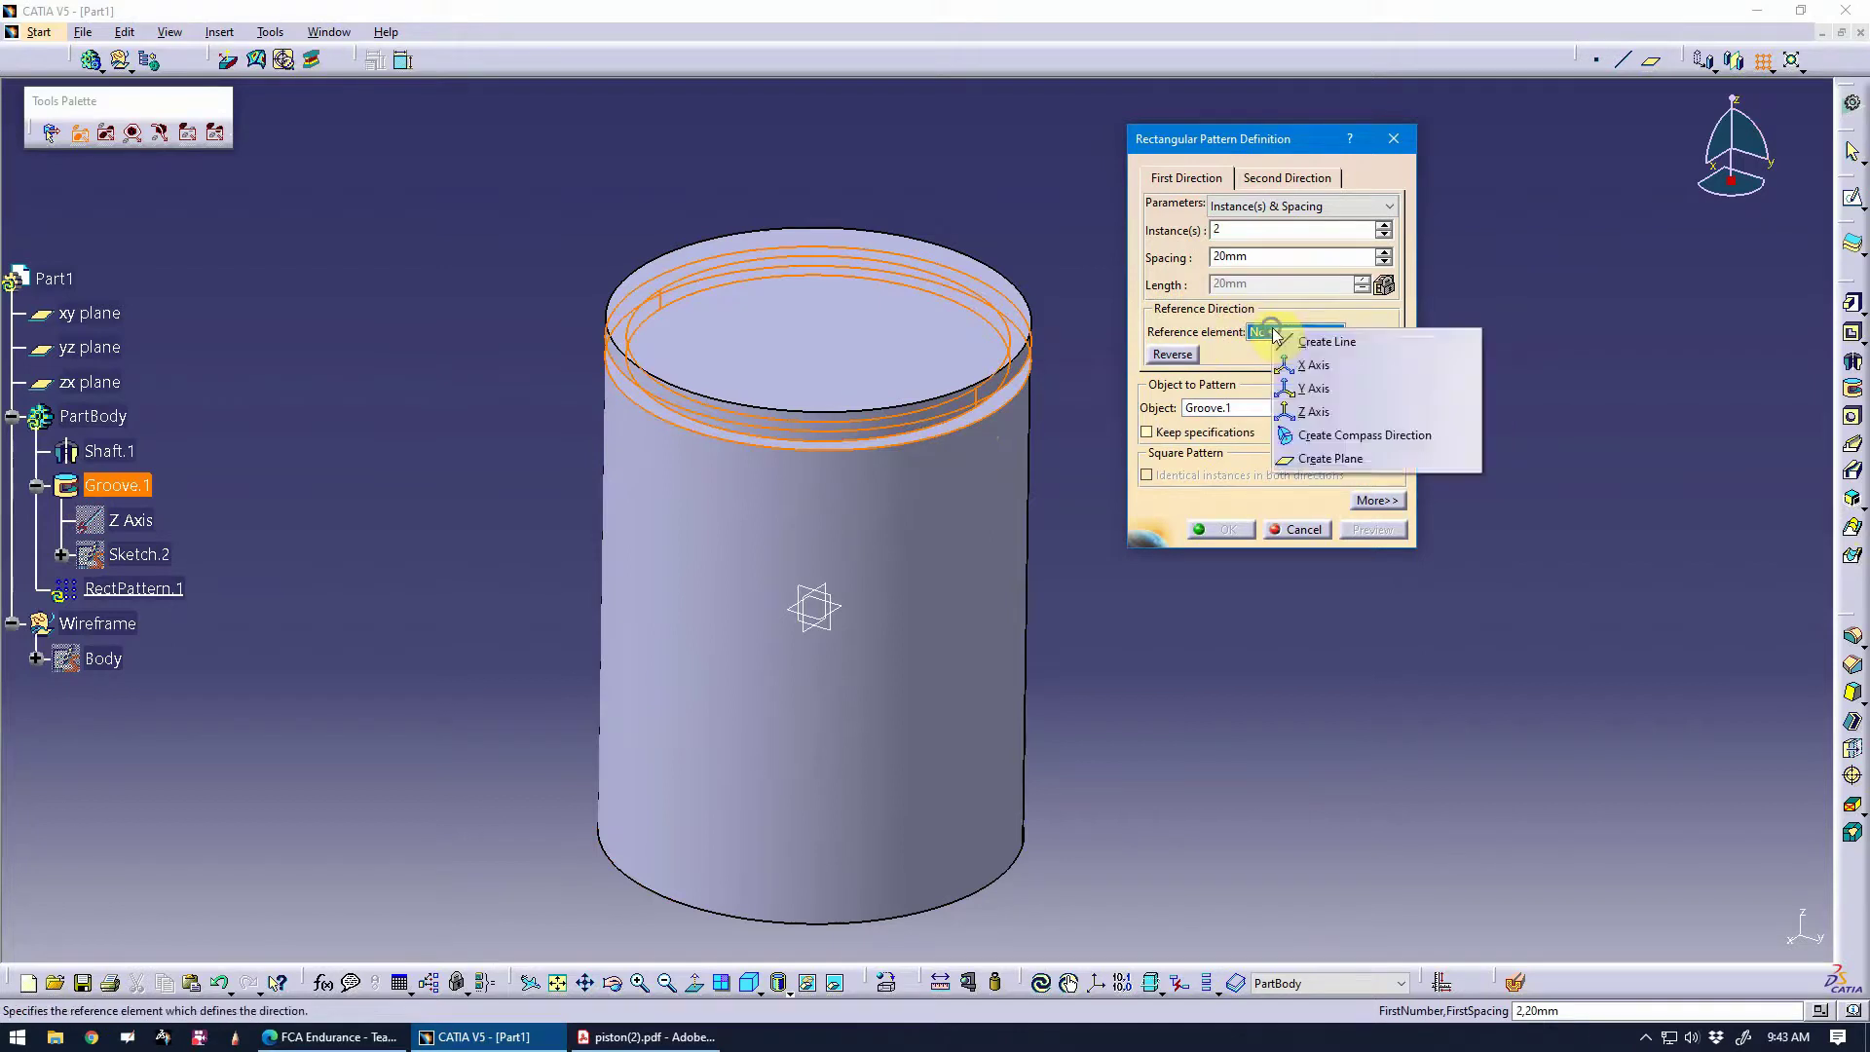
left_click(1314, 411)
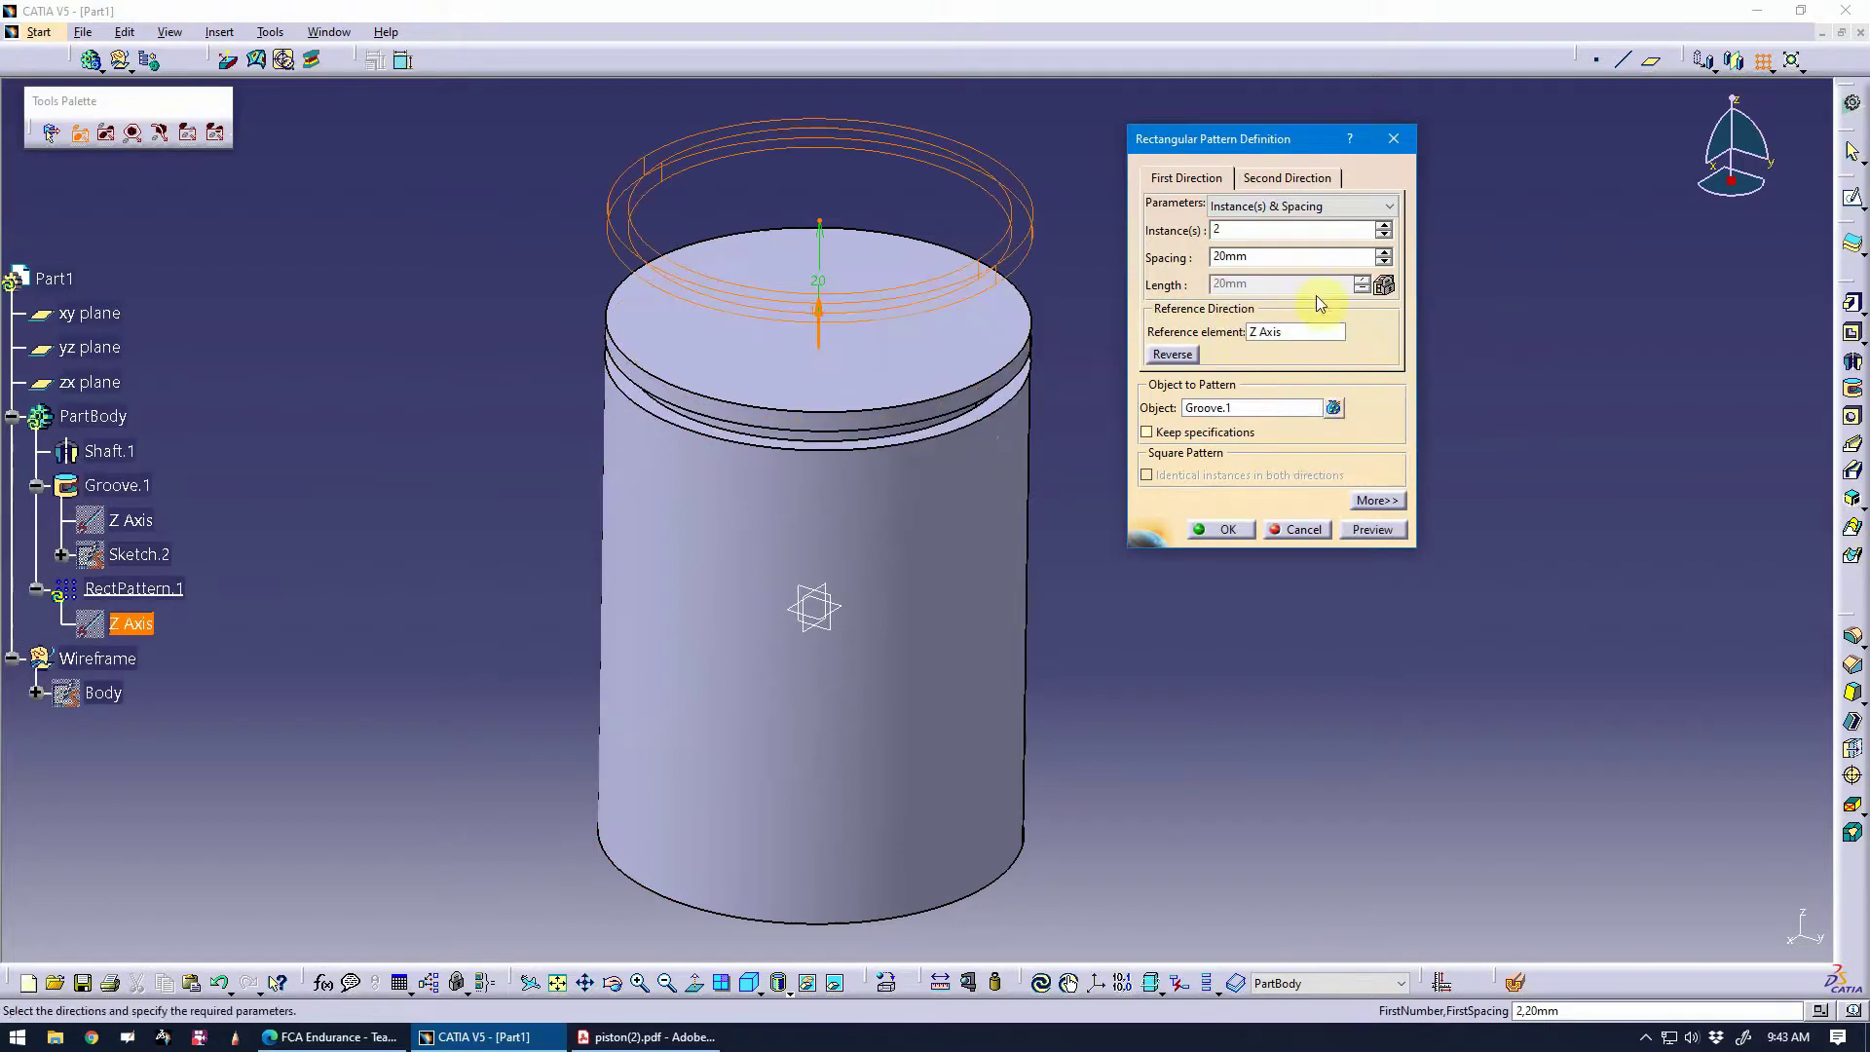
Set the groove pattern to 4 instances with 3 mm spacing and preview it.
left_click(1384, 227)
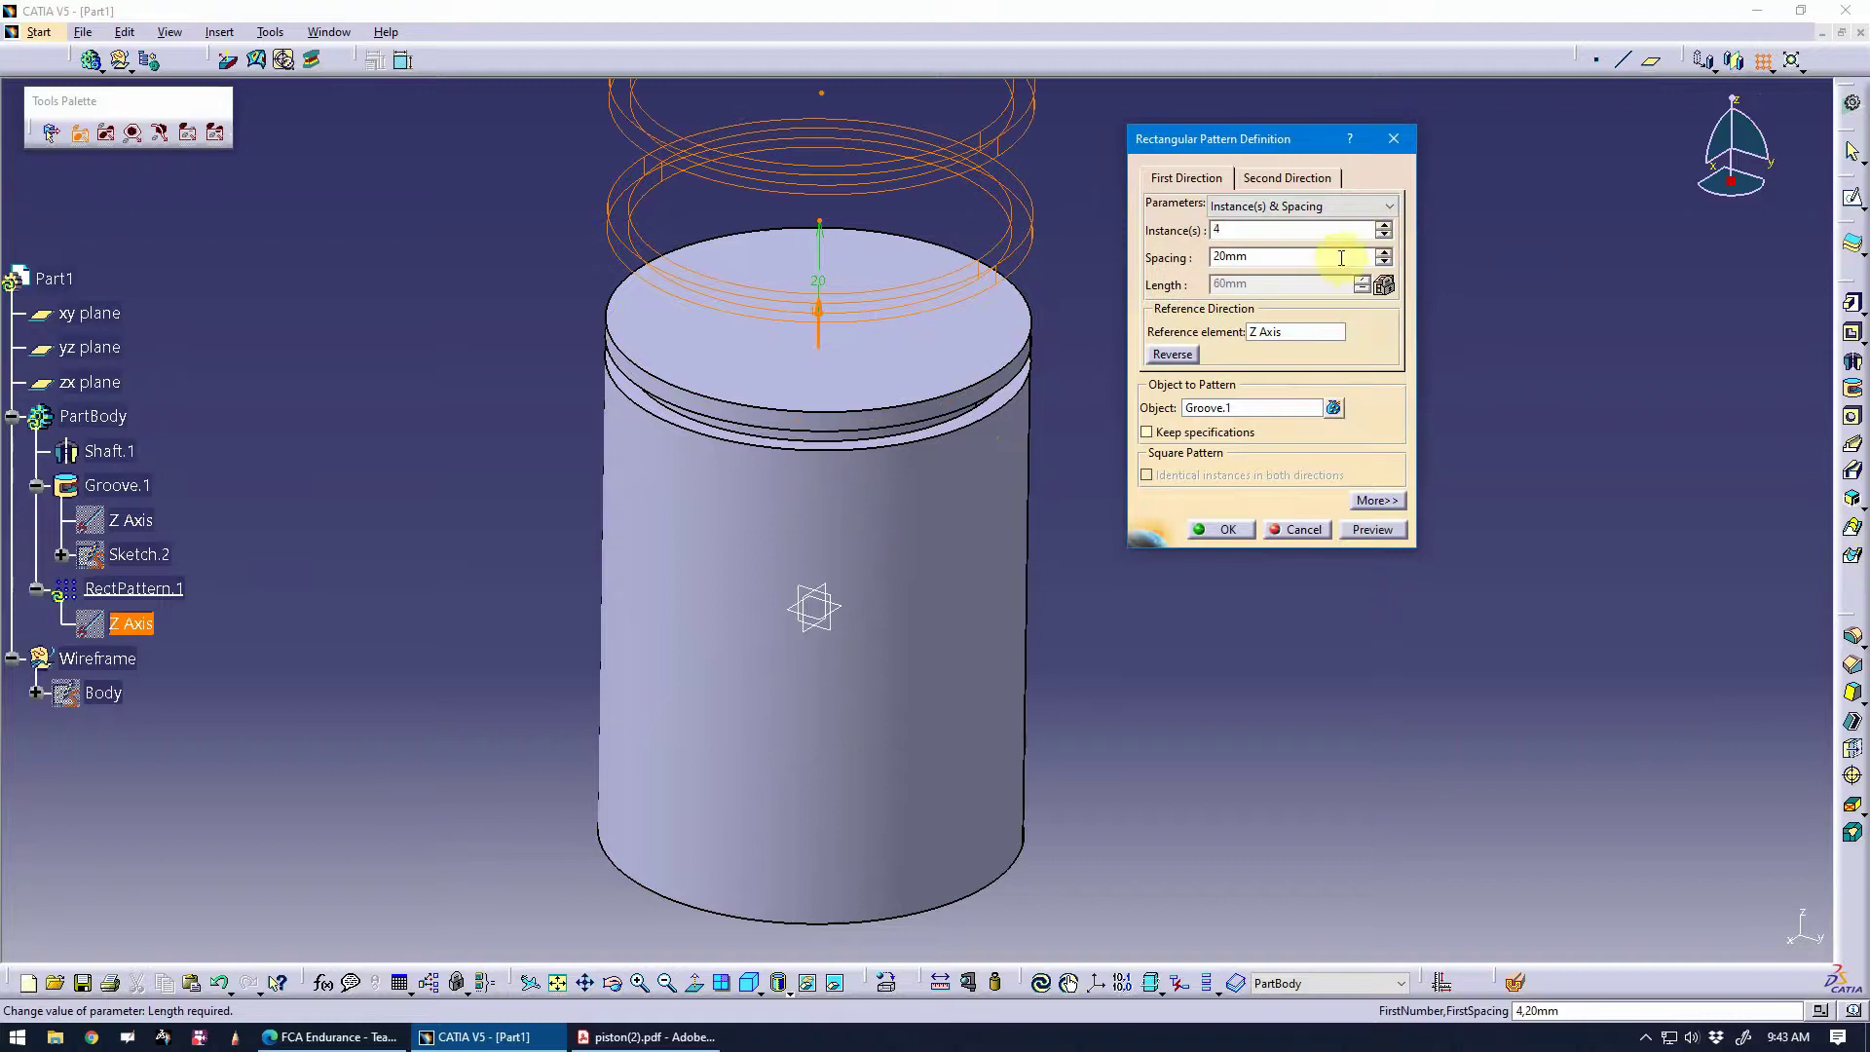
double_click(1294, 263)
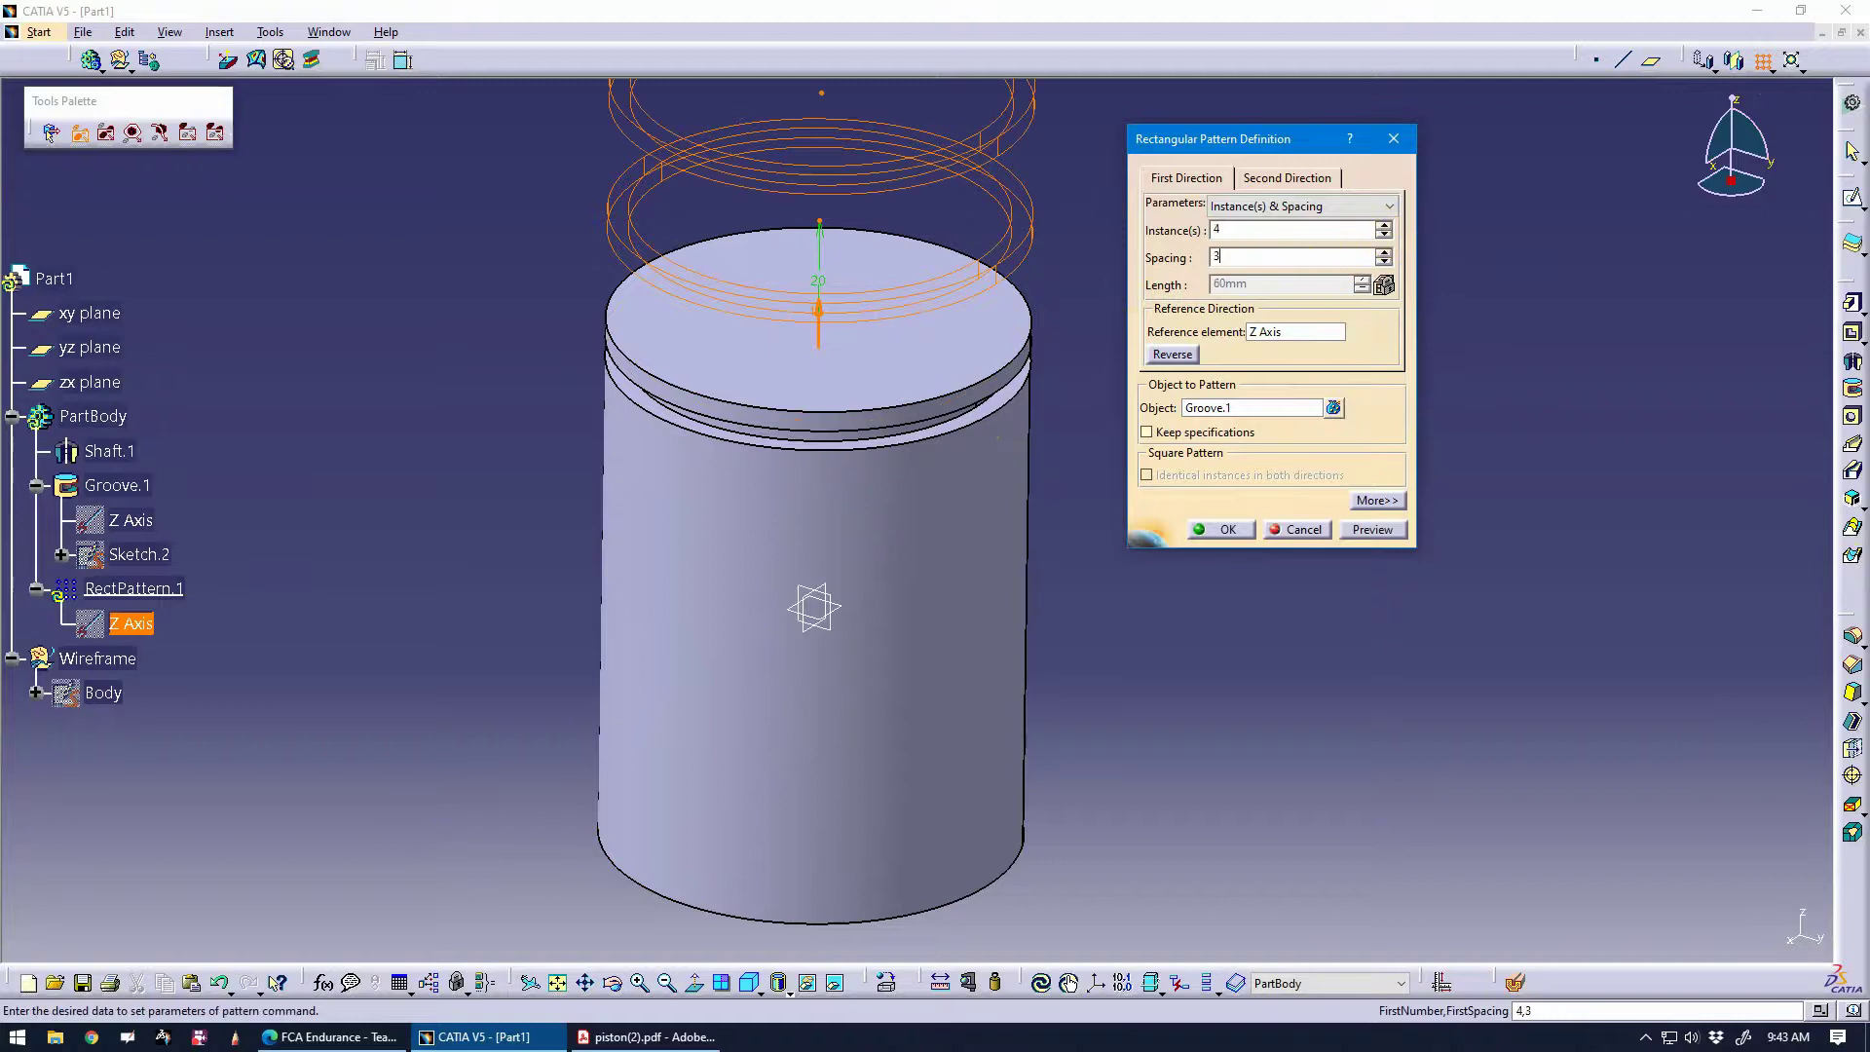
left_click(1133, 282)
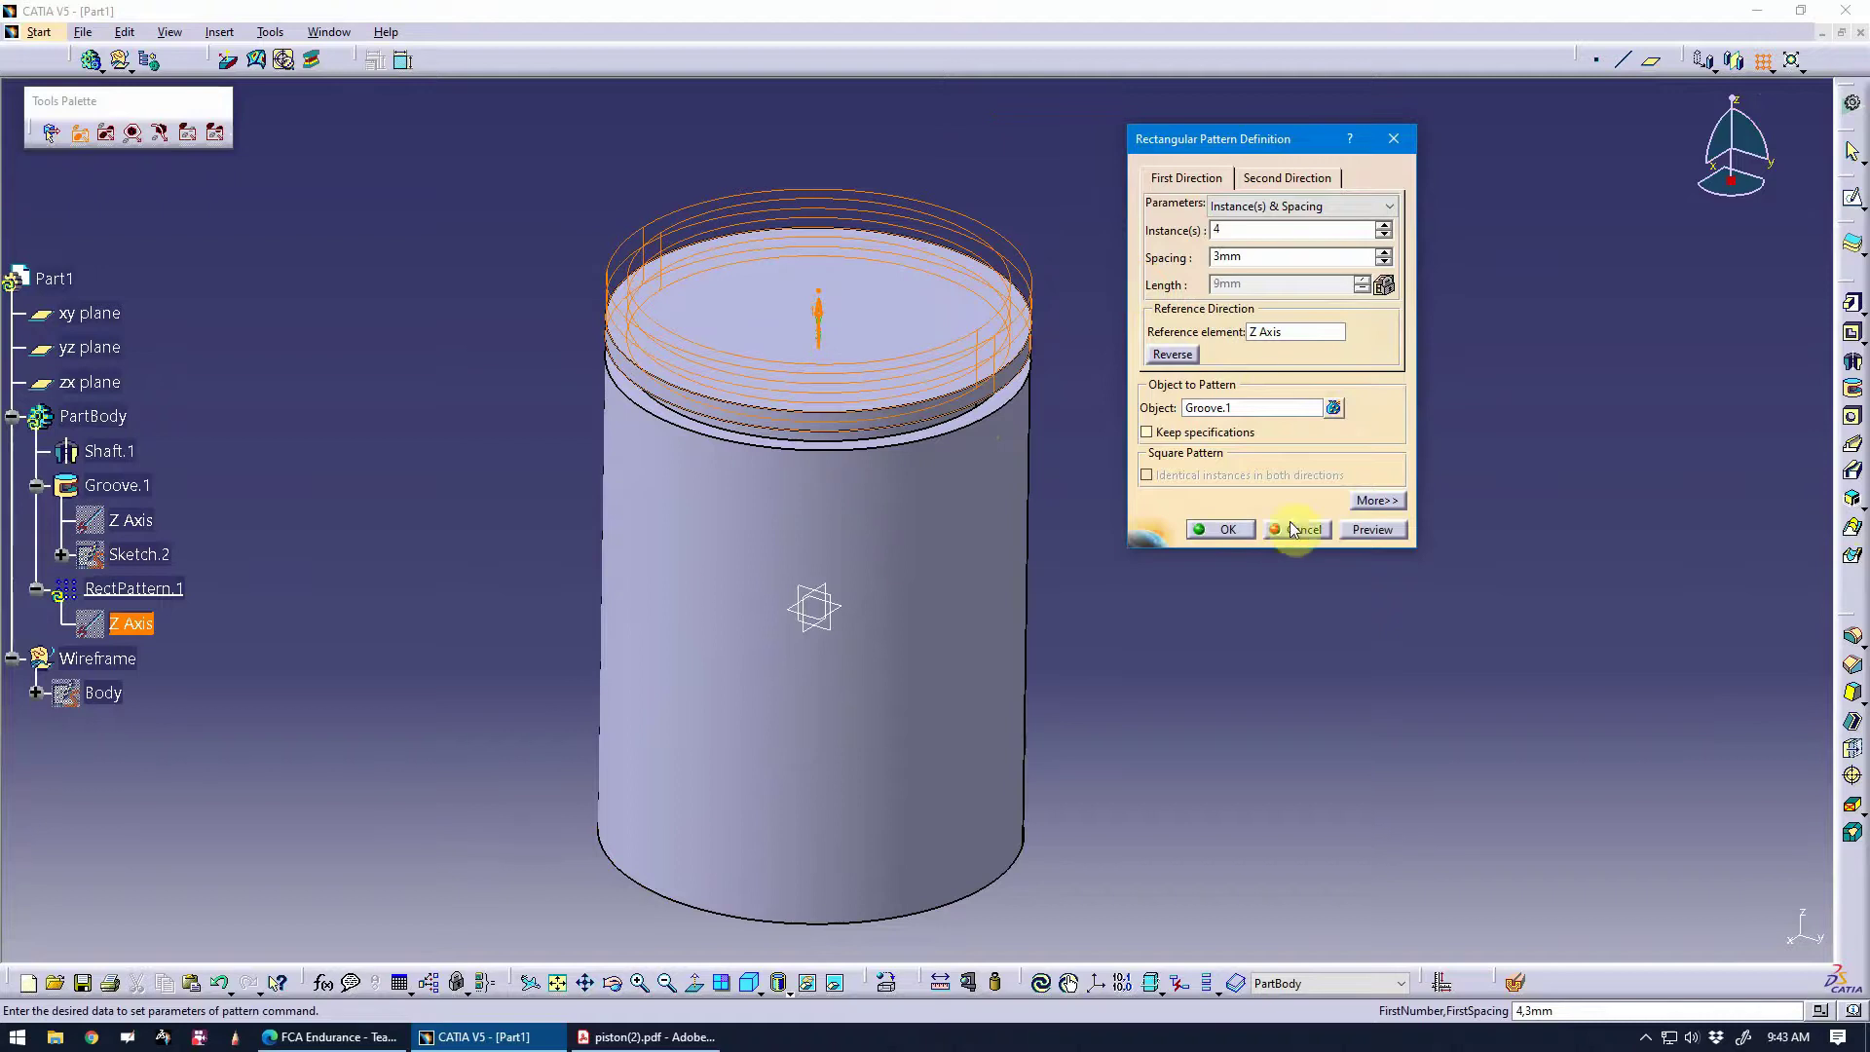
left_click(1365, 535)
middle_click_drag(835, 646, 849, 528)
left_click(1330, 284)
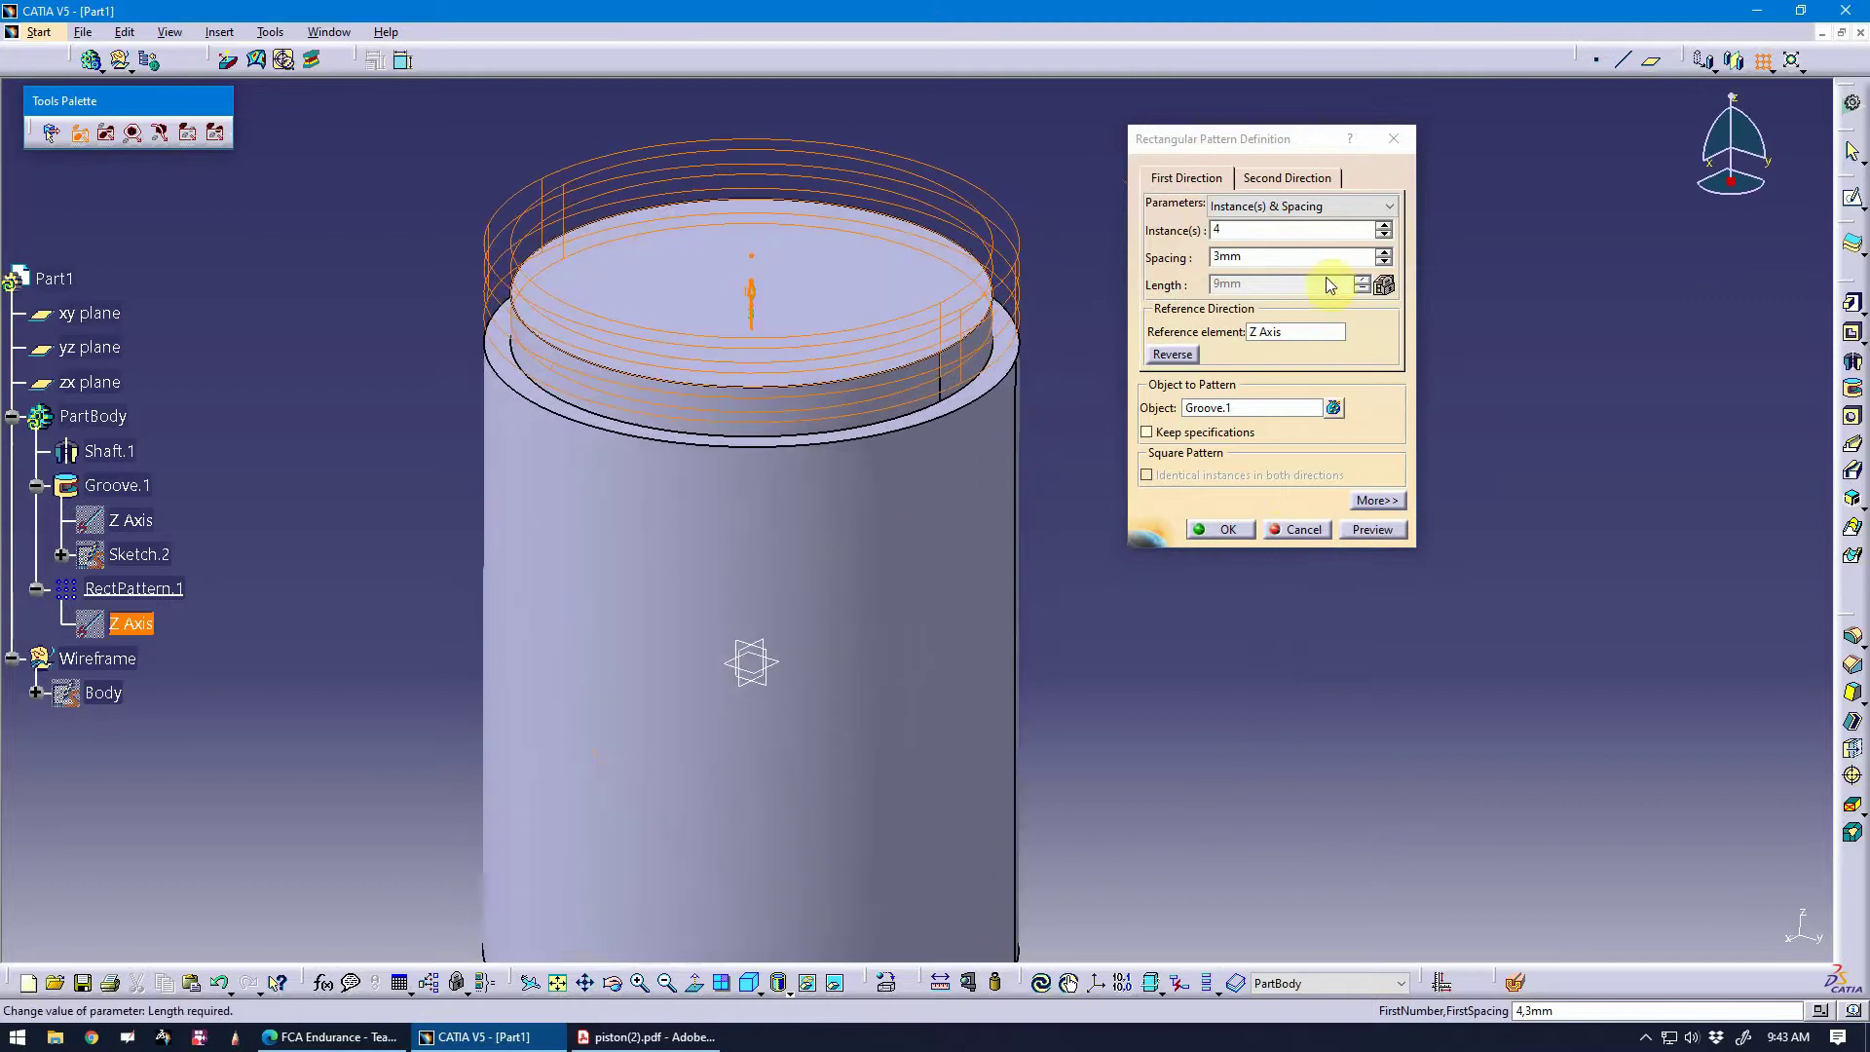
Set the pattern spacing to 5 mm, reverse its direction to run down the piston, and create the pattern.
left_click(1383, 252)
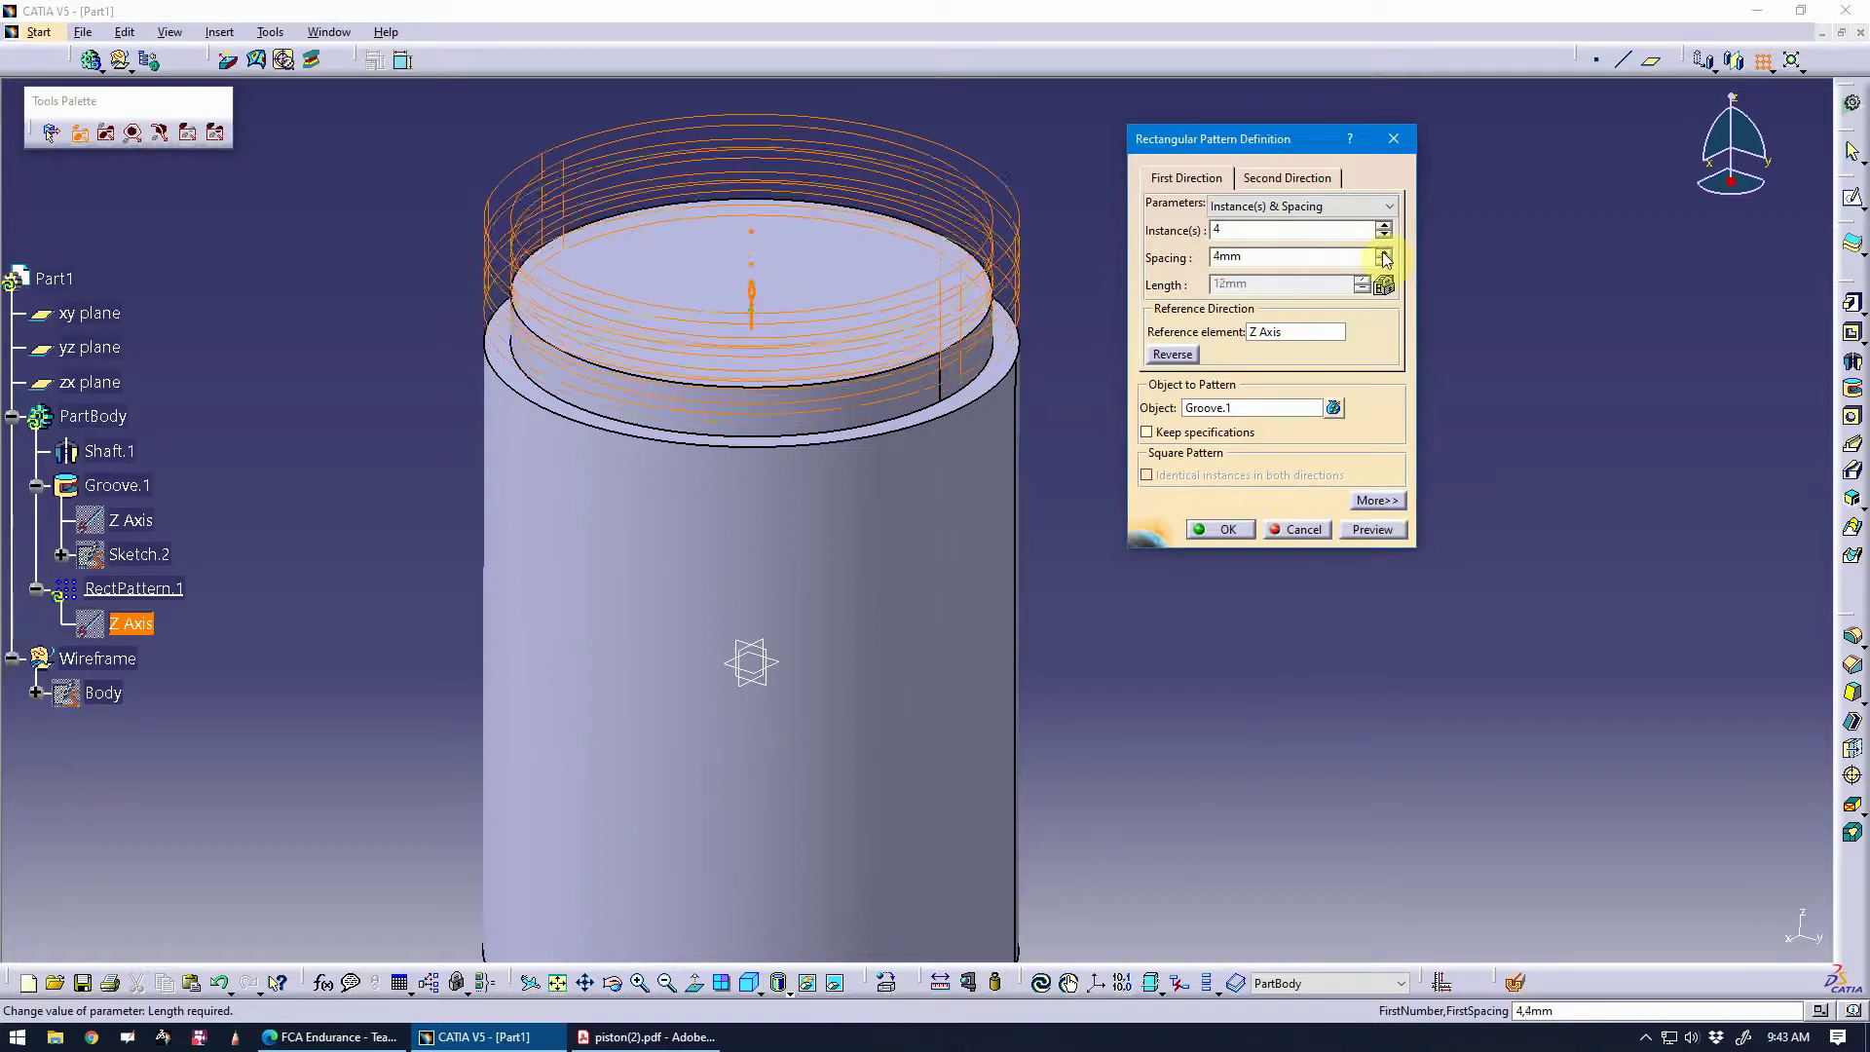
left_click(1383, 251)
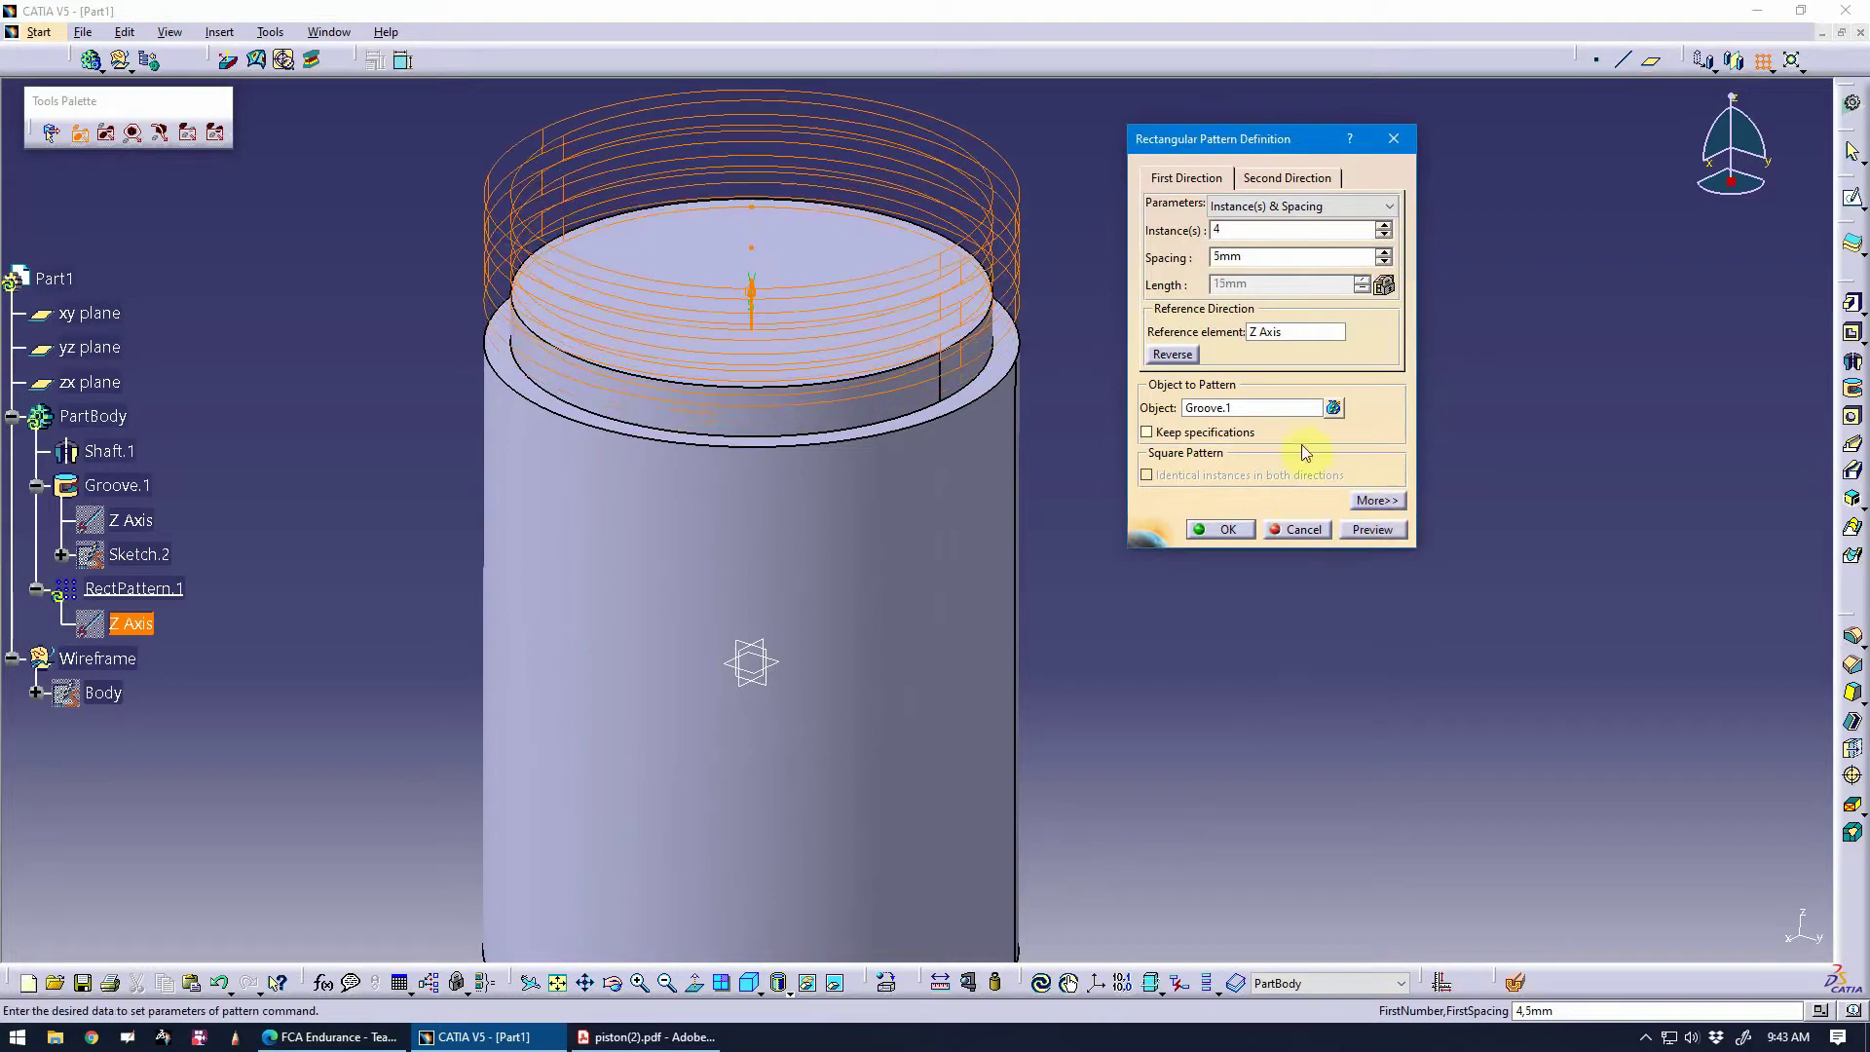
left_click(1172, 354)
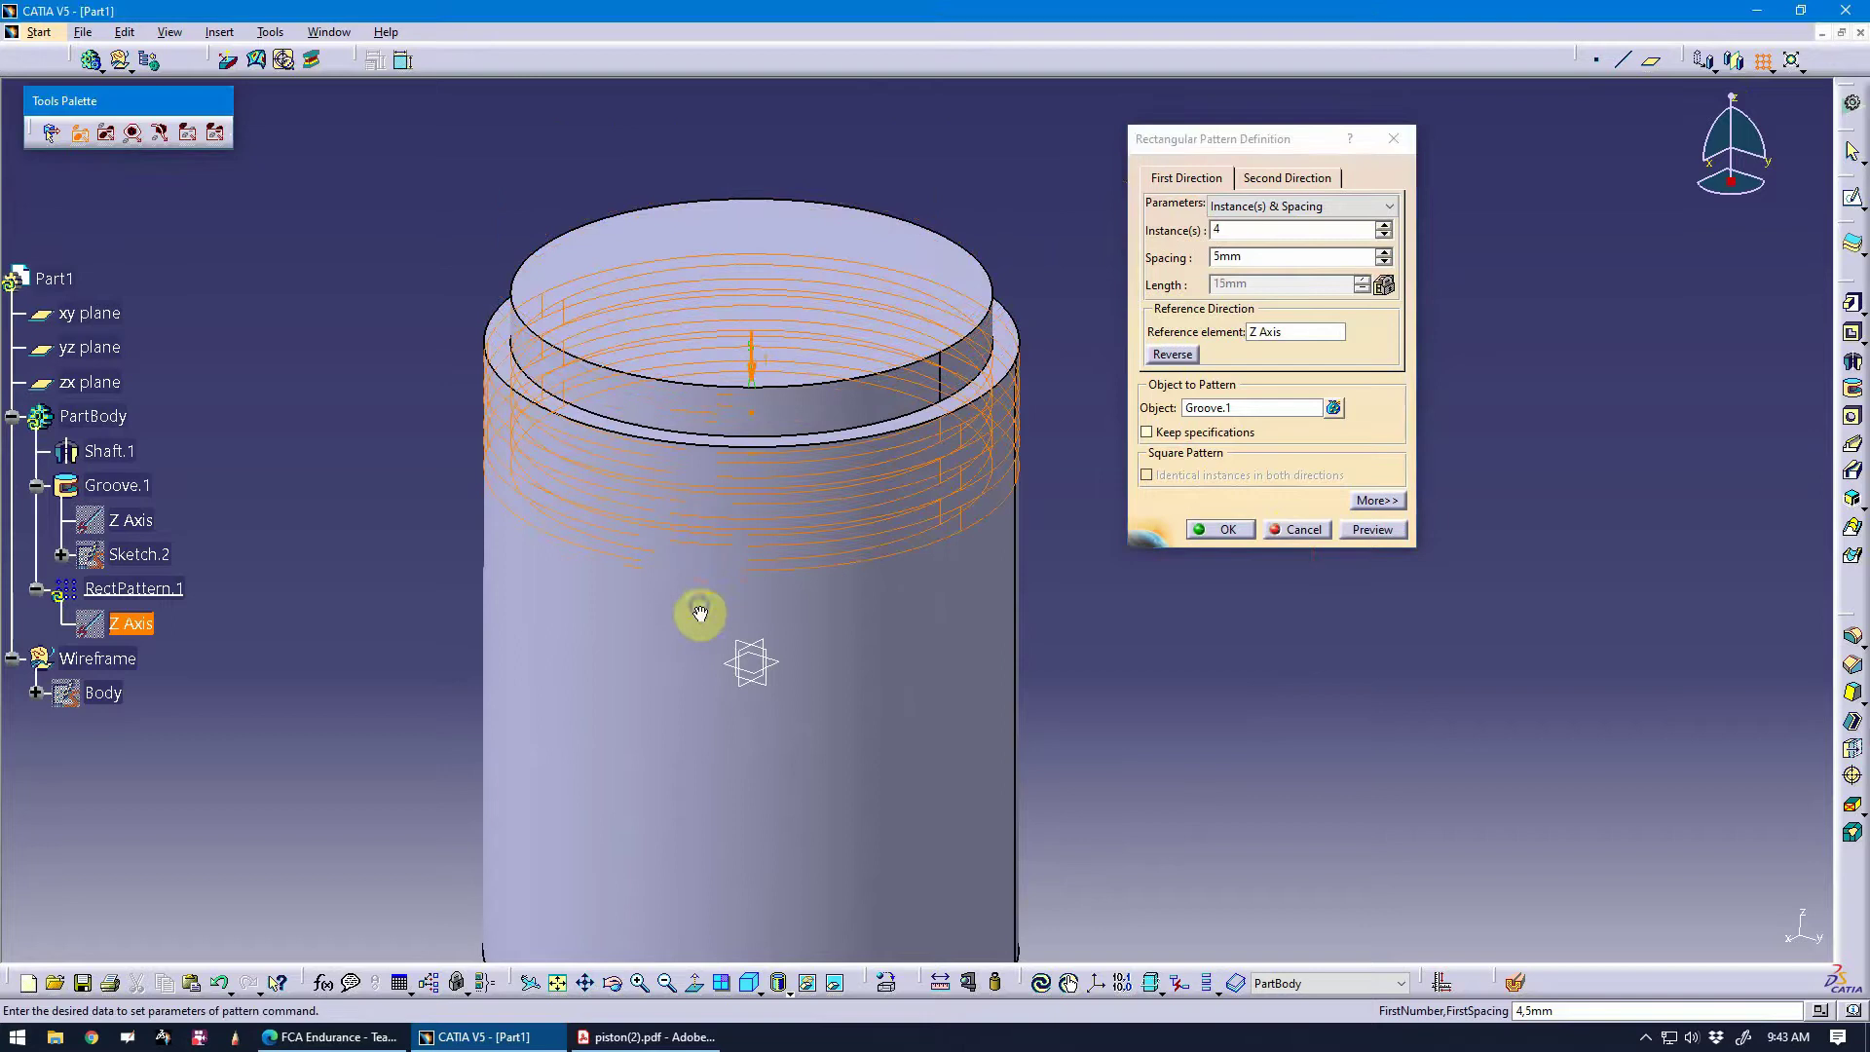
middle_click_drag(701, 617, 772, 506)
left_click(1219, 529)
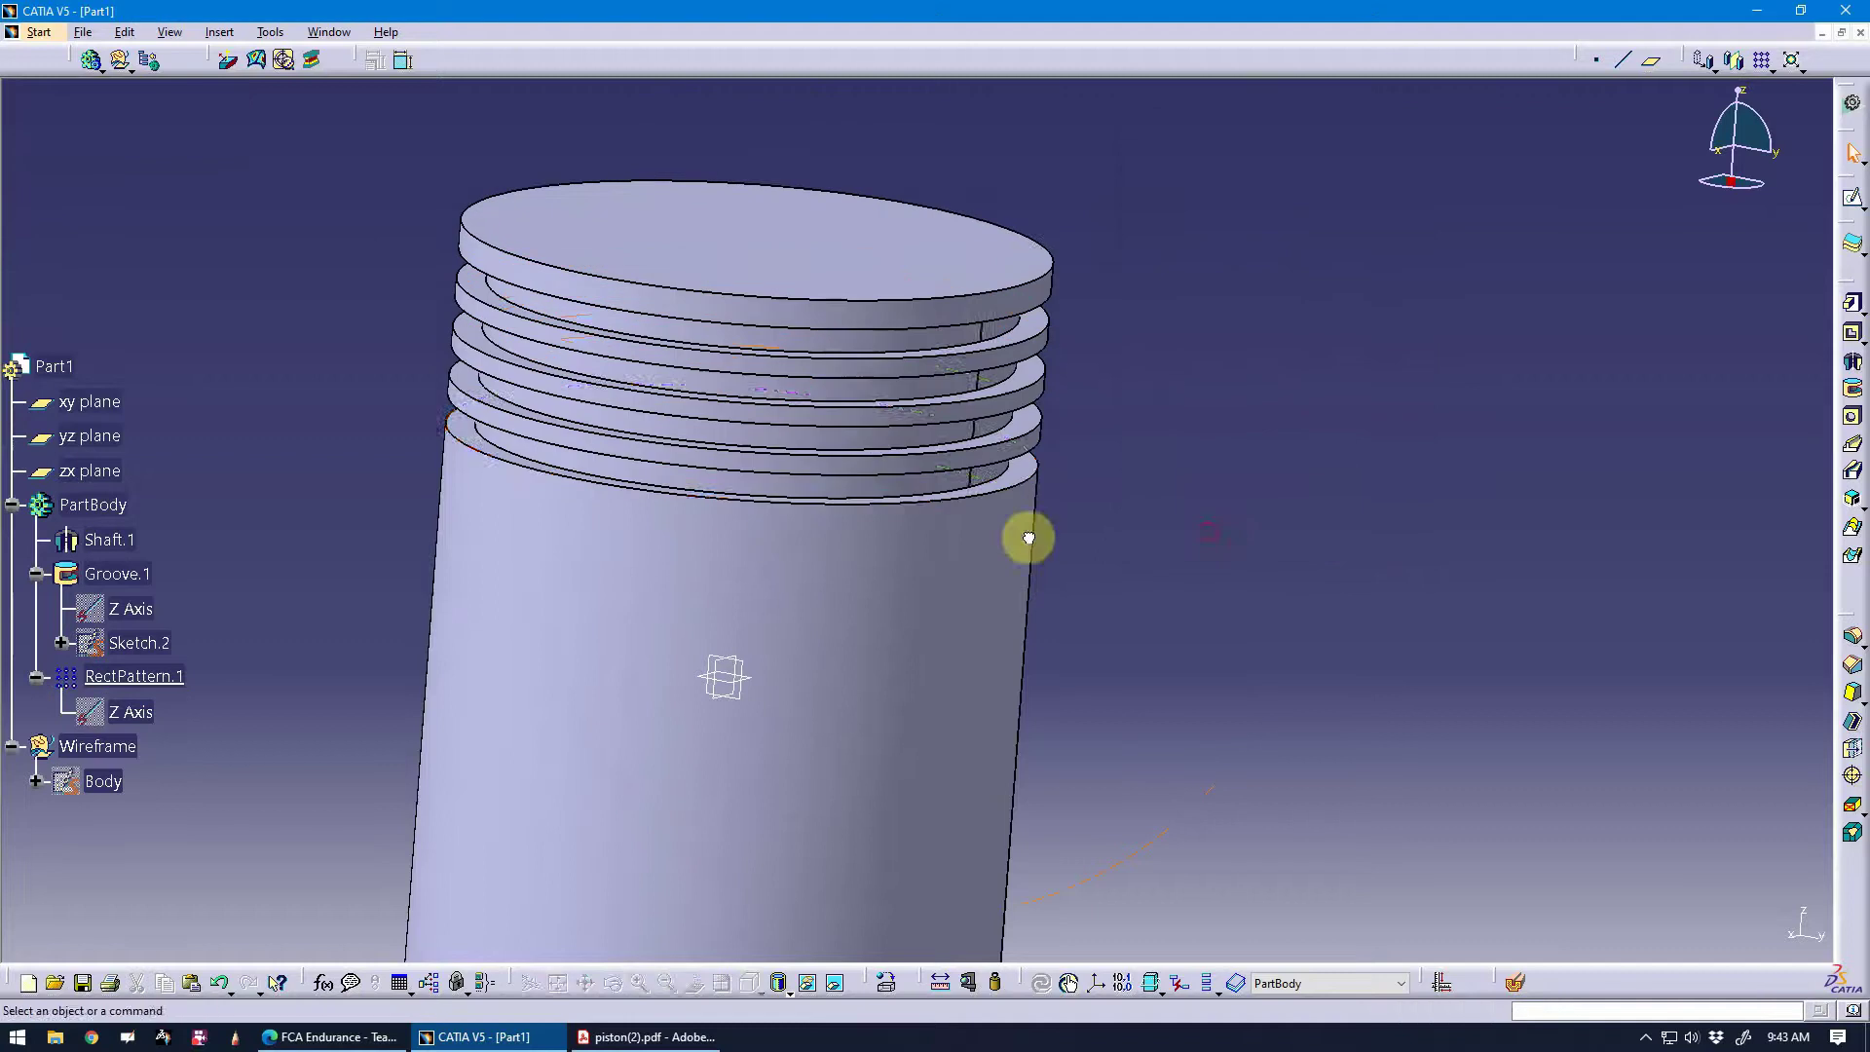
Redefine the groove pattern by Instance(s) & Length, keeping 4 instances and setting the length to 24 mm from the PDF drawing.
middle_click_drag(615, 695, 430, 782)
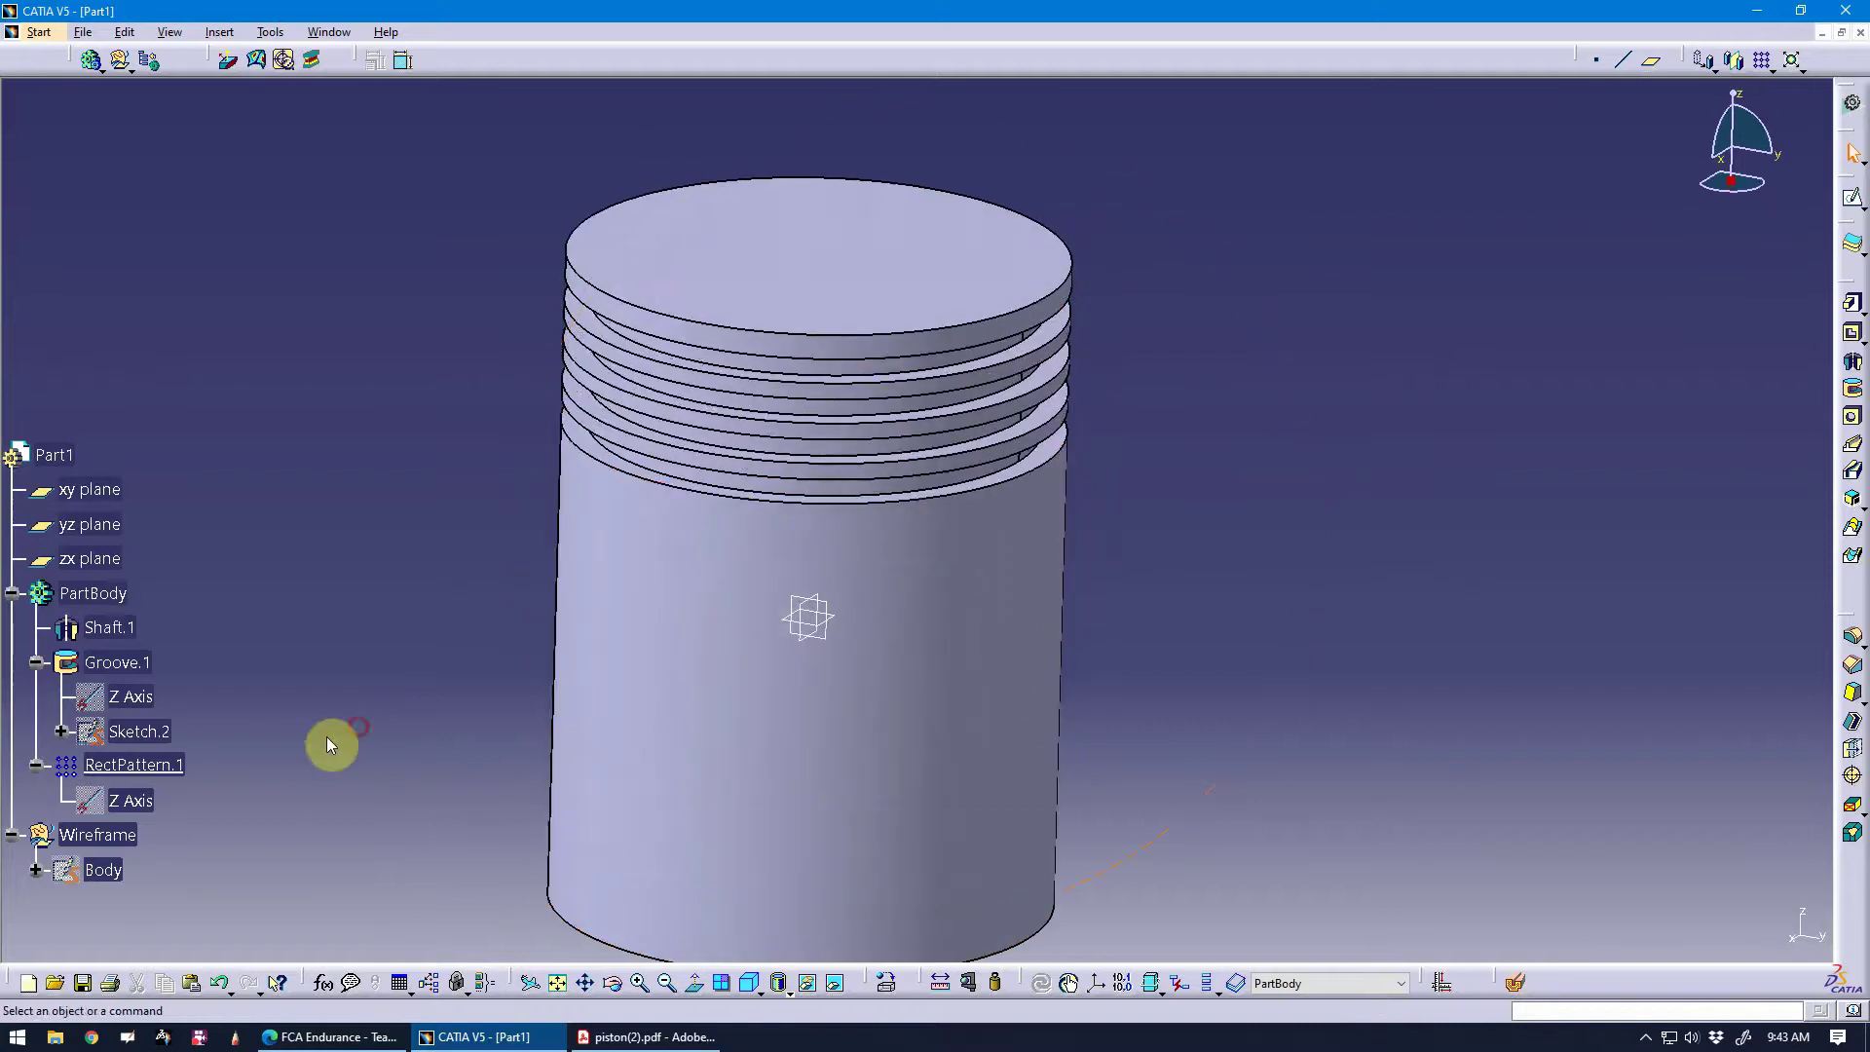
double_click(134, 764)
left_click(1263, 239)
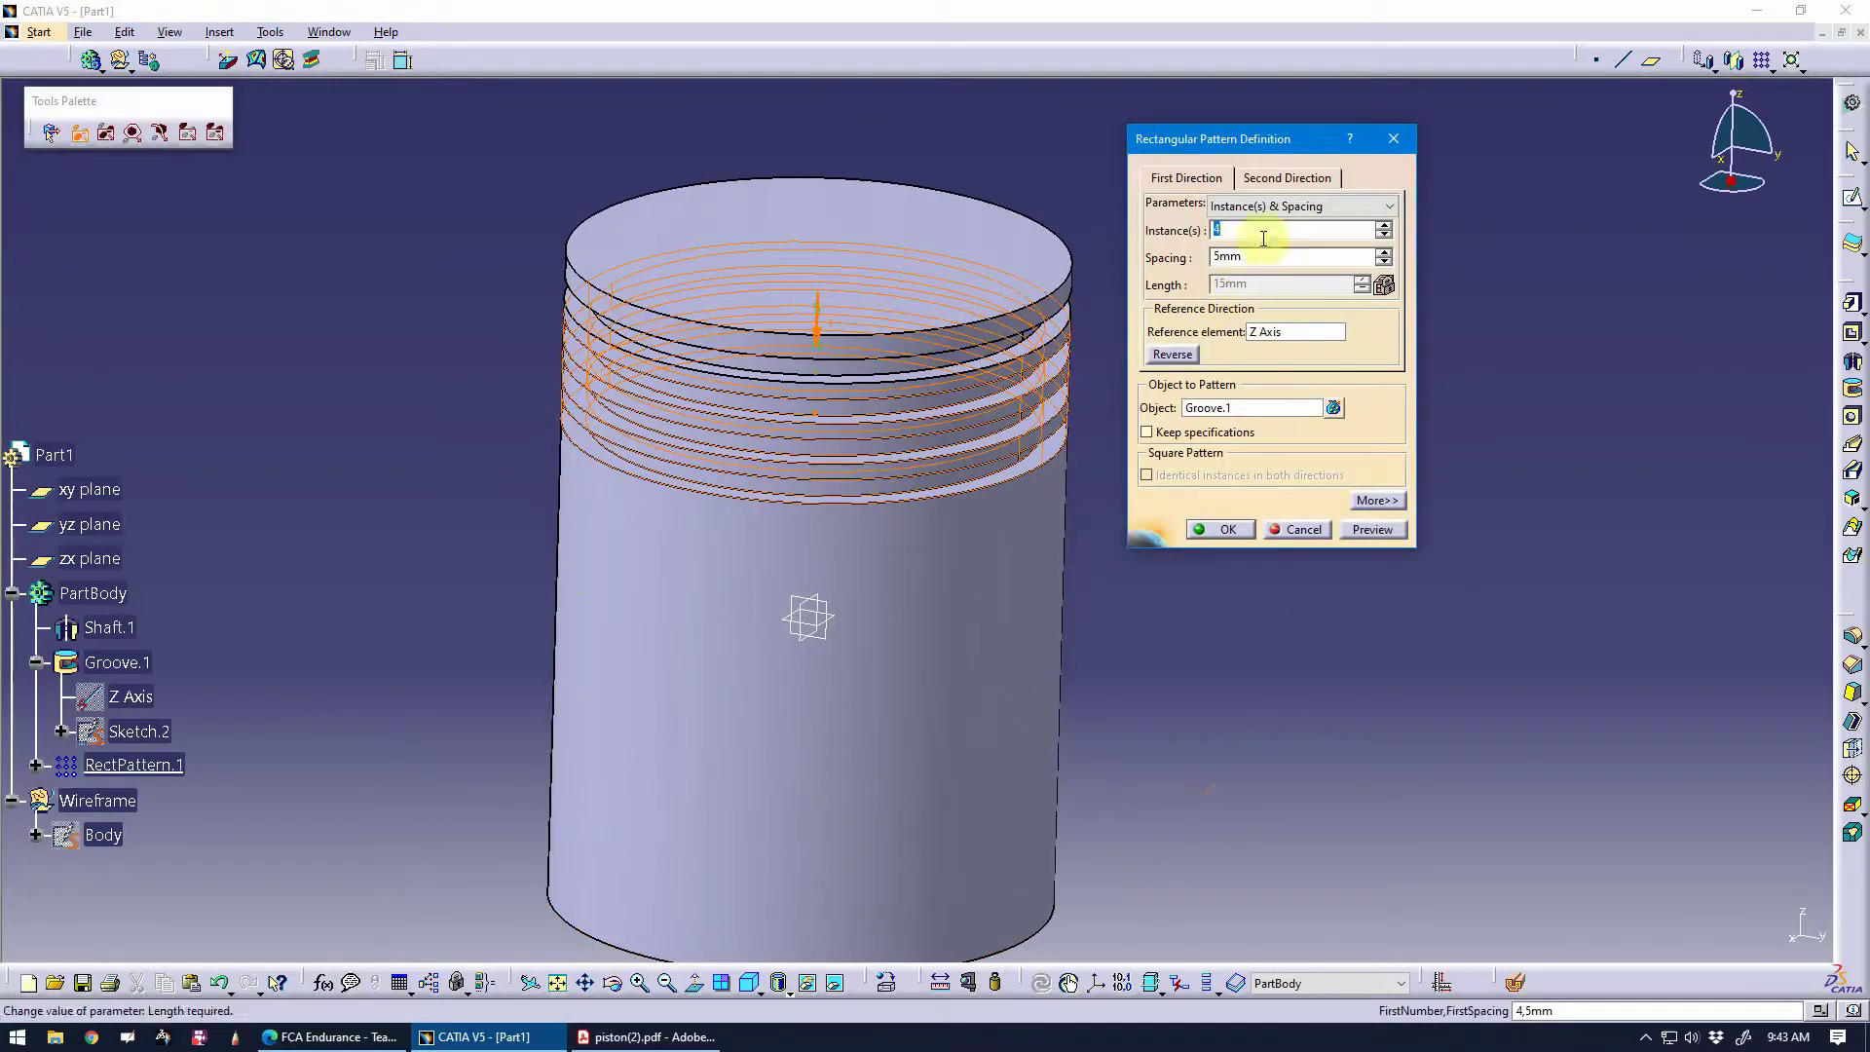
left_click(650, 1037)
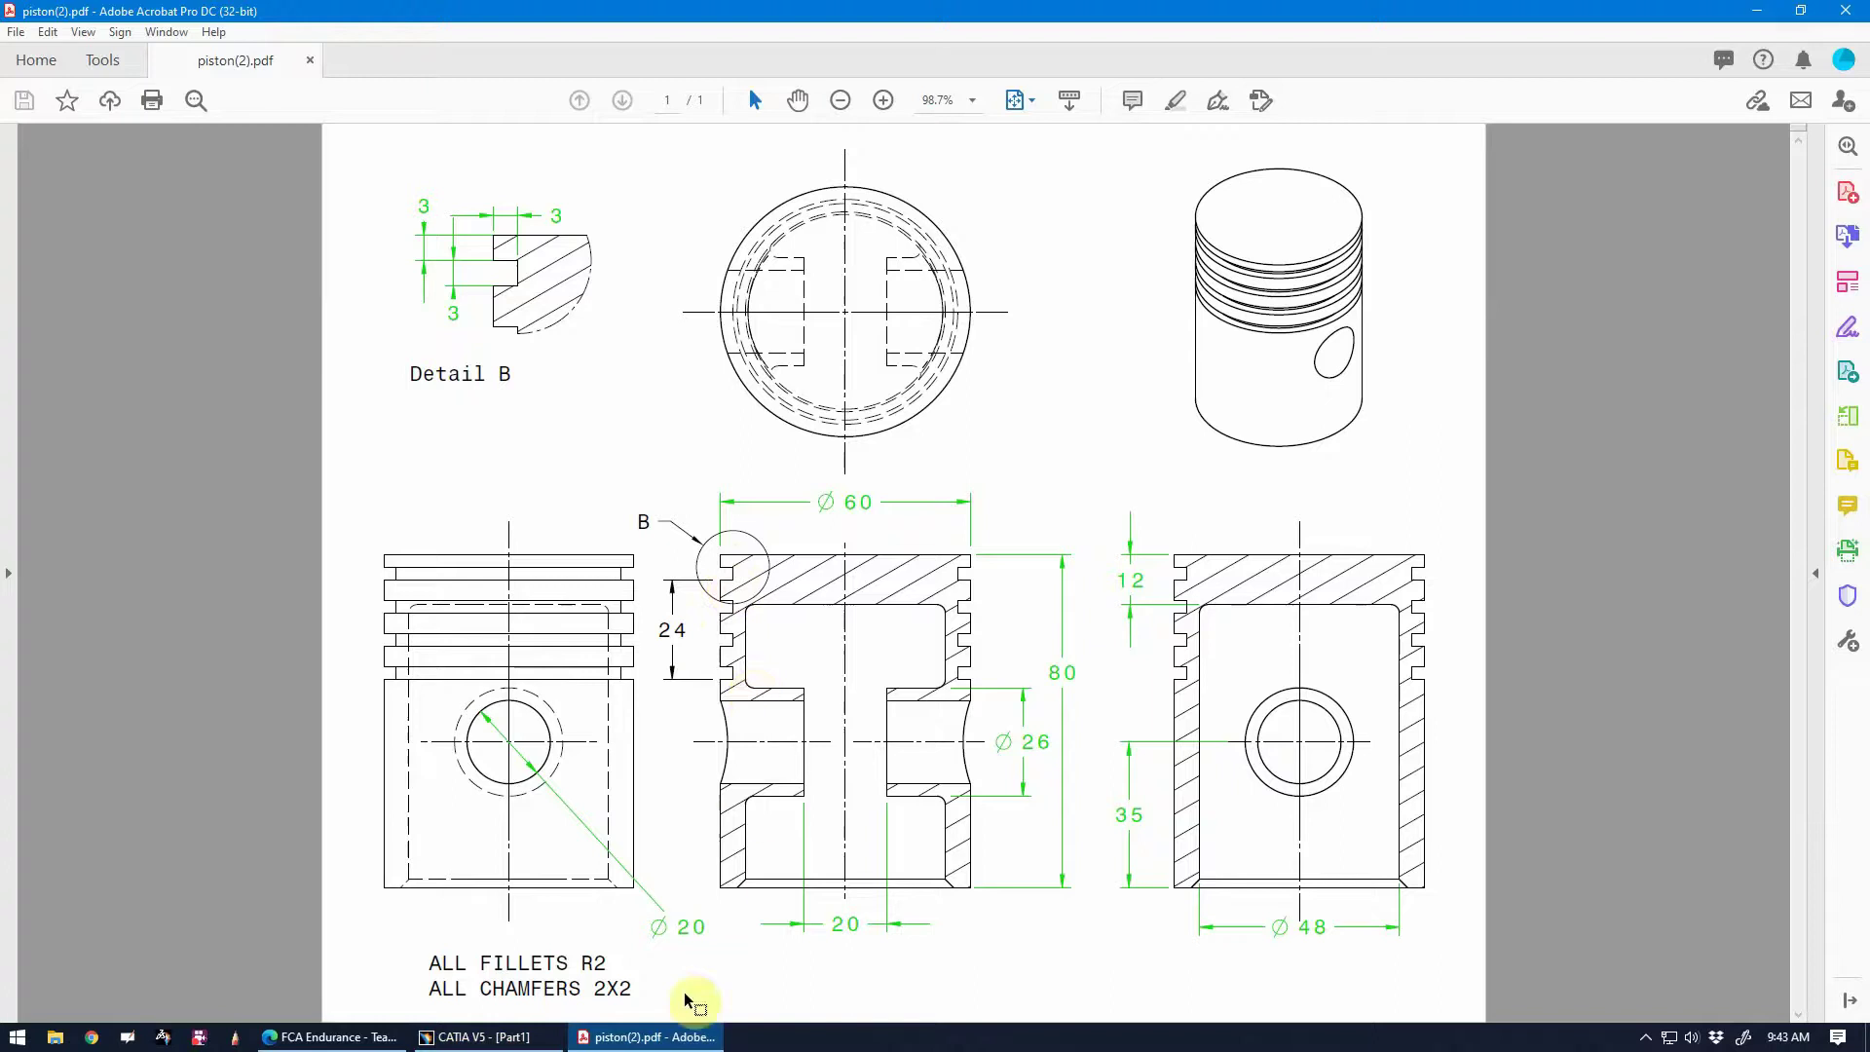
left_click(469, 1038)
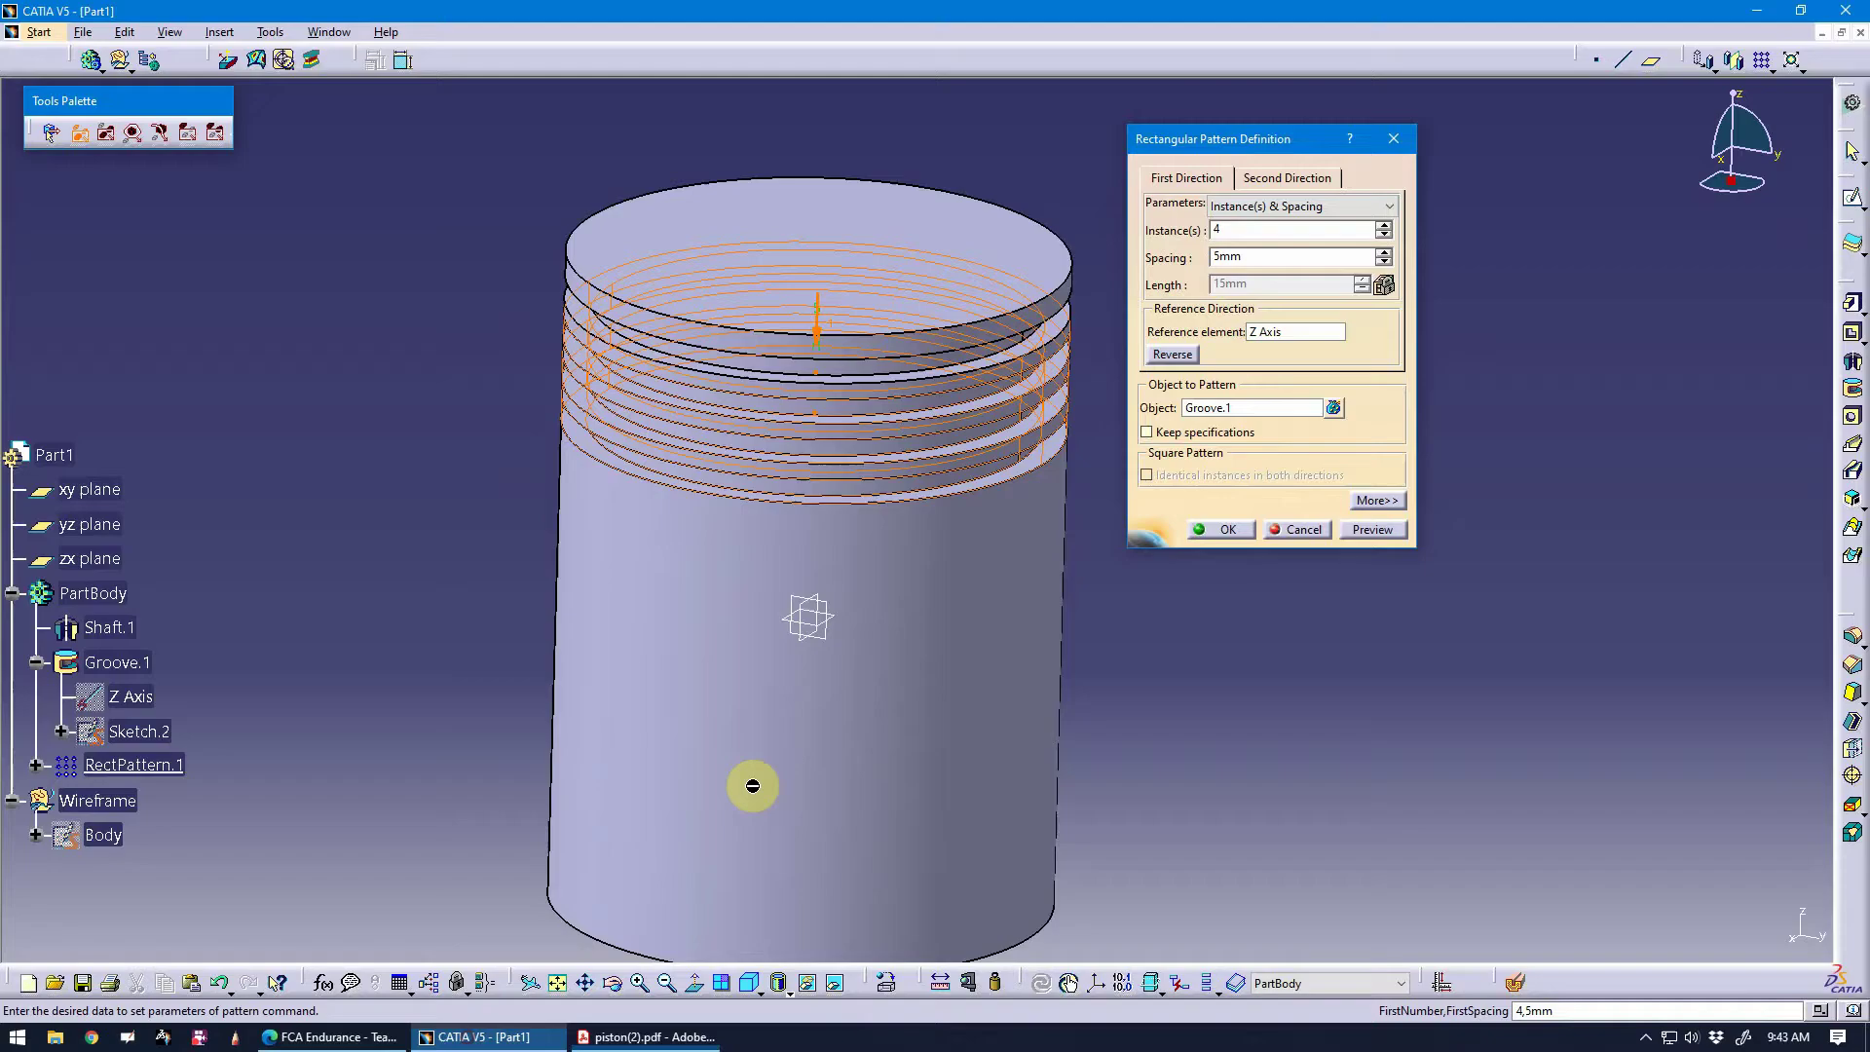
left_click(1291, 207)
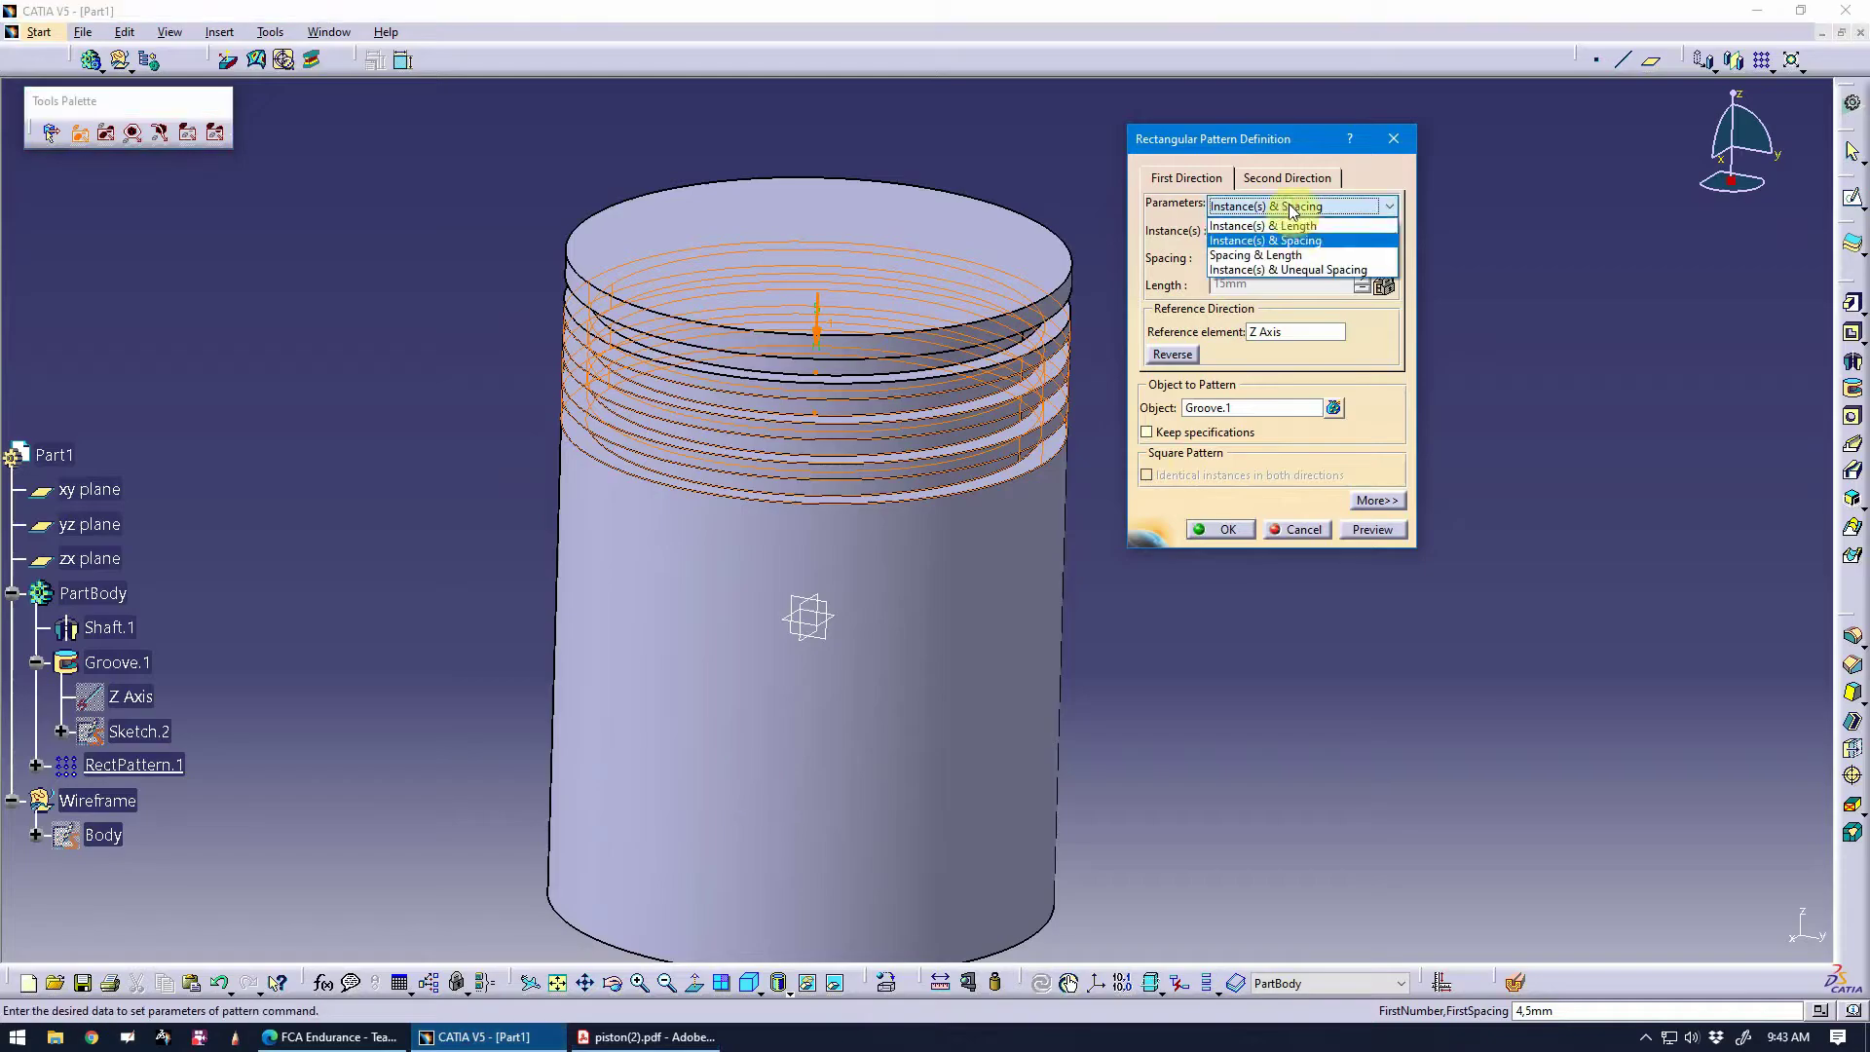
left_click(1295, 225)
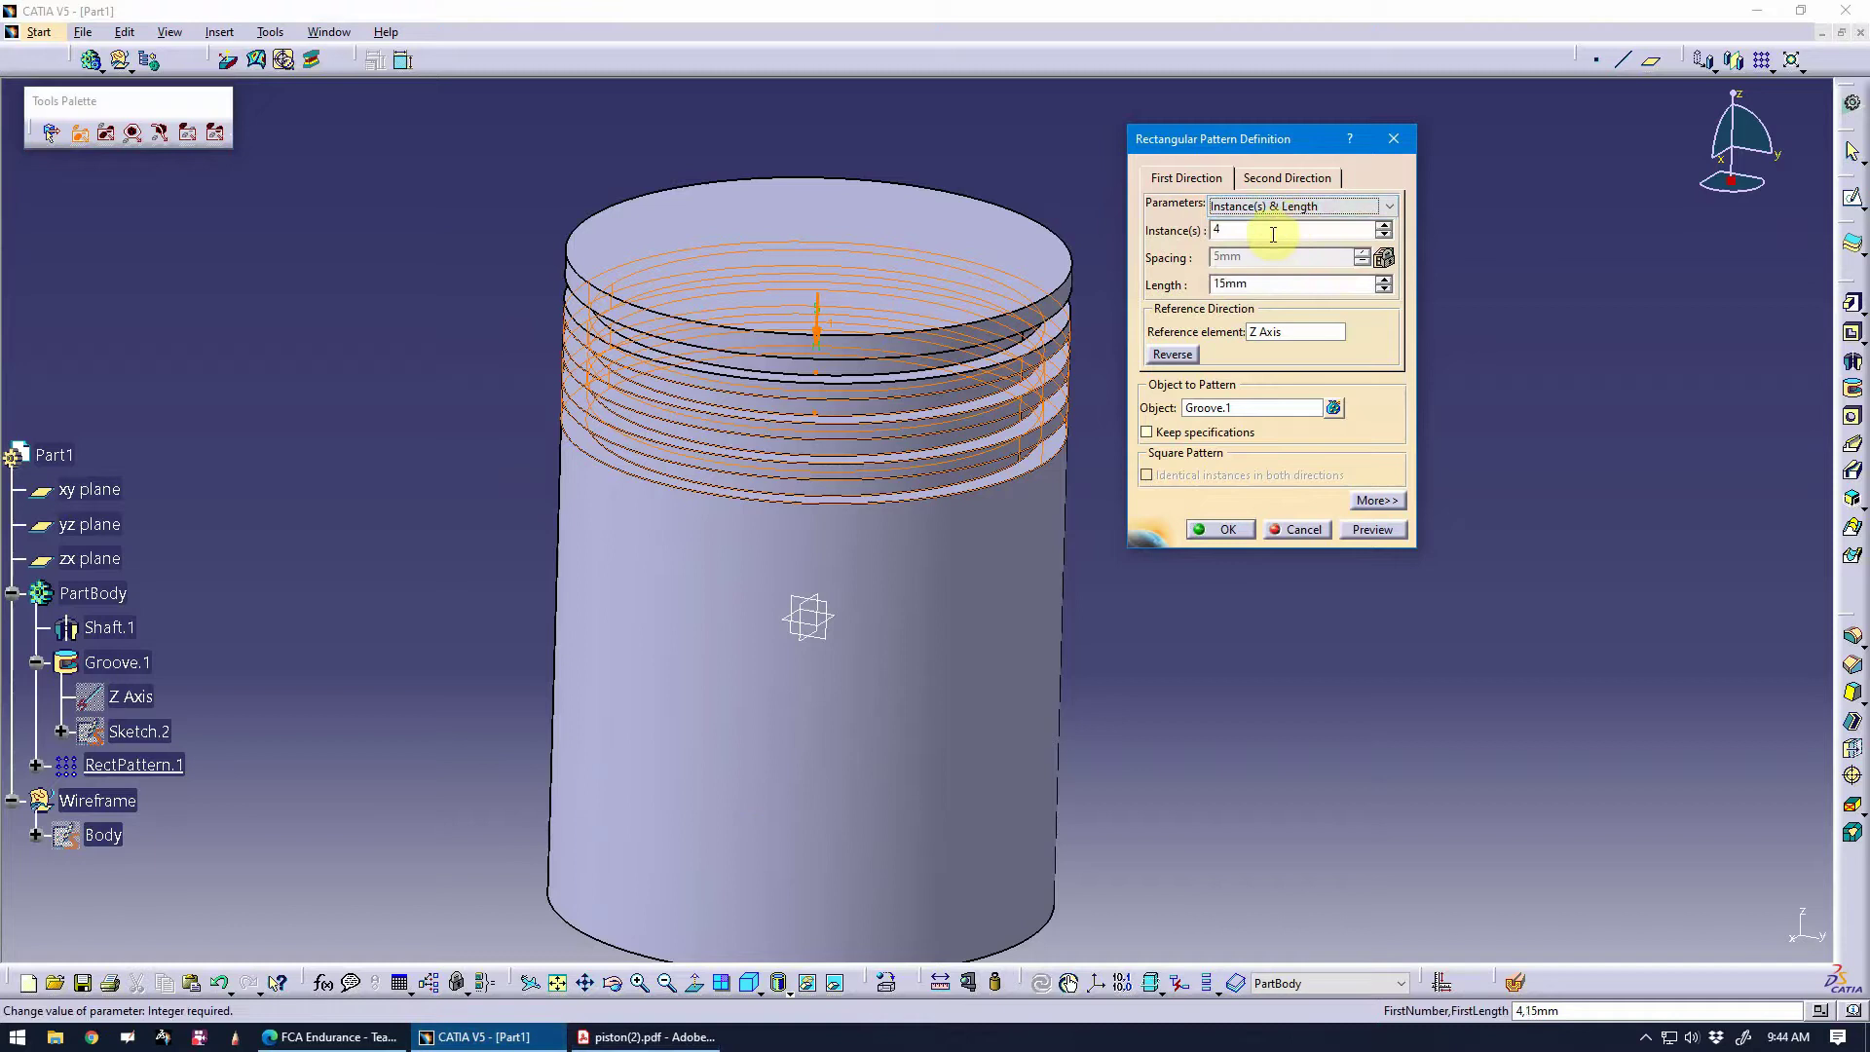
double_click(1282, 288)
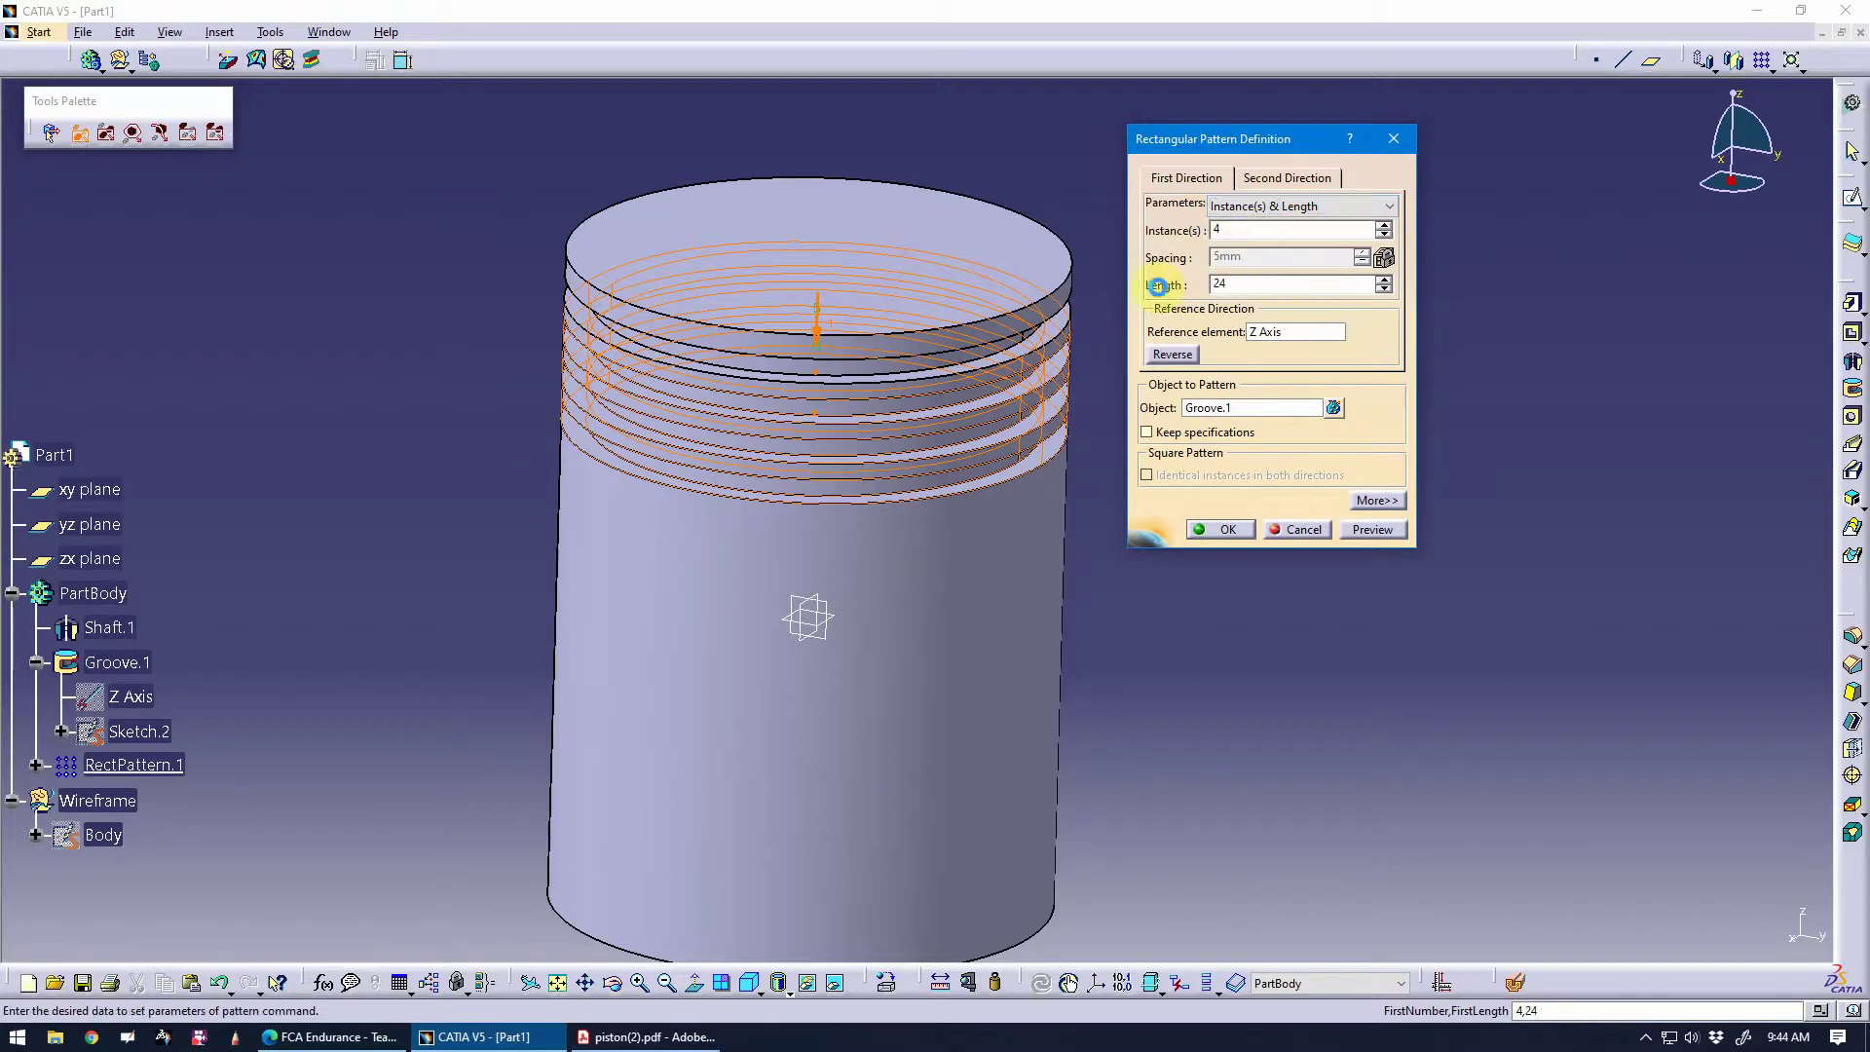
left_click(1157, 285)
left_click(1372, 531)
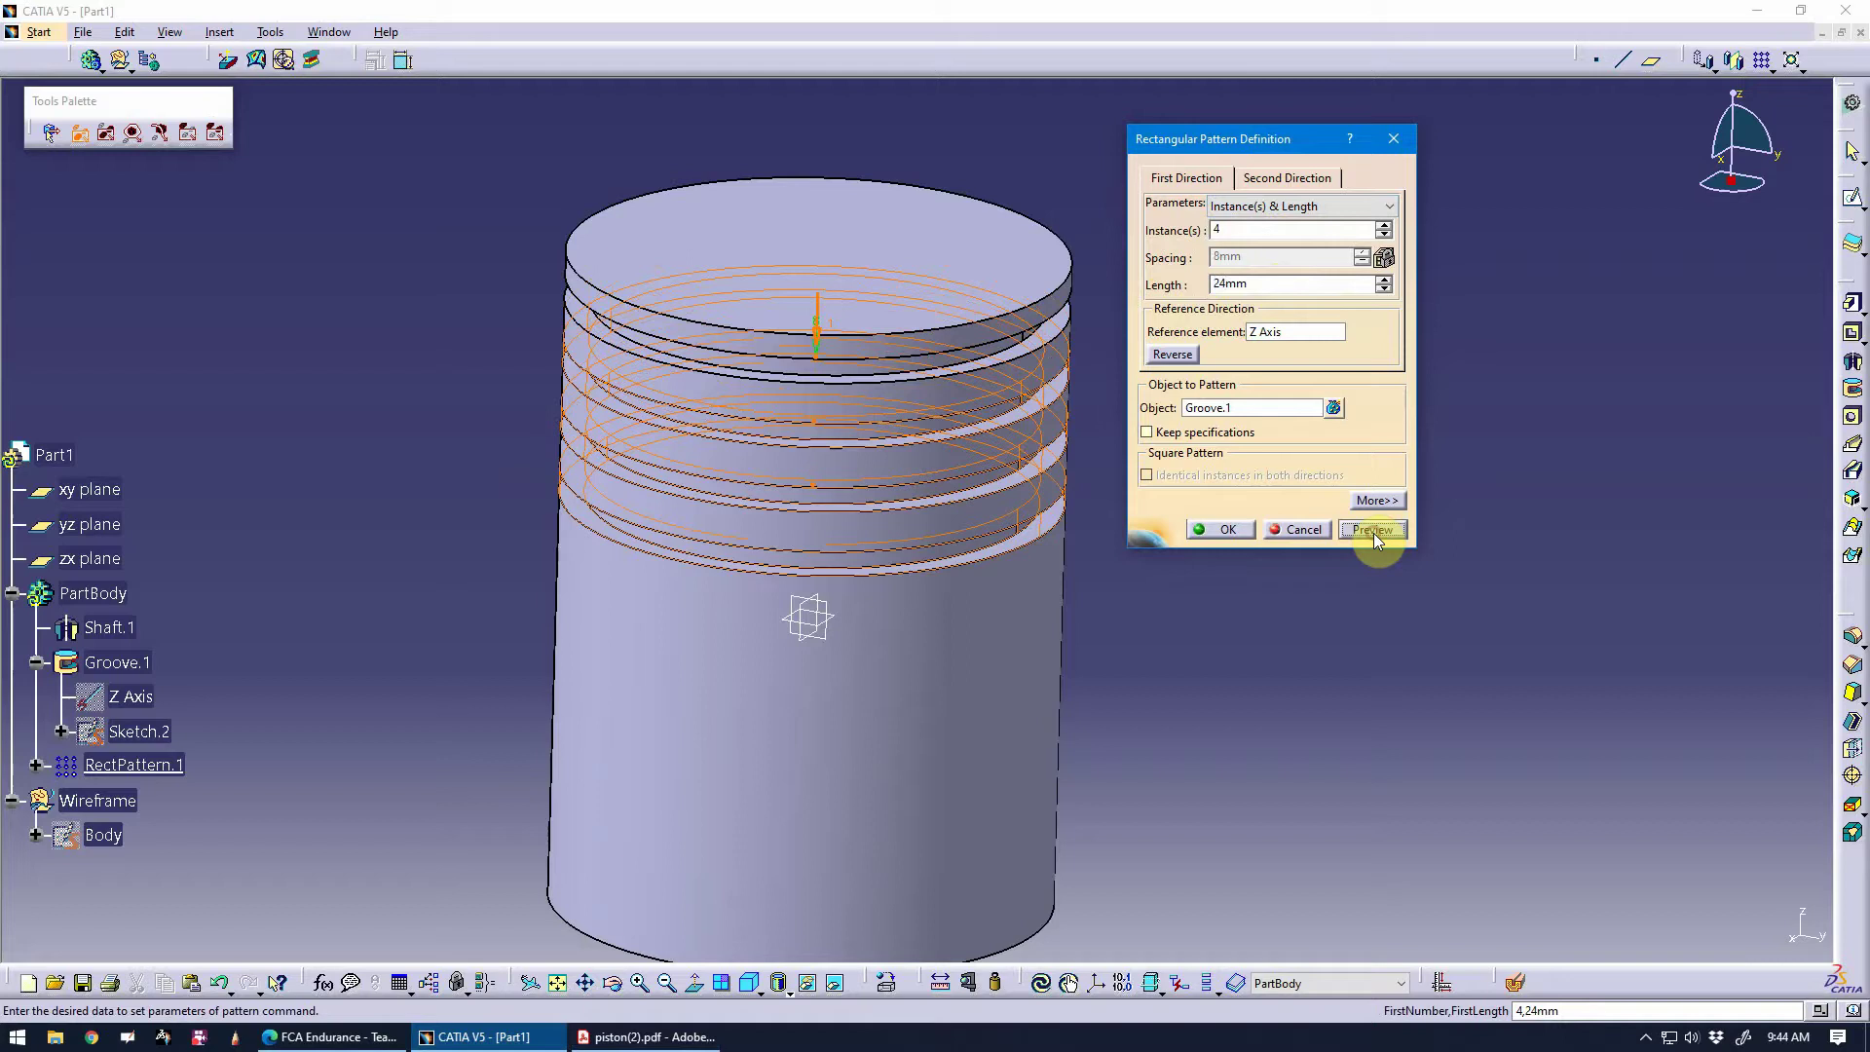
left_click(1225, 528)
Start a sketch on the yz plane and draw a circle about 28 mm in diameter centred on the origin.
mouse_move(907, 727)
middle_mouse_down()
mouse_move(935, 604)
mouse_move(1215, 535)
mouse_move(989, 605)
mouse_move(986, 542)
mouse_move(989, 594)
mouse_move(989, 559)
mouse_move(1002, 572)
mouse_move(960, 572)
mouse_move(943, 639)
mouse_move(859, 606)
mouse_move(889, 731)
middle_mouse_up()
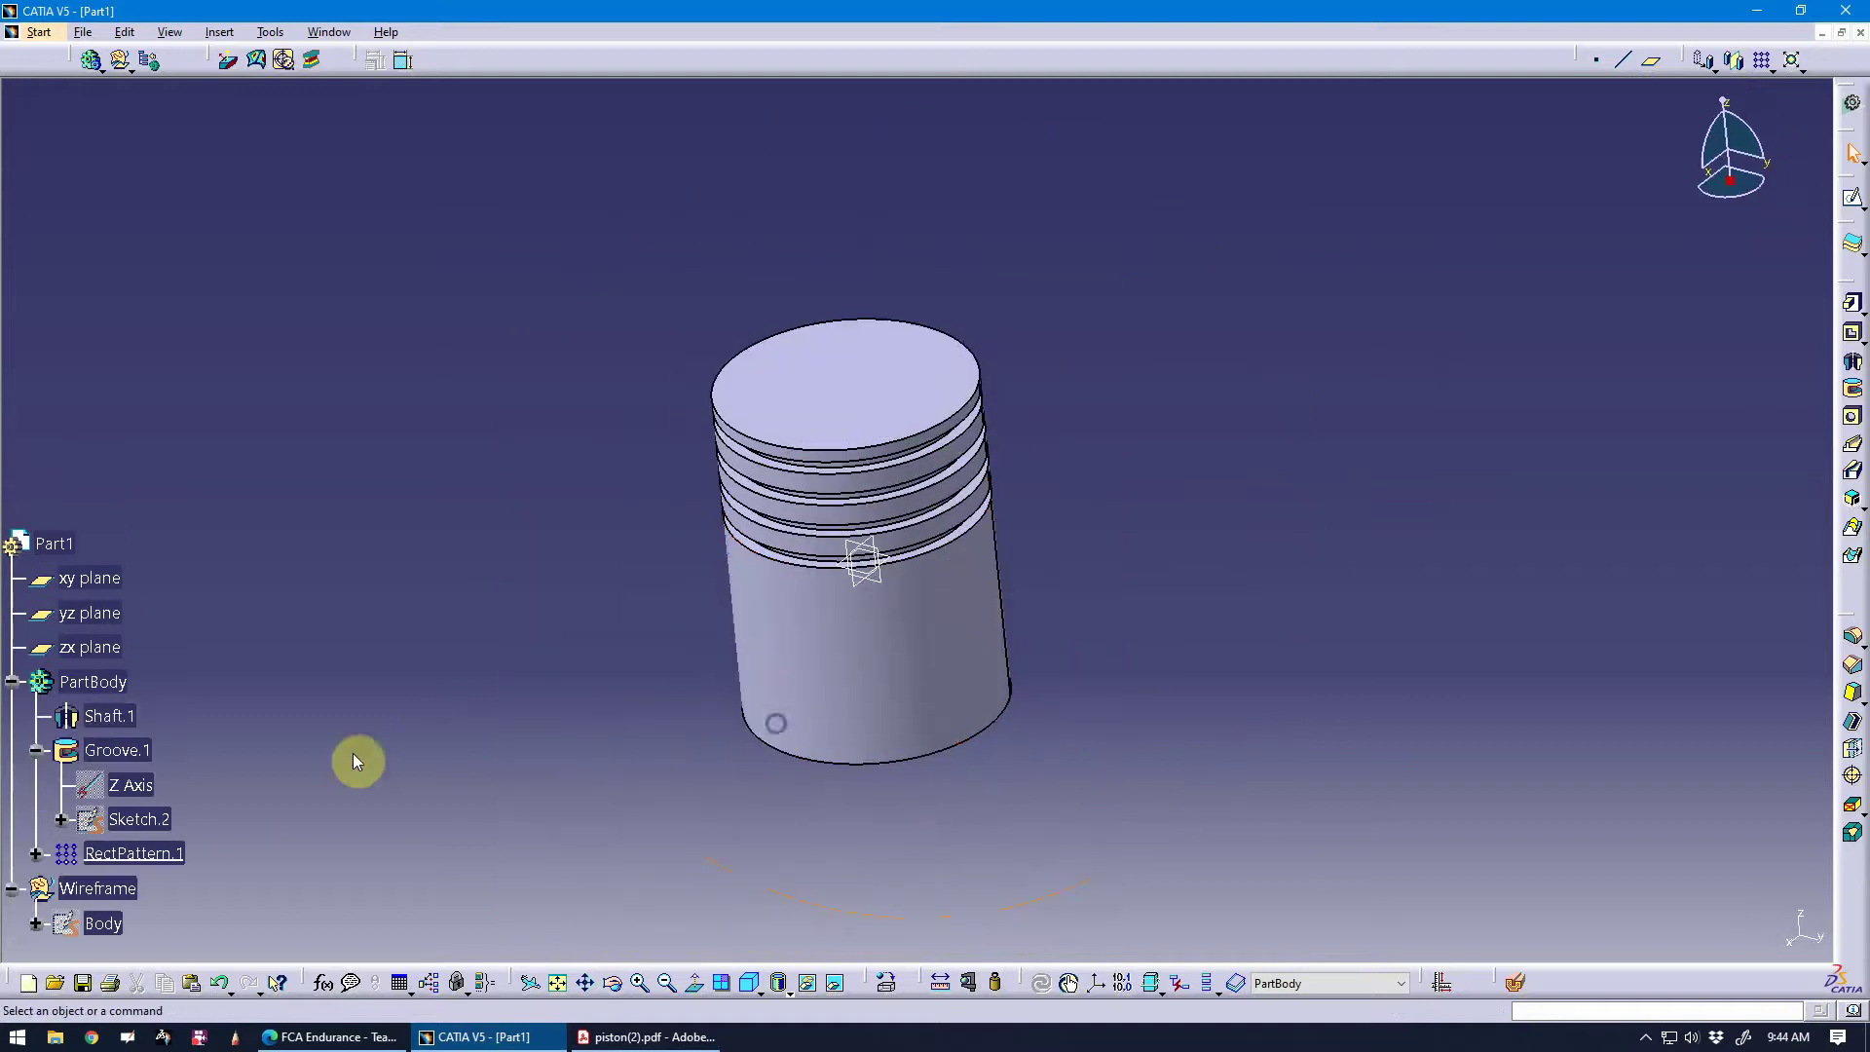
middle_click_drag(544, 773, 1011, 193)
mouse_move(893, 714)
middle_mouse_down()
mouse_move(960, 542)
mouse_move(875, 695)
mouse_move(889, 763)
middle_mouse_up()
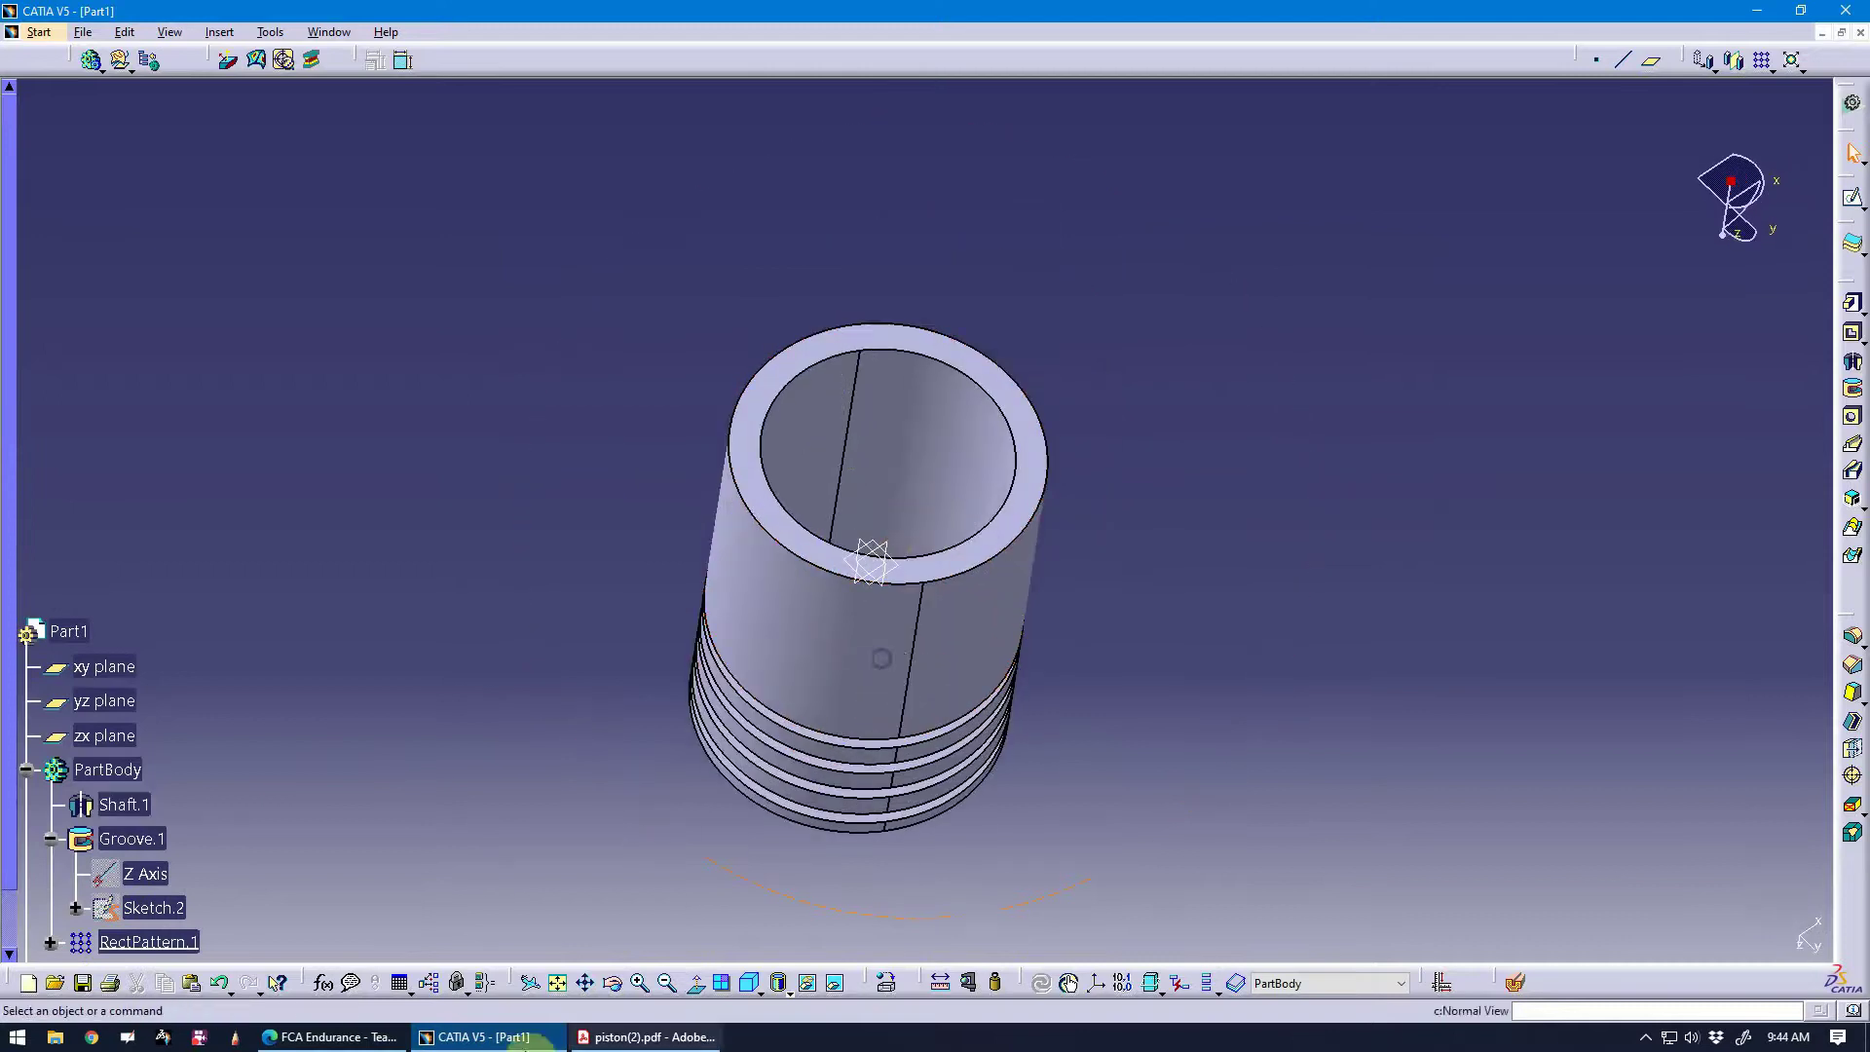
left_click(643, 1036)
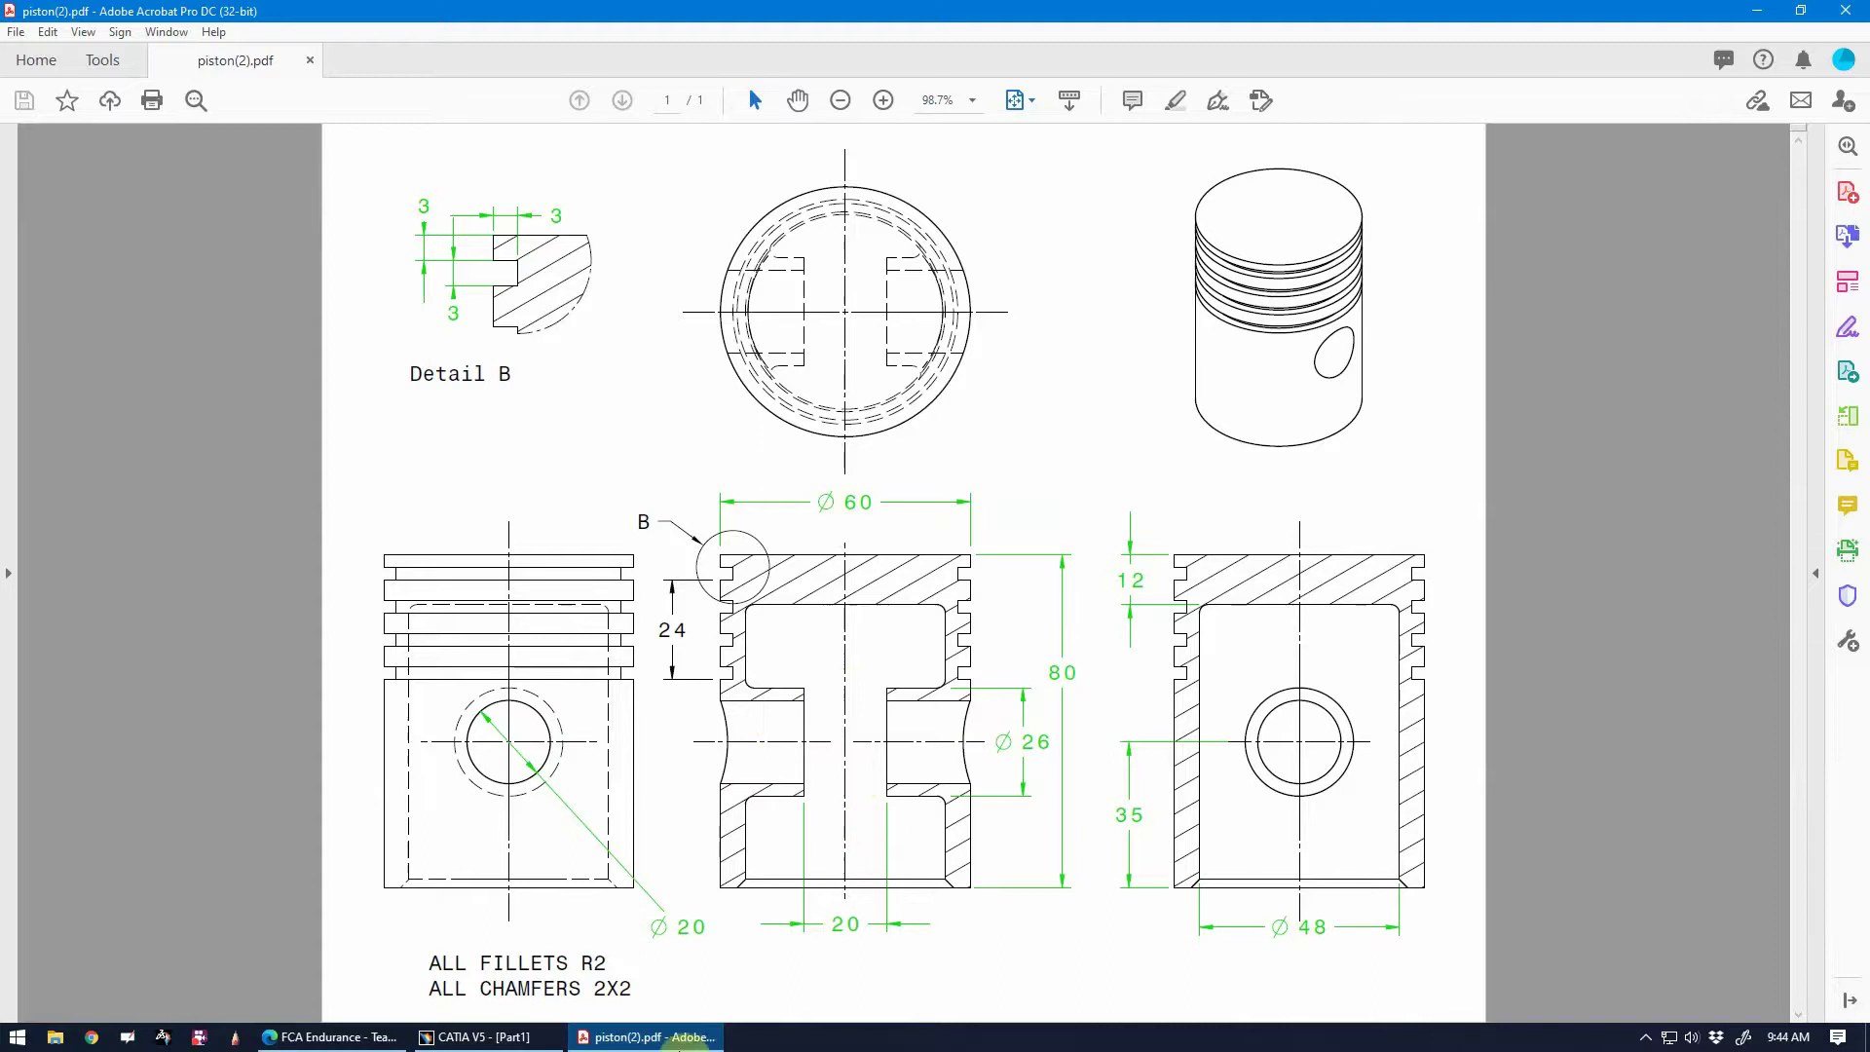
left_click(486, 1036)
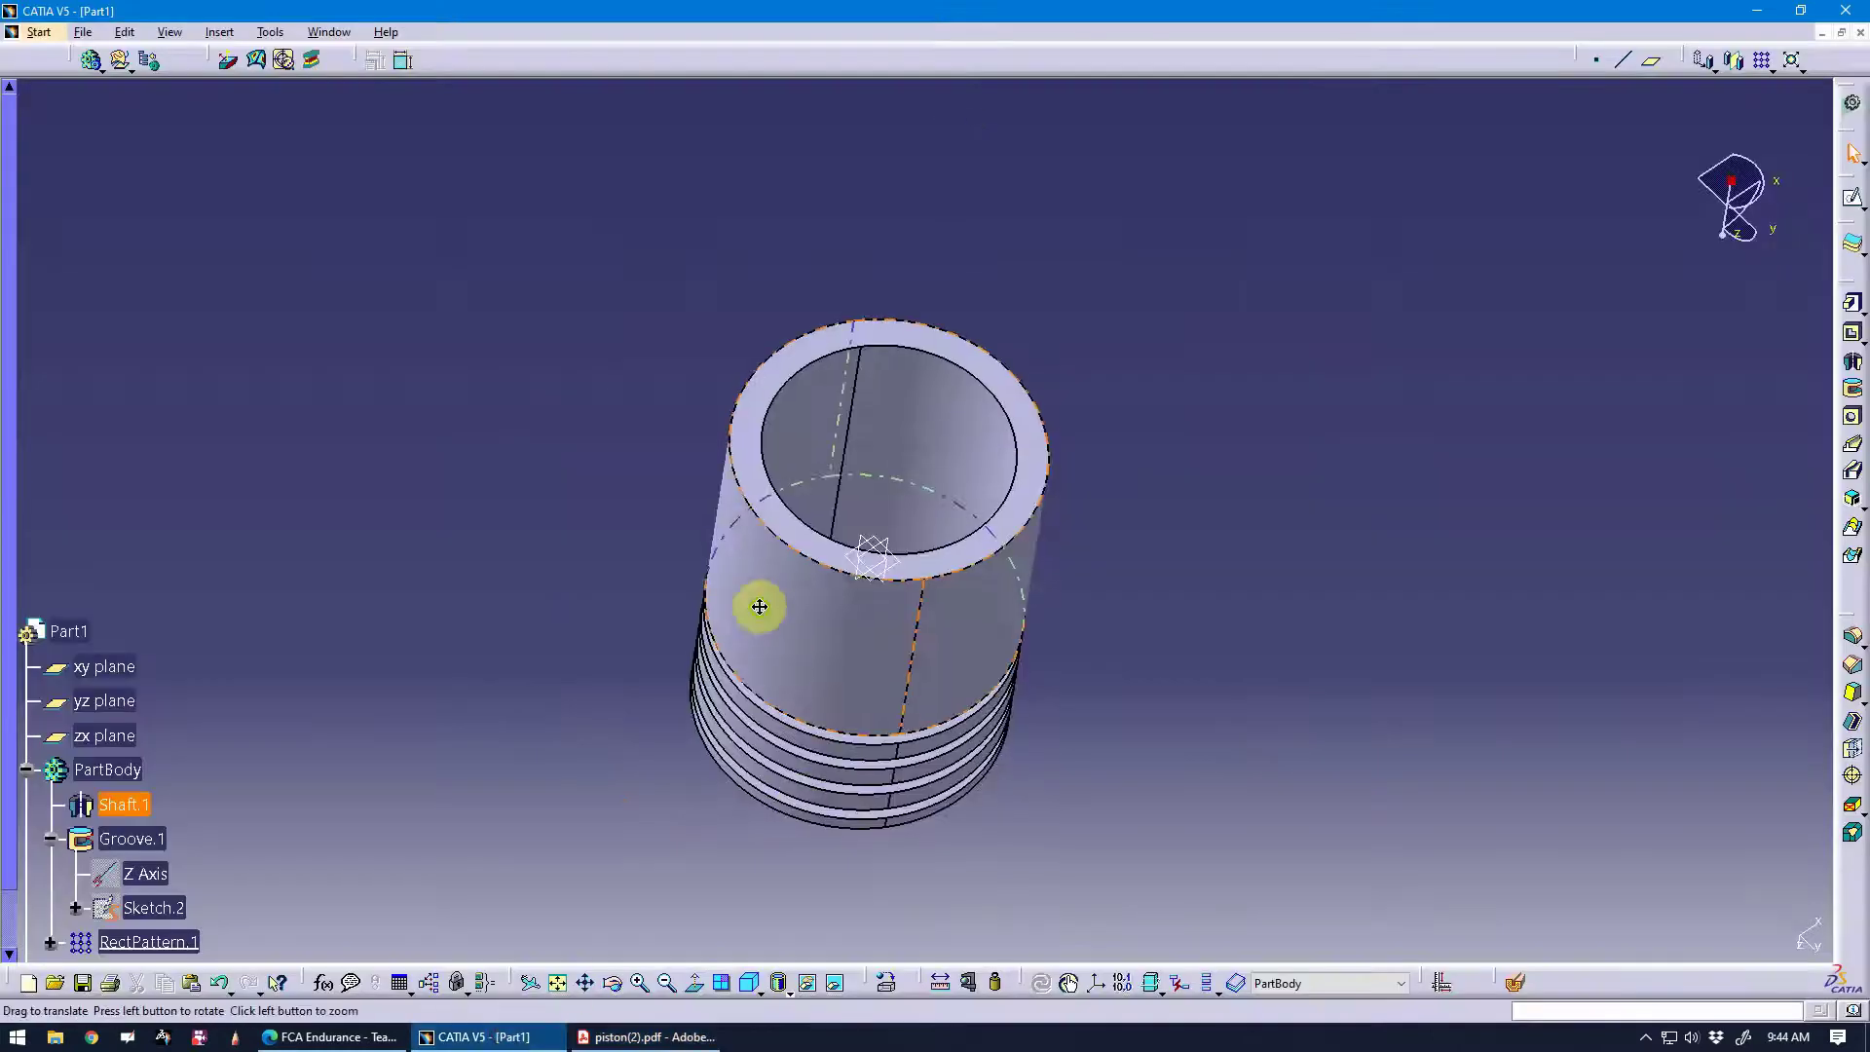
middle_click_drag(760, 607, 1392, 448)
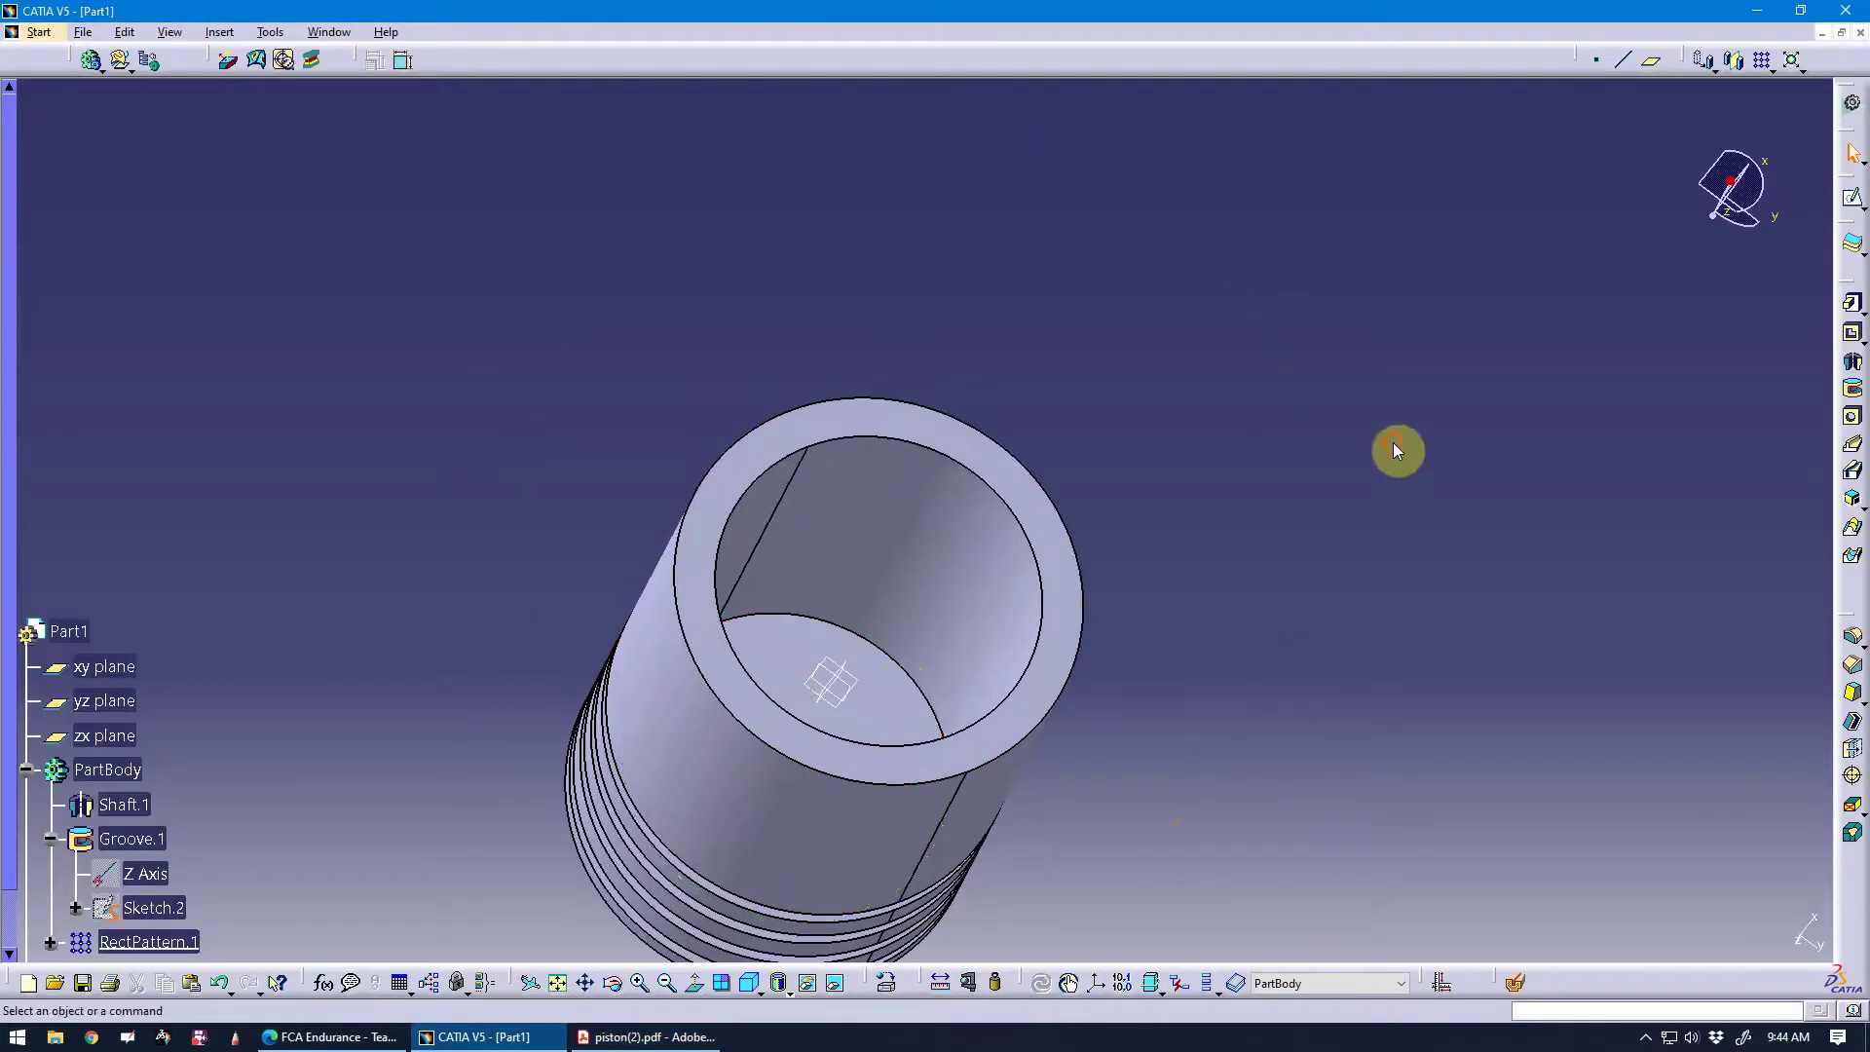
left_click(1852, 197)
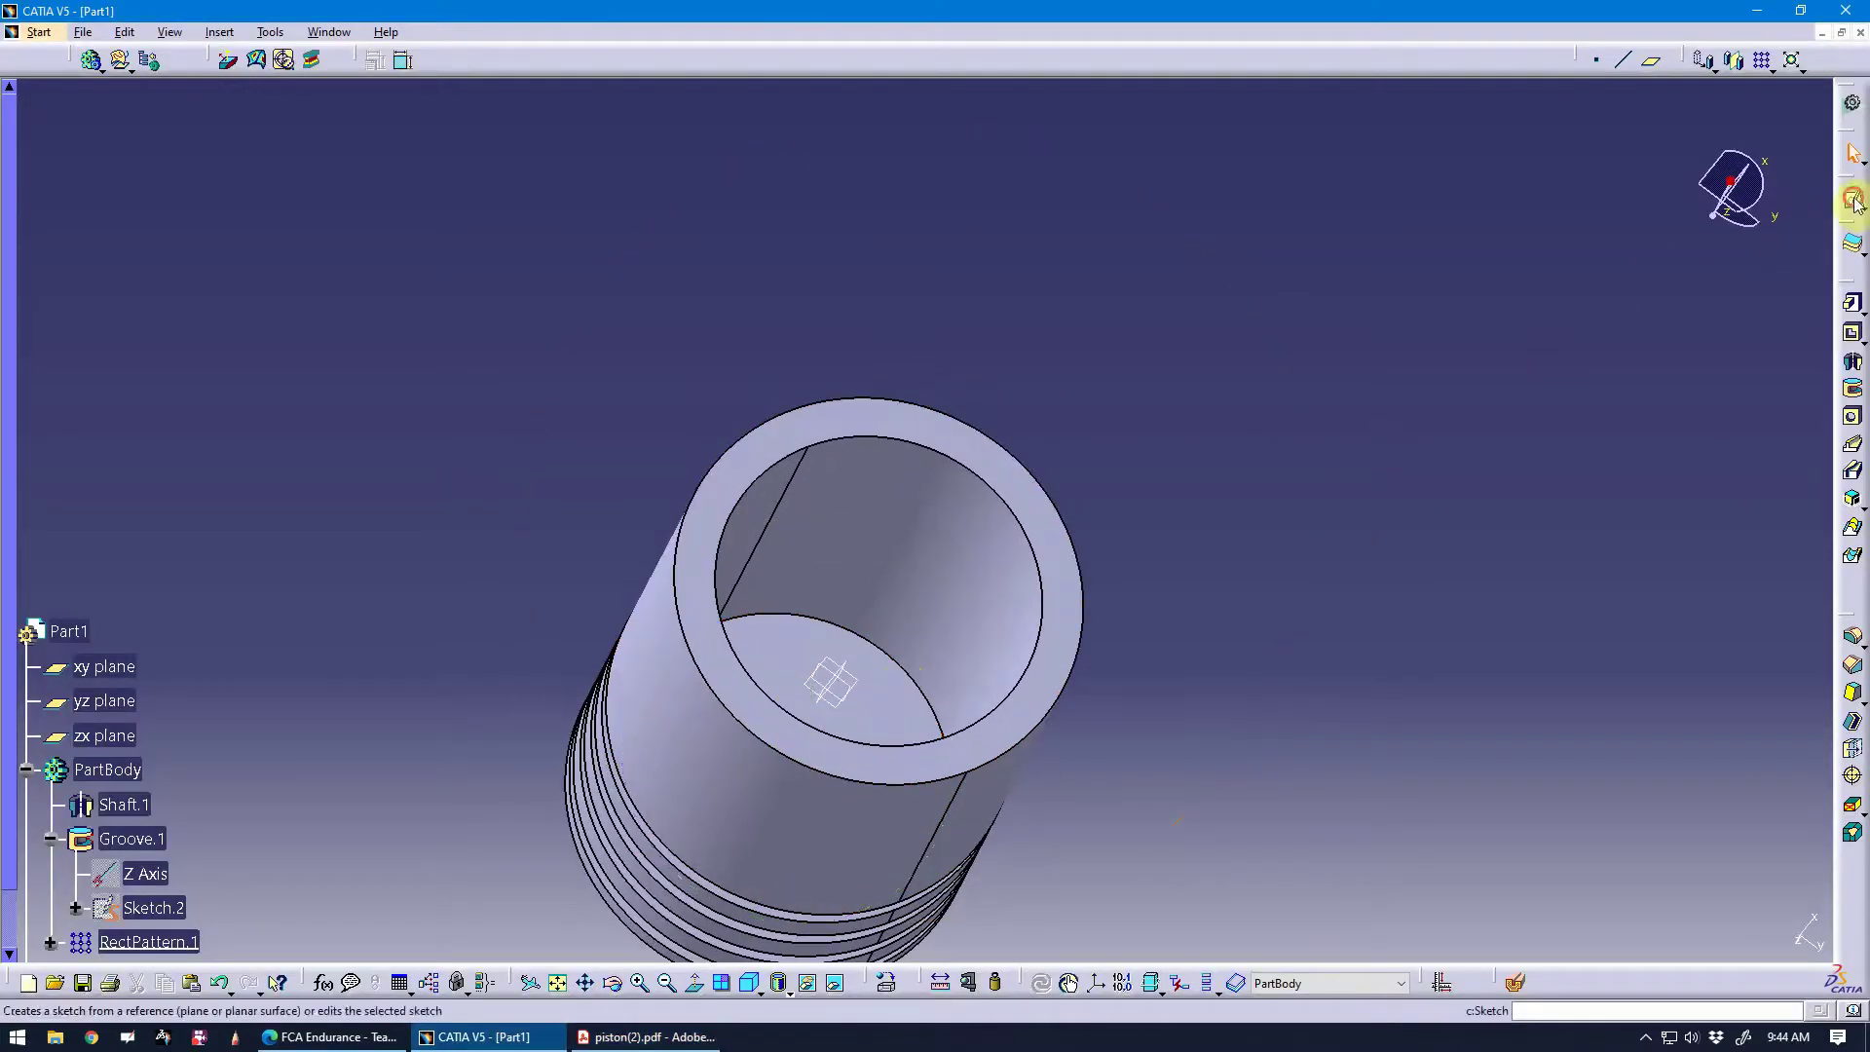
left_click(856, 687)
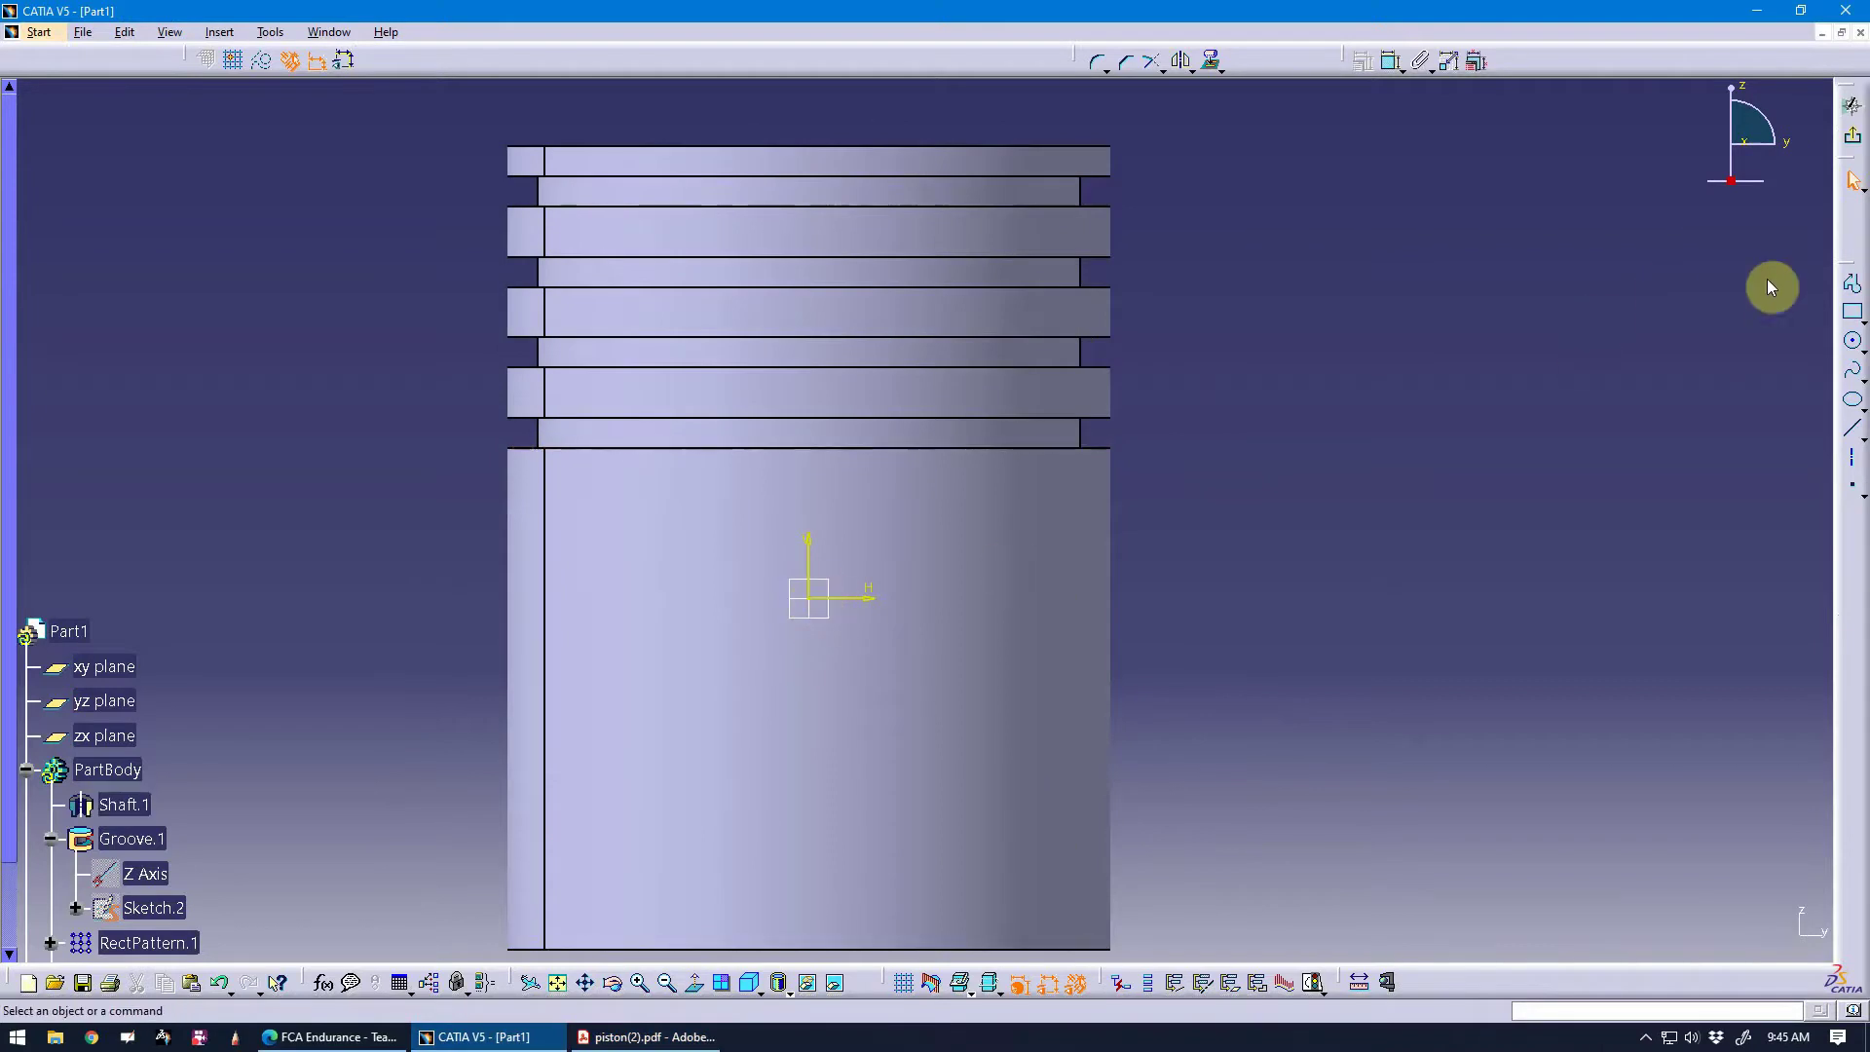
left_click(812, 598)
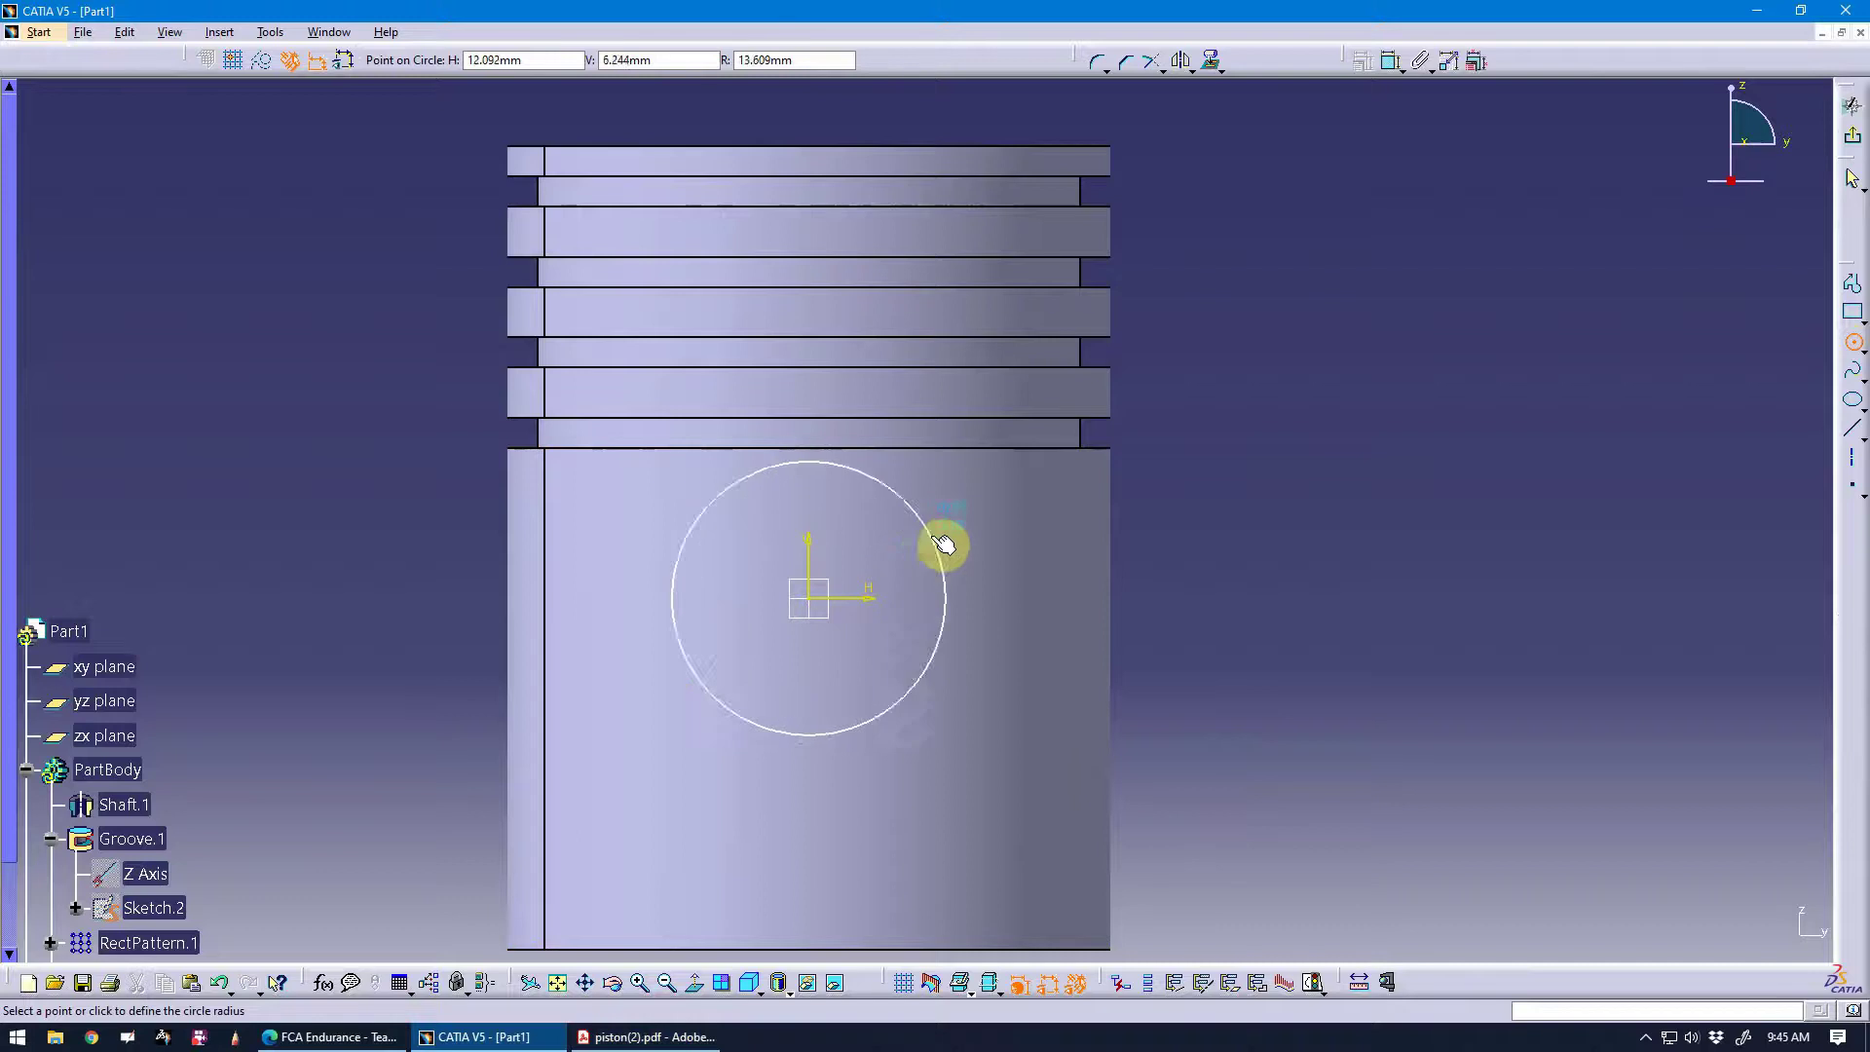
left_click(930, 537)
Dimension the circle with the 26 mm diameter given for the pin boss in the PDF drawing and exit the sketch.
left_click(618, 1036)
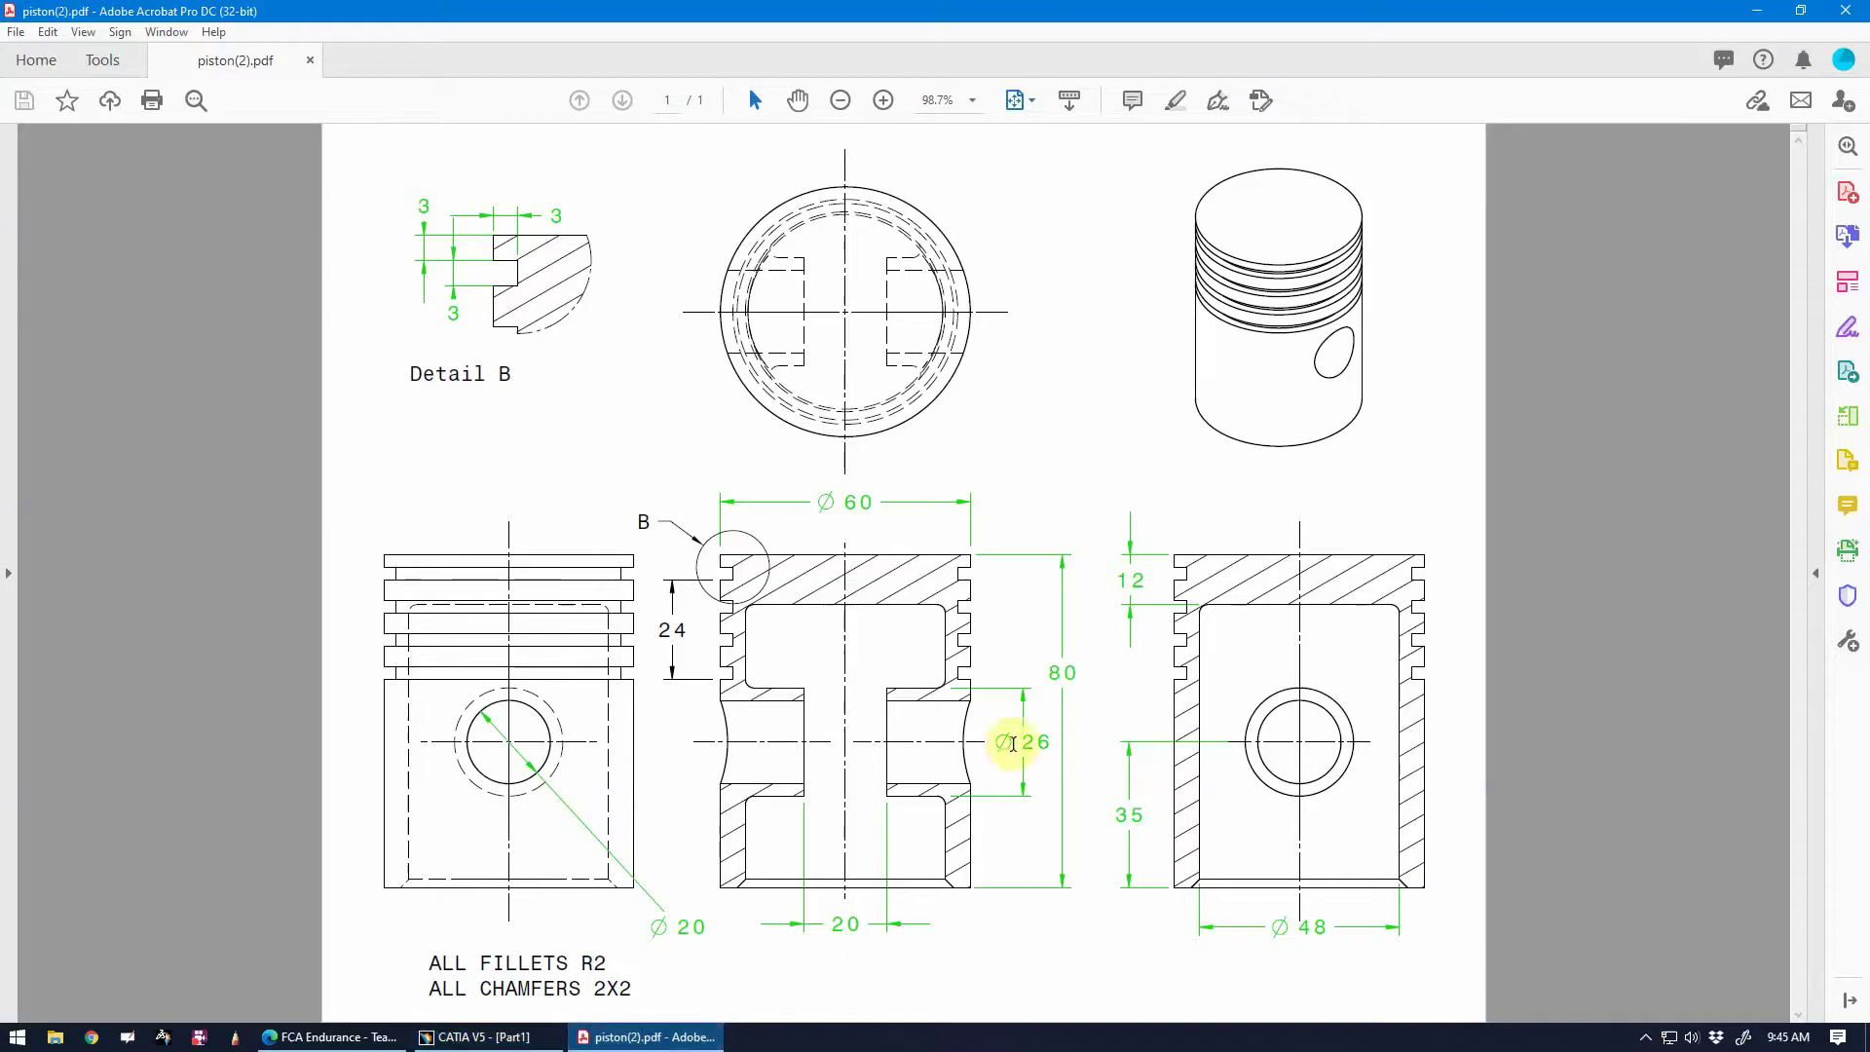
left_click(666, 1036)
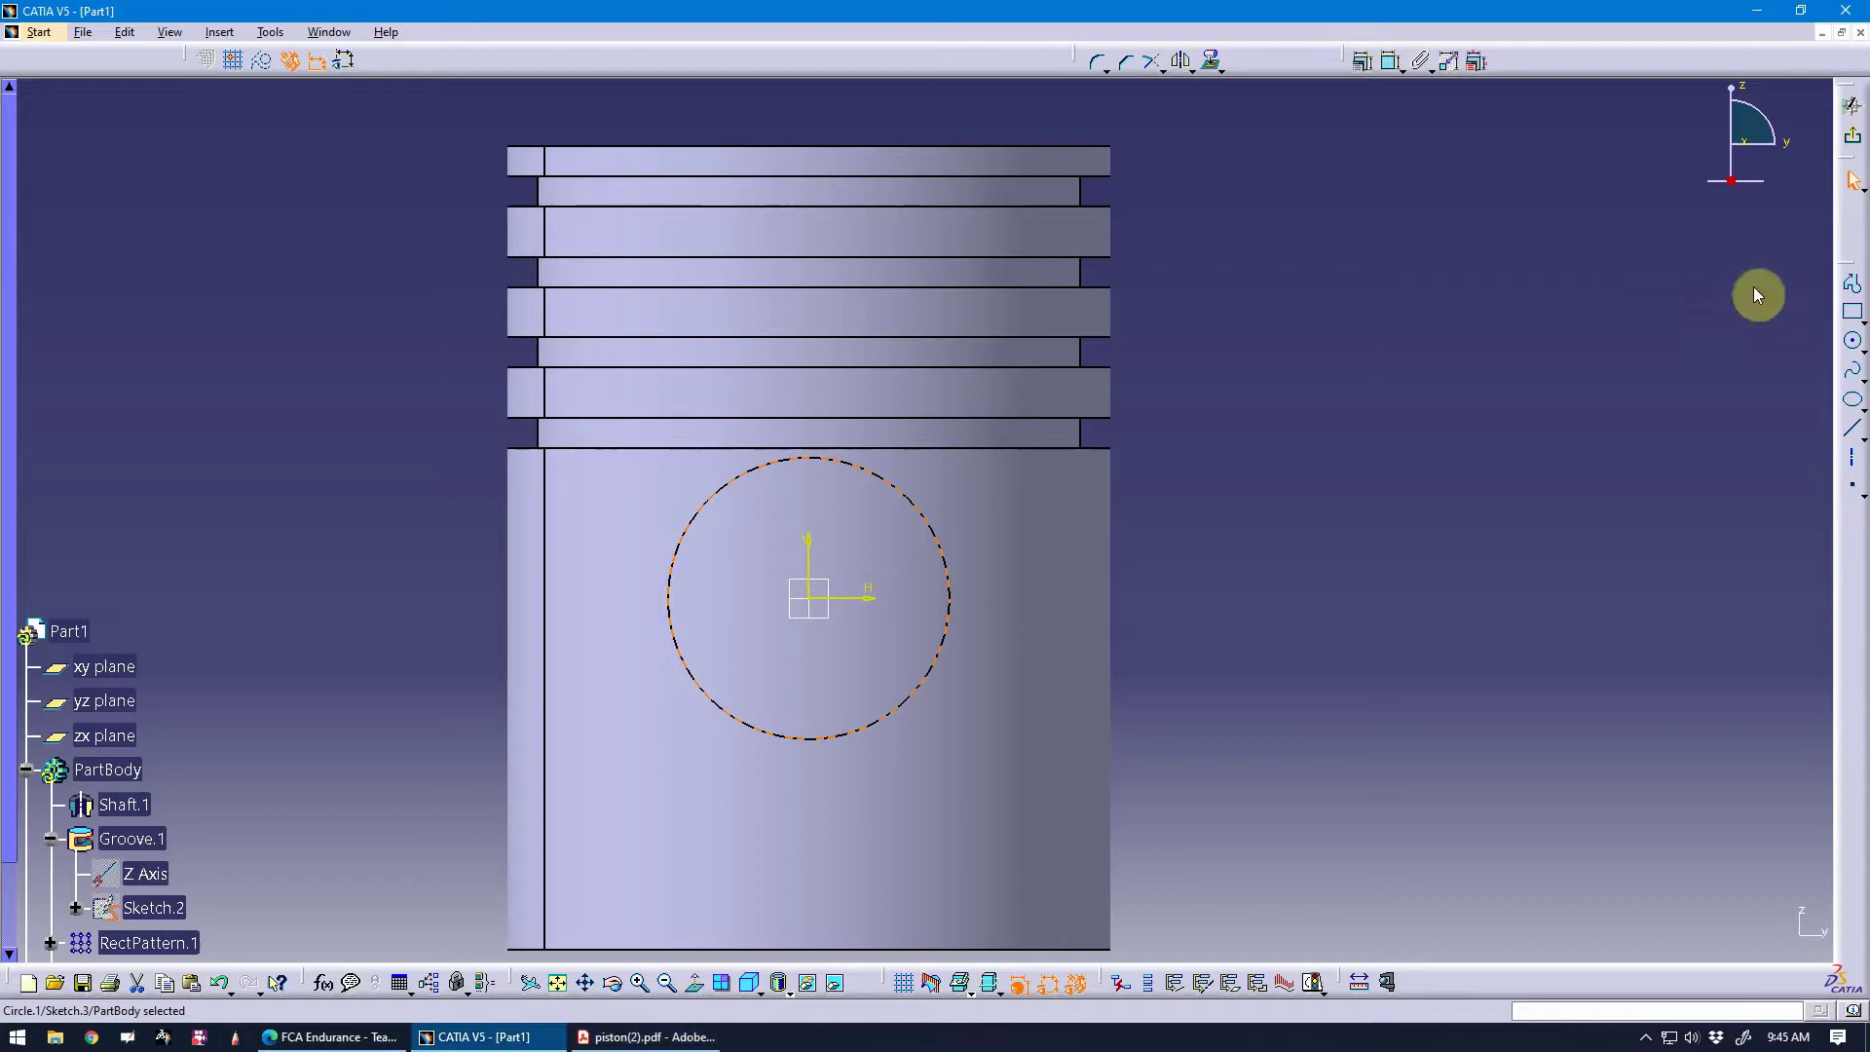
left_click(1389, 66)
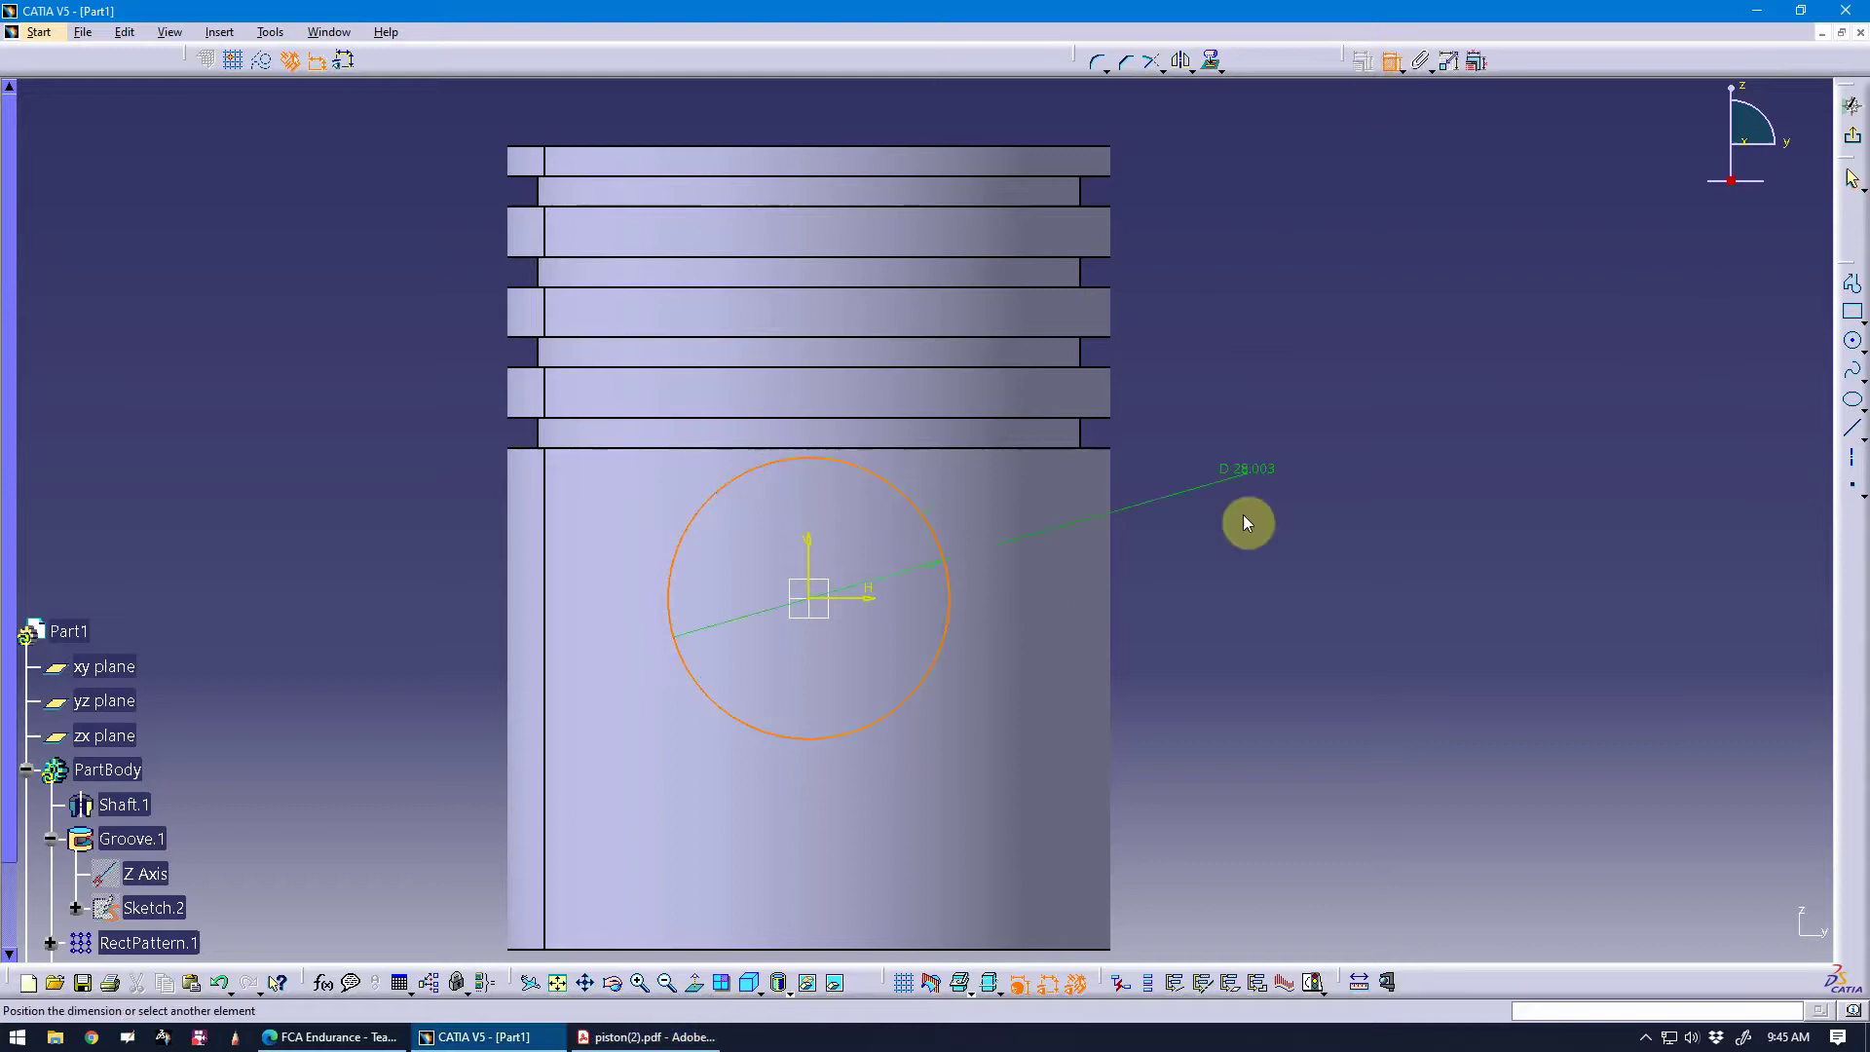
left_click(1261, 519)
double_click(1273, 510)
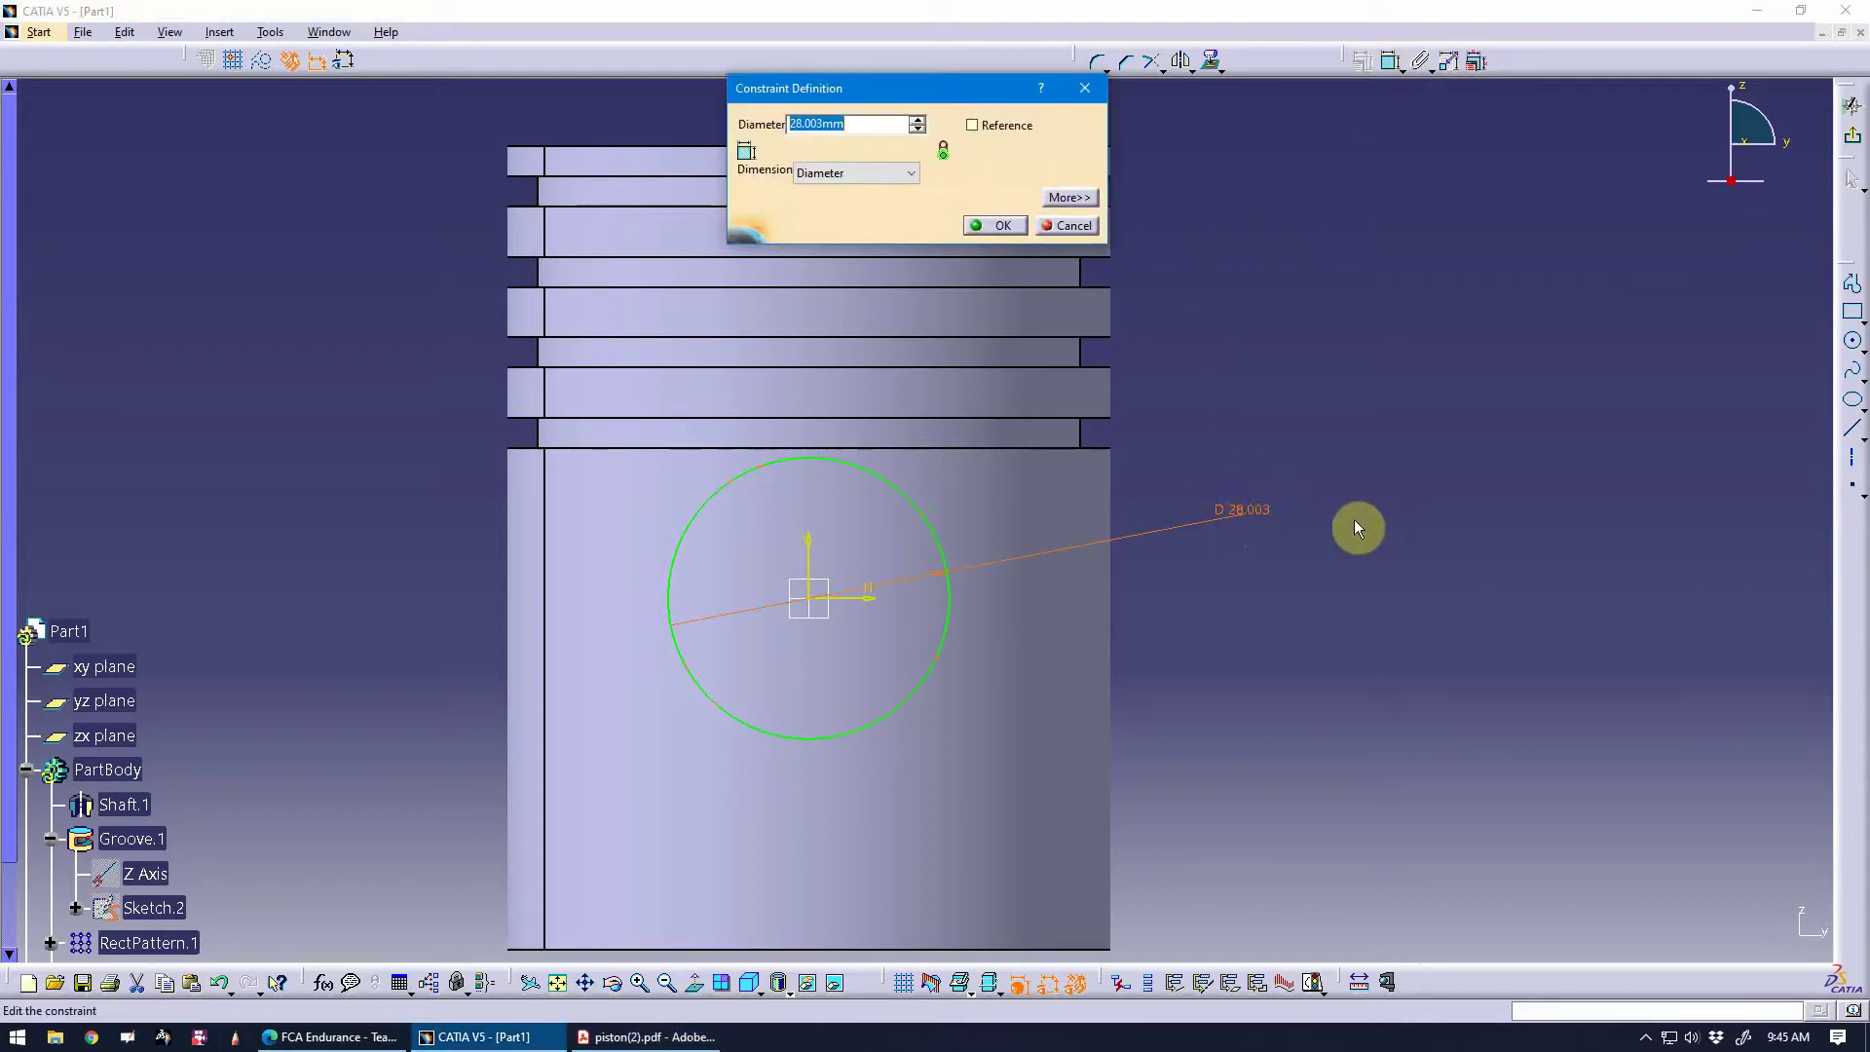
type("26")
key("Return")
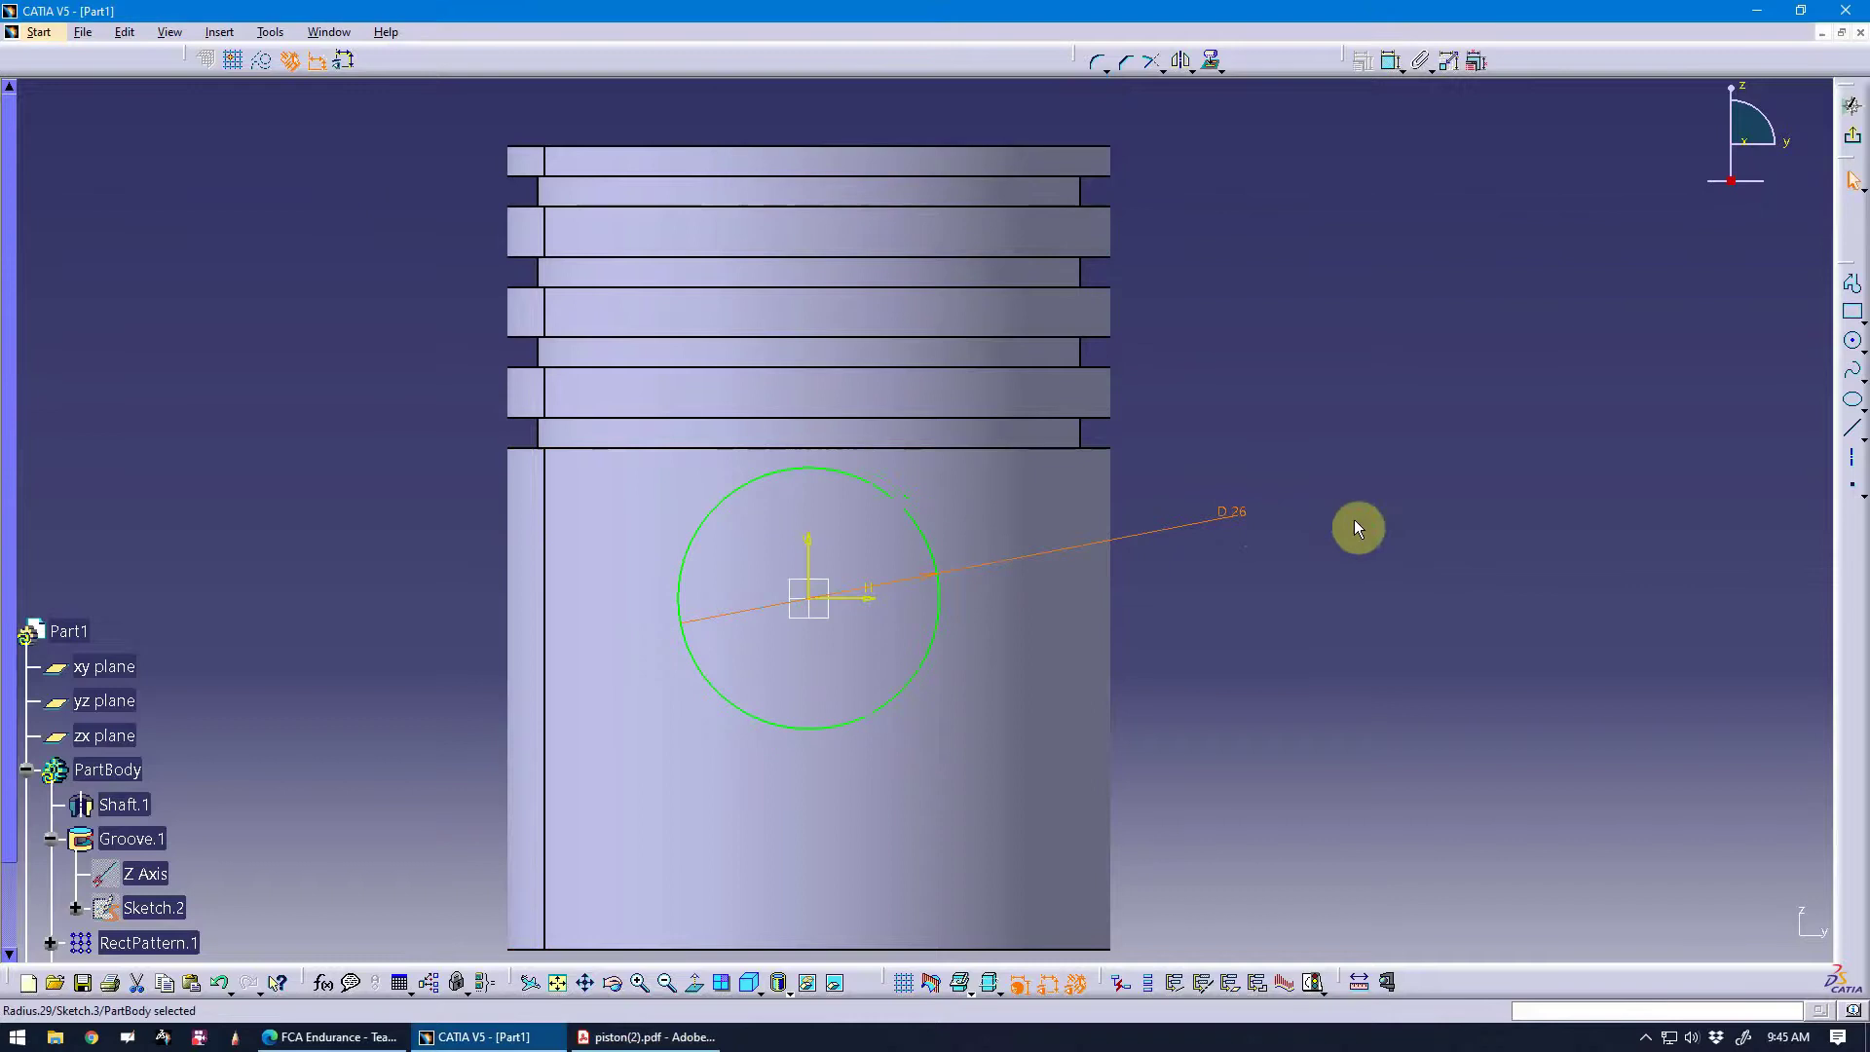
left_click(1848, 141)
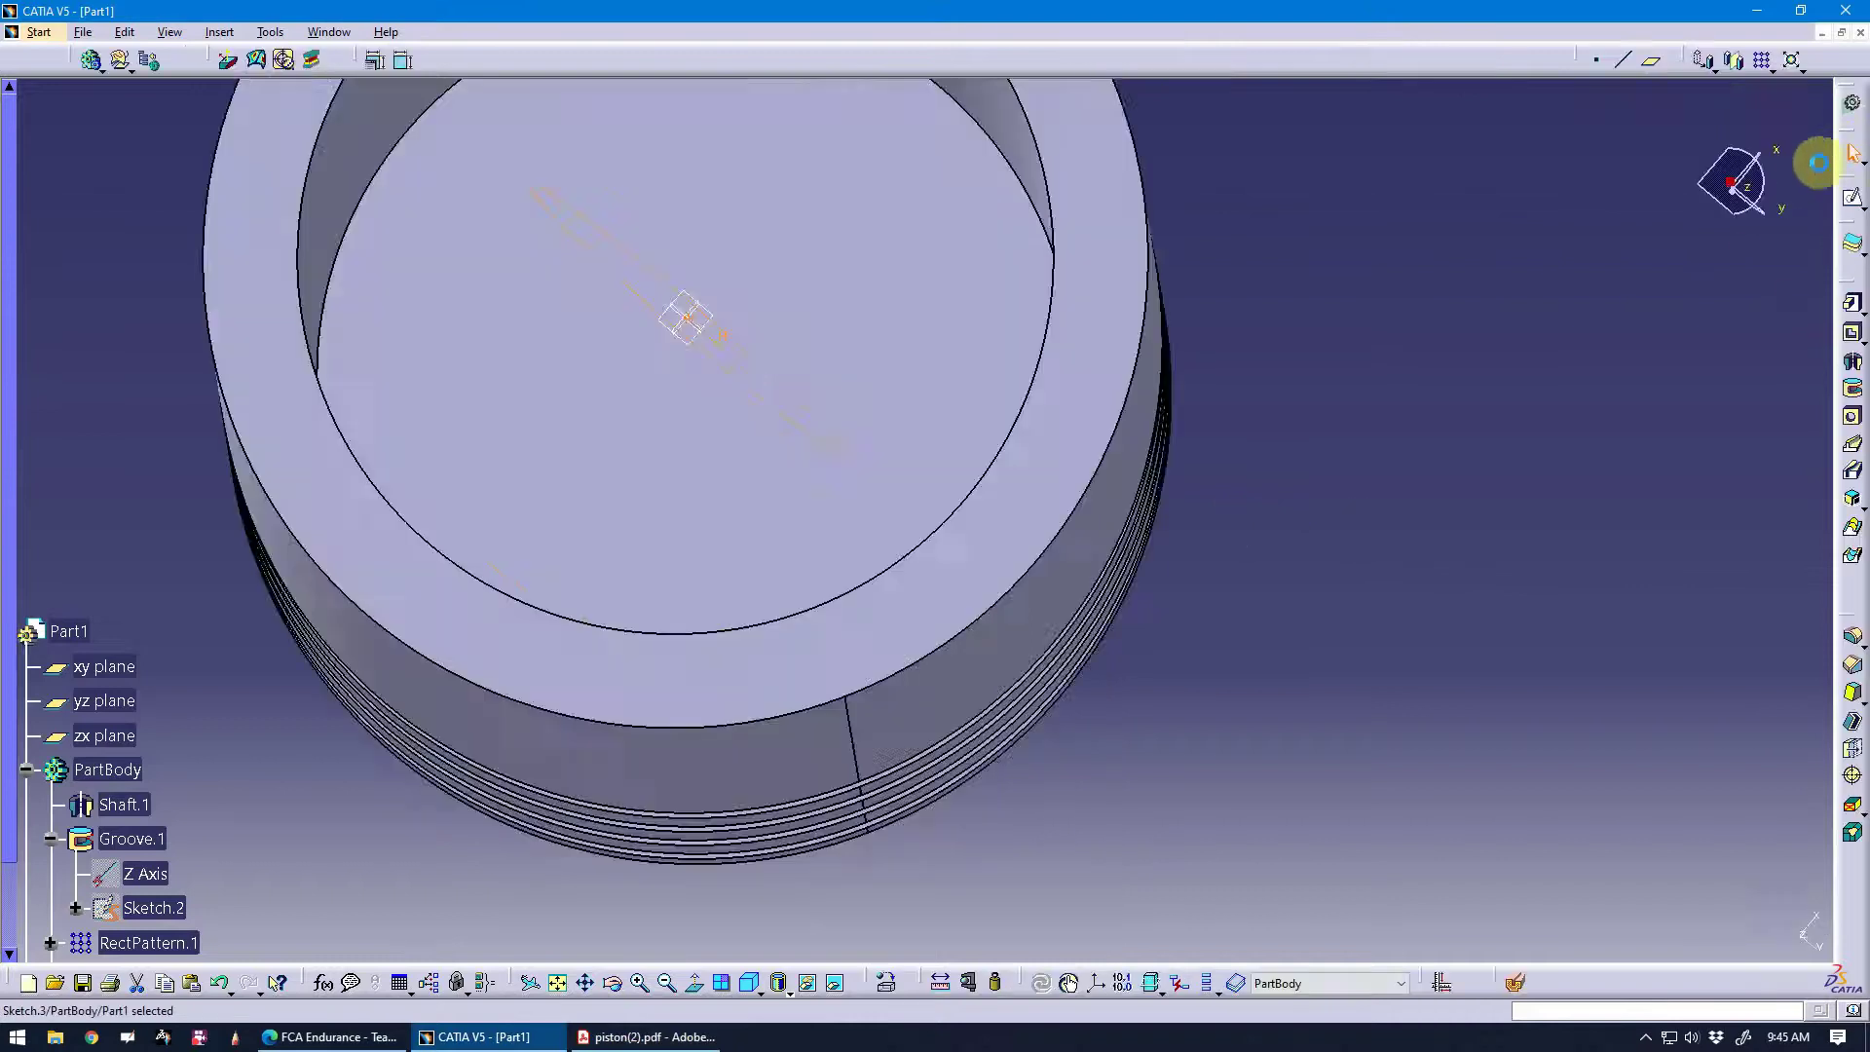
Start a pad from the circle sketch with its first limit set to Up to next and preview it.
middle_click_drag(1085, 718, 847, 755)
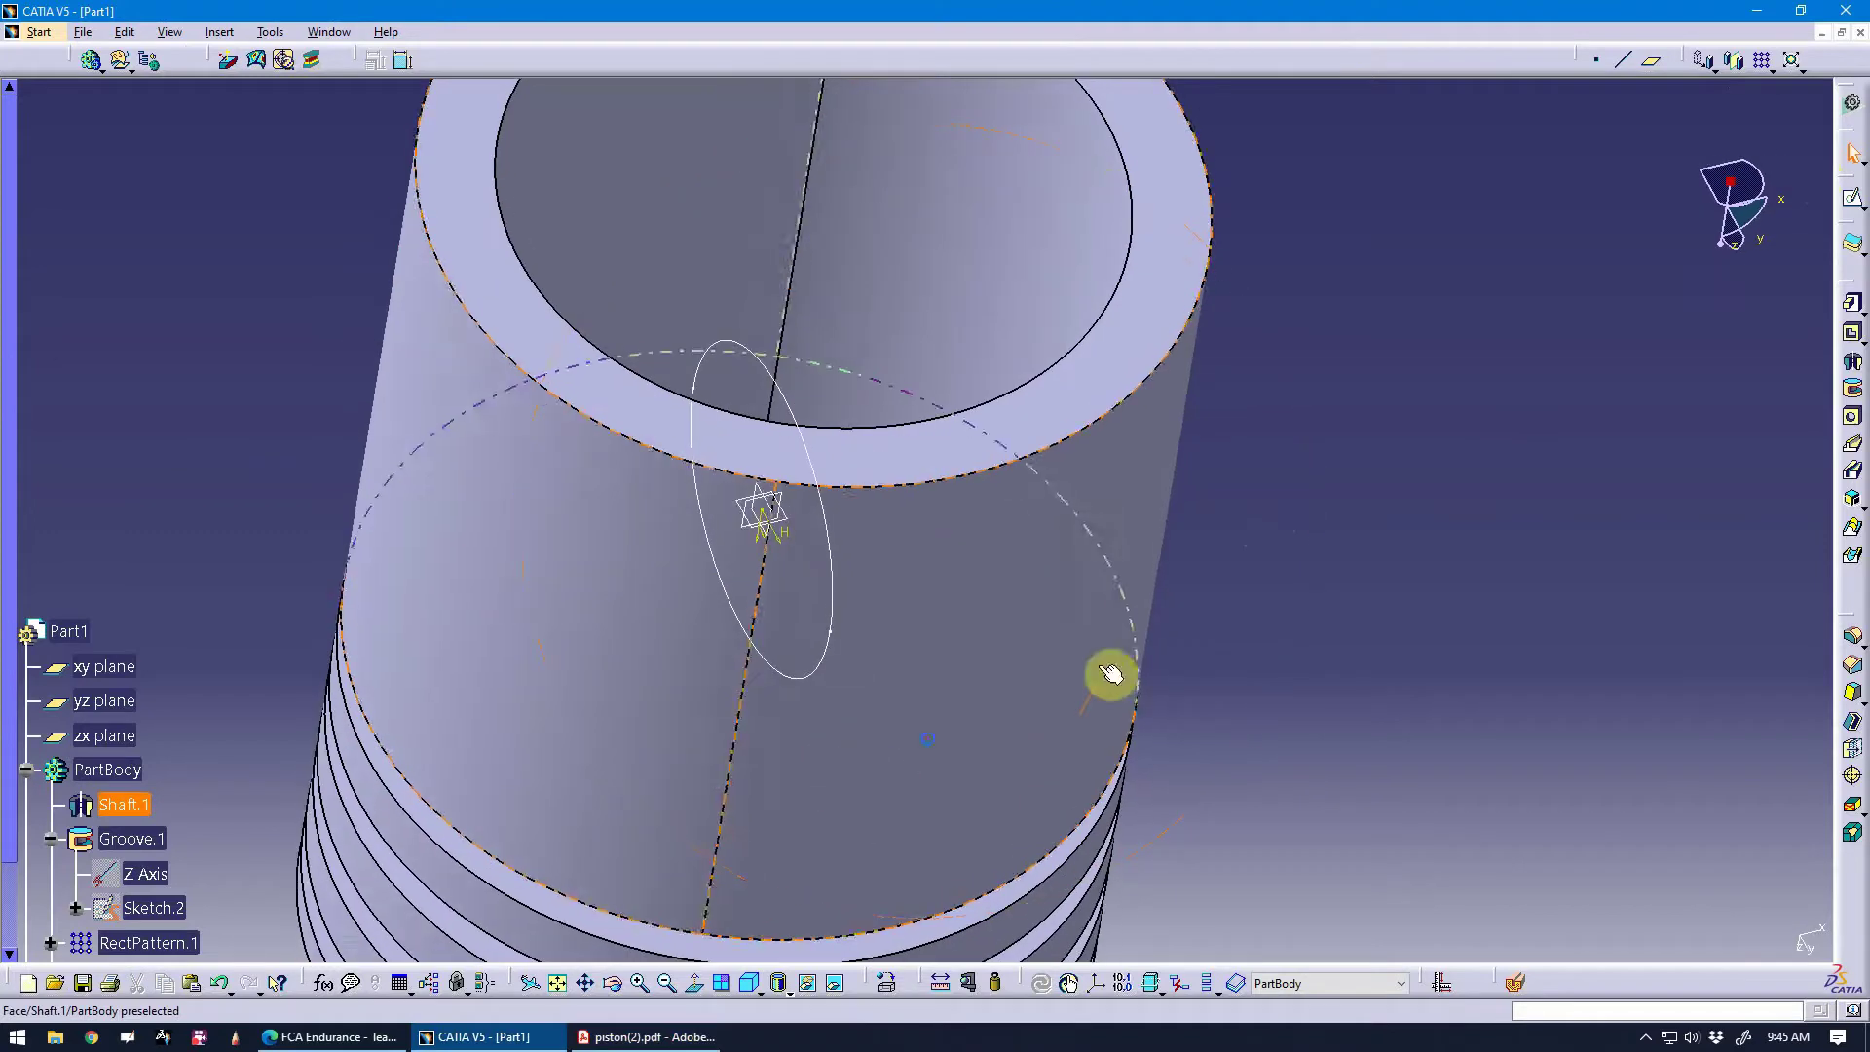
left_click(1853, 310)
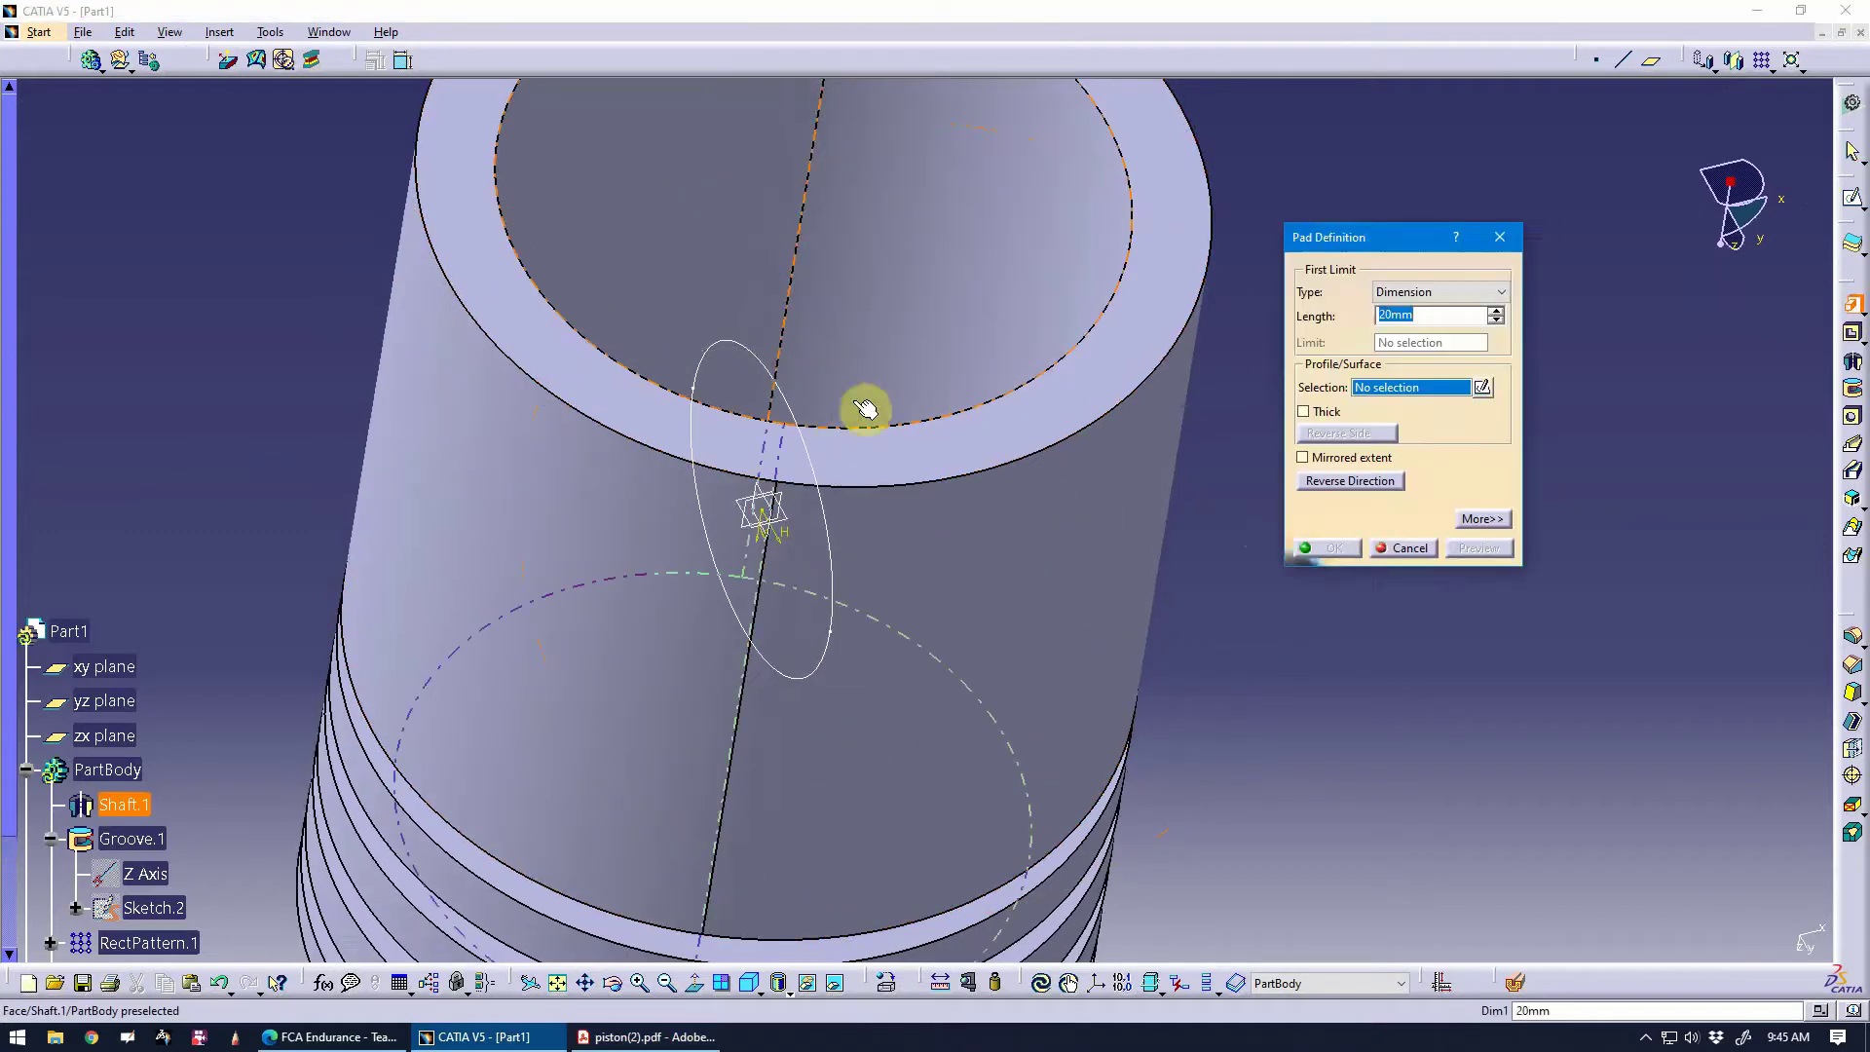
left_click(801, 417)
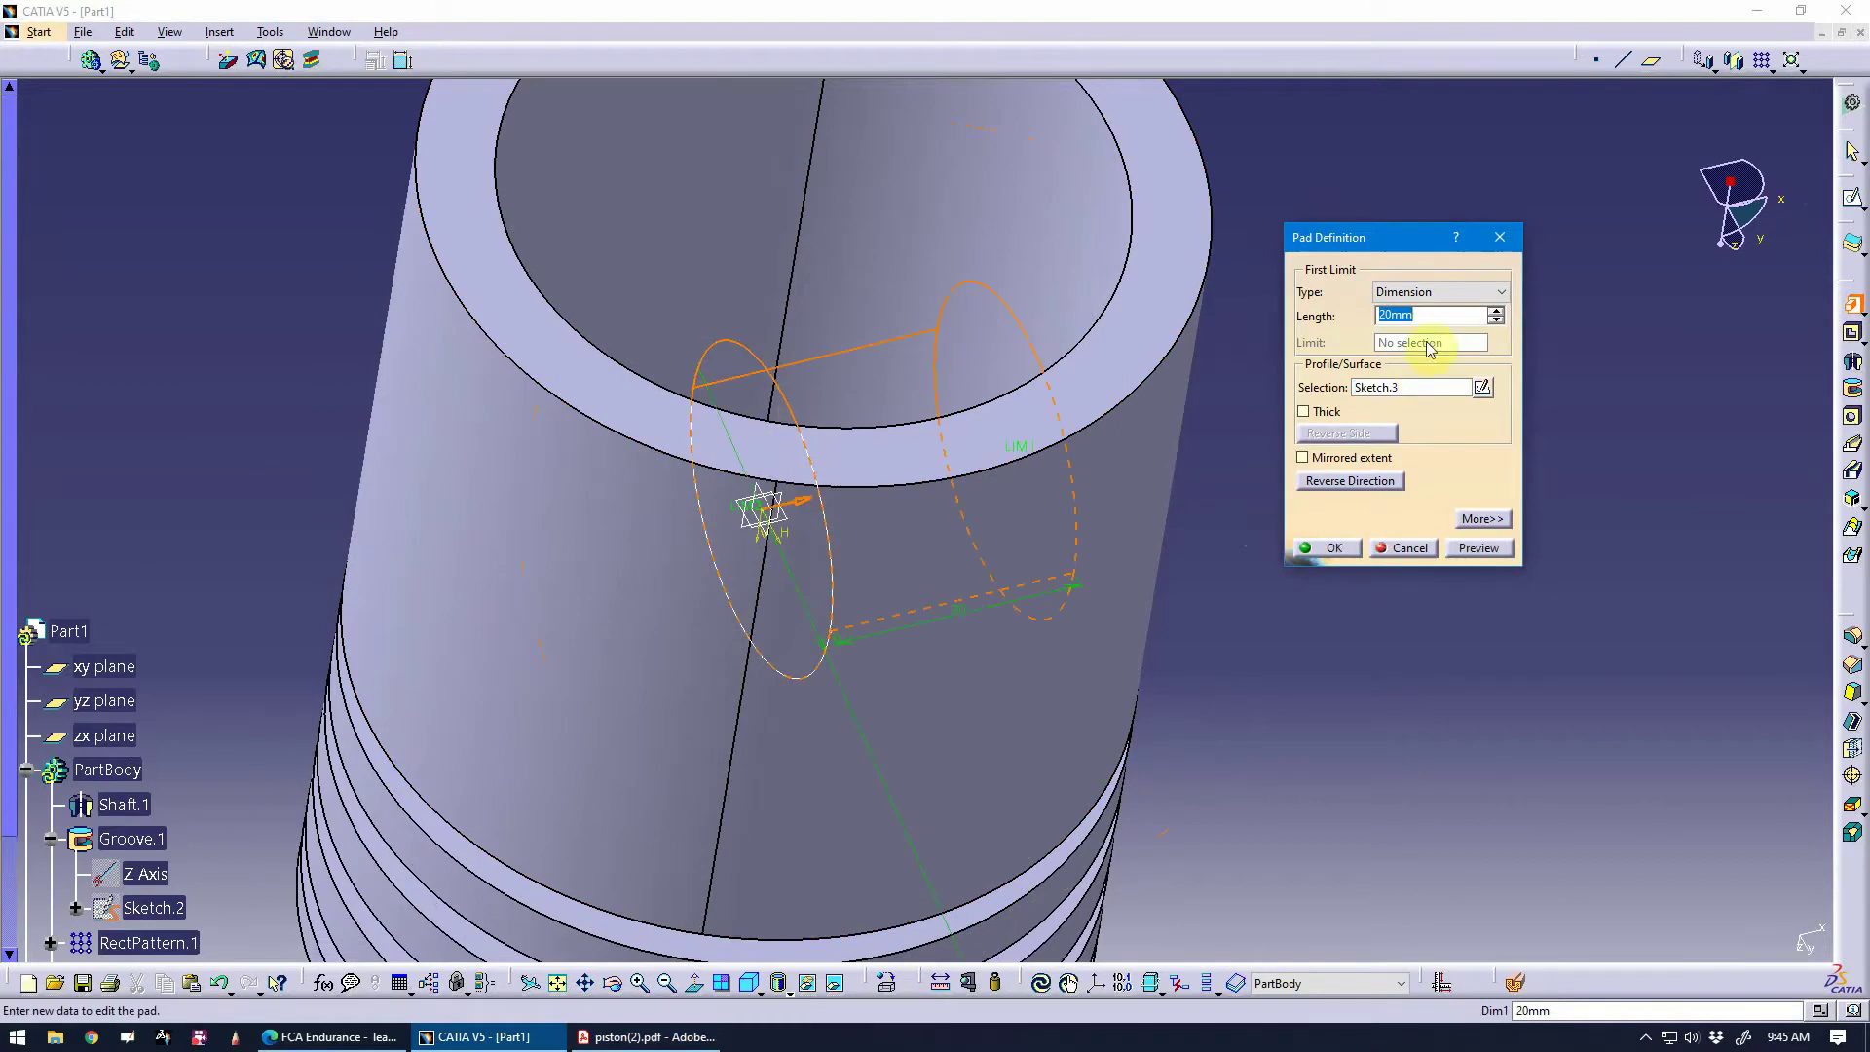
left_click(1451, 292)
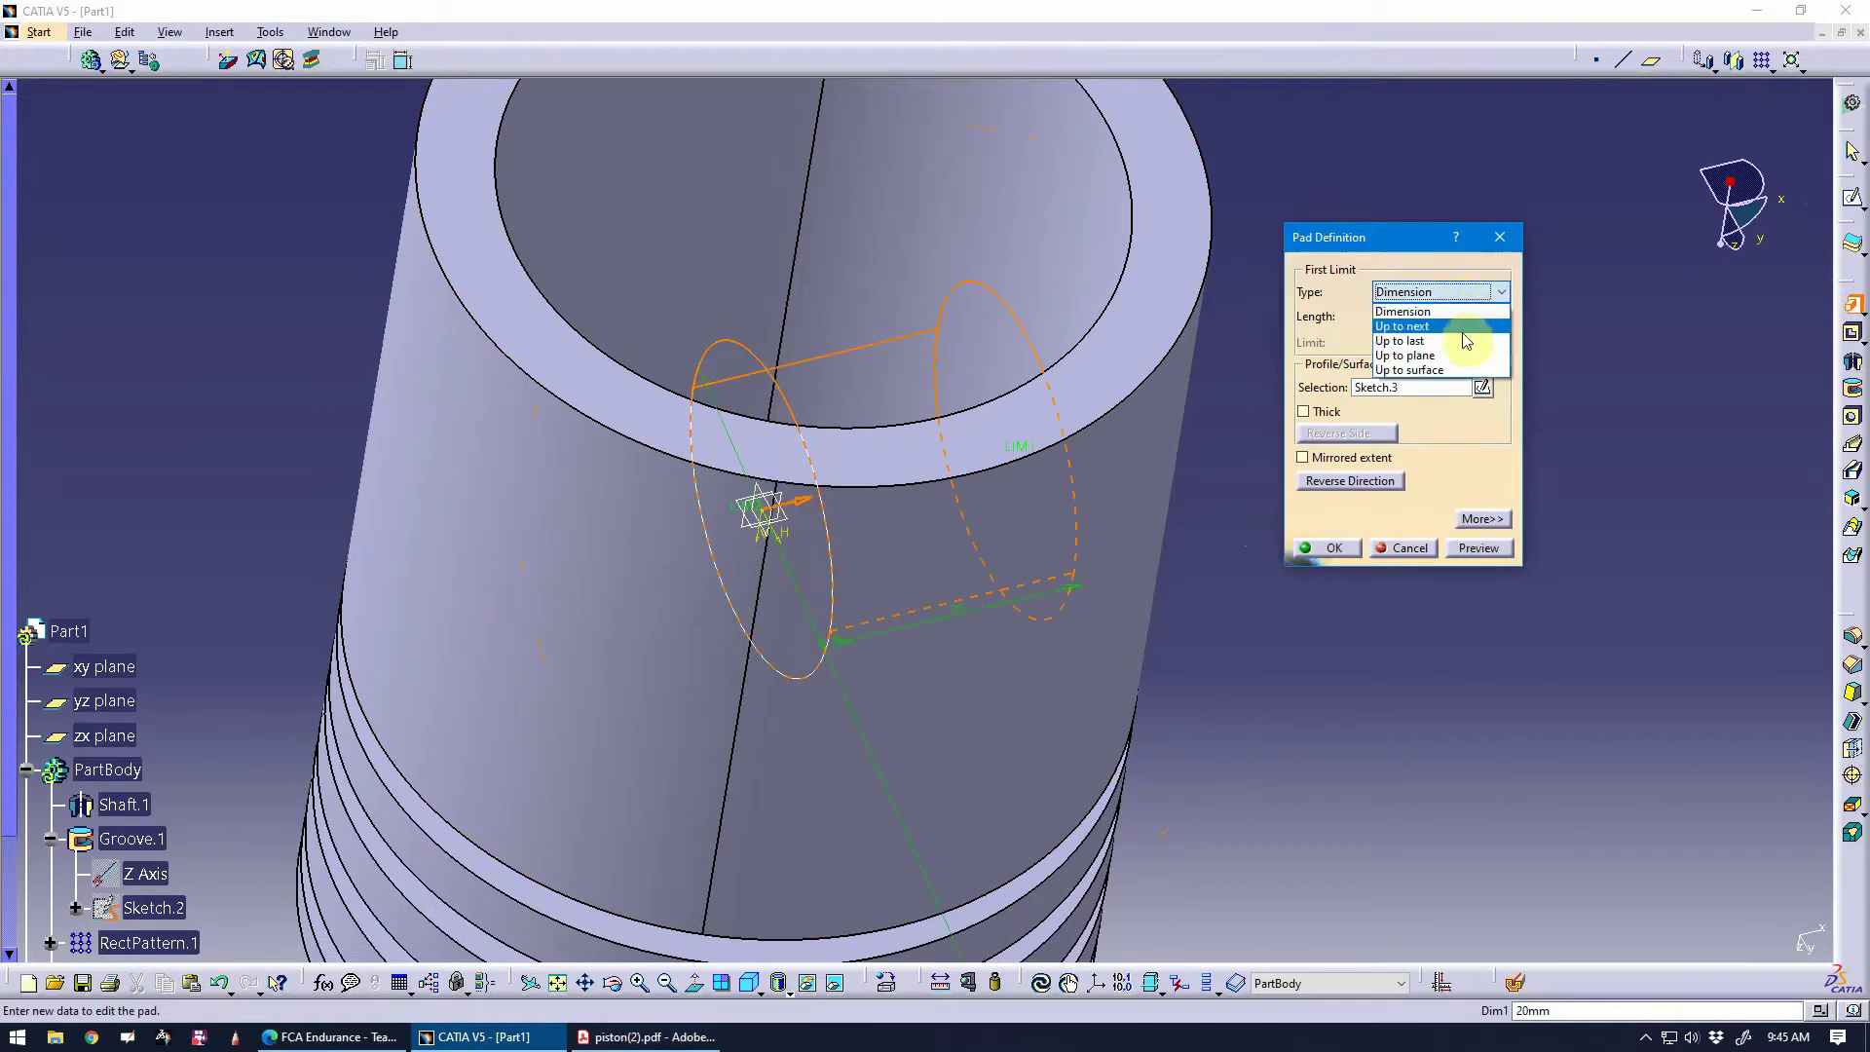
left_click(1458, 327)
left_click(1479, 548)
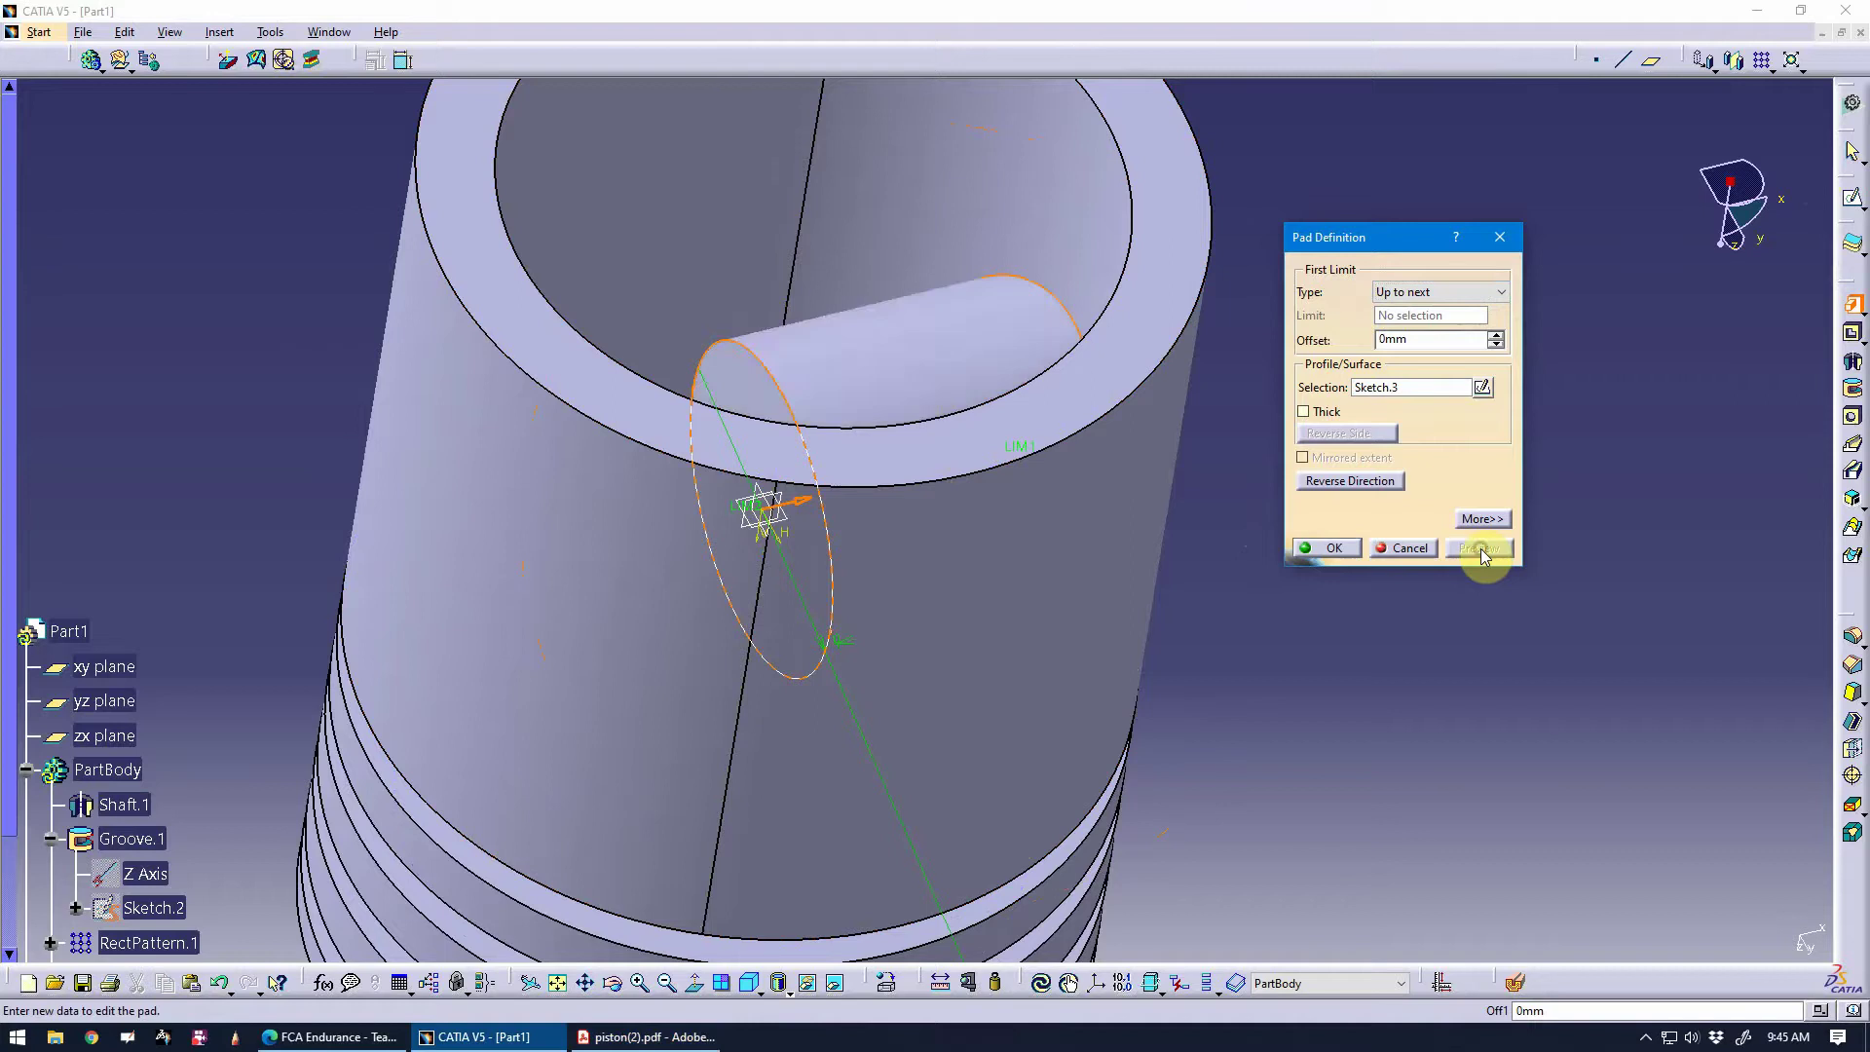
Change the pad's first limit to Up to surface, using the piston's inner wall face, and preview it.
middle_click_drag(1143, 568, 984, 824)
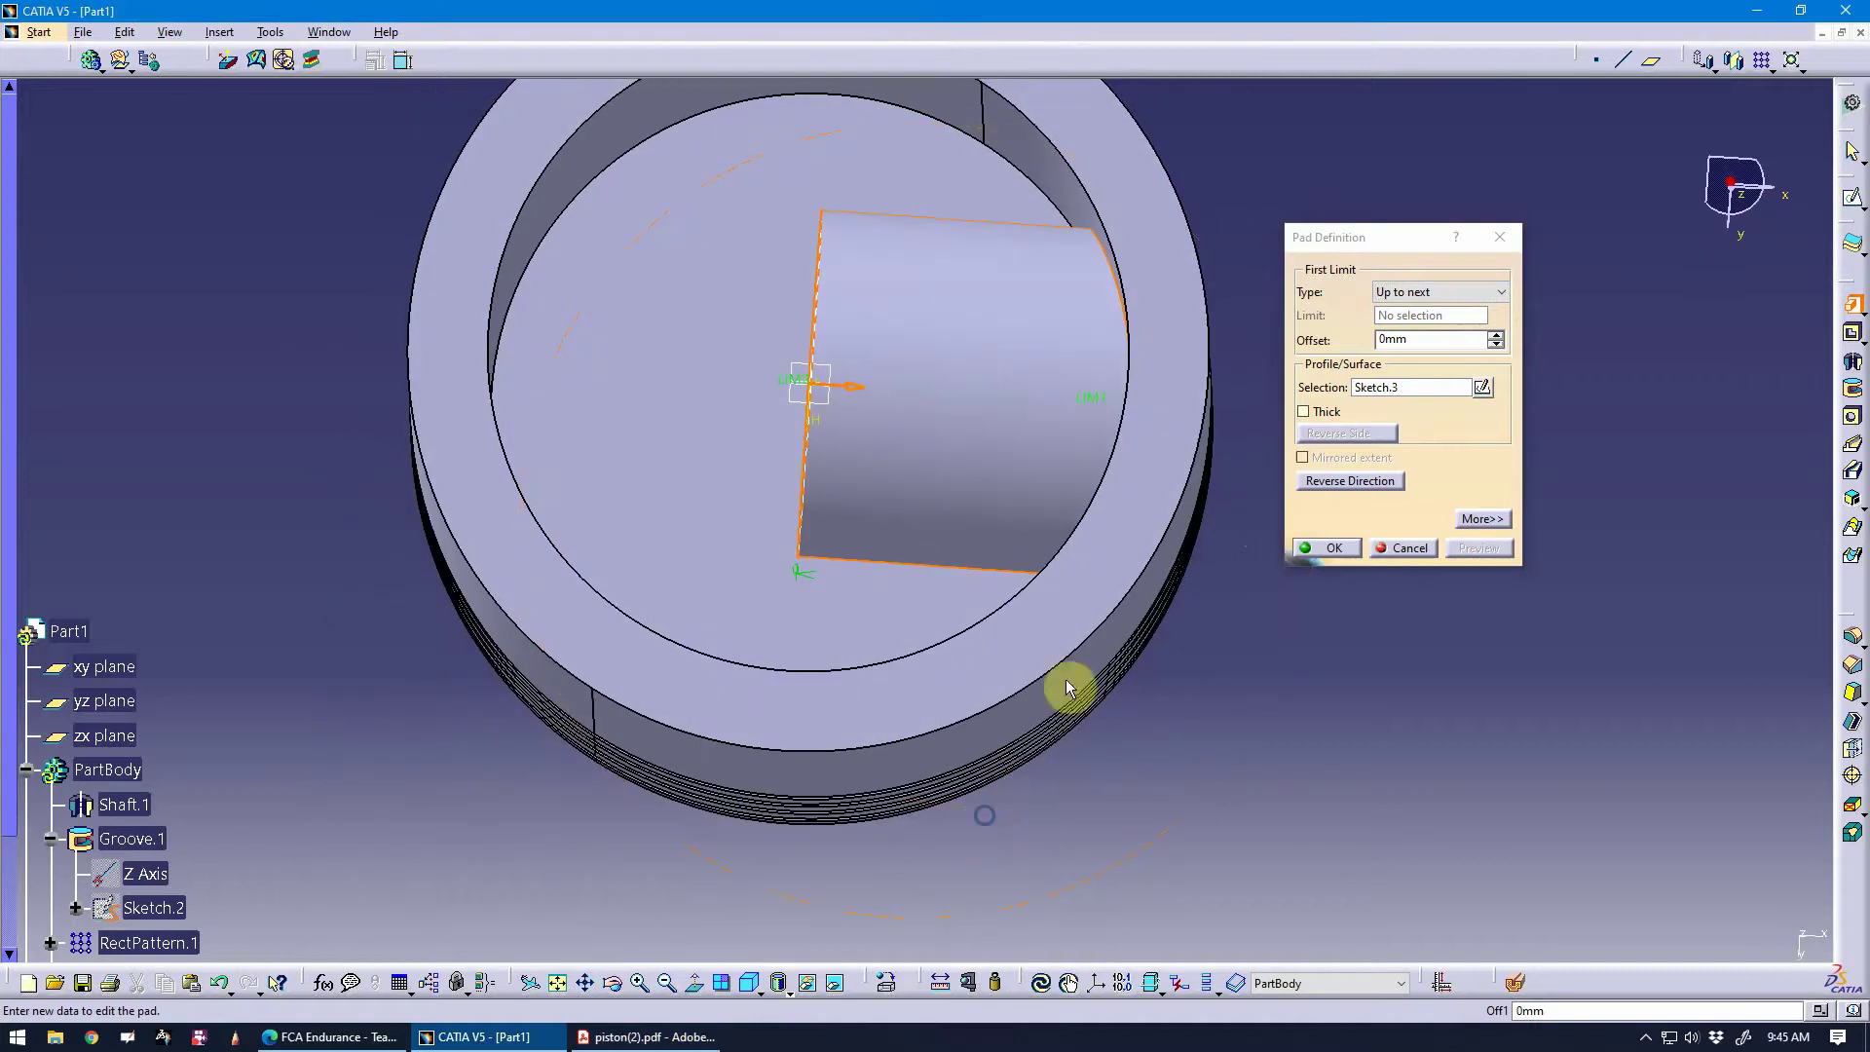
left_click(1470, 292)
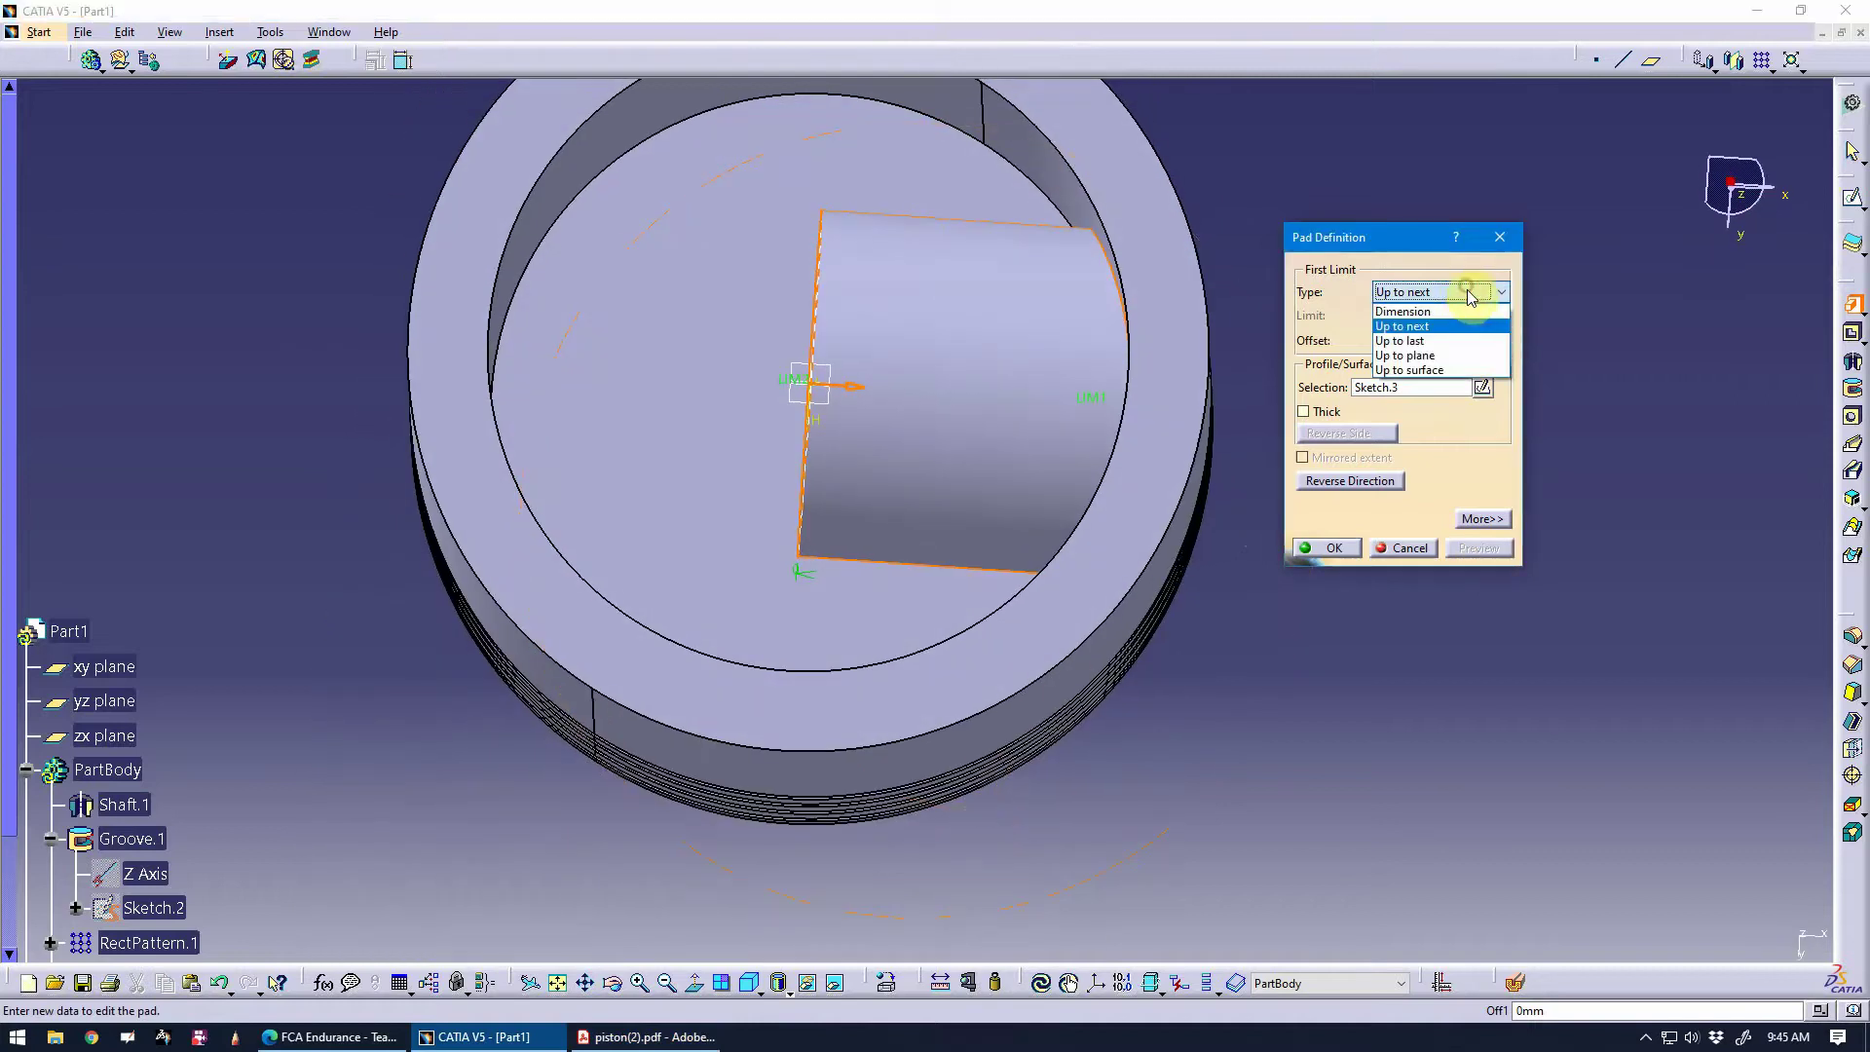
left_click(1445, 376)
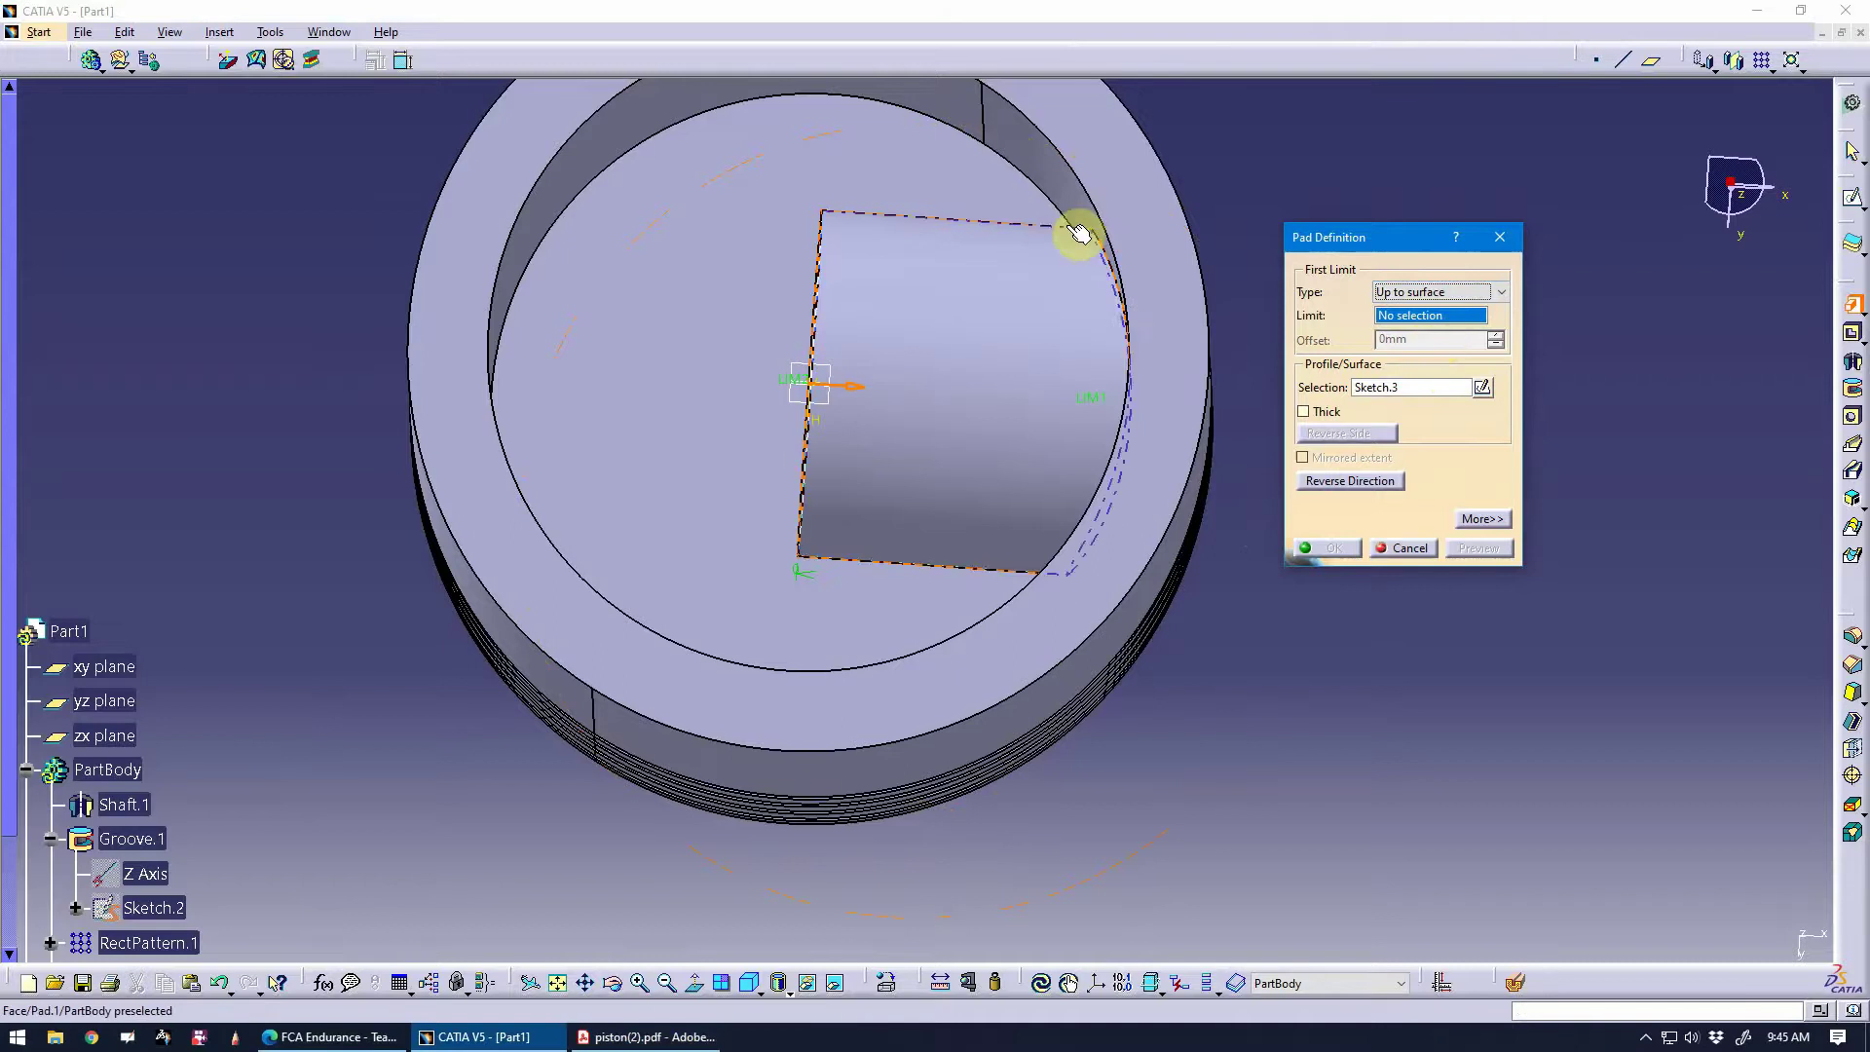
left_click(1061, 190)
left_click(1467, 548)
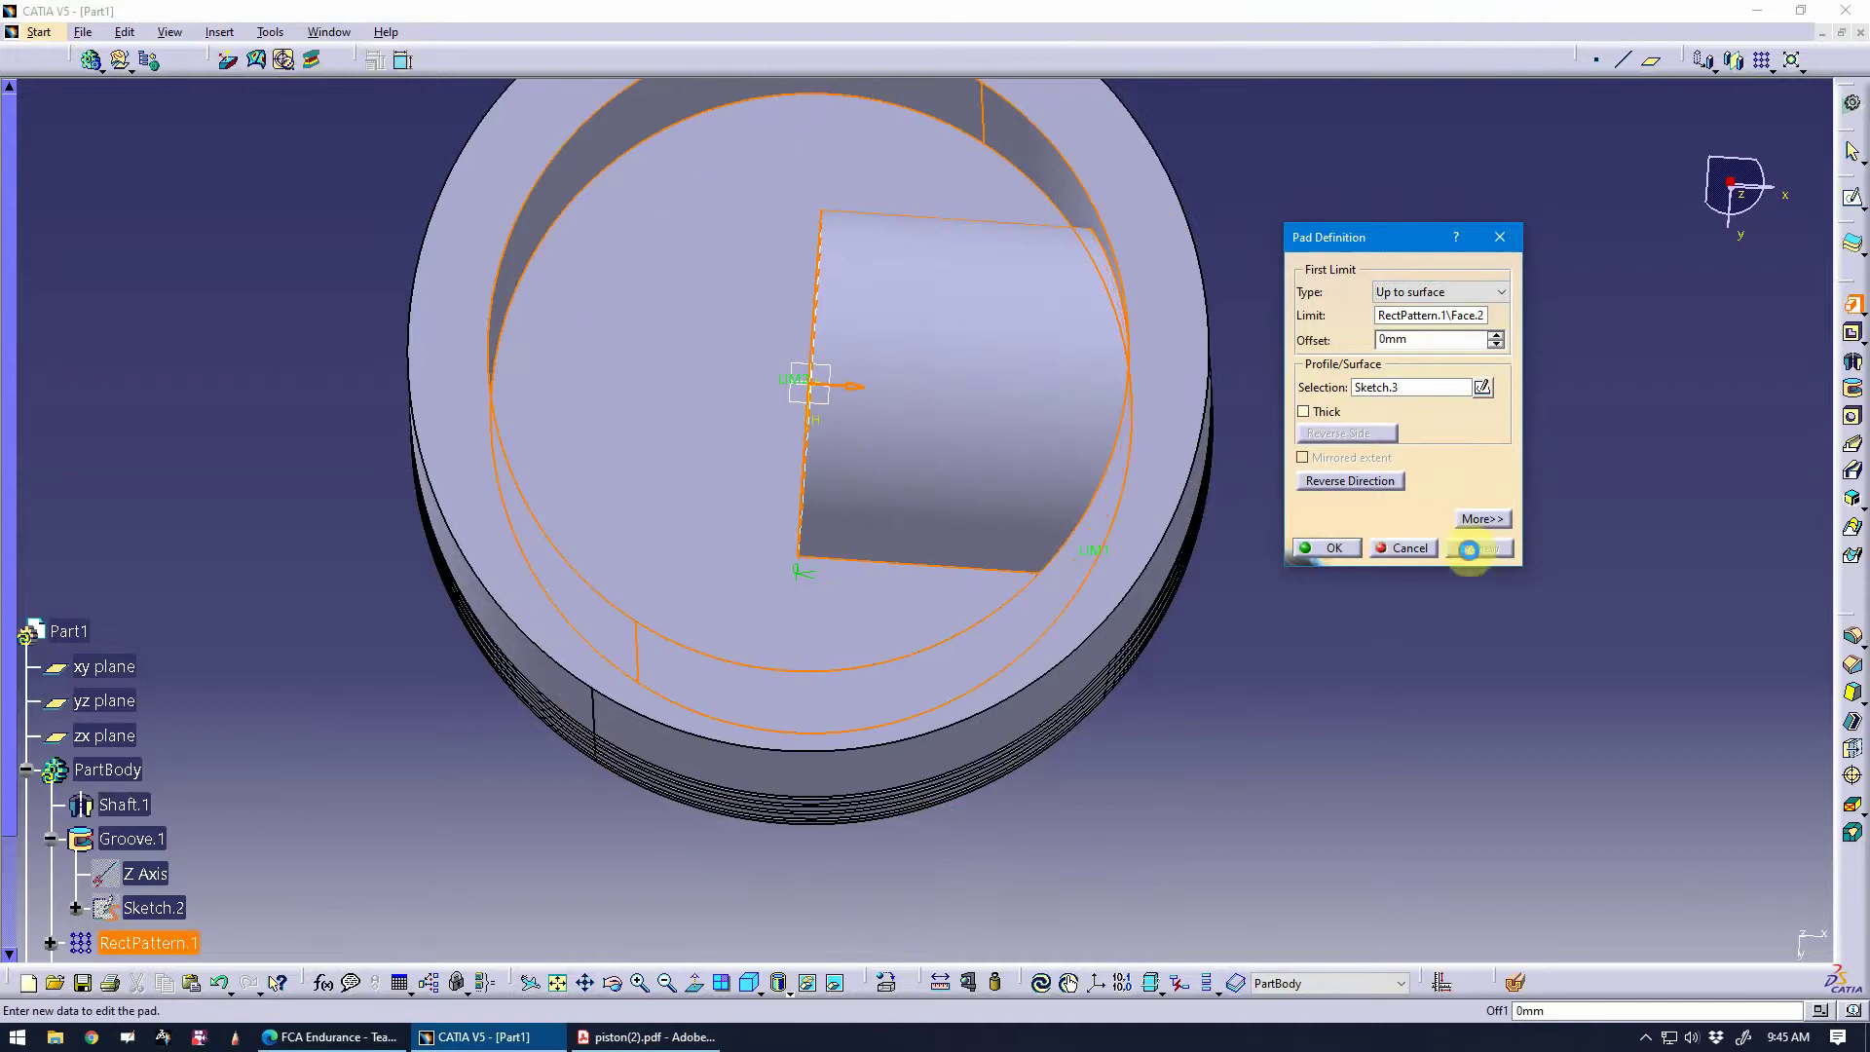
Set the pad's second limit to Up to surface on the opposite inner wall face and create the pad.
left_click(1482, 519)
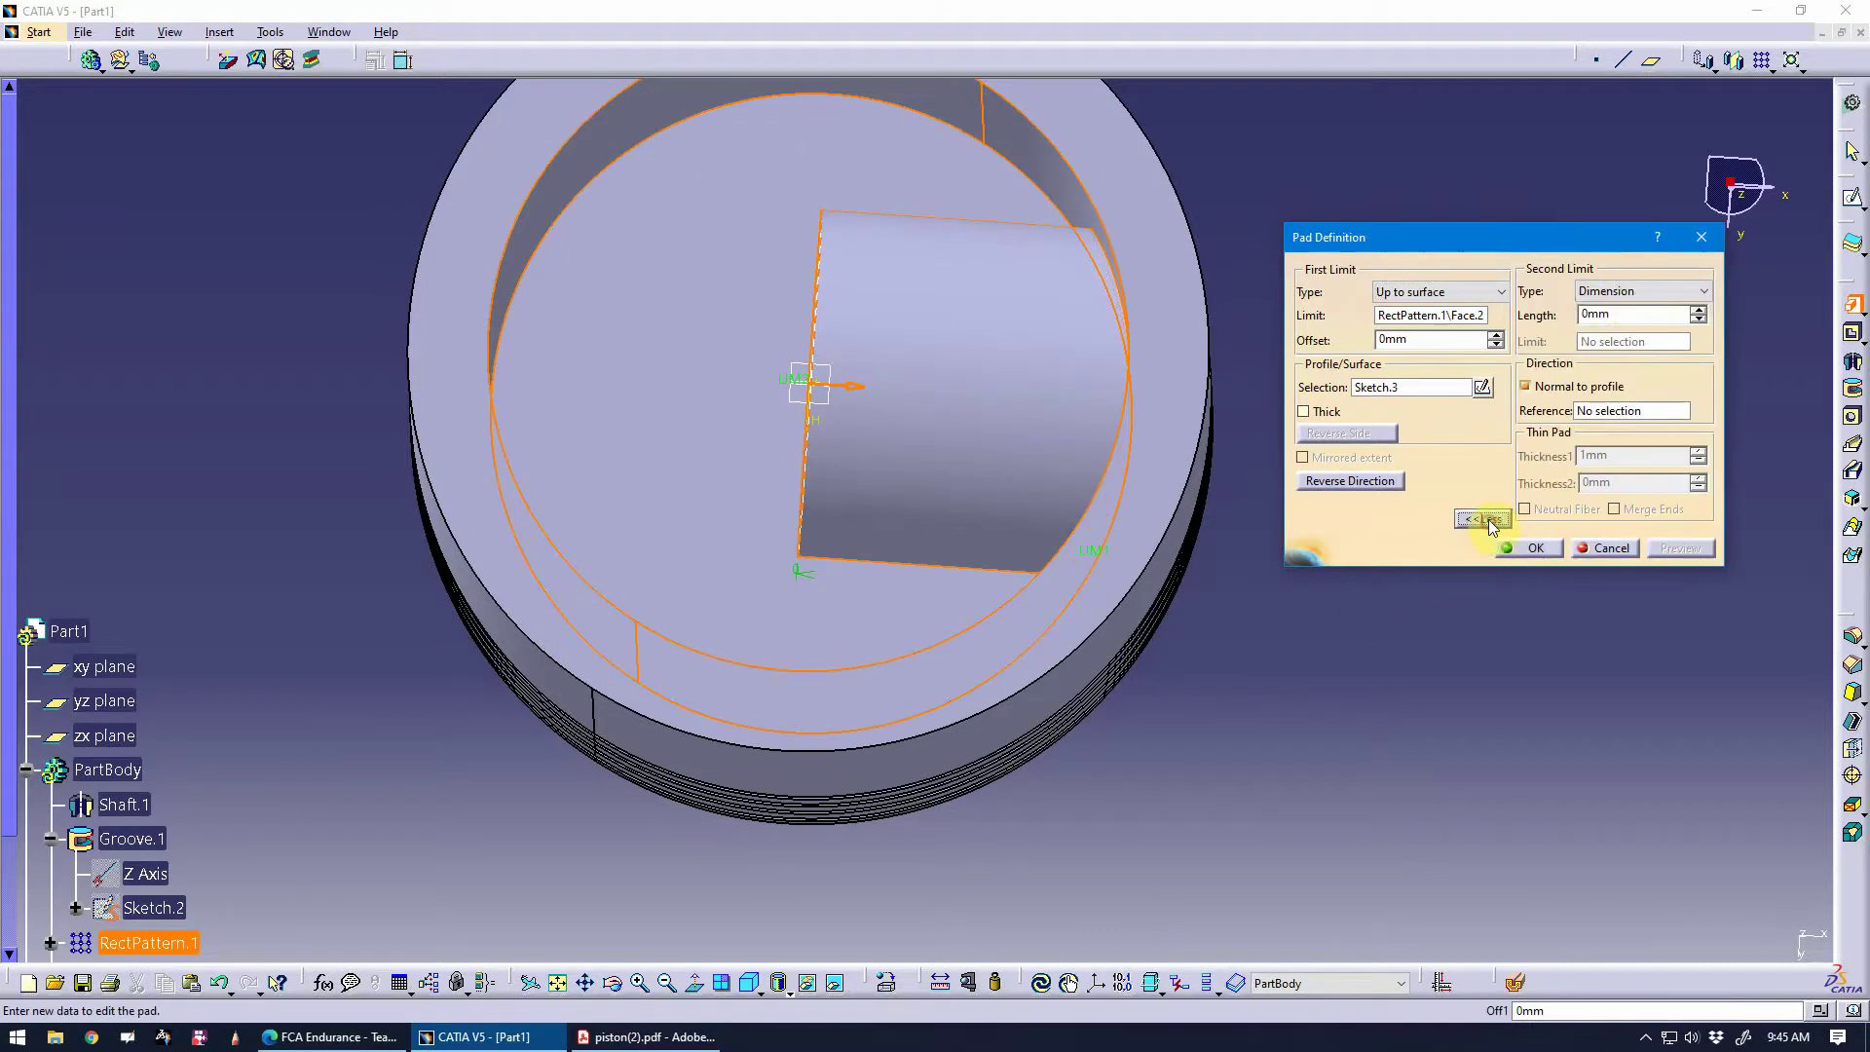
left_click(1639, 292)
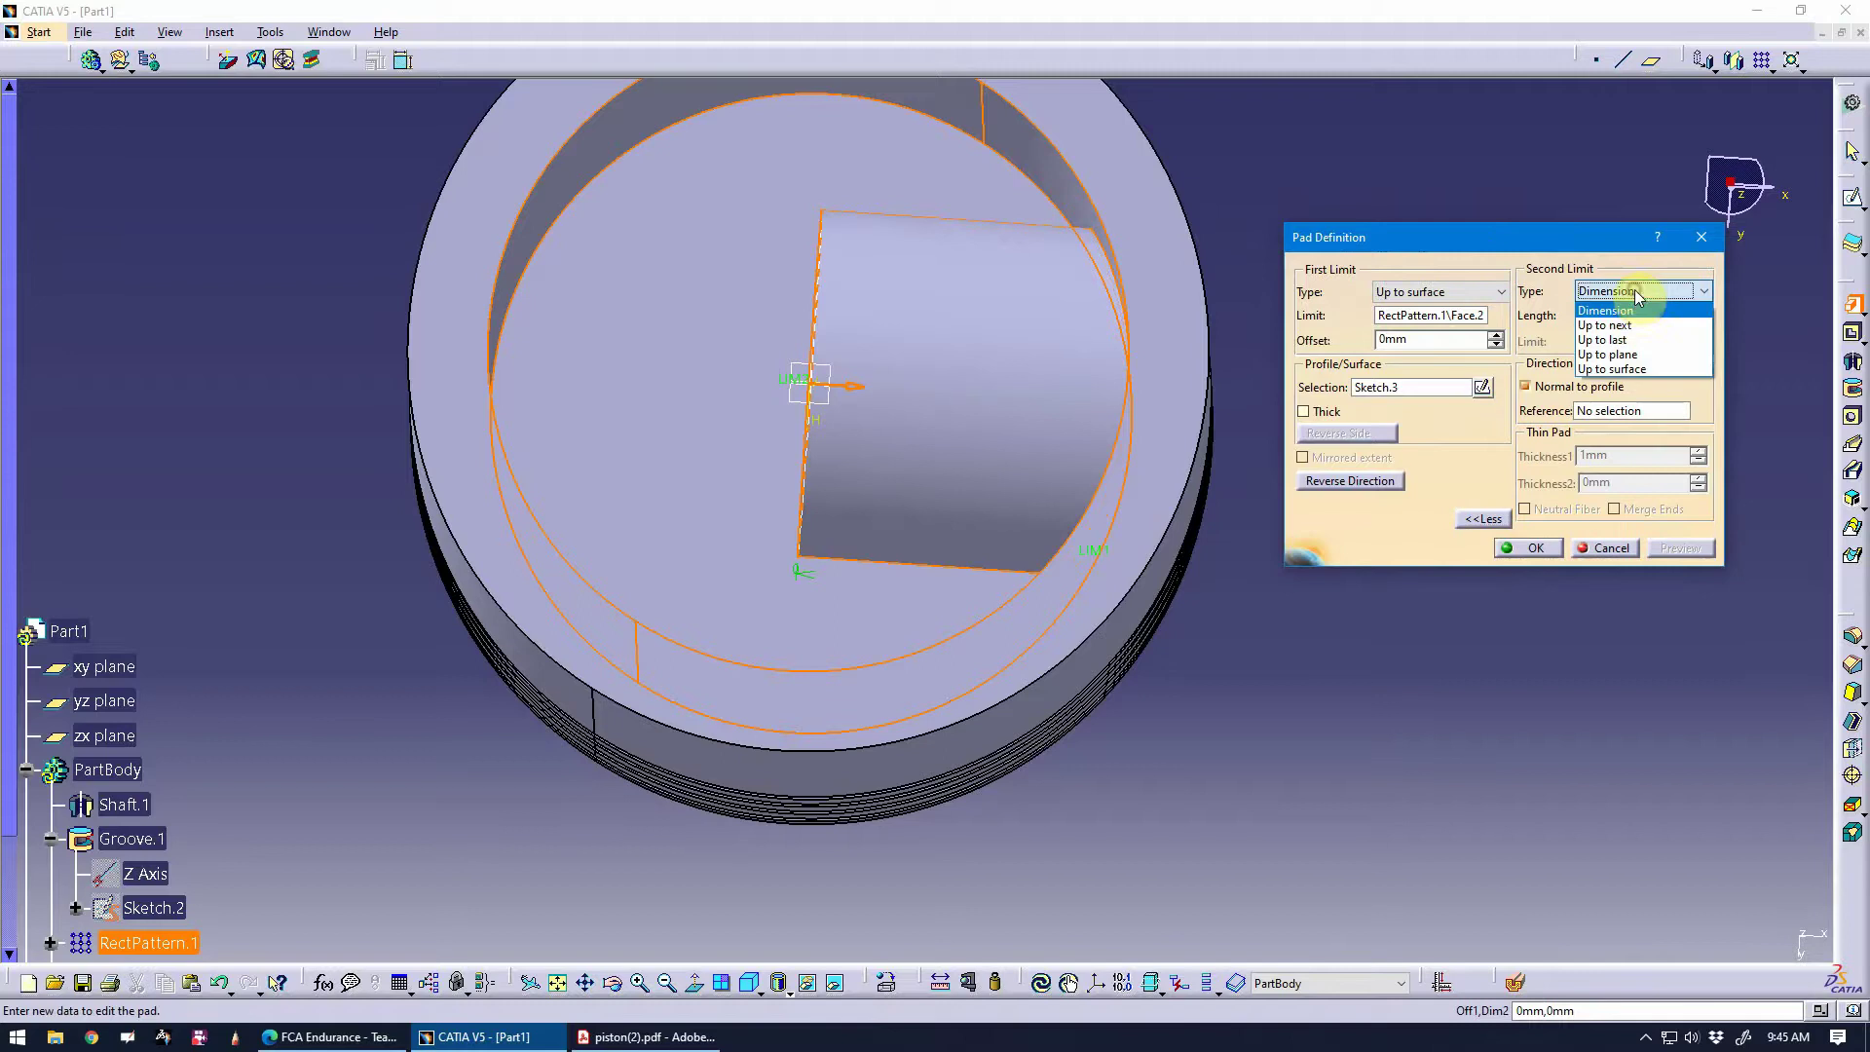
left_click(1640, 367)
middle_click_drag(1101, 814, 646, 405)
left_click(638, 399)
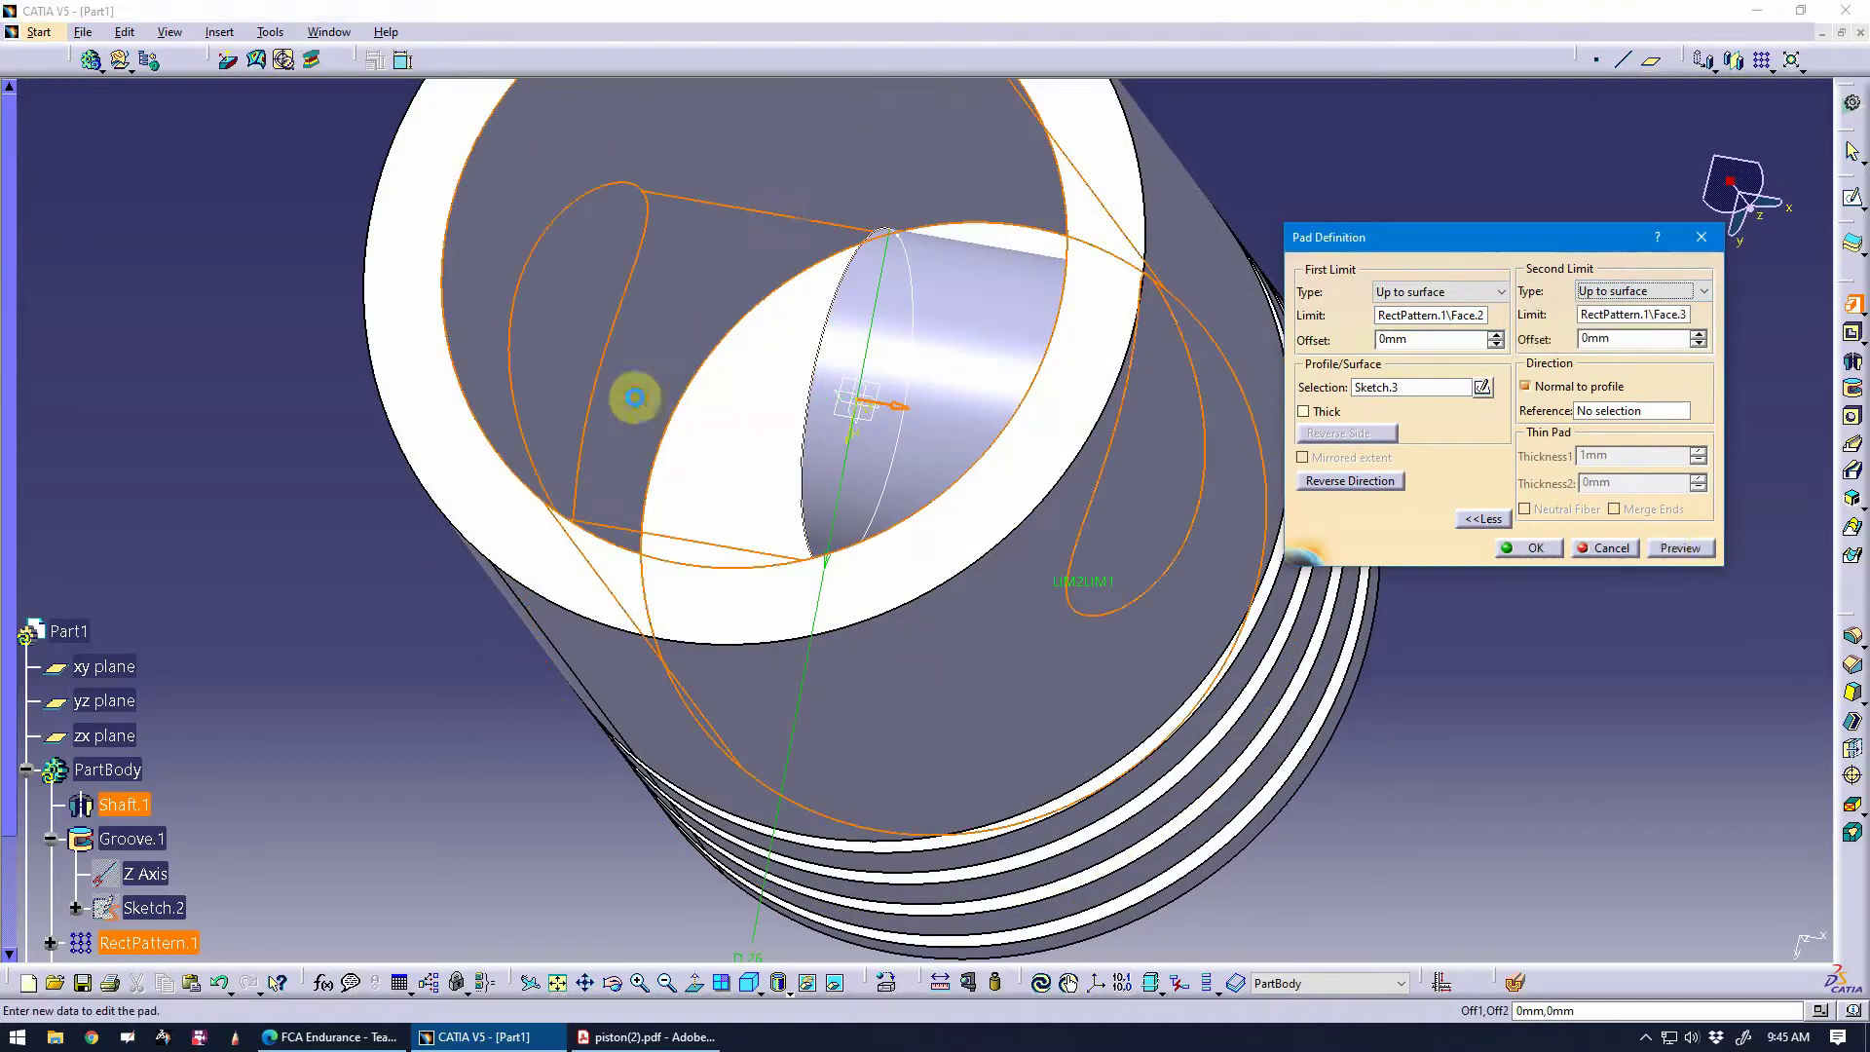
left_click(1698, 553)
mouse_move(940, 687)
middle_mouse_down()
mouse_move(834, 685)
mouse_move(968, 801)
mouse_move(993, 860)
mouse_move(964, 793)
mouse_move(973, 593)
mouse_move(1003, 575)
mouse_move(961, 884)
mouse_move(868, 822)
mouse_move(797, 827)
mouse_move(993, 701)
mouse_move(944, 693)
mouse_move(947, 718)
mouse_move(968, 668)
middle_mouse_up()
left_click(1535, 548)
Check the pin boss dimensions in the piston PDF drawing and return to the CATIA part.
left_click(651, 1037)
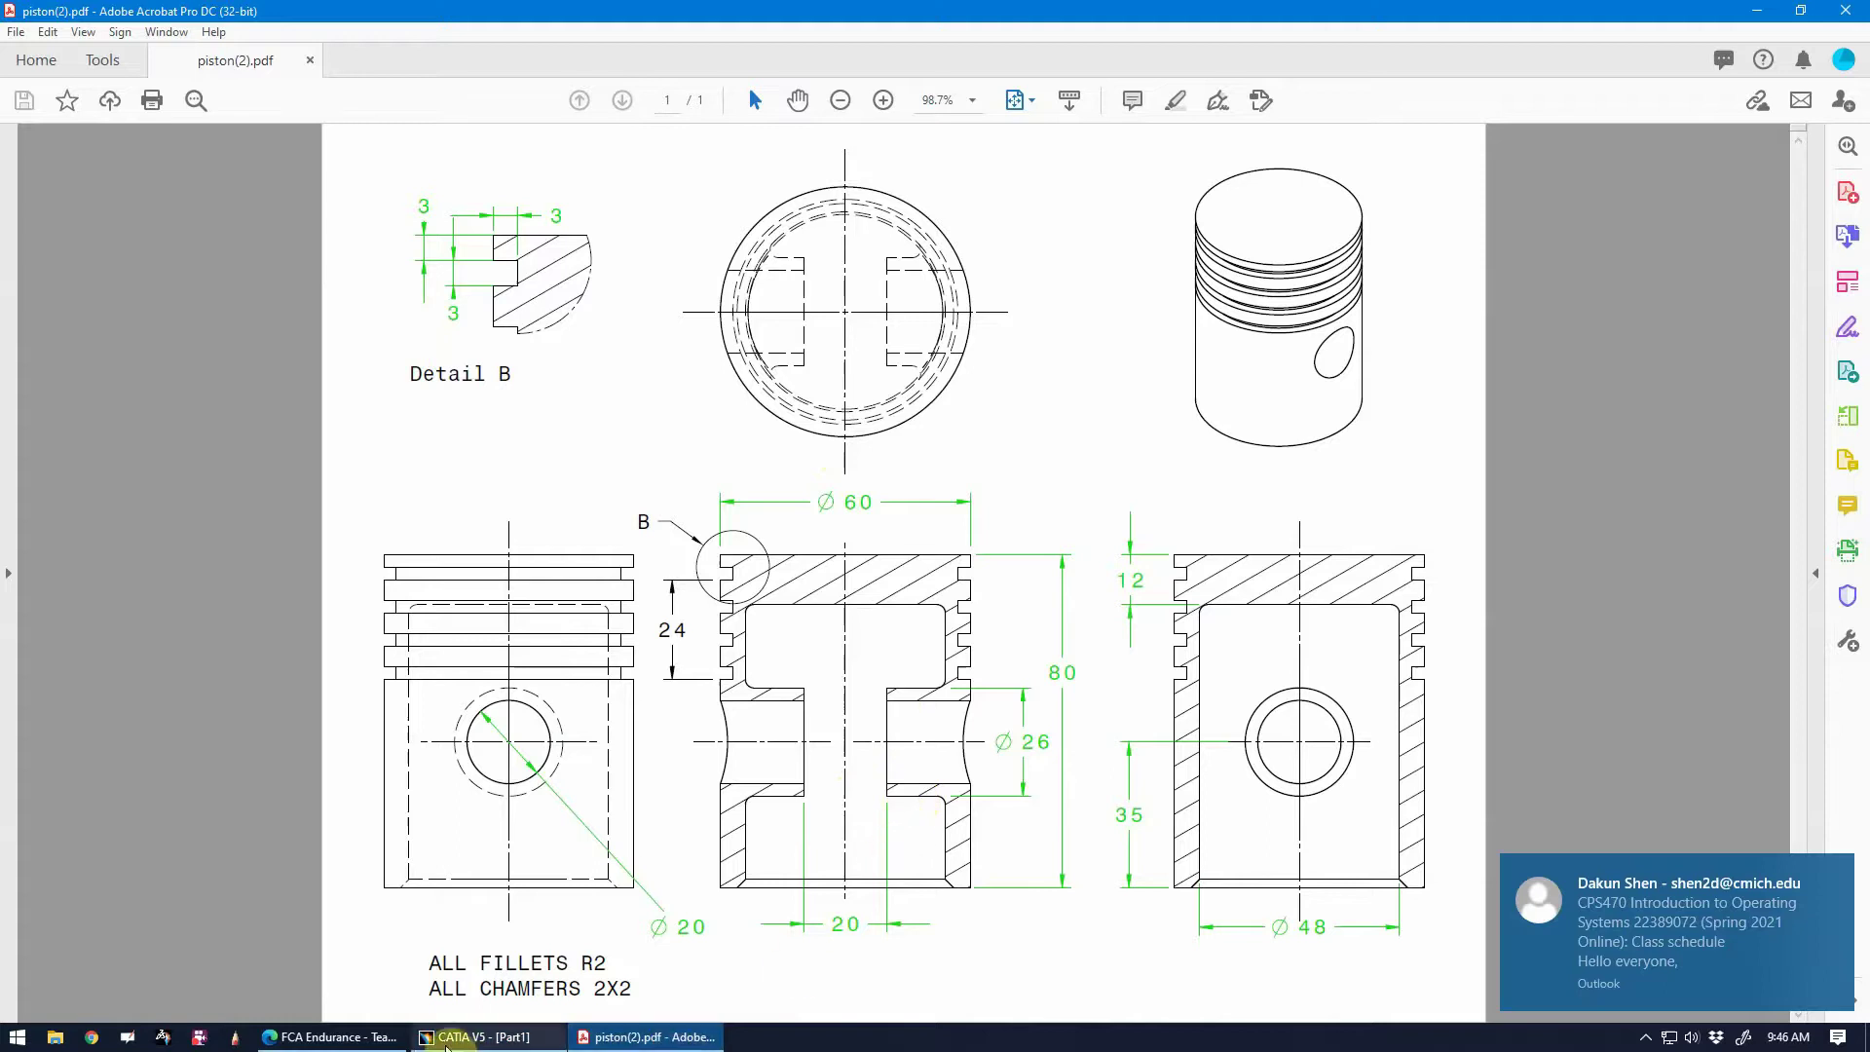
left_click(477, 1036)
middle_click_drag(773, 701, 1178, 604)
scroll(384, 626, "down", 5)
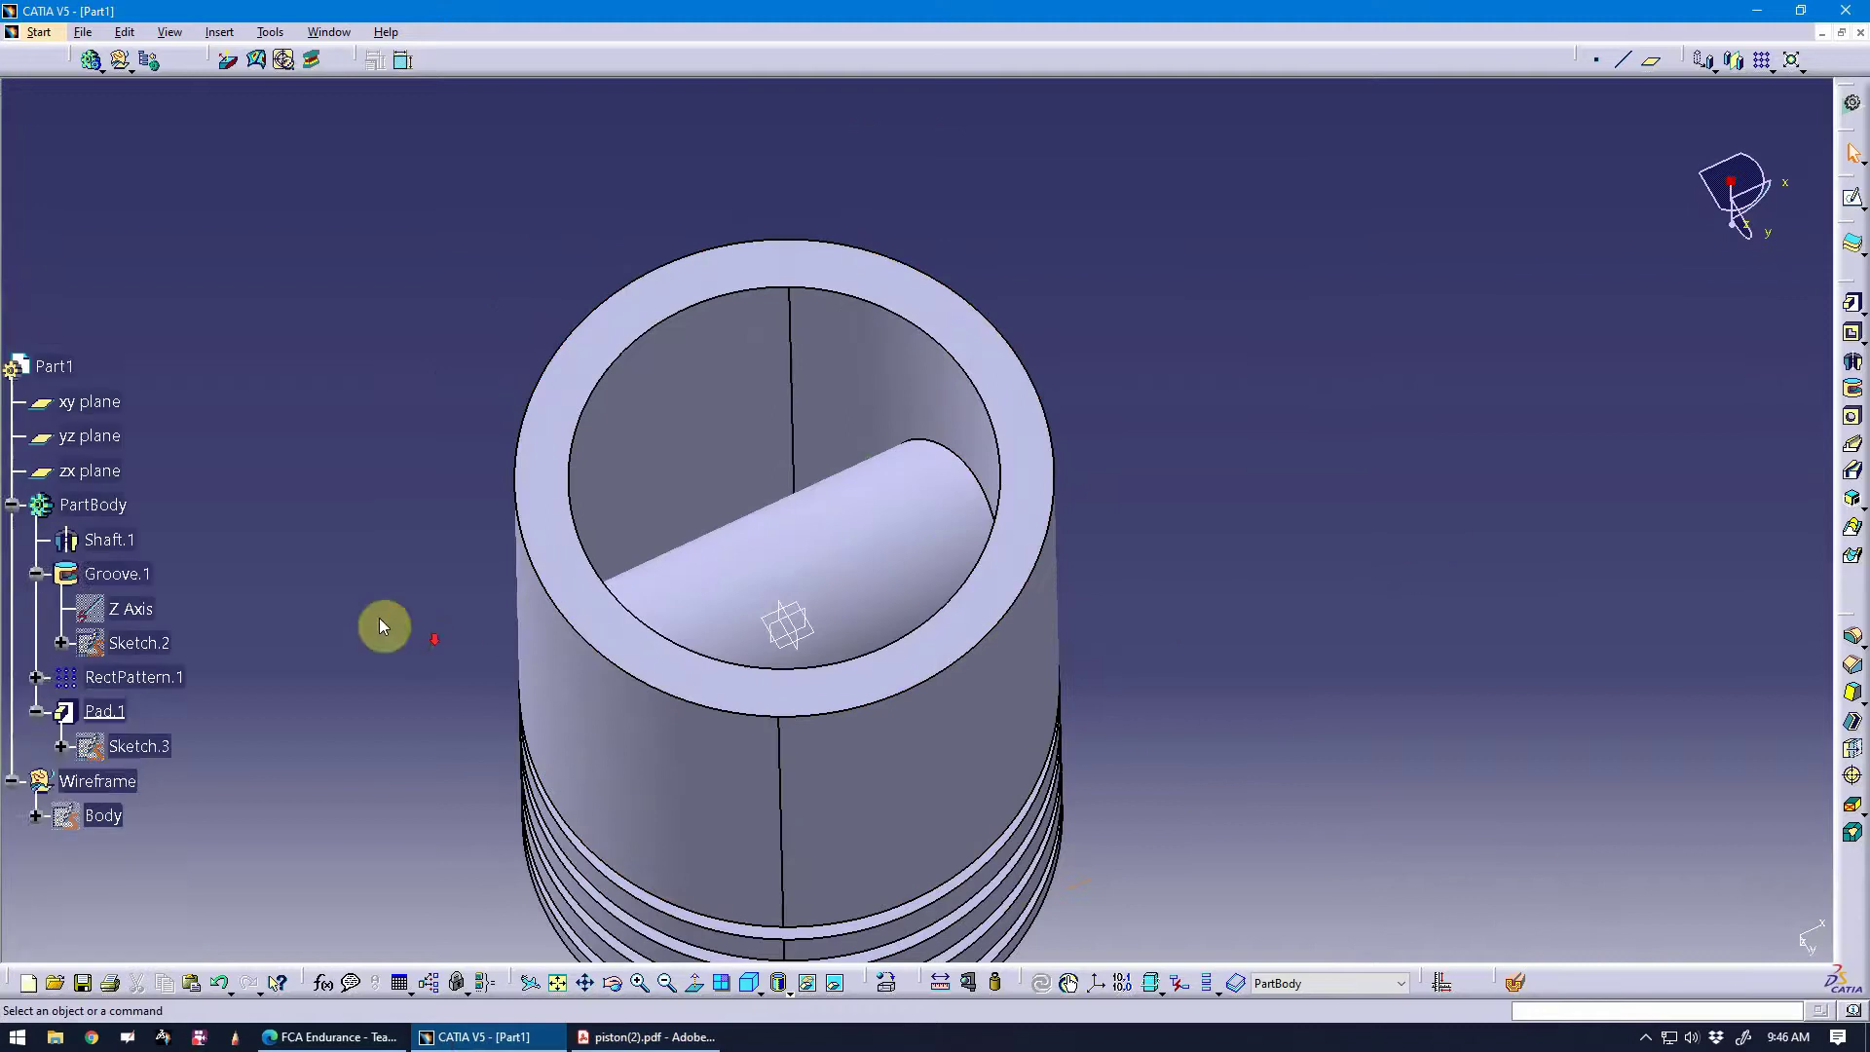
Make the Wireframe set the in-work object and open a new sketch on the xy plane.
right_click(112, 692)
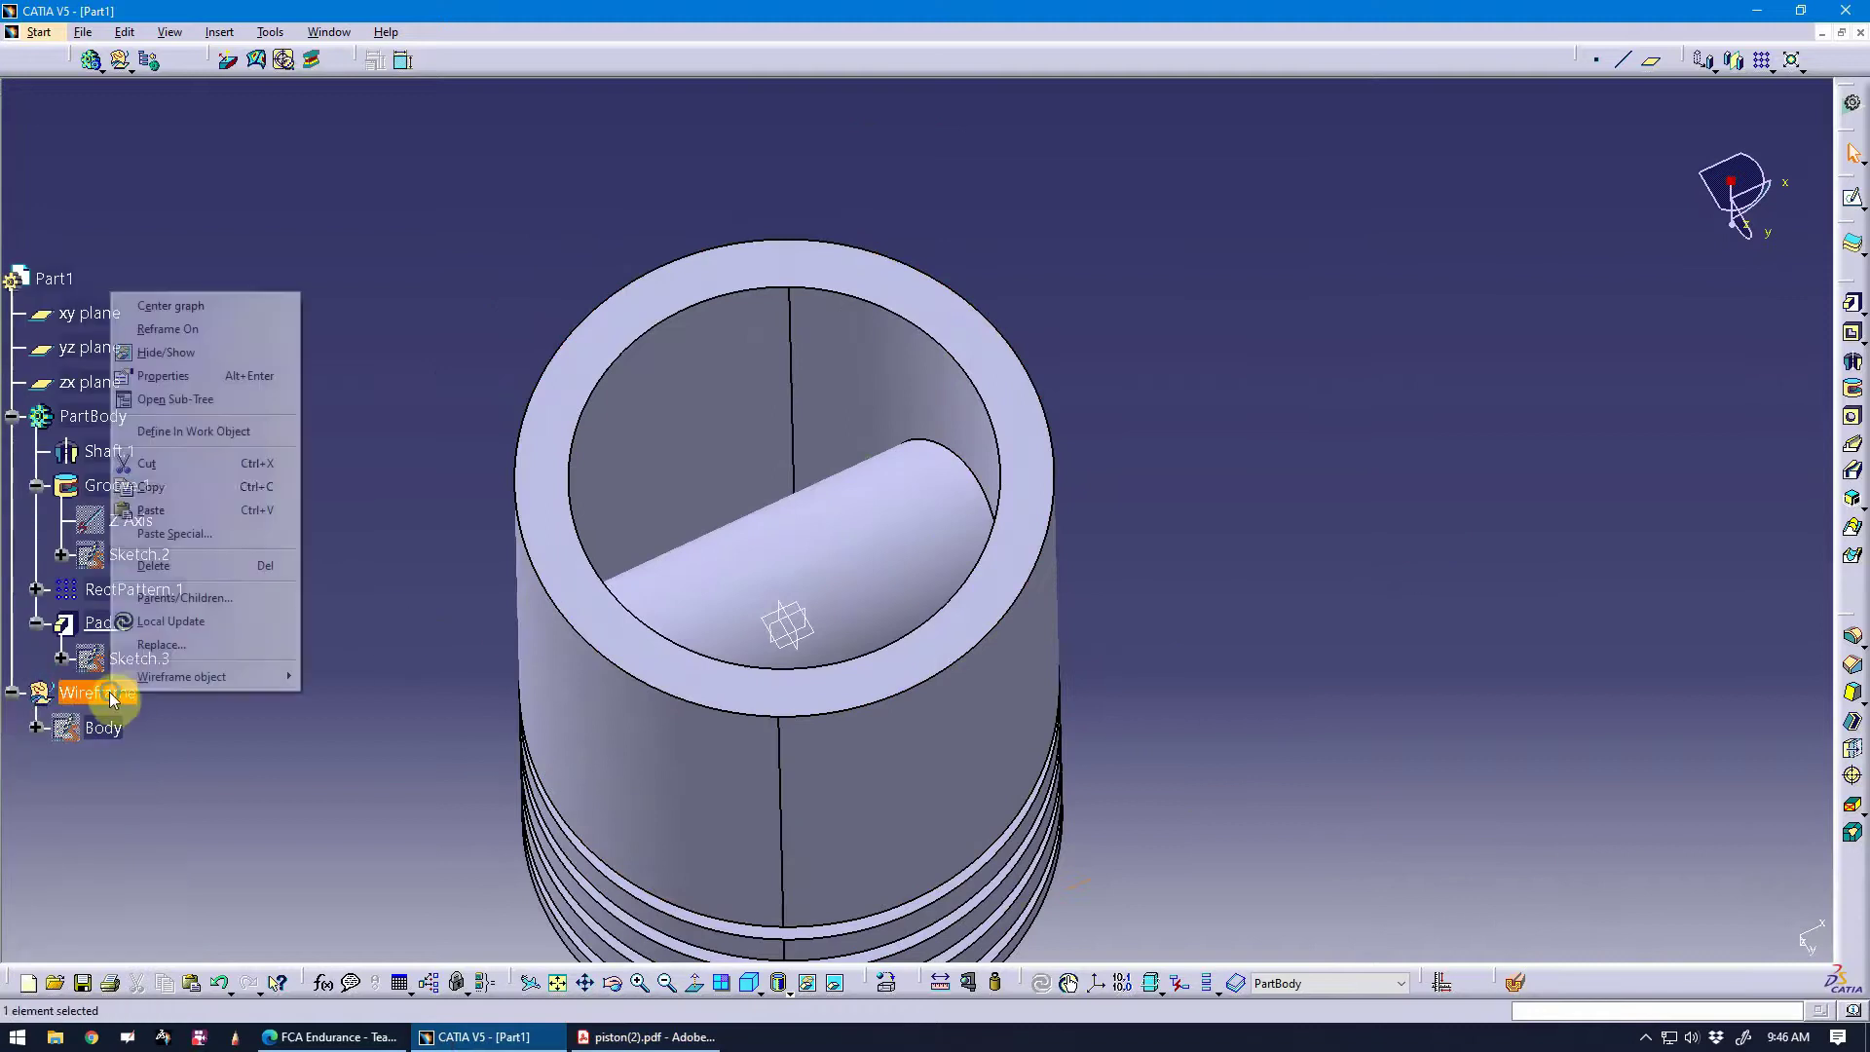
left_click(219, 430)
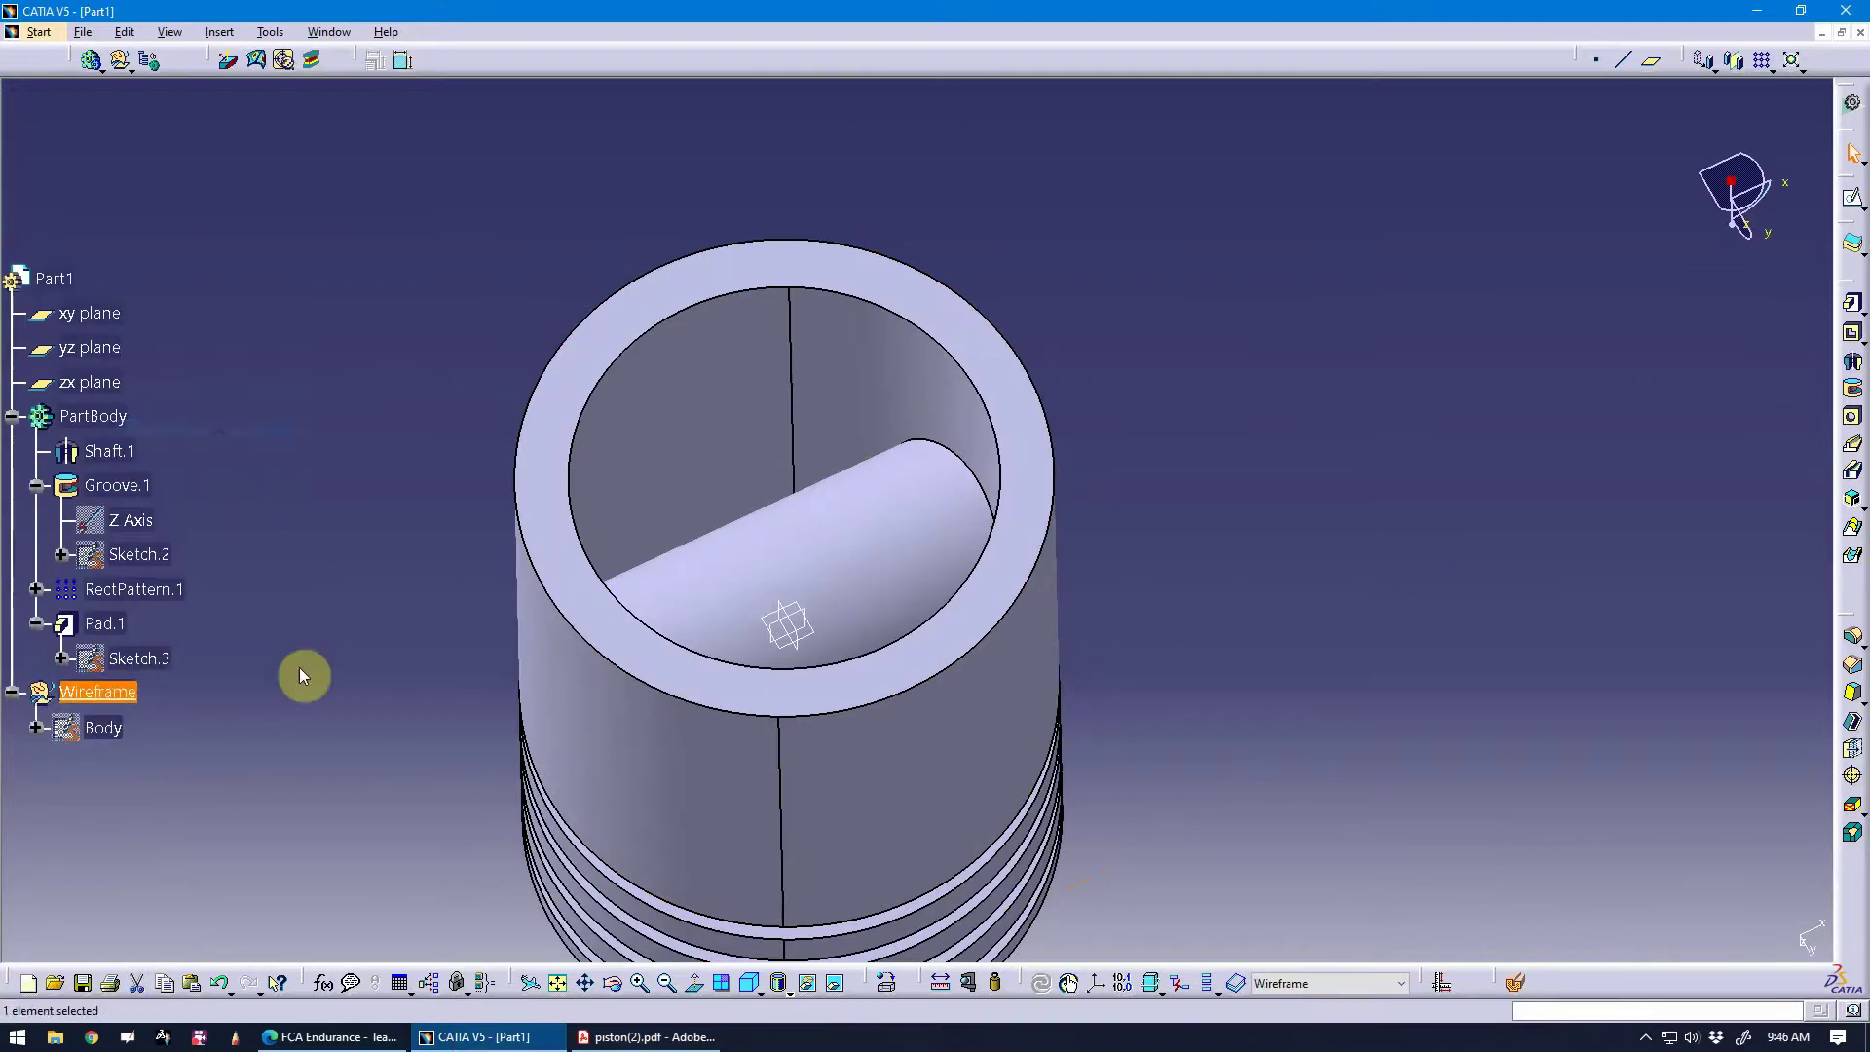
left_click(292, 787)
middle_click_drag(777, 731, 1705, 275)
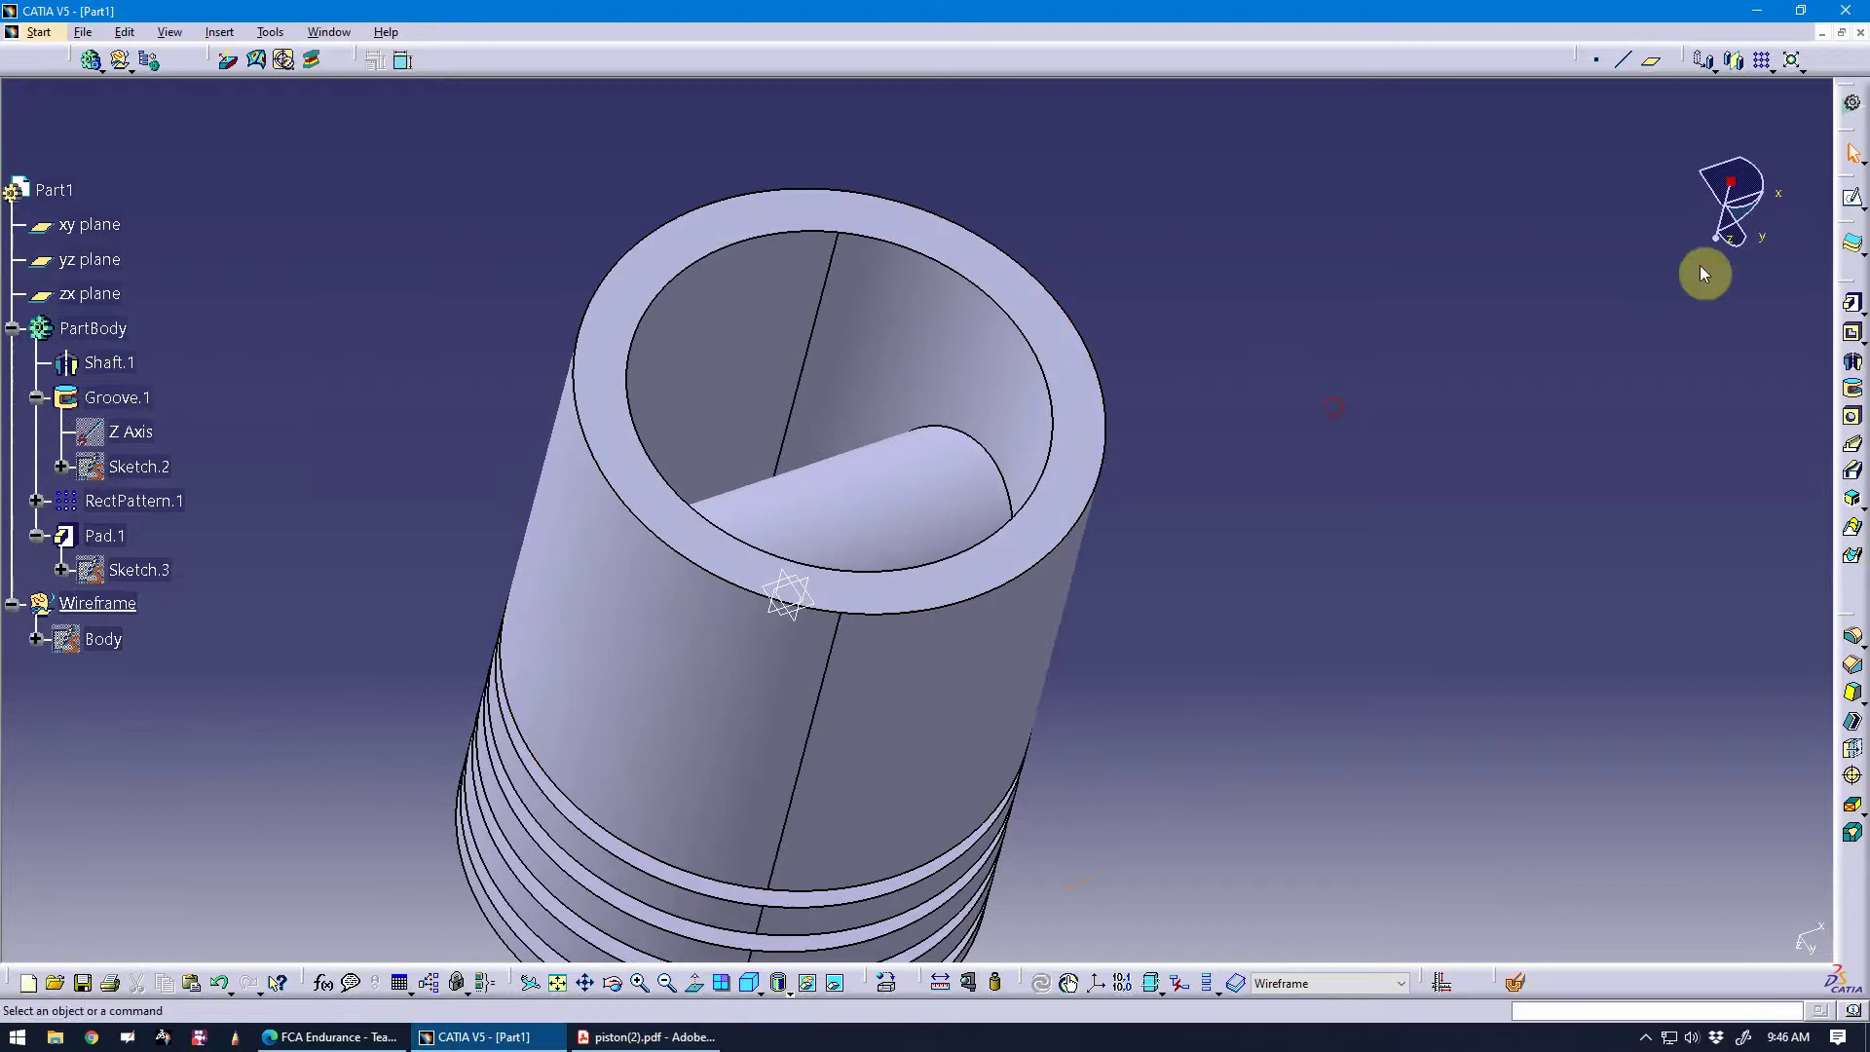
left_click(1852, 198)
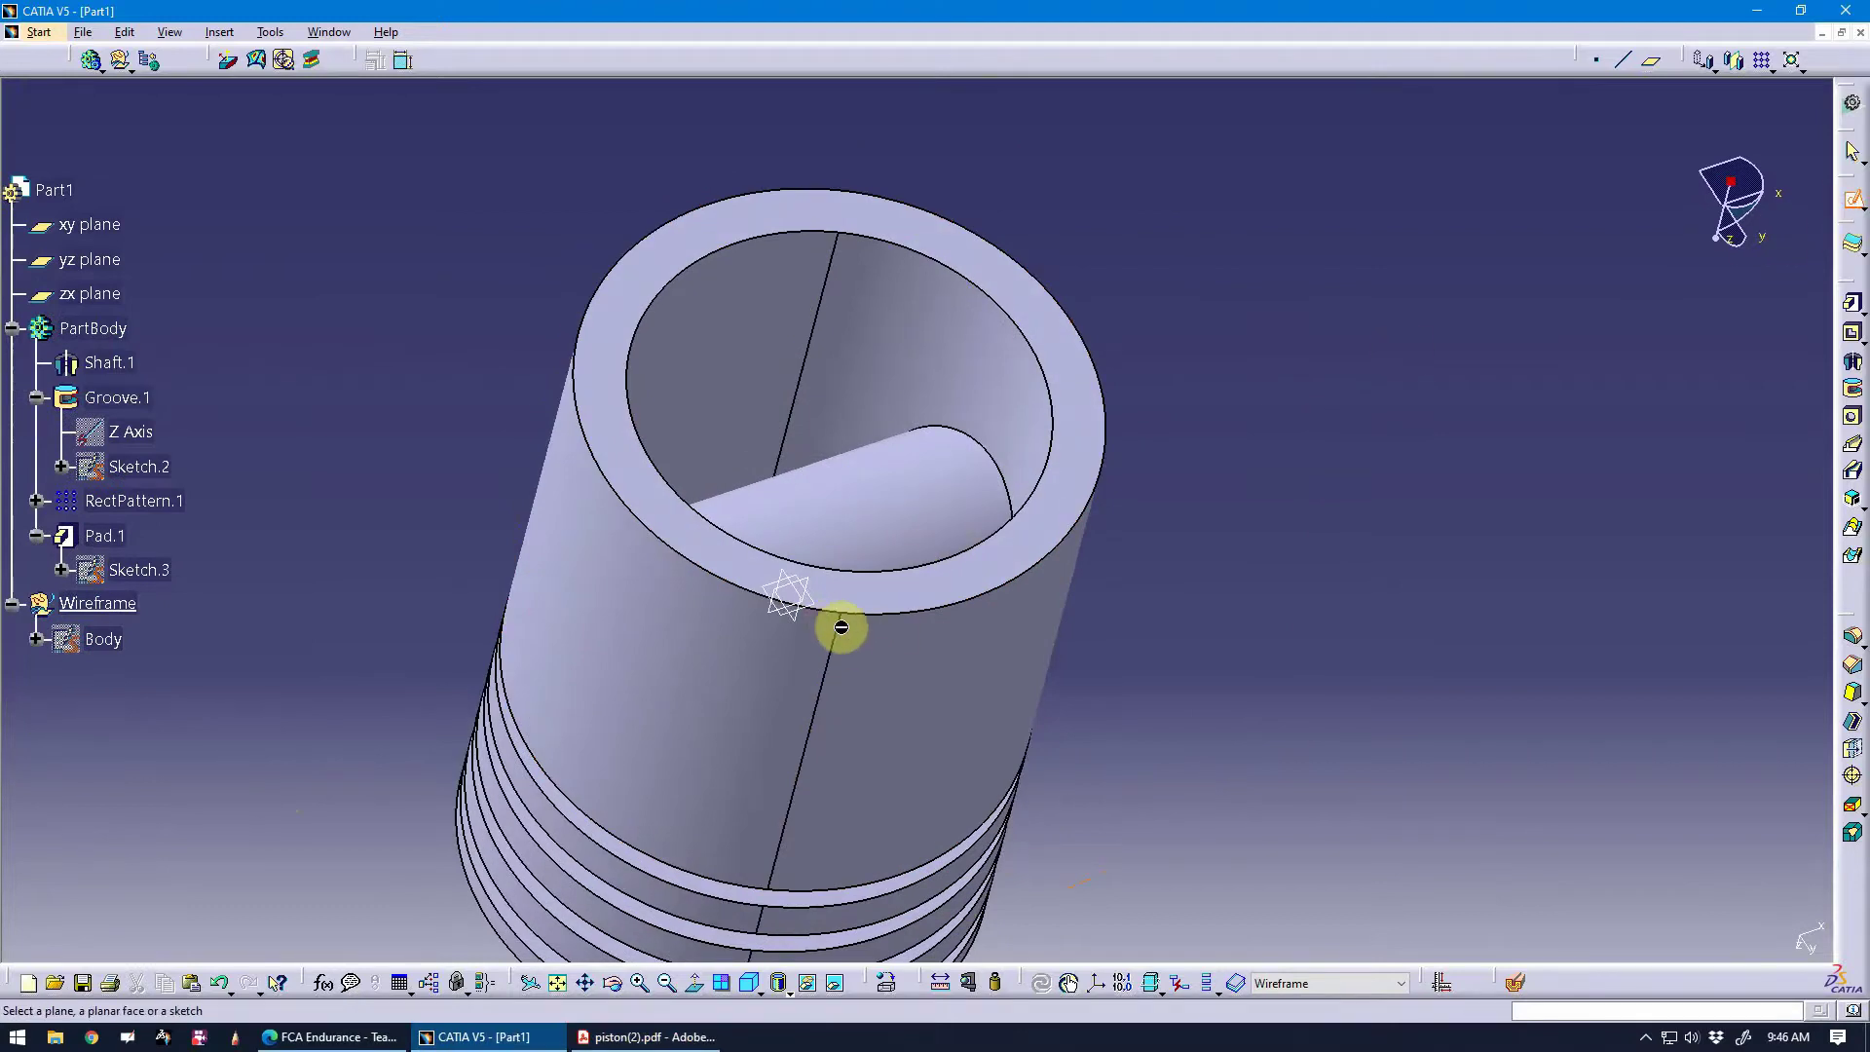
middle_click_drag(841, 627, 788, 574)
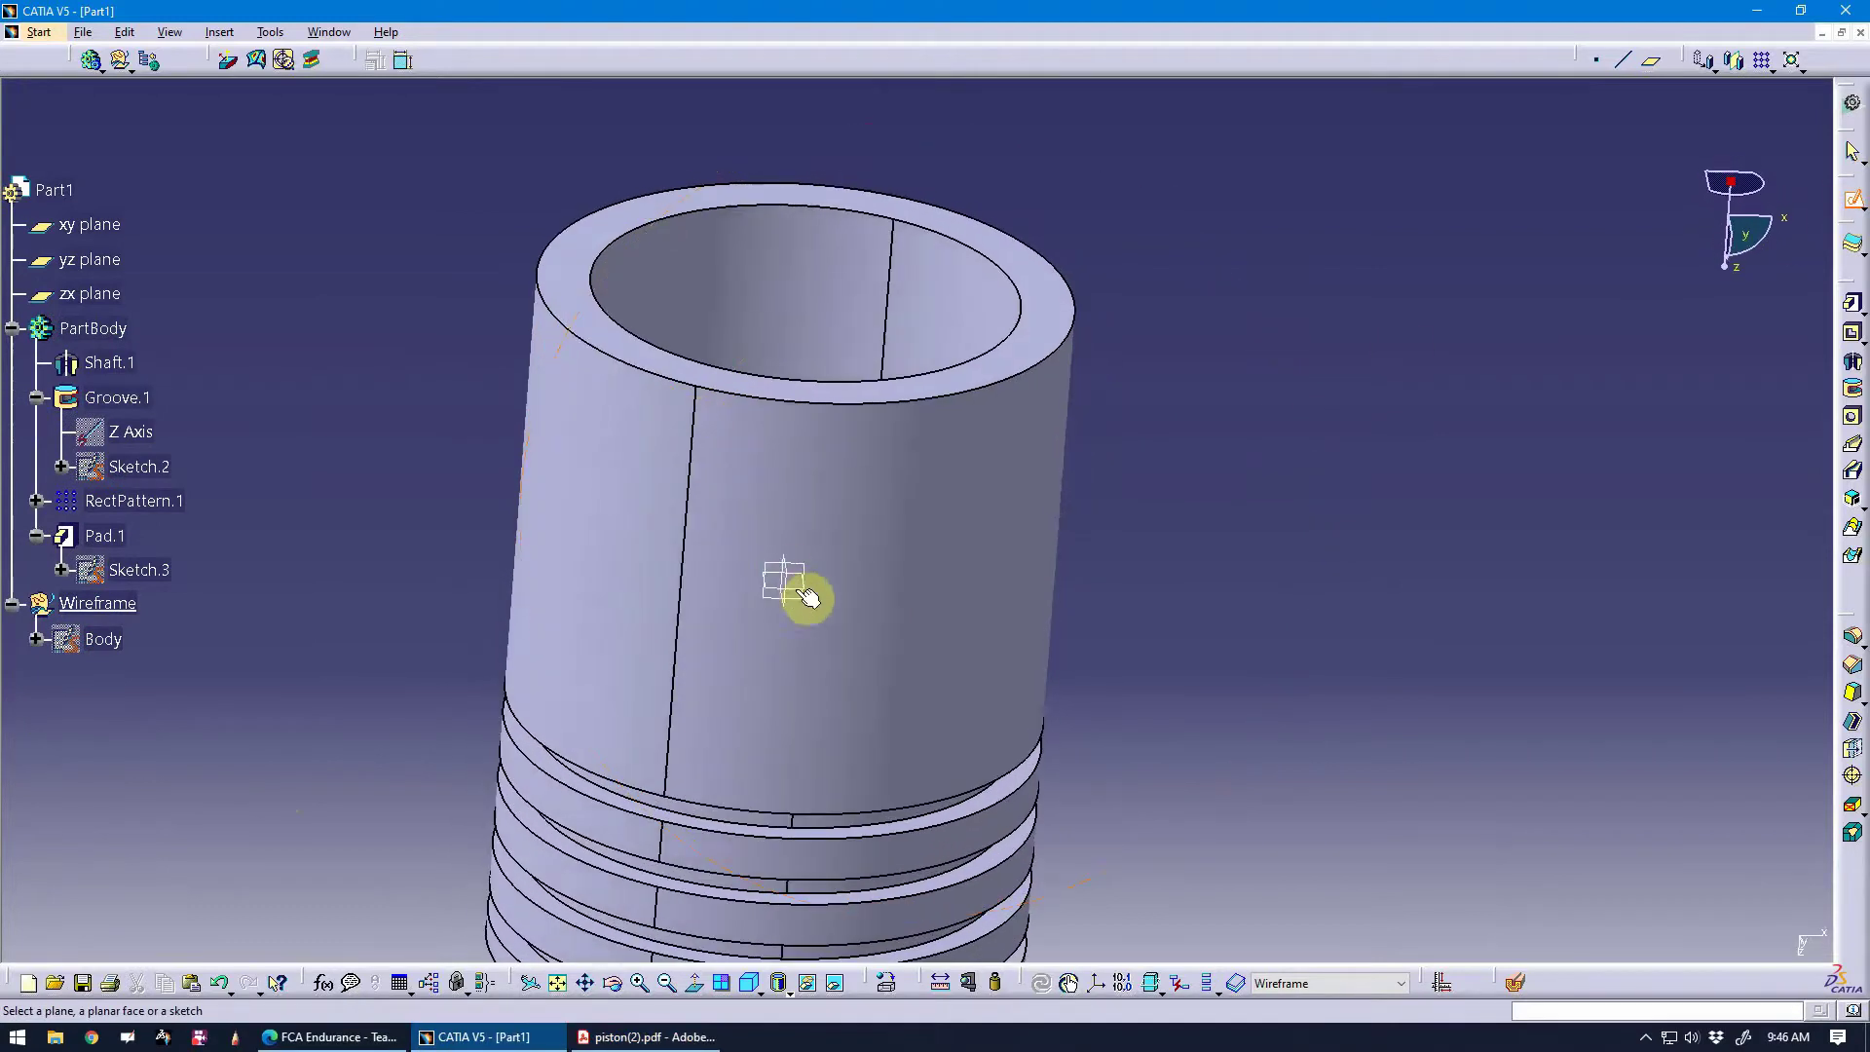
left_click(811, 600)
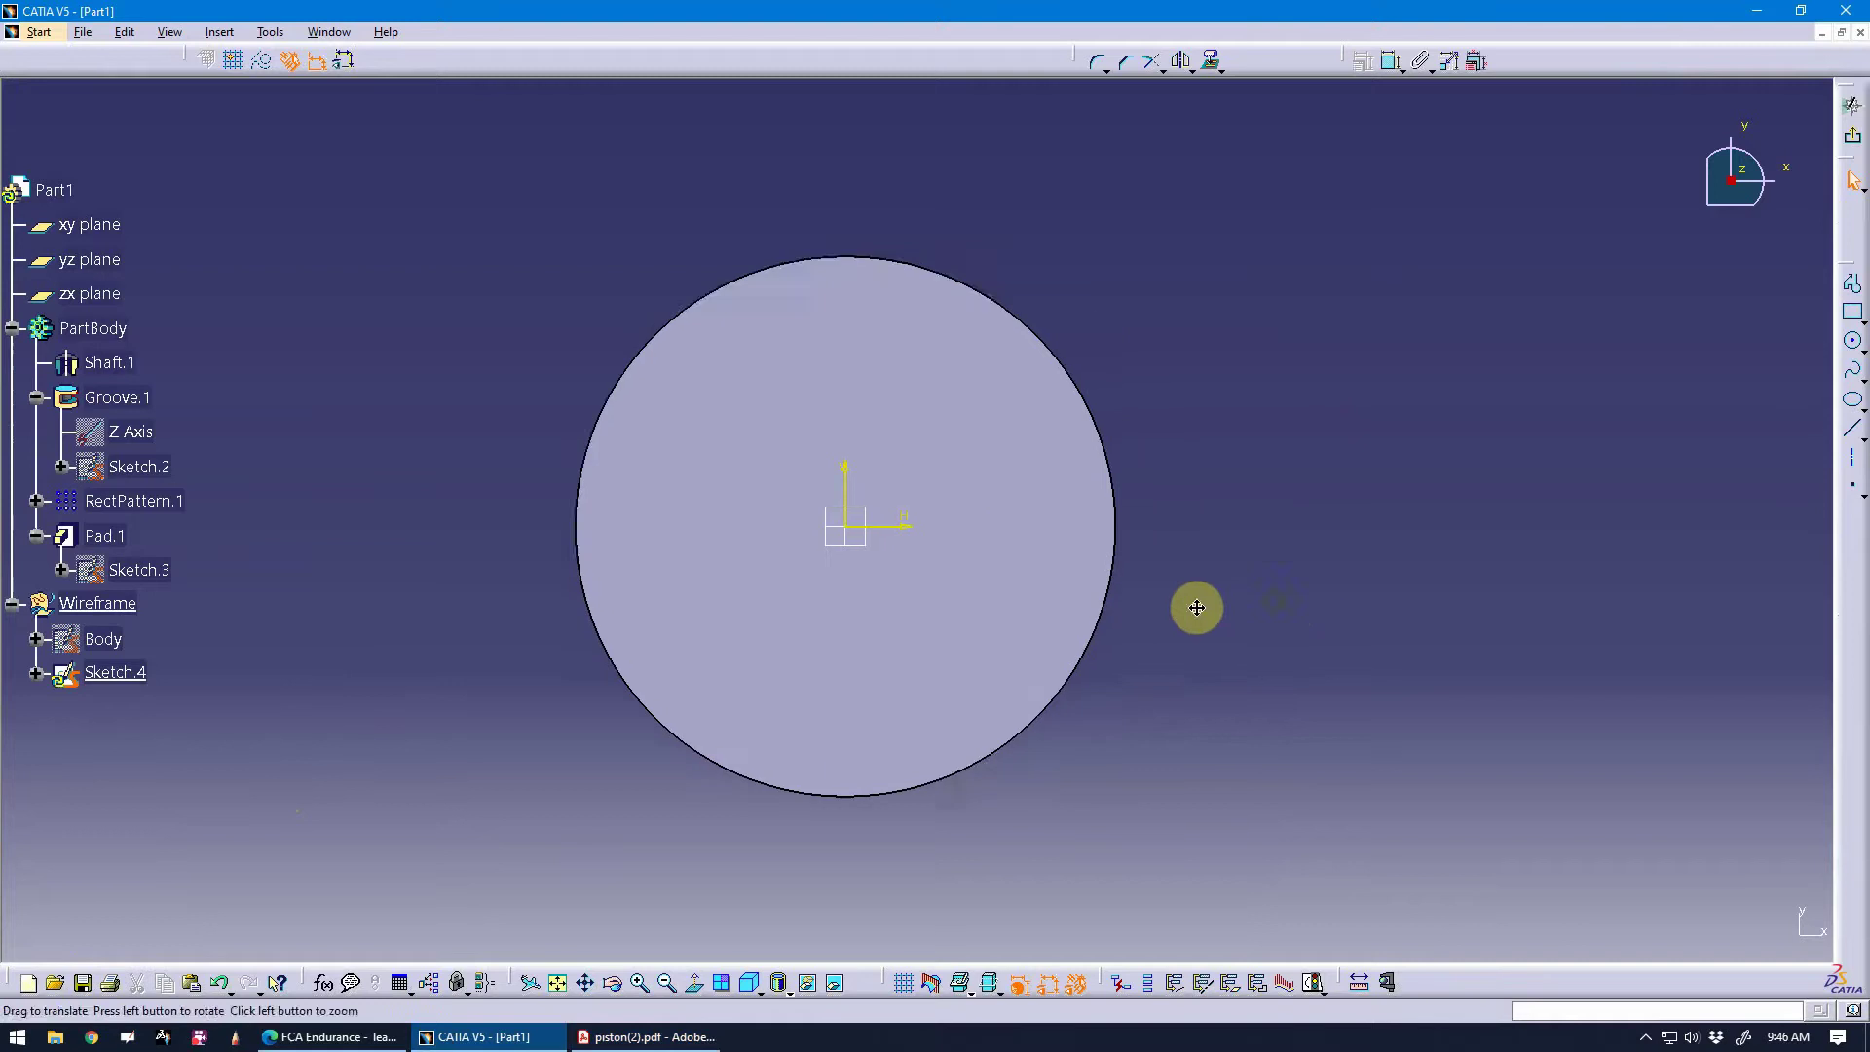
Flip the sketch view to the piston's open end and sketch a rectangle across the middle of the pin boss.
middle_click_drag(1196, 607, 1198, 576)
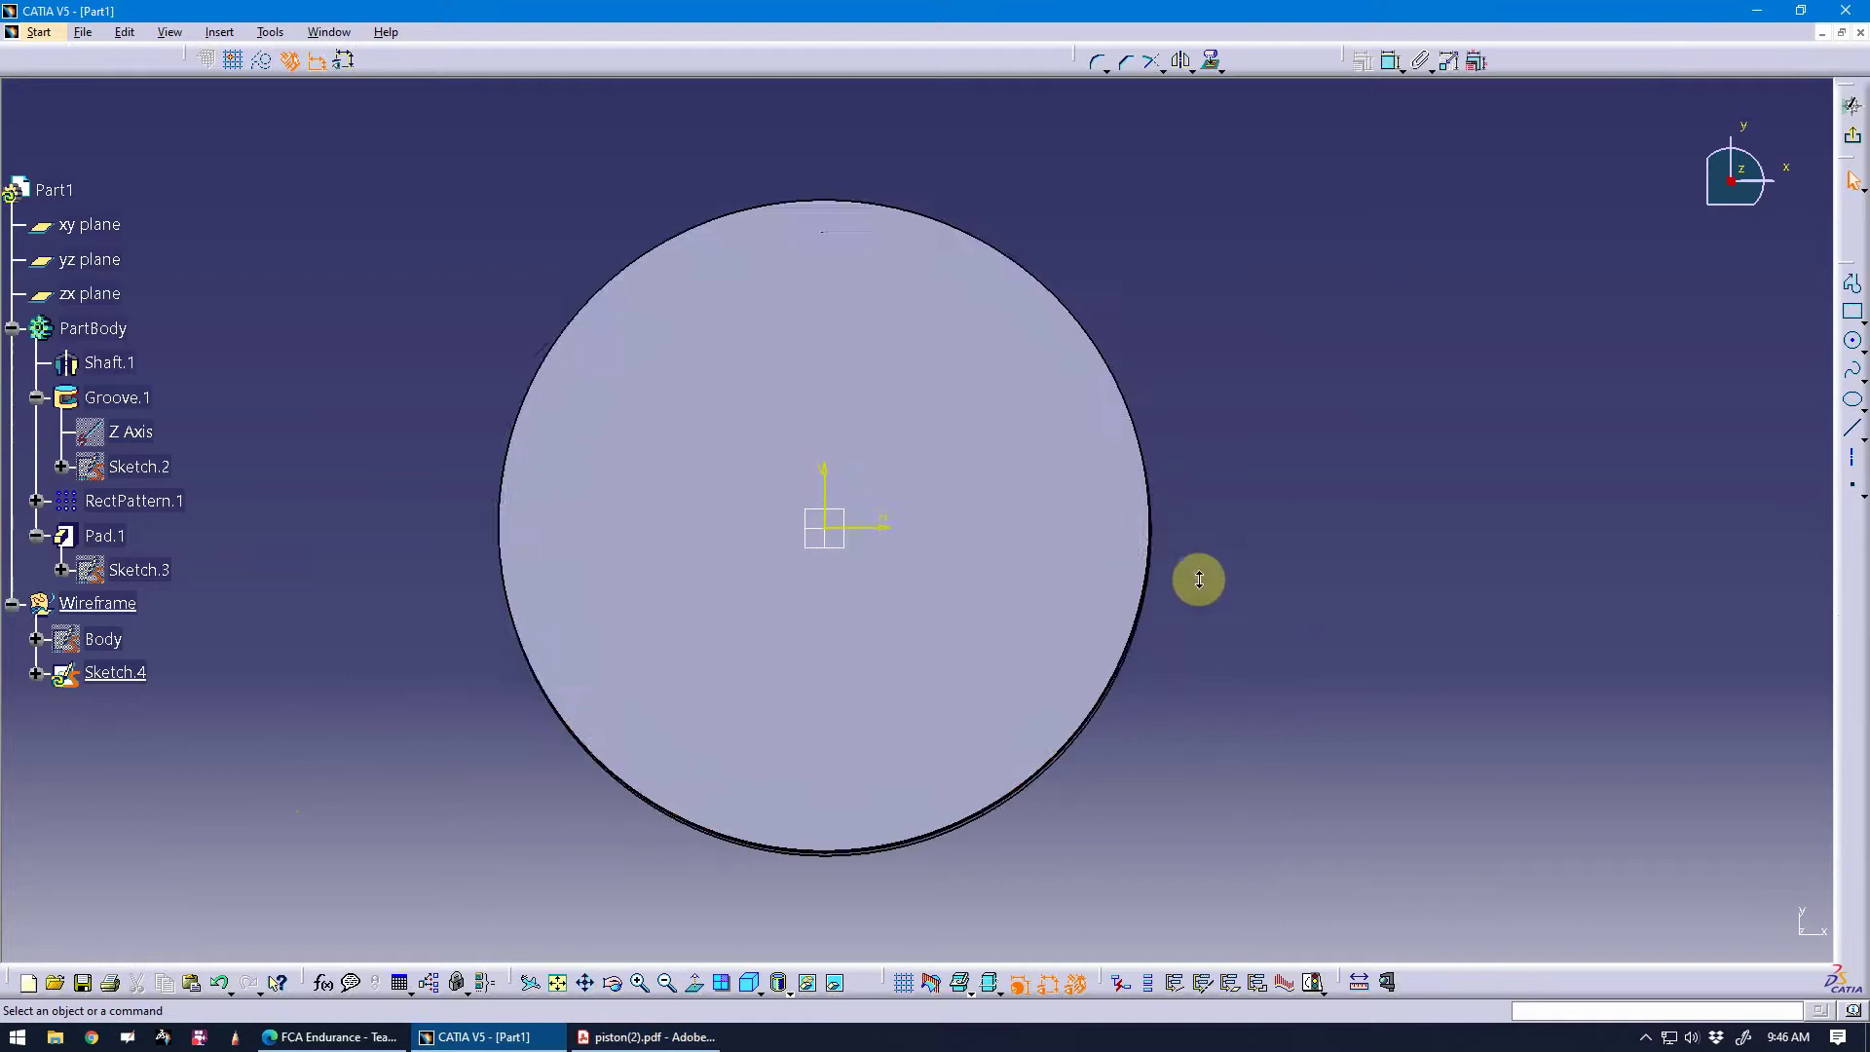
left_click(1852, 316)
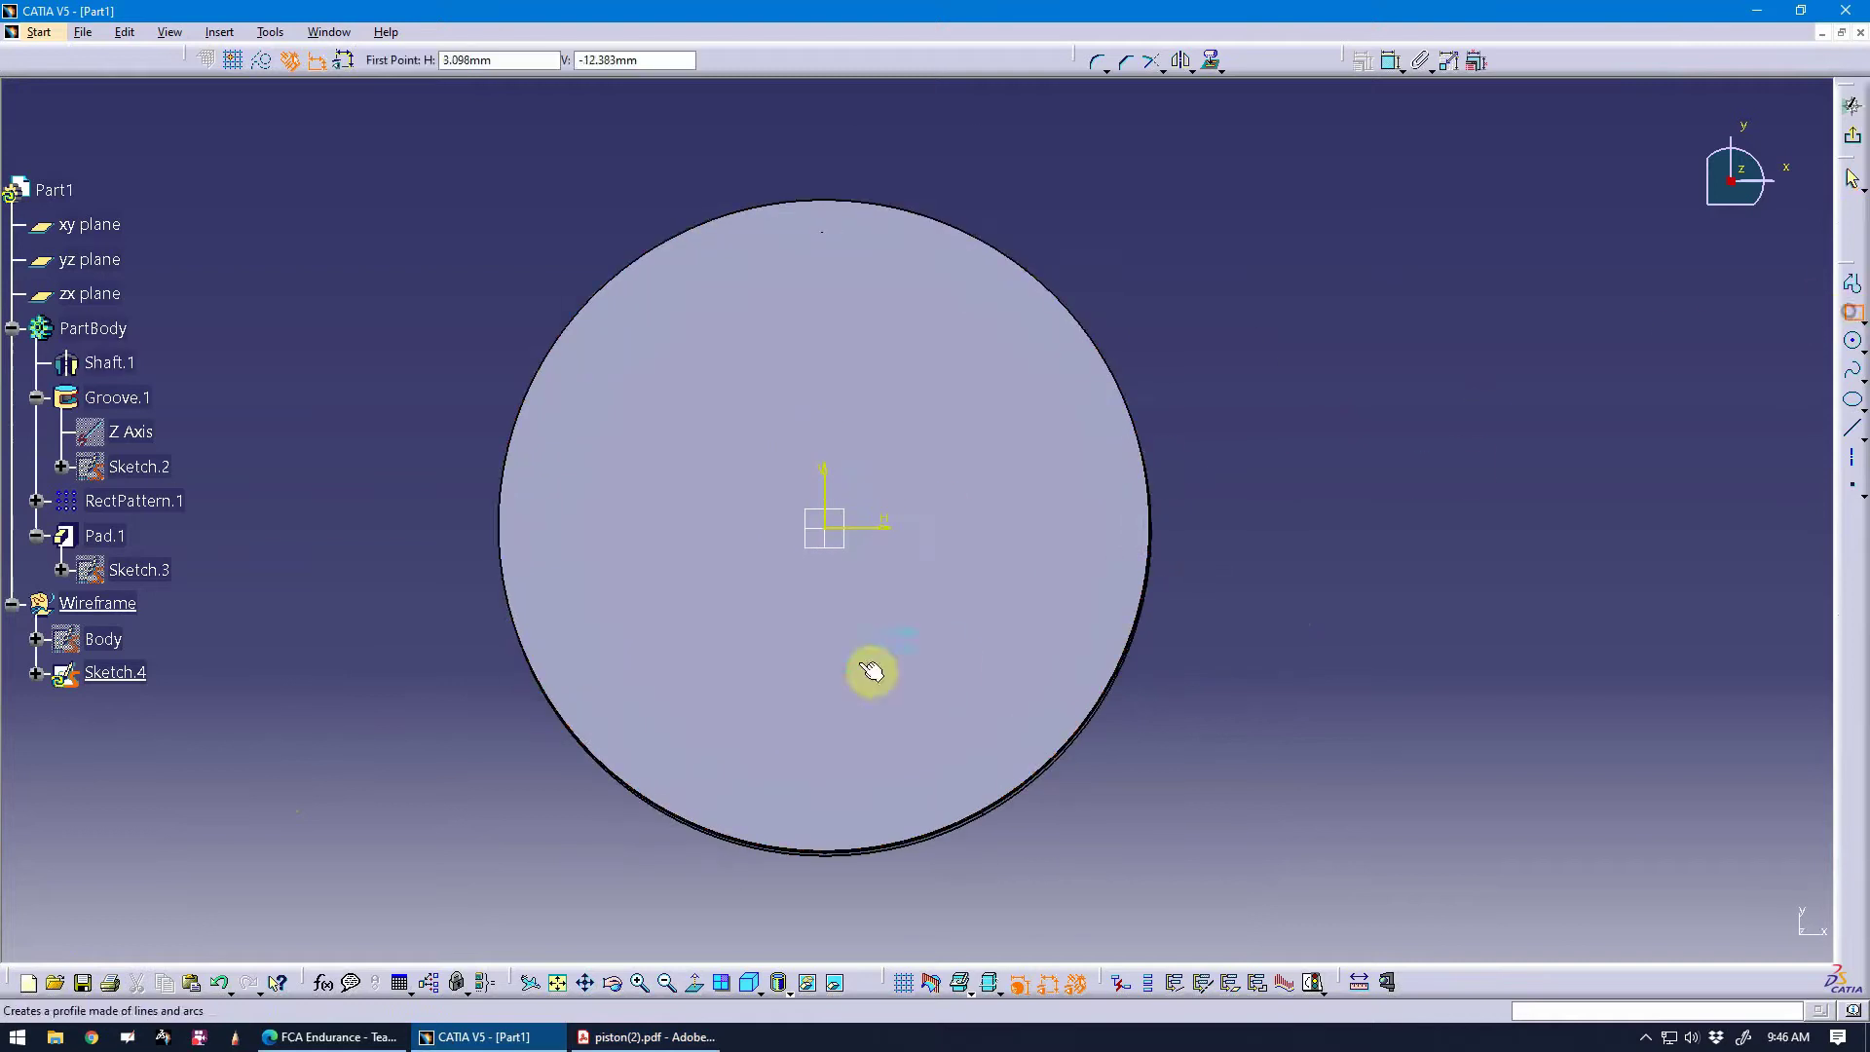
left_click(694, 987)
left_click(698, 986)
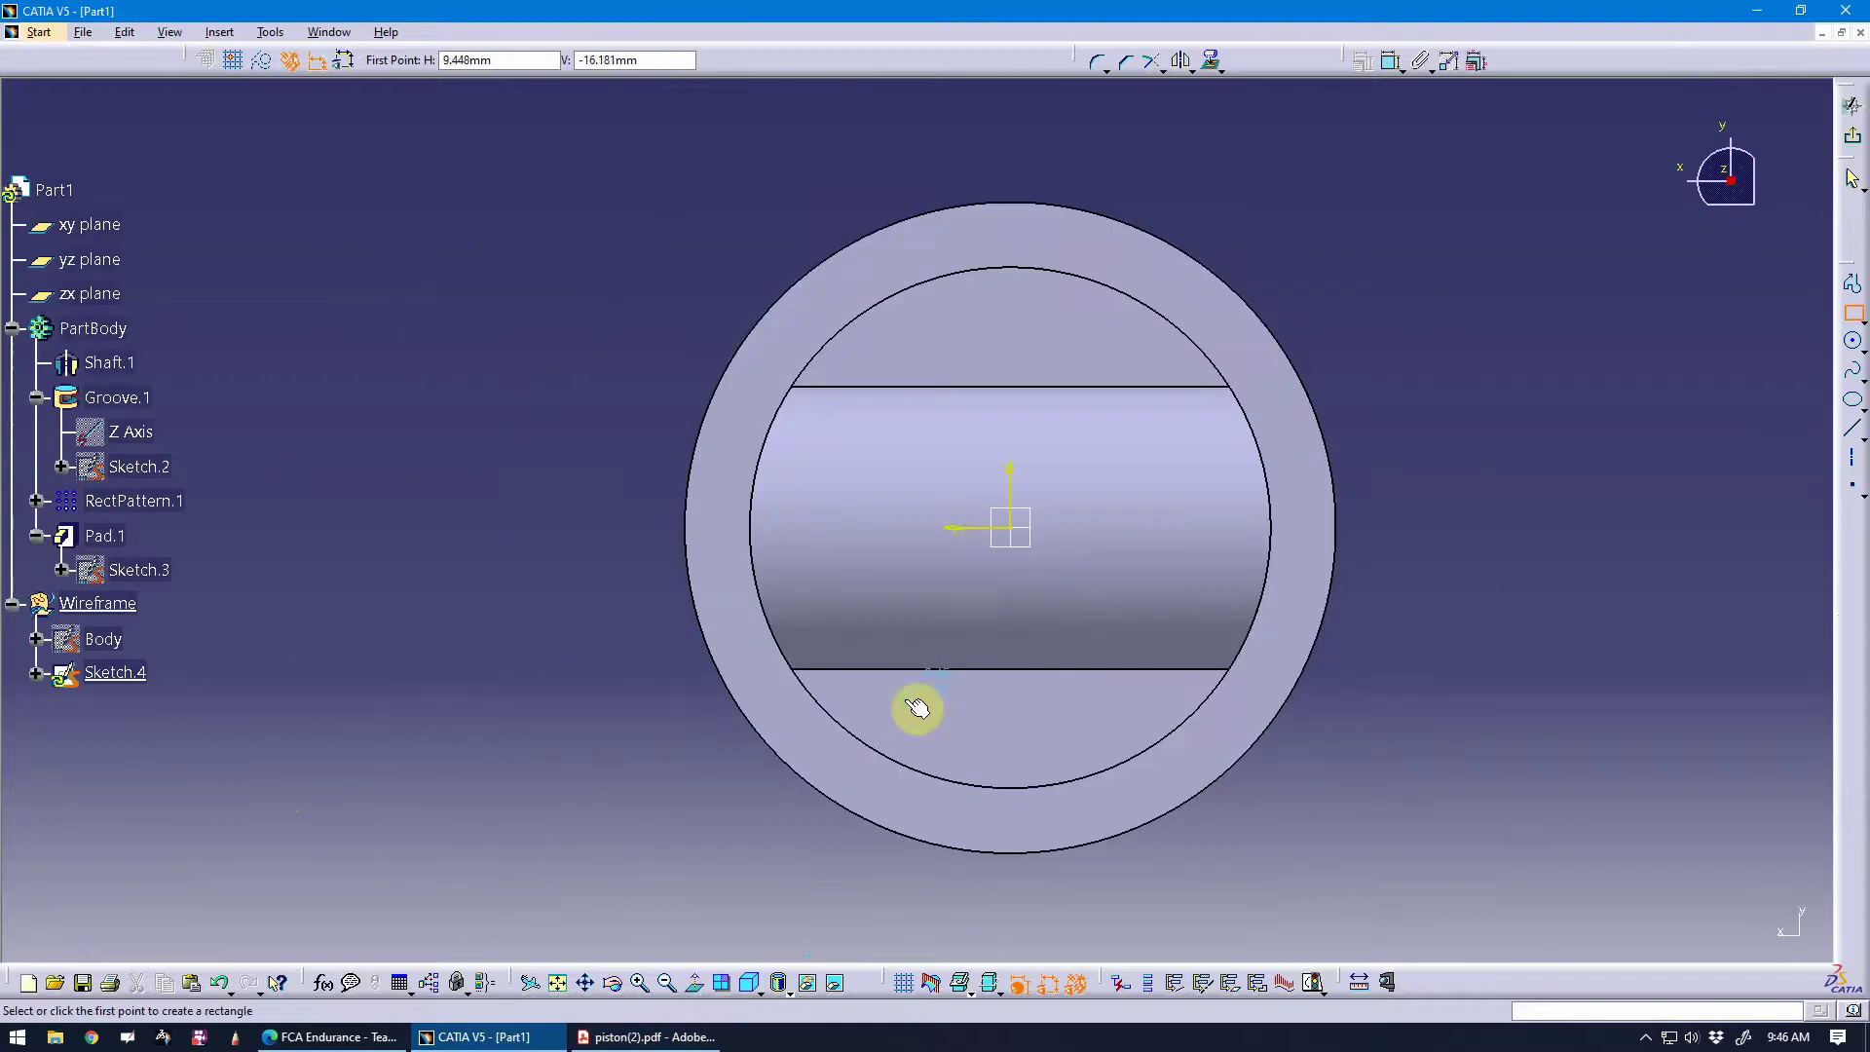
left_click(897, 696)
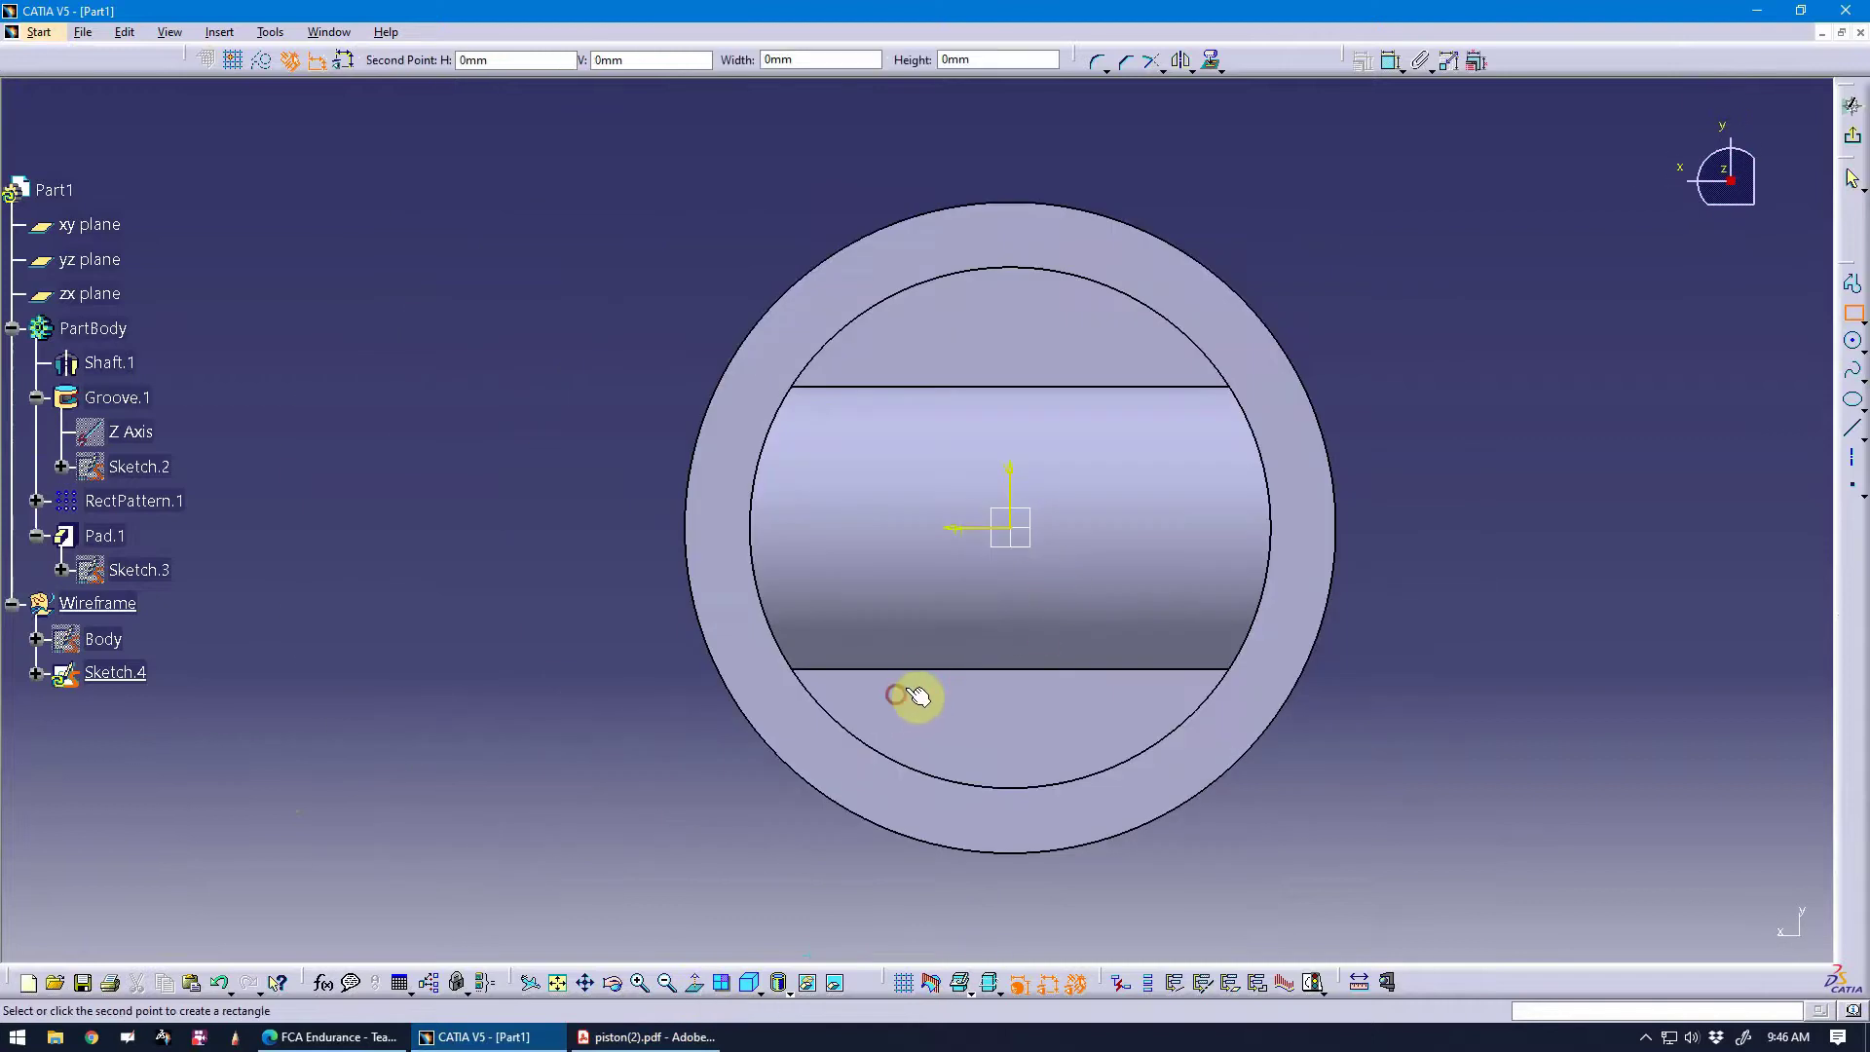
left_click(1141, 353)
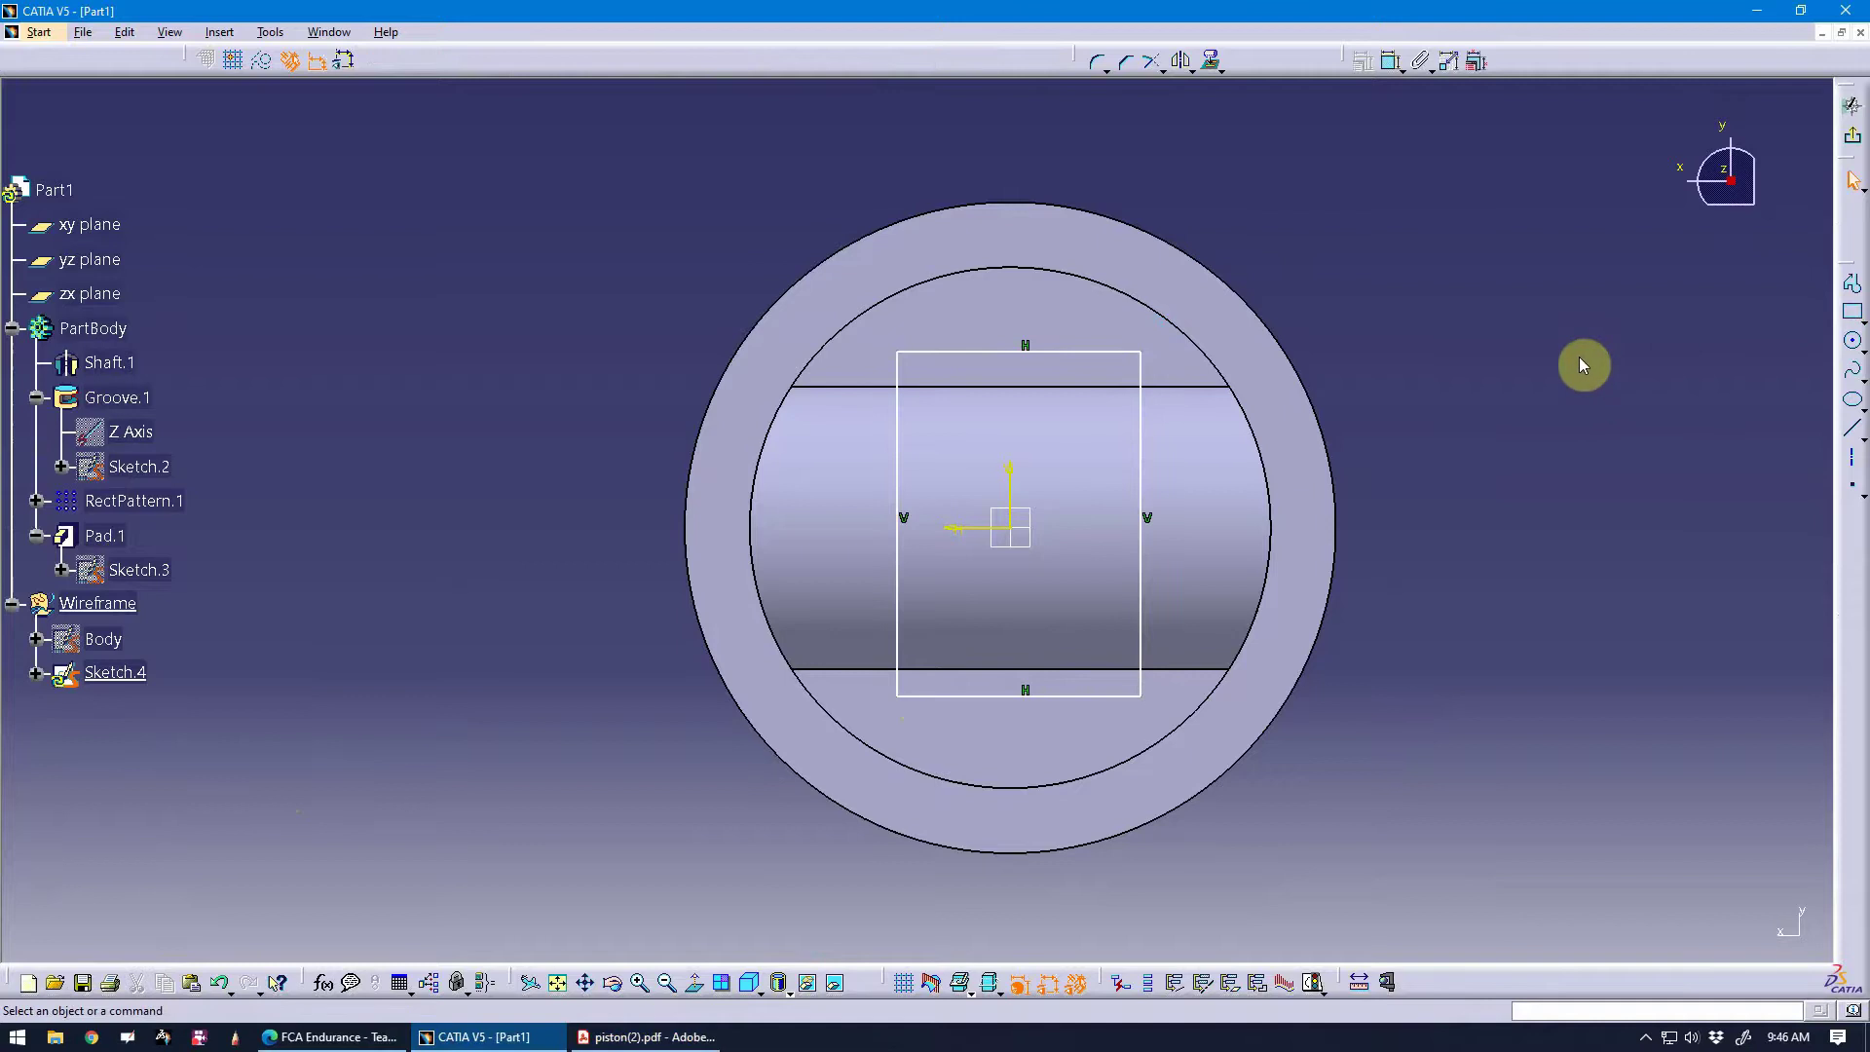
Constrain the rectangle's two horizontal sides to be symmetric about the sketch's horizontal axis.
left_click(1103, 353)
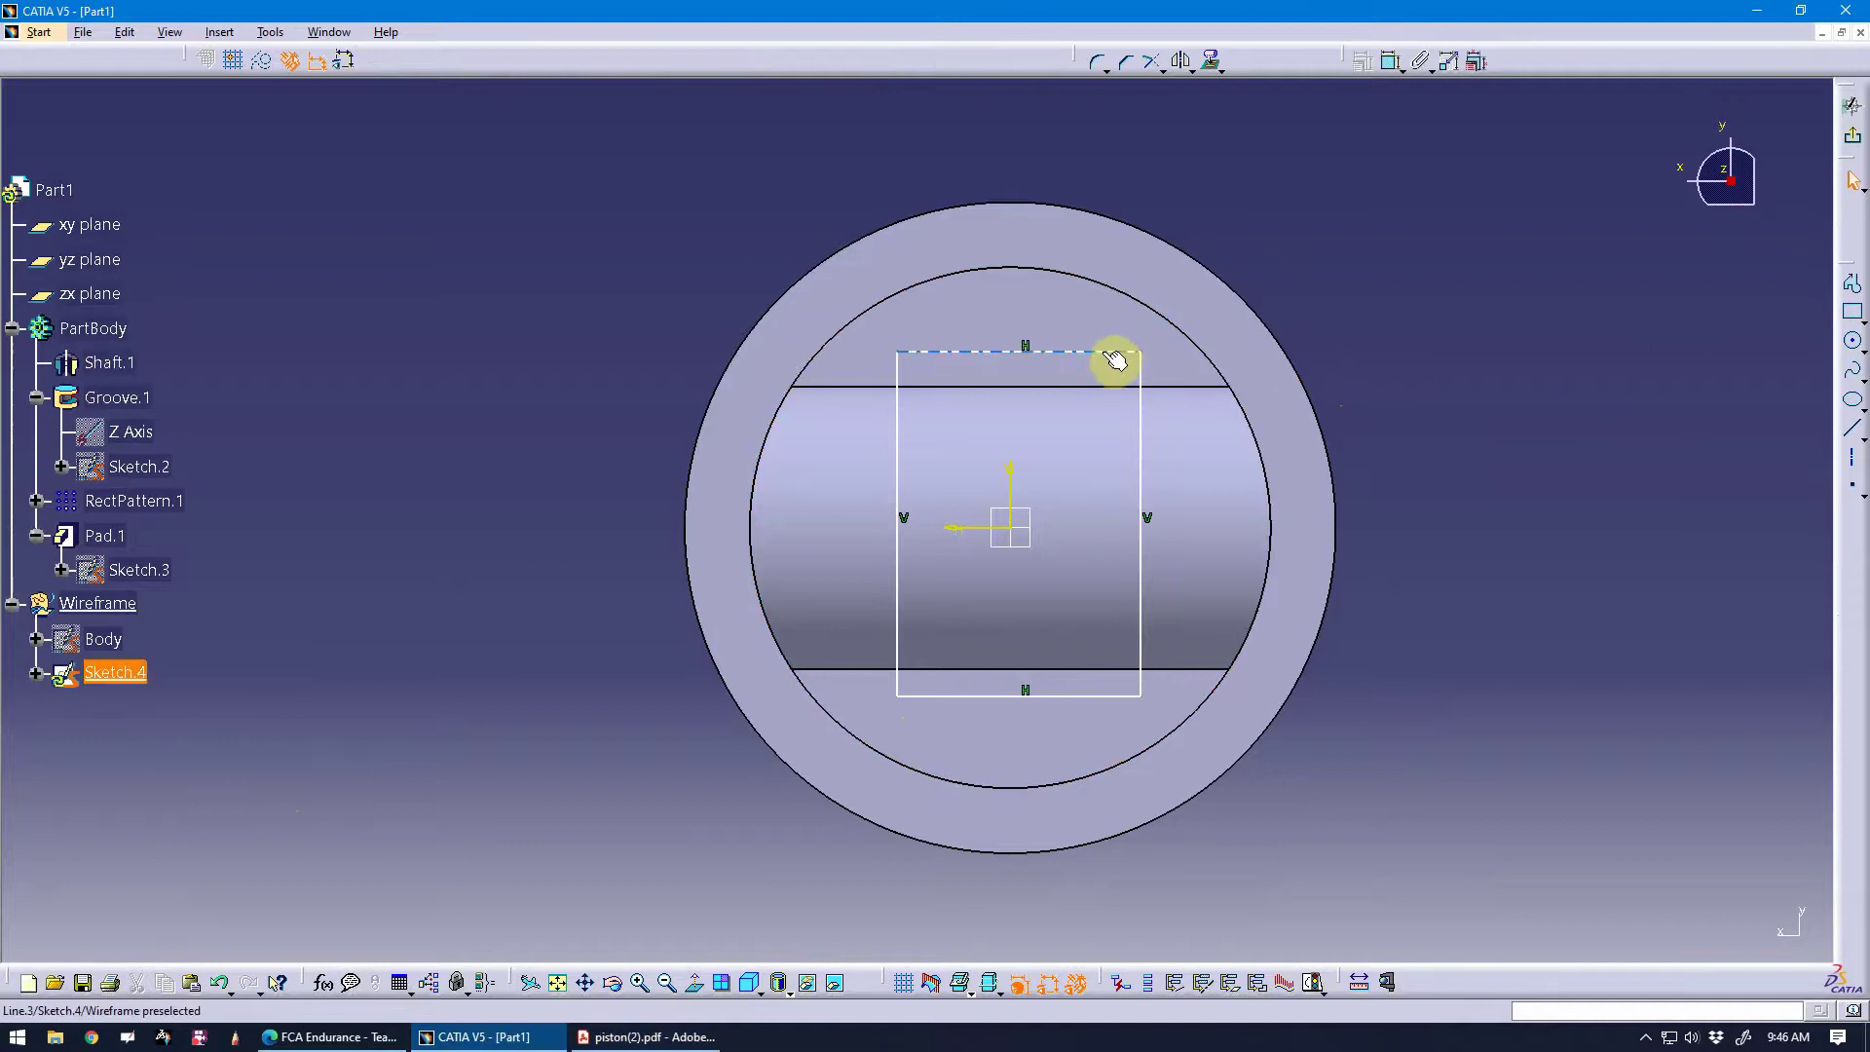
left_click(1111, 695, "ctrl")
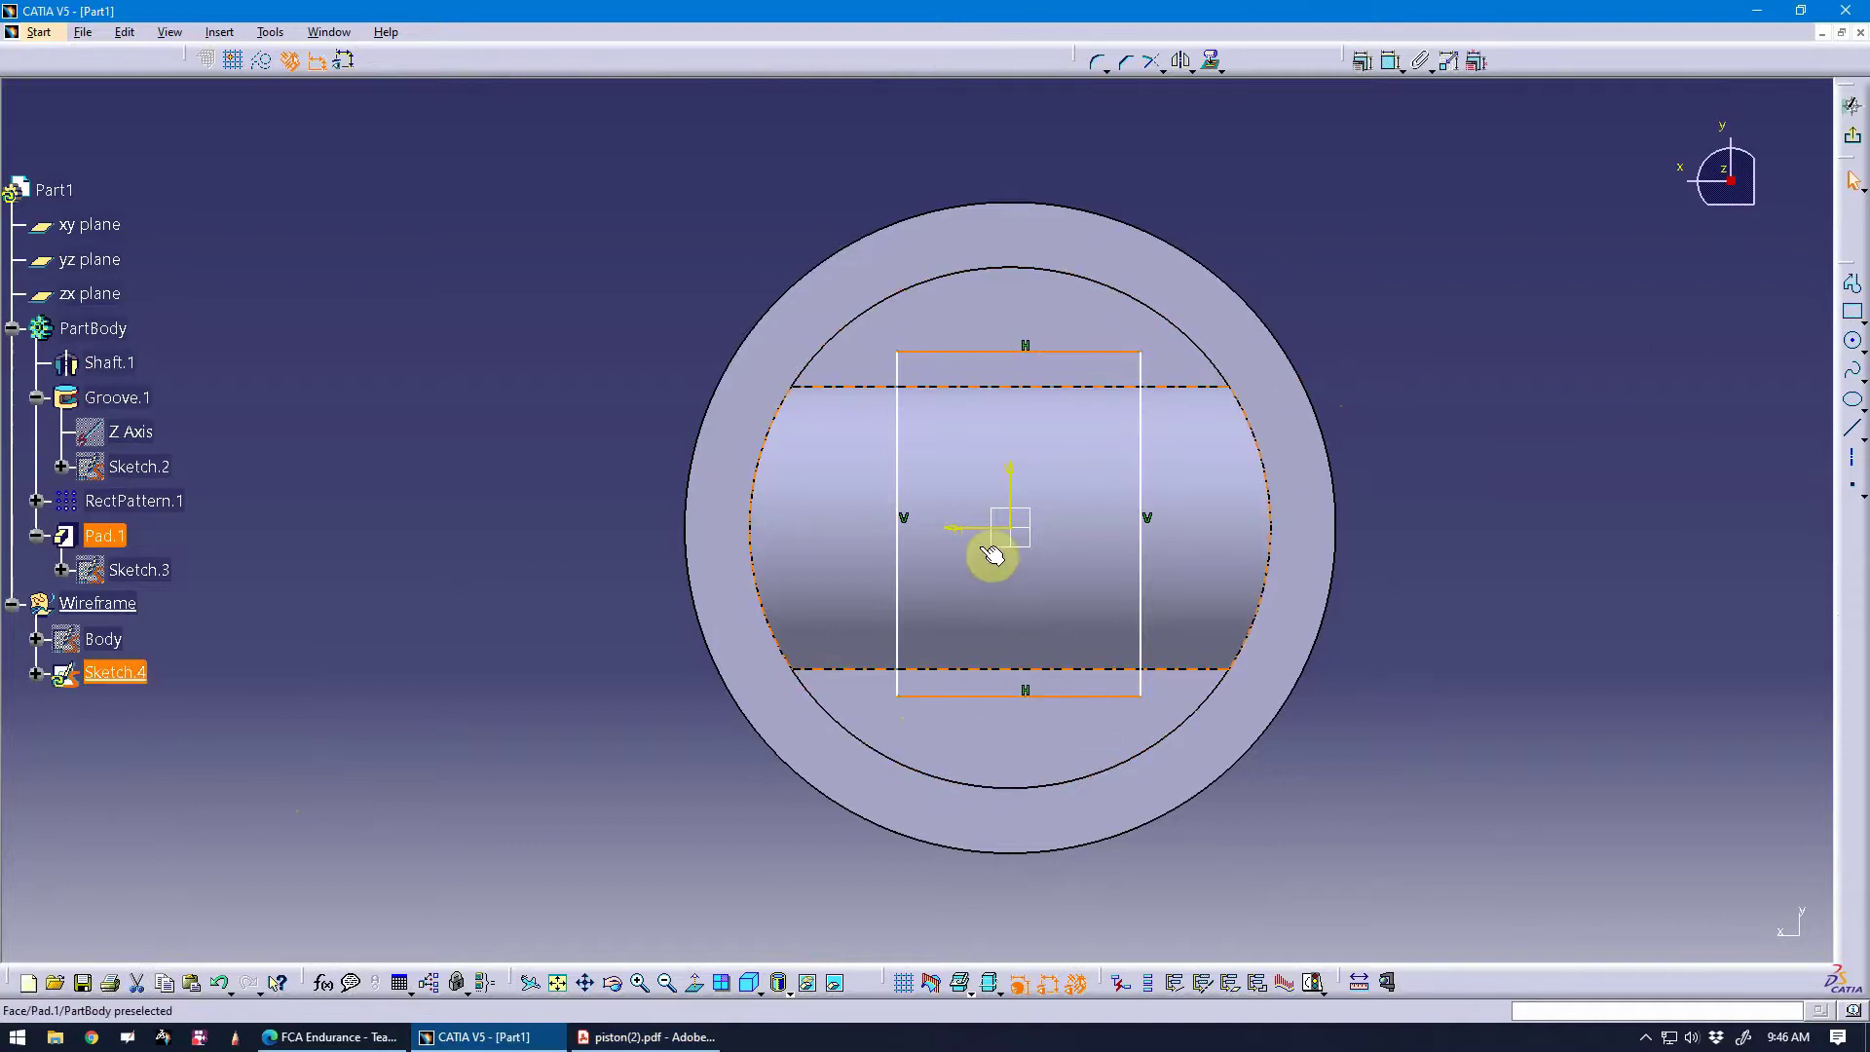
left_click(1359, 60)
left_click(1178, 446)
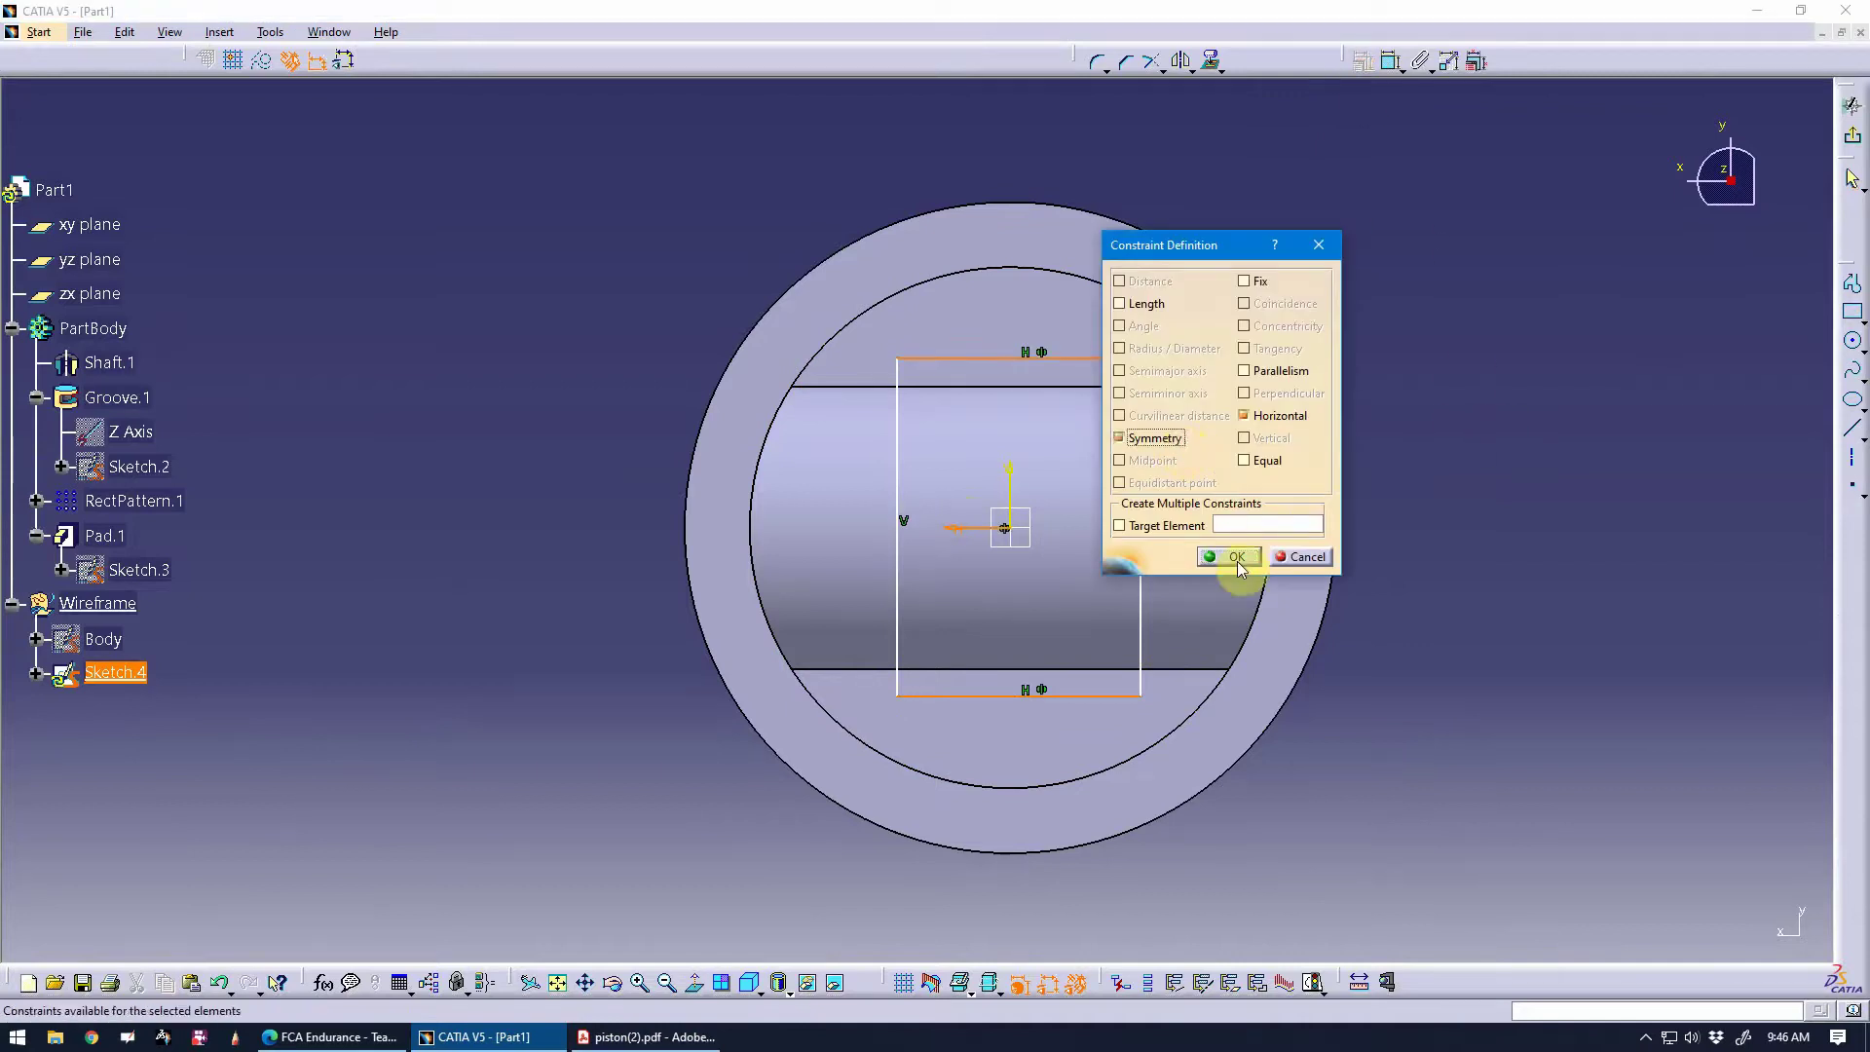
left_click(1233, 558)
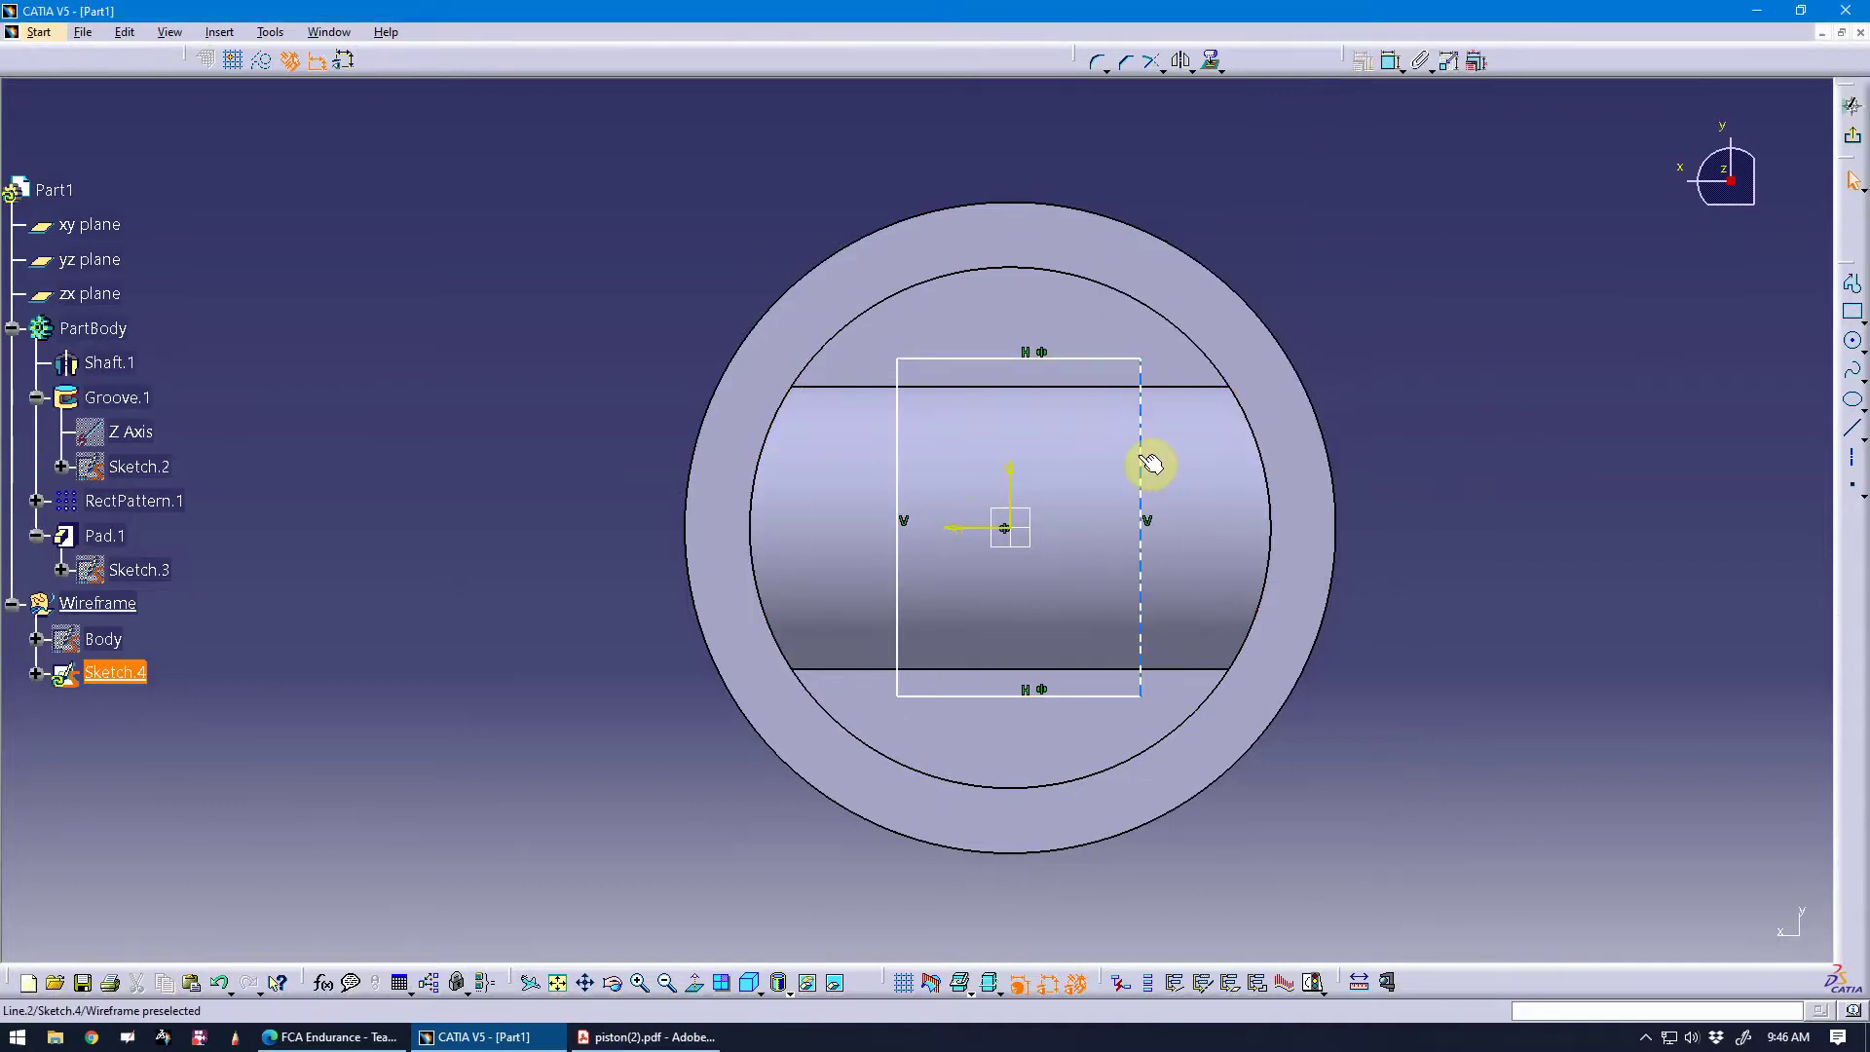
Constrain the rectangle's two vertical sides to be symmetric about the sketch's vertical axis.
left_click(1142, 460)
left_click(897, 453, "ctrl")
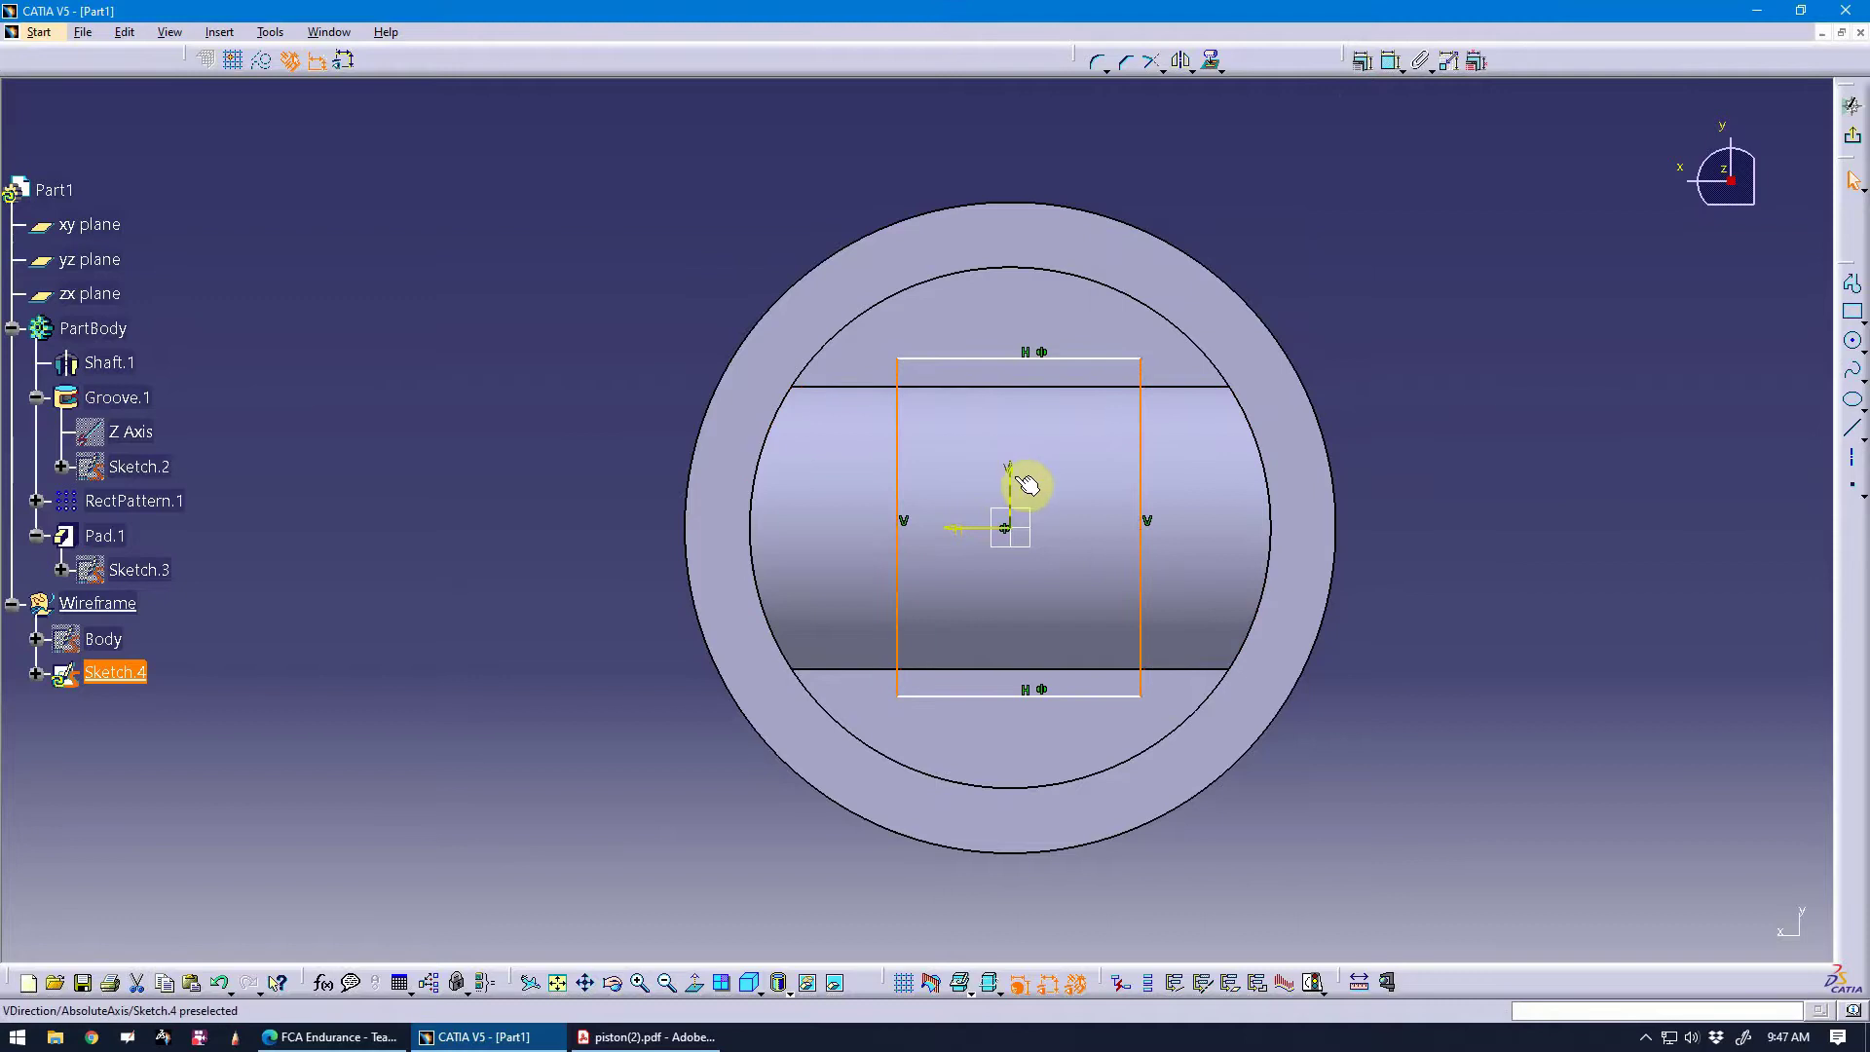
left_click(1009, 474, "ctrl")
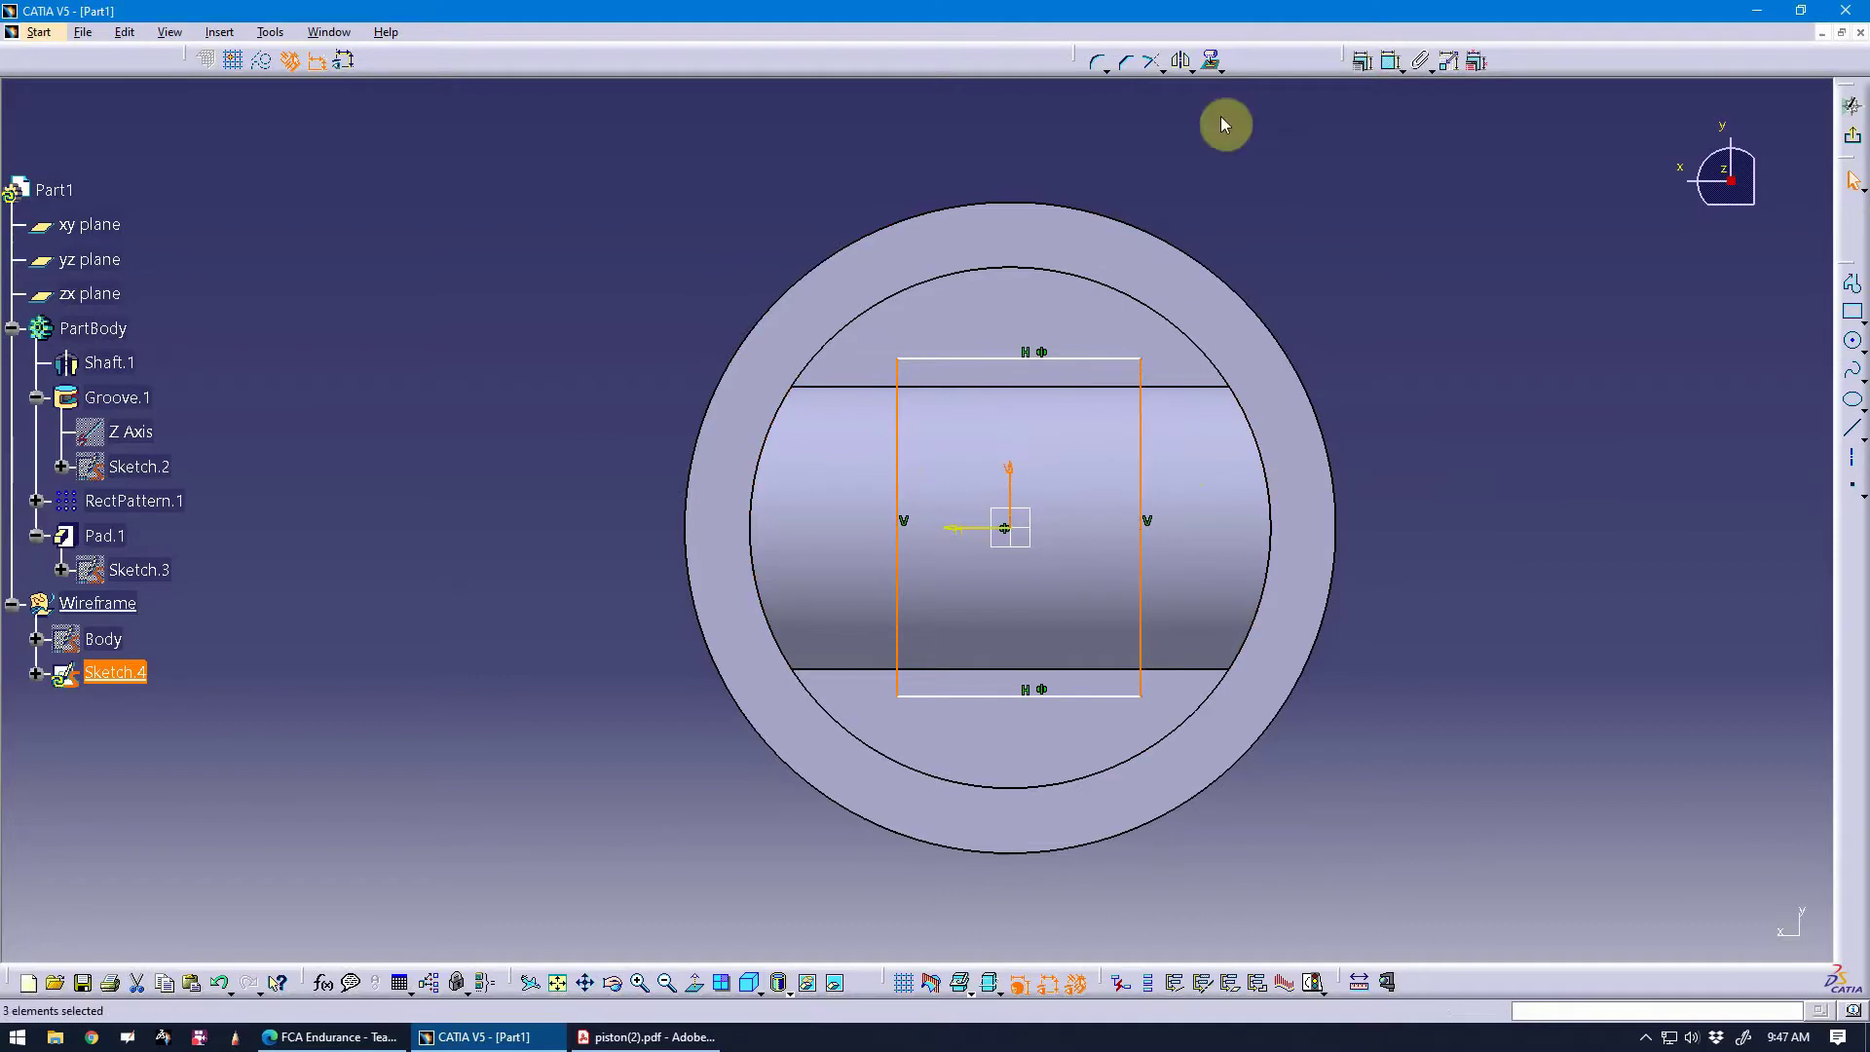
left_click(1361, 62)
left_click(1162, 443)
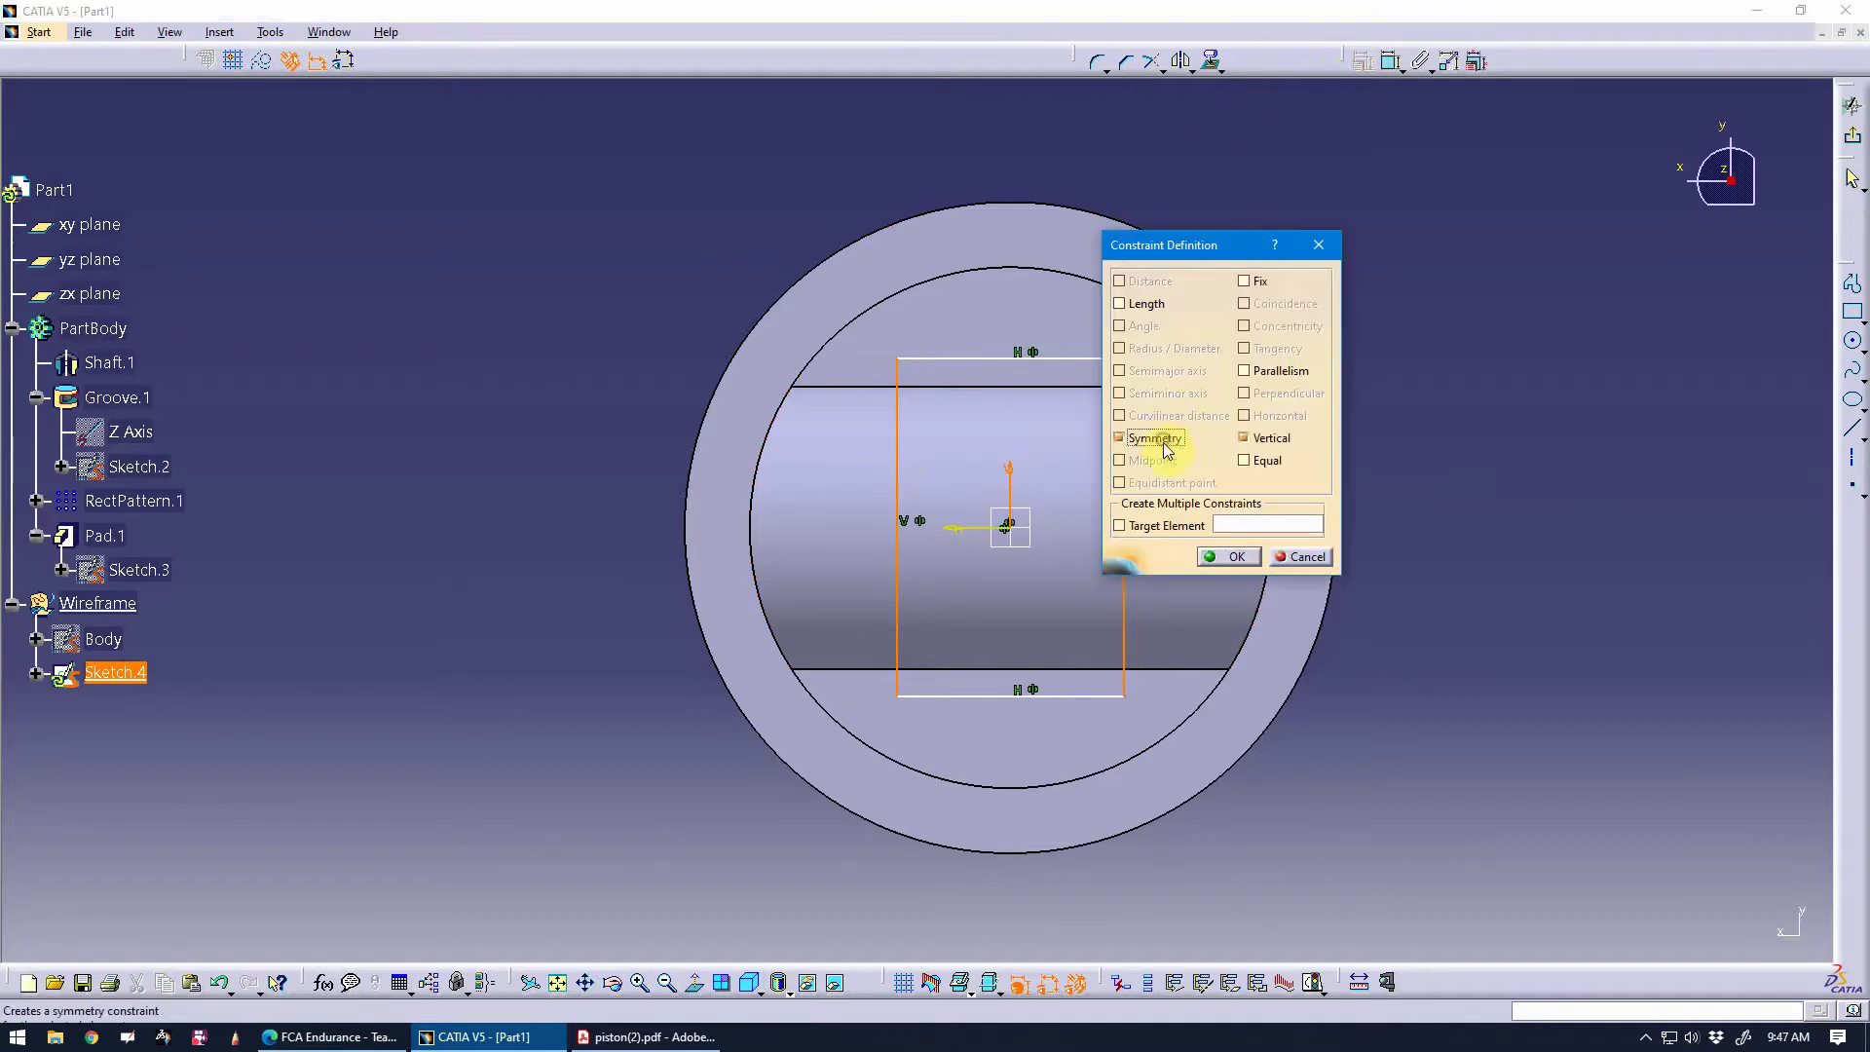
left_click(1233, 559)
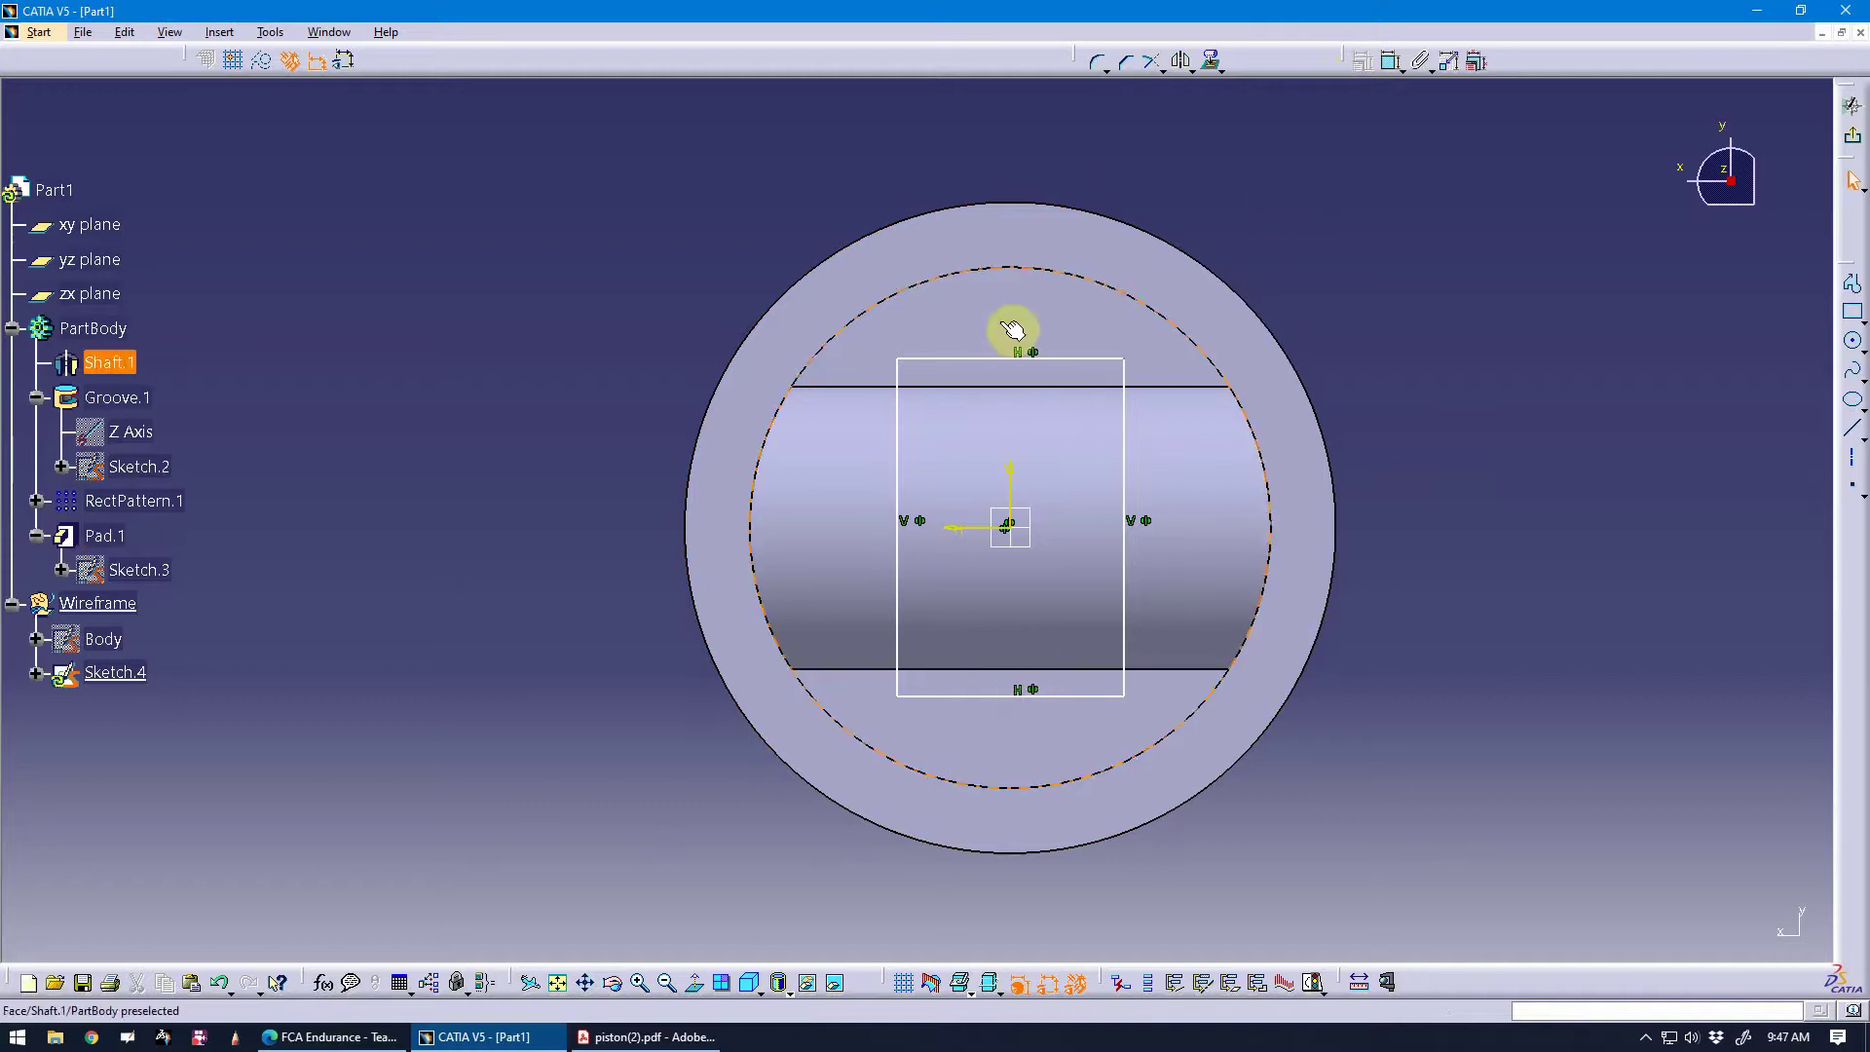
Stretch the rectangle further past the boss's edges and dimension its width as 20 mm.
mouse_move(990, 358)
left_mouse_down()
mouse_move(1034, 307)
mouse_move(1034, 323)
left_mouse_up()
left_click(1358, 123)
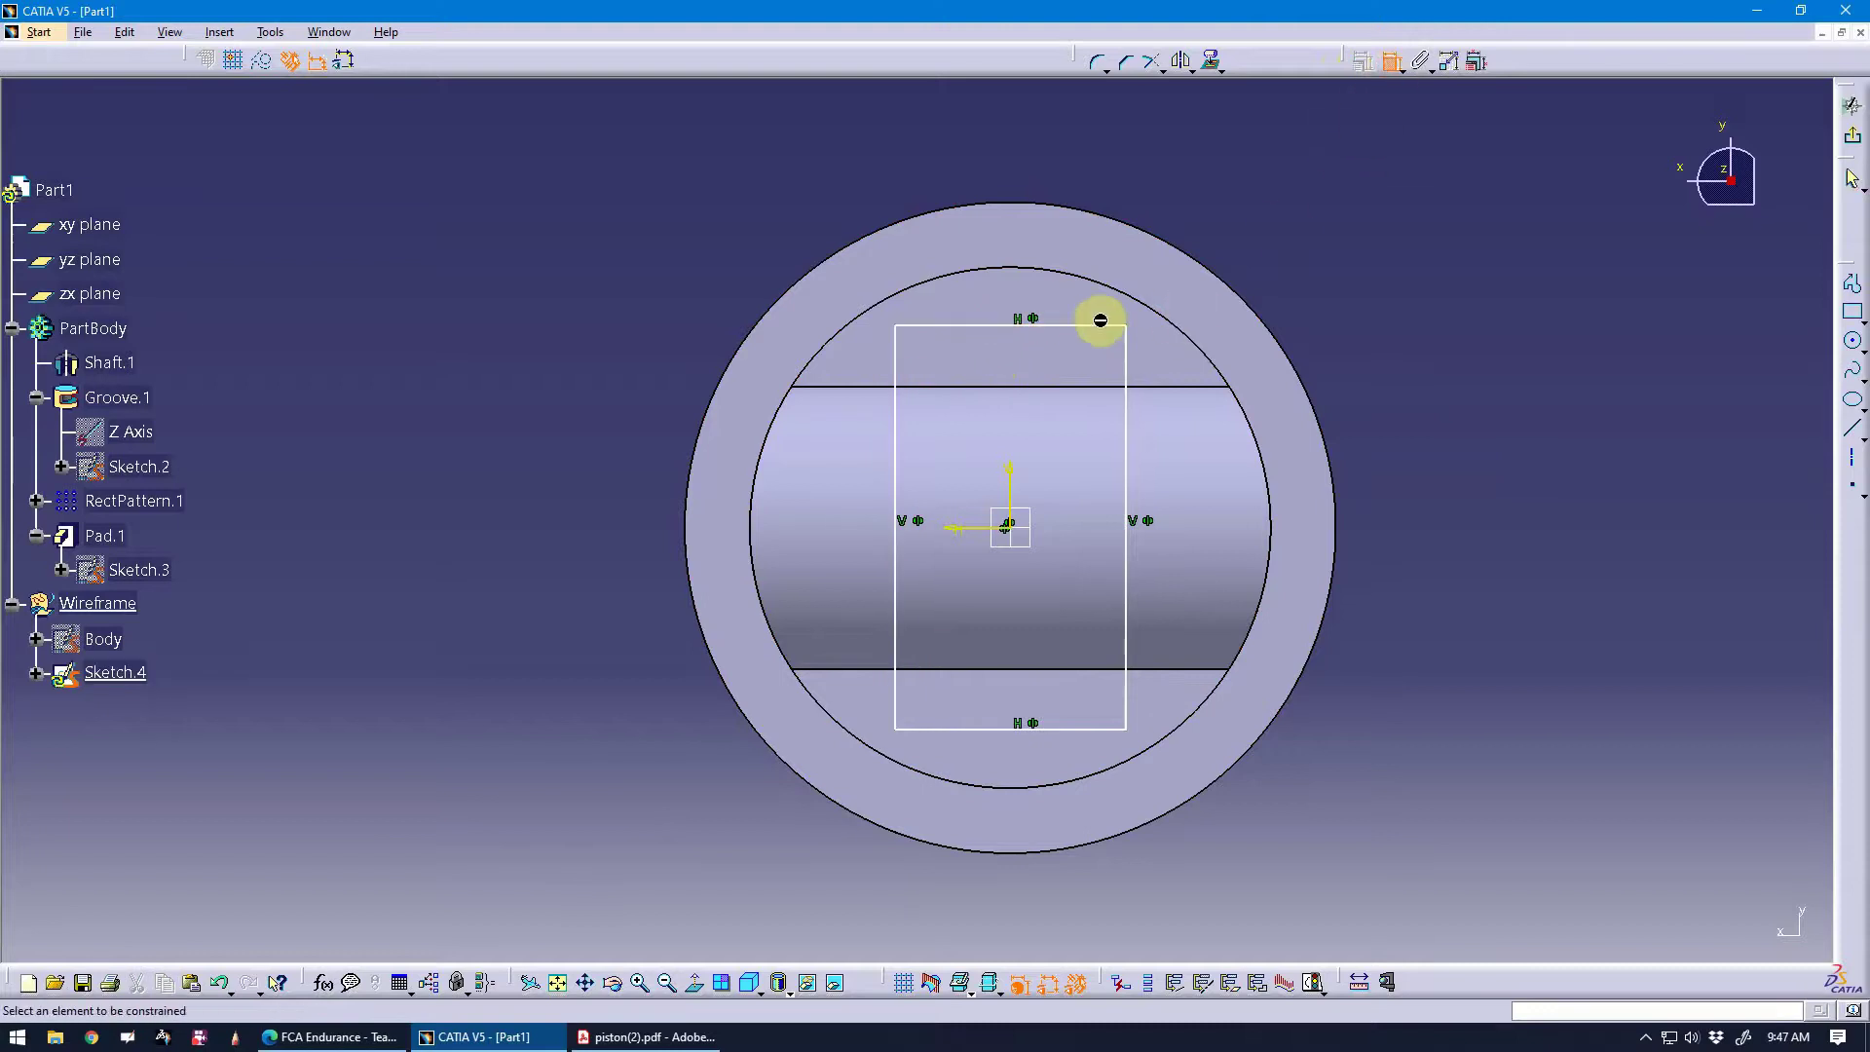
left_click(1068, 324)
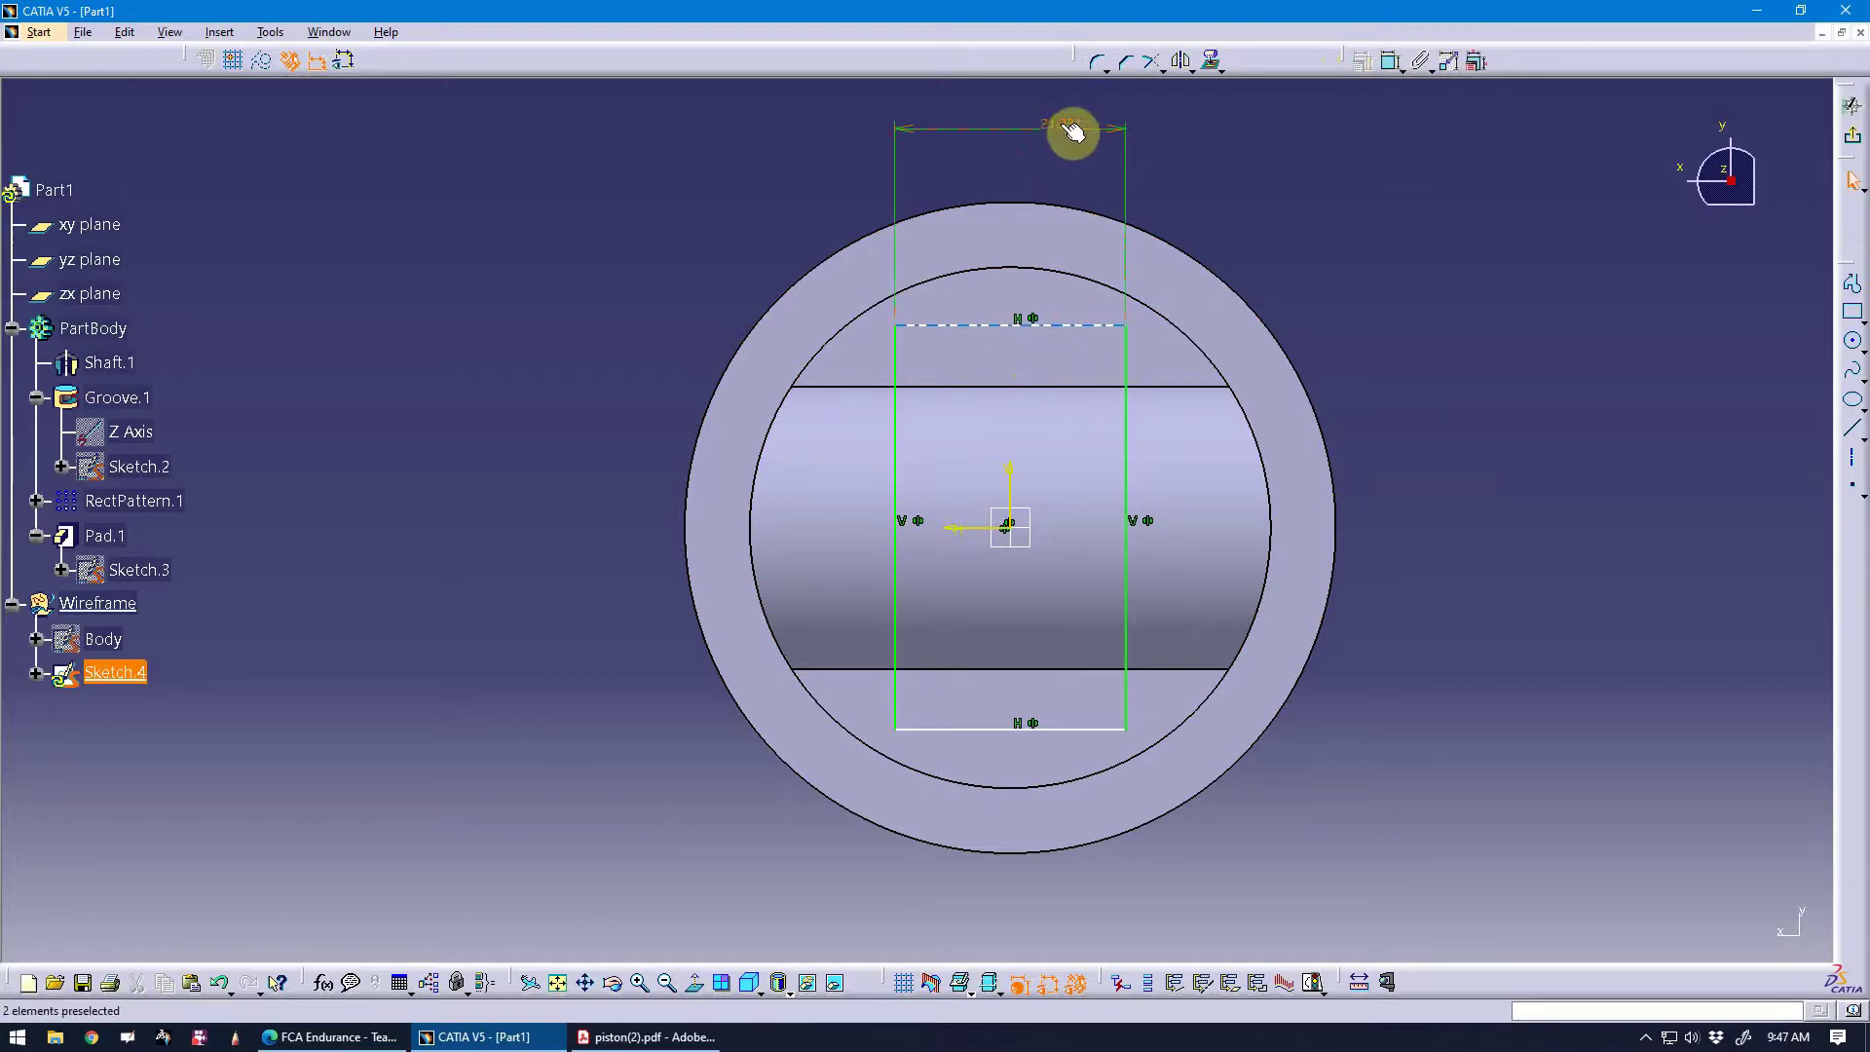
double_click(1061, 129)
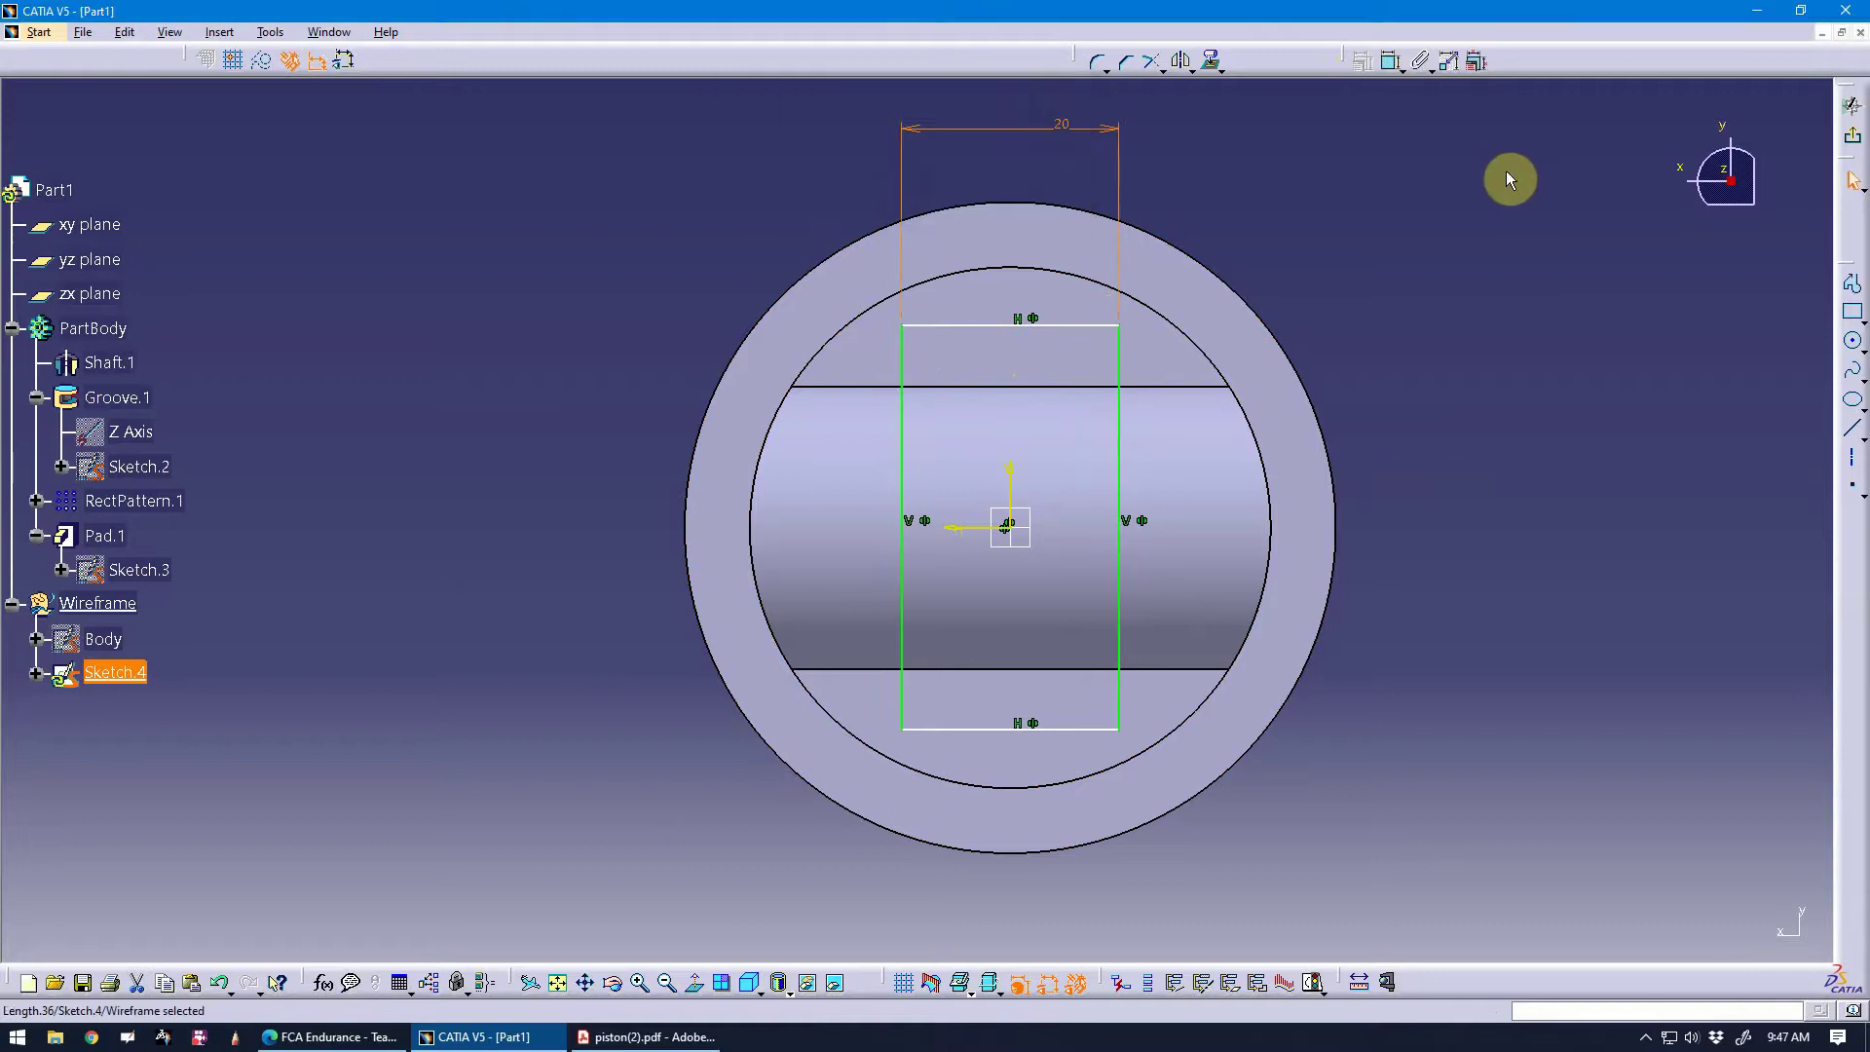
left_click(1531, 254)
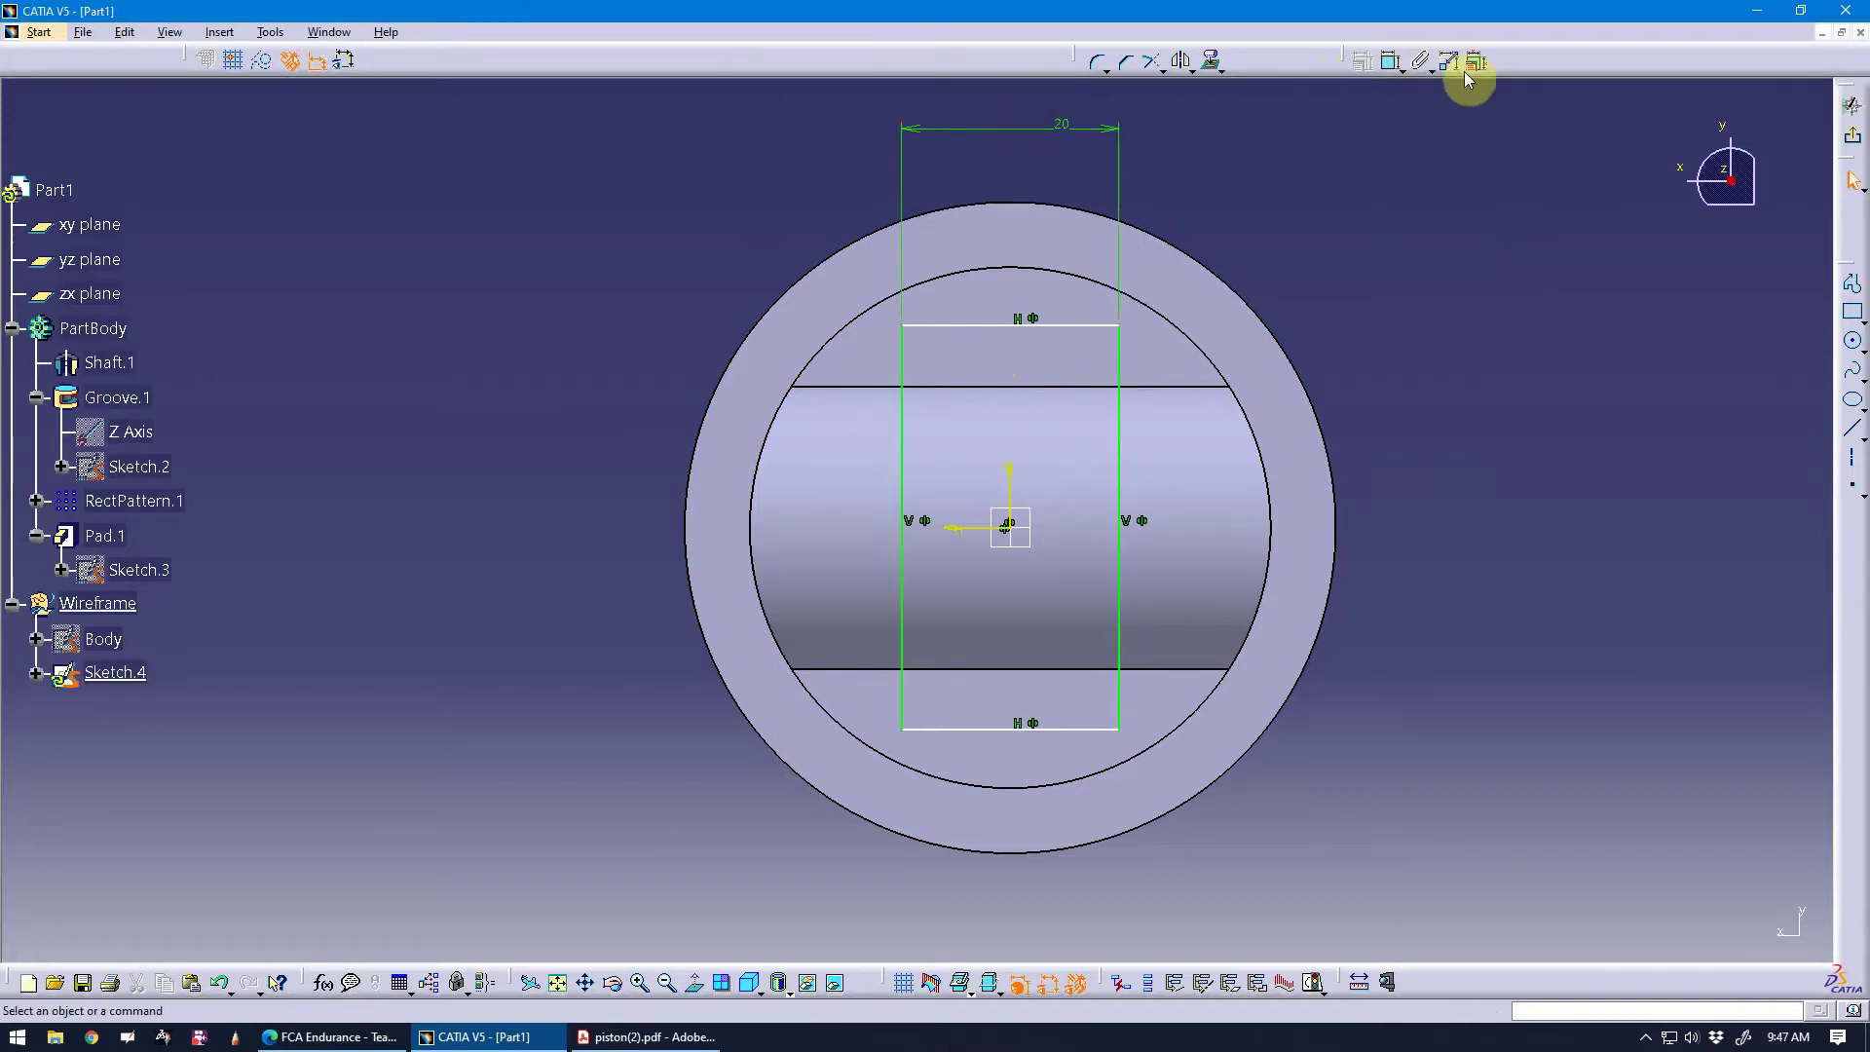
Project the outline edges of the cylindrical pin boss into the sketch as reference geometry.
left_click(1212, 62)
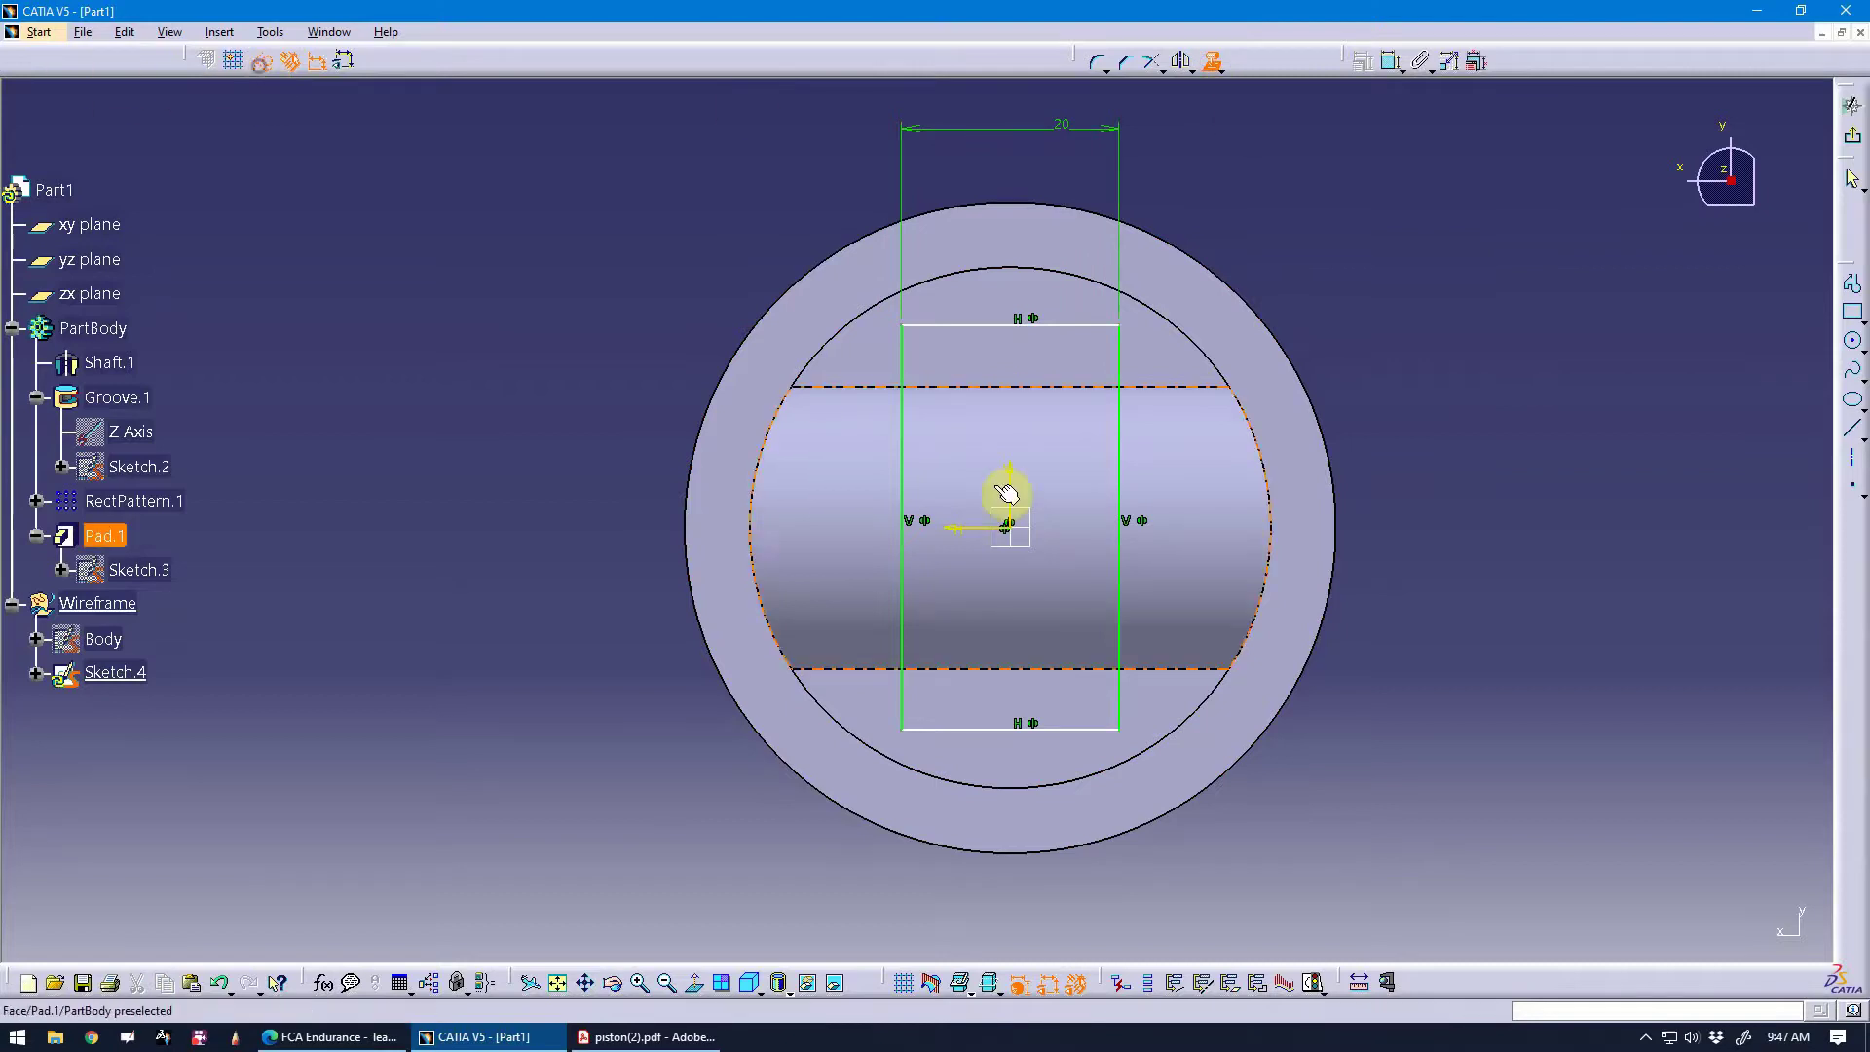
left_click(1072, 460)
left_click(1079, 563)
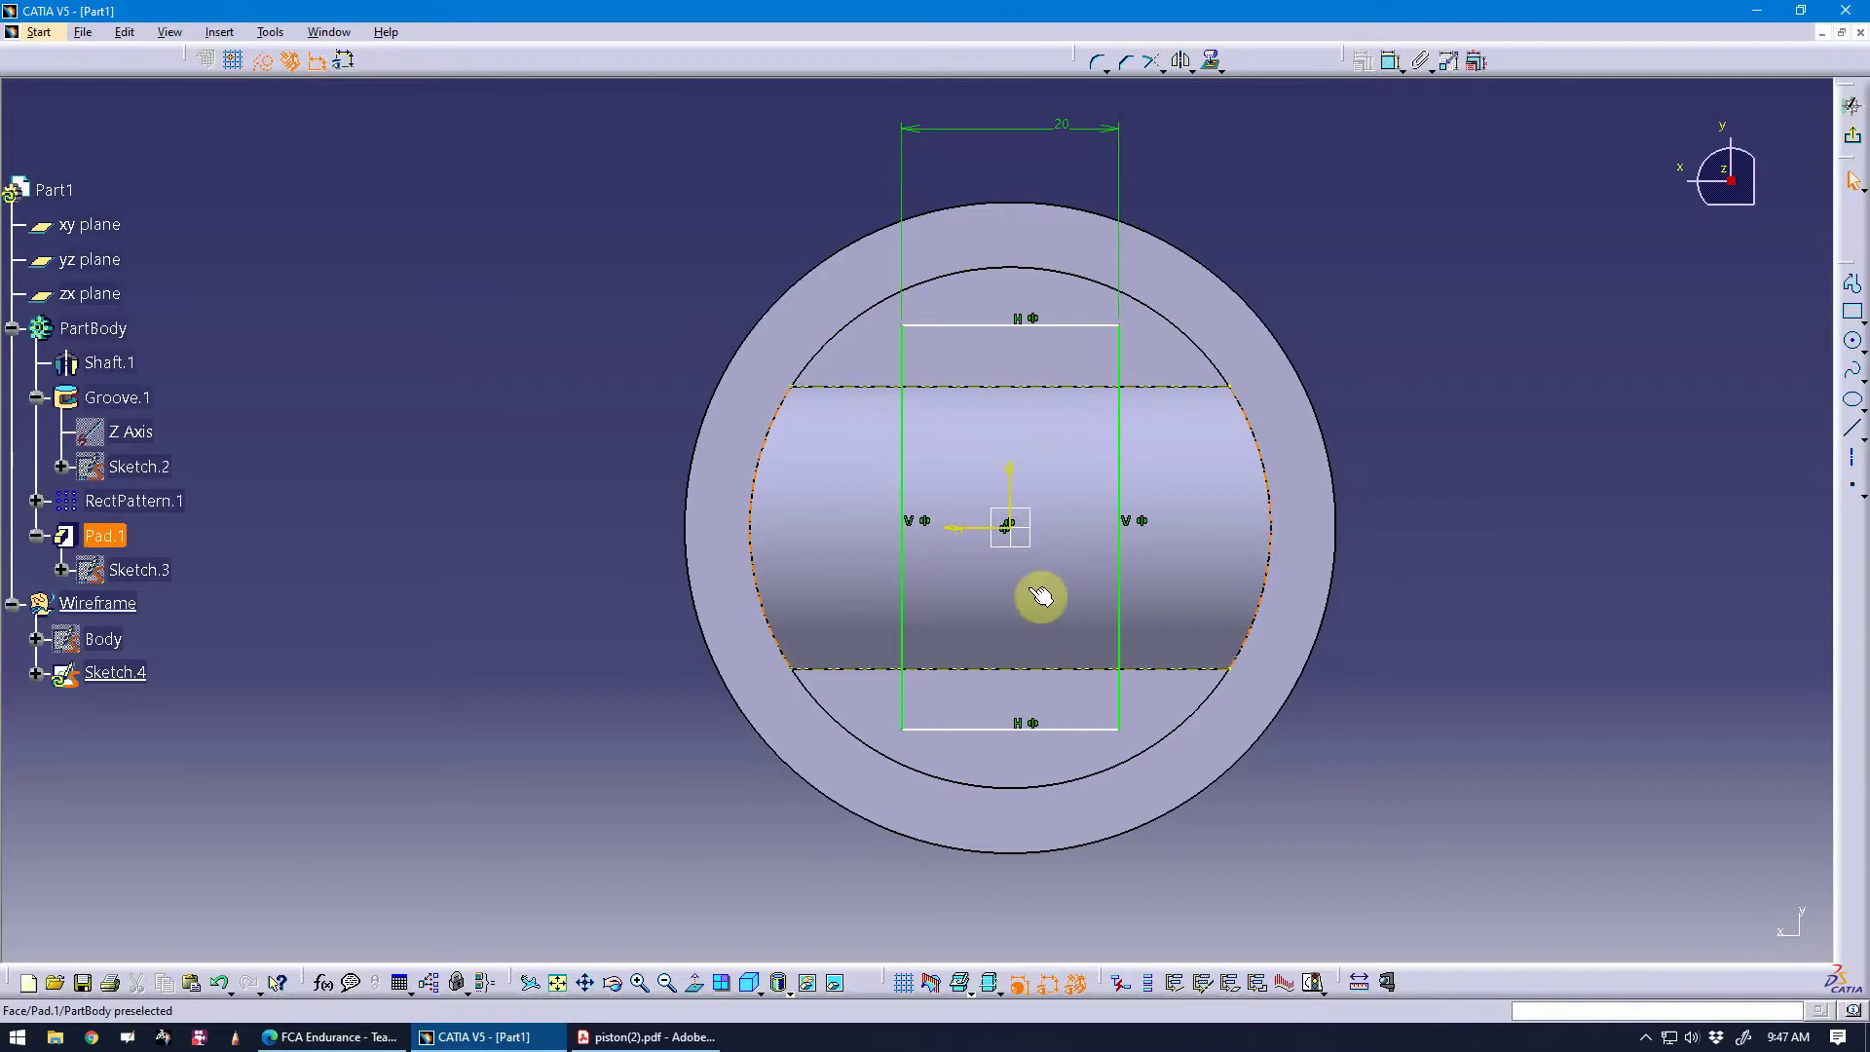
Make the rectangle's lower side coincident with the projected lower edge of the pin boss.
left_click(1389, 65)
left_click(1073, 729)
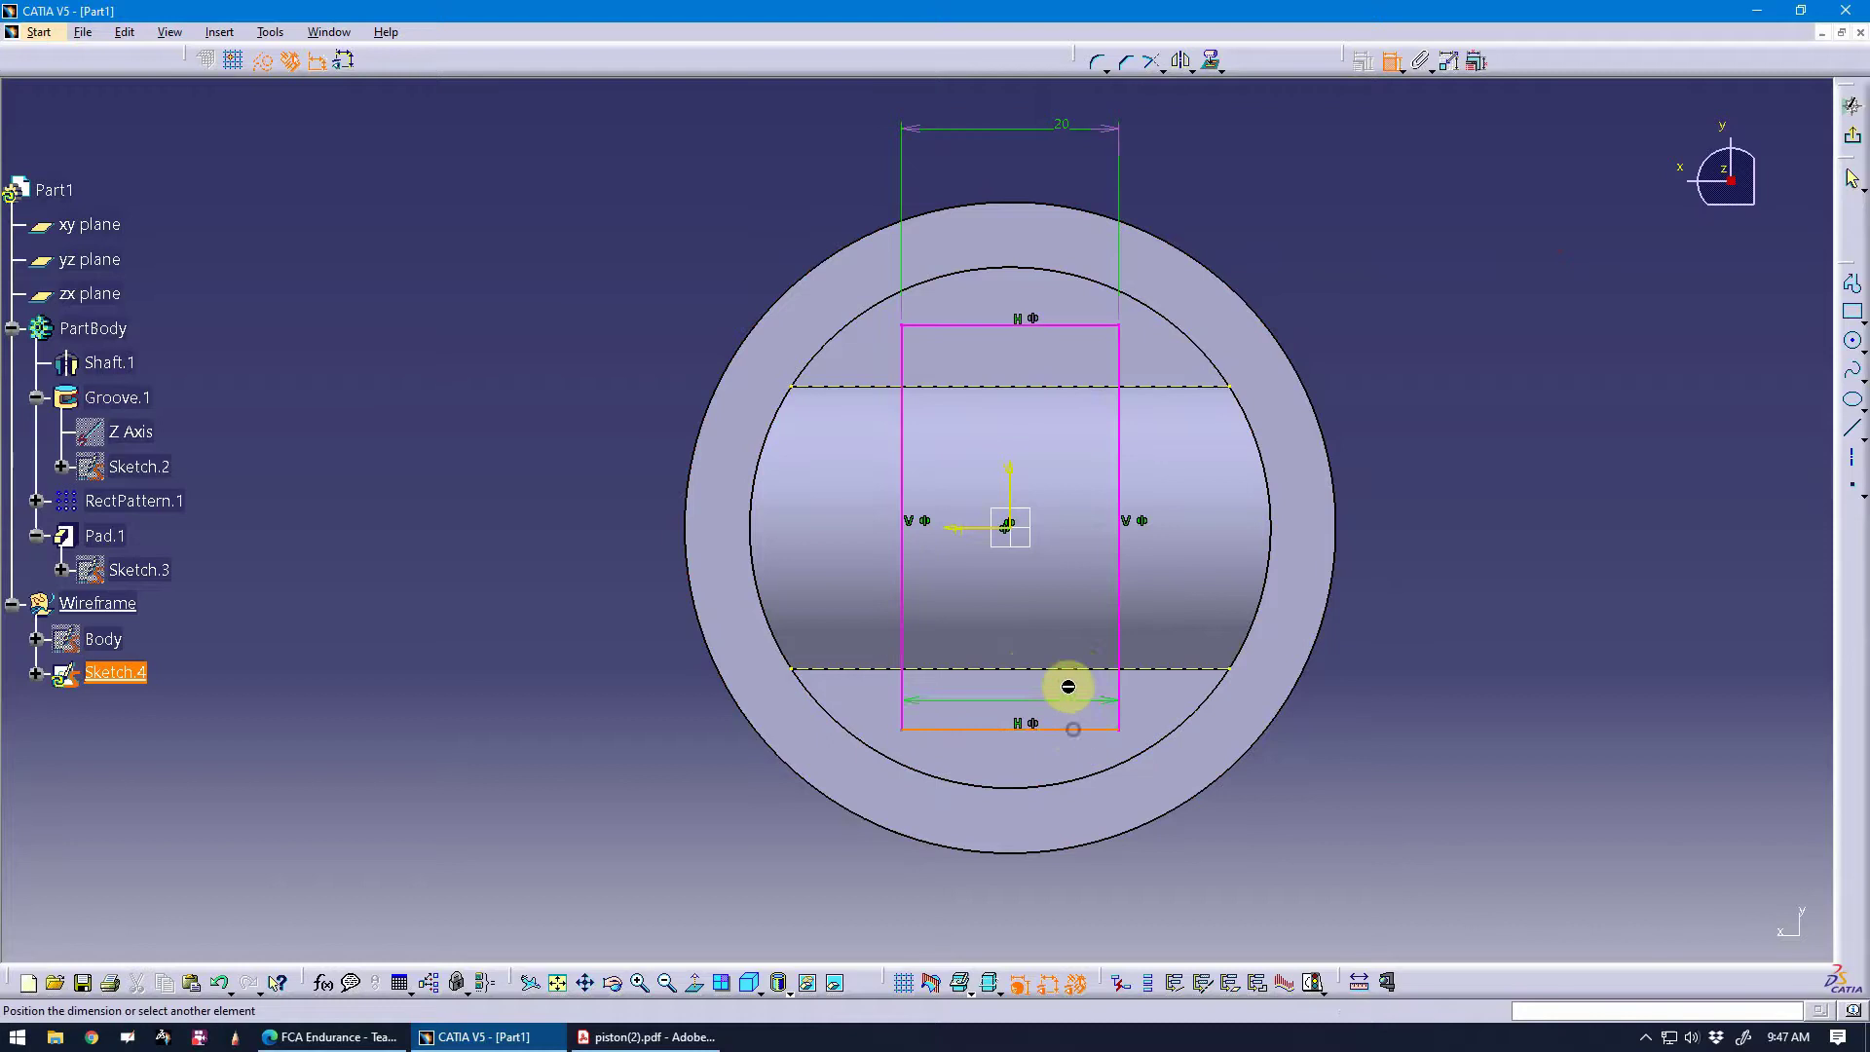
left_click(1079, 672)
right_click(1420, 711)
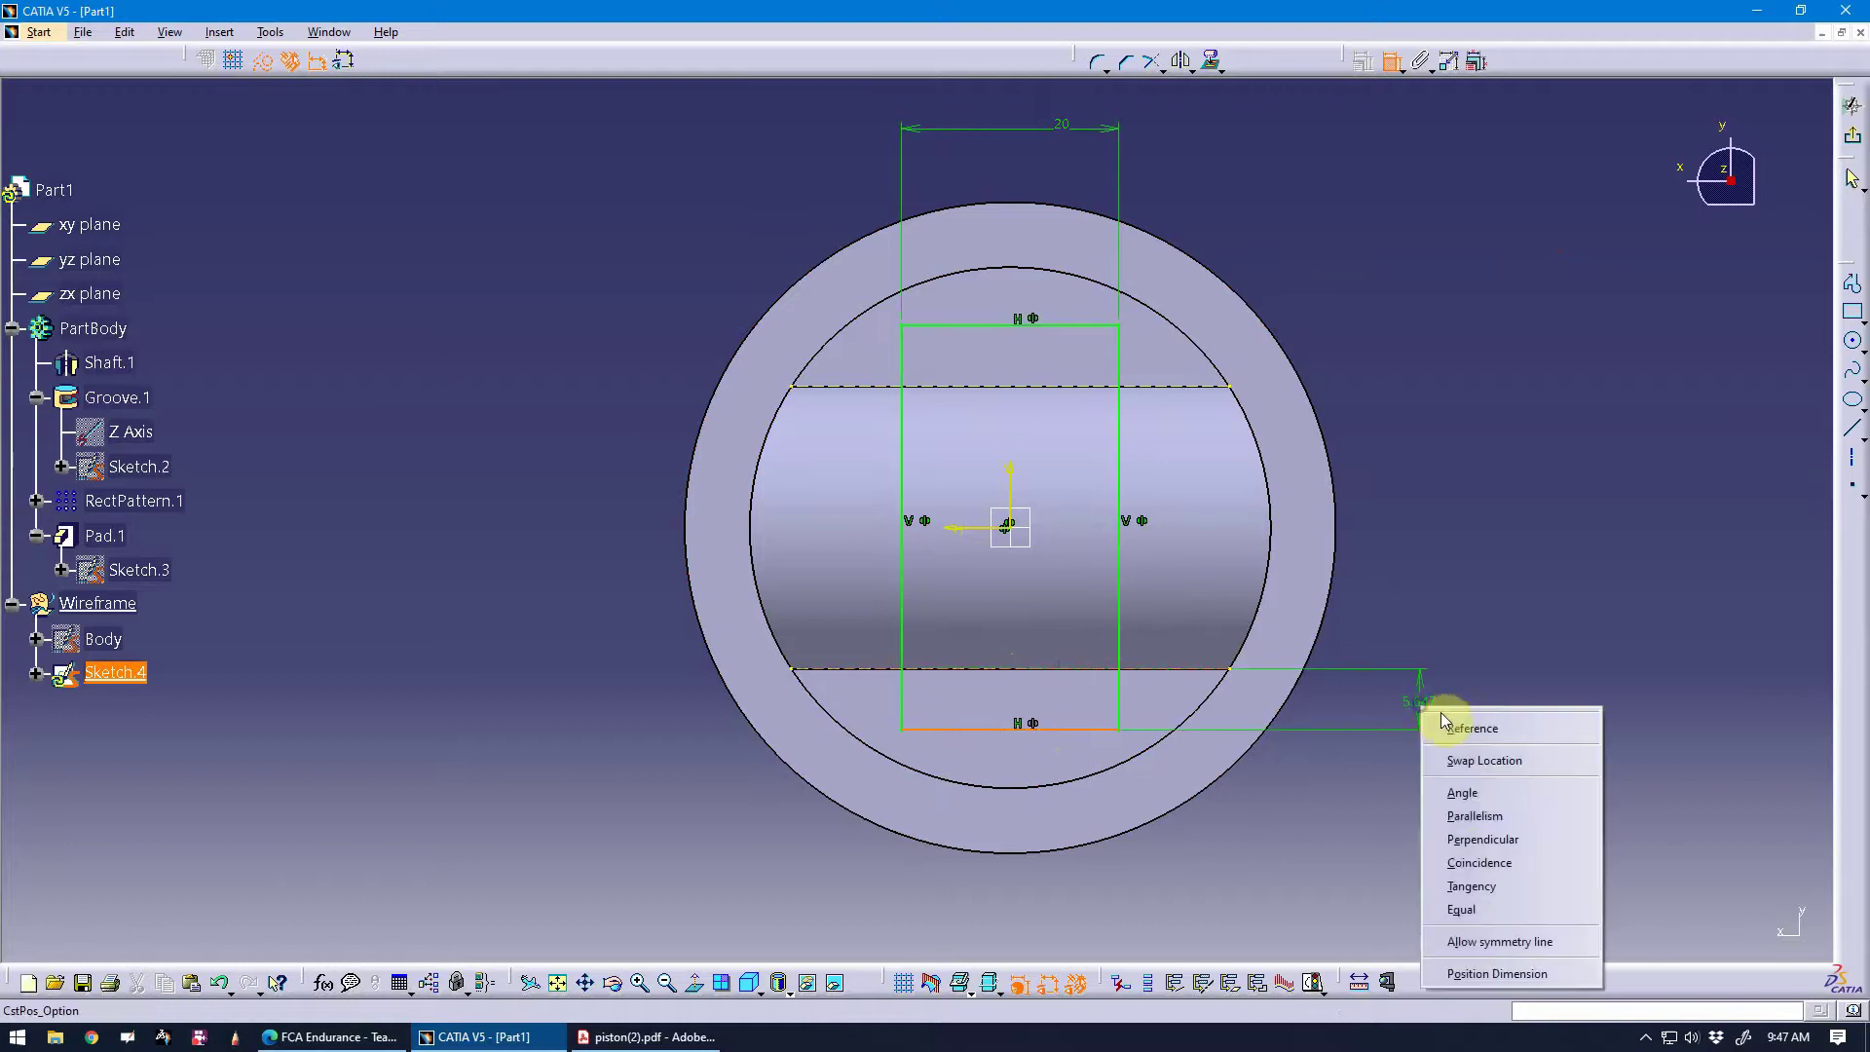
left_click(1481, 863)
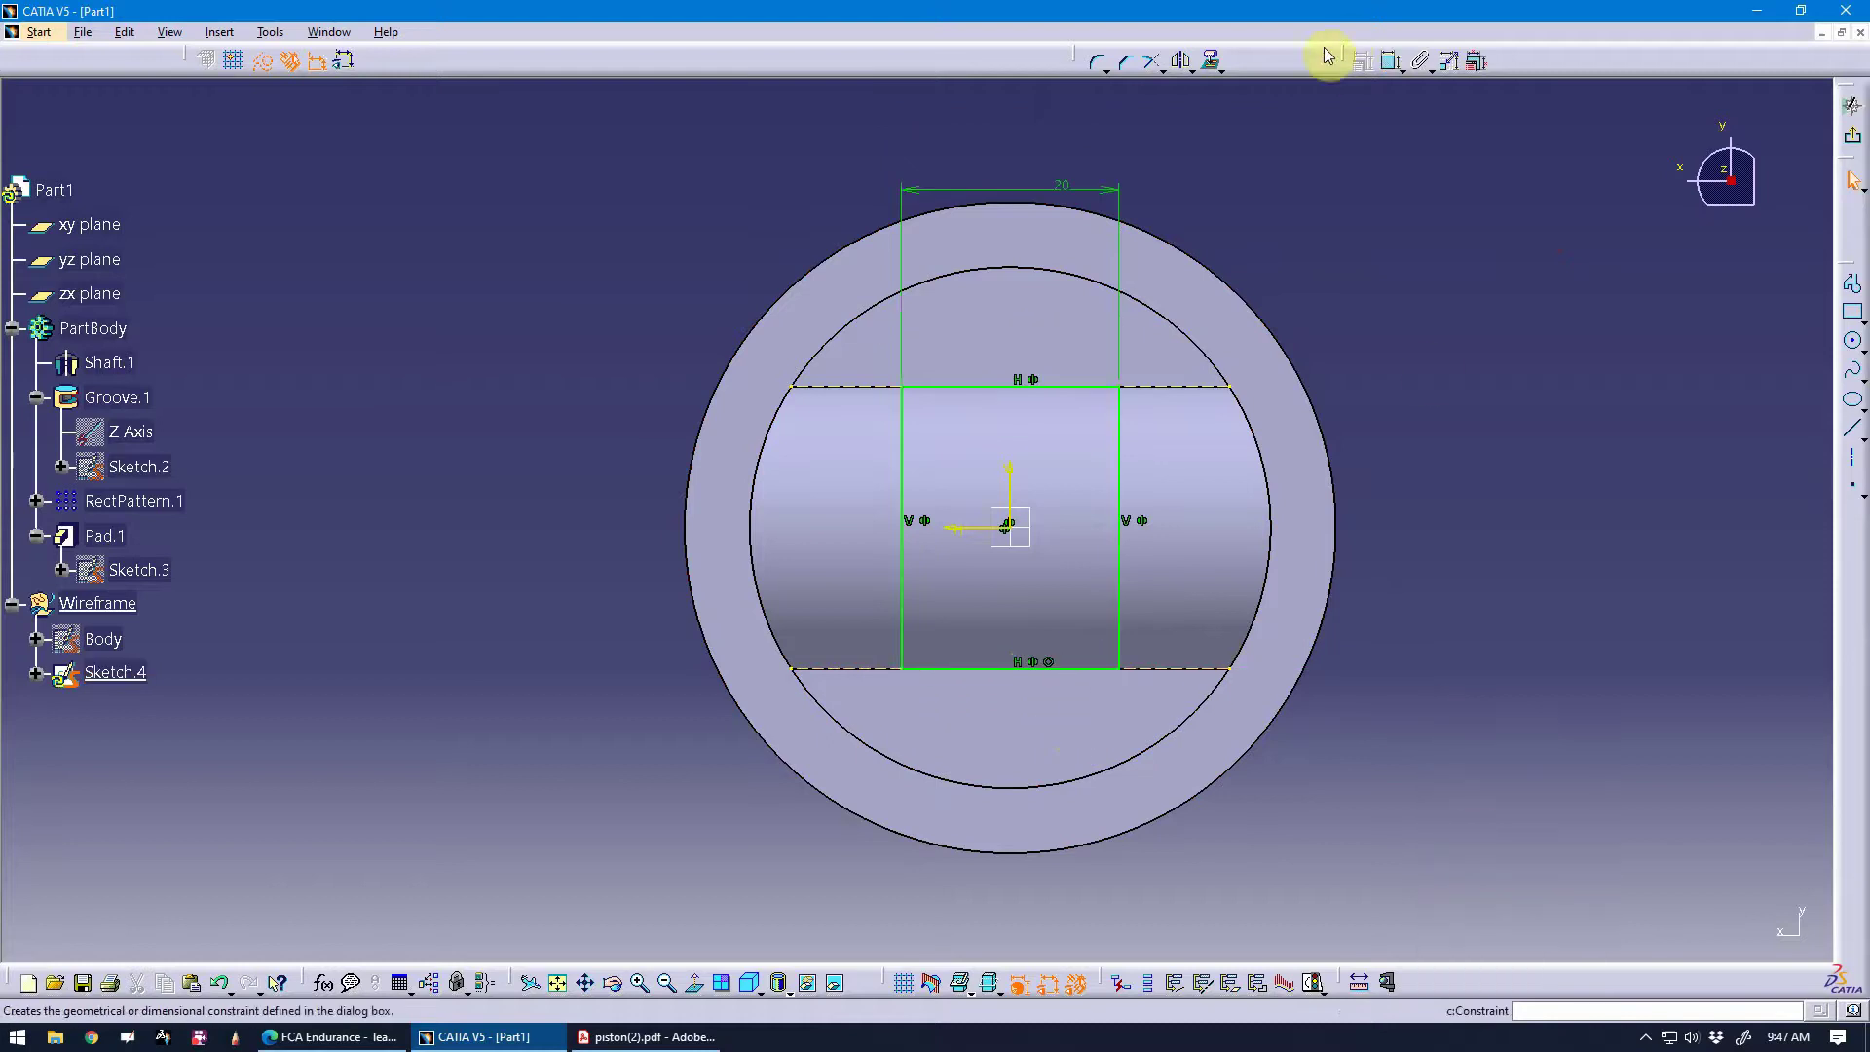
Exit the rectangle sketch and make PartBody the in-work object.
mouse_move(926, 906)
middle_mouse_down()
mouse_move(1110, 727)
mouse_move(1185, 827)
mouse_move(872, 732)
mouse_move(613, 614)
mouse_move(955, 471)
mouse_move(739, 555)
mouse_move(922, 617)
mouse_move(1014, 960)
mouse_move(951, 735)
mouse_move(772, 634)
mouse_move(1062, 828)
middle_mouse_up()
middle_click_drag(956, 727, 1076, 743)
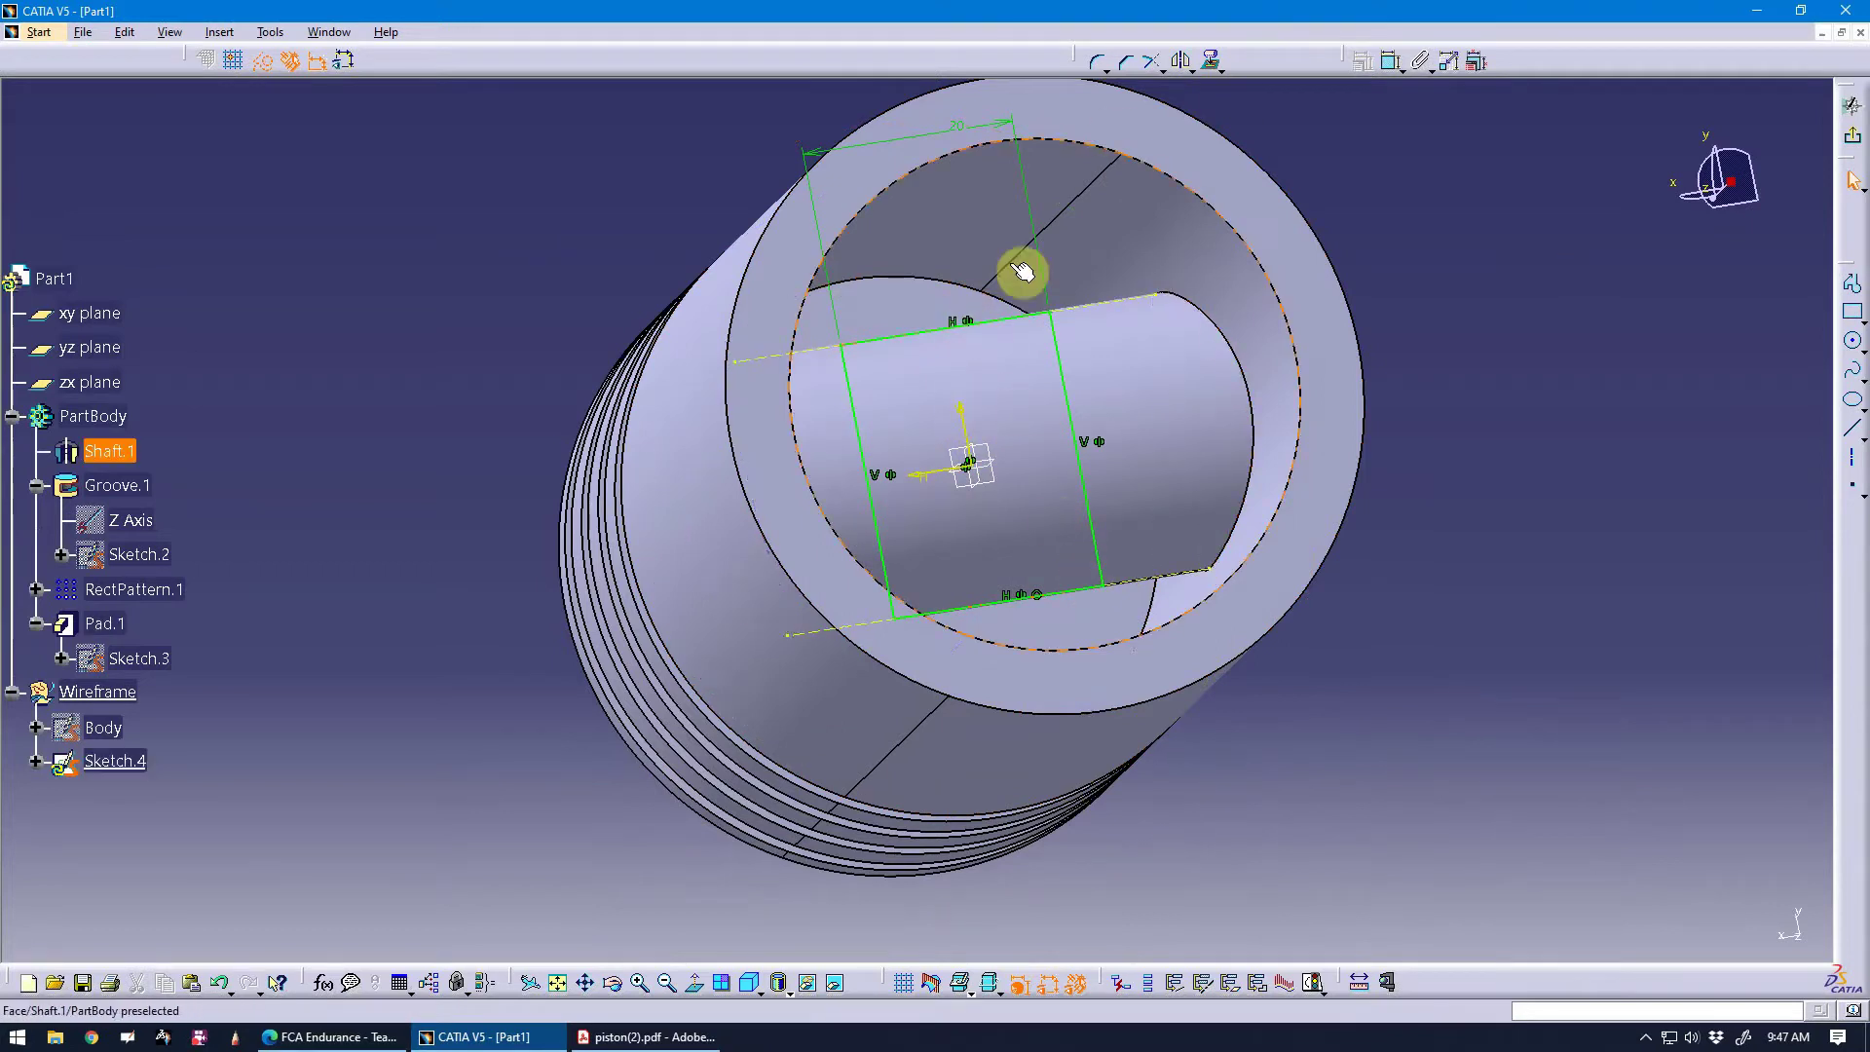
middle_click_drag(1064, 468, 1579, 212)
left_click(1855, 141)
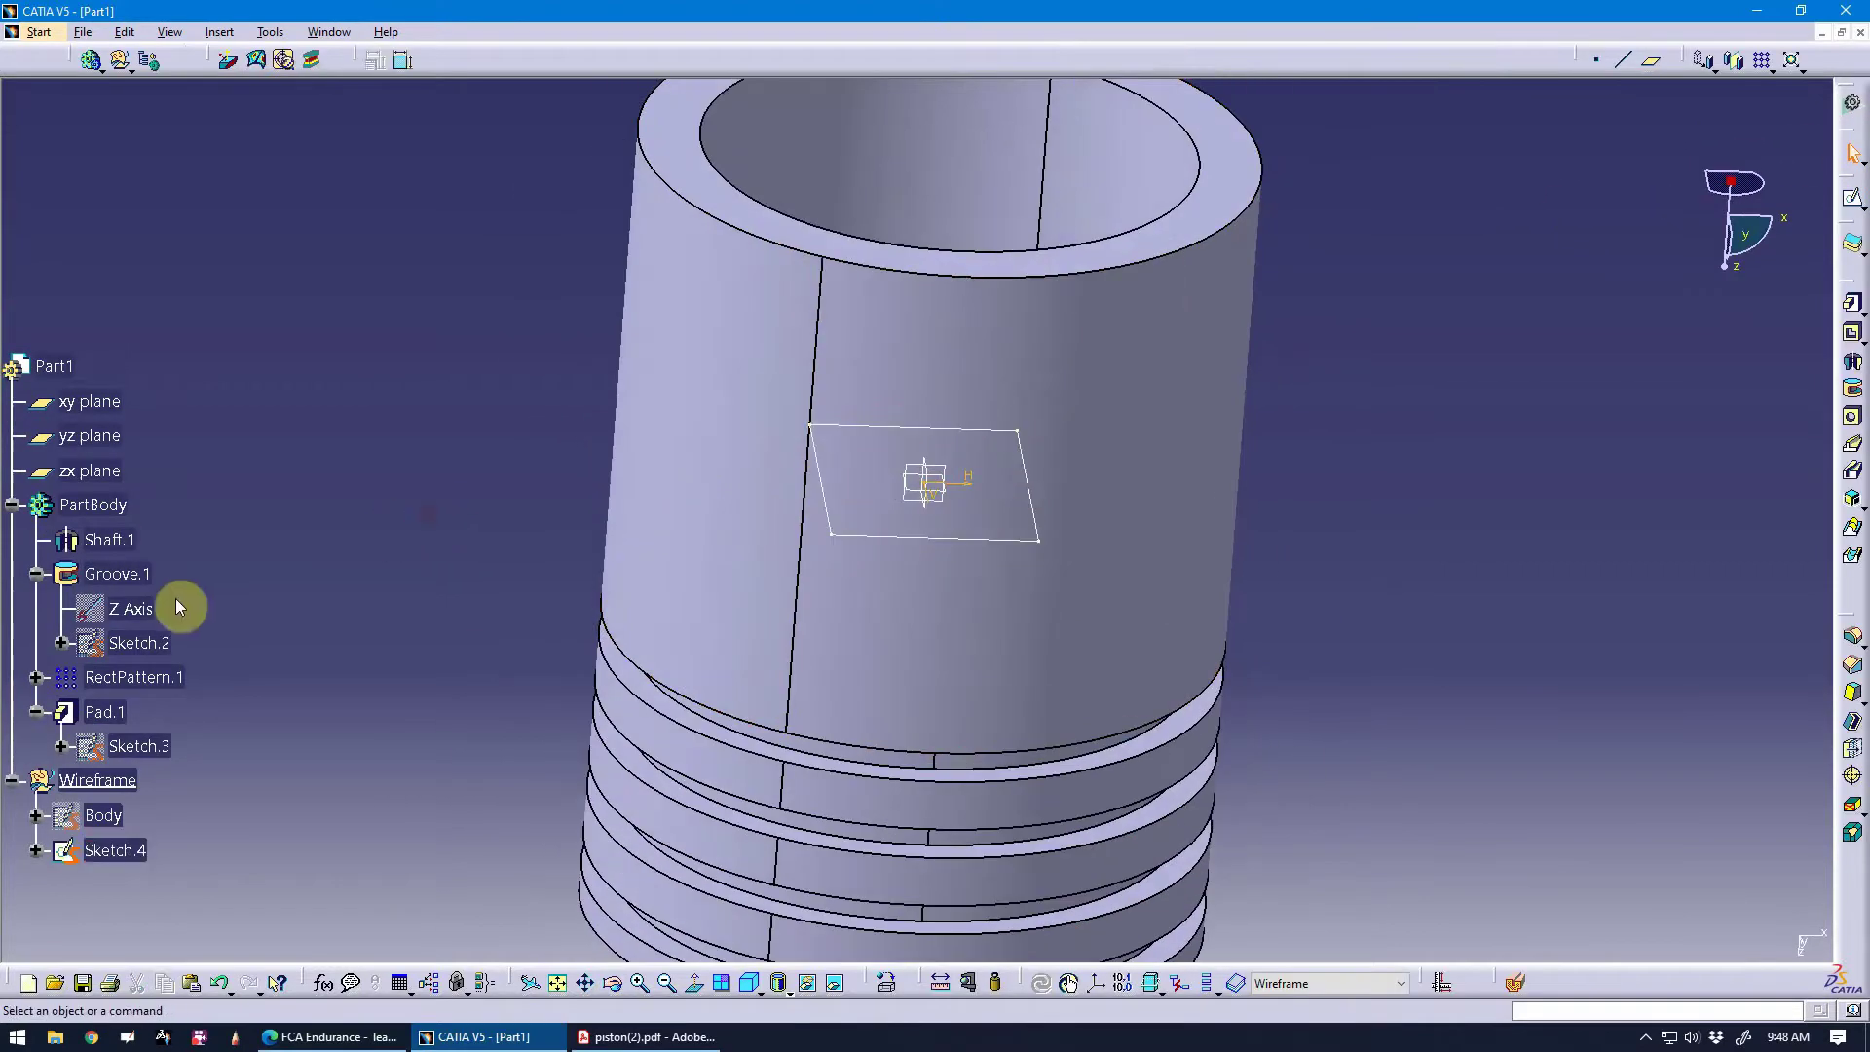
right_click(98, 505)
left_click(231, 644)
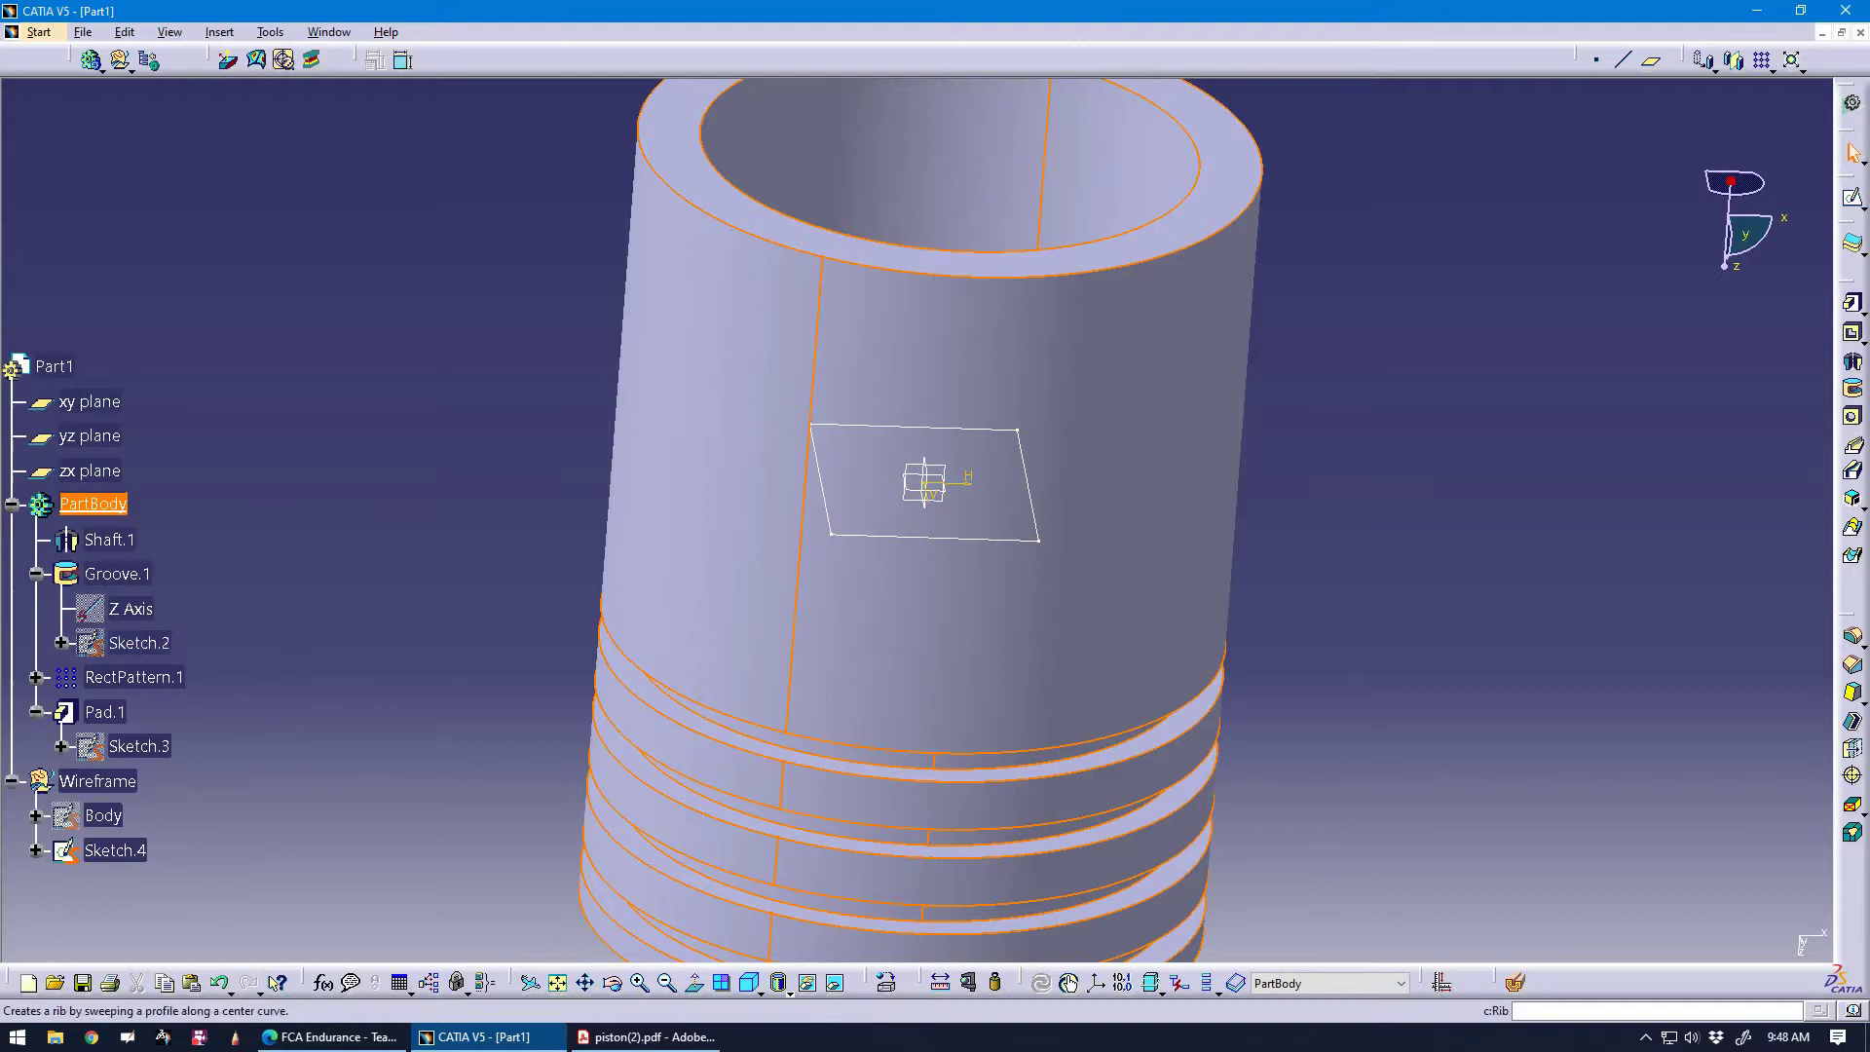
Start a pocket from the rectangle sketch and set its first limit to Up to last.
left_click(1852, 333)
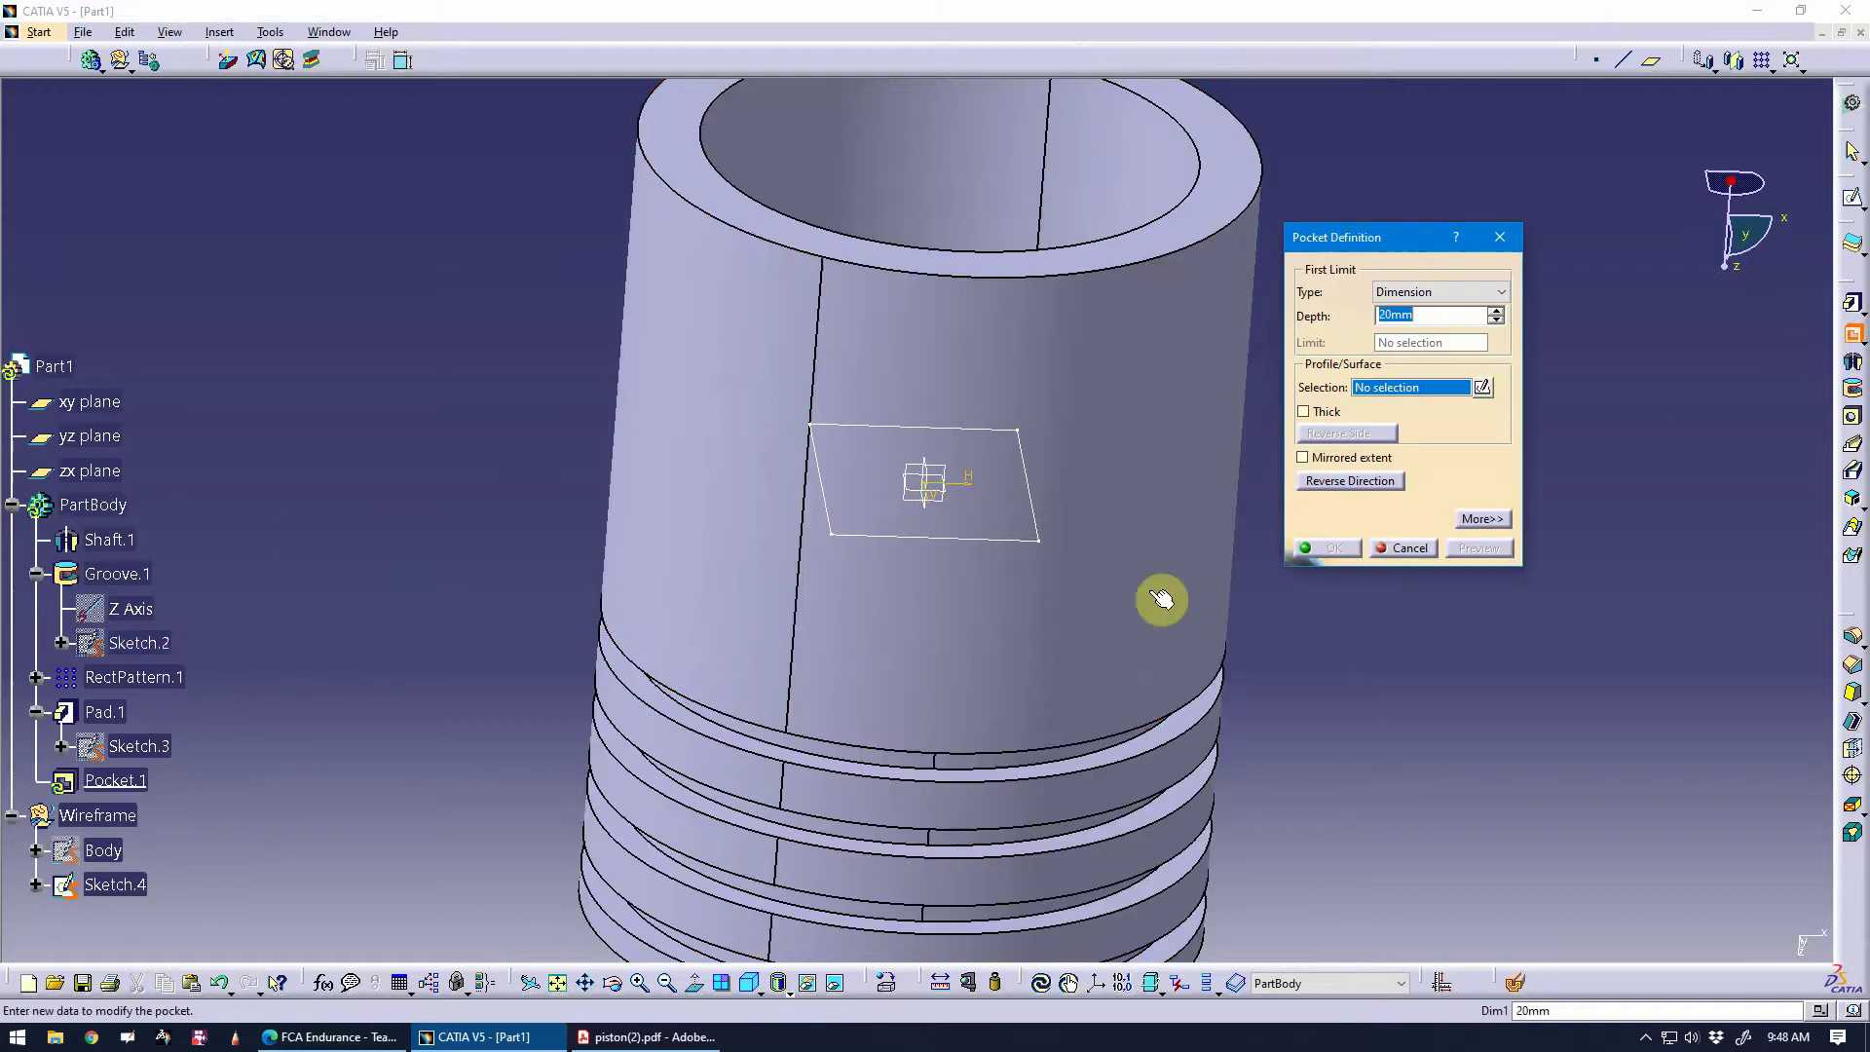
left_click(1025, 550)
mouse_move(1024, 550)
middle_mouse_down()
mouse_move(1077, 659)
mouse_move(860, 764)
mouse_move(1064, 639)
mouse_move(956, 751)
mouse_move(1107, 626)
middle_mouse_up()
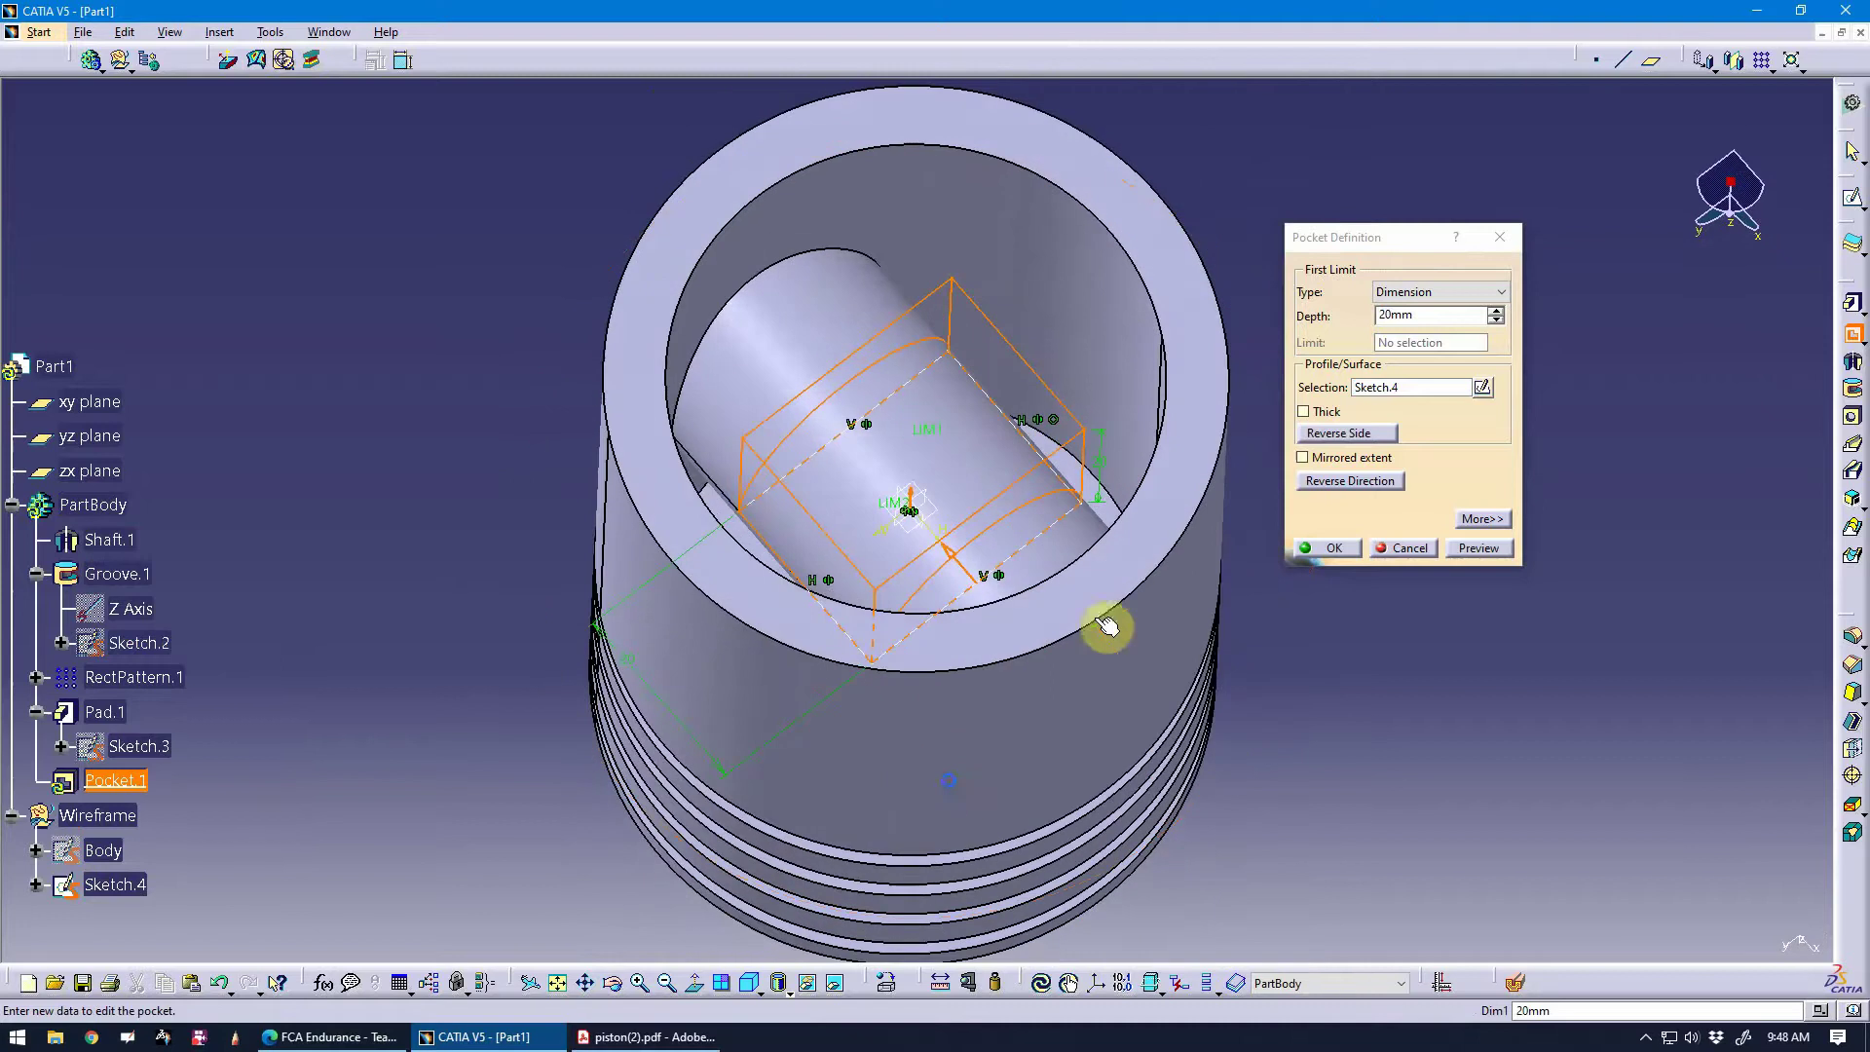
left_click(1404, 294)
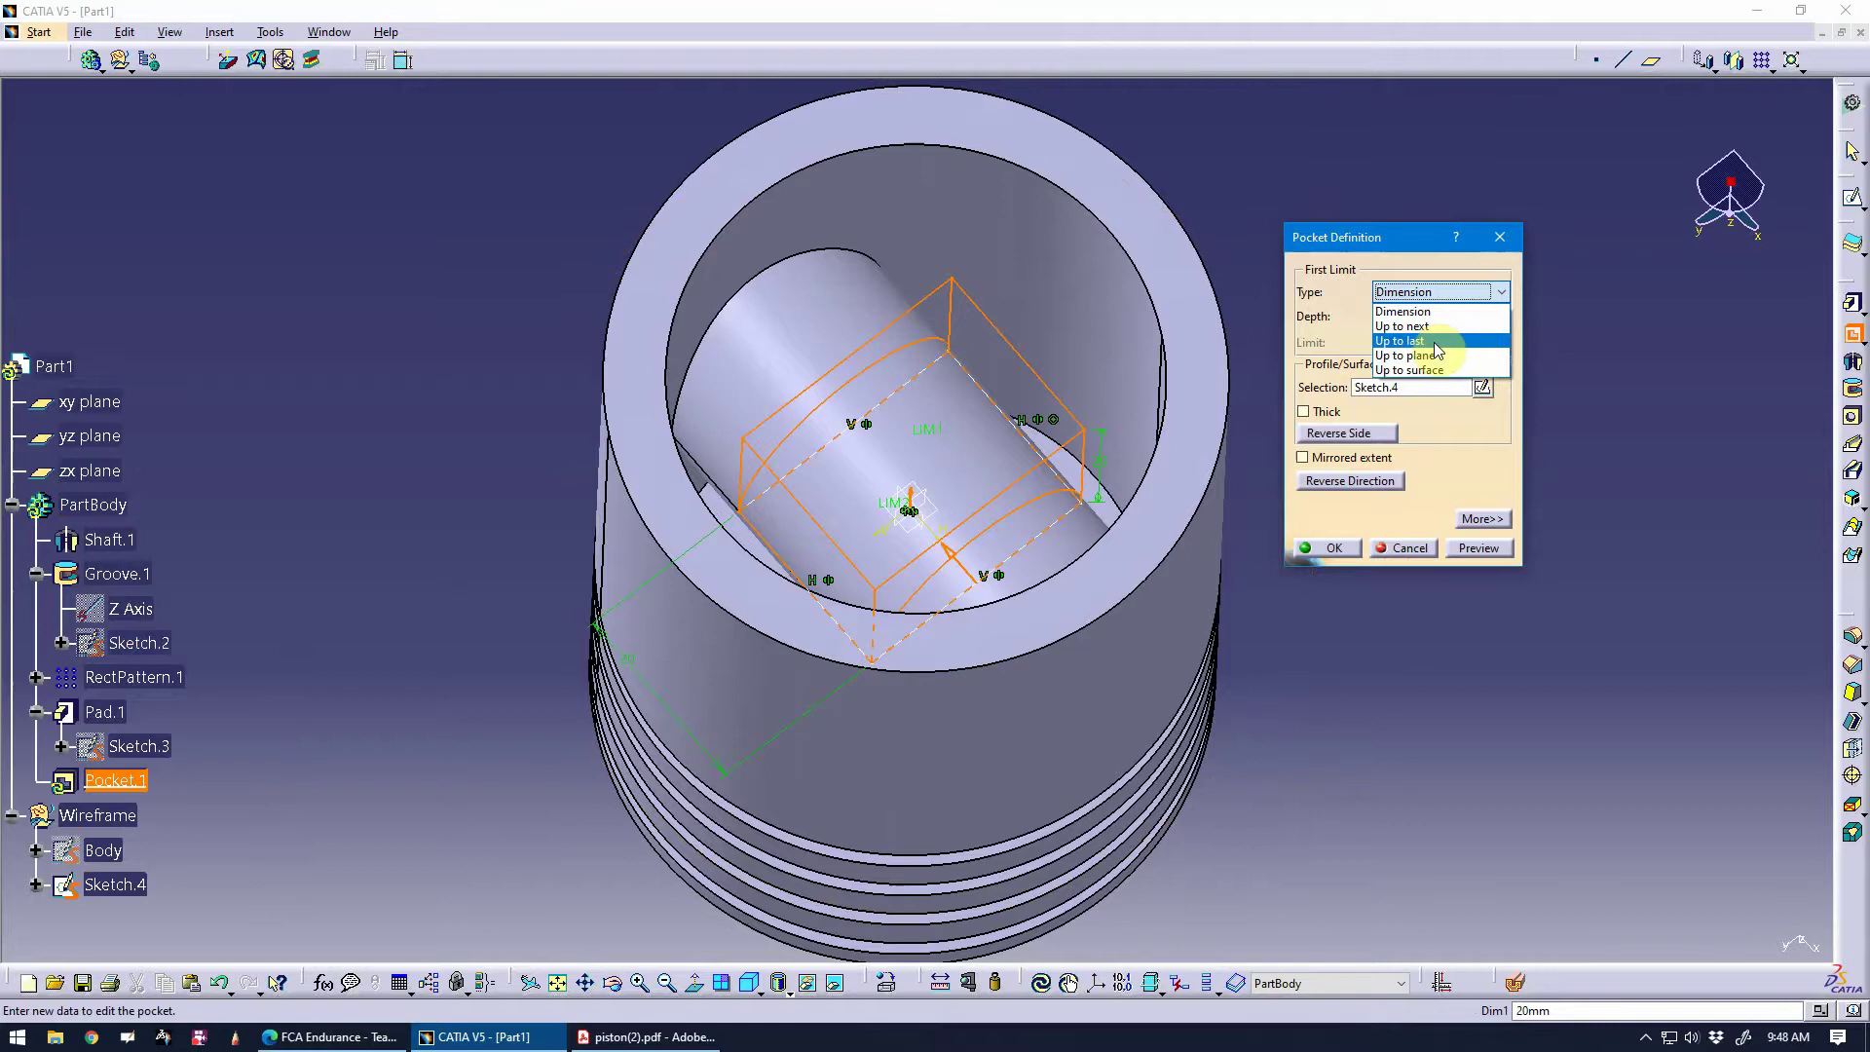
left_click(1437, 345)
middle_click_drag(1081, 672, 1114, 564)
Set the pocket's second limit to Up to next and create the cut that splits the pin boss.
left_click(1481, 519)
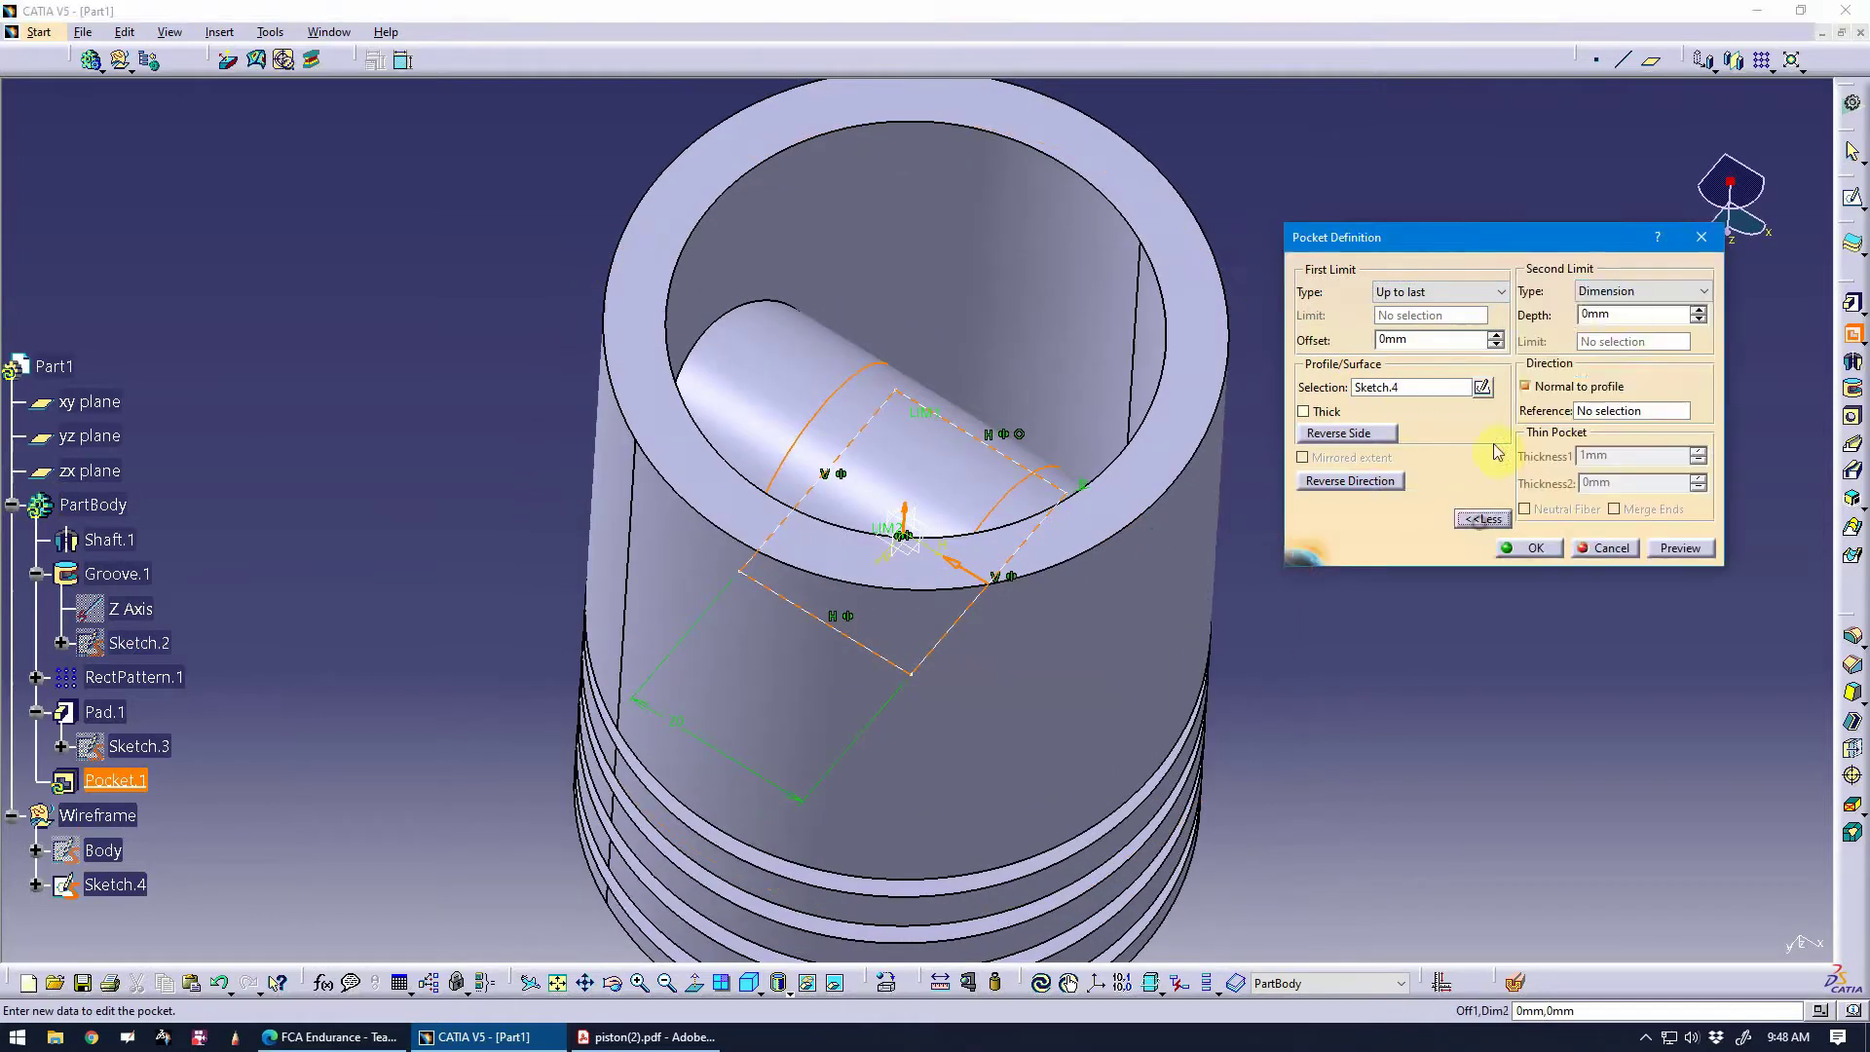
left_click(1636, 298)
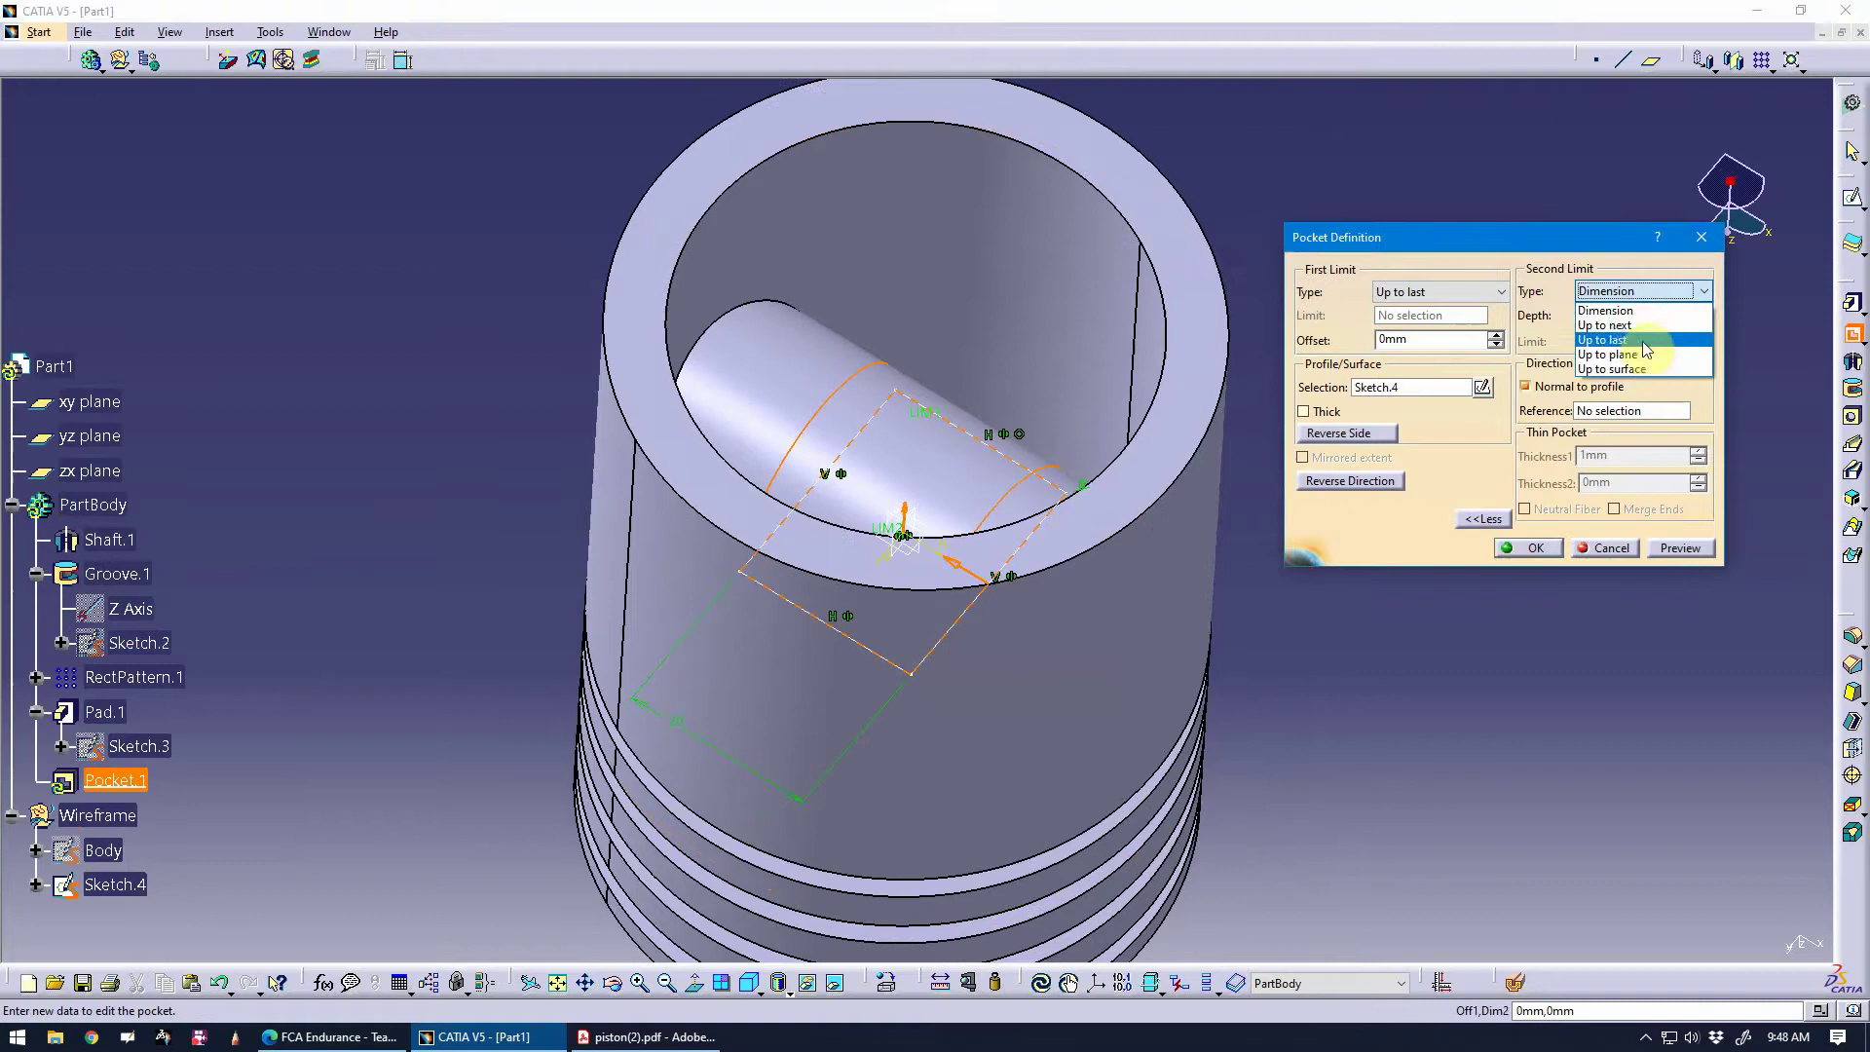
left_click(1640, 327)
left_click(1687, 547)
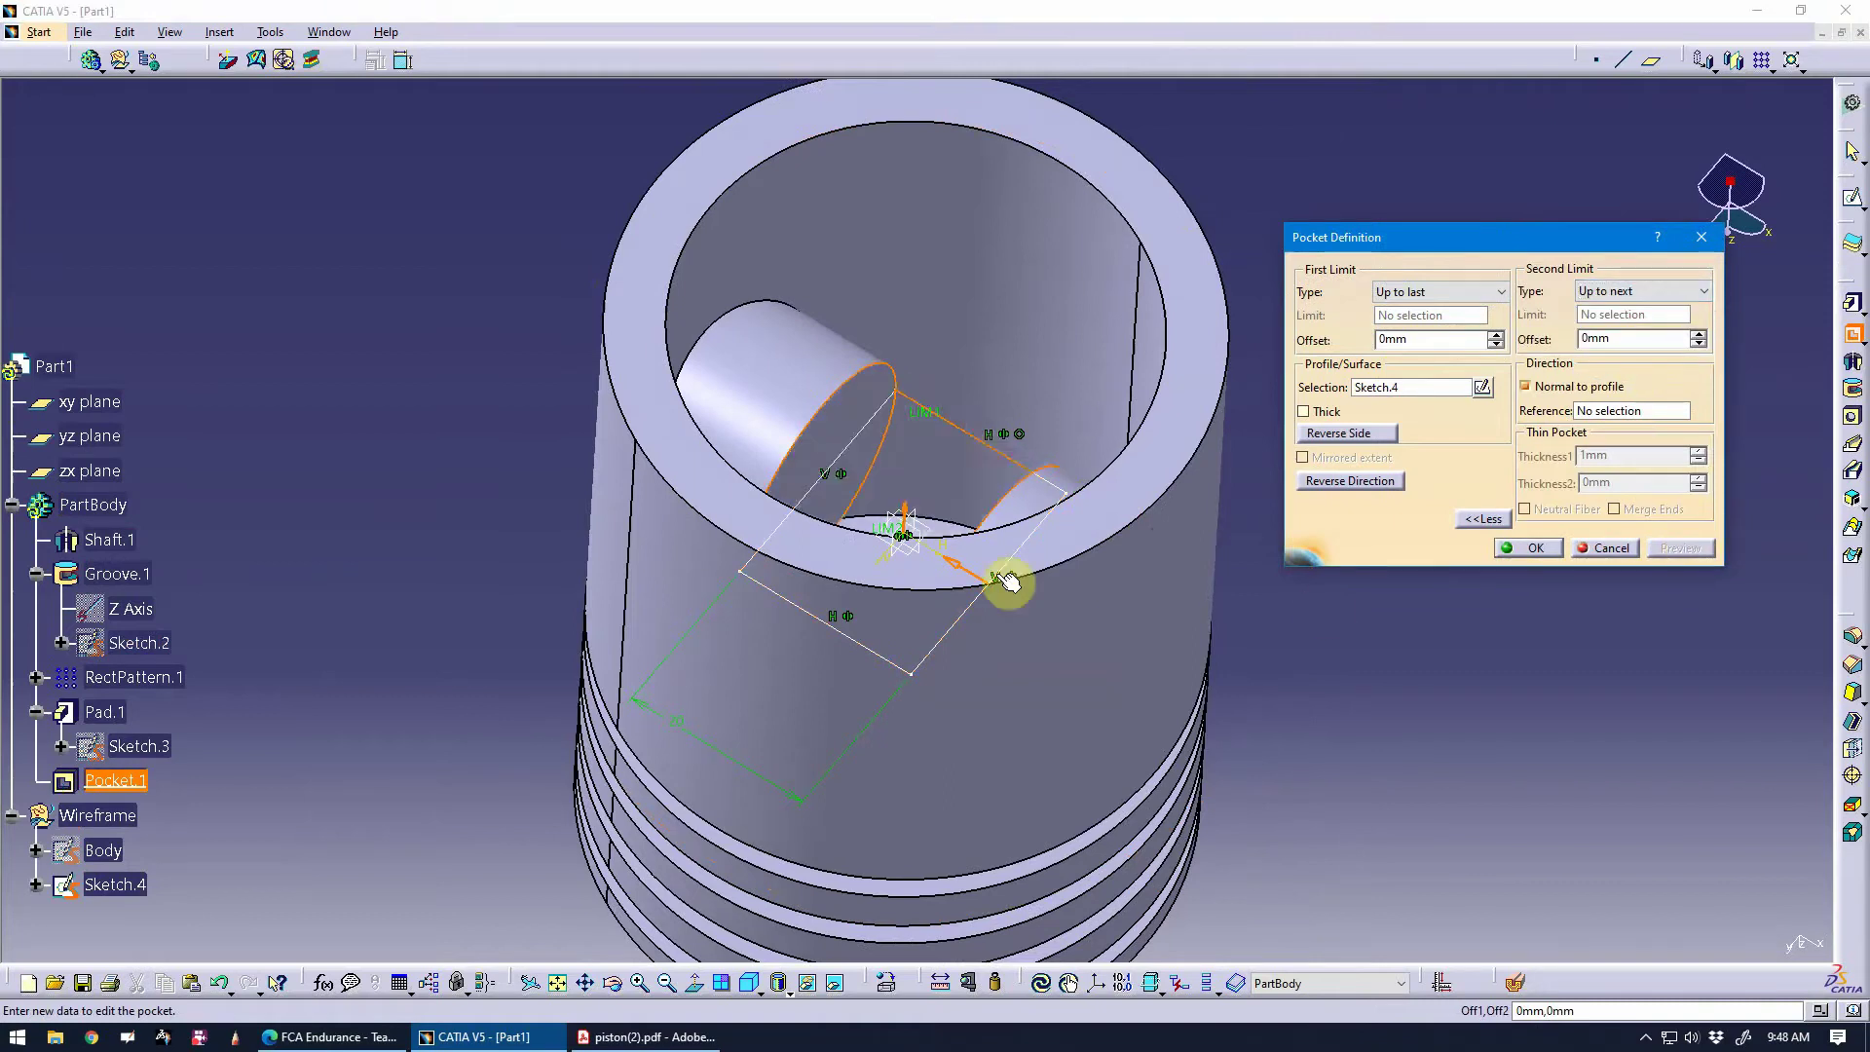
middle_click_drag(1006, 575, 926, 542)
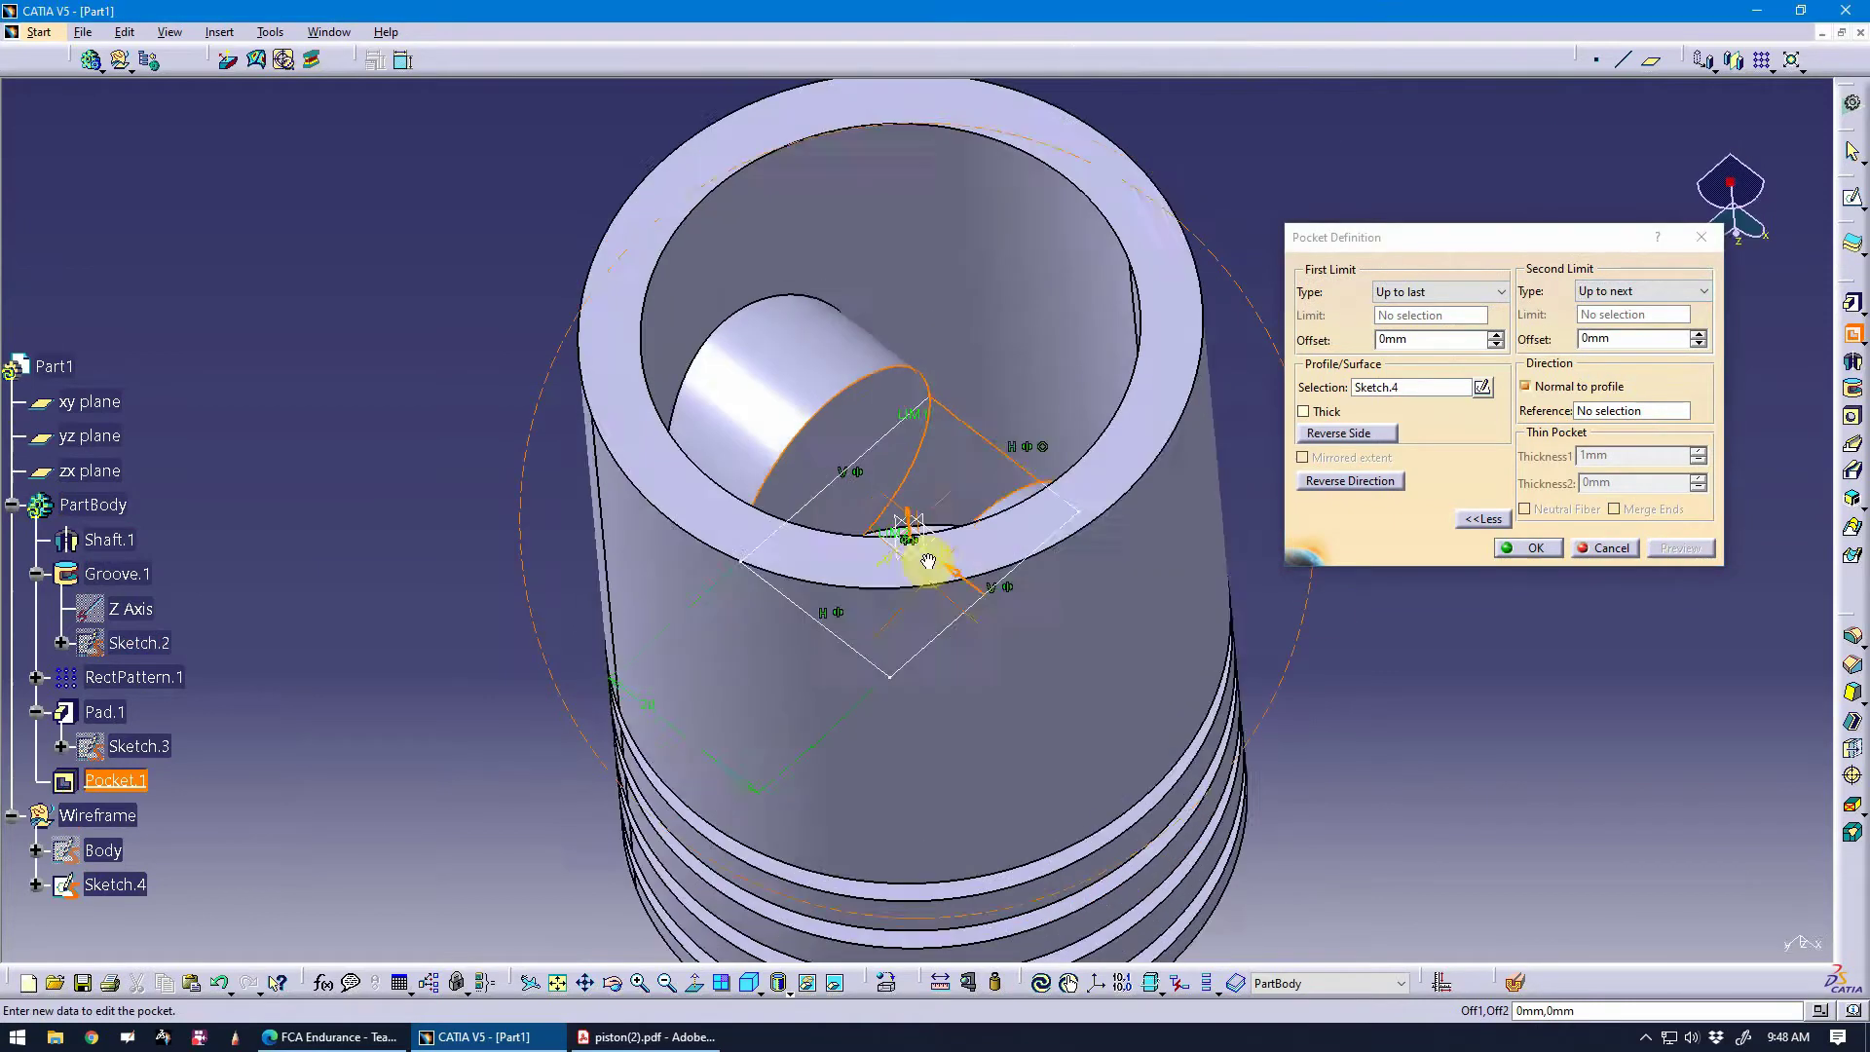
left_click(1531, 548)
mouse_move(1347, 559)
middle_mouse_down()
mouse_move(1077, 868)
mouse_move(829, 855)
mouse_move(793, 818)
mouse_move(860, 668)
mouse_move(890, 743)
mouse_move(810, 780)
mouse_move(816, 763)
middle_mouse_up()
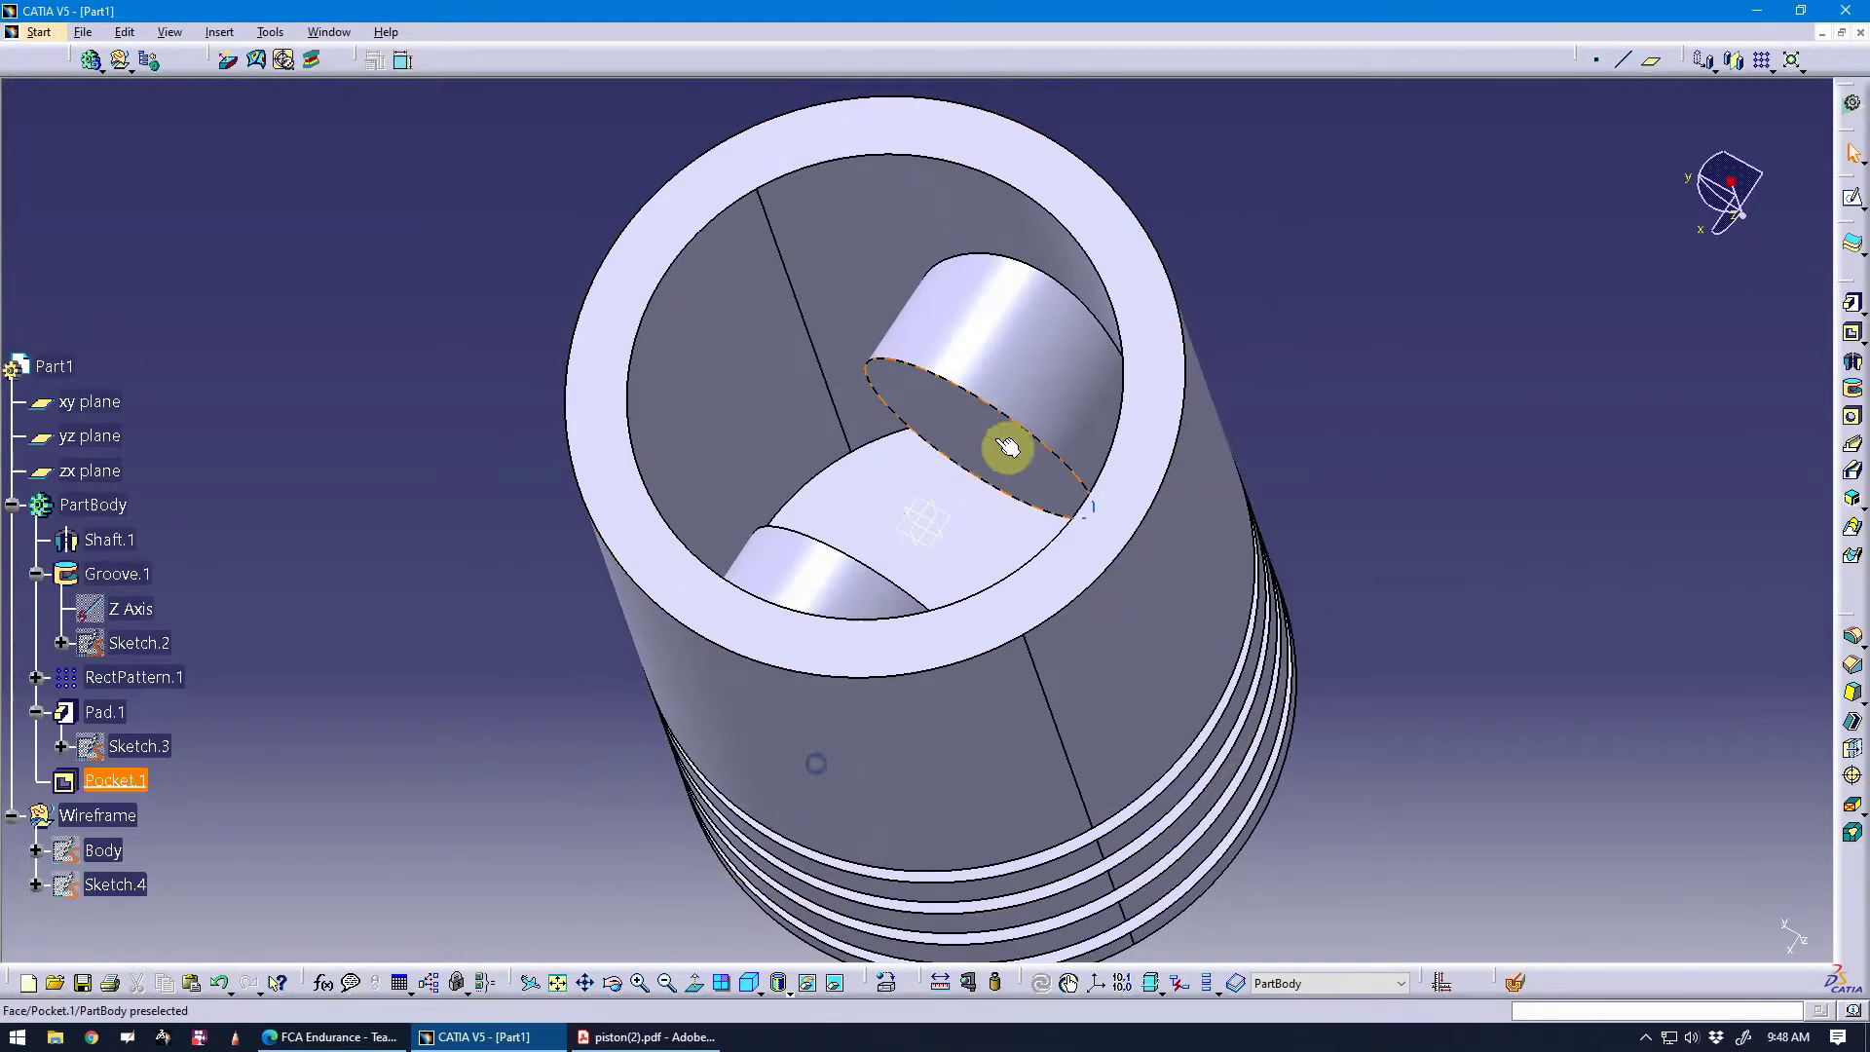
middle_click_drag(1013, 417, 977, 484)
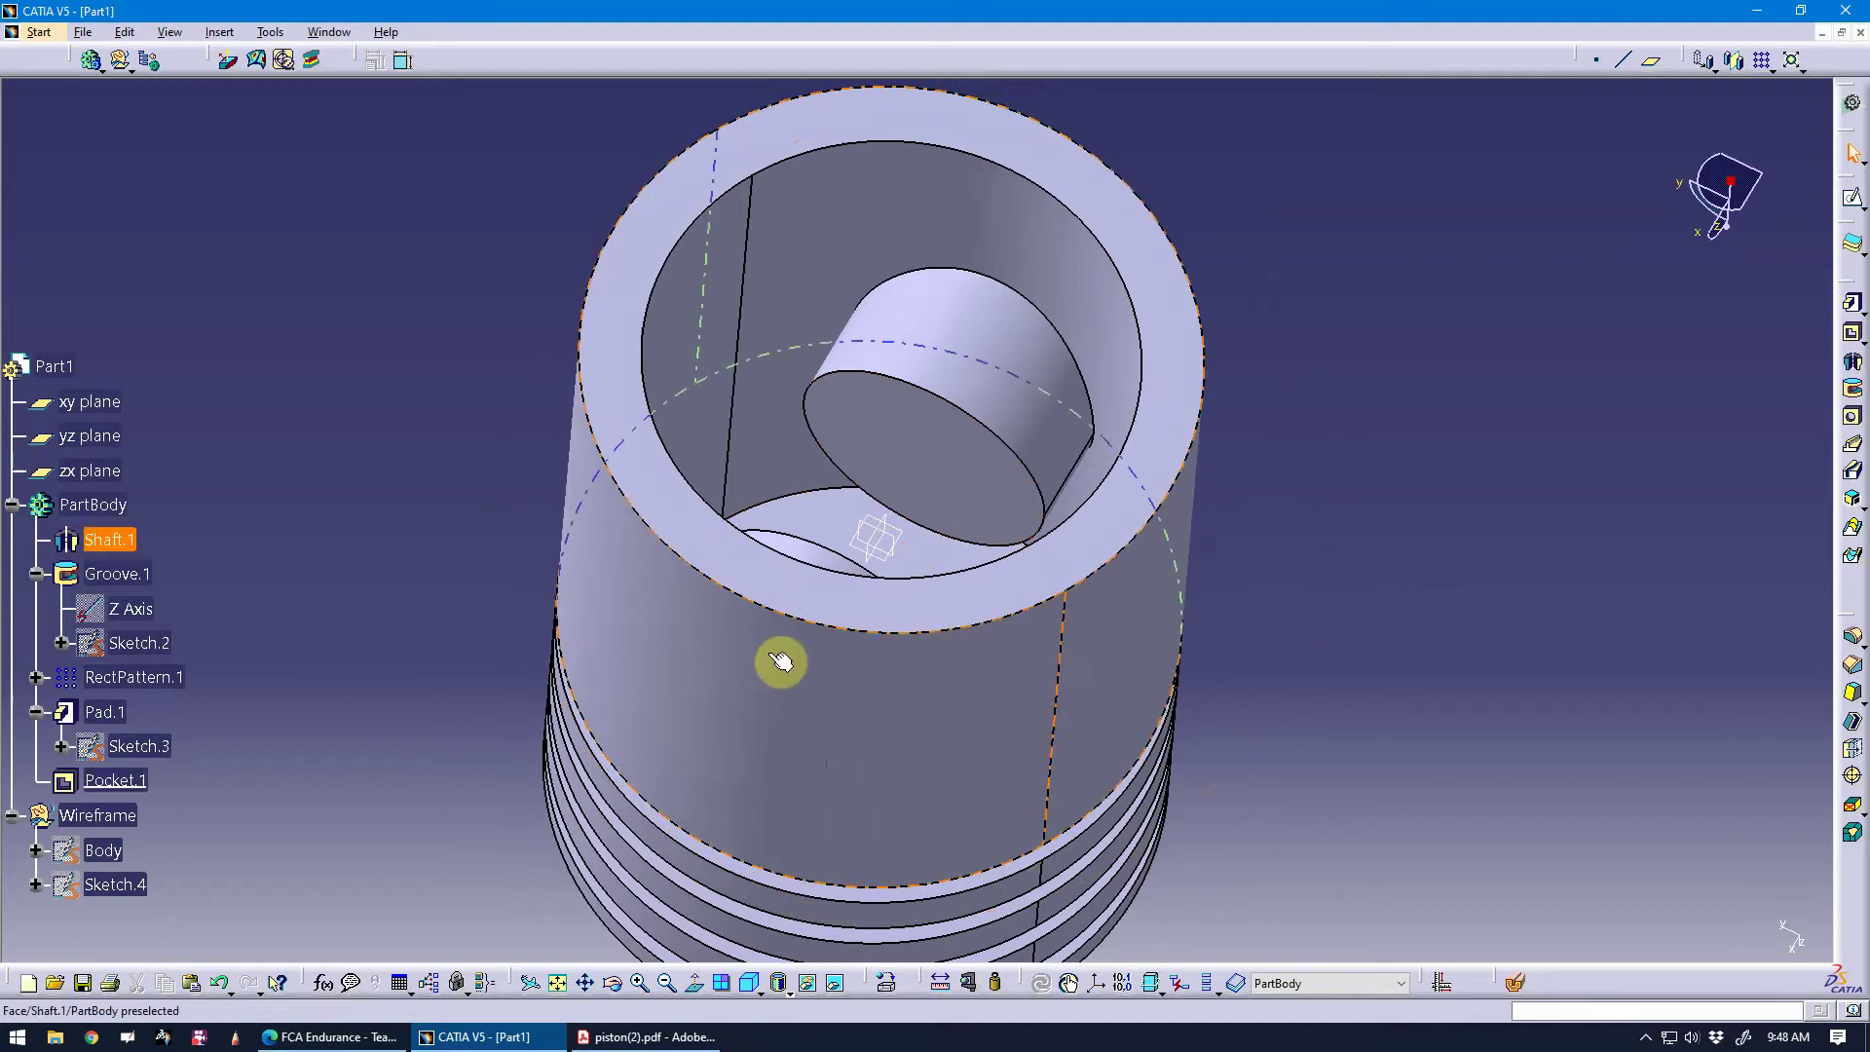
Make the Wireframe geometrical set the in-work object.
middle_click_drag(952, 646, 1083, 614)
scroll(331, 570, "down", 2)
scroll(214, 750, "down", 2)
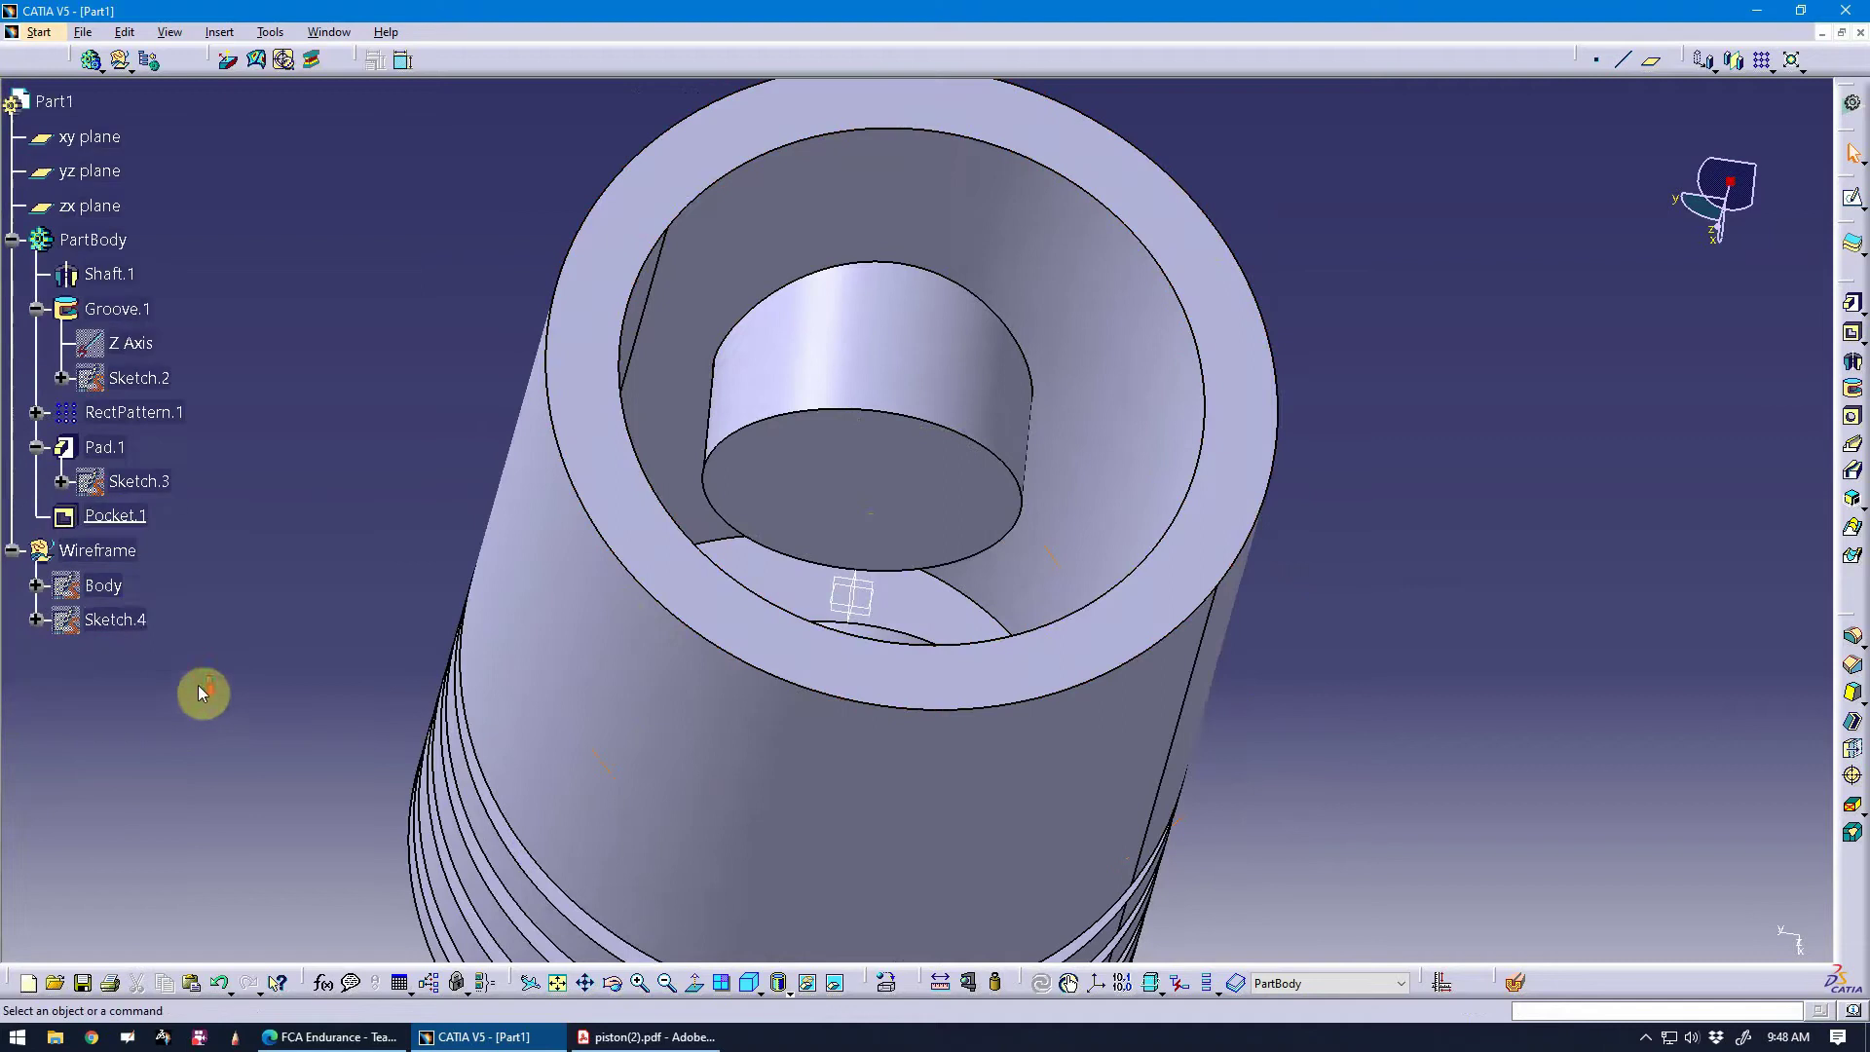
right_click(98, 540)
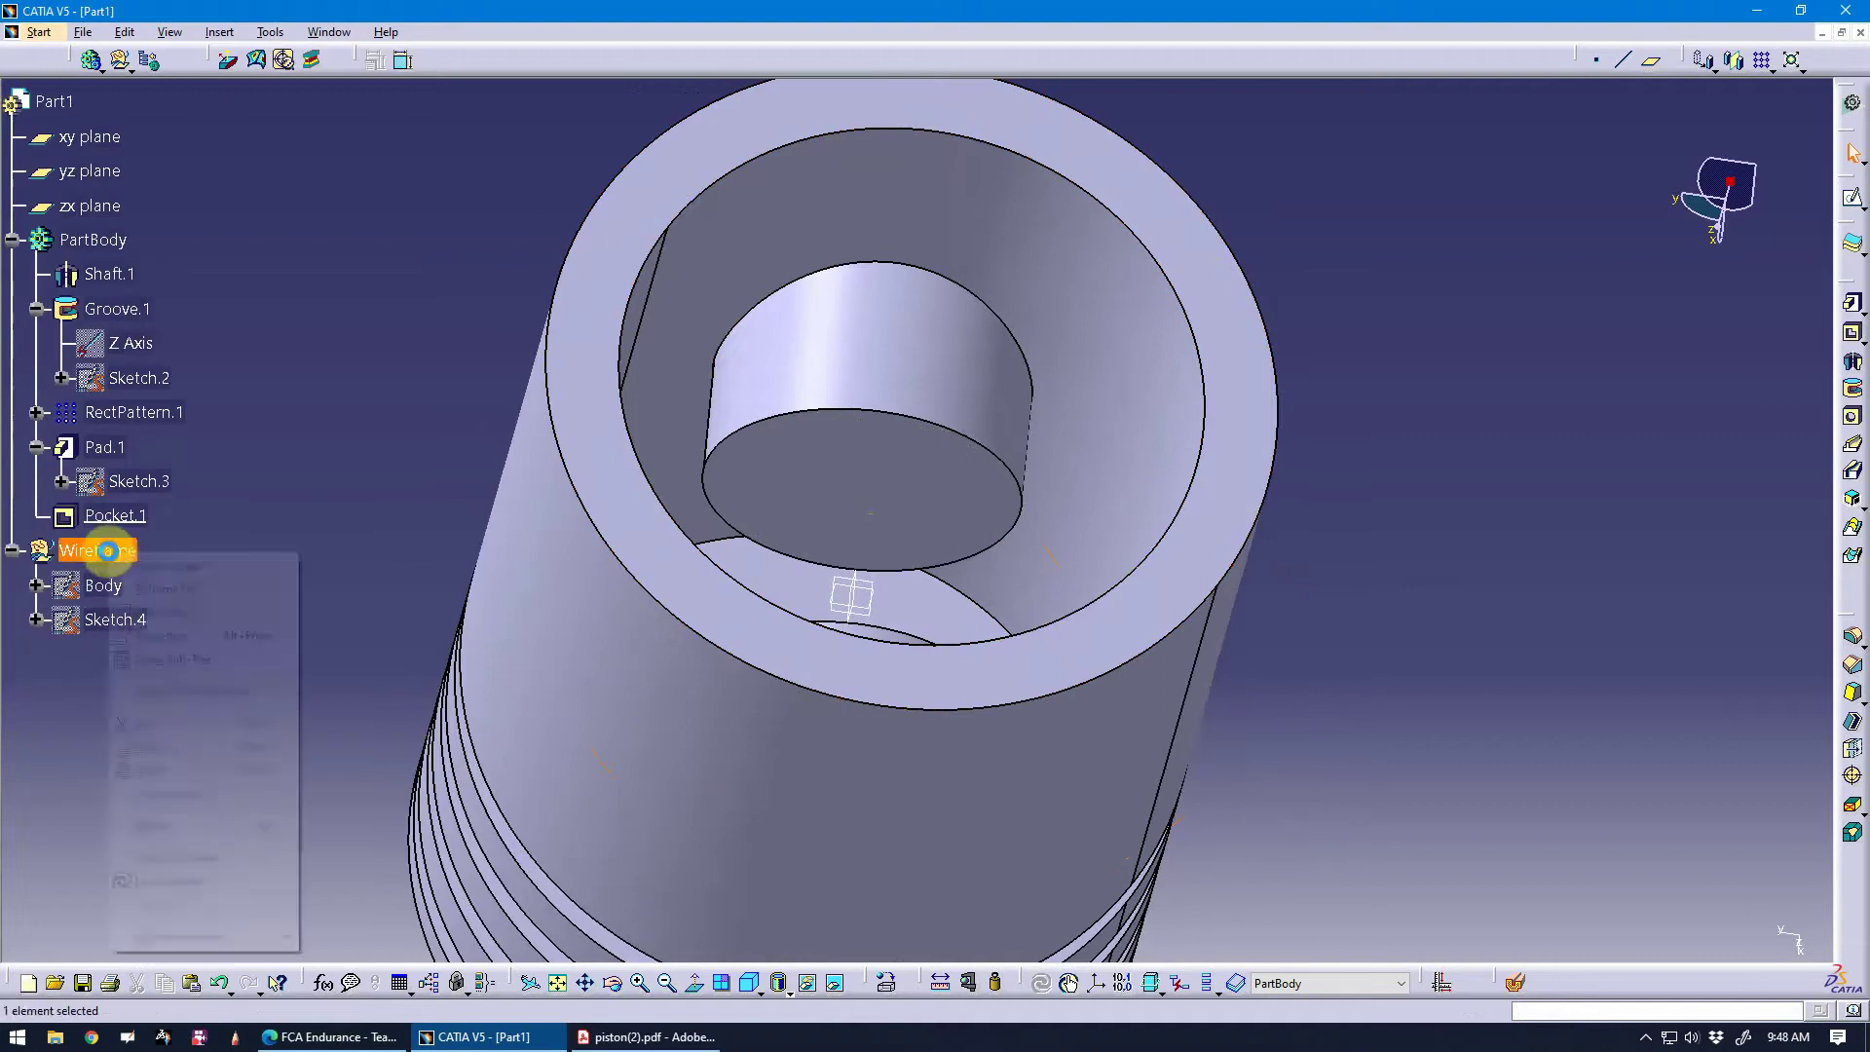
left_click(232, 690)
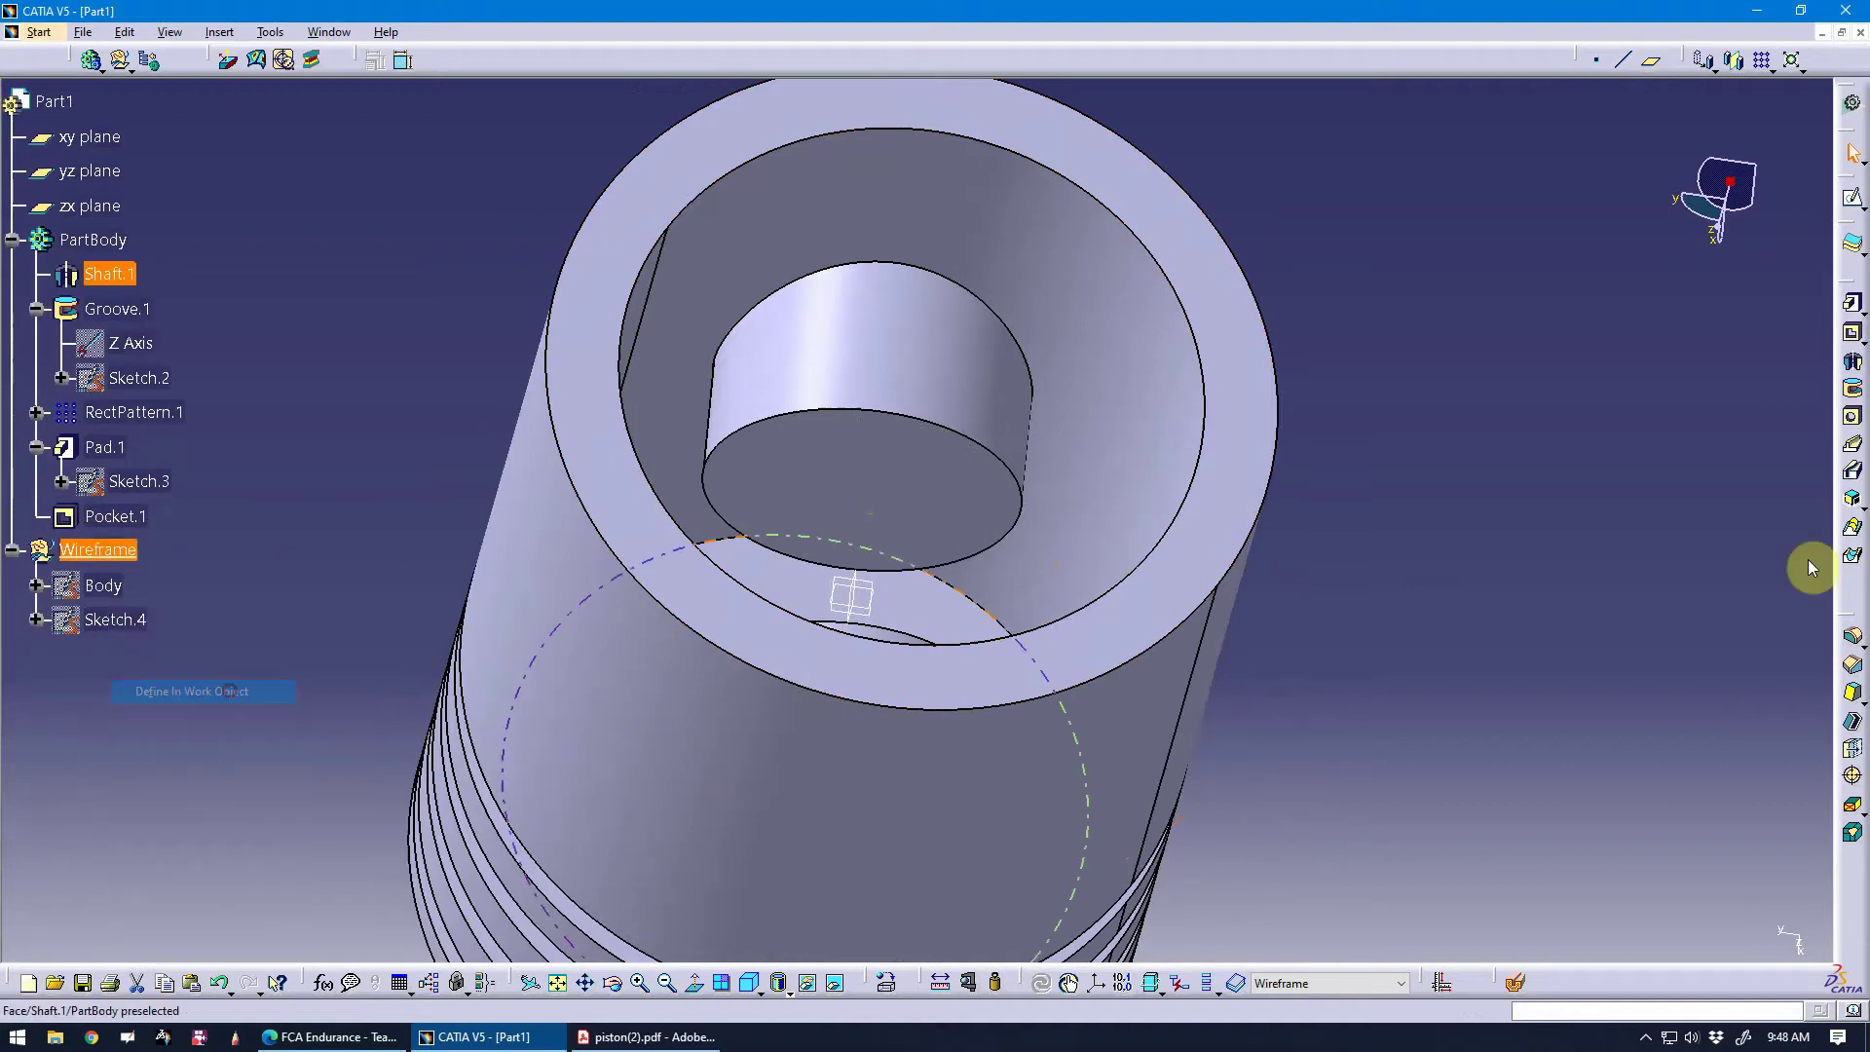
Open a new sketch on the yz plane and cut the part view at the sketch plane.
left_click(1850, 201)
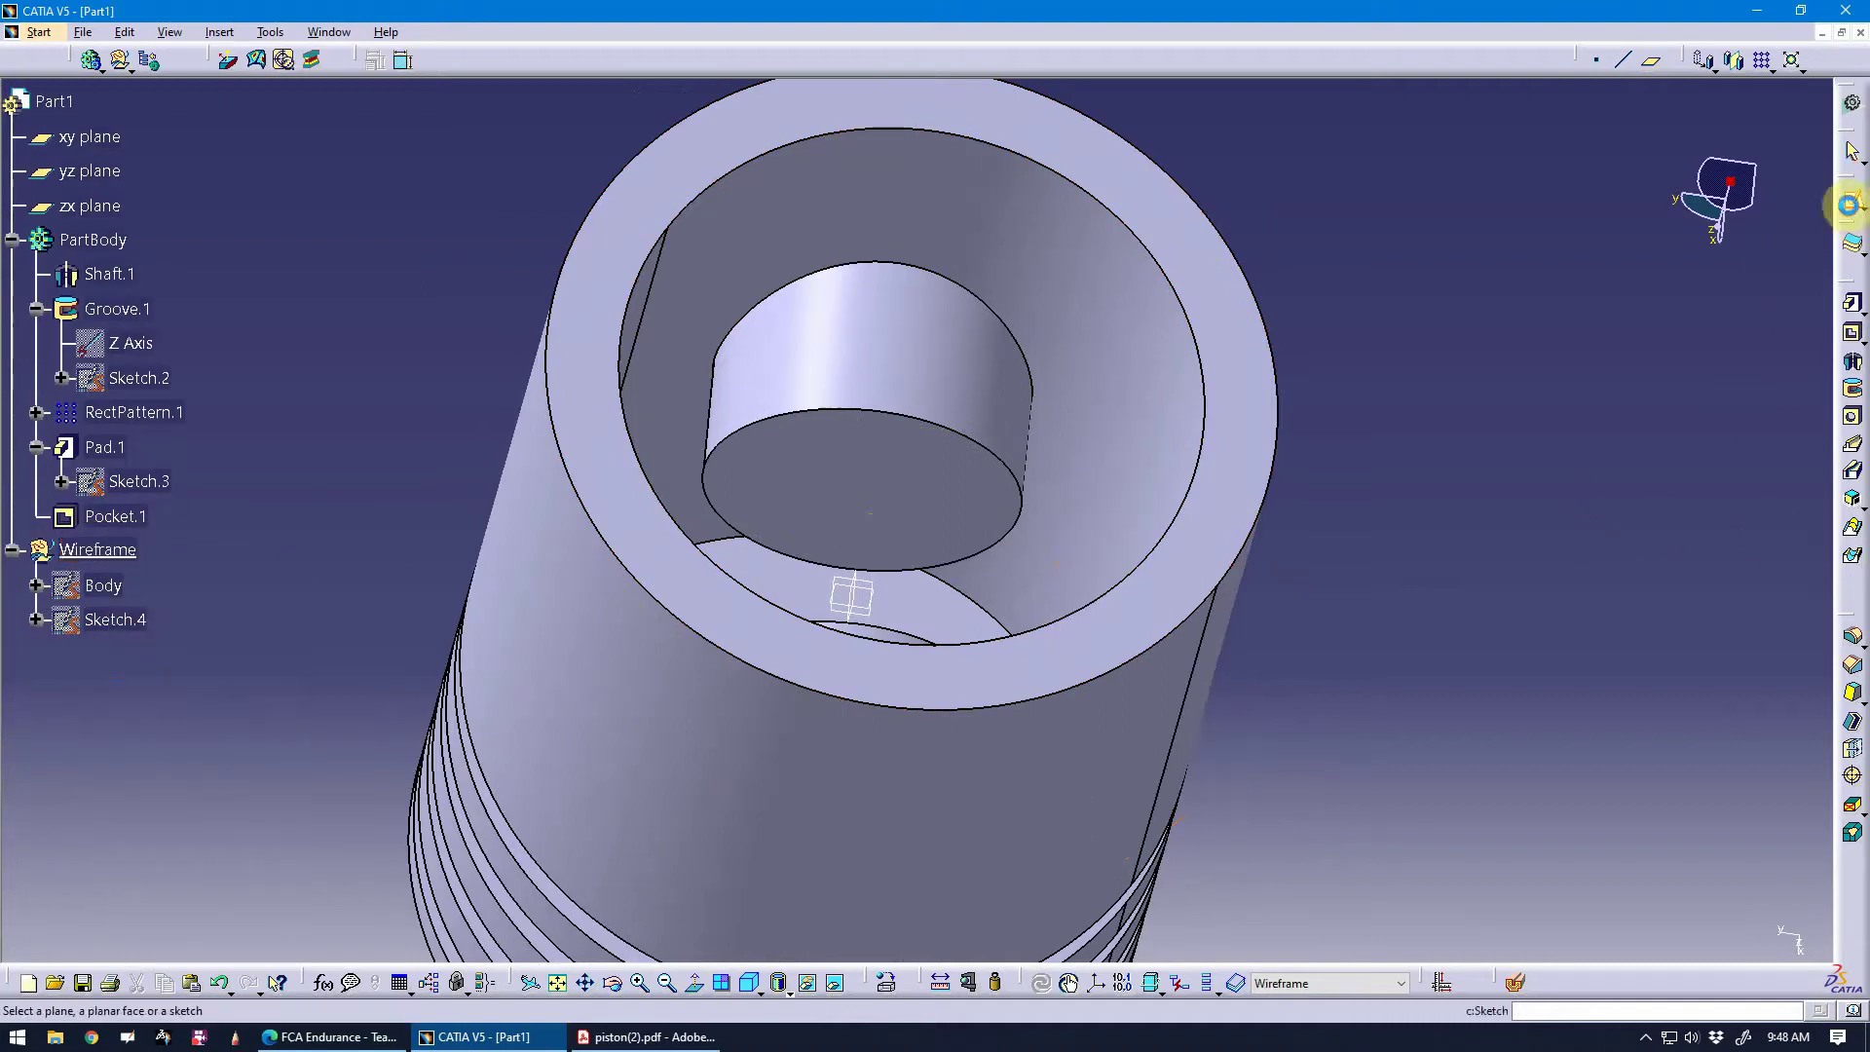
left_click(862, 588)
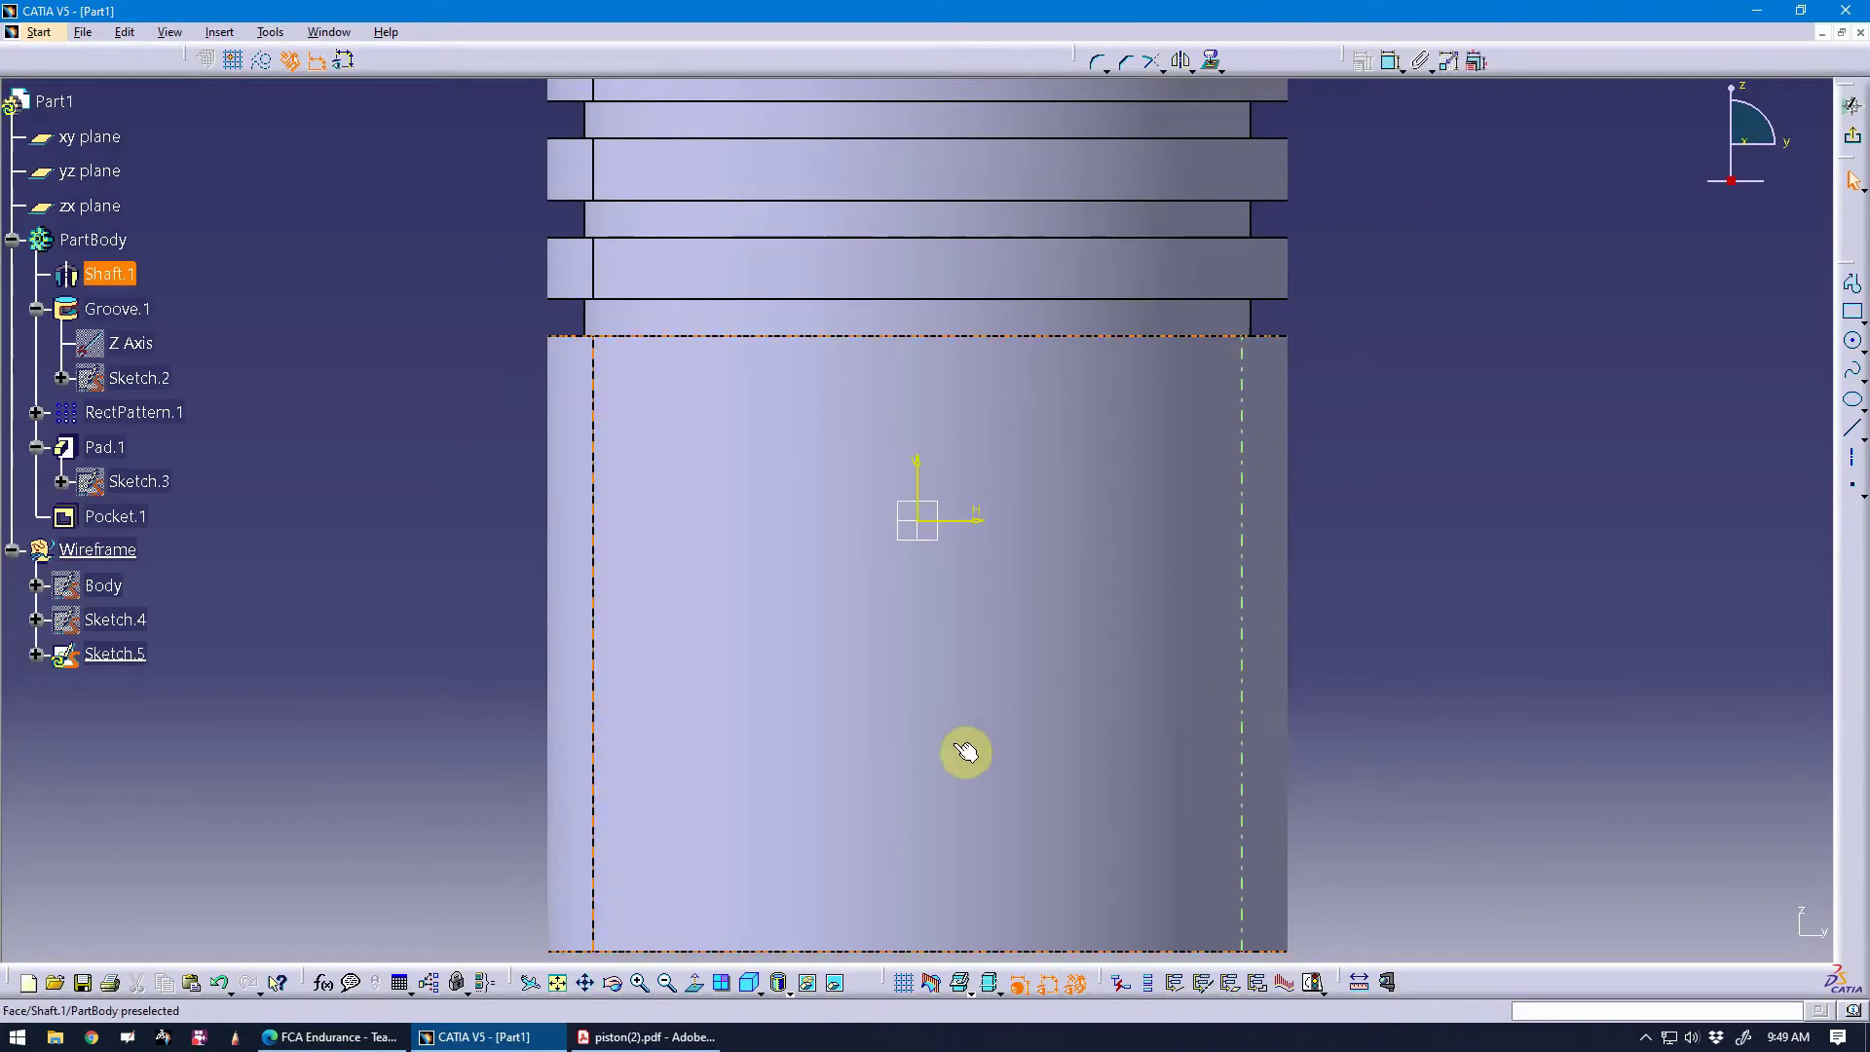
left_click(932, 983)
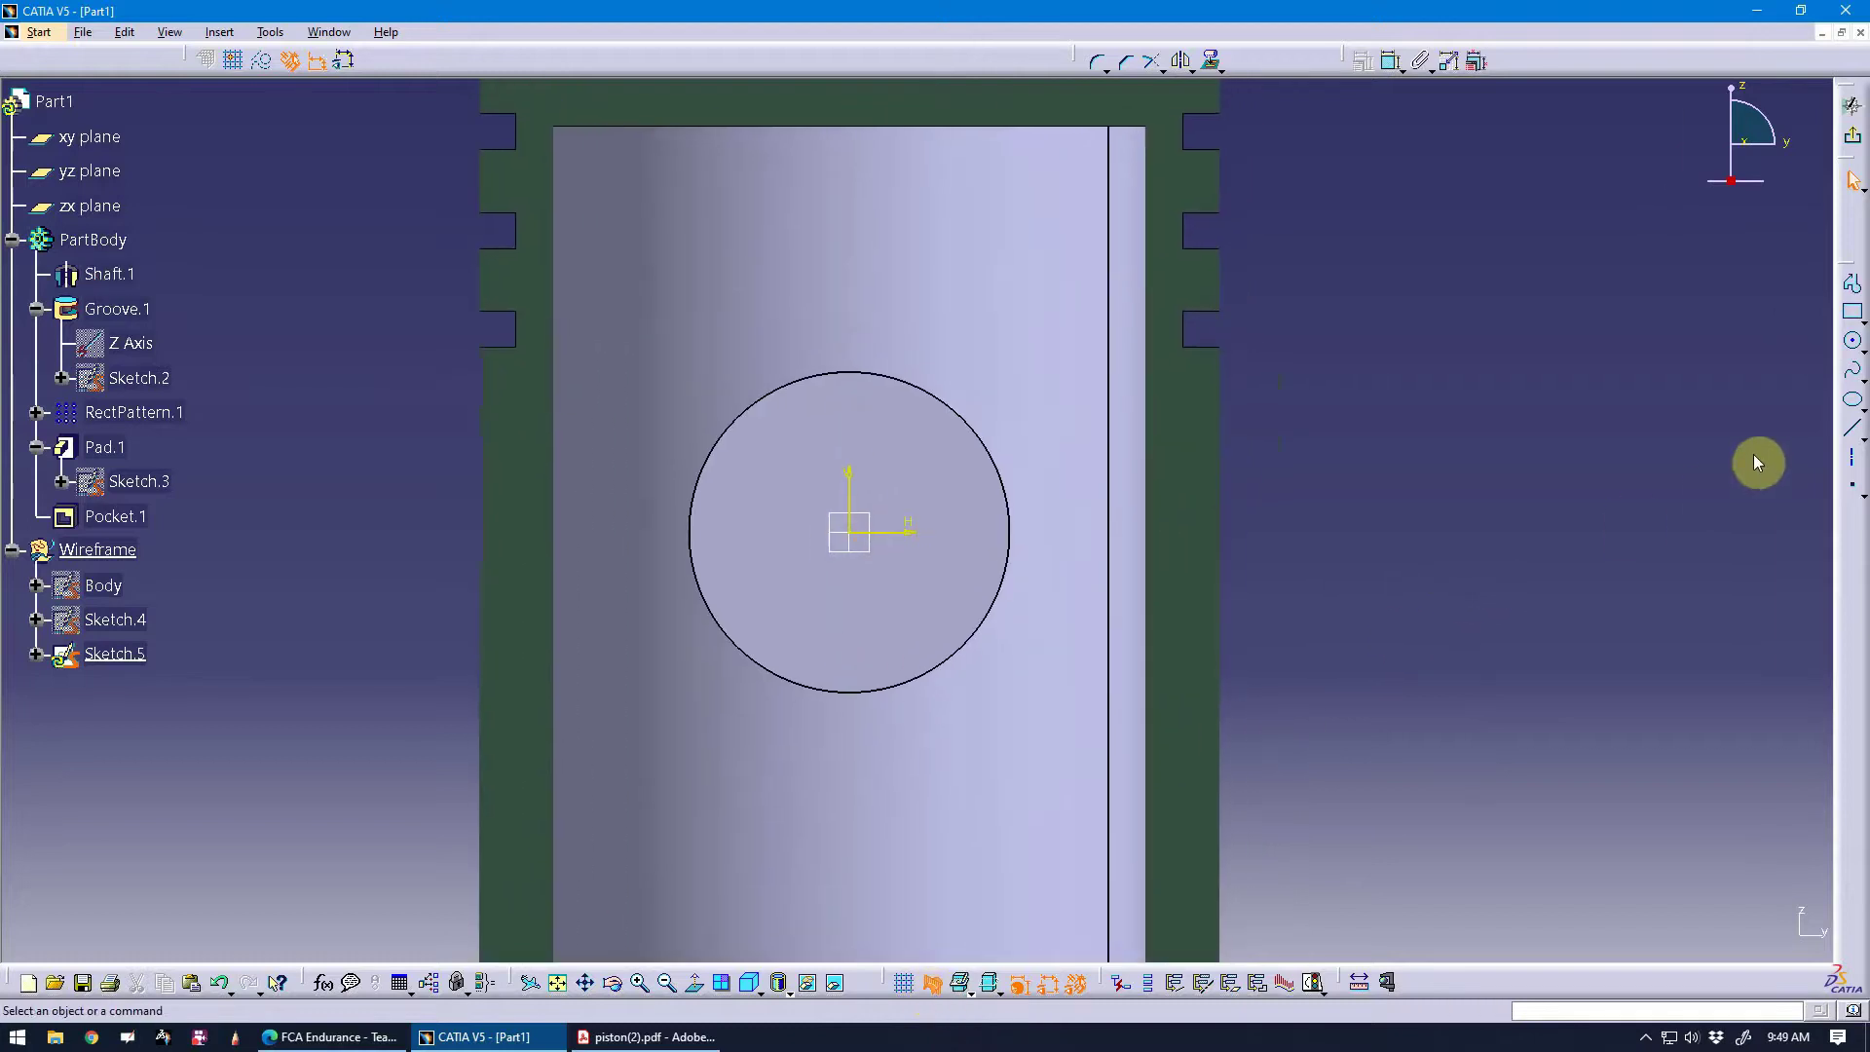
Sketch a circle about 17 mm in diameter centred on the origin, inside the pin boss outline.
left_click(1857, 346)
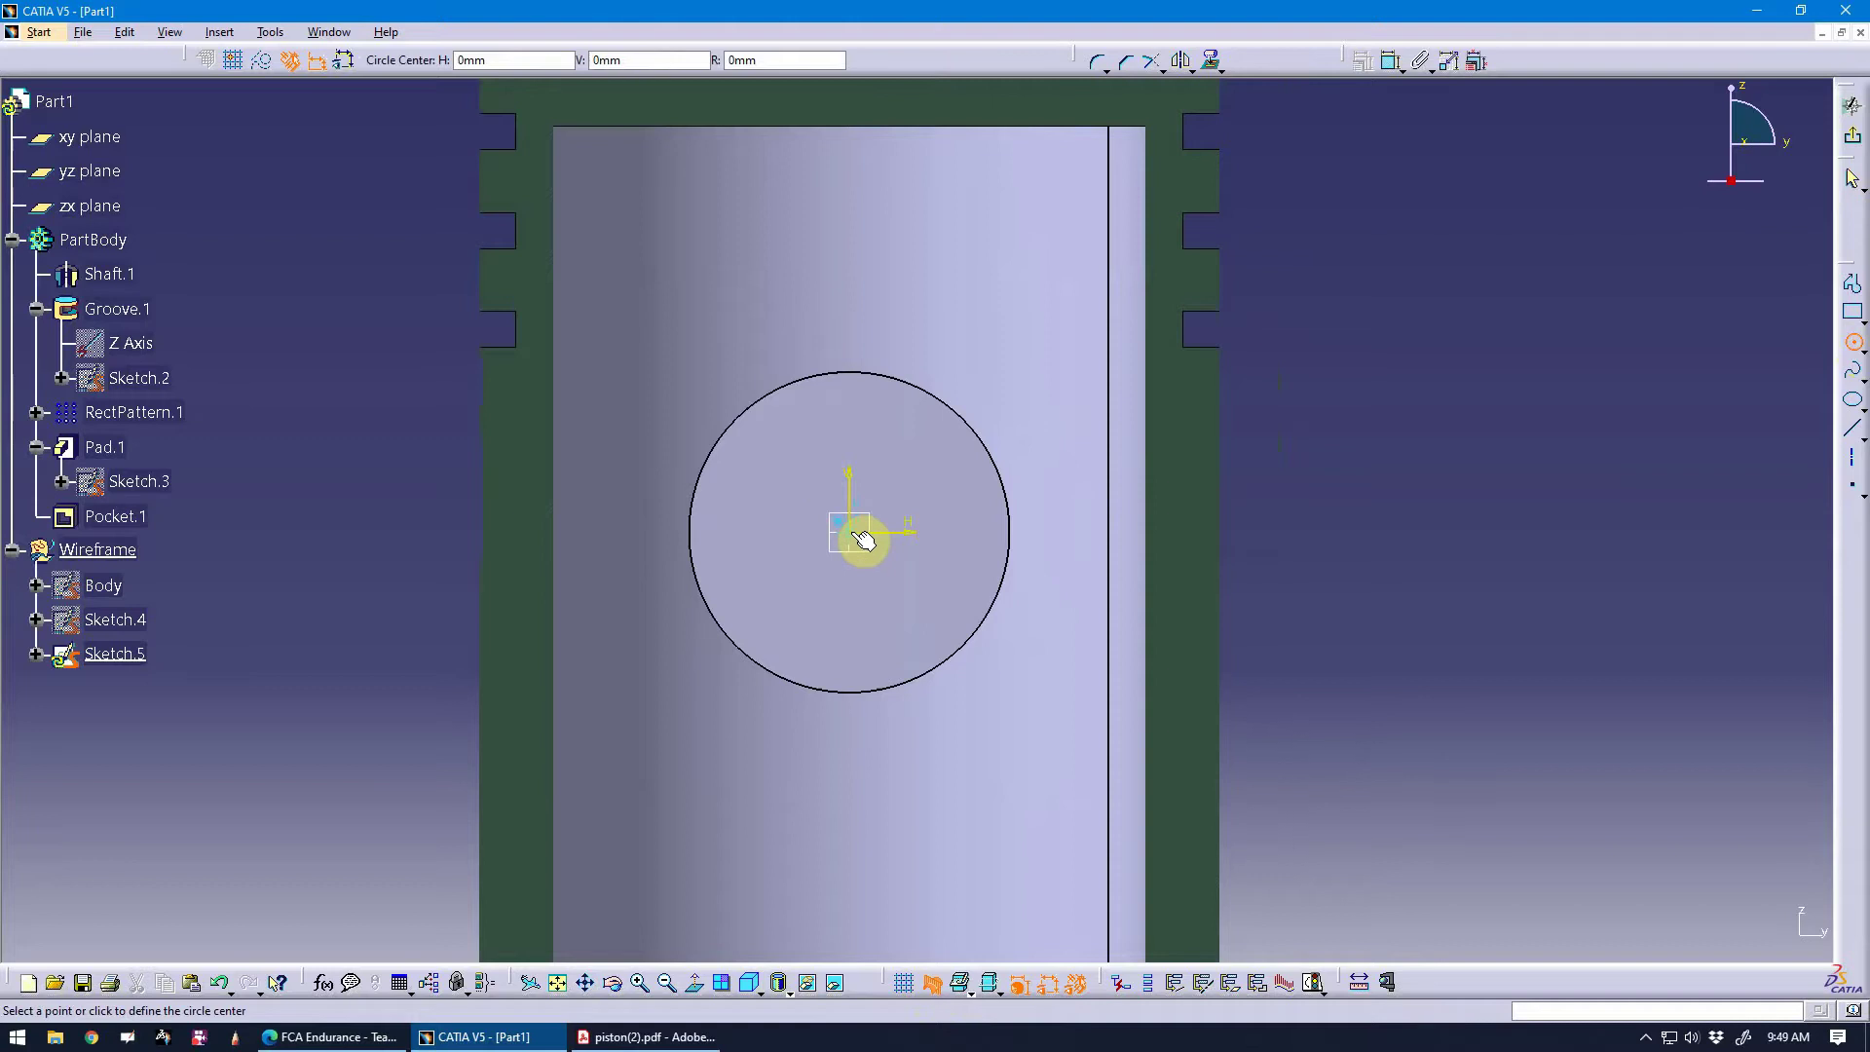
left_click(855, 535)
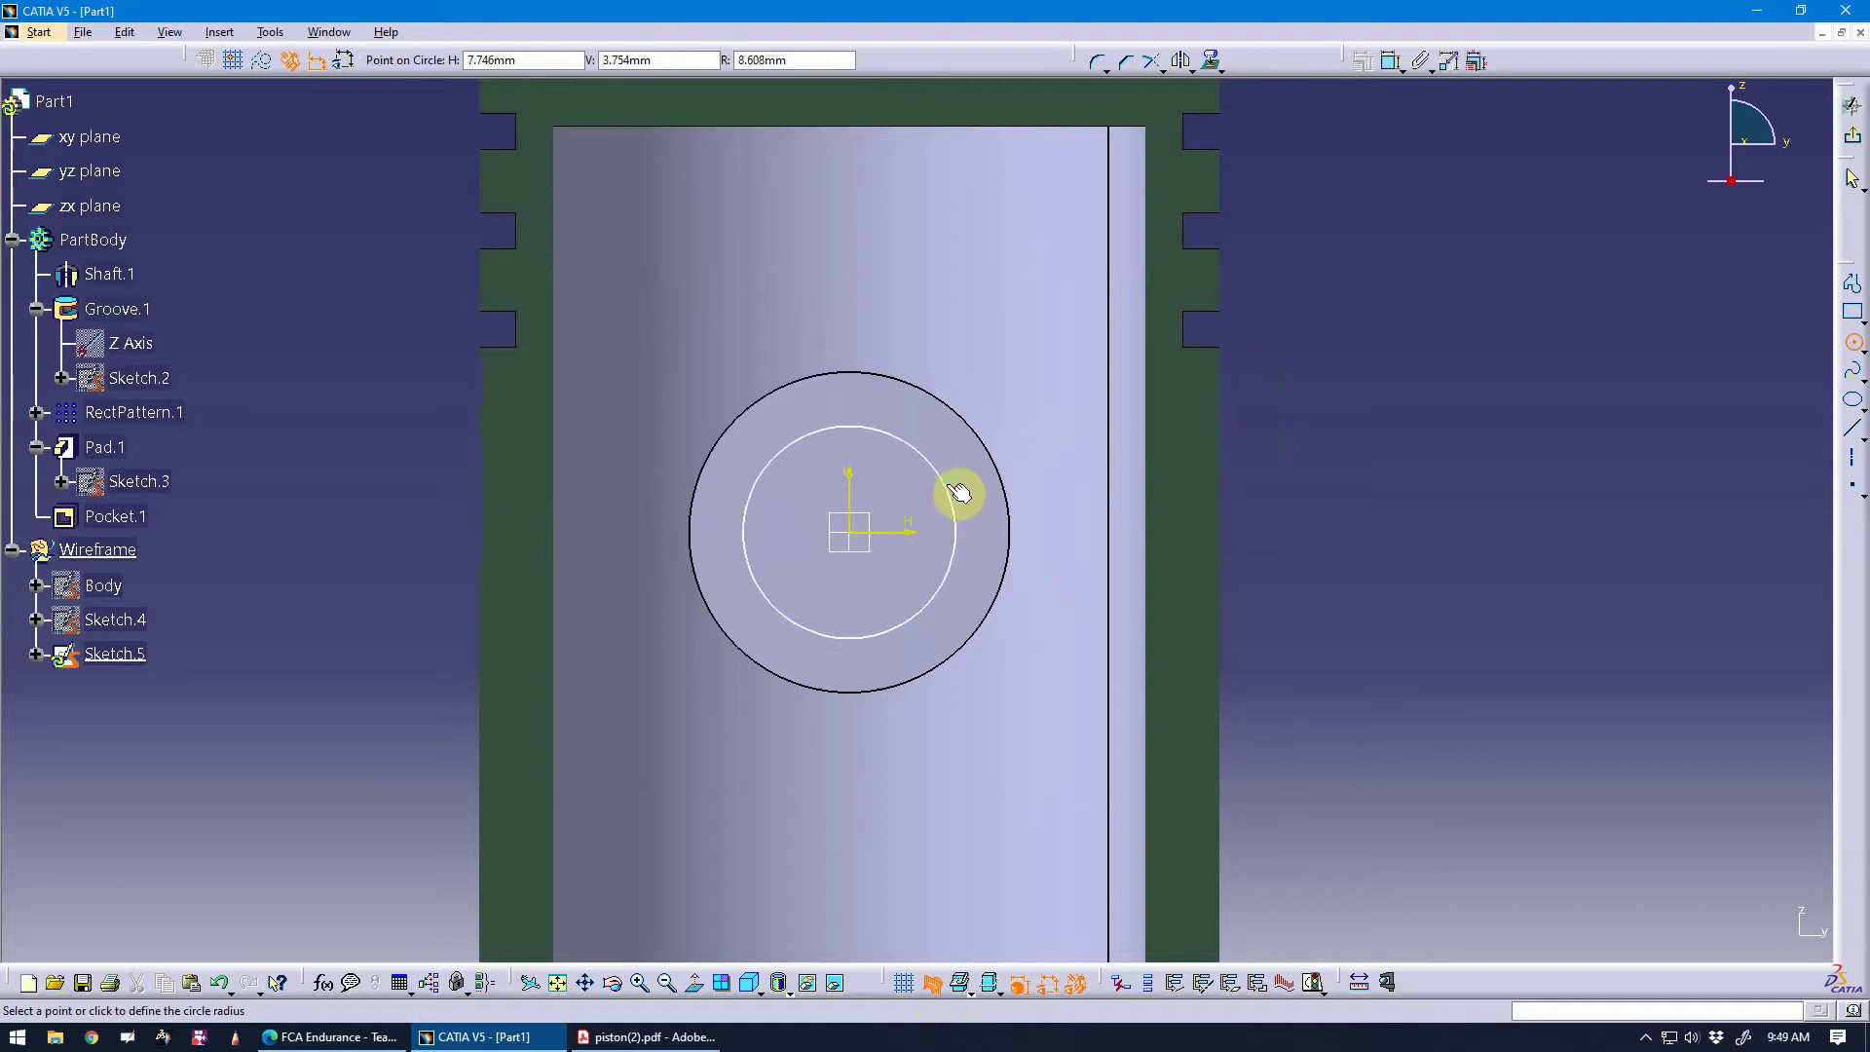
left_click(957, 491)
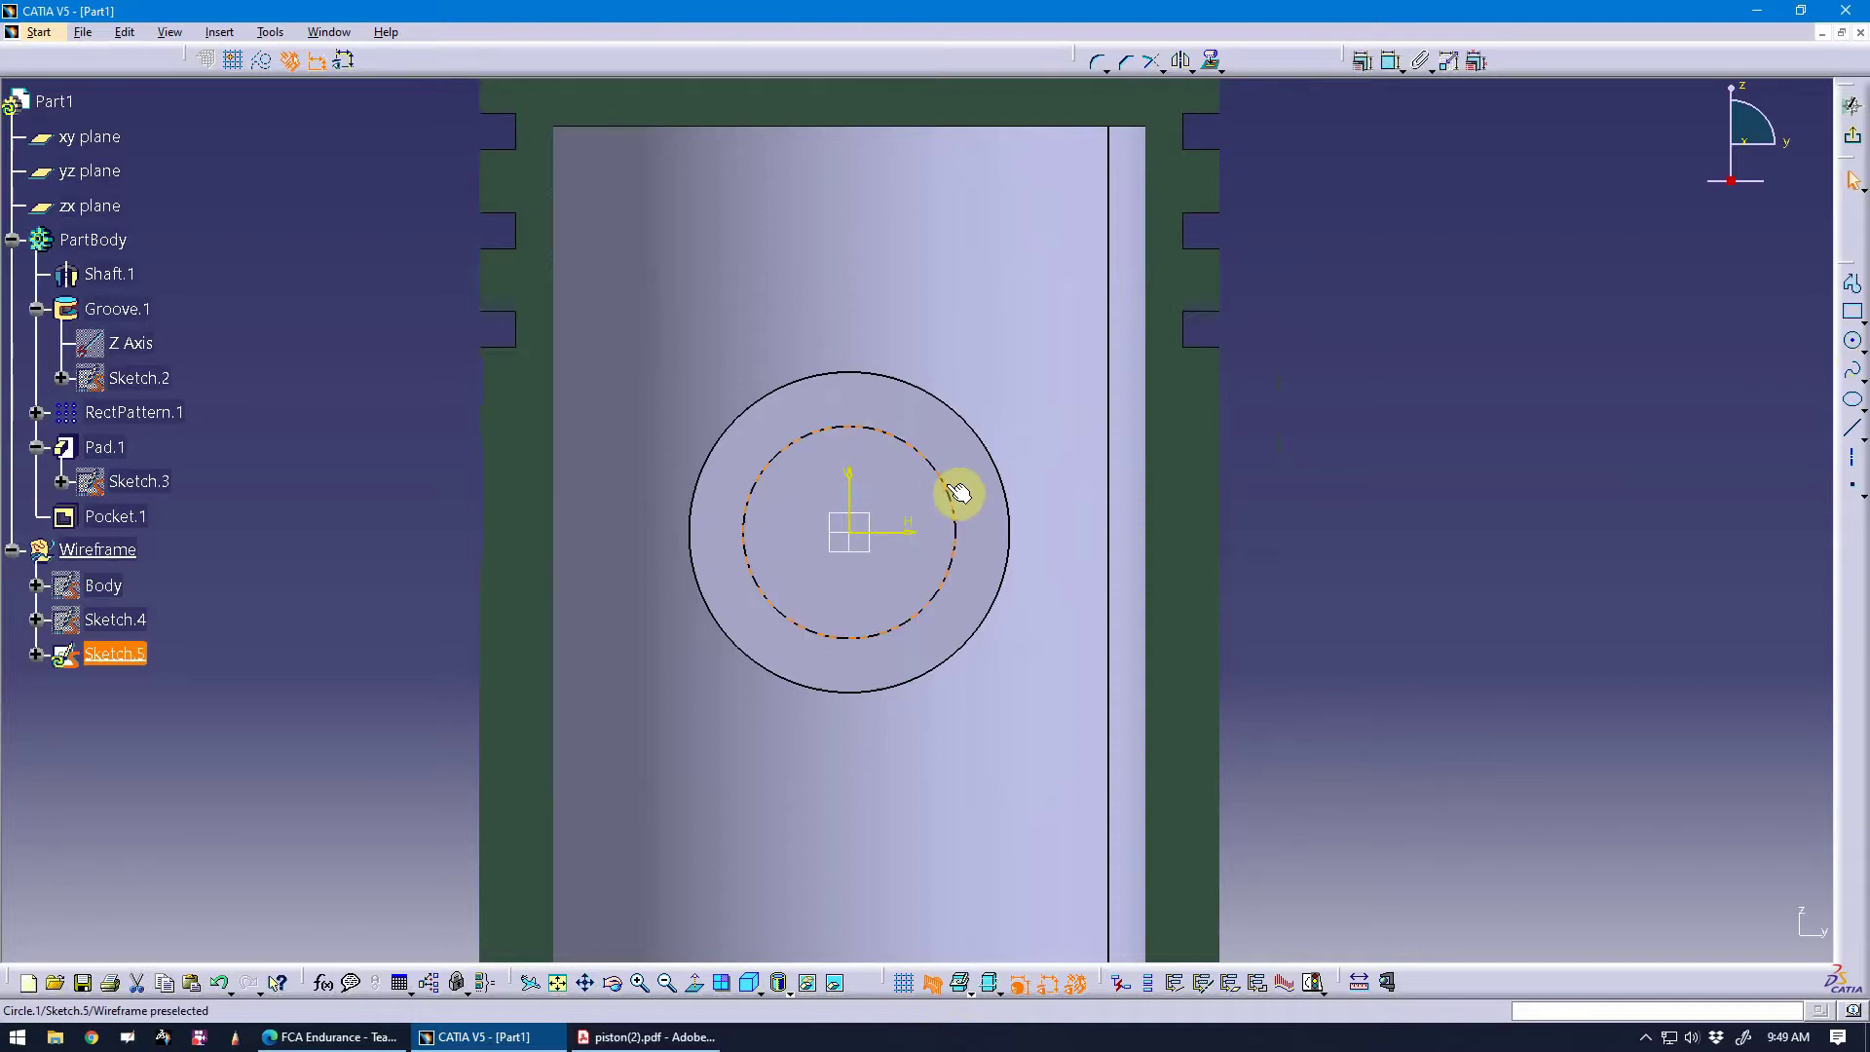
Check the pin hole size in the piston PDF drawing and dimension the circle's diameter as 20 mm.
left_click(648, 1036)
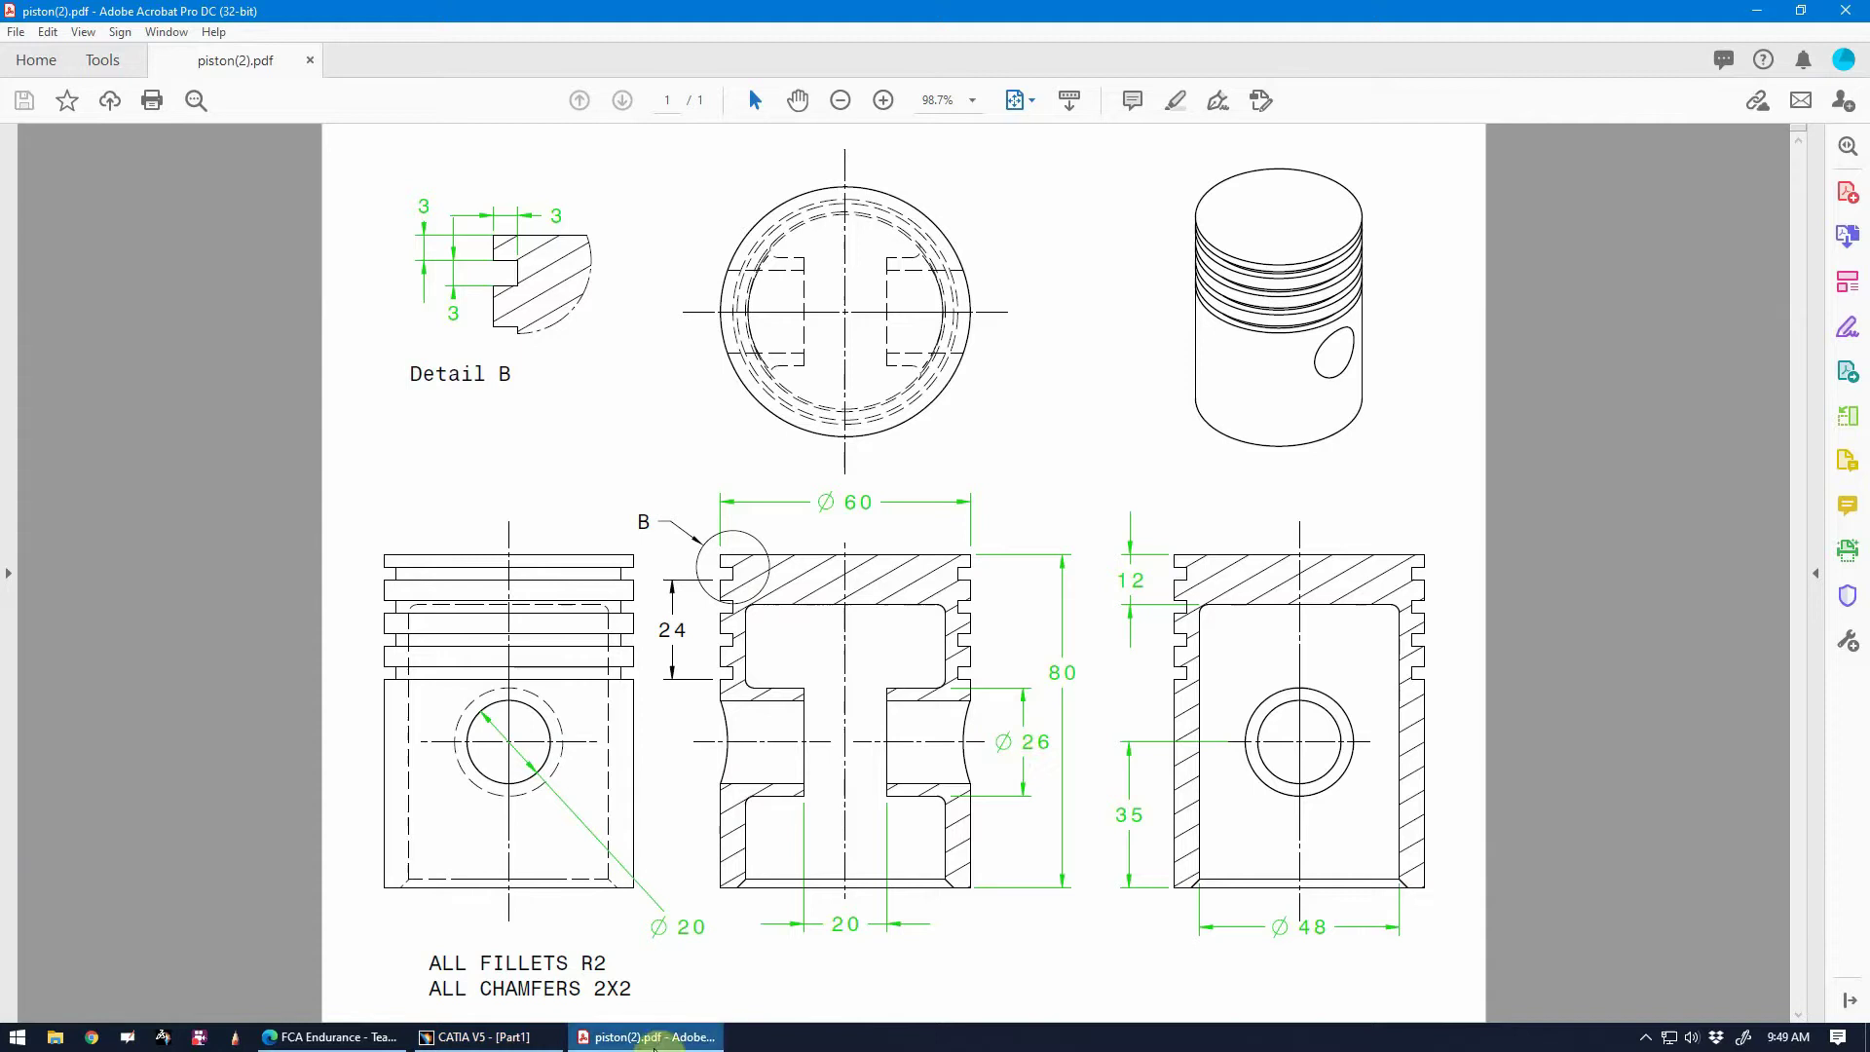
left_click(483, 1036)
left_click(1615, 414)
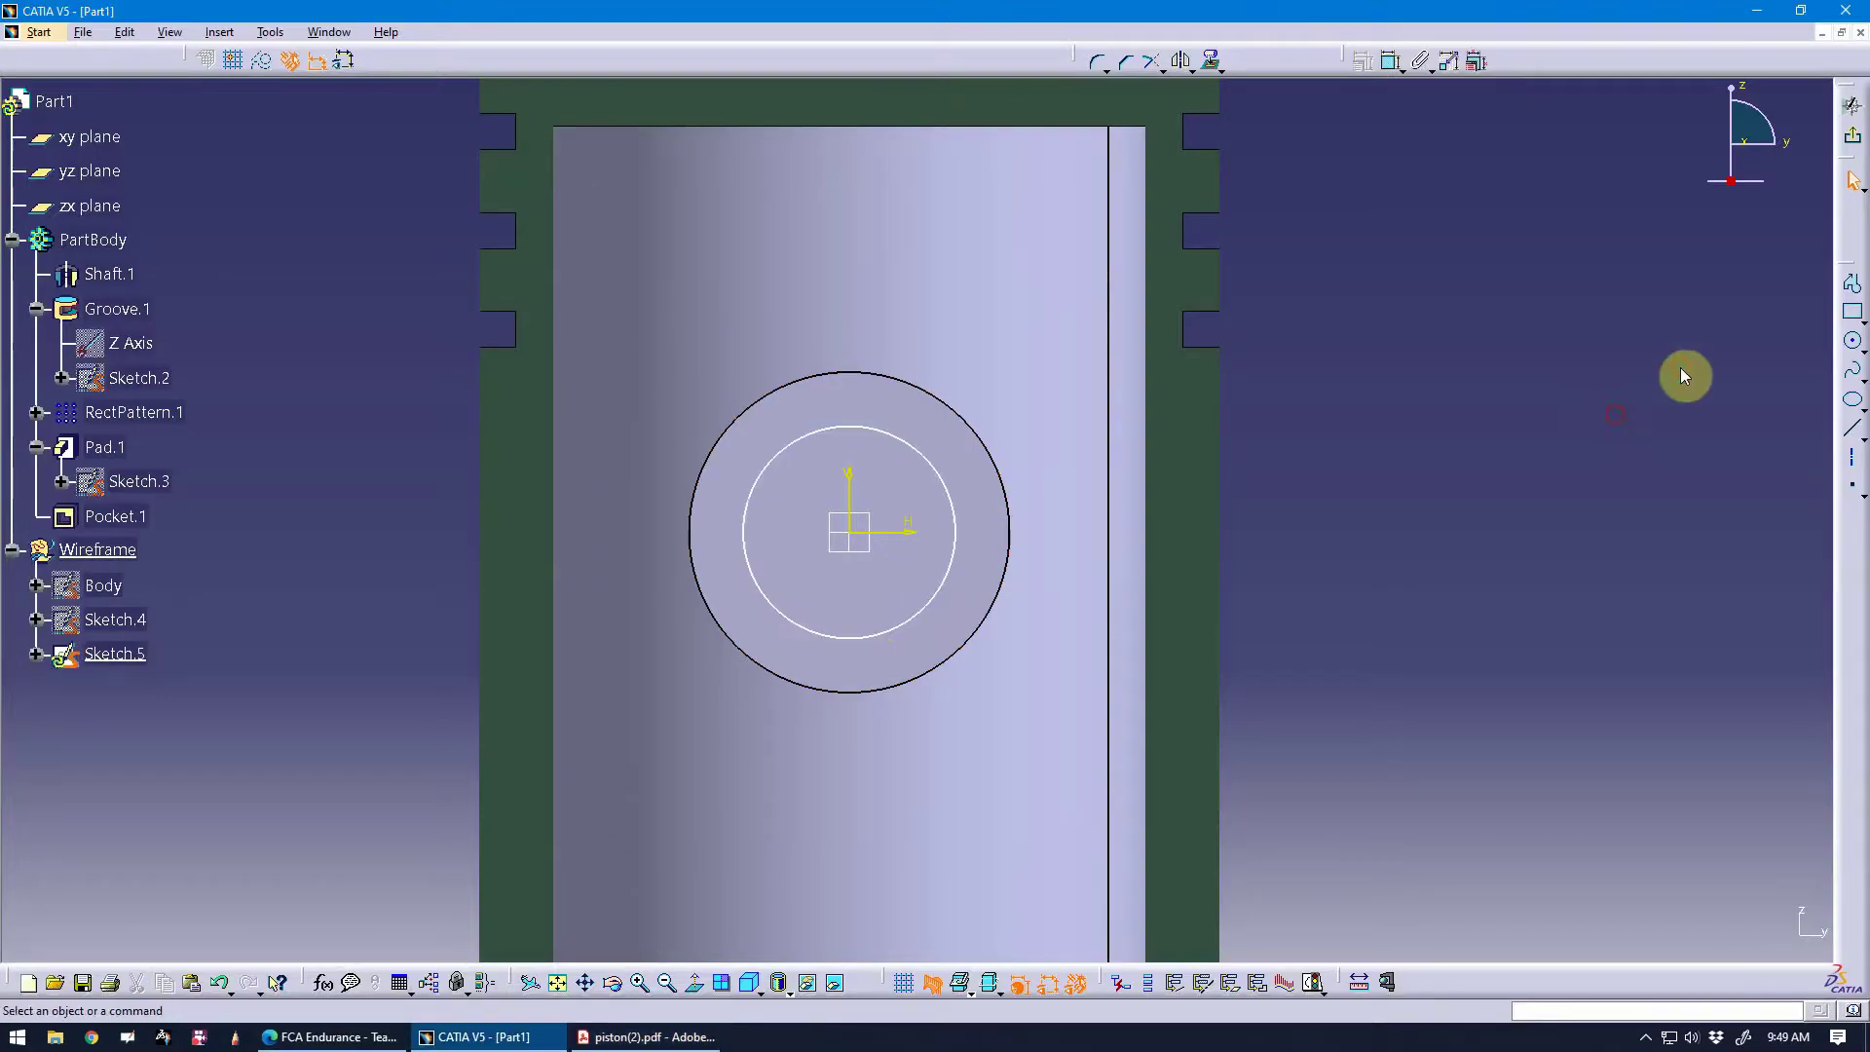
left_click(1390, 61)
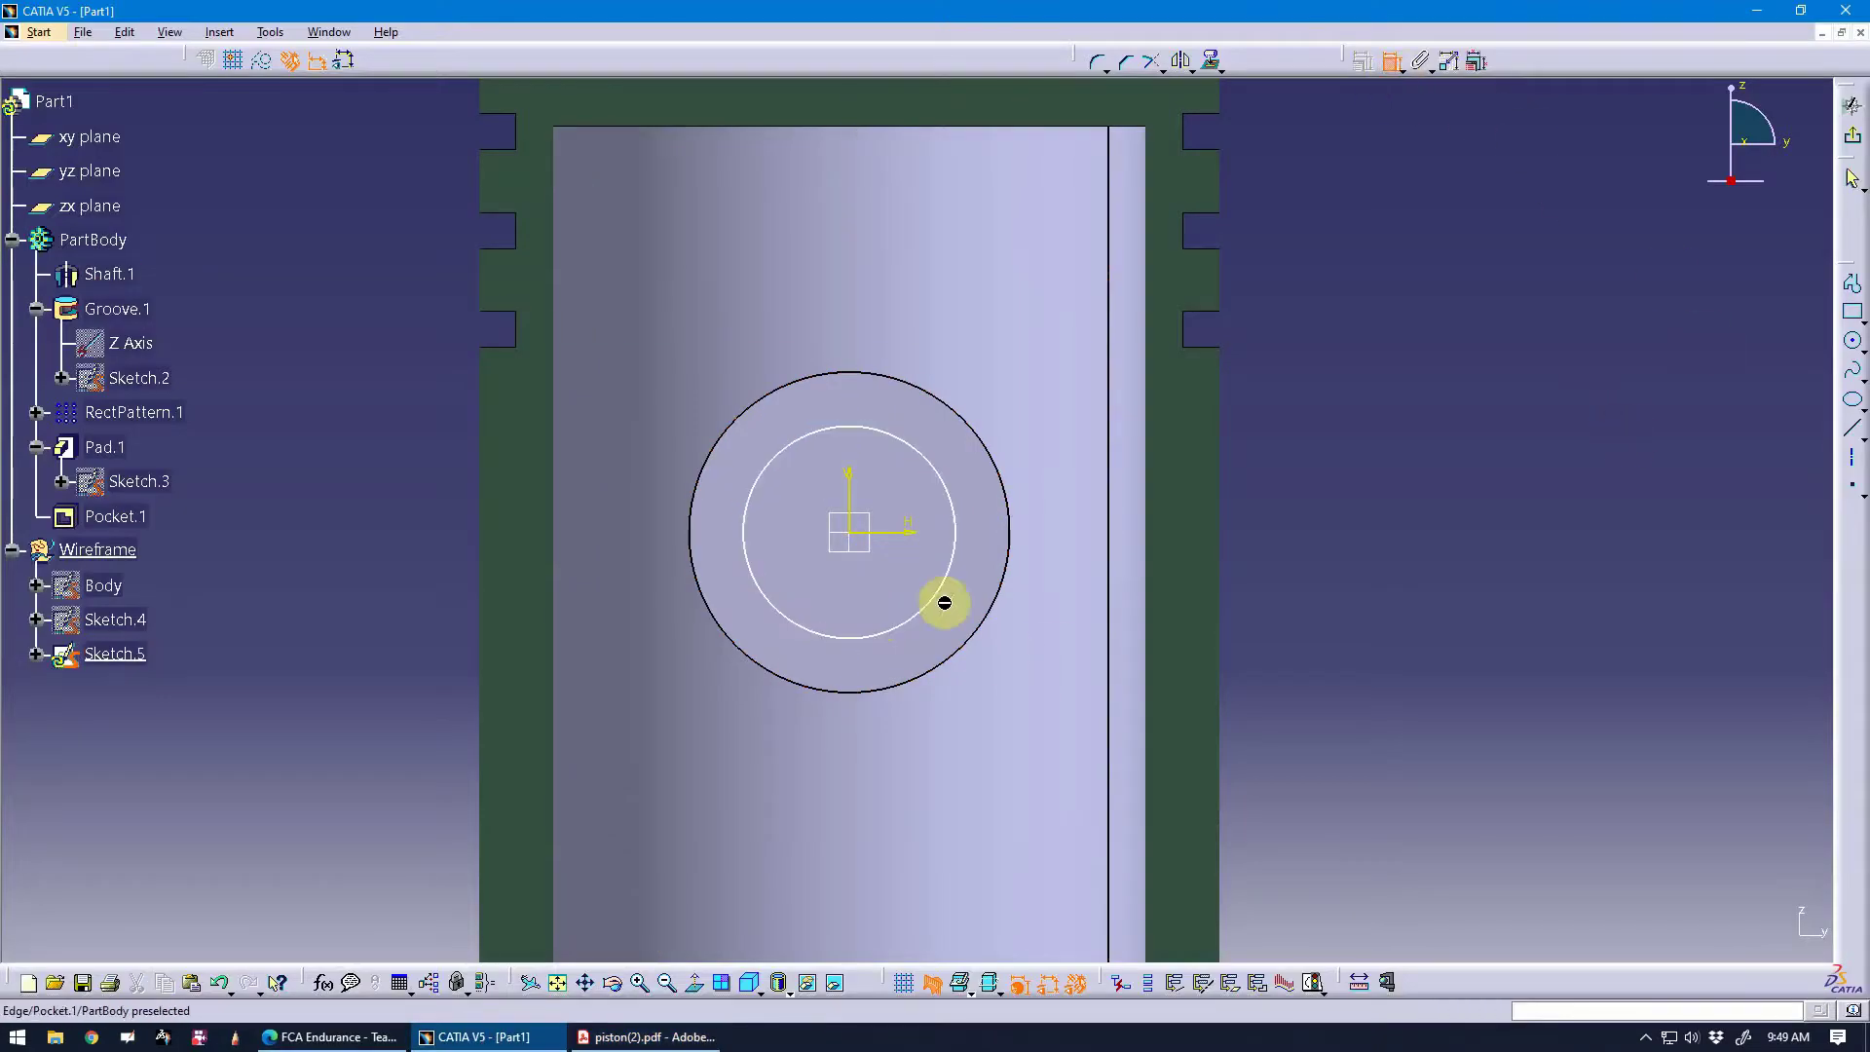
left_click(951, 574)
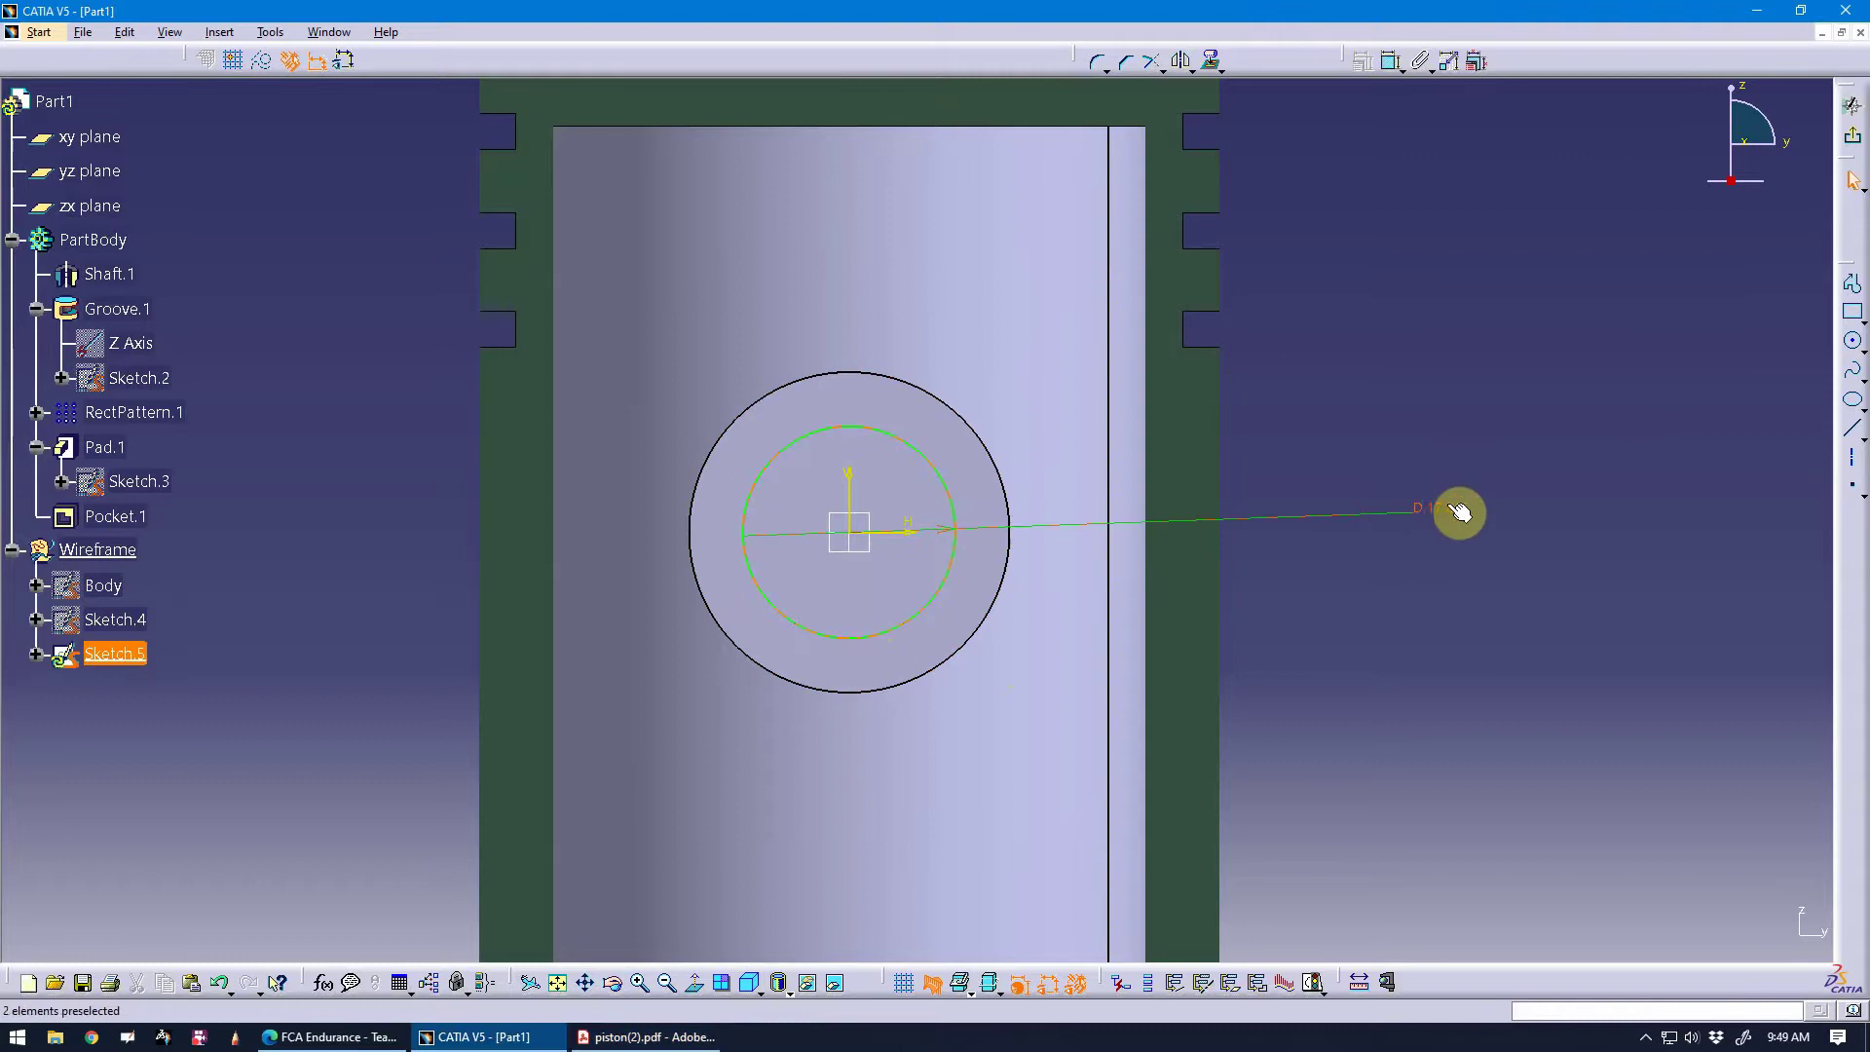
double_click(1451, 509)
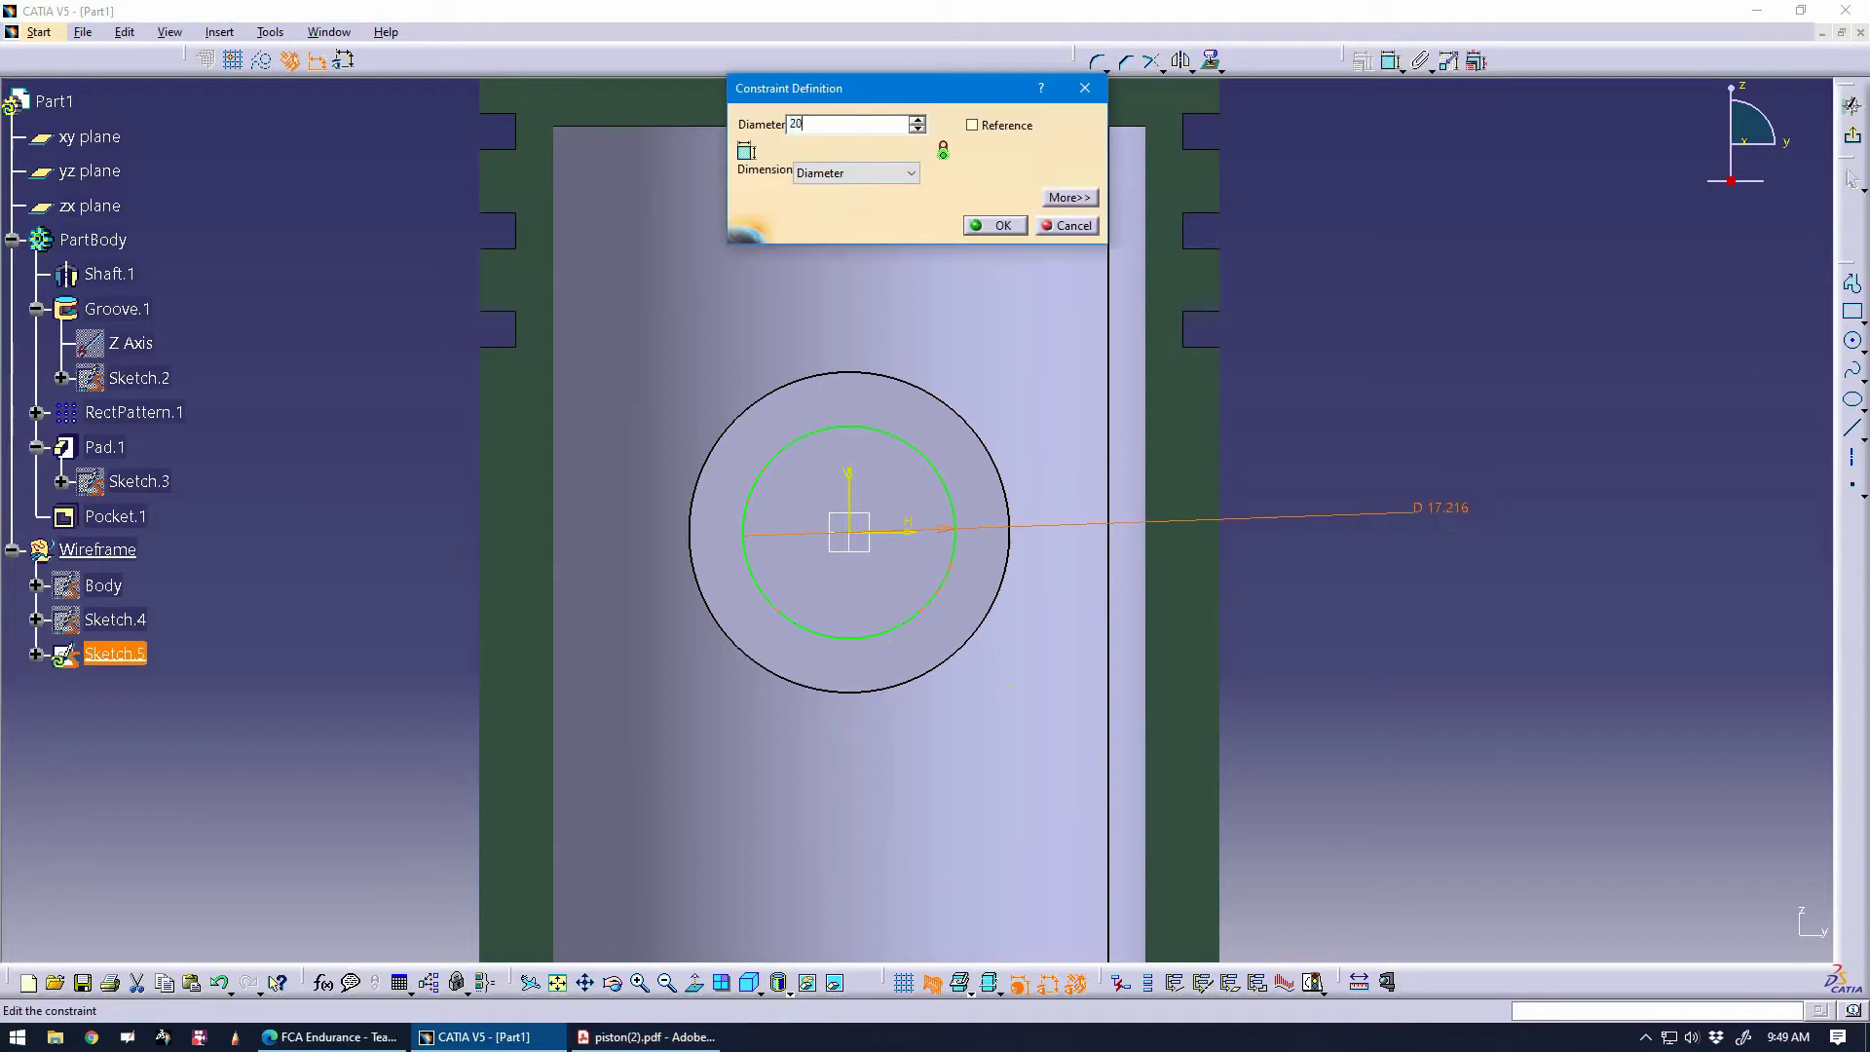
key("Return")
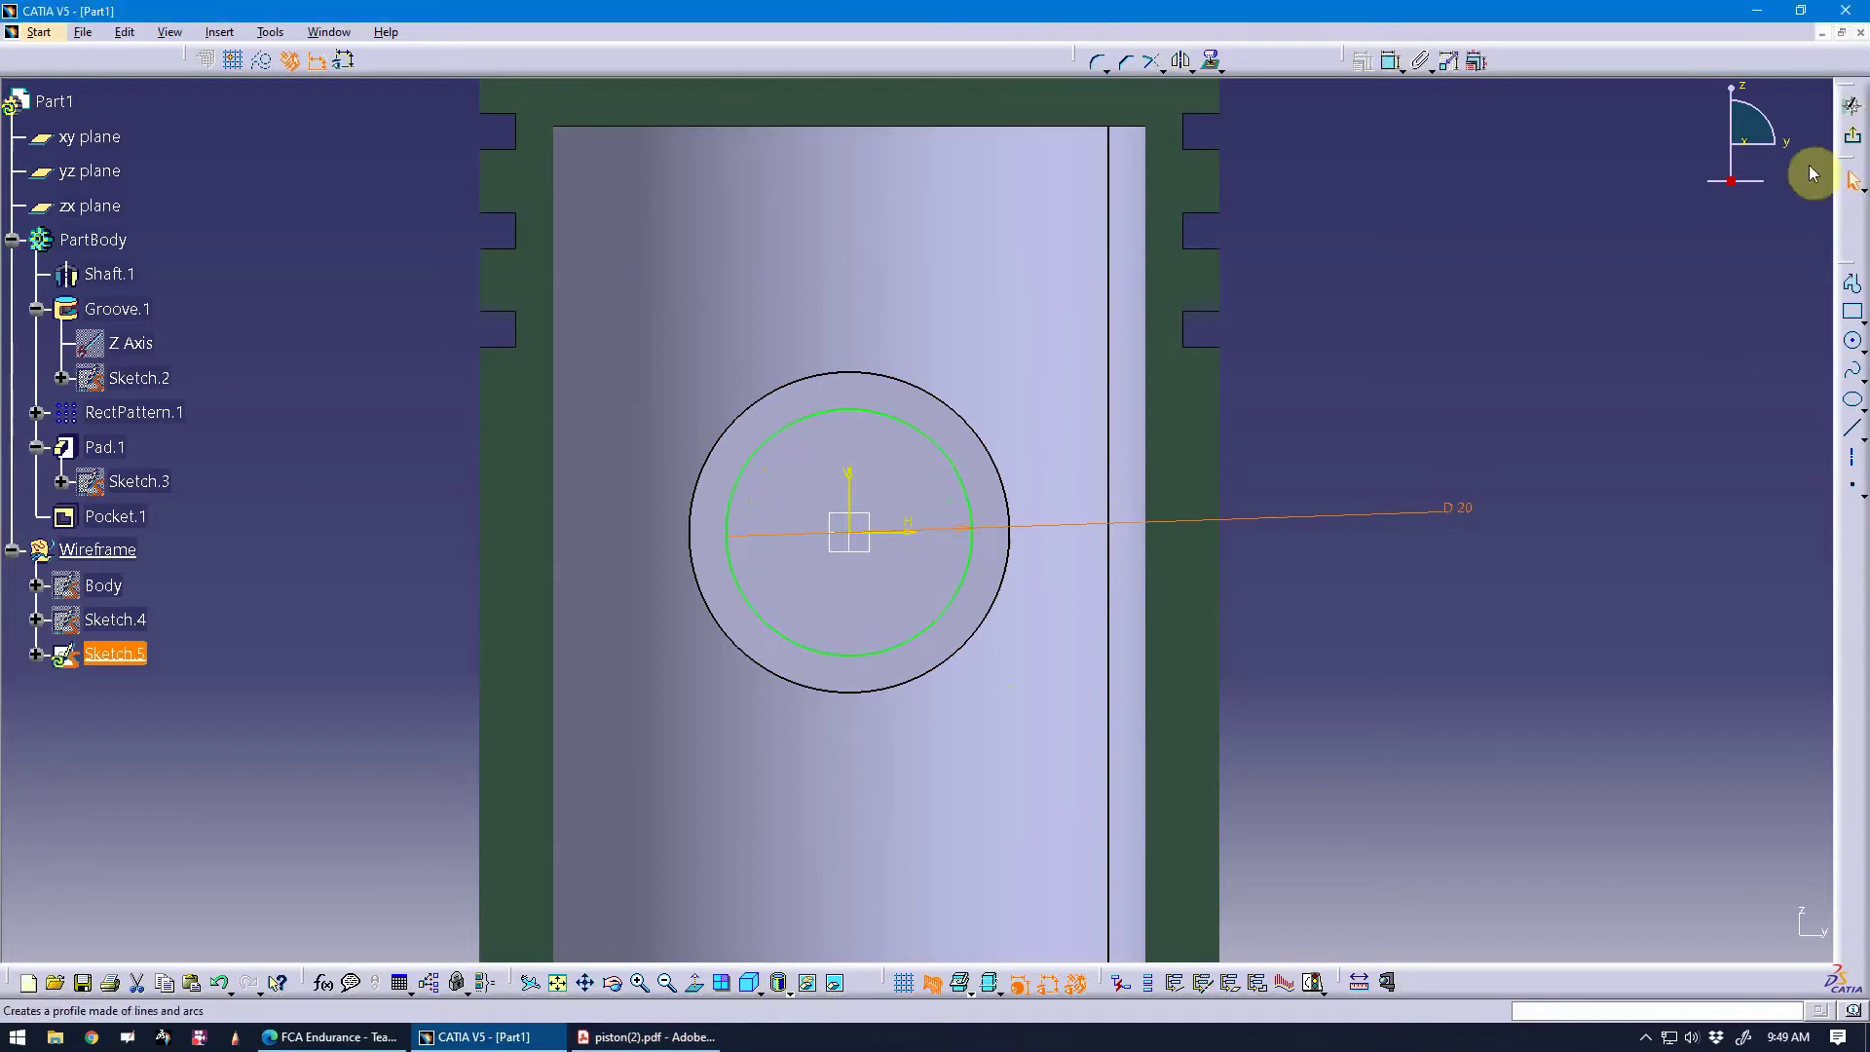
Exit the circle sketch and make PartBody the in-work object.
left_click(1842, 141)
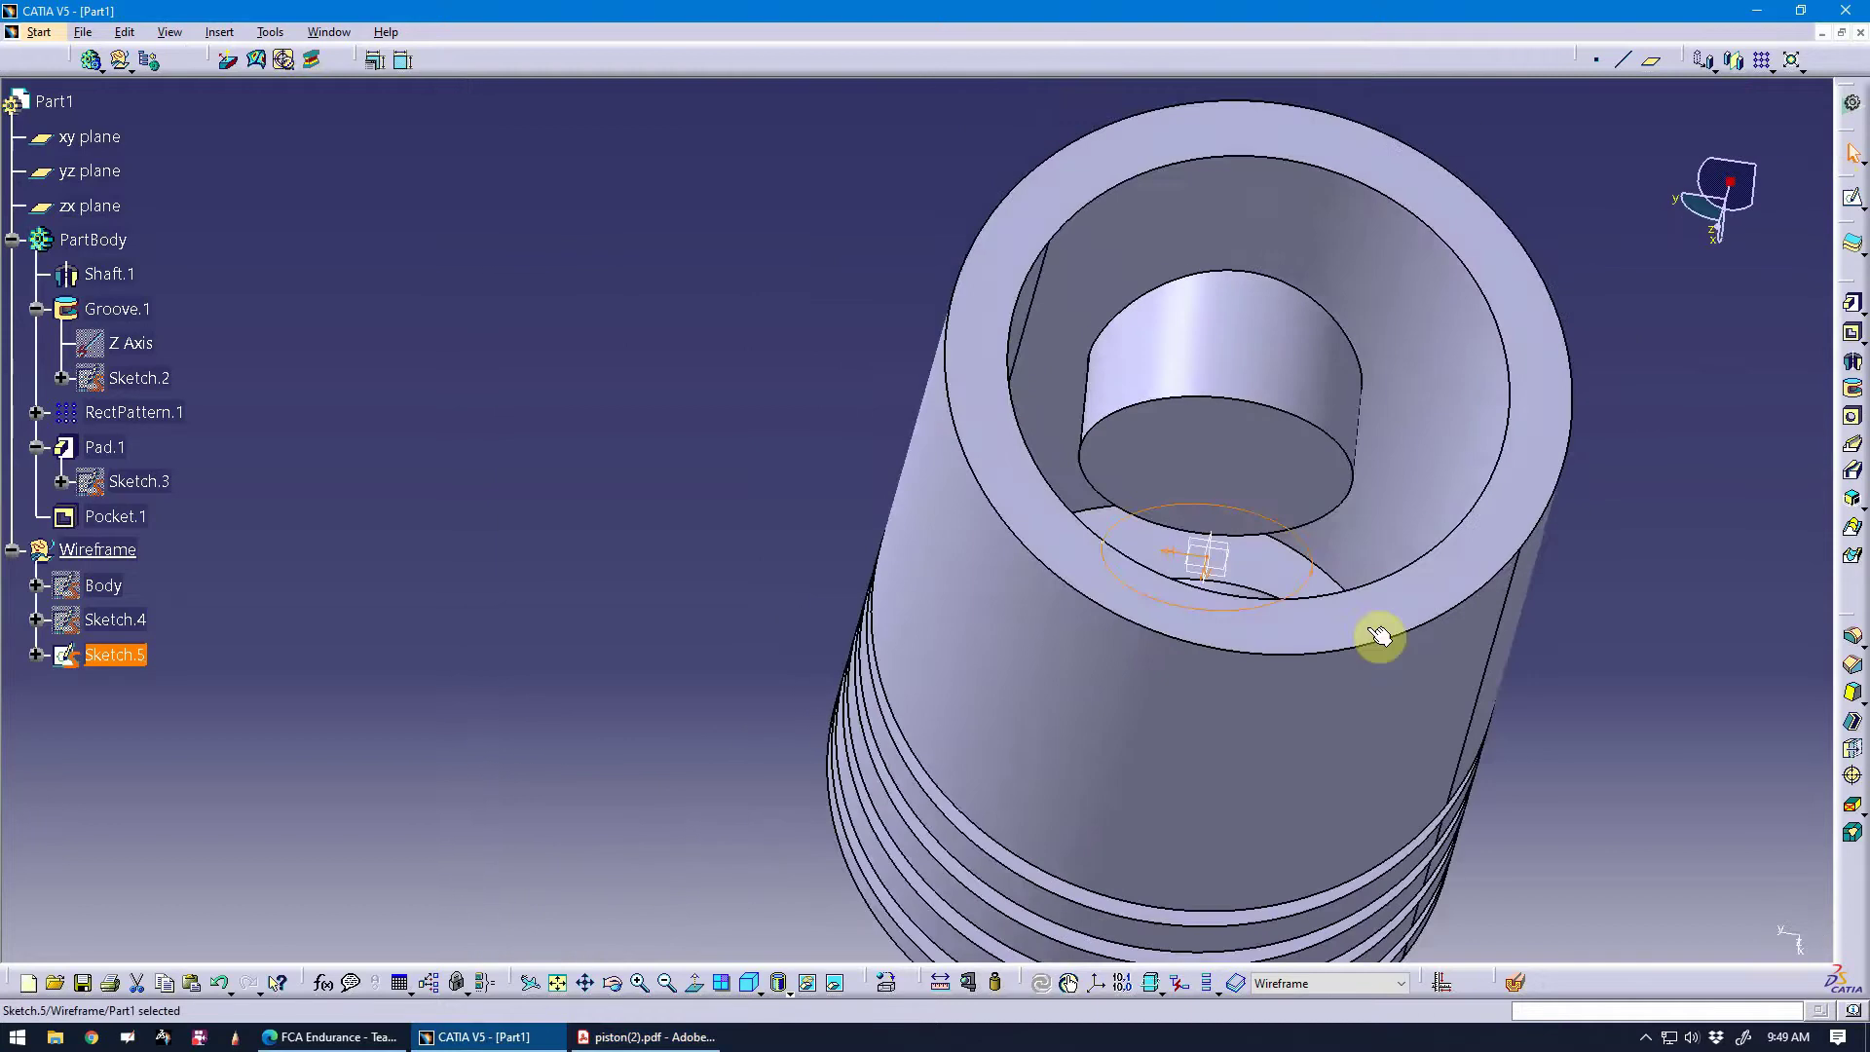
mouse_move(989, 618)
middle_mouse_down()
mouse_move(986, 852)
mouse_move(910, 902)
mouse_move(668, 593)
mouse_move(743, 509)
mouse_move(1077, 451)
middle_mouse_up()
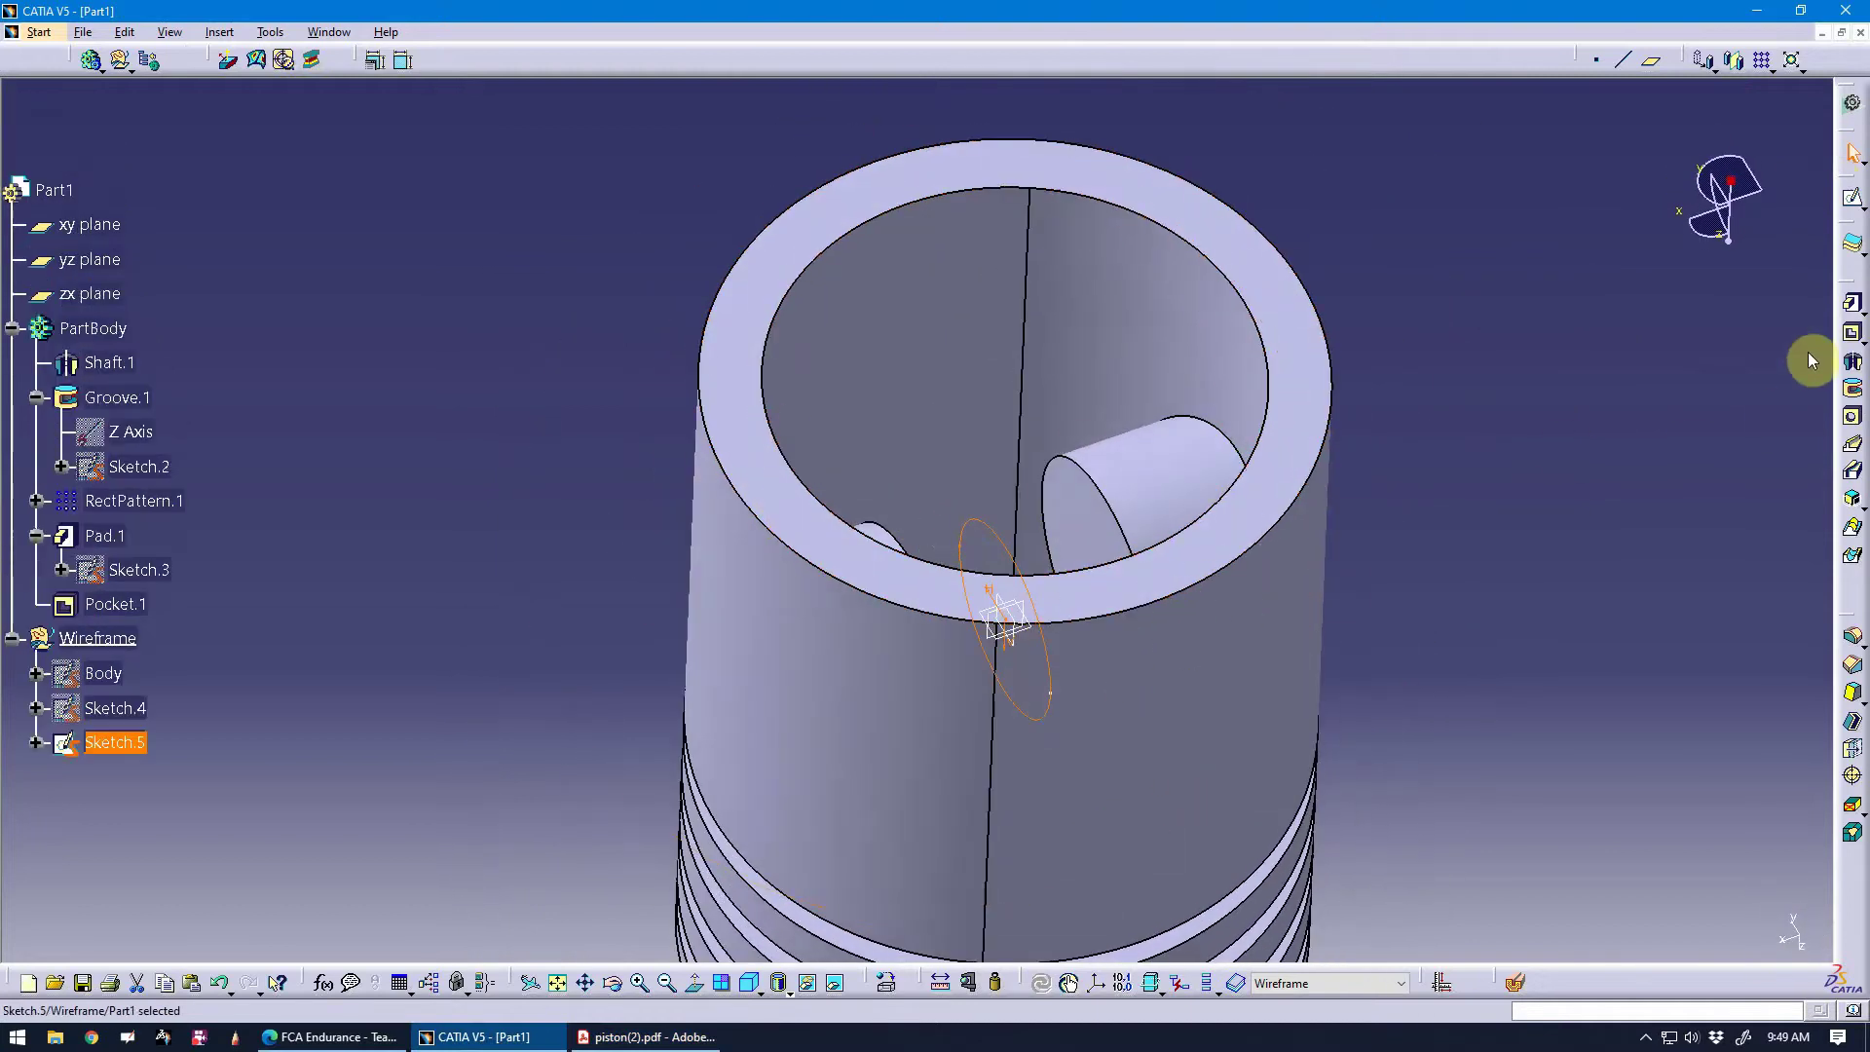
right_click(108, 328)
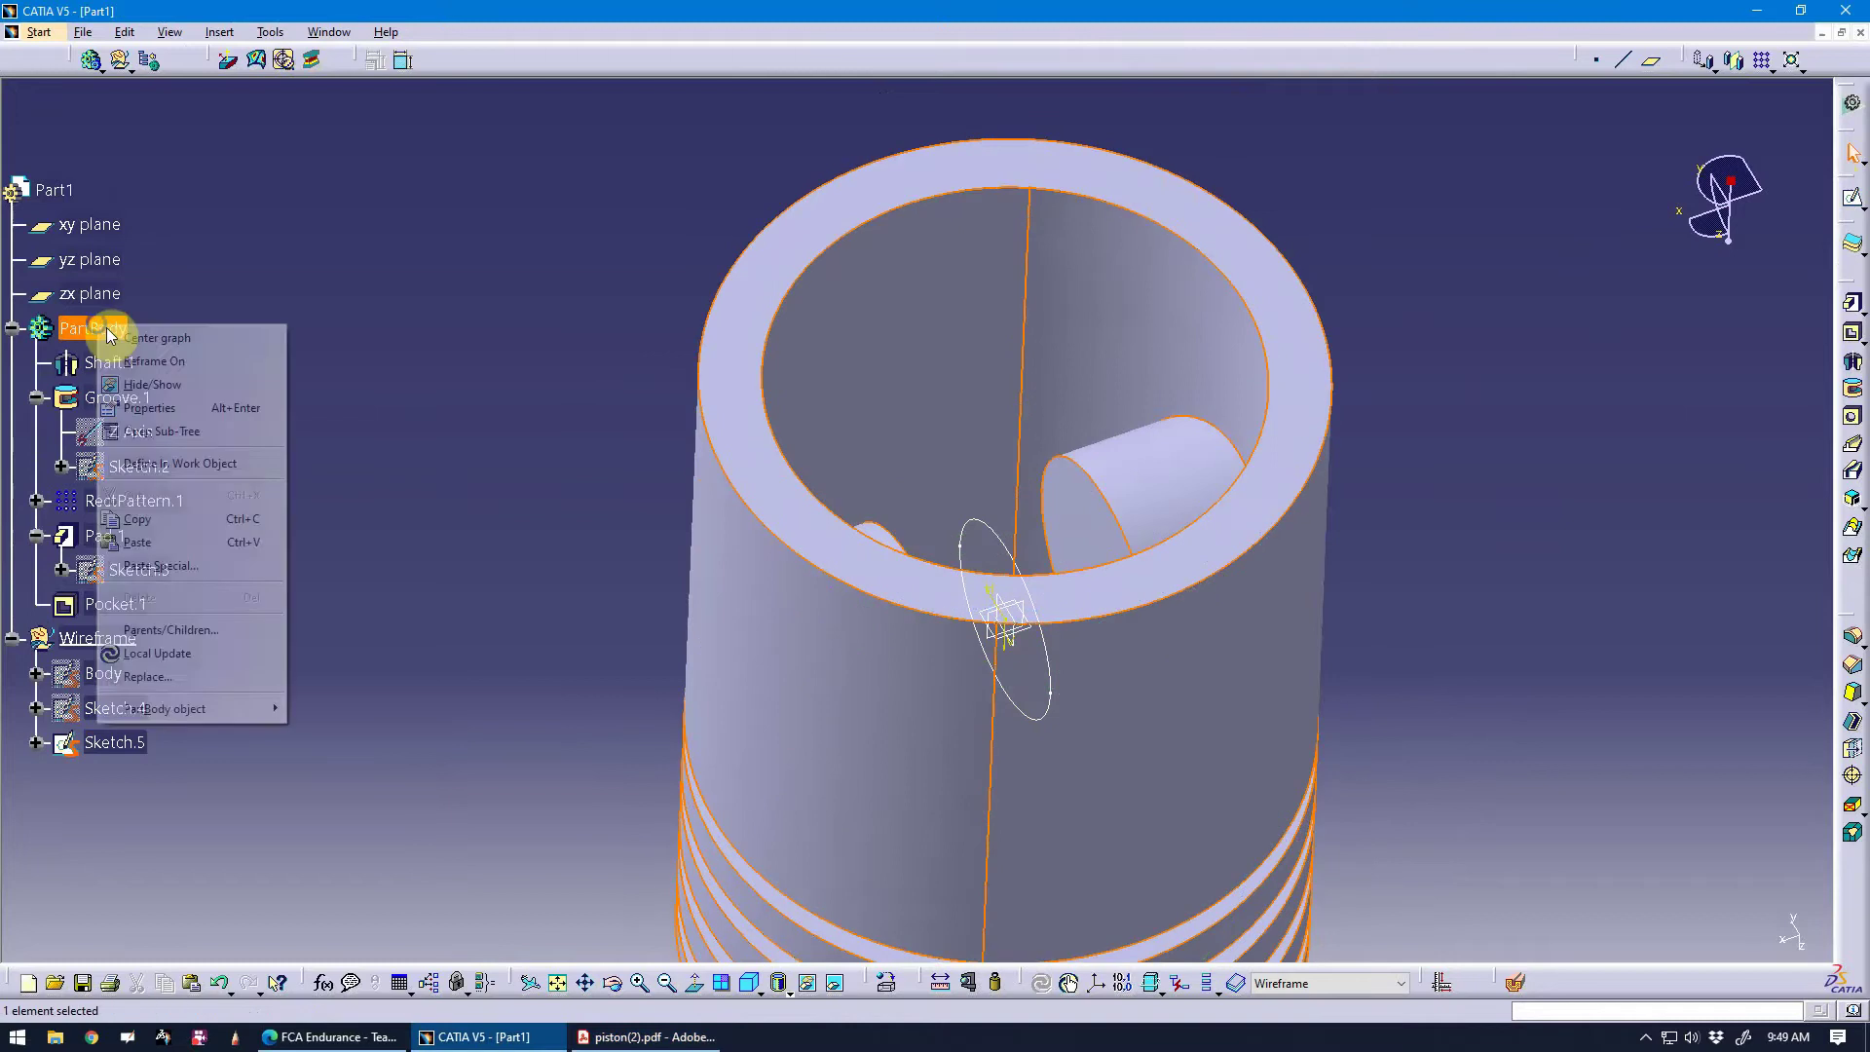
left_click(206, 463)
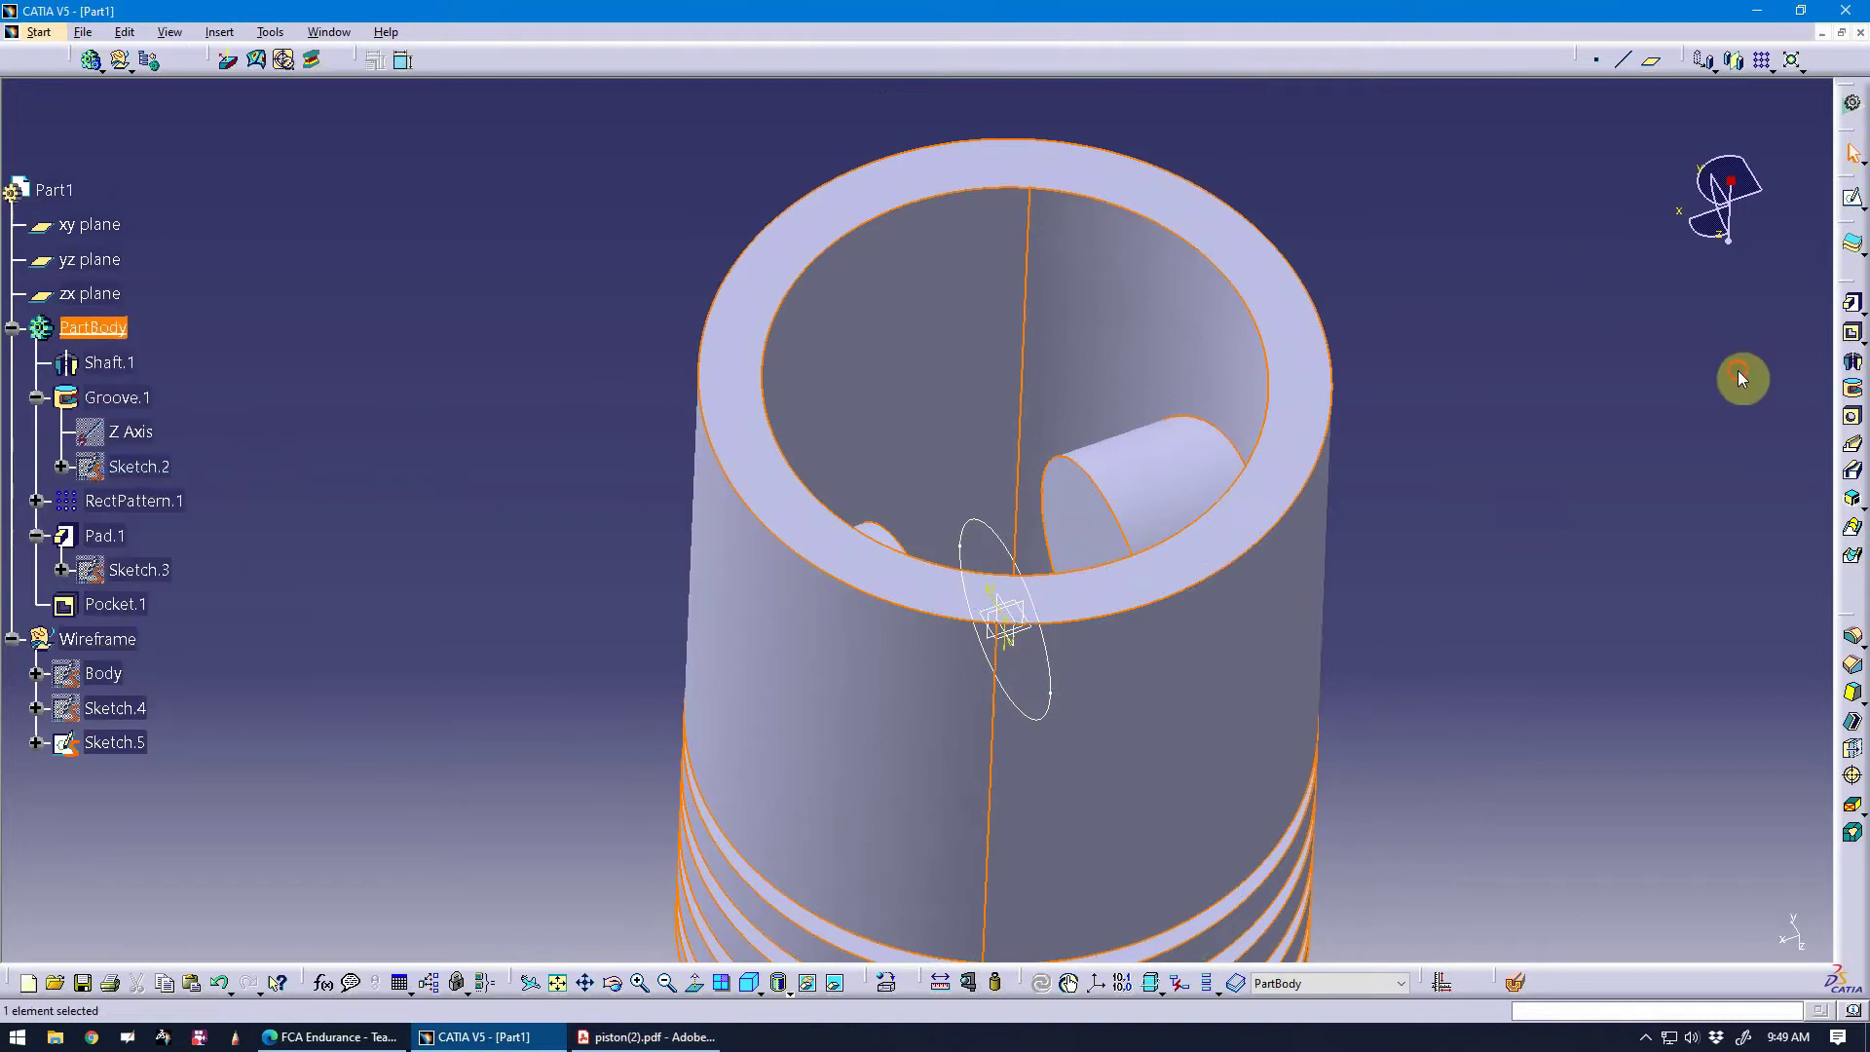
Pocket the 20 mm circle through both pin bosses and piston walls, with both limits set to Up to last.
left_click(1851, 336)
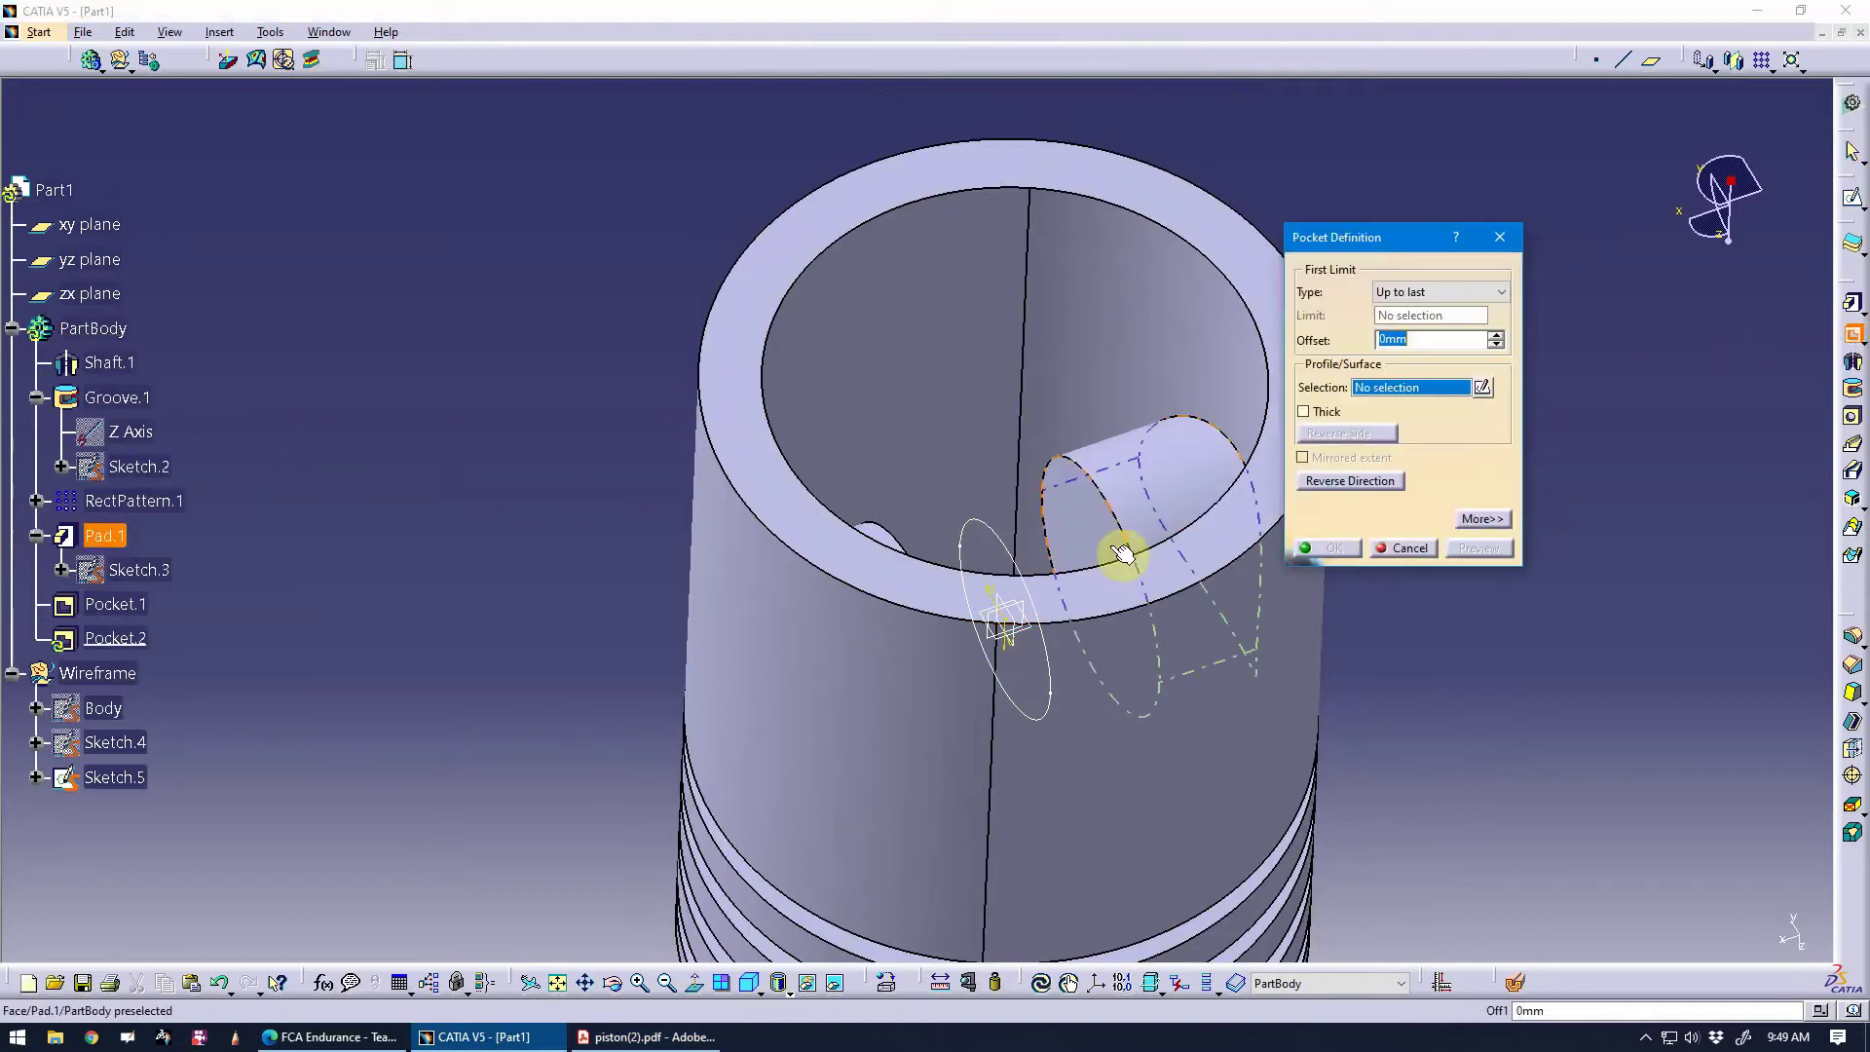
left_click(1006, 547)
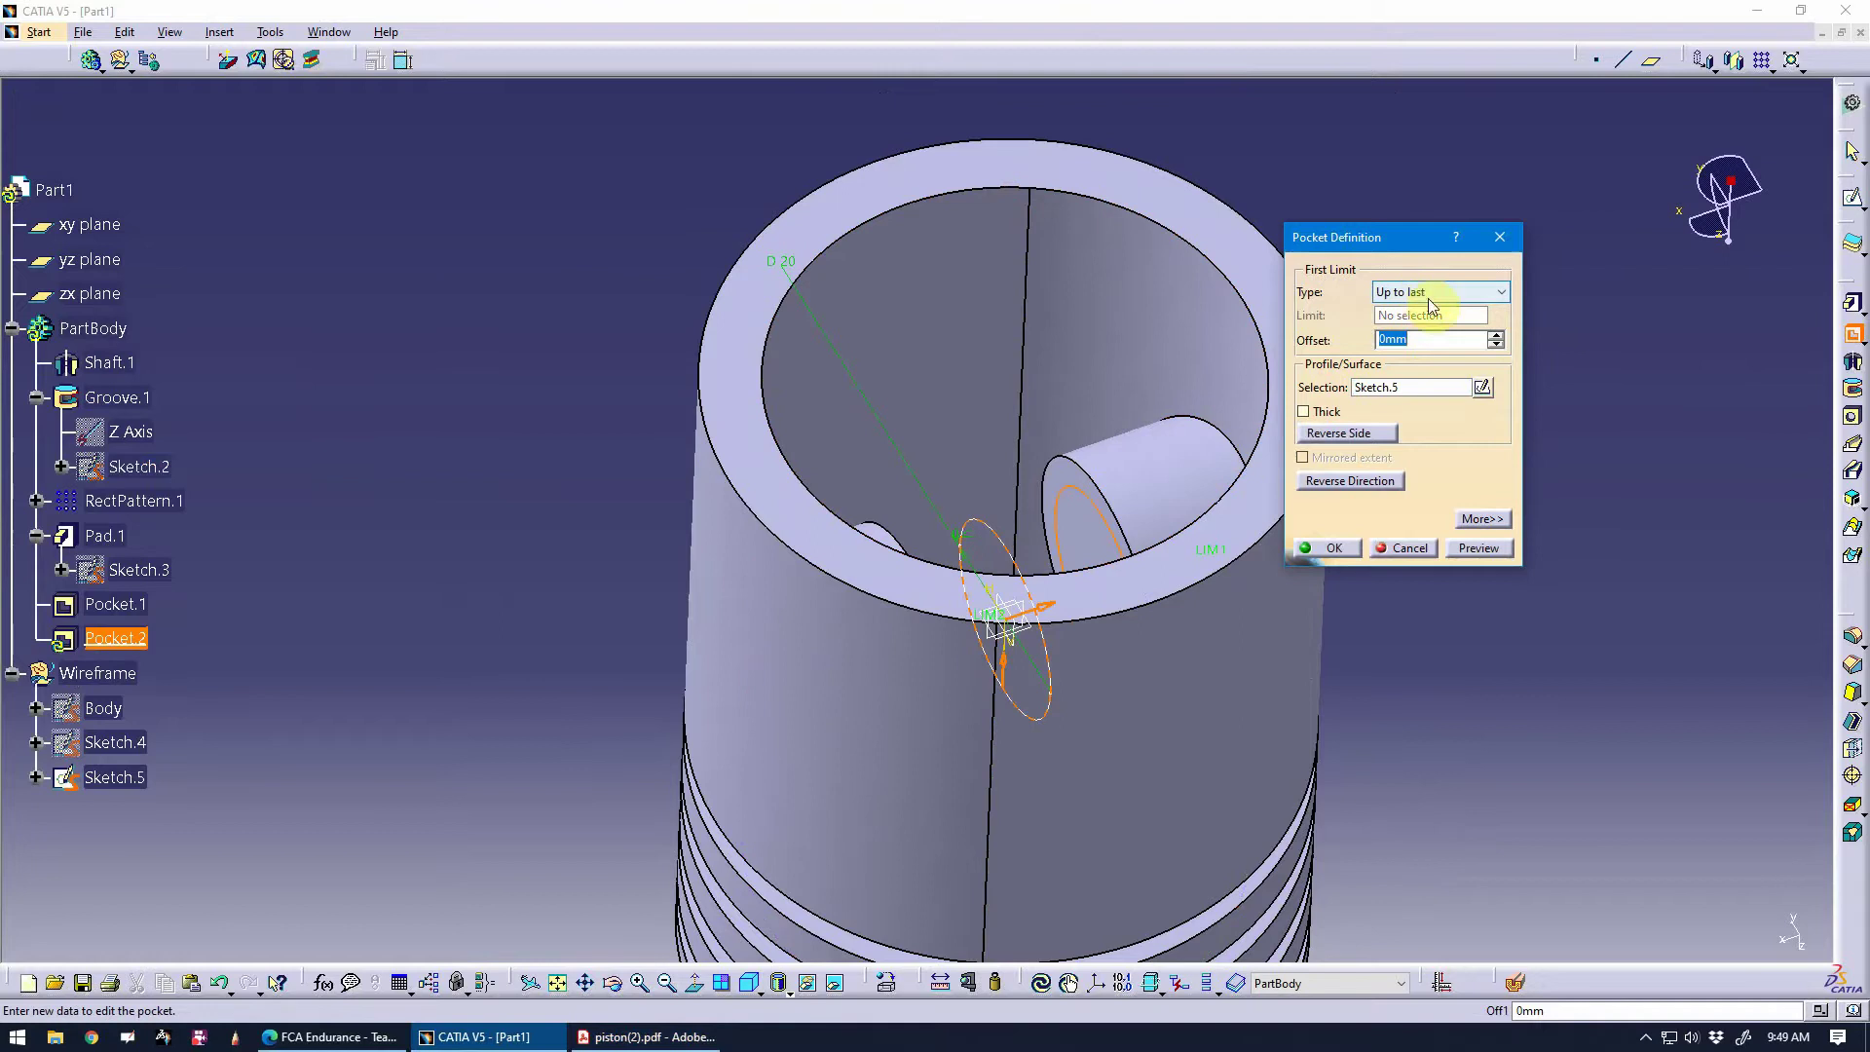
left_click(1481, 519)
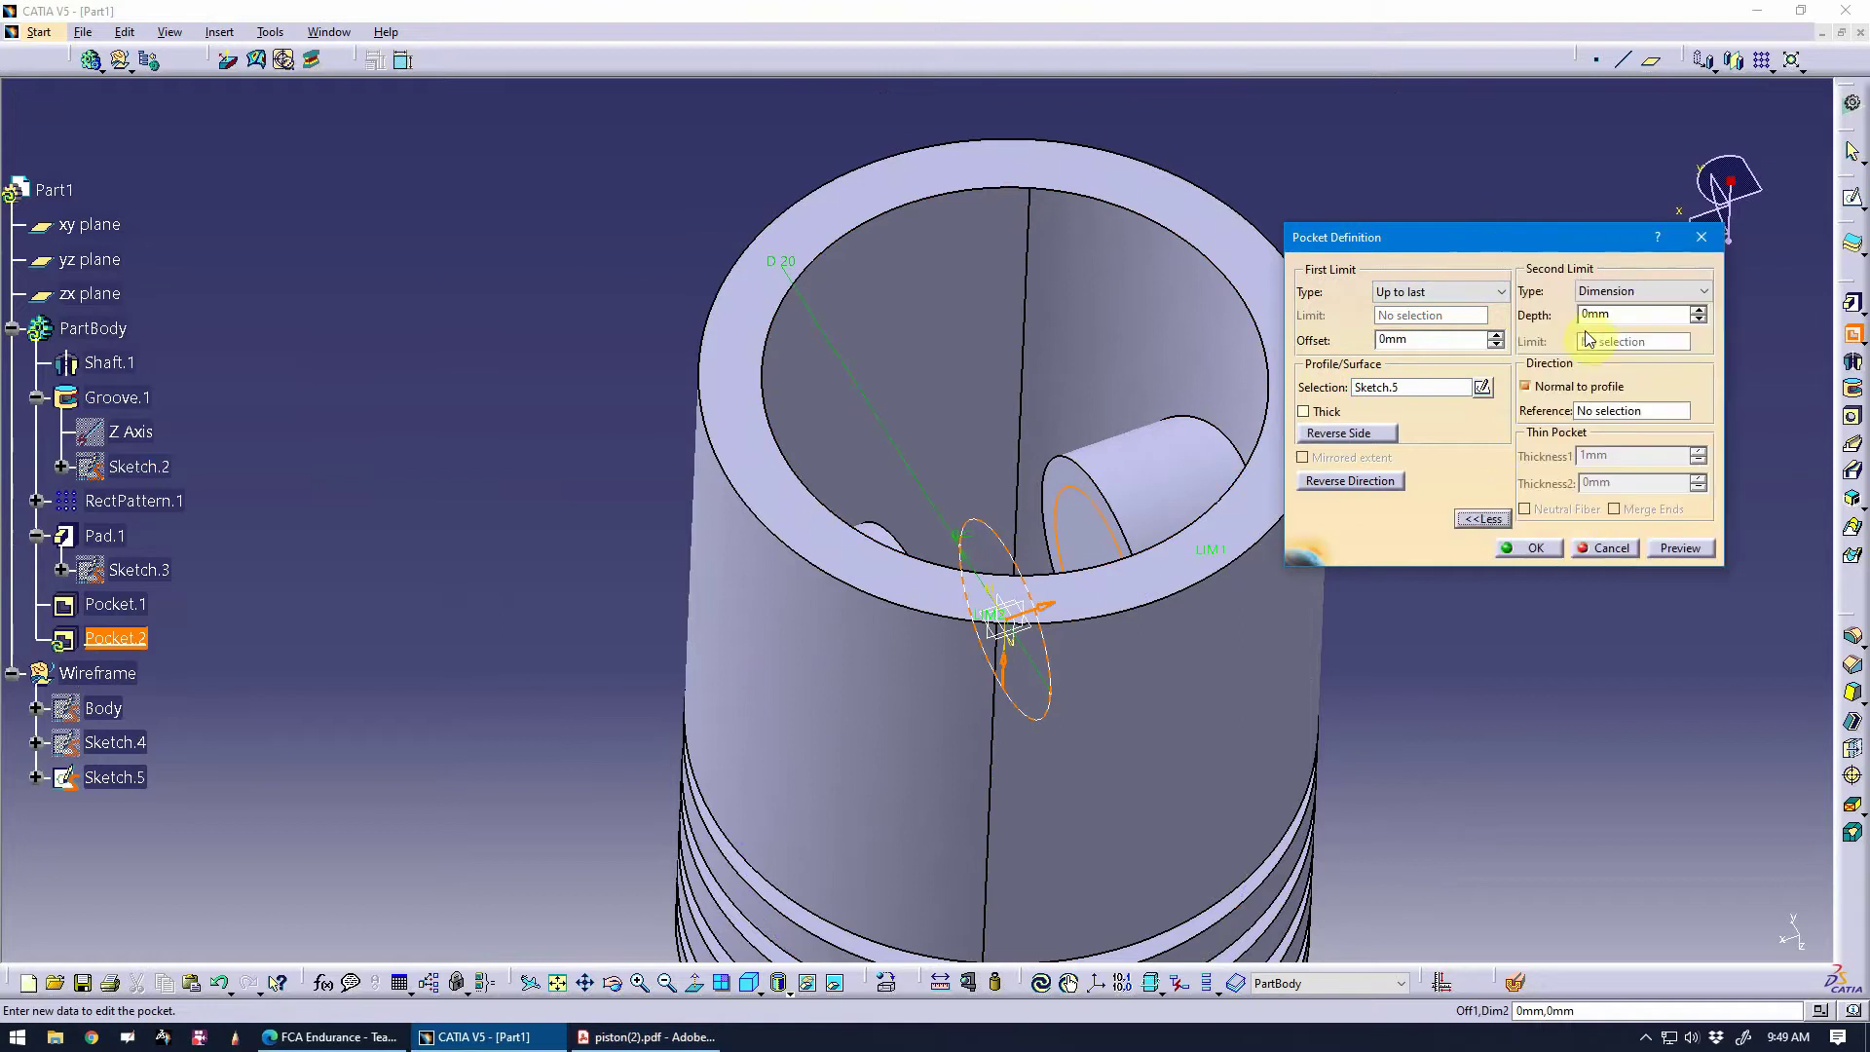
left_click(1636, 293)
left_click(1639, 337)
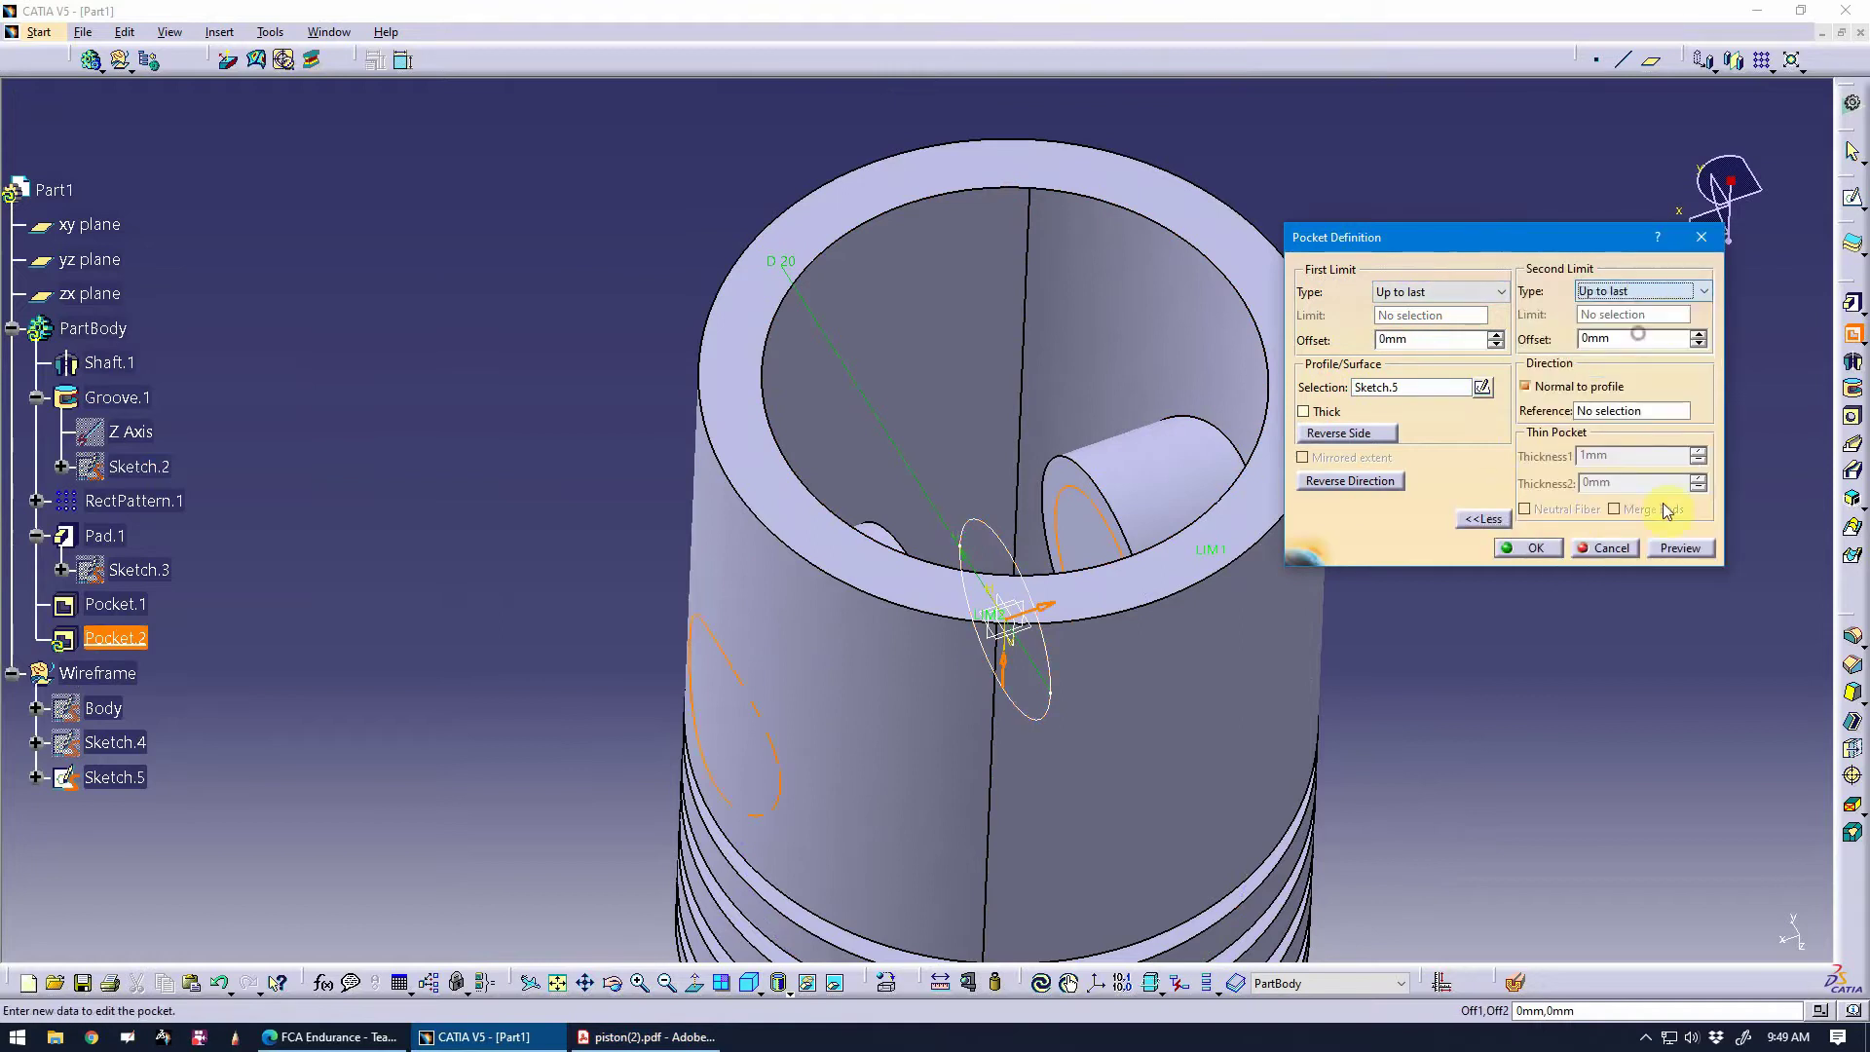
left_click(1676, 548)
left_click(1536, 548)
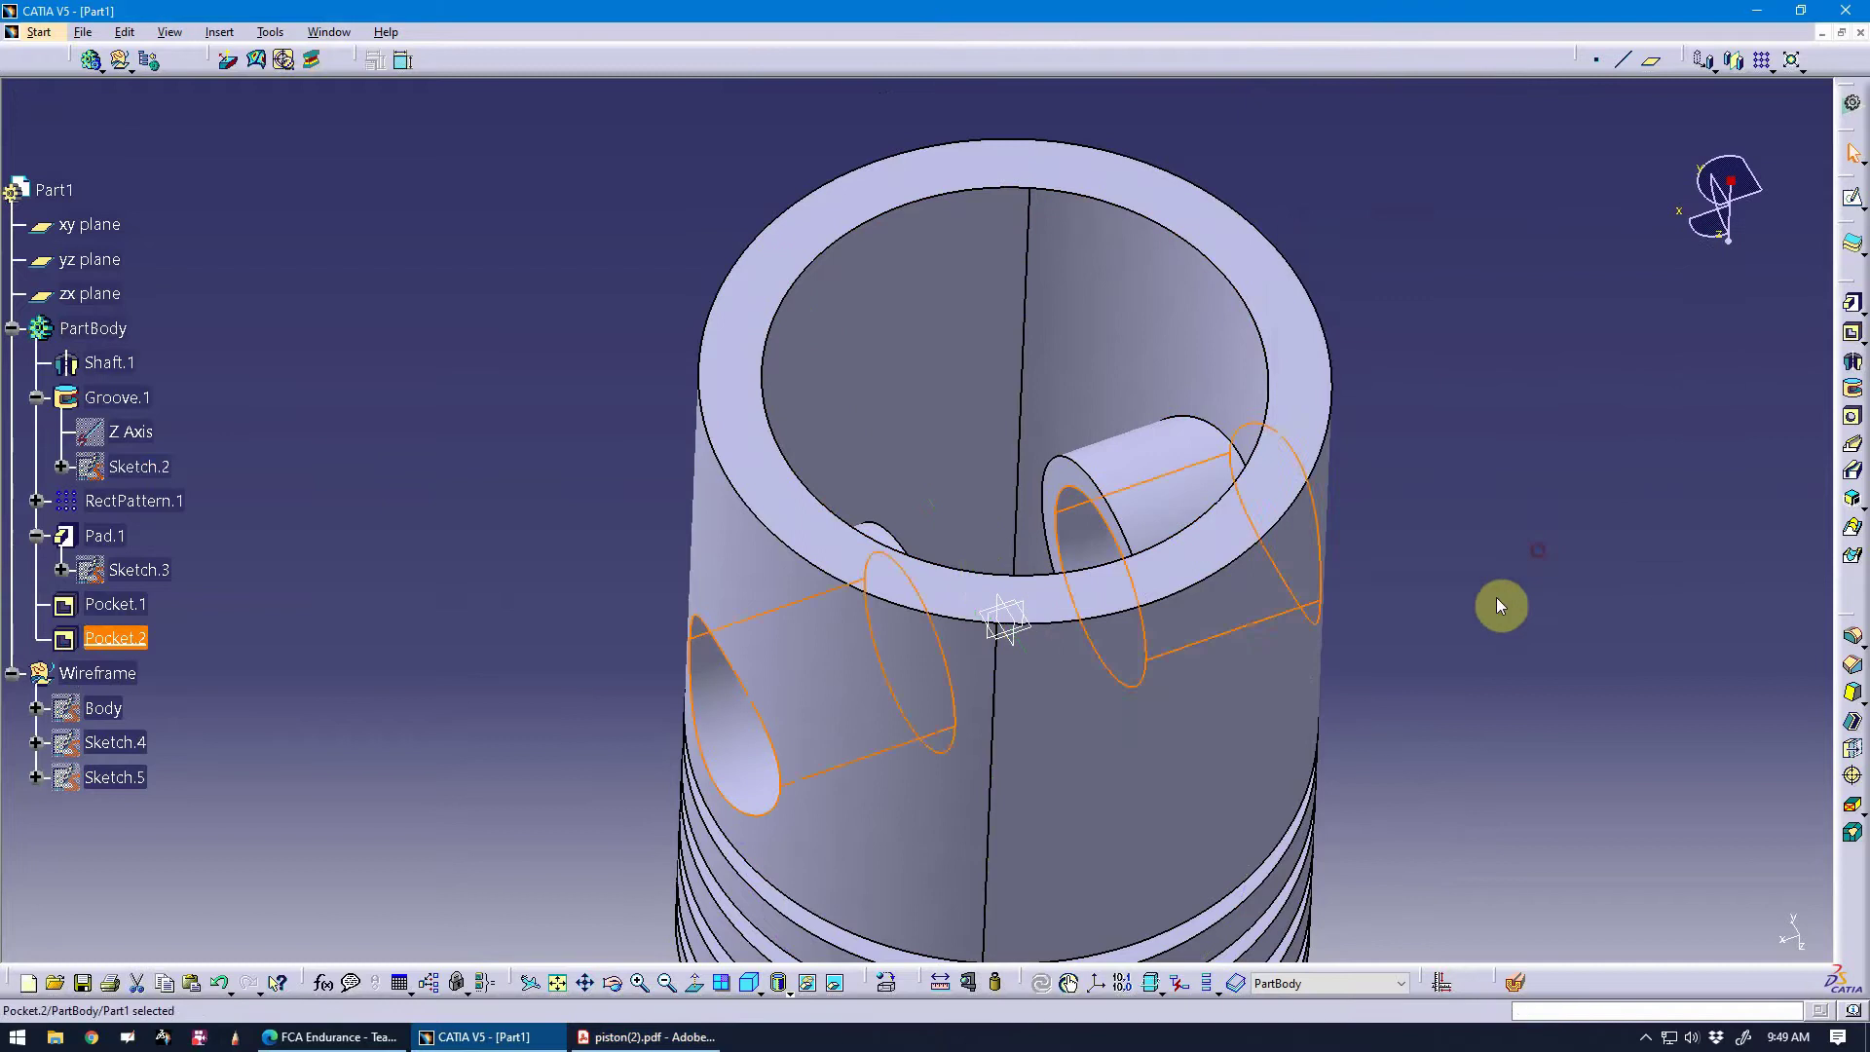
middle_click_drag(1590, 501, 941, 869)
Check the piston PDF drawing for the remaining fillet and chamfer details and return to the CATIA model.
left_click(596, 1040)
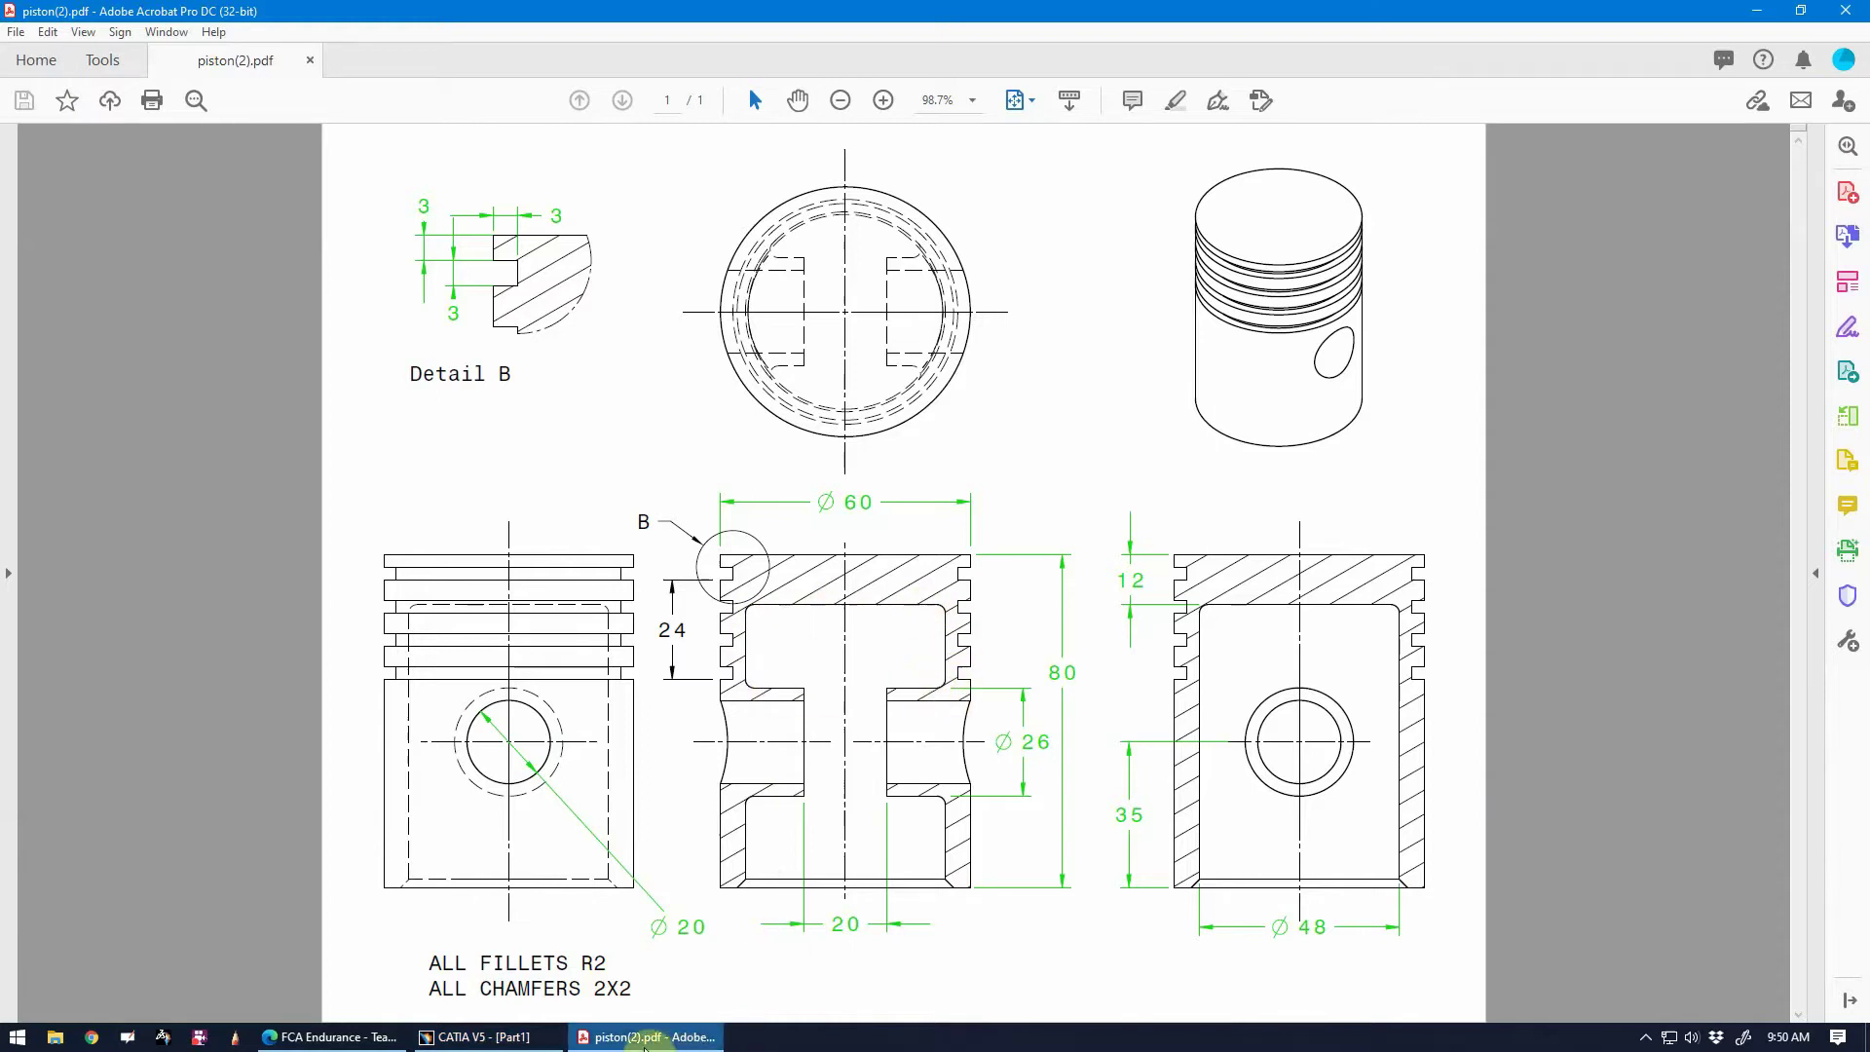
left_click(477, 1037)
middle_click_drag(879, 804, 969, 822)
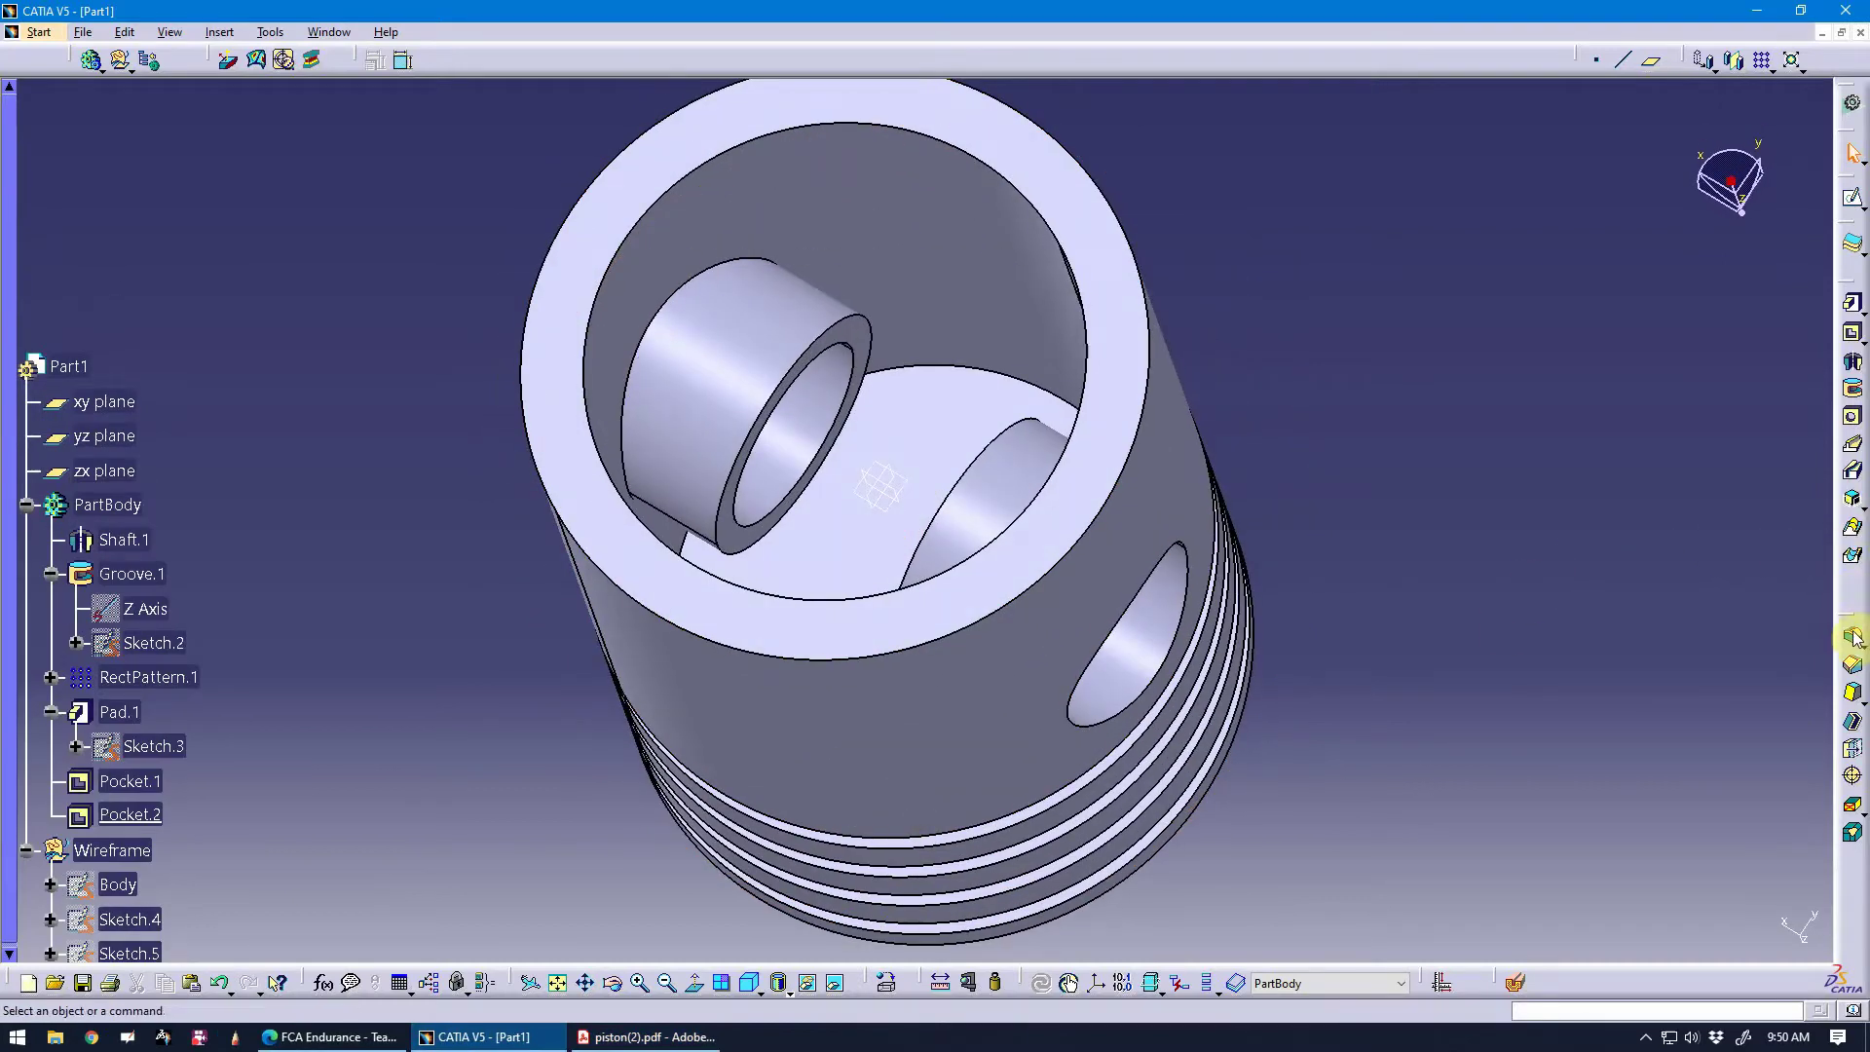
Chamfer the inner edge of the piston's open end in Length1/Length2 mode at 2 mm by 2 mm, checking the size in the PDF drawing.
left_click(1852, 665)
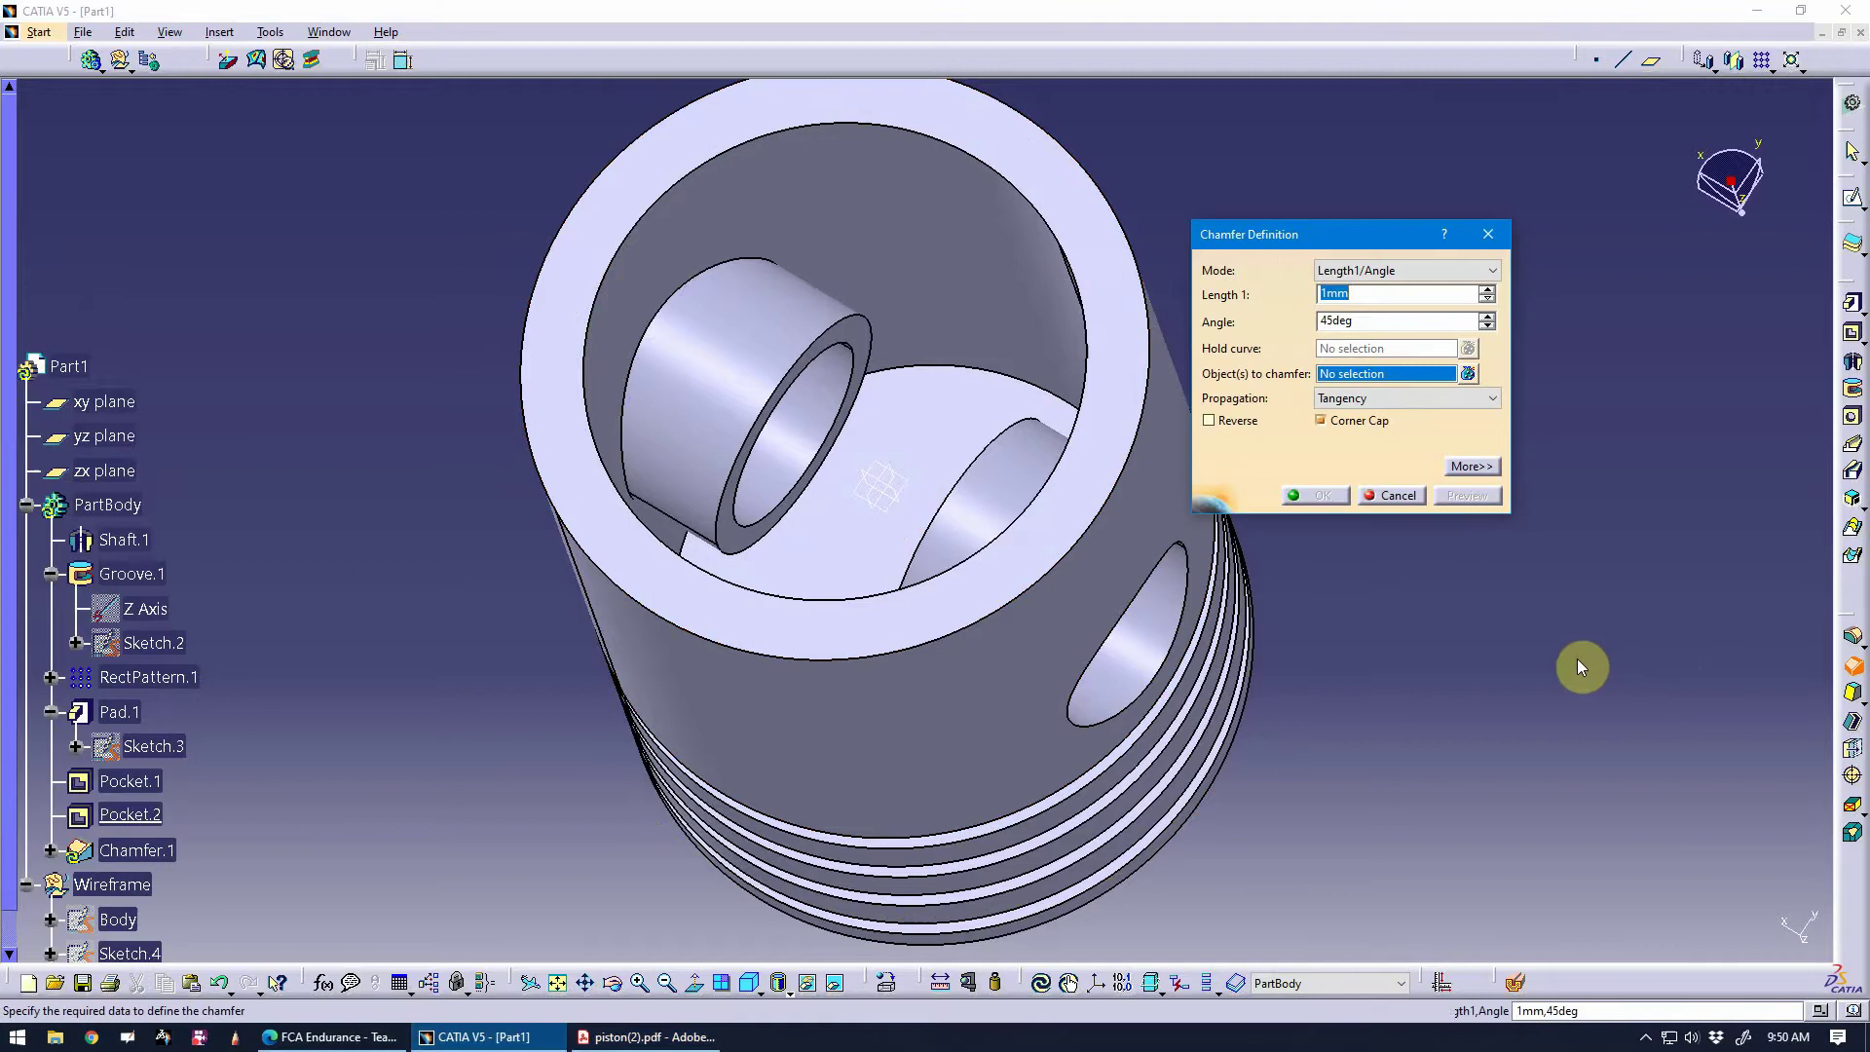
left_click(1425, 273)
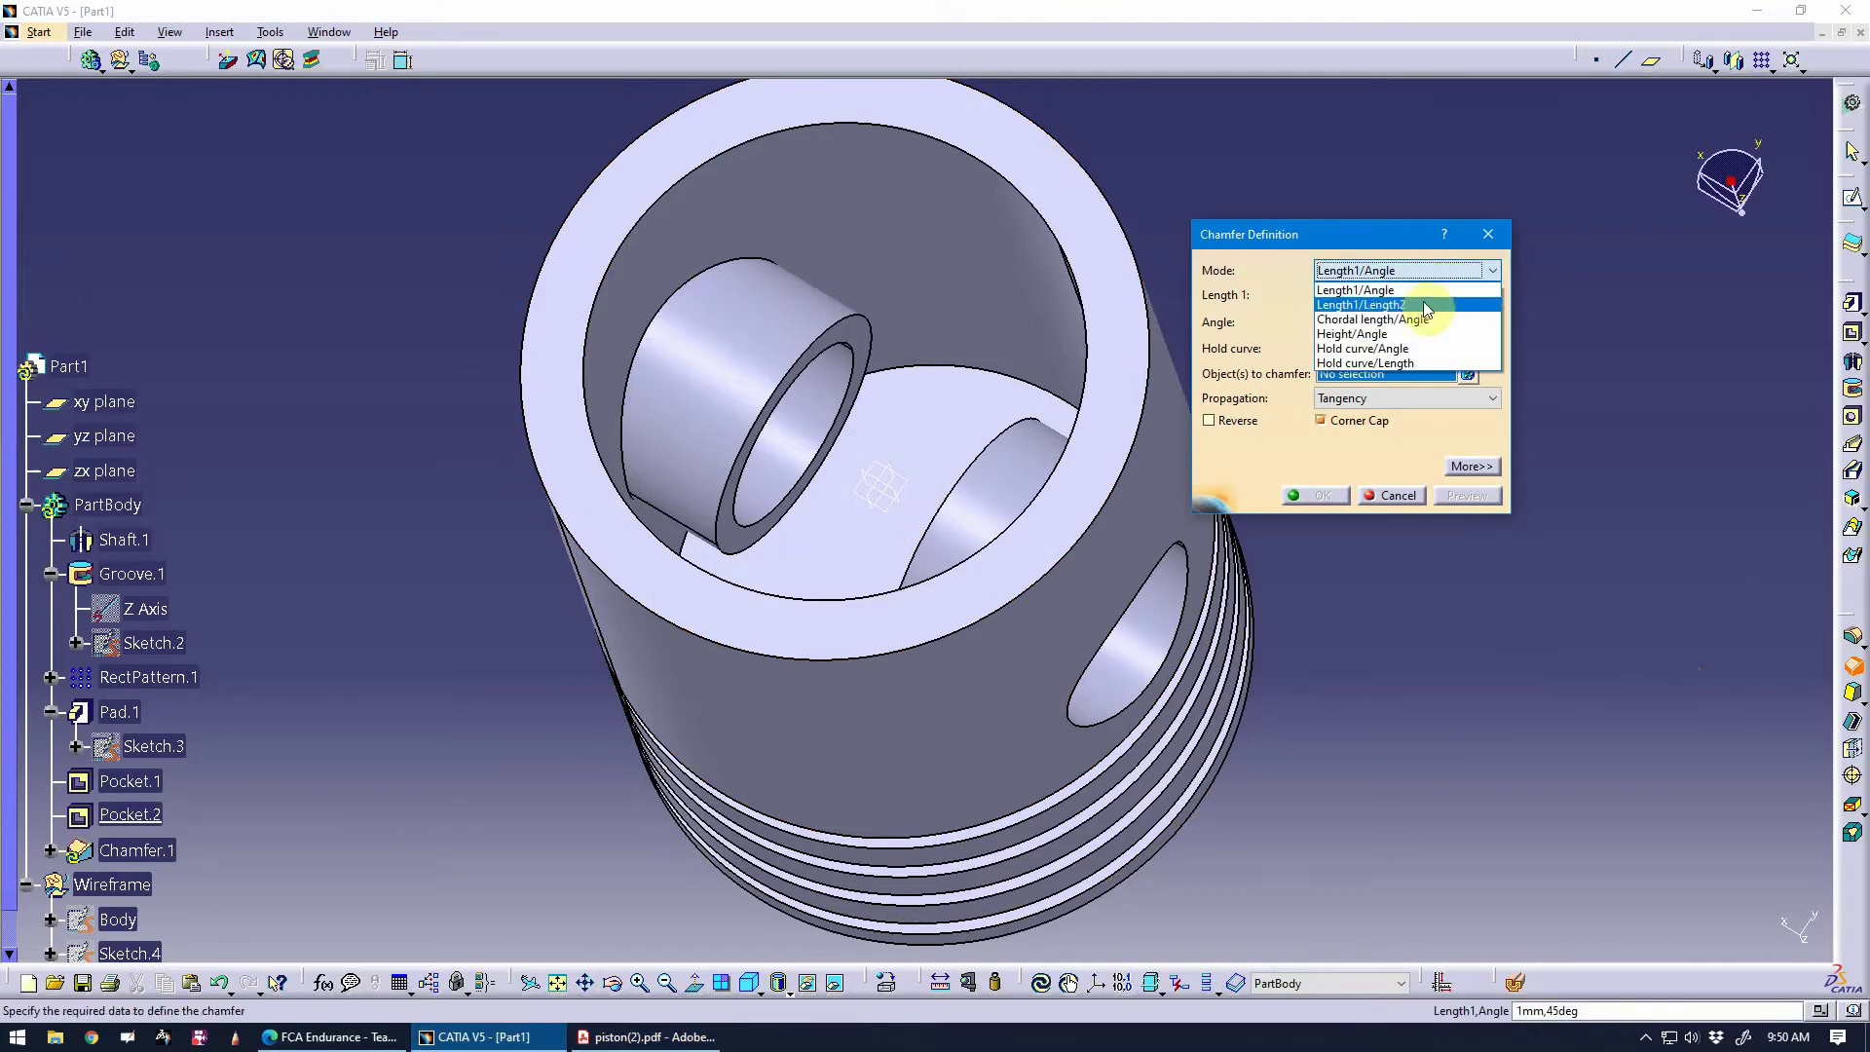
left_click(1421, 304)
left_click(1433, 277)
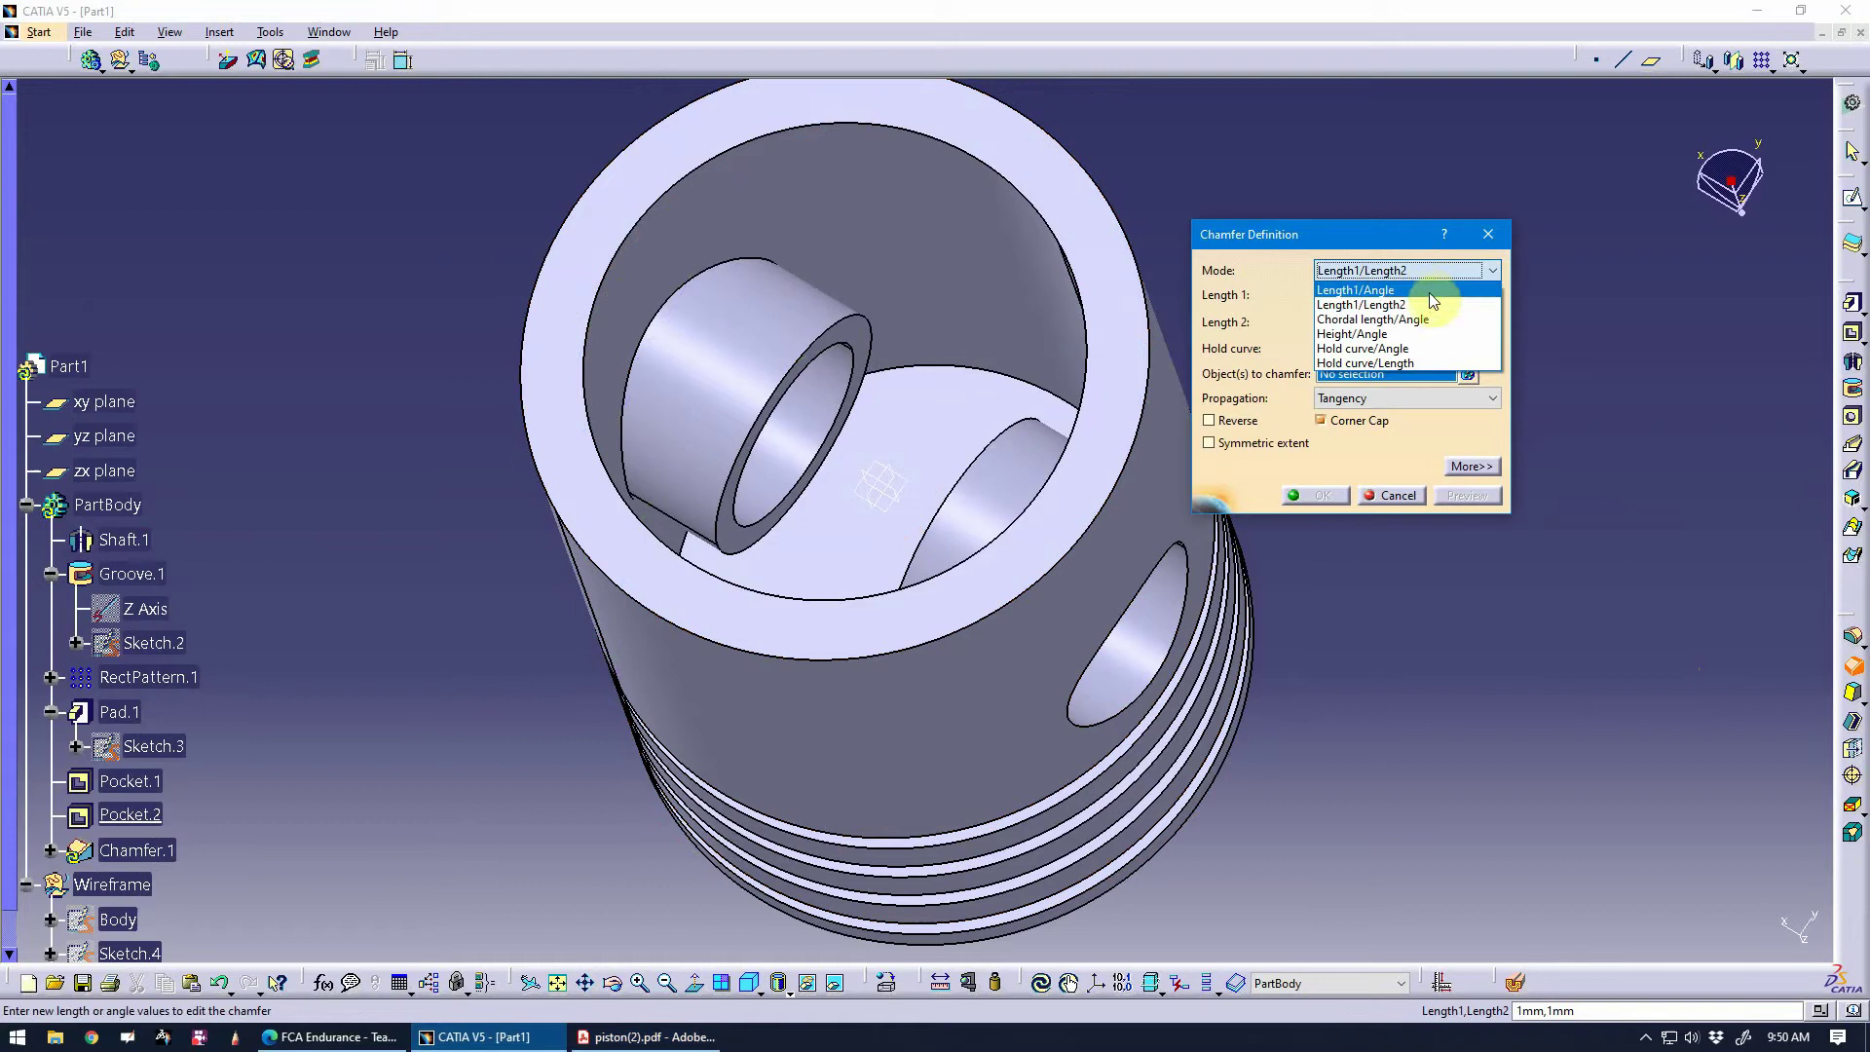
left_click(1425, 303)
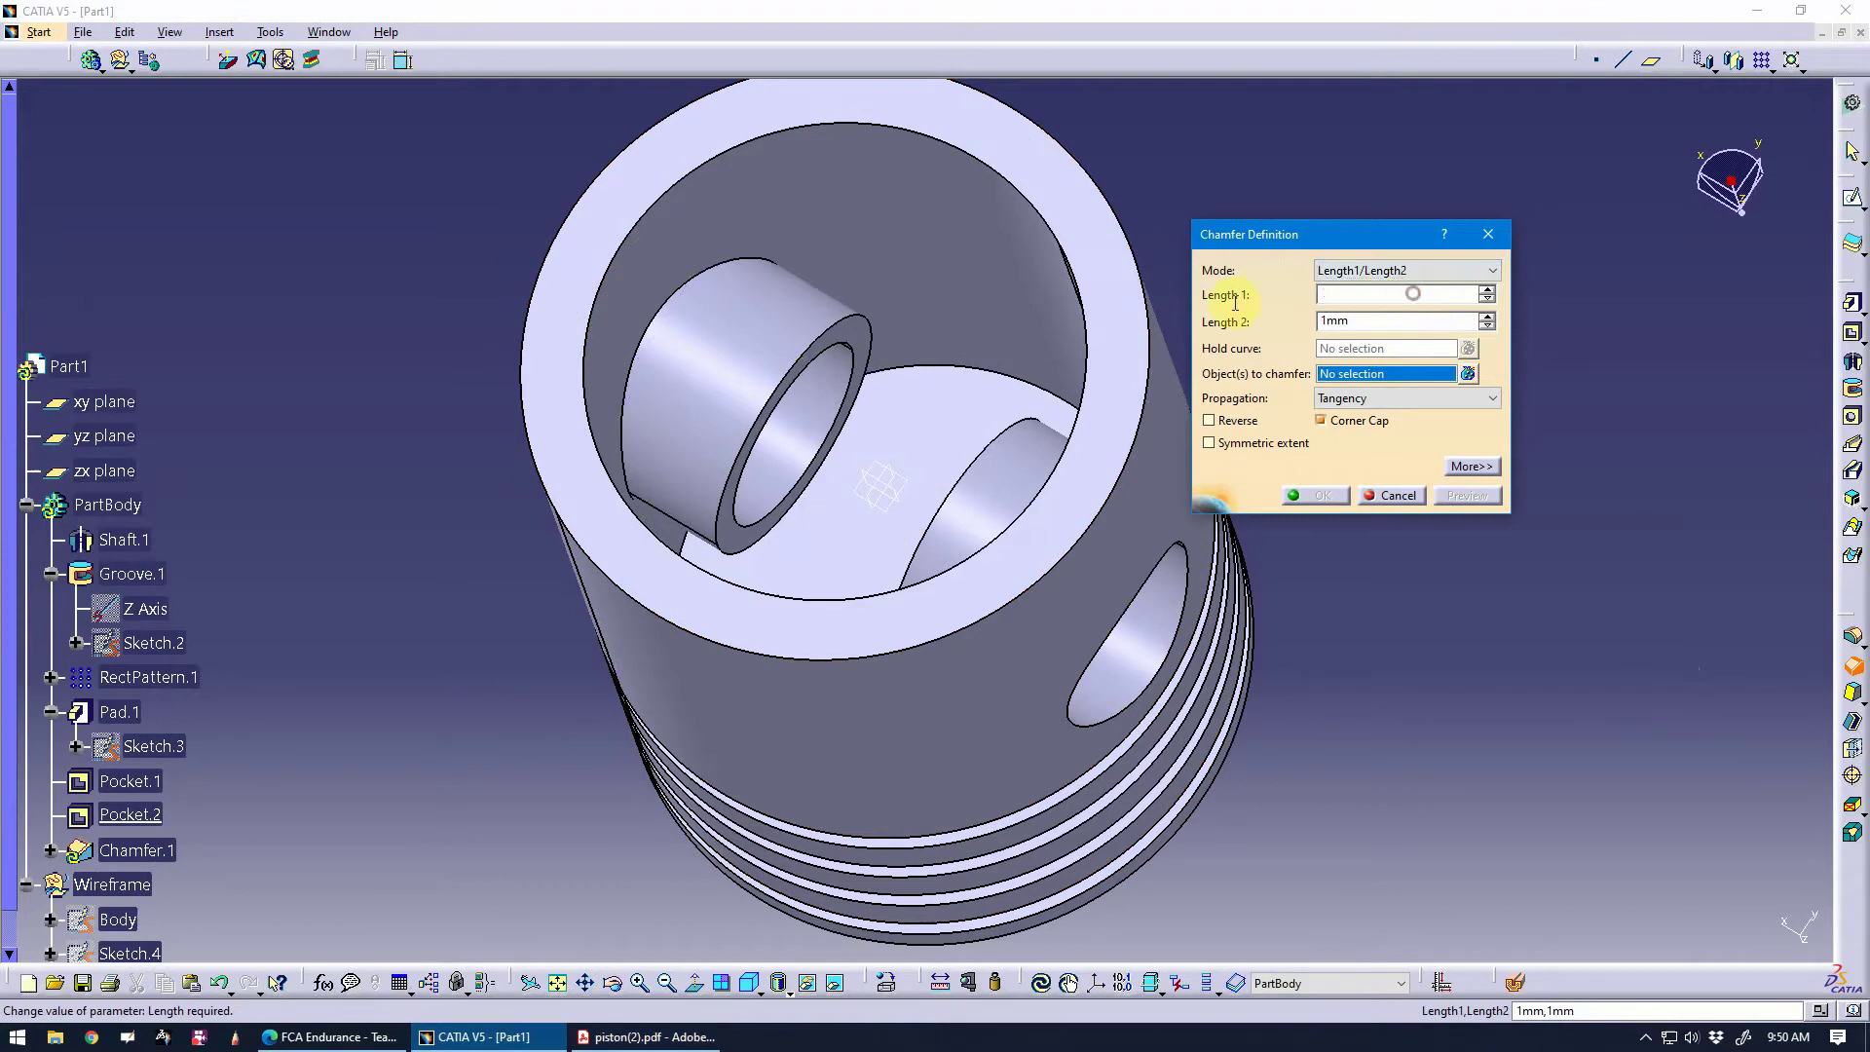
left_click(647, 1036)
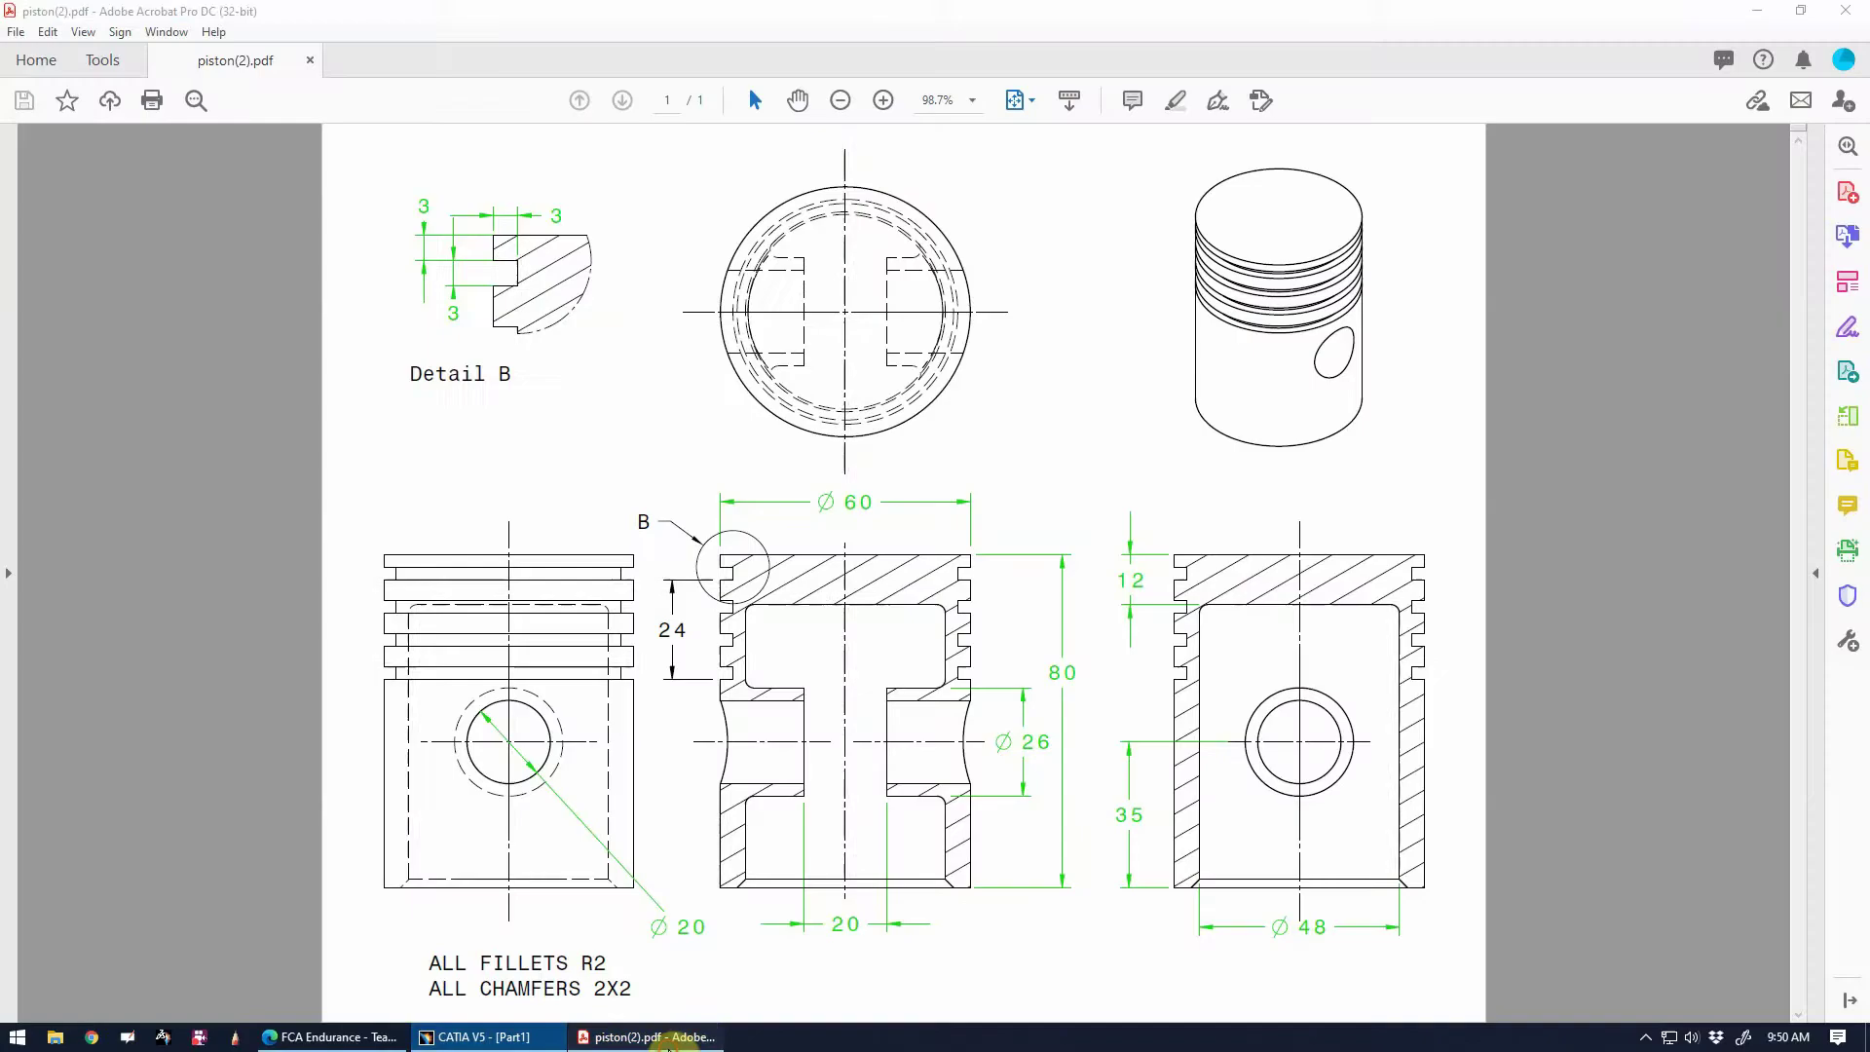
left_click(477, 1036)
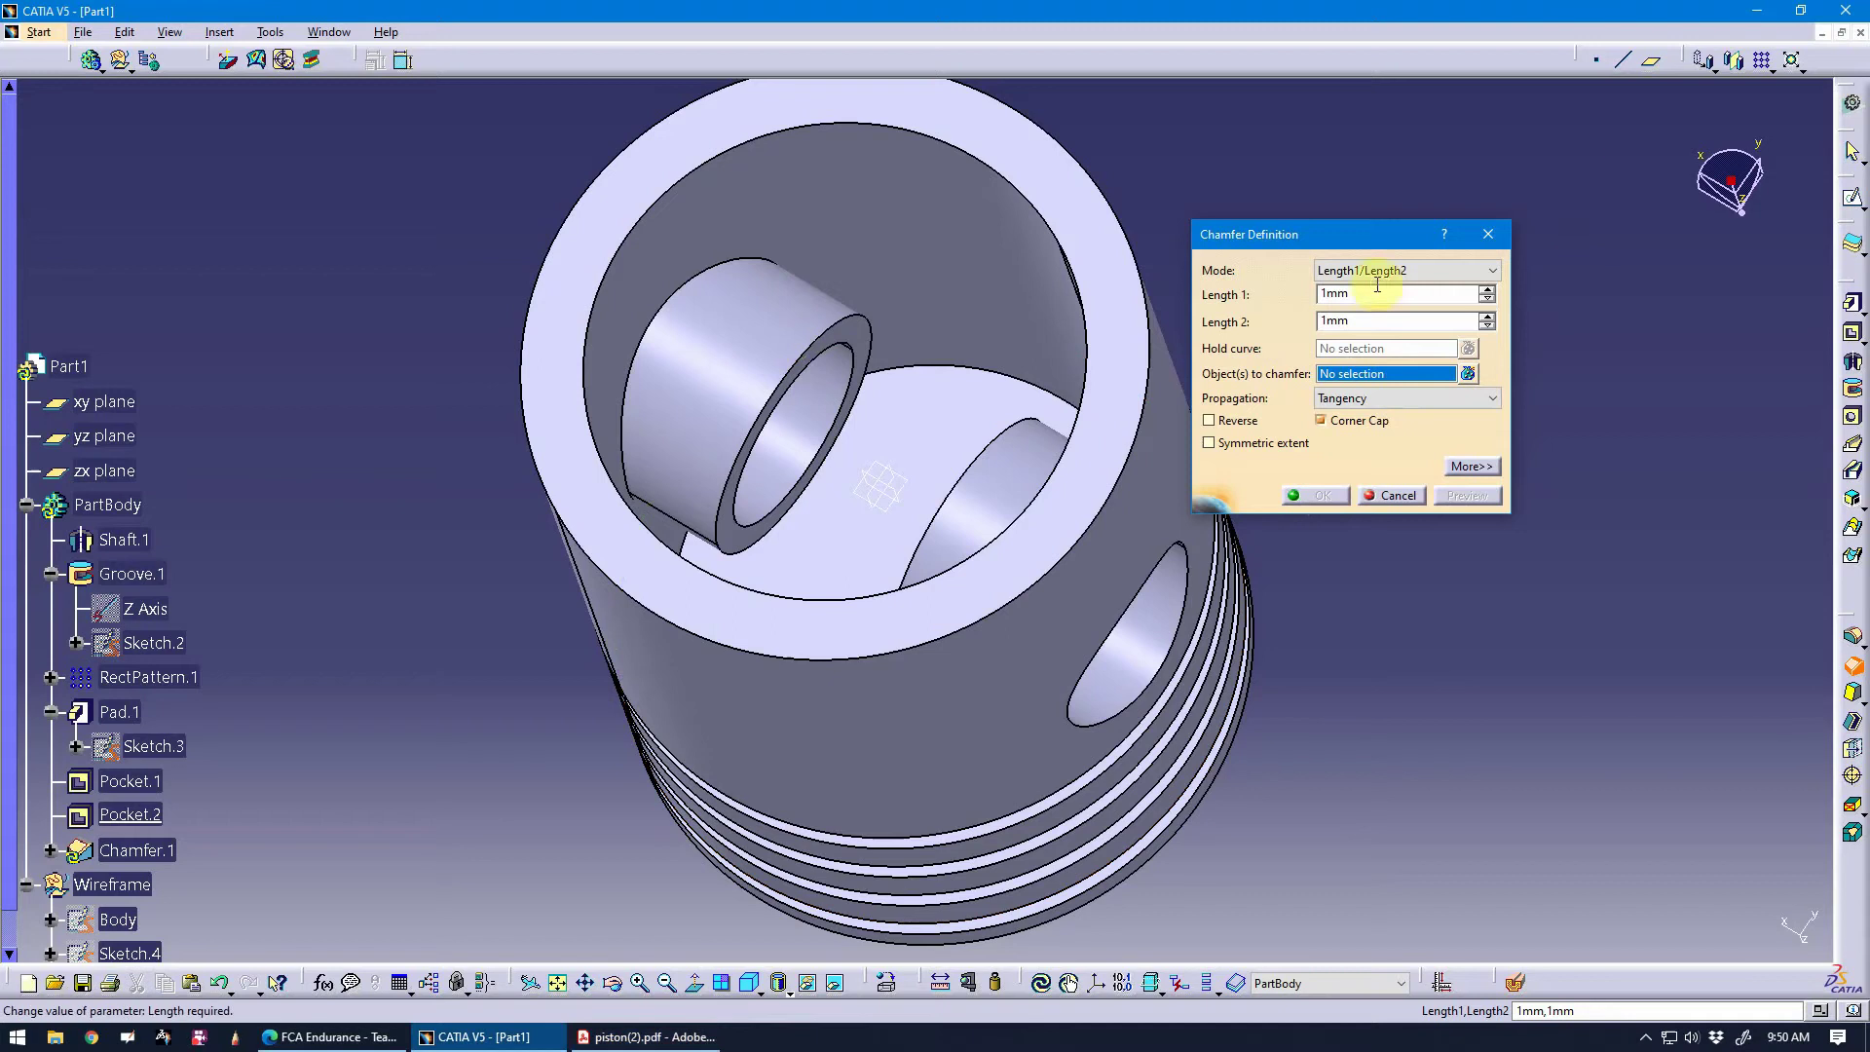
left_click(1488, 289)
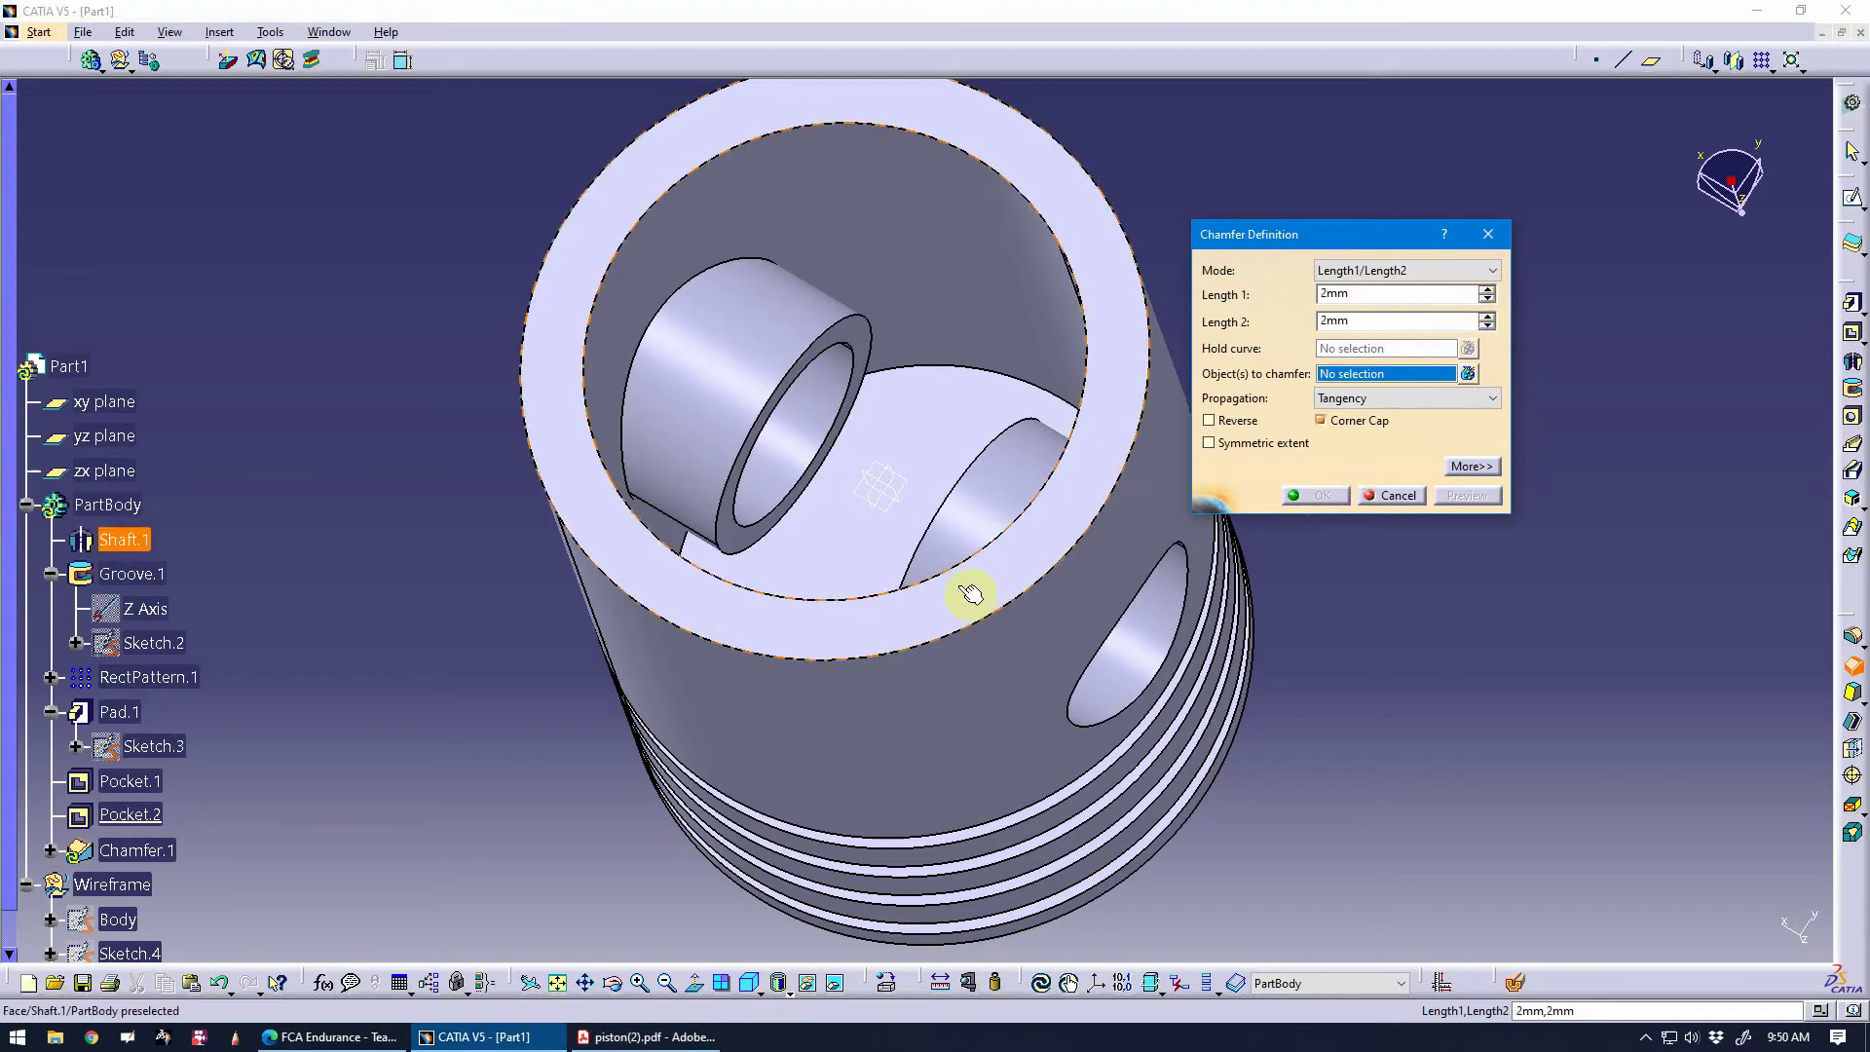
left_click(870, 602)
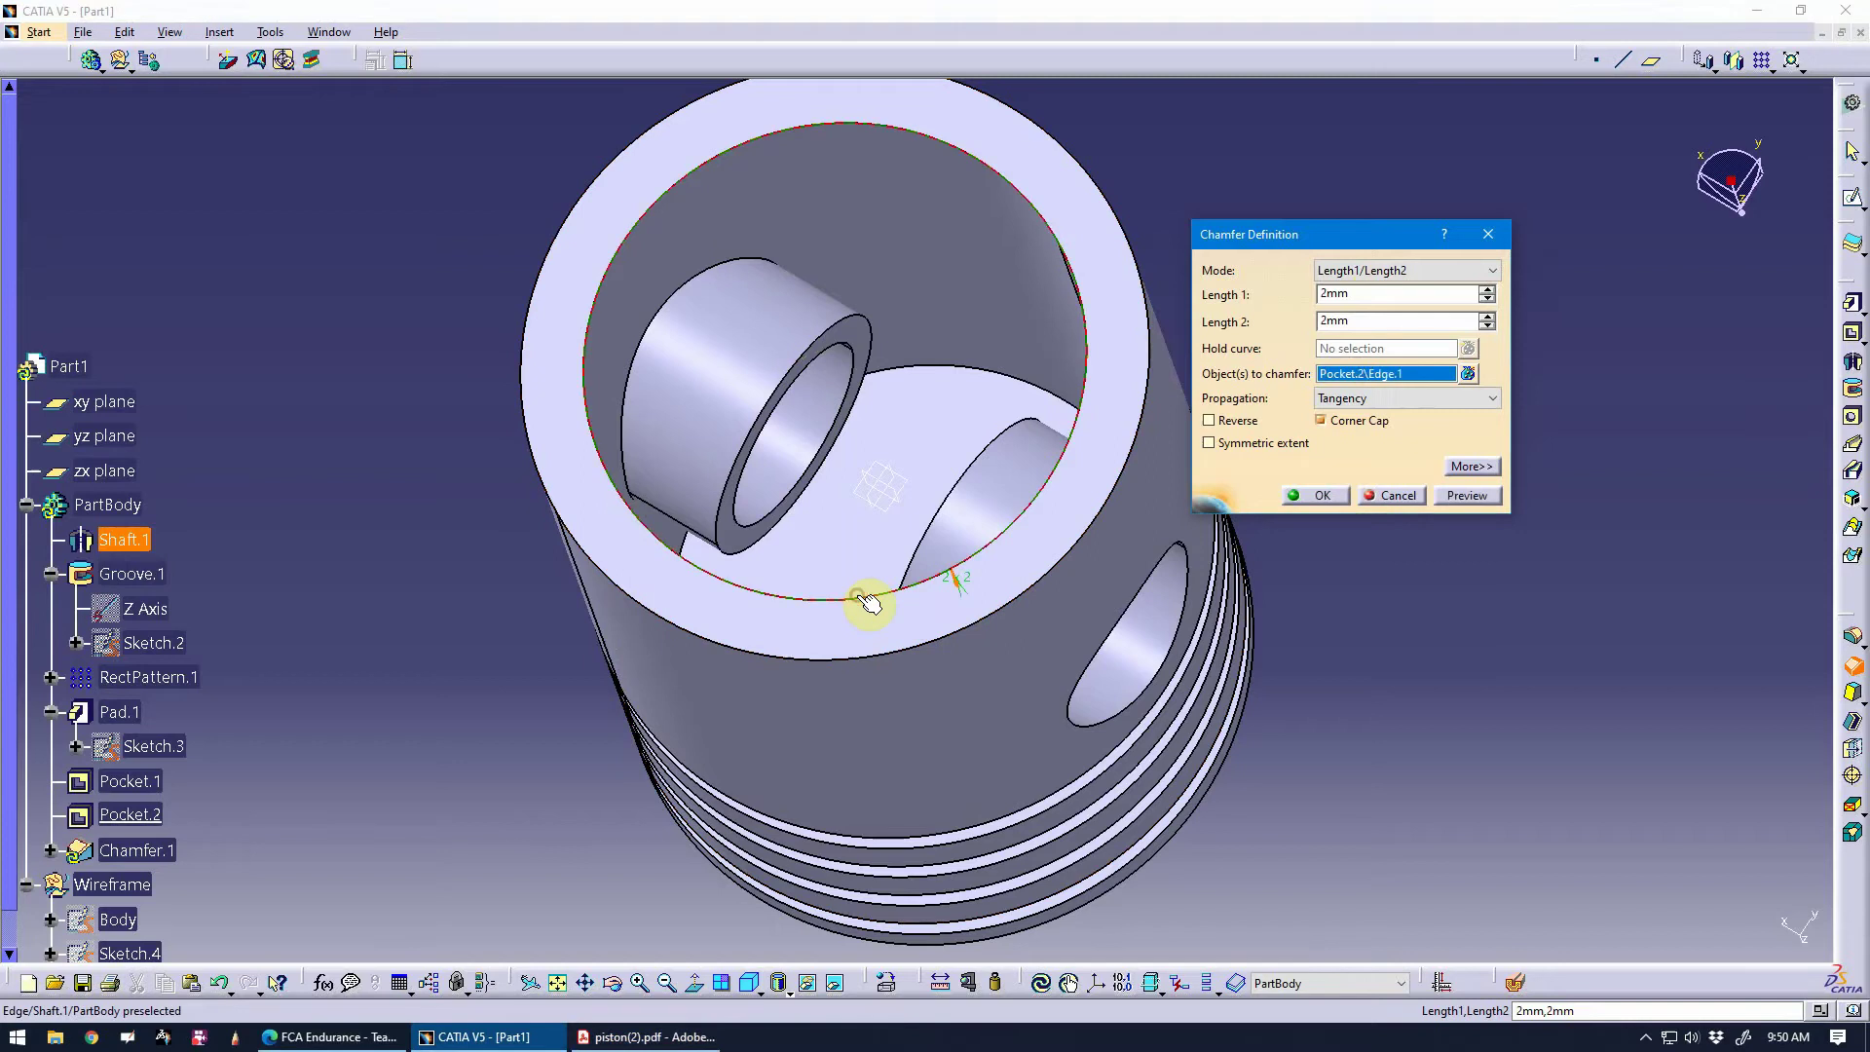
left_click(1301, 496)
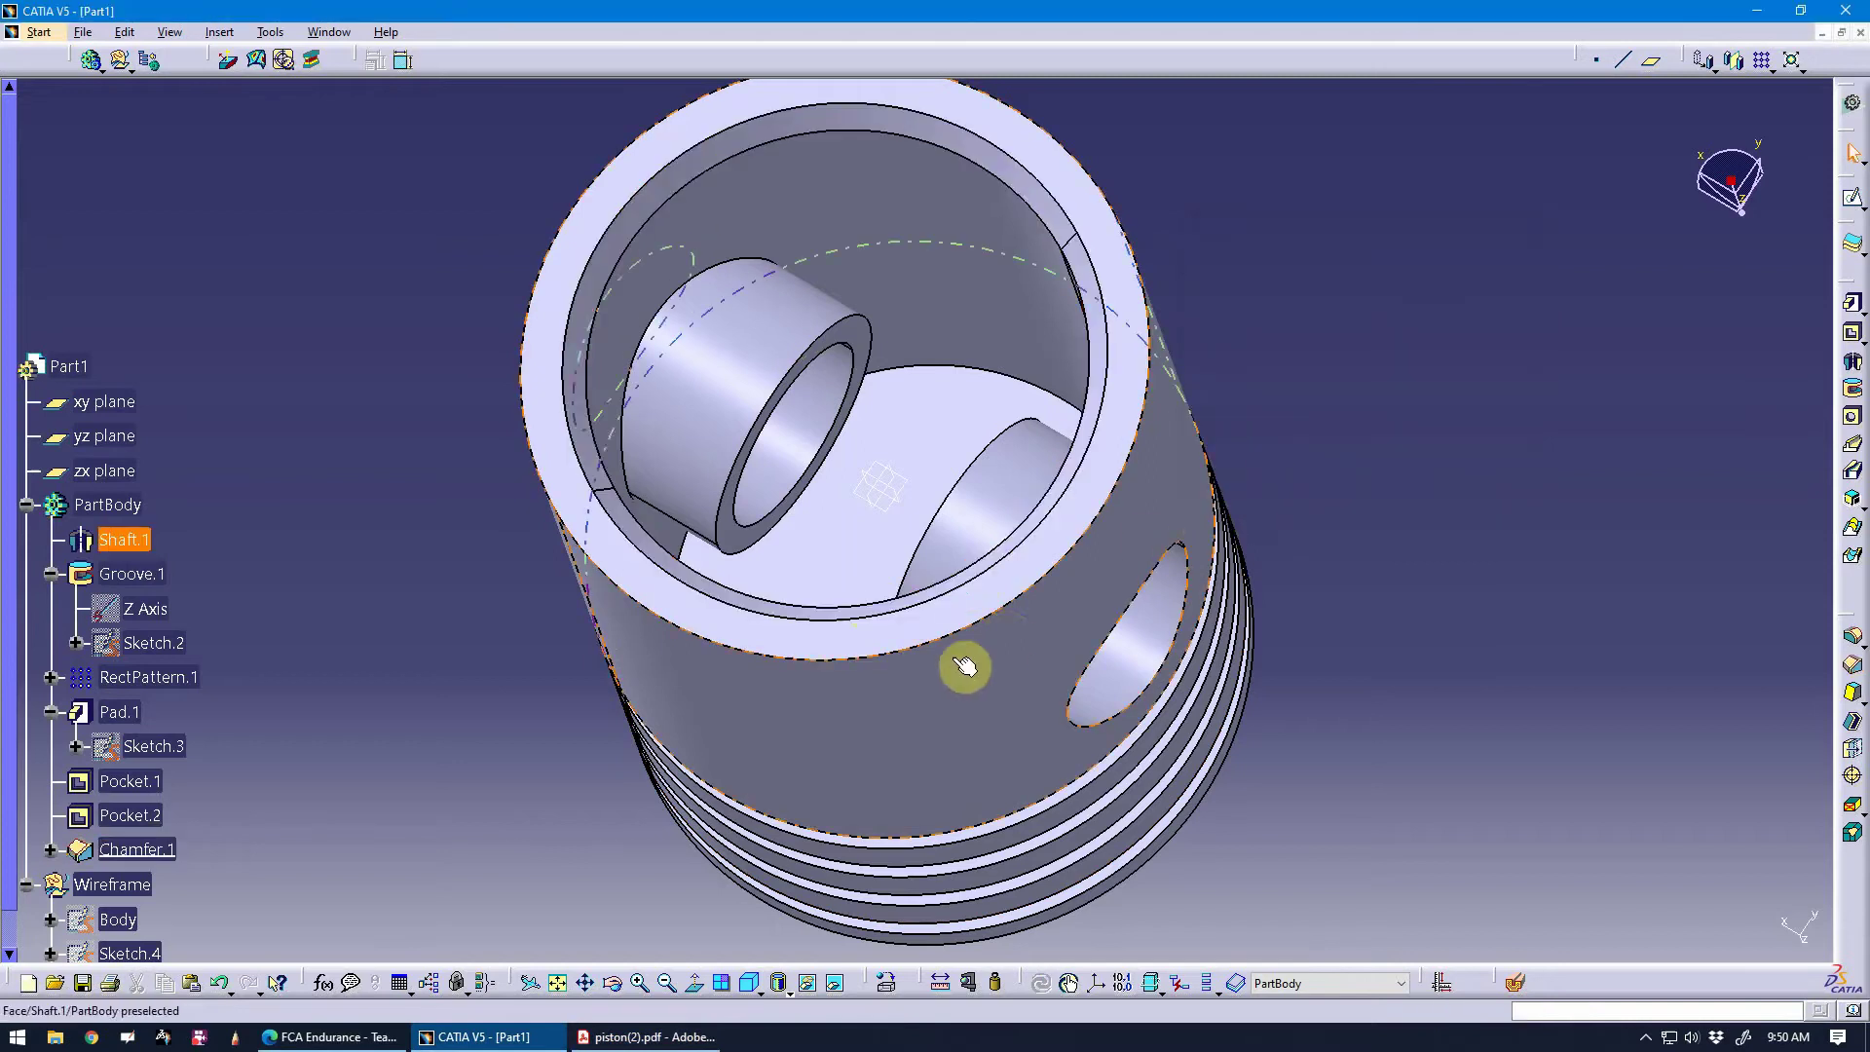
Check the PDF drawing for fillets and apply 2 mm edge fillets where both pin bosses meet the inner wall and around the cavity floor.
middle_click_drag(960, 780, 943, 617)
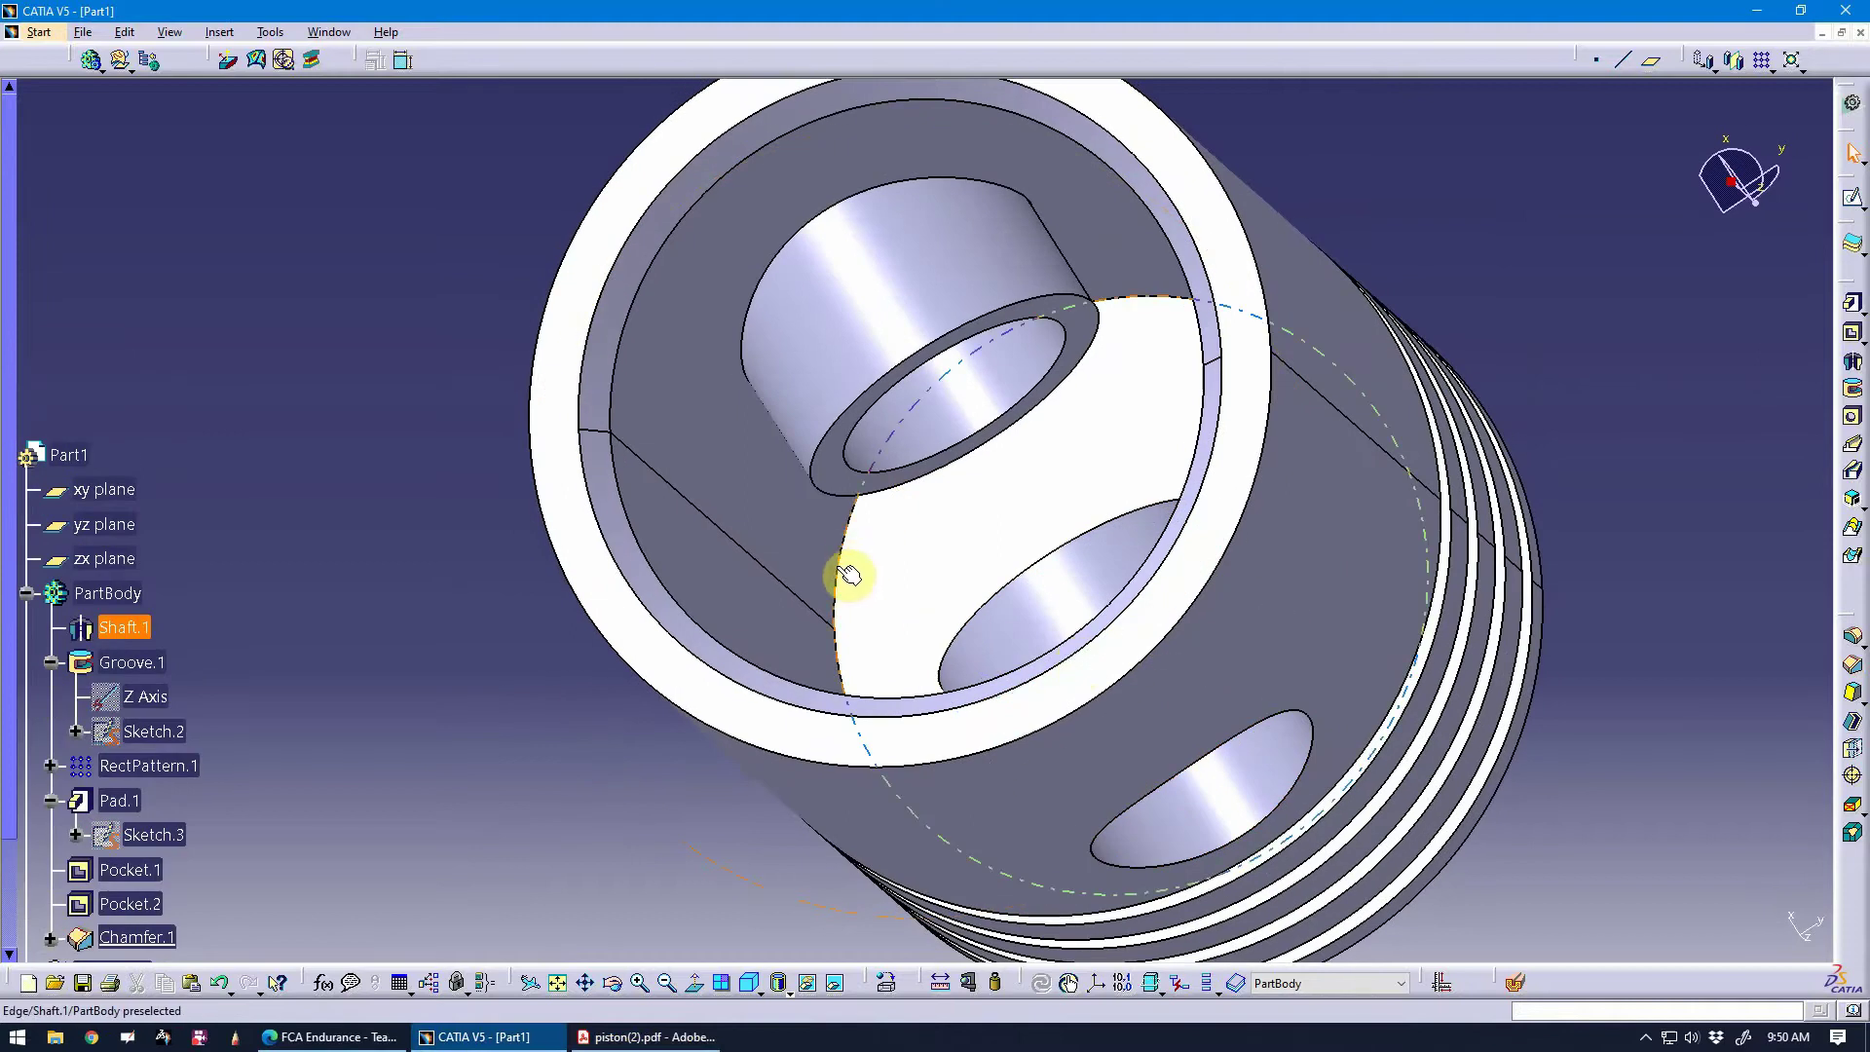
middle_click_drag(848, 573, 856, 221)
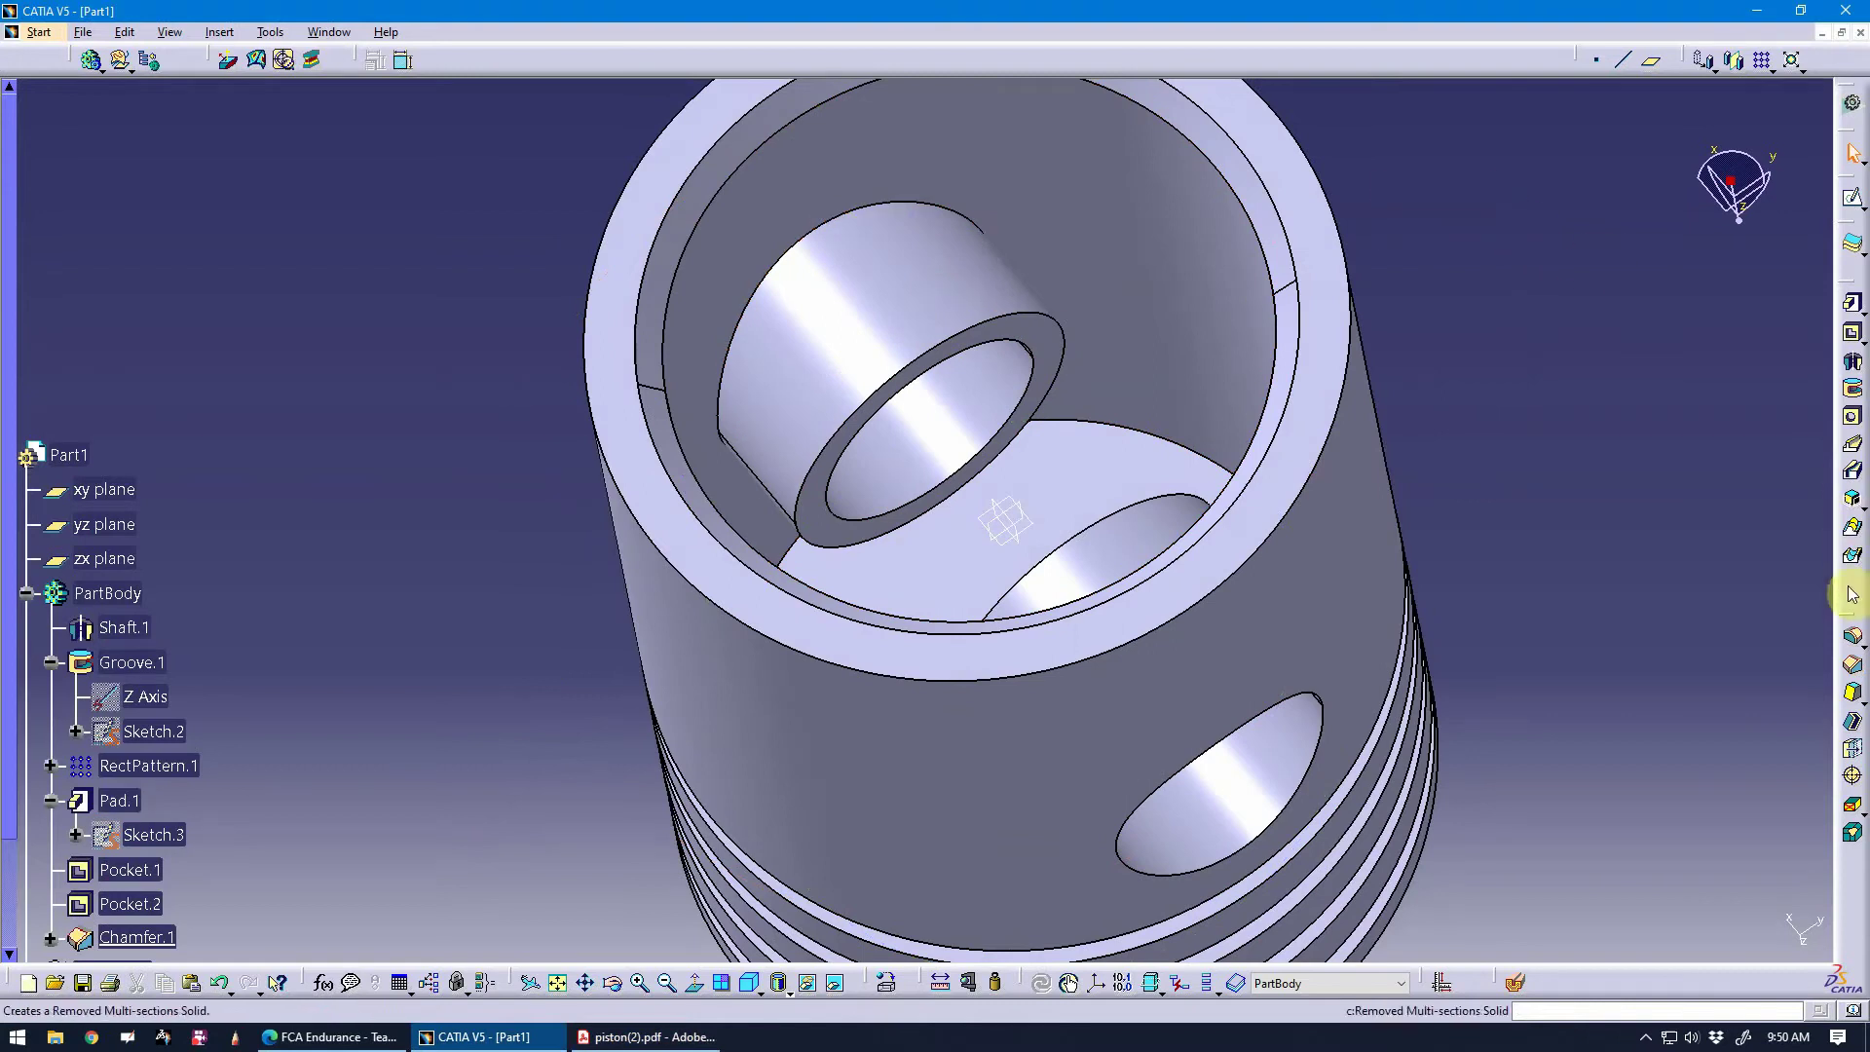
left_click(624, 1036)
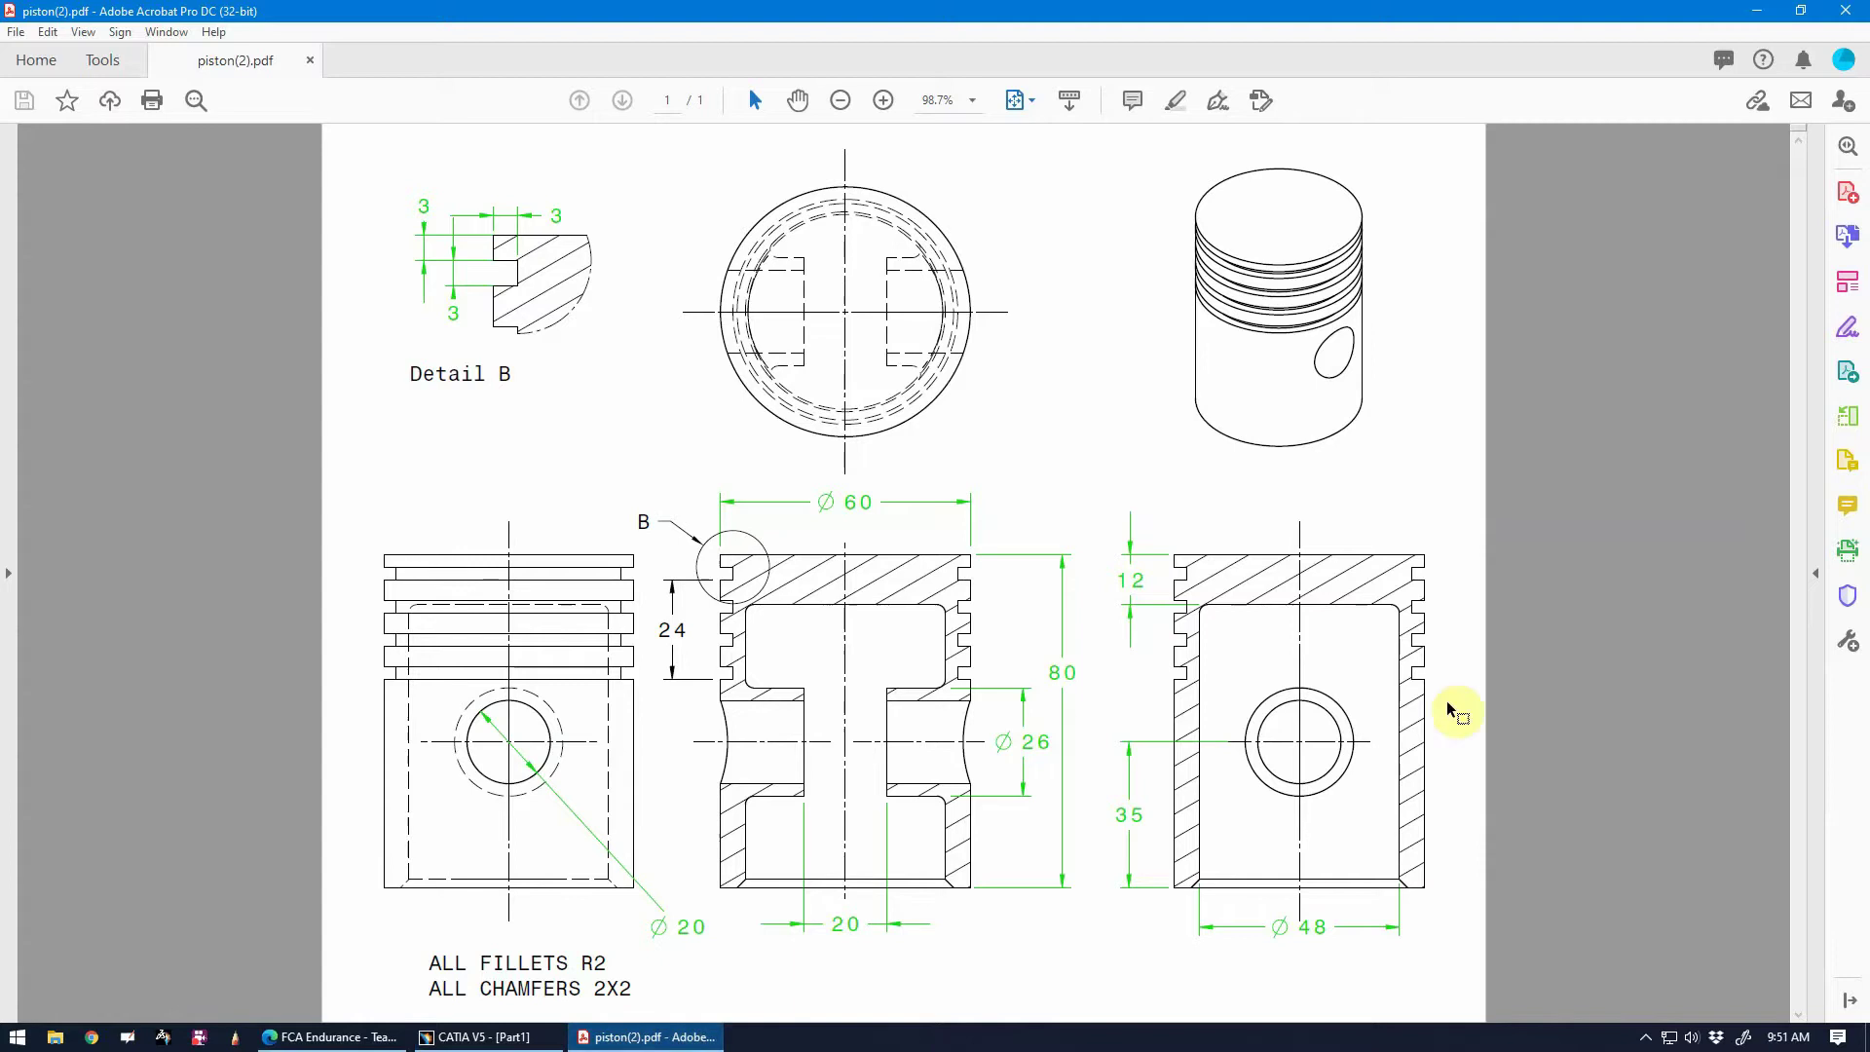
left_click(467, 1038)
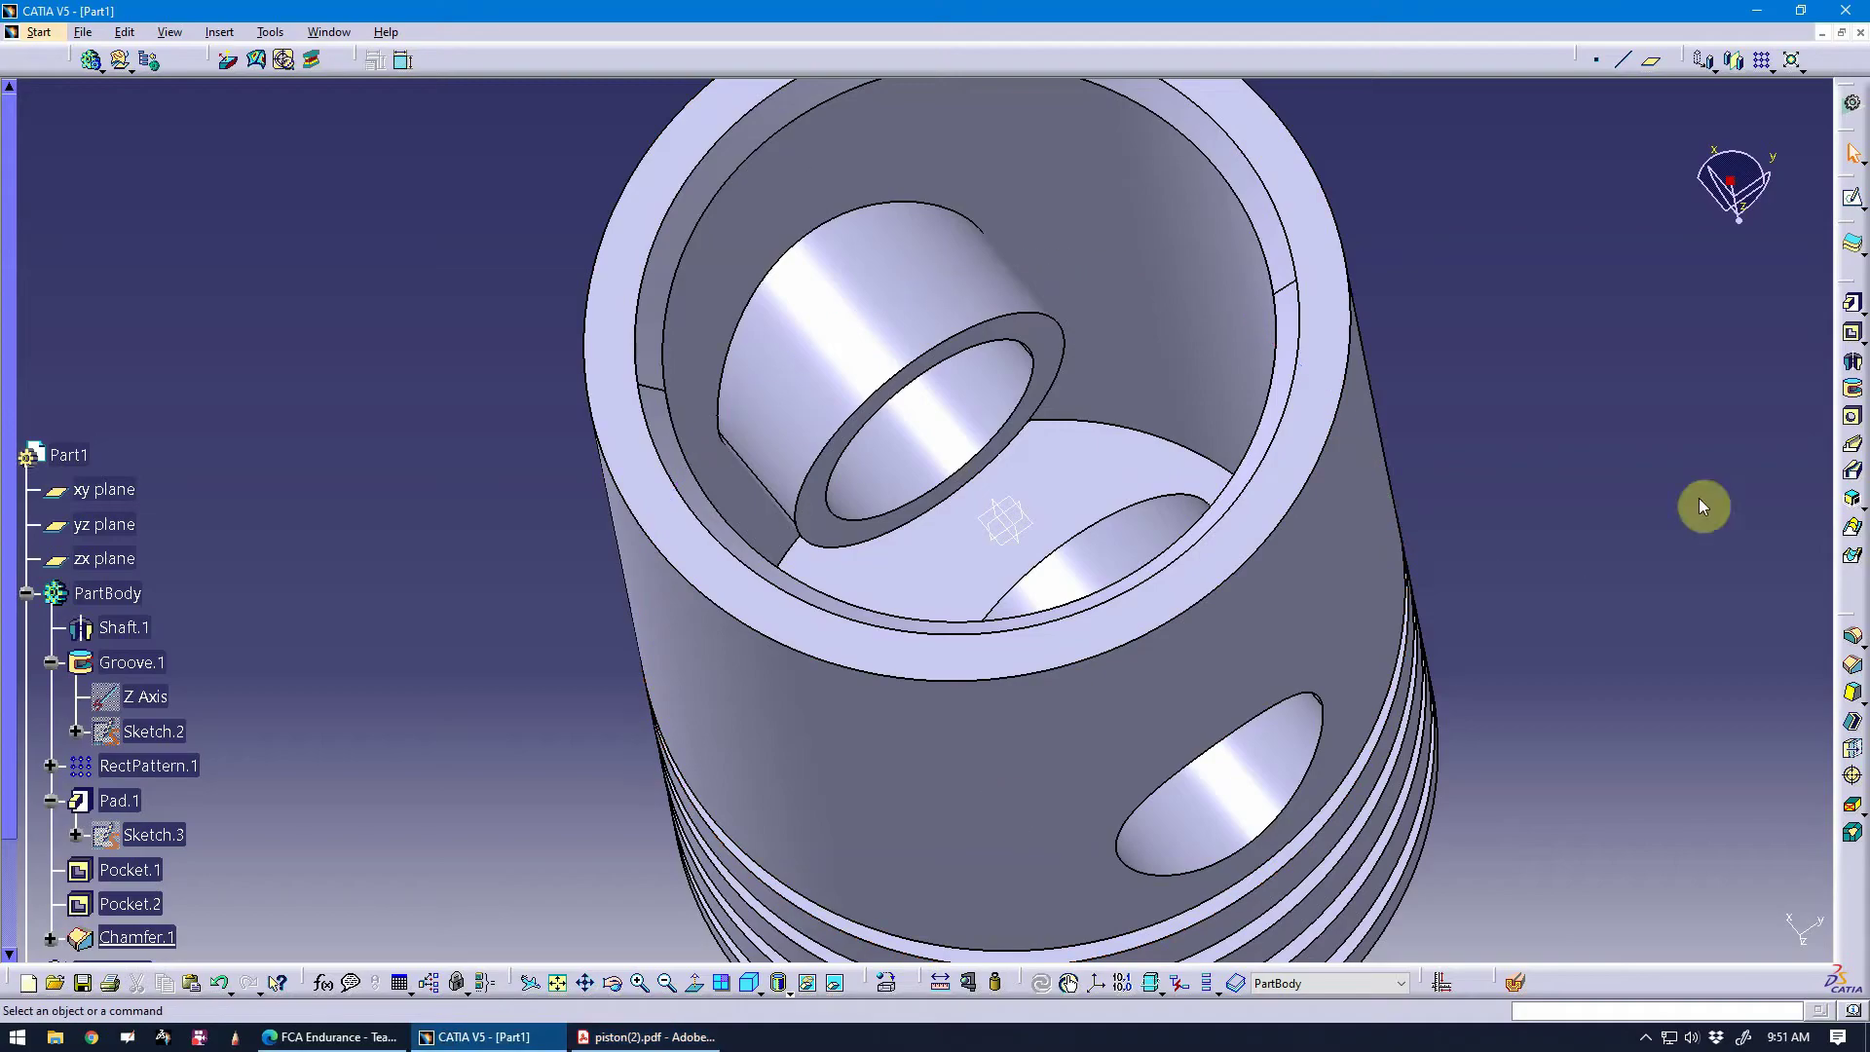
left_click(1848, 635)
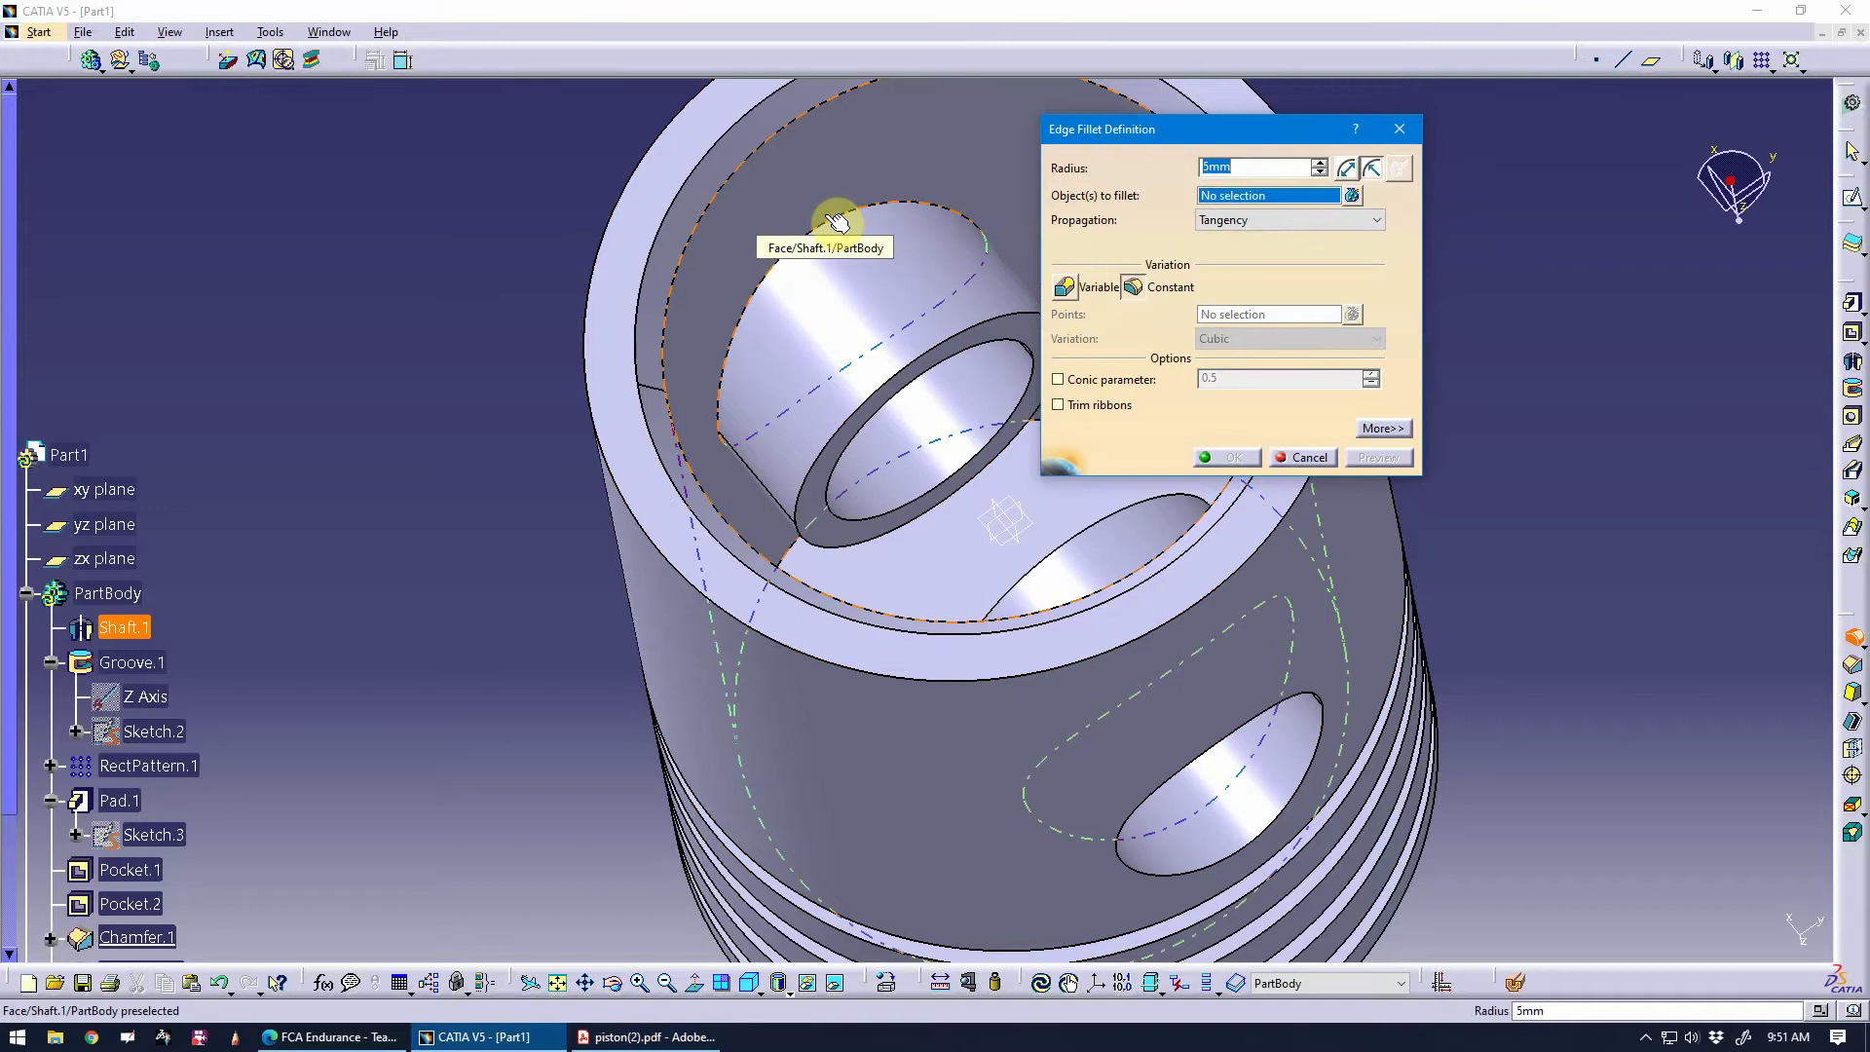
left_click(818, 240)
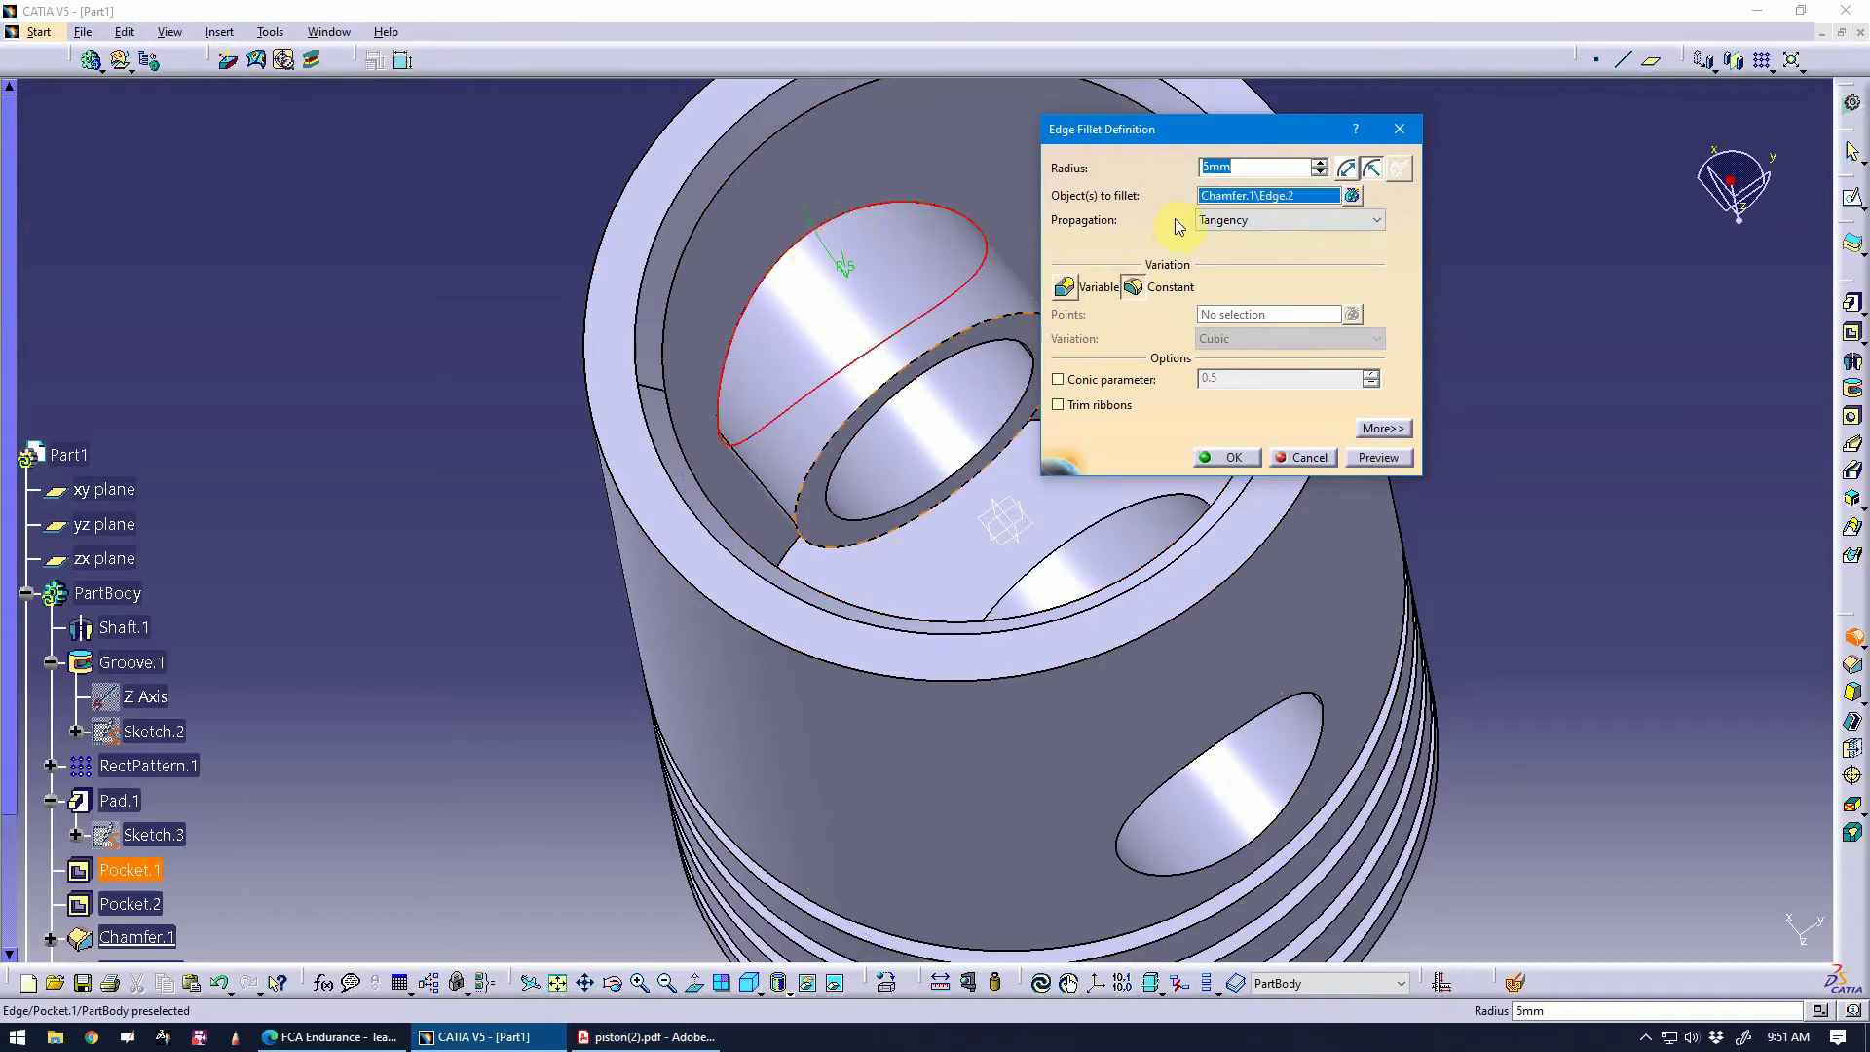
middle_click_drag(968, 451, 926, 555)
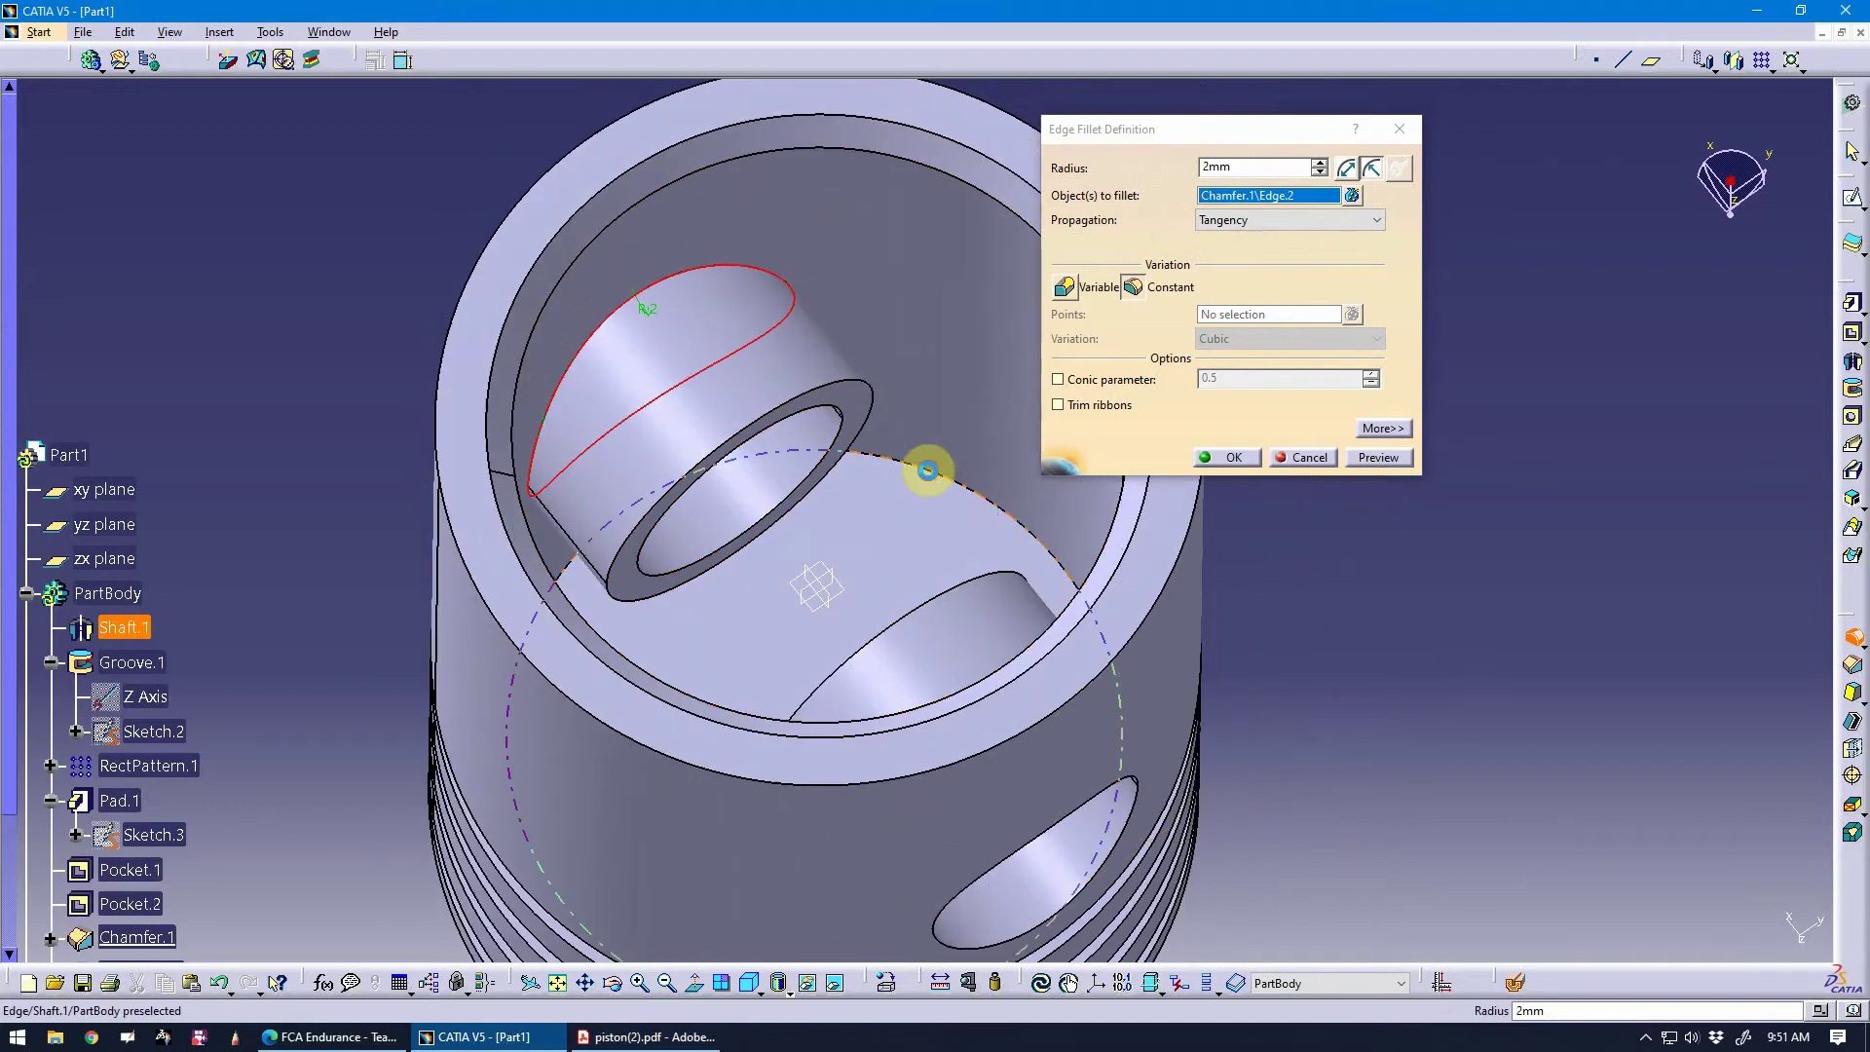
left_click(937, 471)
middle_click_drag(937, 471, 779, 692)
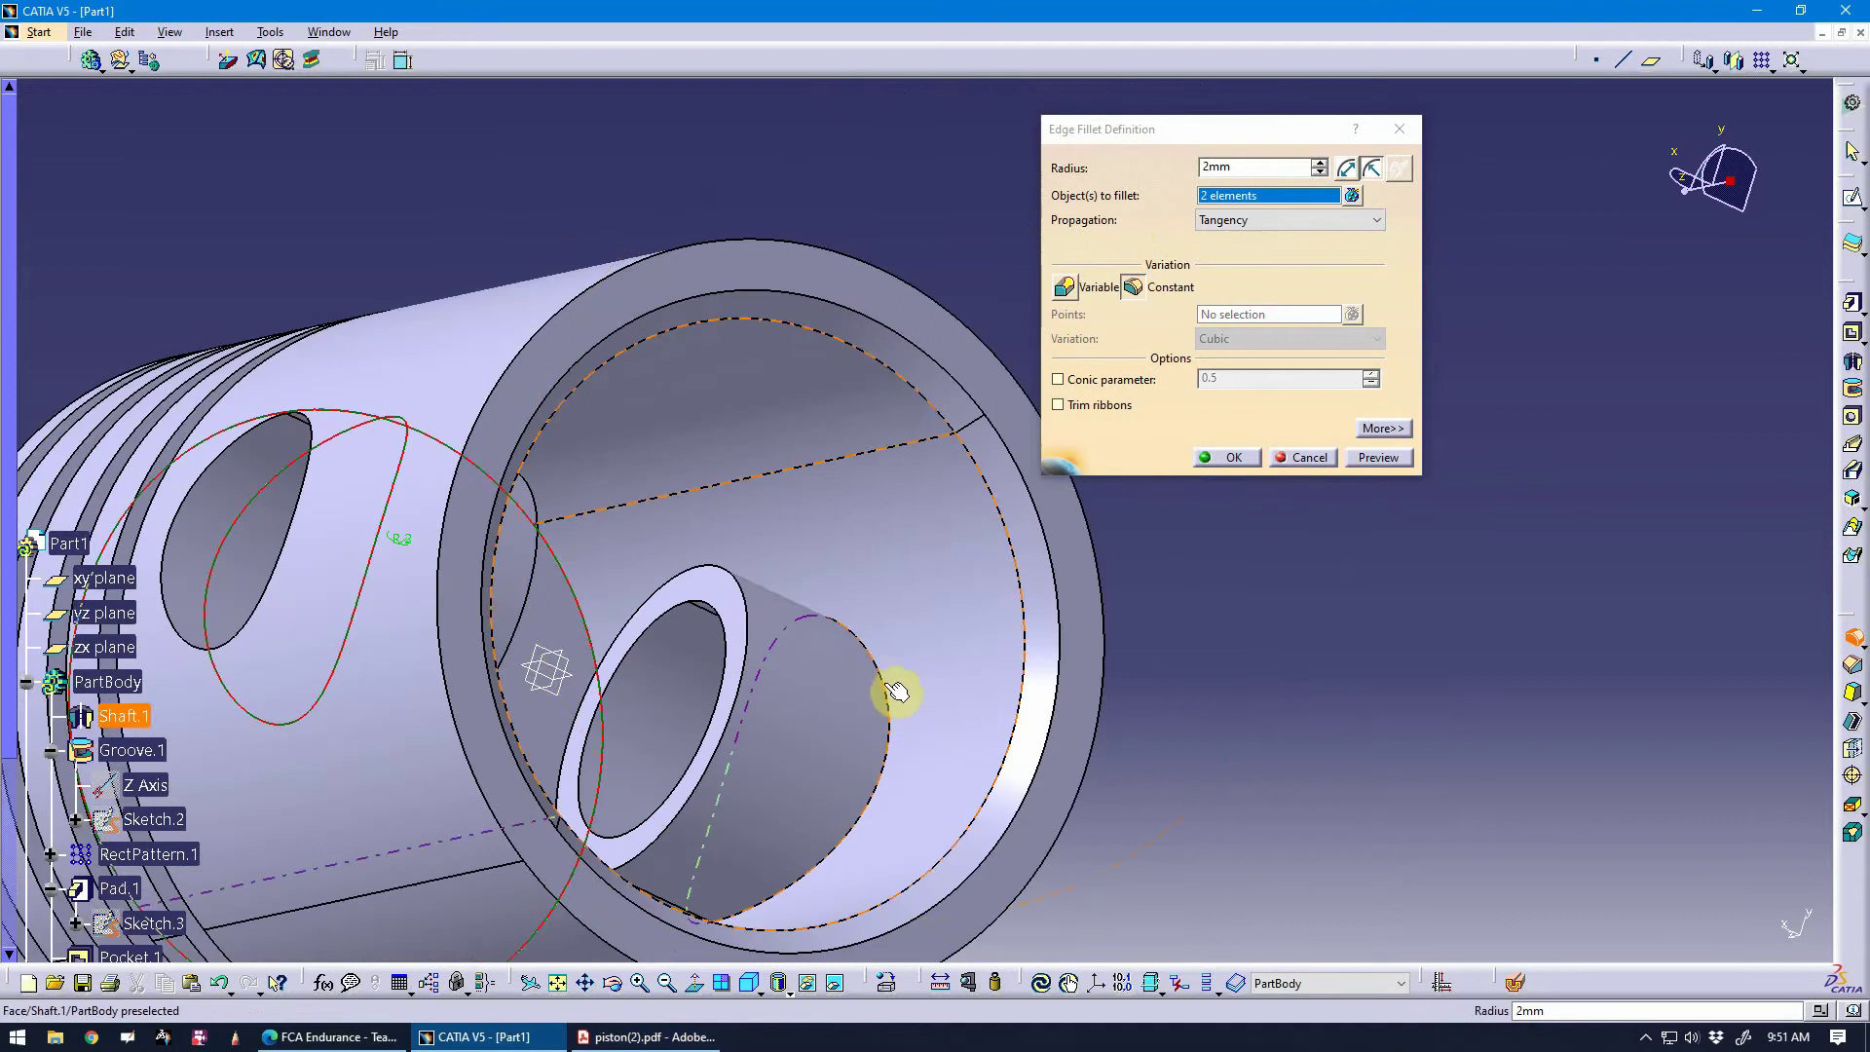
left_click(892, 685)
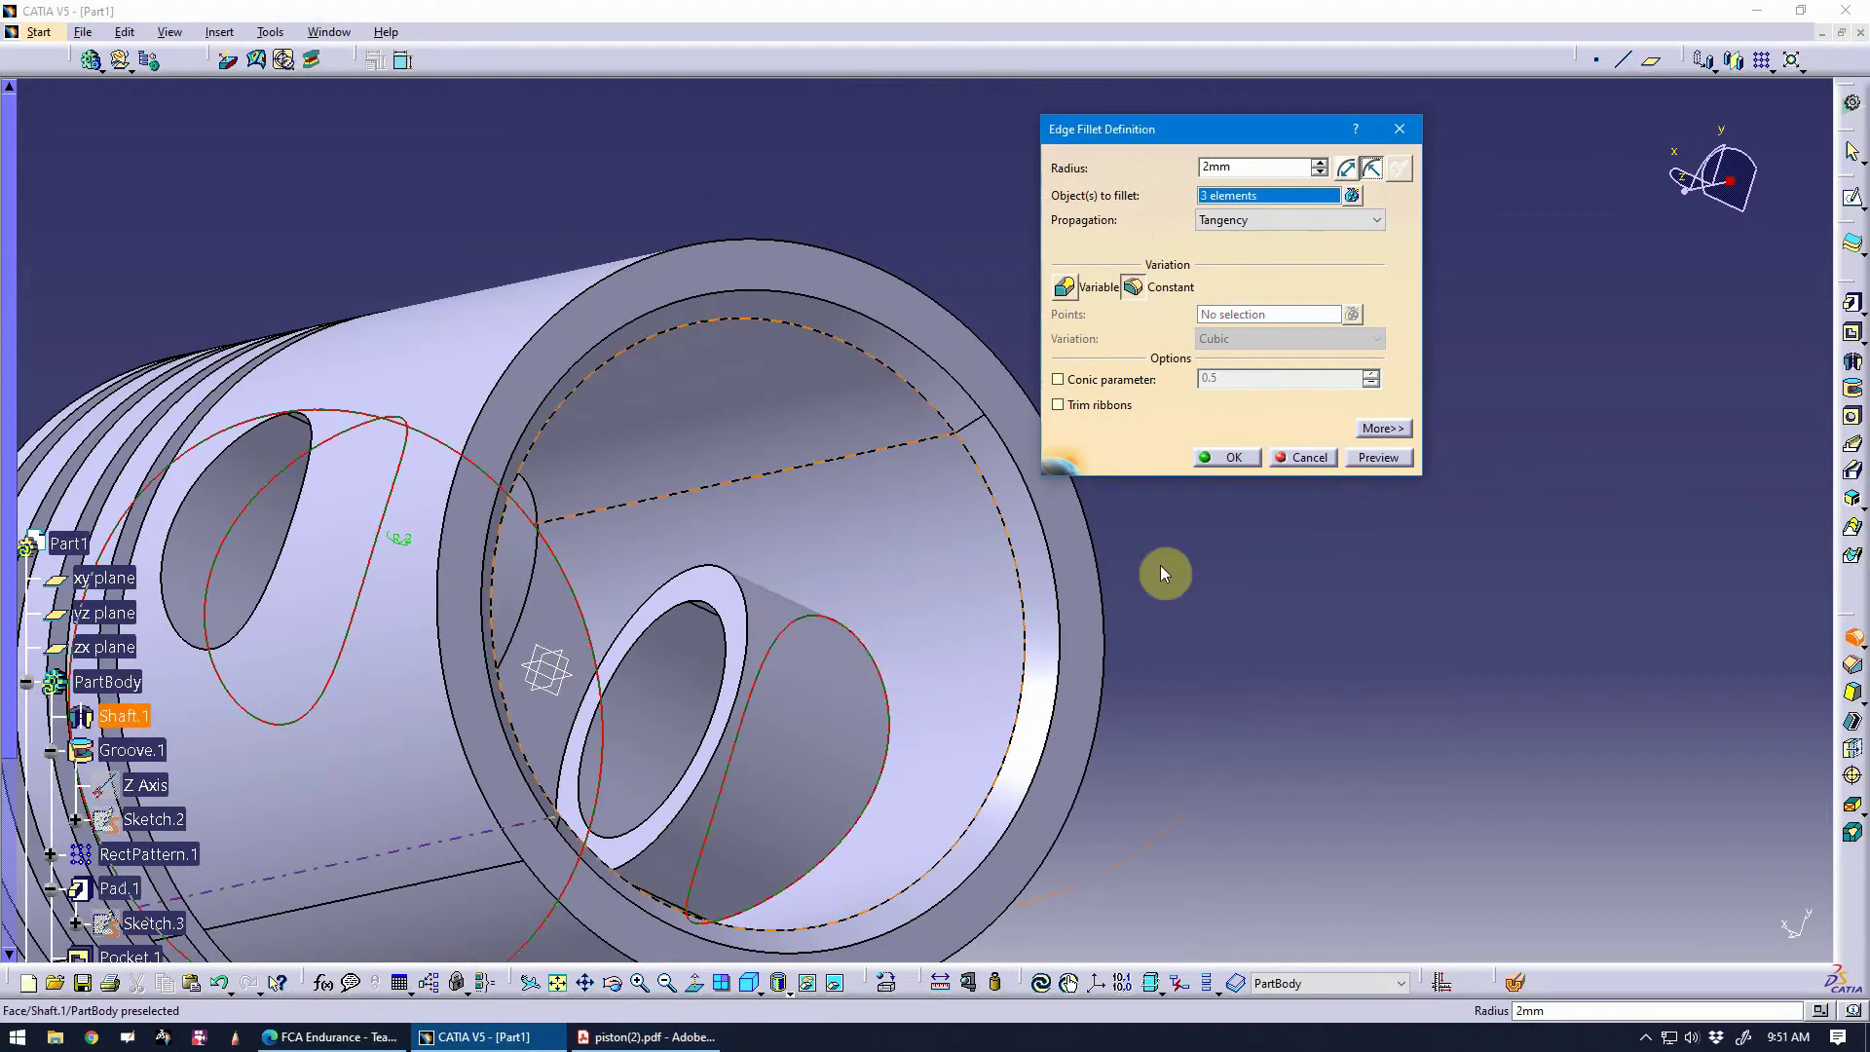
left_click(1363, 455)
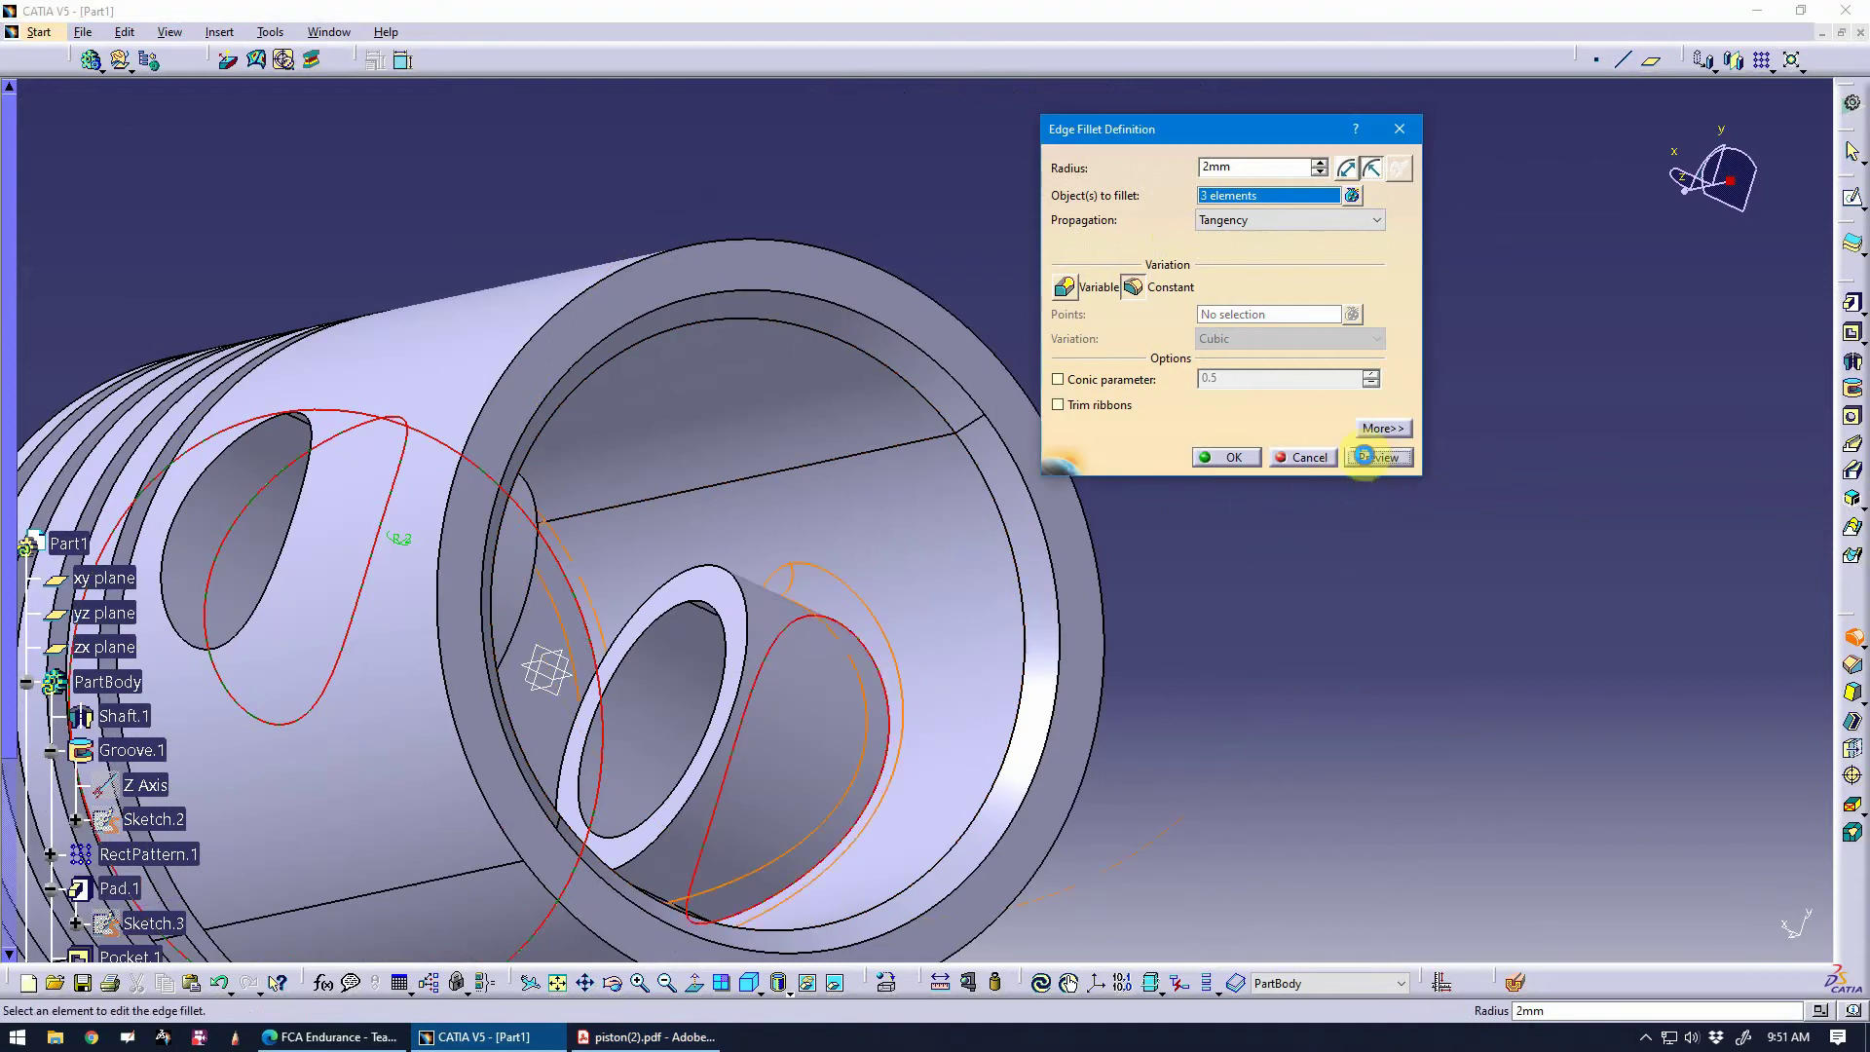
left_click(1233, 457)
Examine the finished piston from the outside and review its feature tree, selecting the groove's sketch and collapsing the groove branch.
middle_click_drag(1290, 421, 863, 622)
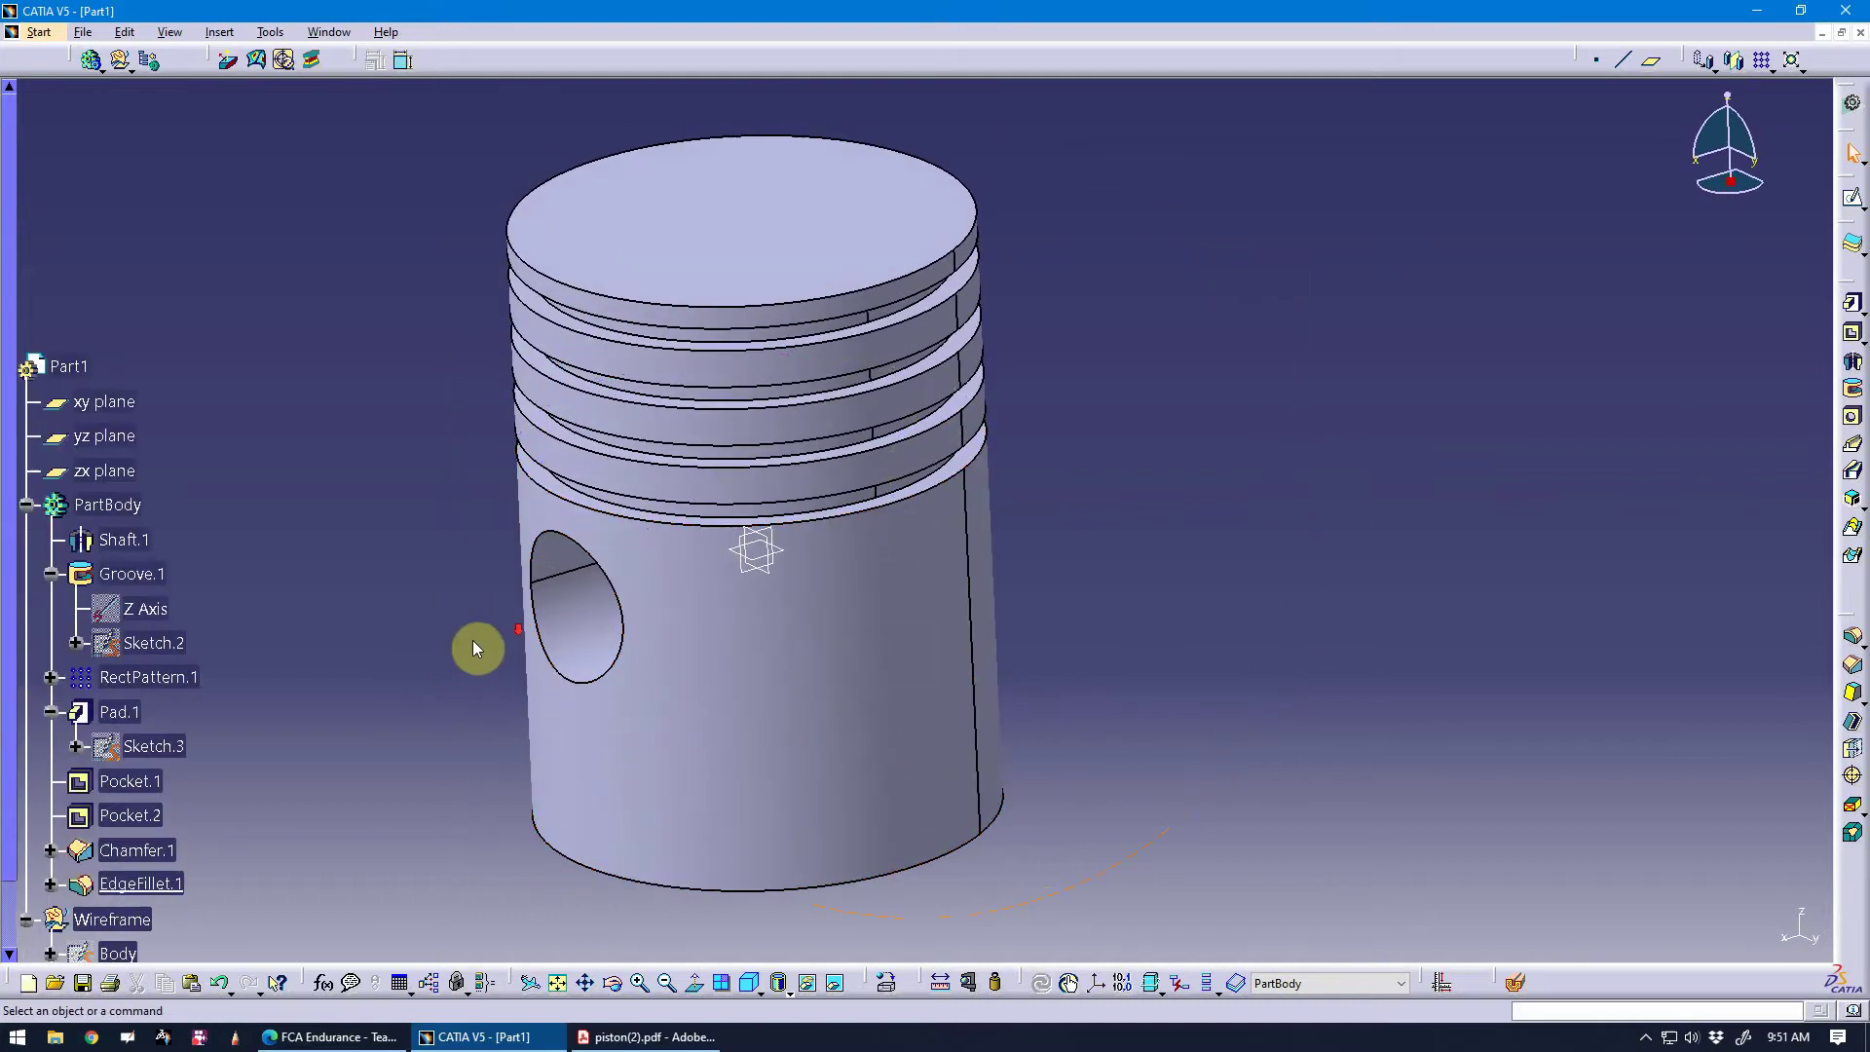
scroll(477, 647, "down", 5)
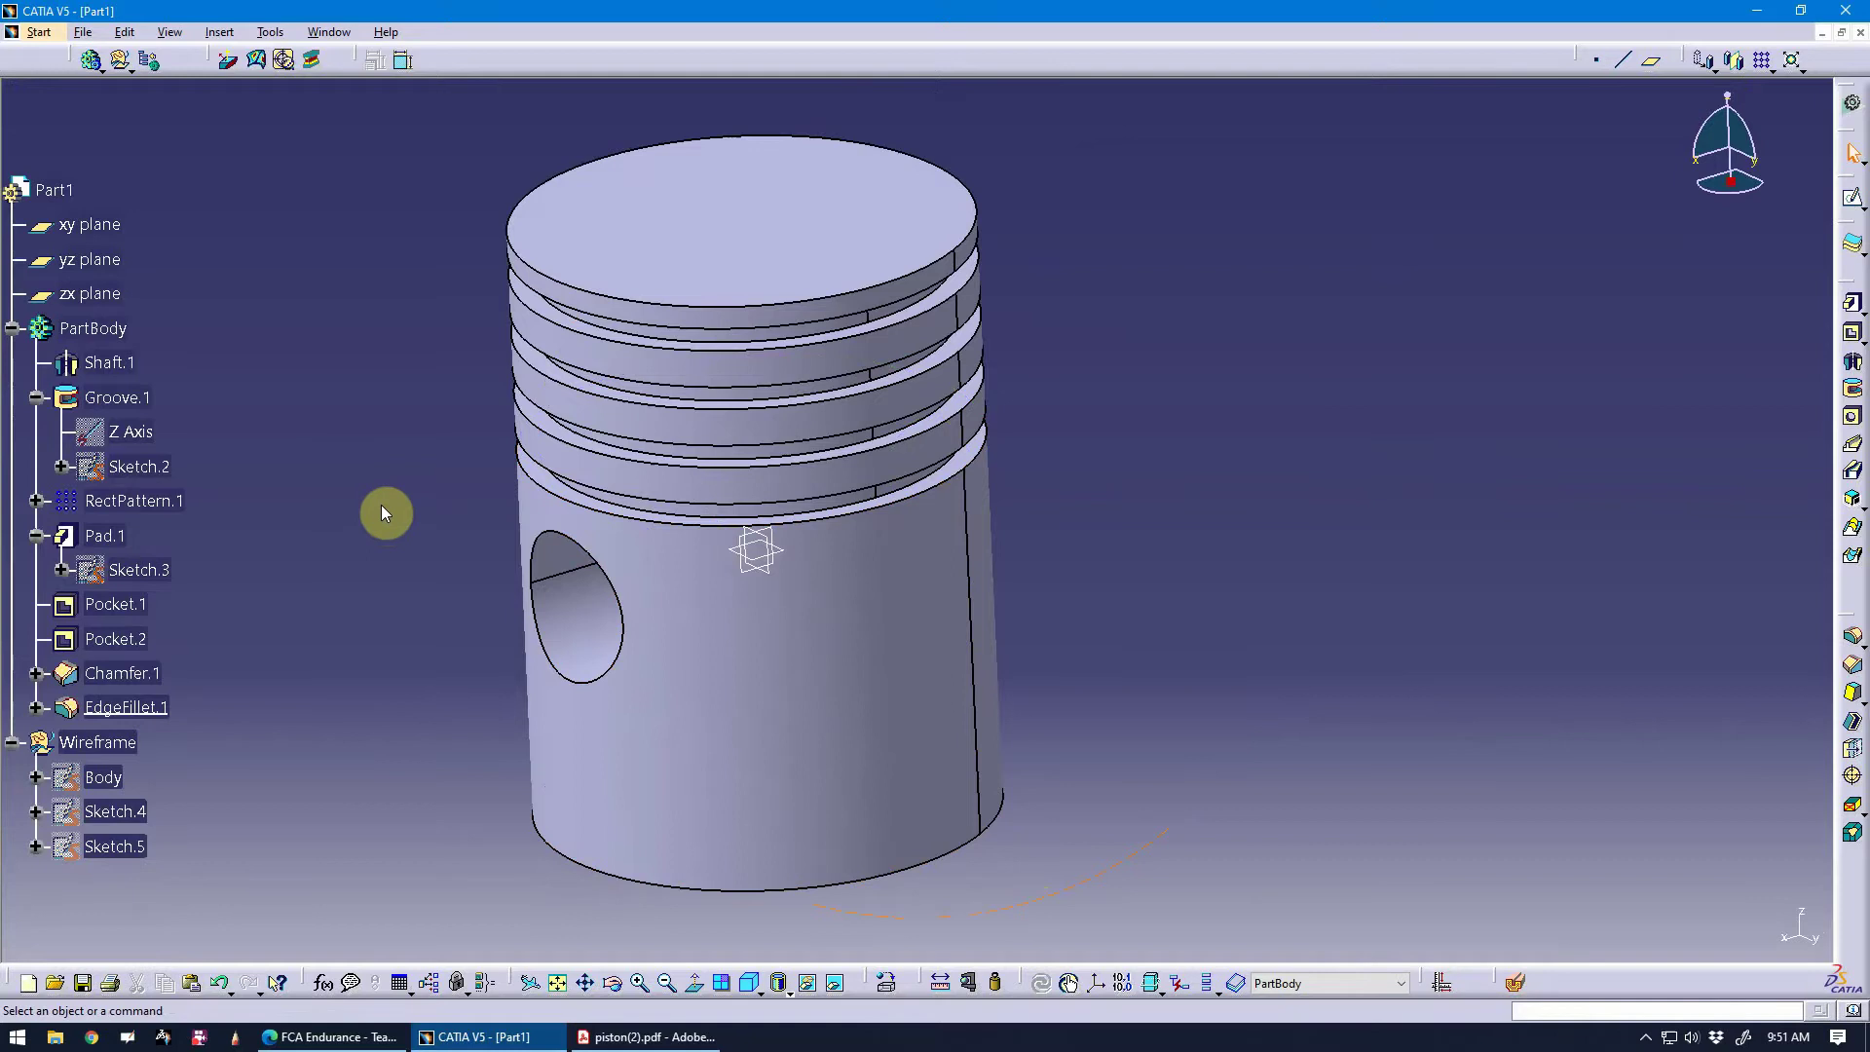
middle_click_drag(416, 526, 509, 564)
scroll(333, 670, "up", 3)
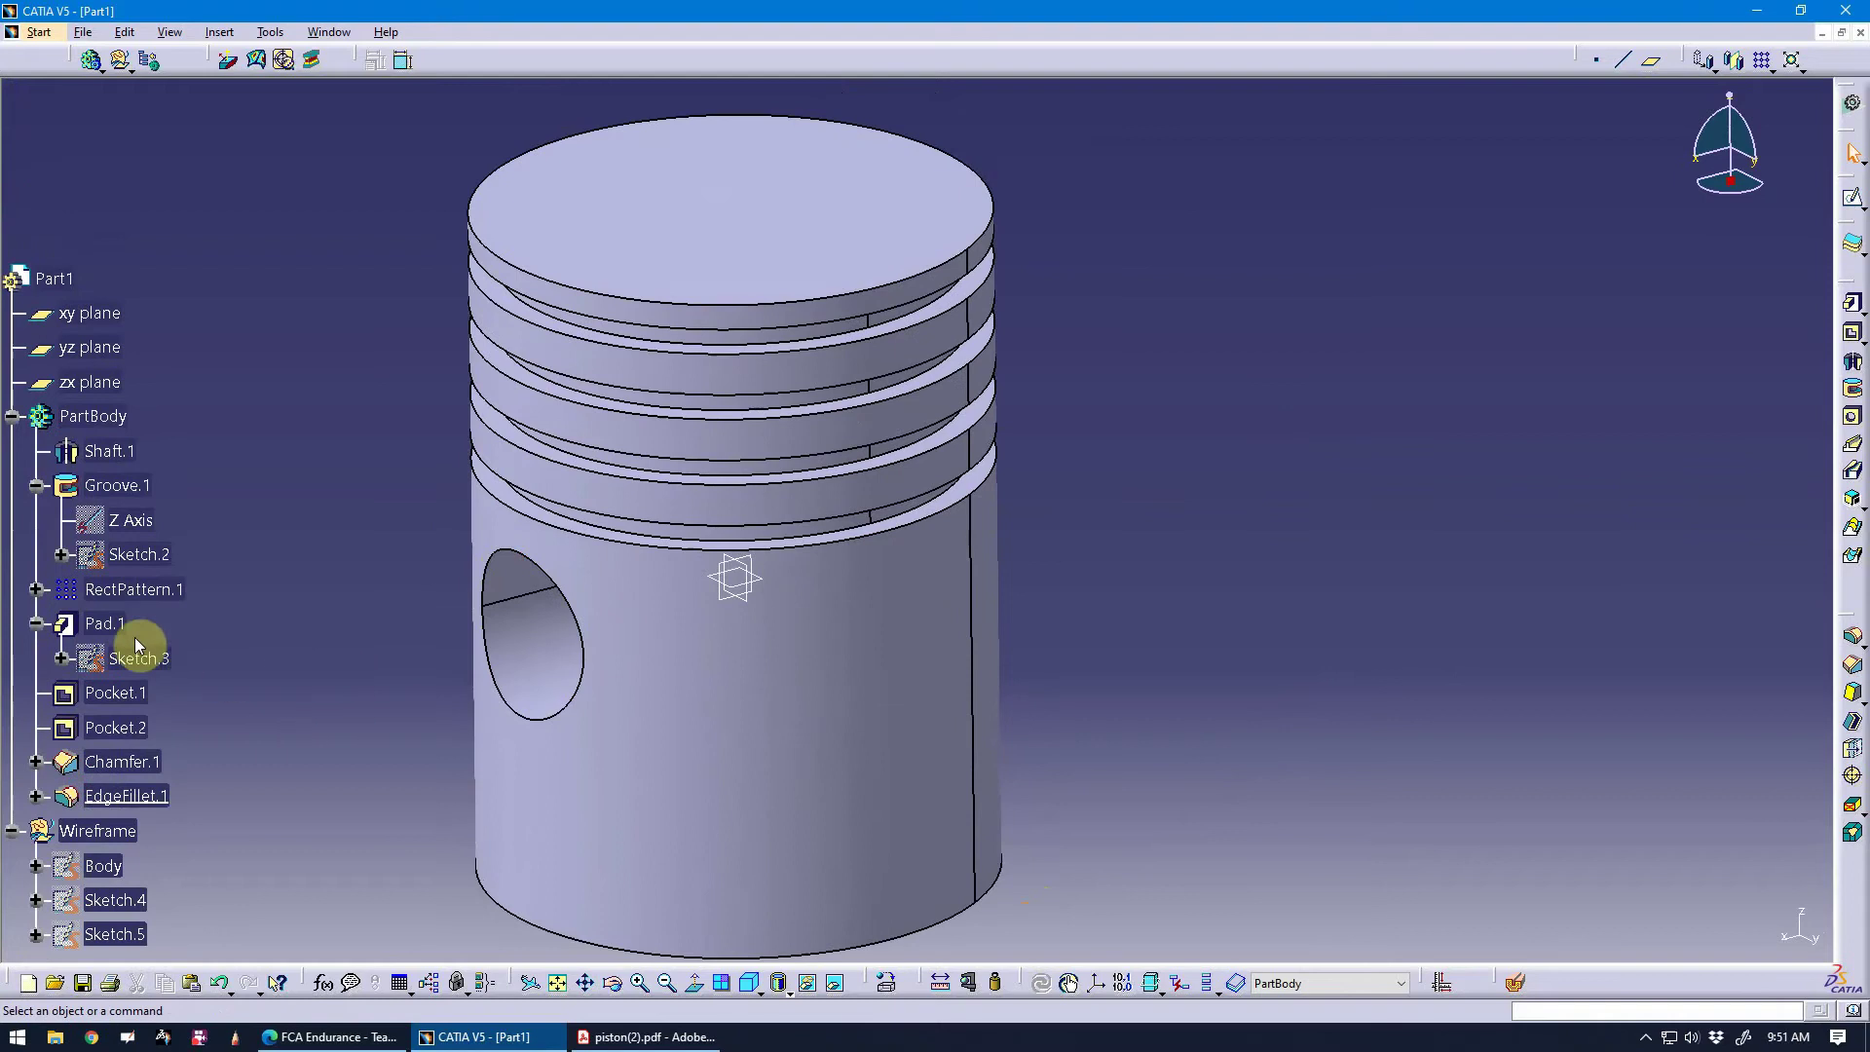
scroll(194, 584, "down", 6)
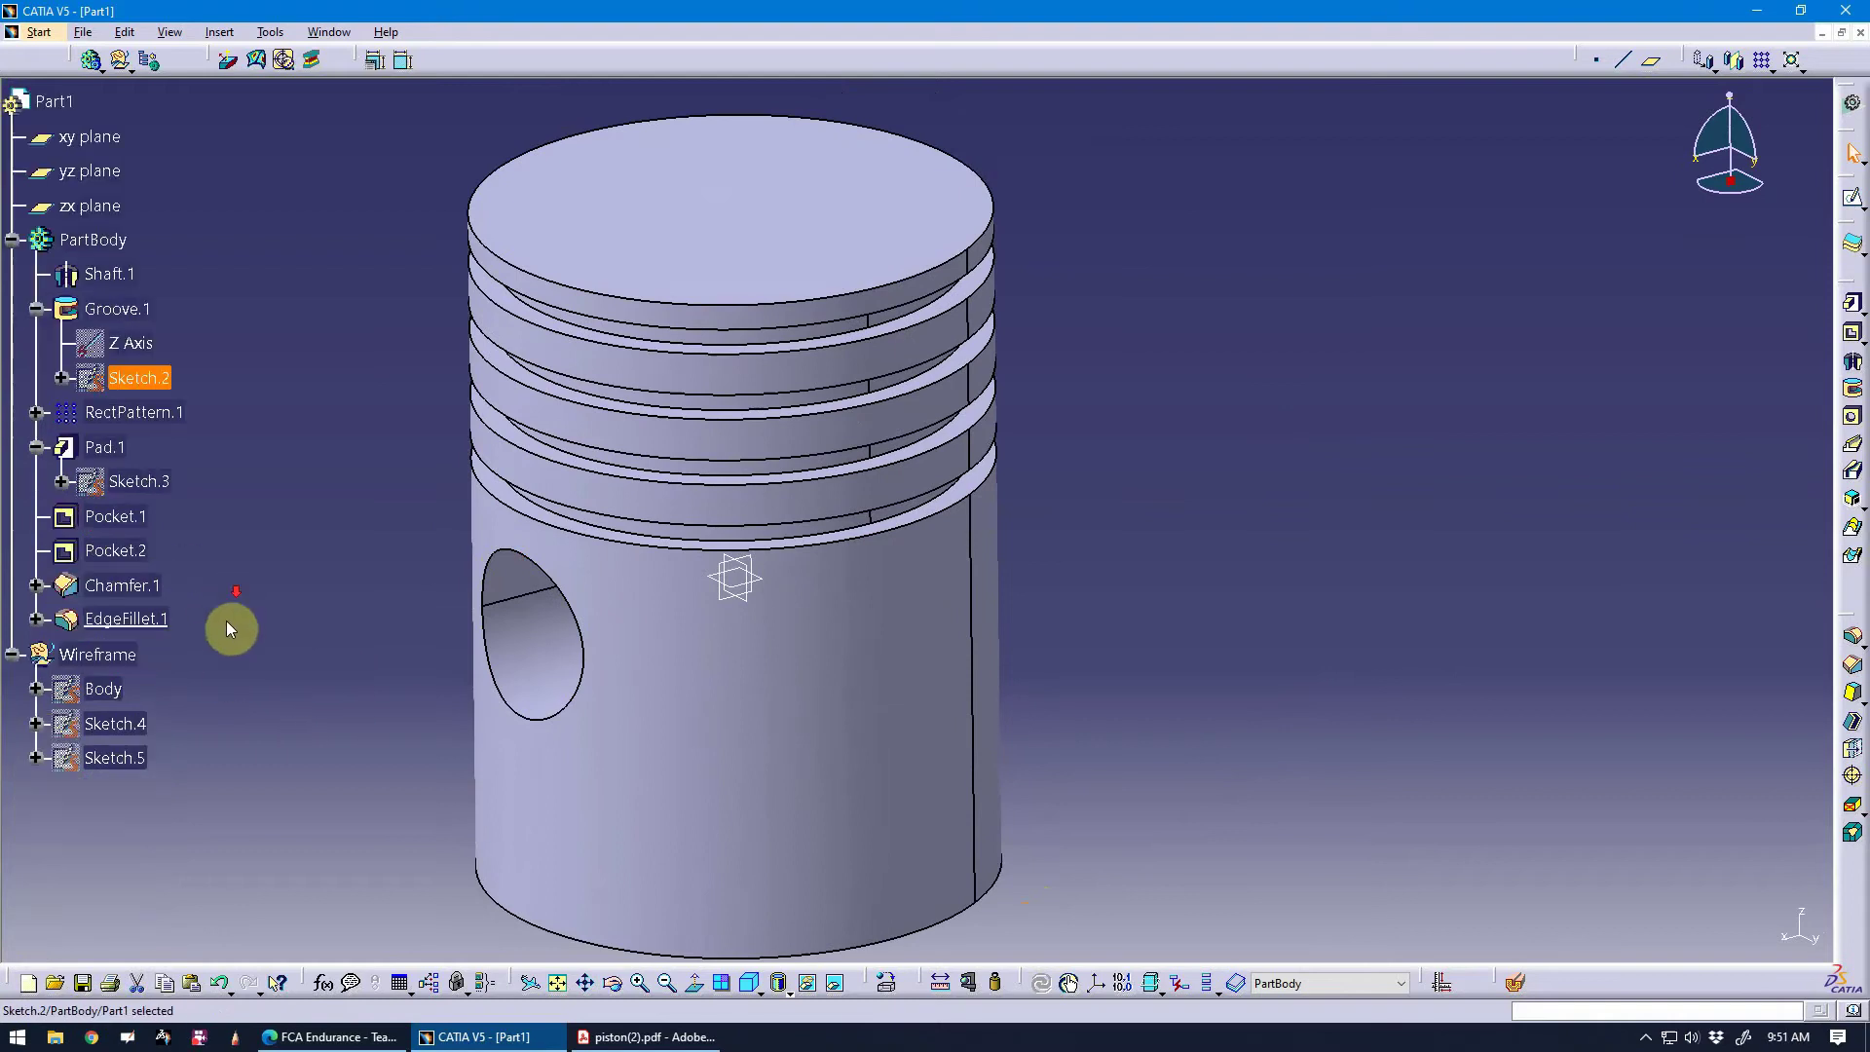
left_click(138, 379)
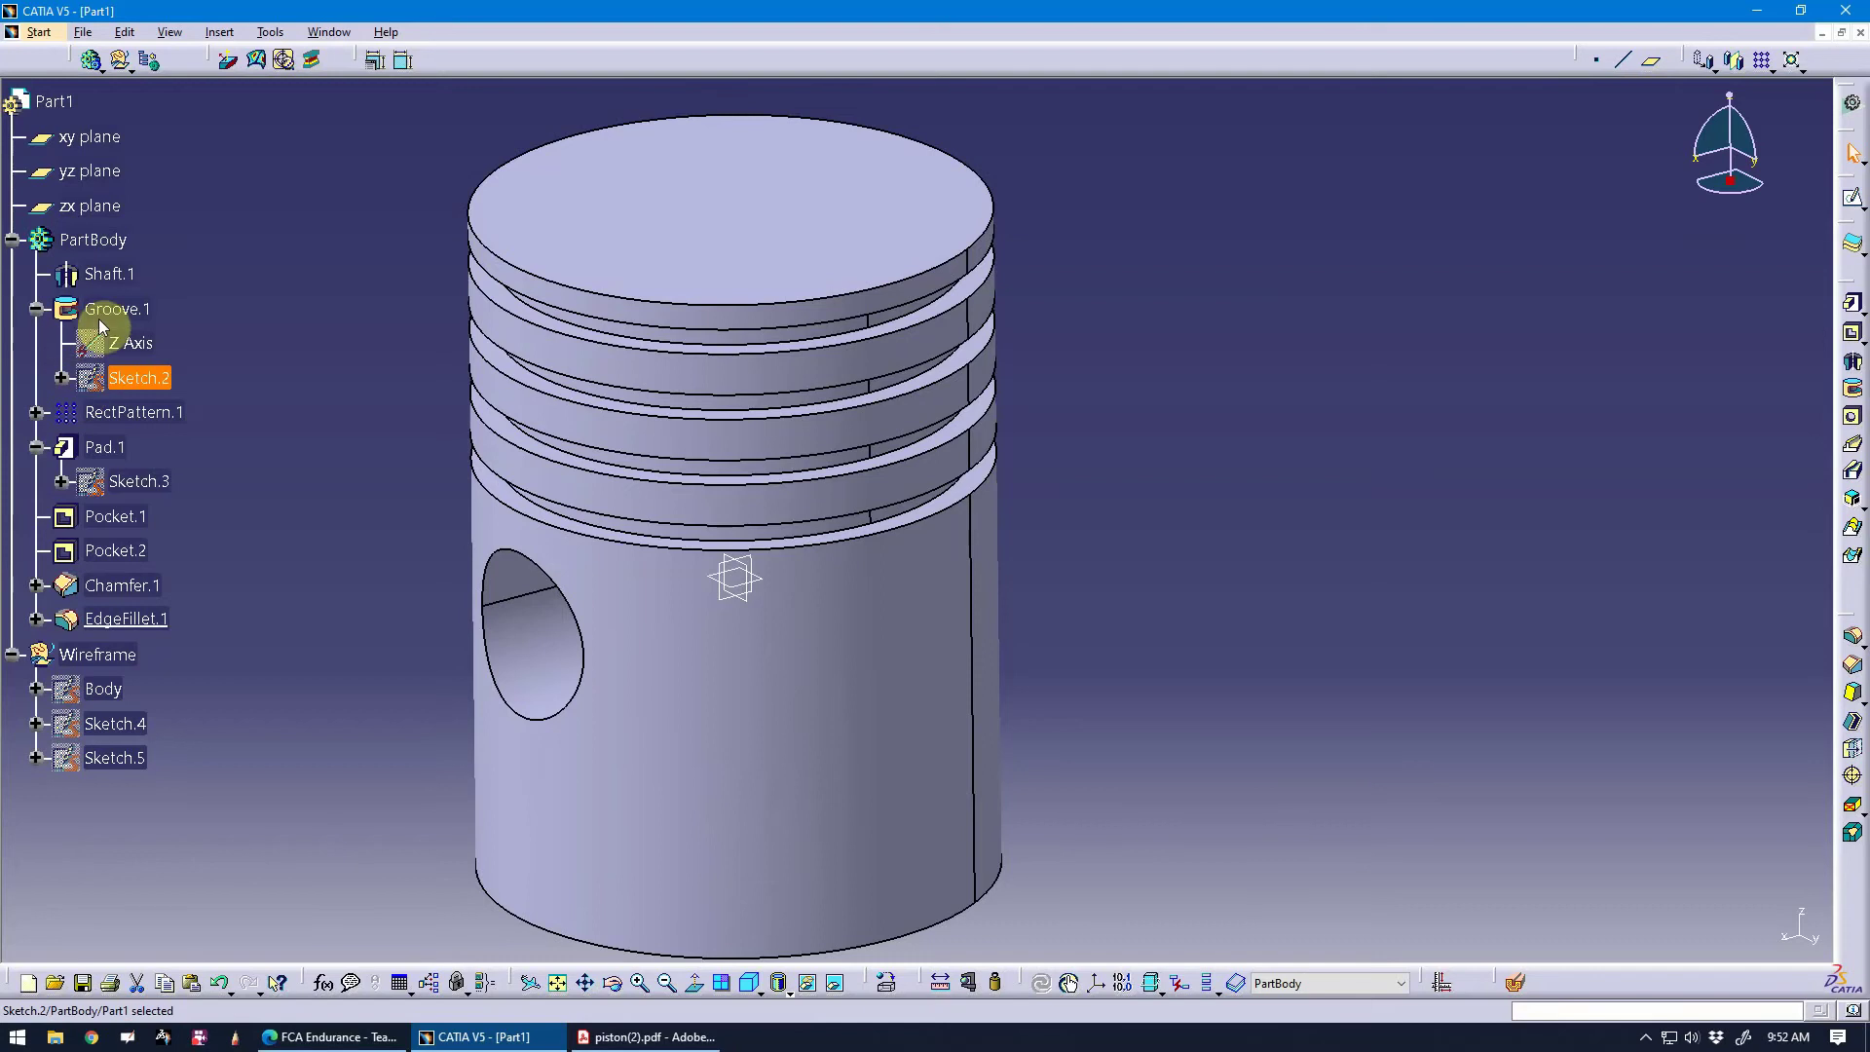
left_click(37, 309)
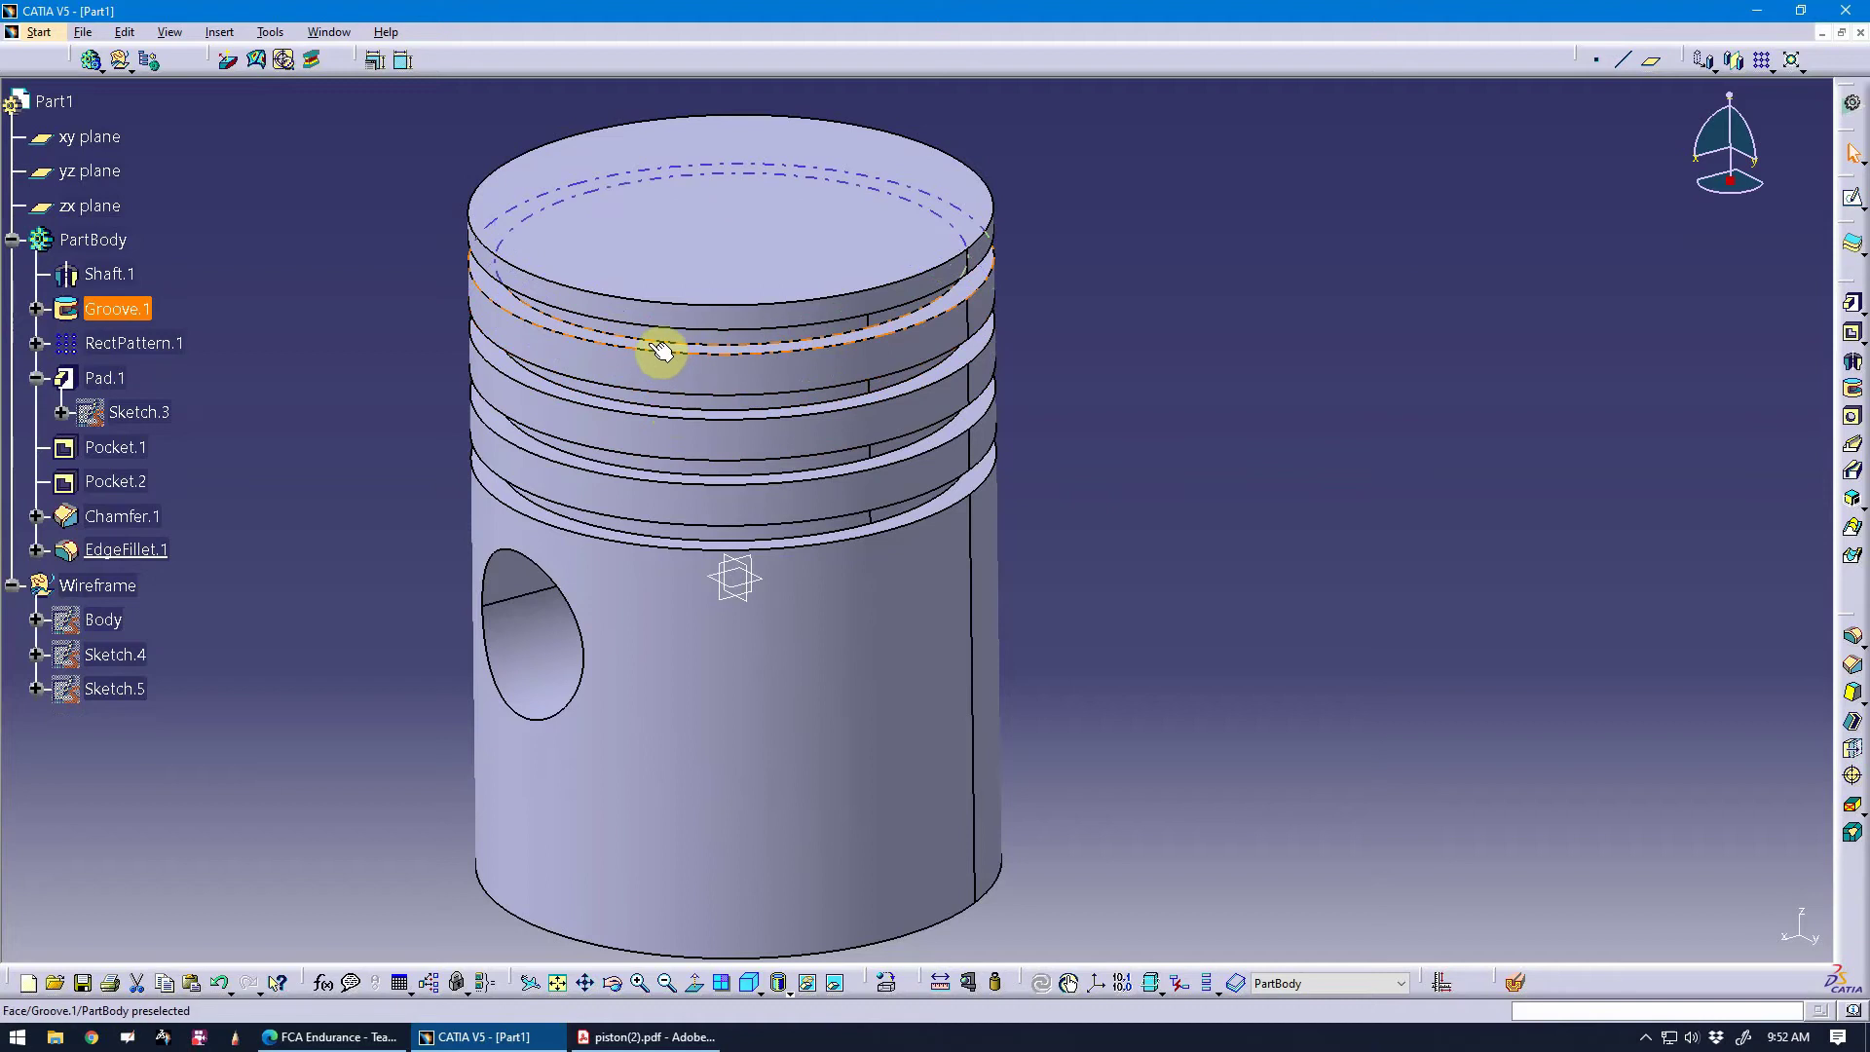
left_click(661, 351)
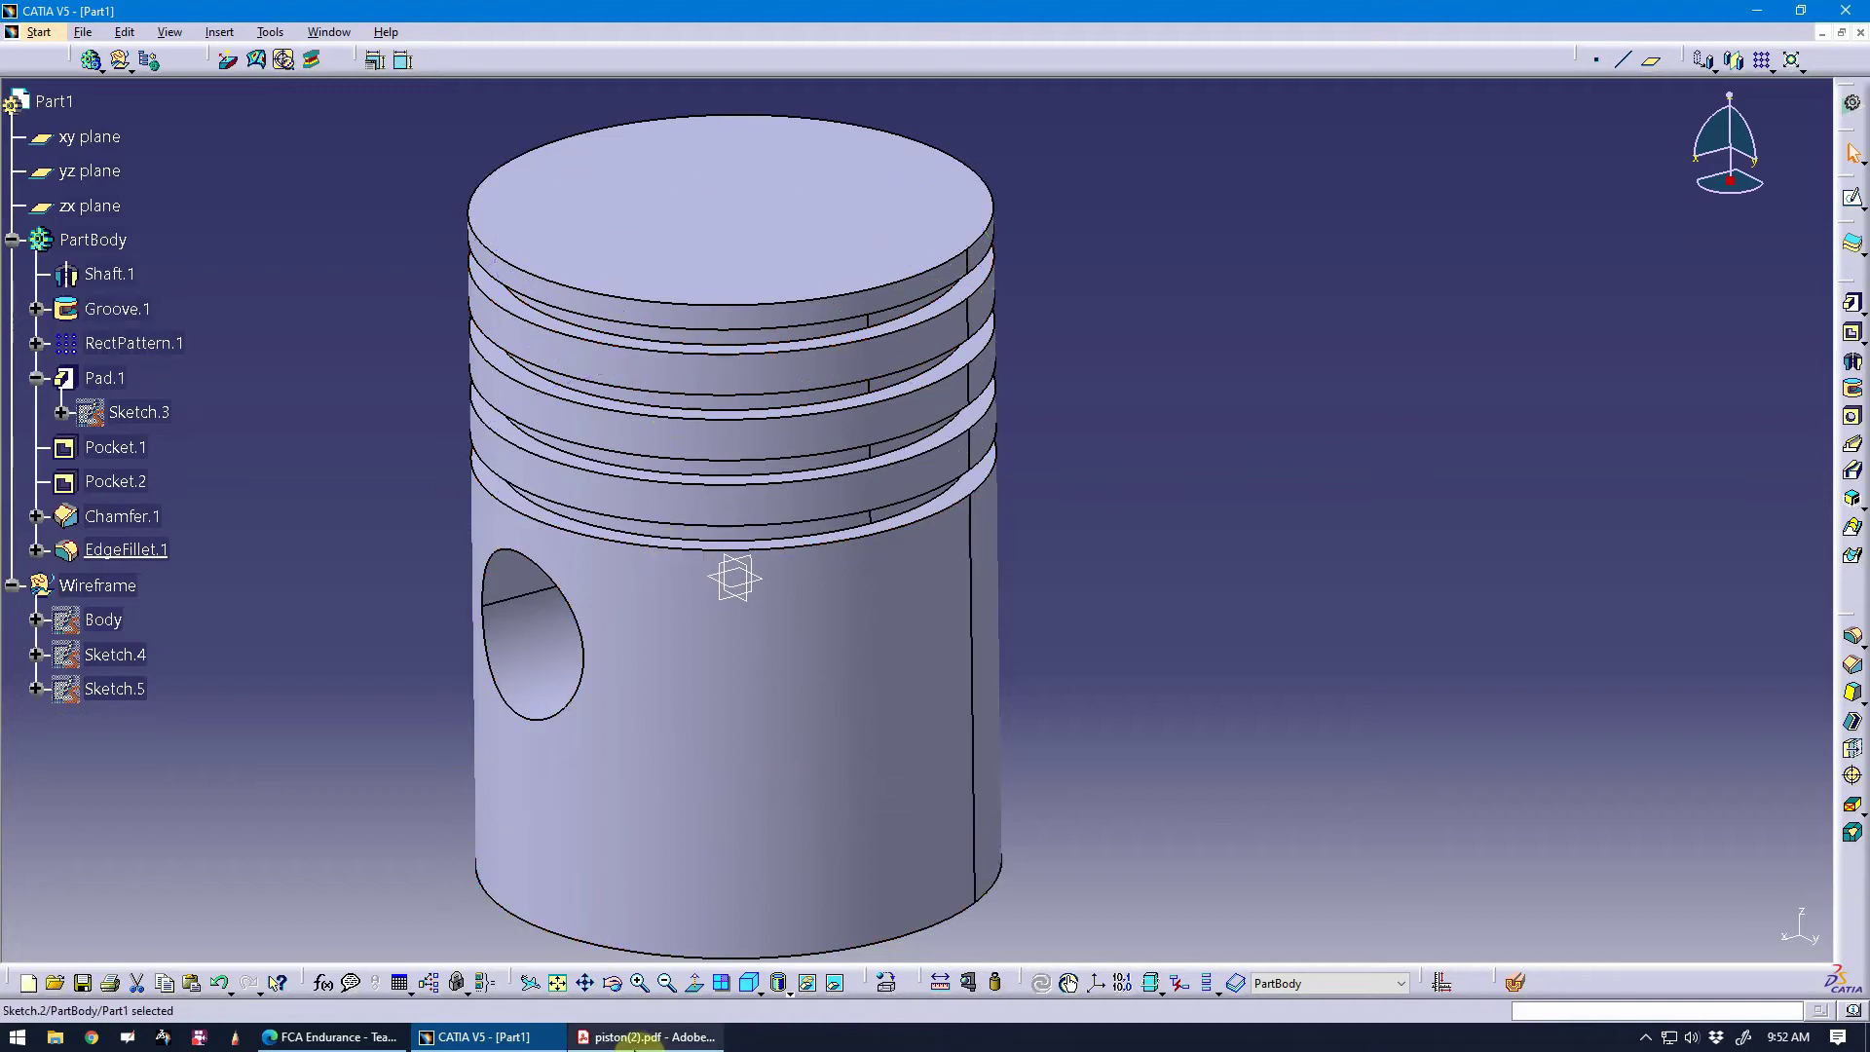
Check the ring groove layout in the PDF drawing and review the instance count and length in the grooves' rectangular pattern definition.
left_click(635, 1040)
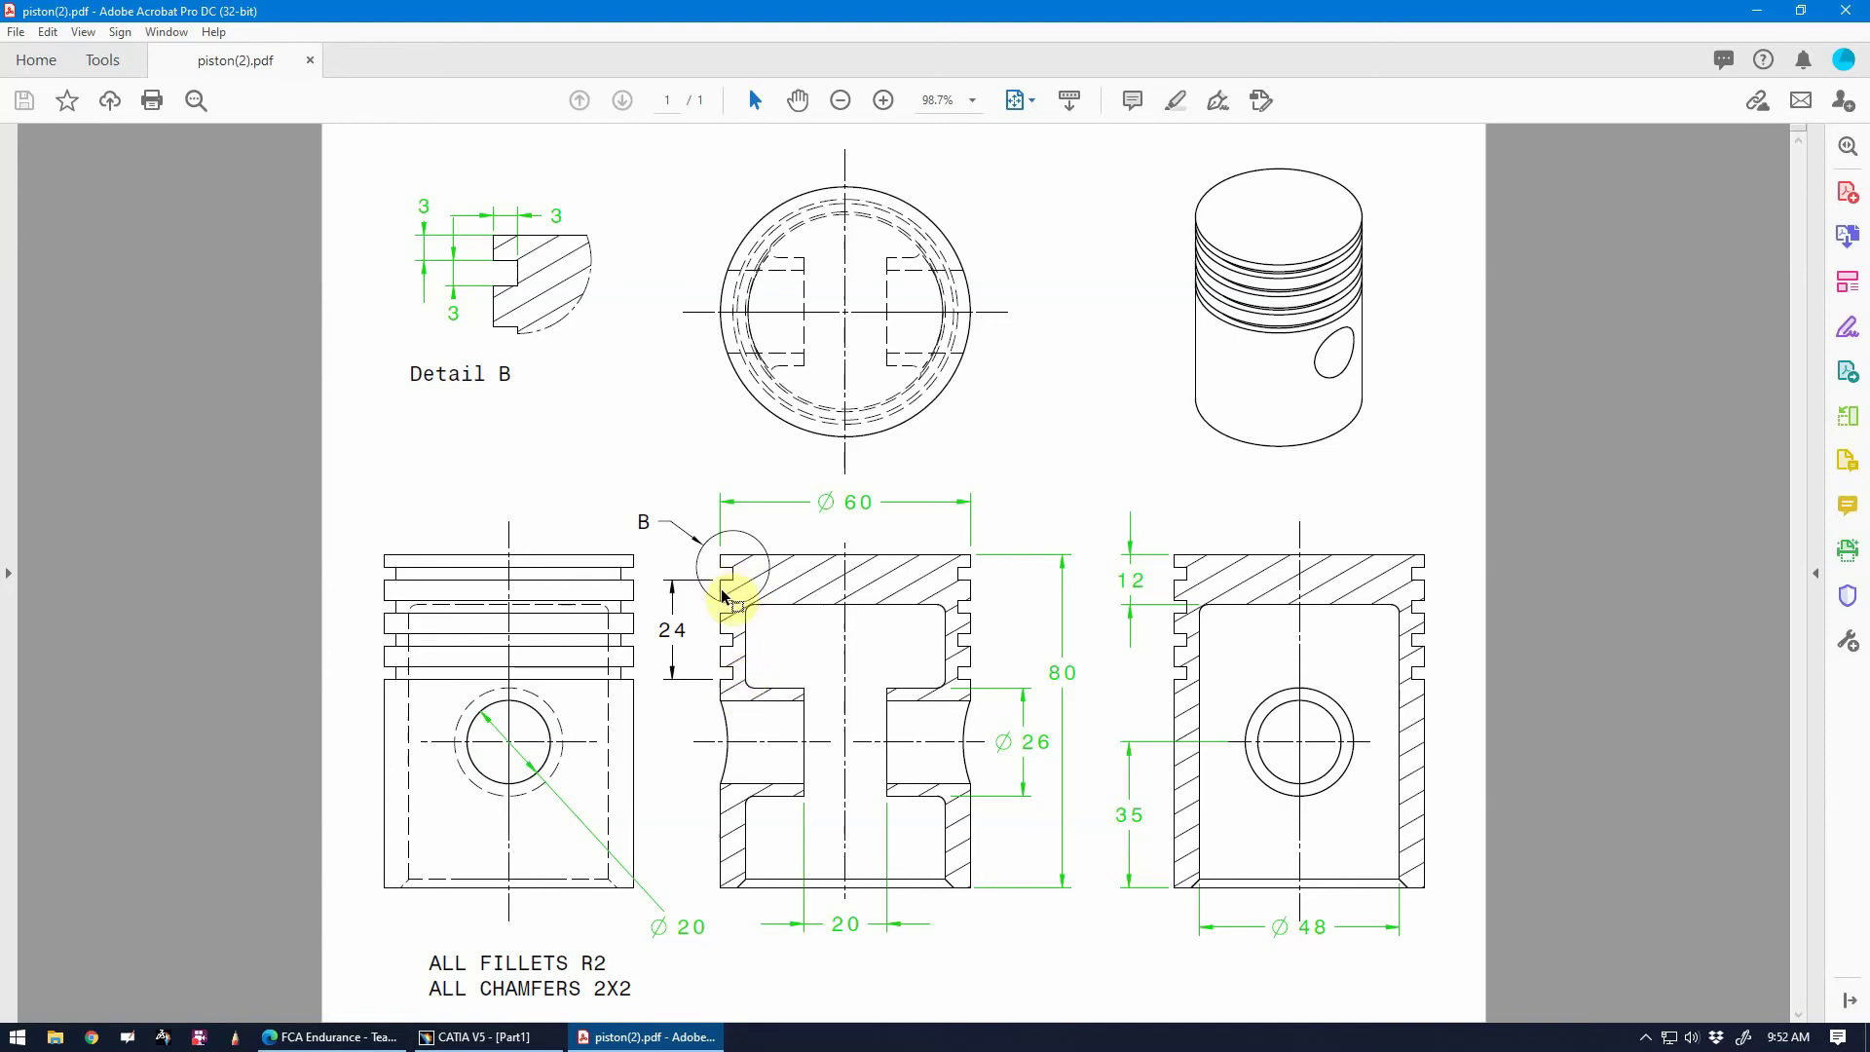
left_click(524, 1040)
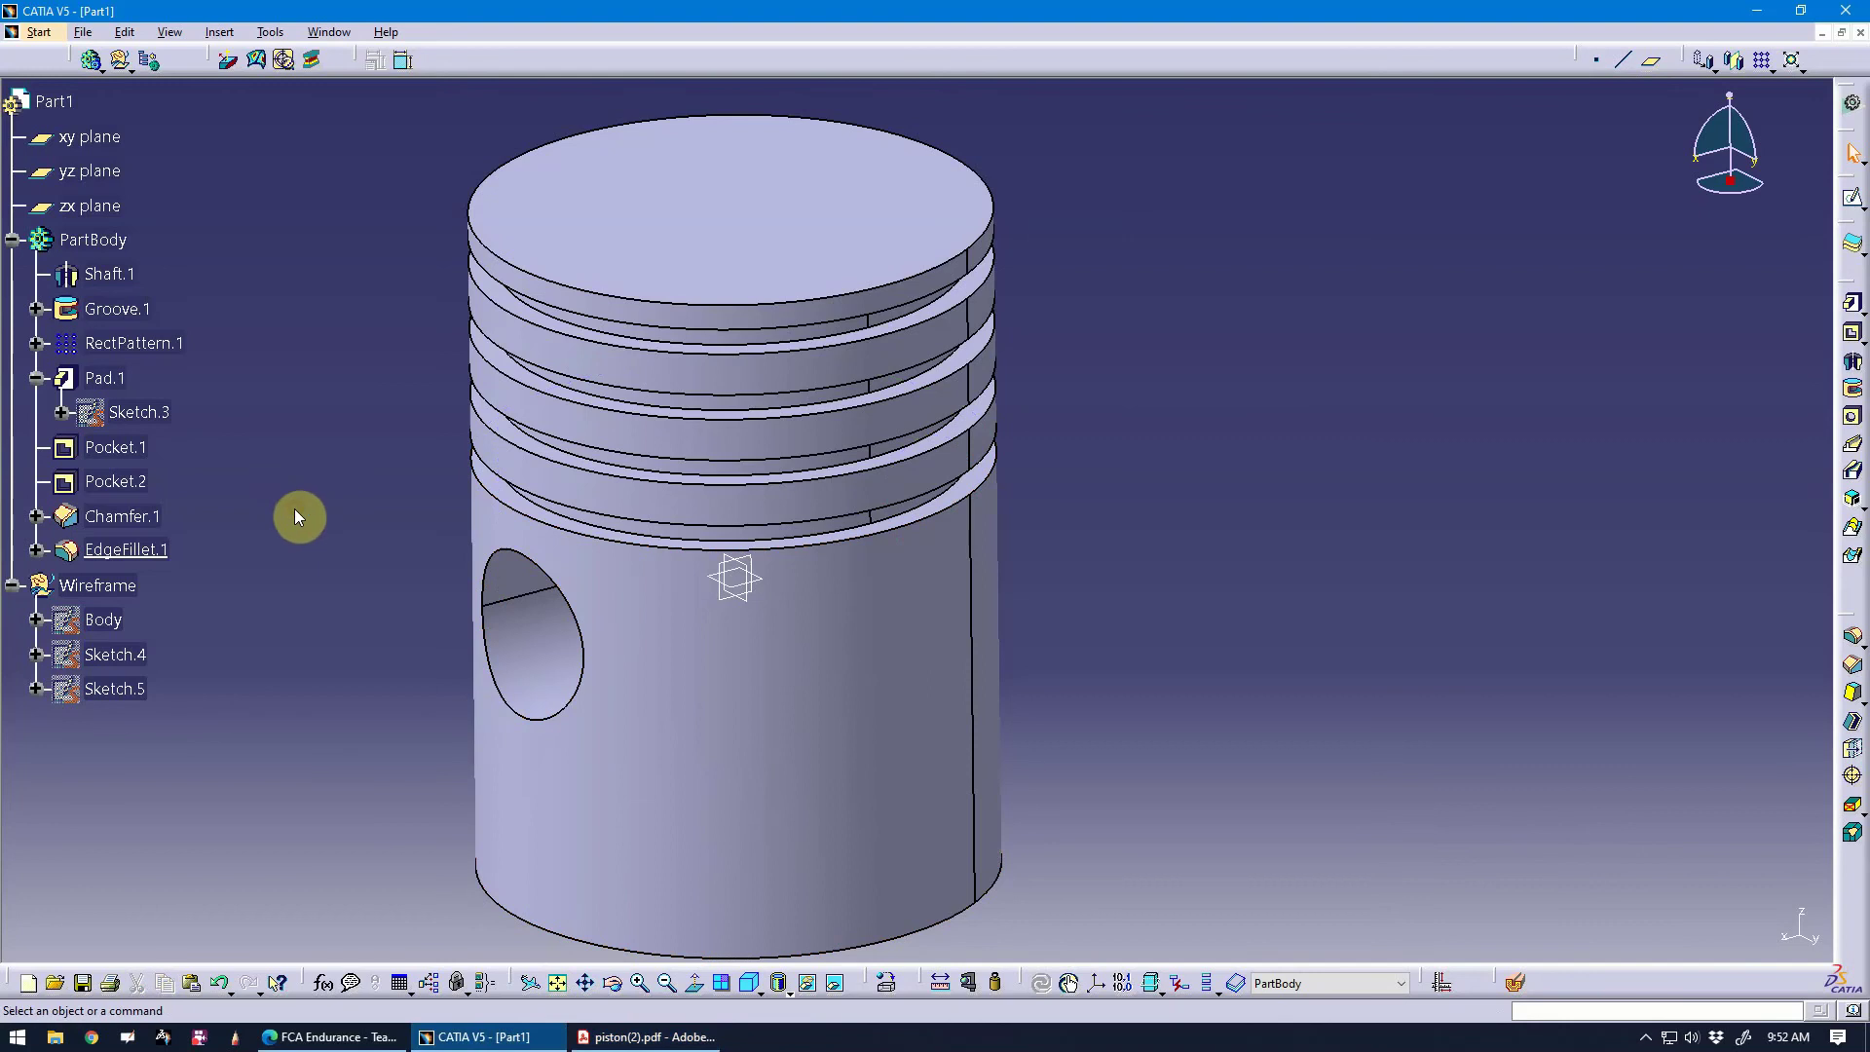
double_click(136, 342)
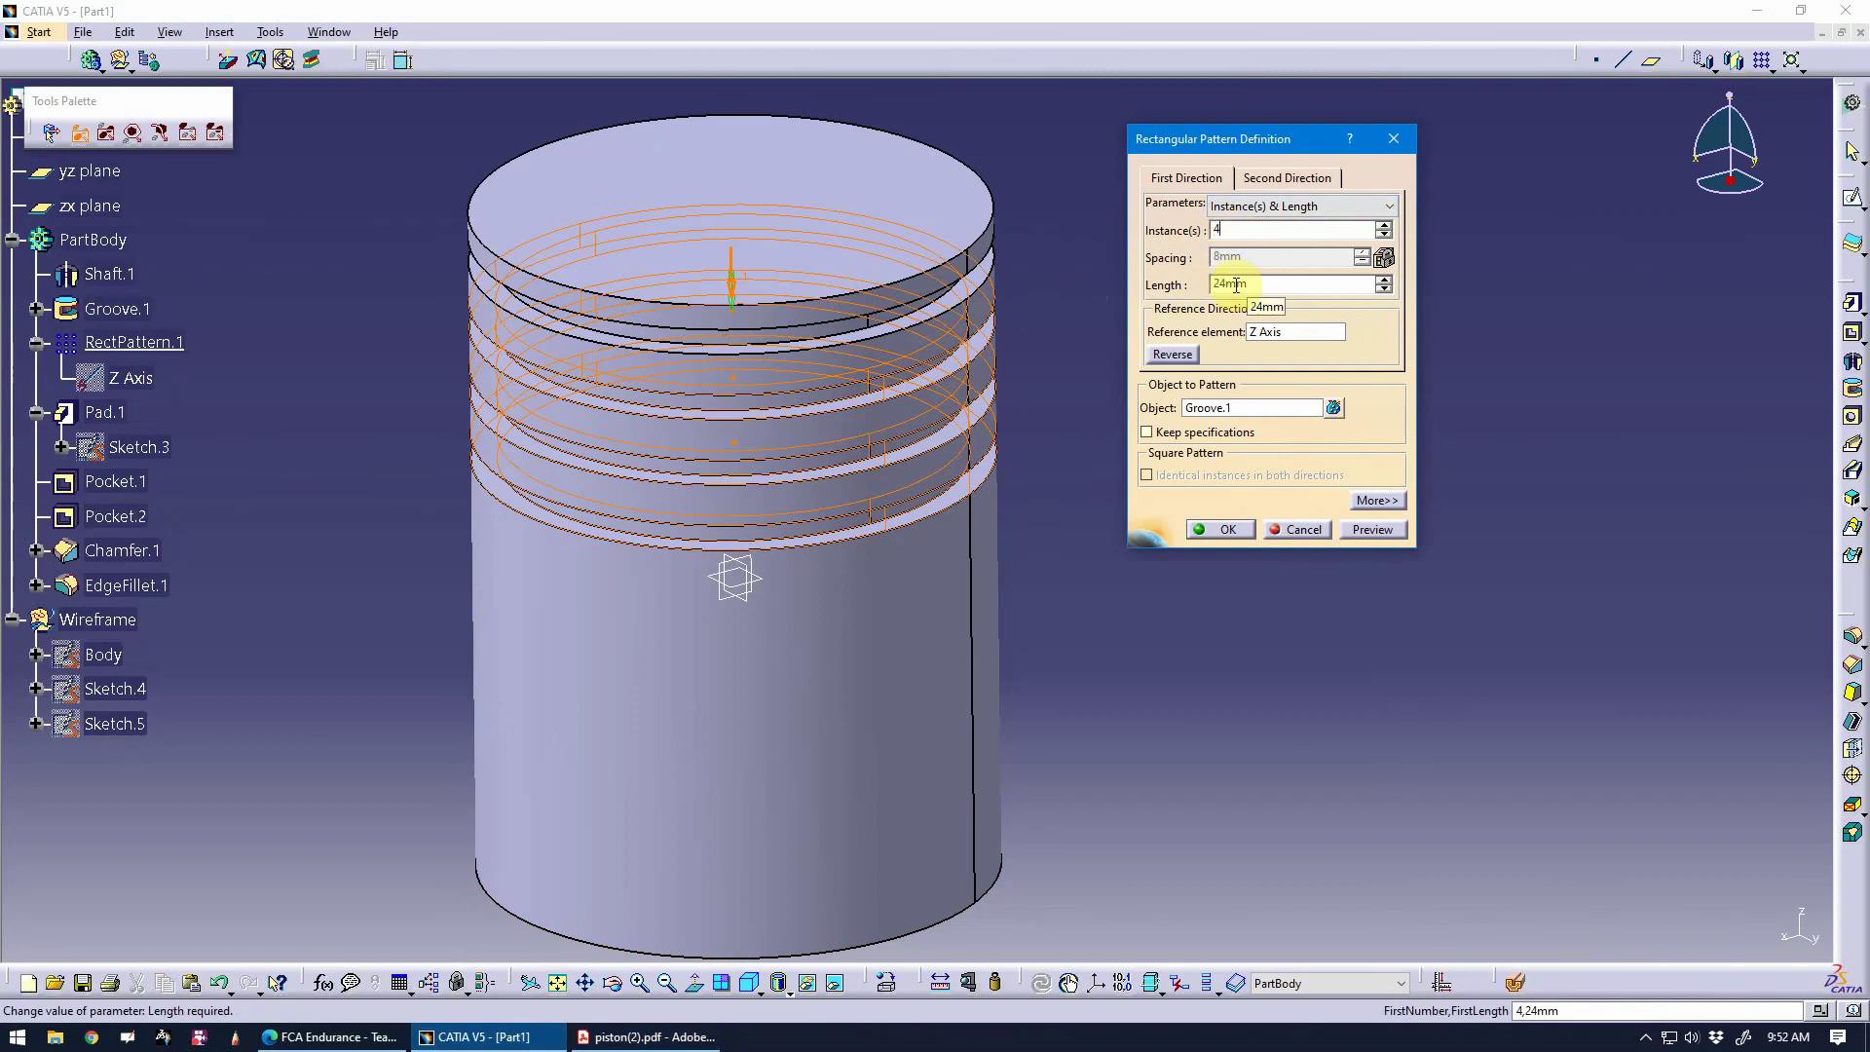
left_click(1217, 530)
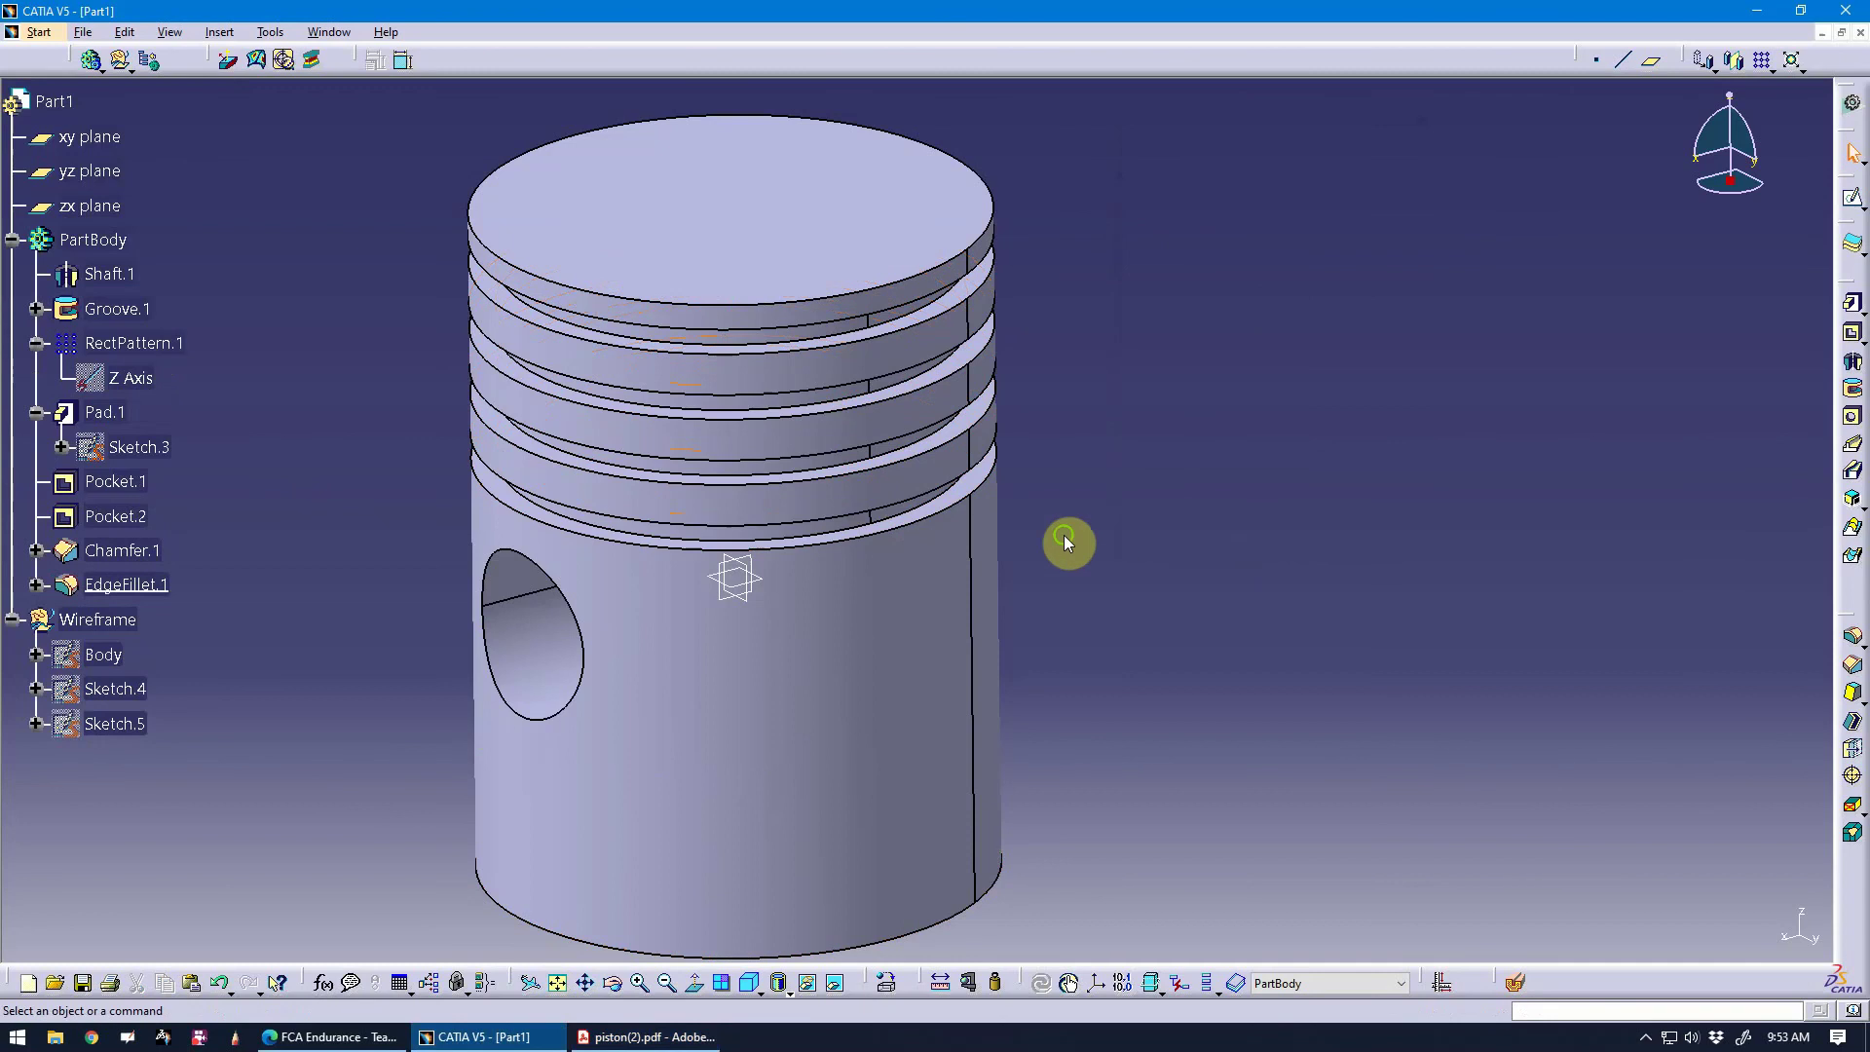
middle_click_drag(1065, 541, 1252, 530)
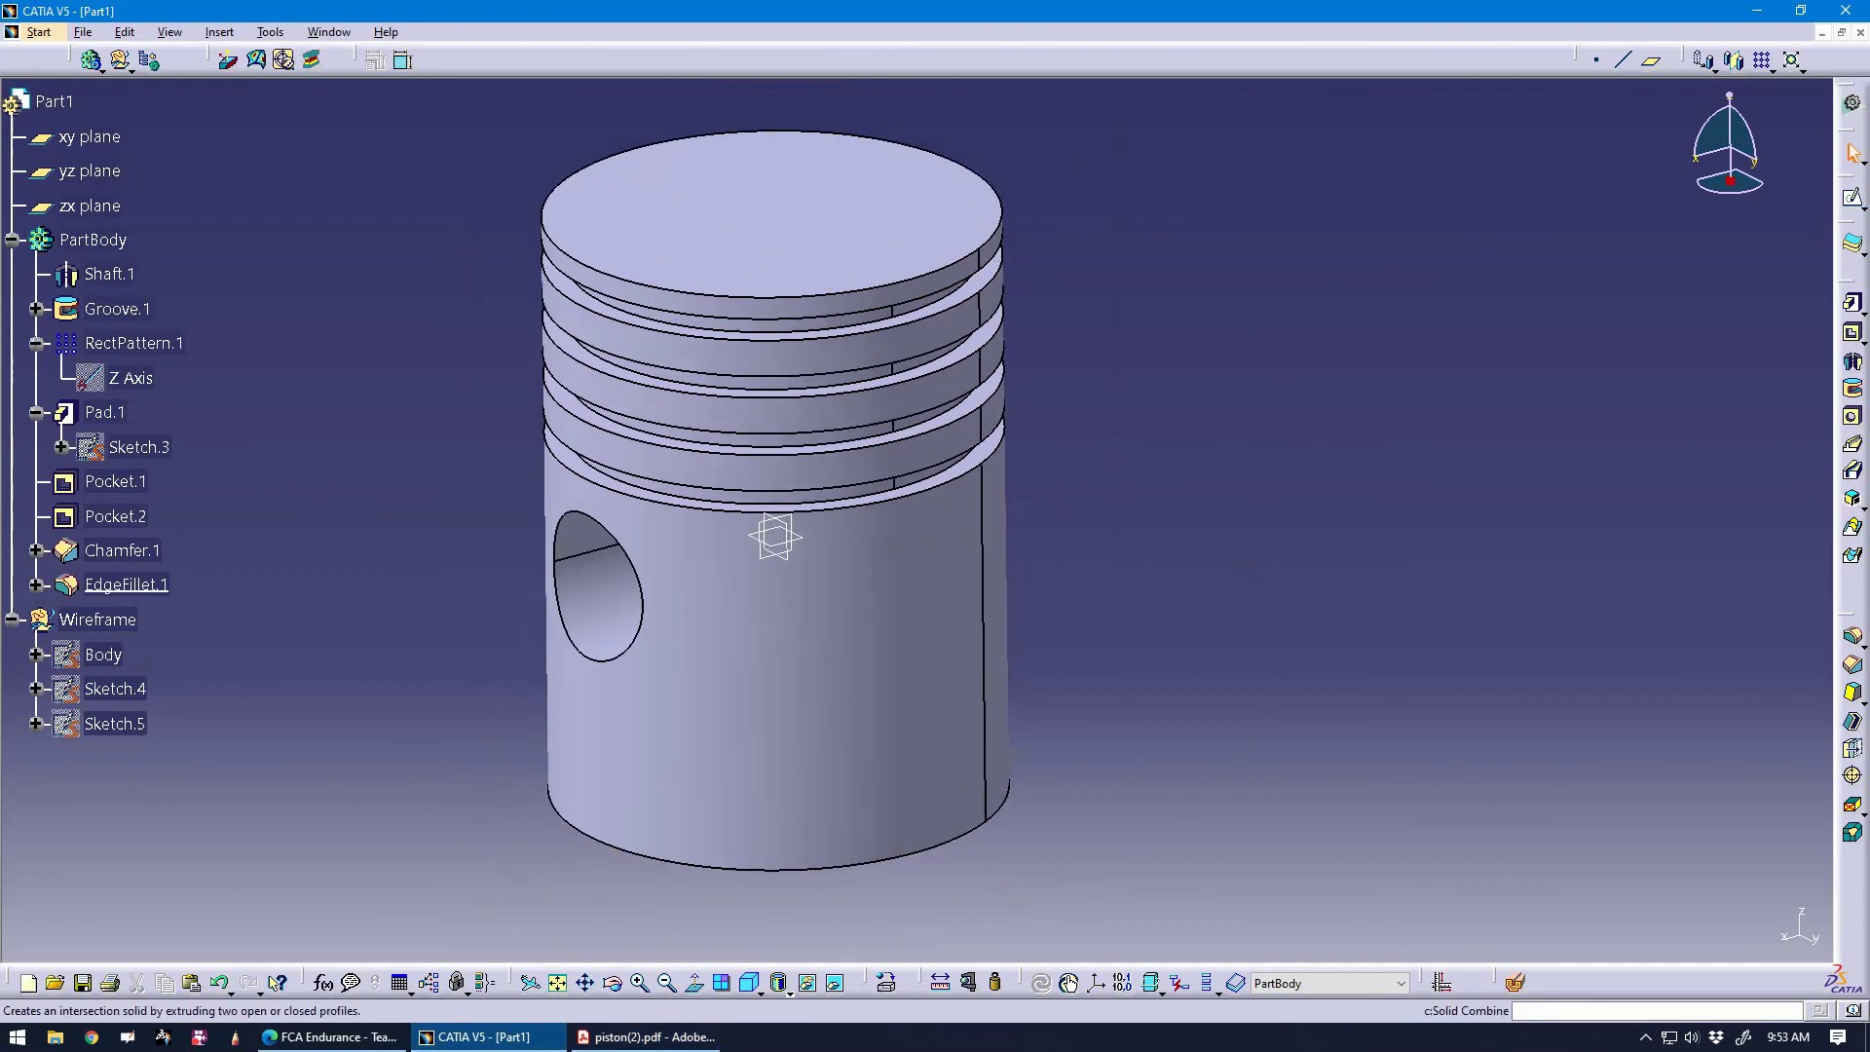